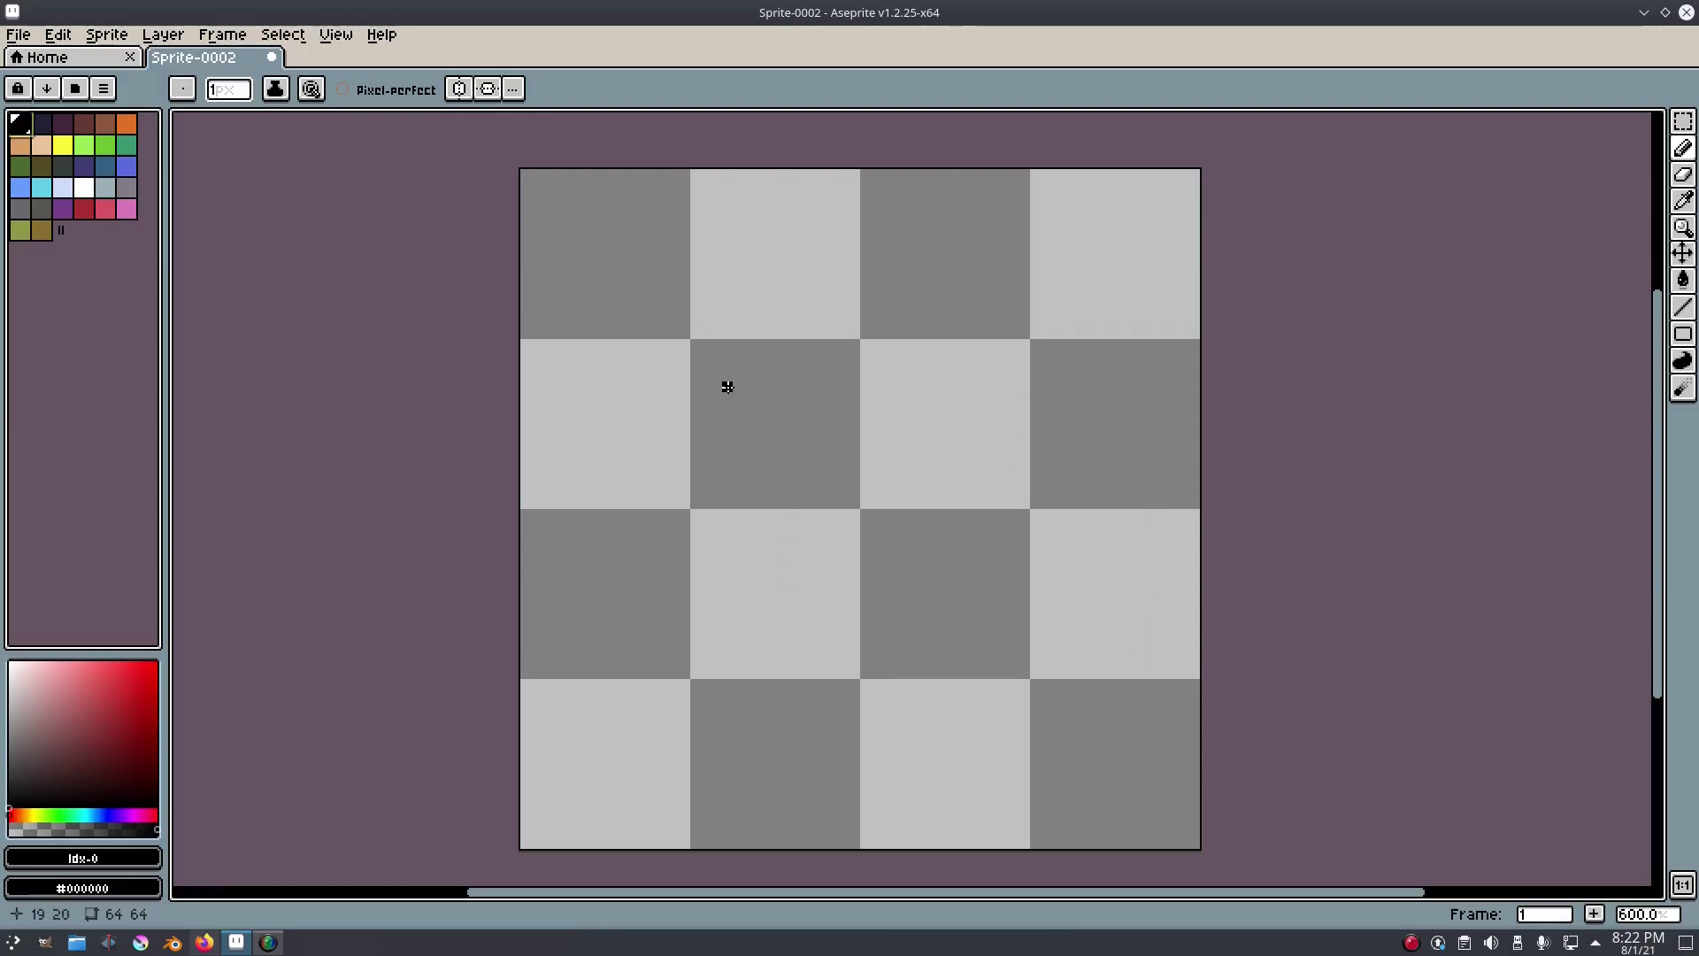
pyautogui.scroll(4, 728, 387)
pyautogui.moveTo(641, 265)
pyautogui.mouseDown()
pyautogui.moveTo(643, 650)
pyautogui.moveTo(675, 697)
pyautogui.moveTo(1067, 700)
pyautogui.mouseUp()
pyautogui.hotkey('ctrl', 'z')
pyautogui.moveTo(984, 558)
pyautogui.mouseDown()
pyautogui.moveTo(942, 455)
pyautogui.moveTo(1114, 472)
pyautogui.mouseUp()
pyautogui.moveTo(989, 448)
pyautogui.mouseDown()
pyautogui.moveTo(774, 387)
pyautogui.moveTo(1142, 387)
pyautogui.moveTo(1149, 442)
pyautogui.mouseUp()
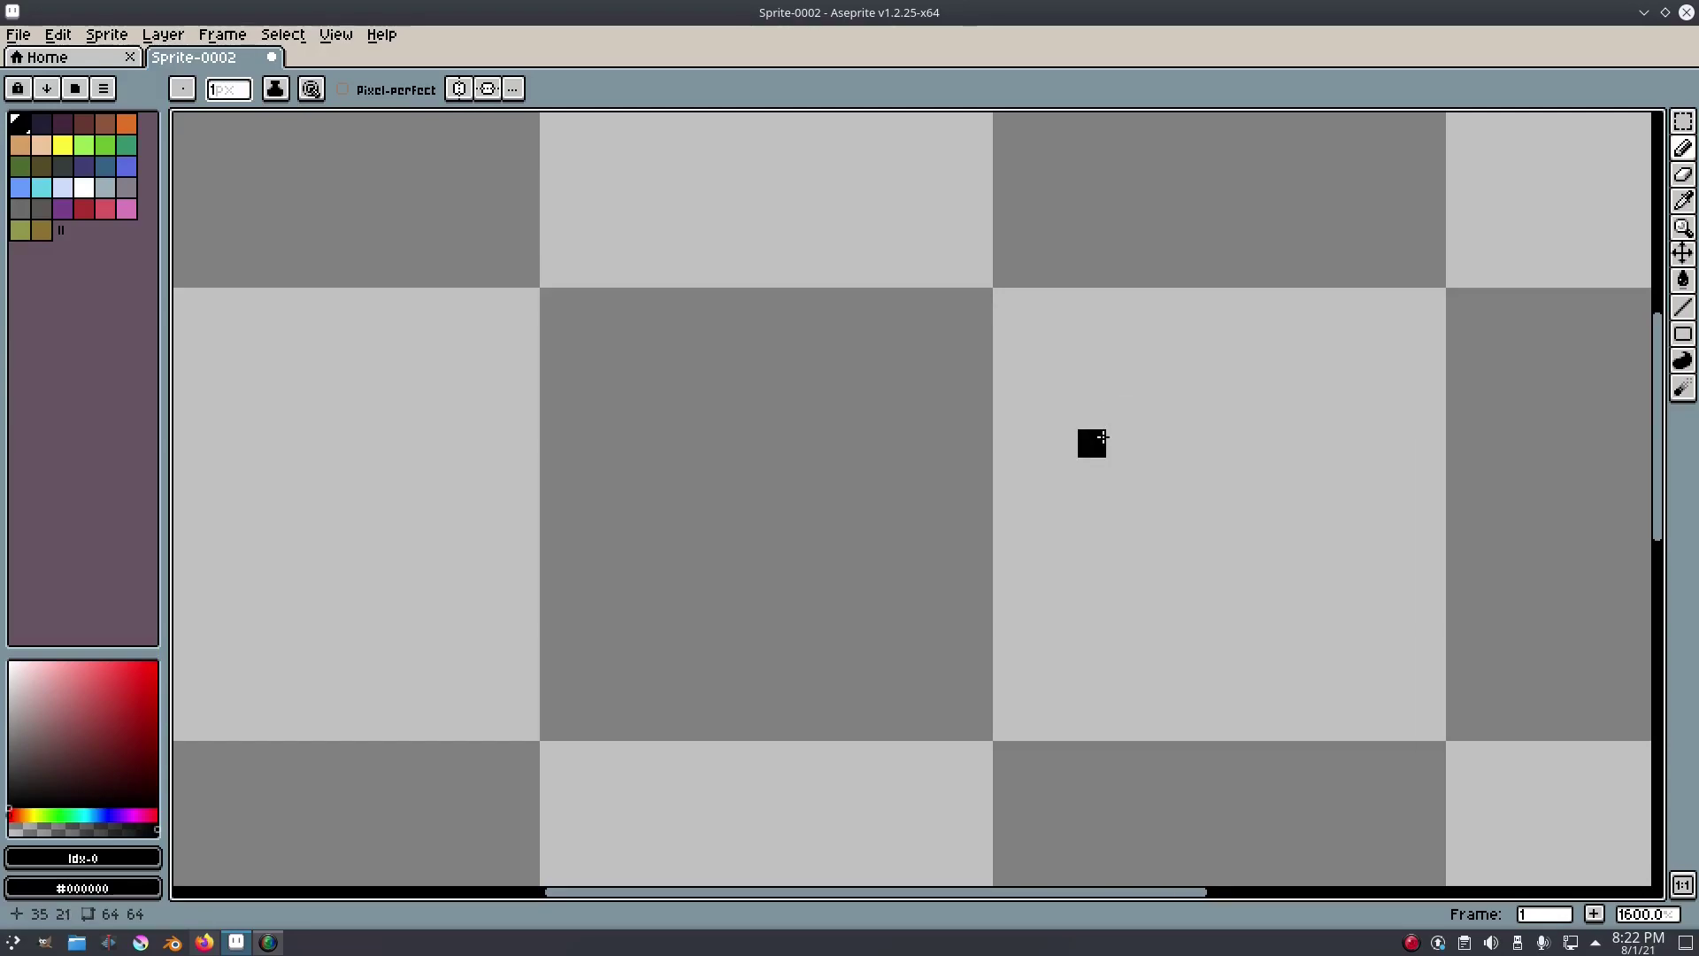
pyautogui.scroll(2, 773, 485)
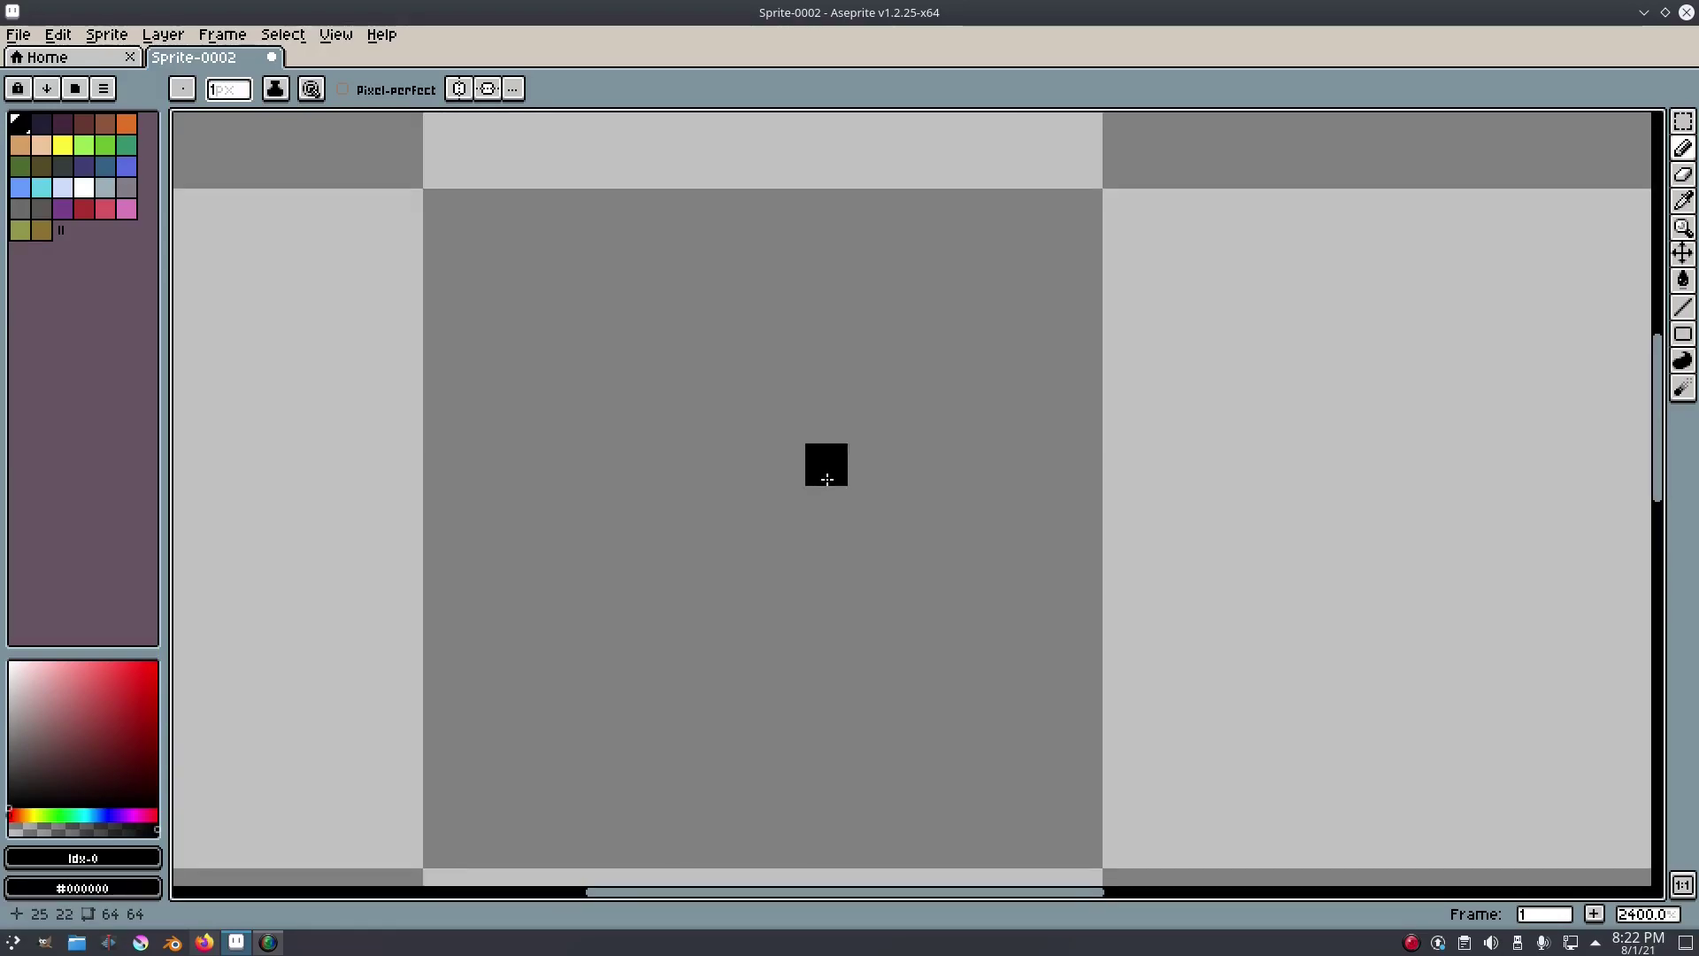
pyautogui.moveTo(836, 472); pyautogui.dragTo(869, 425)
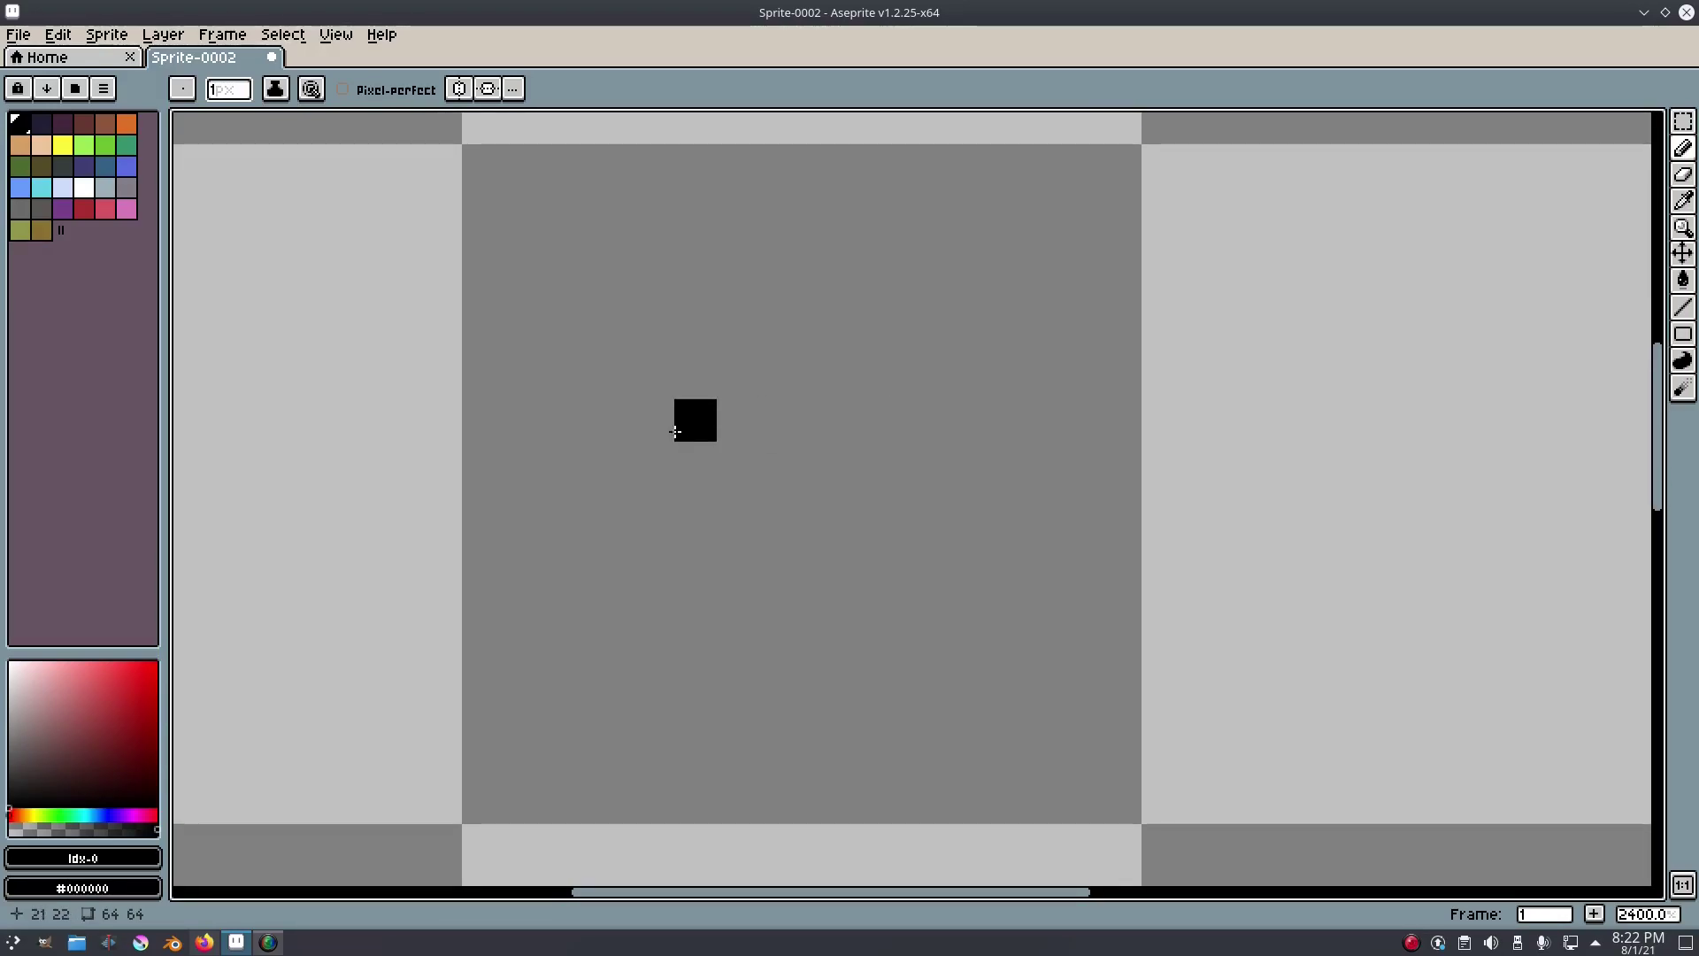
pyautogui.scroll(1, 590, 587)
pyautogui.scroll(-2, 623, 517)
pyautogui.scroll(1, 632, 527)
pyautogui.moveTo(634, 525)
pyautogui.mouseDown()
pyautogui.moveTo(674, 521)
pyautogui.moveTo(631, 607)
pyautogui.moveTo(632, 540)
pyautogui.moveTo(692, 438)
pyautogui.moveTo(782, 347)
pyautogui.moveTo(908, 301)
pyautogui.moveTo(987, 299)
pyautogui.moveTo(1047, 348)
pyautogui.moveTo(1066, 463)
pyautogui.moveTo(1021, 581)
pyautogui.moveTo(895, 669)
pyautogui.moveTo(690, 684)
pyautogui.mouseUp()
pyautogui.hotkey('ctrl', 'z')
# Draw a closed, slanted oval outline in black, about 13 pixels wide and 11 pixels high, in the sprite's second-row checker square.
pyautogui.click(581, 551)
pyautogui.moveTo(581, 550)
pyautogui.mouseDown()
pyautogui.moveTo(794, 342)
pyautogui.moveTo(971, 314)
pyautogui.moveTo(1027, 354)
pyautogui.moveTo(1050, 434)
pyautogui.moveTo(1021, 540)
pyautogui.moveTo(944, 629)
pyautogui.moveTo(786, 731)
pyautogui.moveTo(675, 735)
pyautogui.moveTo(590, 706)
pyautogui.moveTo(558, 671)
pyautogui.moveTo(558, 547)
pyautogui.moveTo(832, 479)
pyautogui.moveTo(592, 546)
pyautogui.moveTo(827, 333)
pyautogui.mouseUp()
pyautogui.click(832, 481)
pyautogui.hotkey('ctrl', 'z')
# Erase the excess pixels at the oval outline's upper-left and lower-left corners to smooth its curve.
pyautogui.press('e')
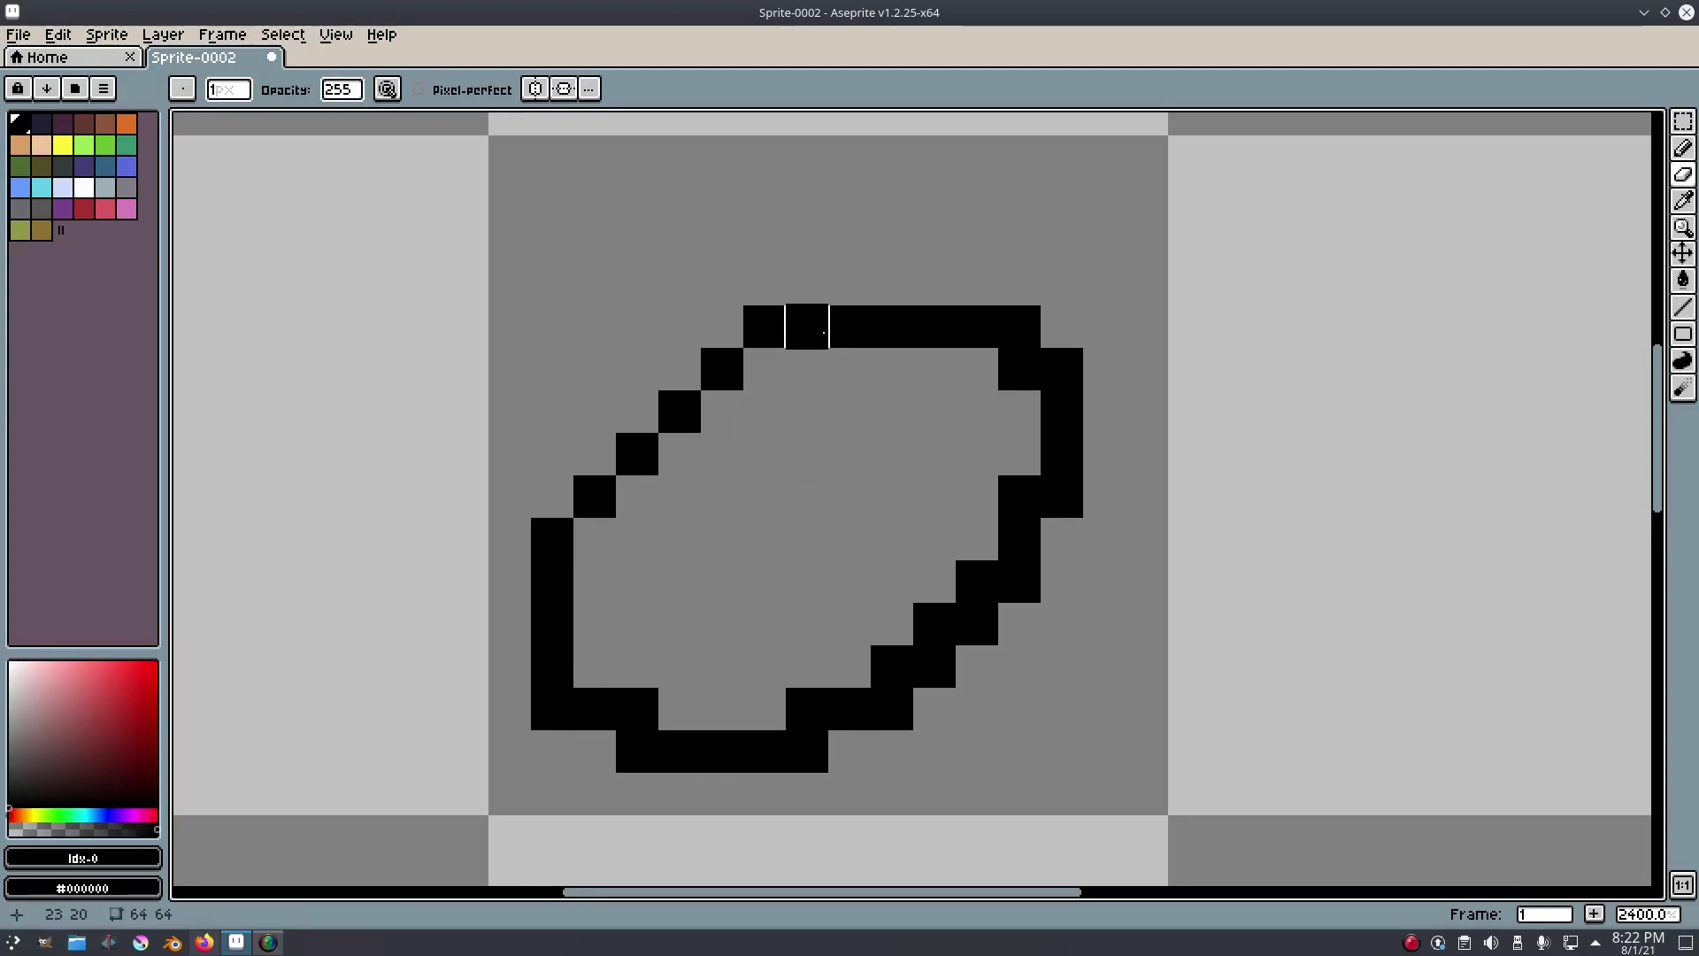
pyautogui.hotkey('ctrl', 'z')
pyautogui.click(767, 329)
pyautogui.scroll(-3, 950, 490)
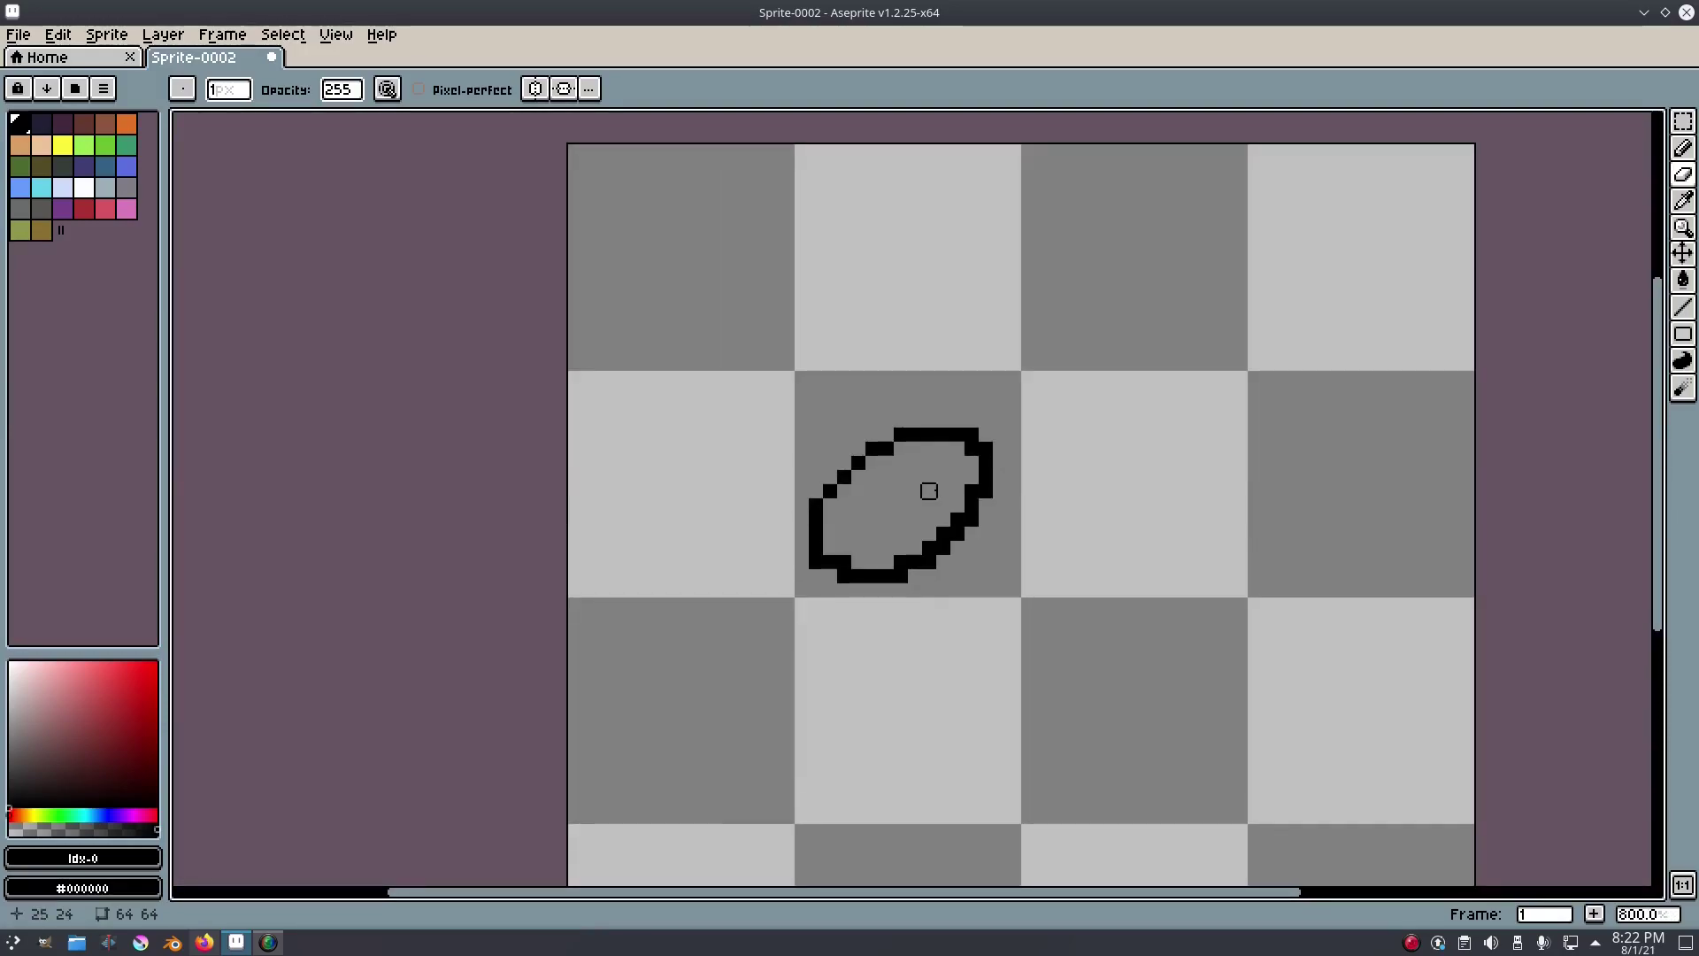
pyautogui.scroll(2, 931, 491)
pyautogui.click(752, 630)
pyautogui.click(696, 630)
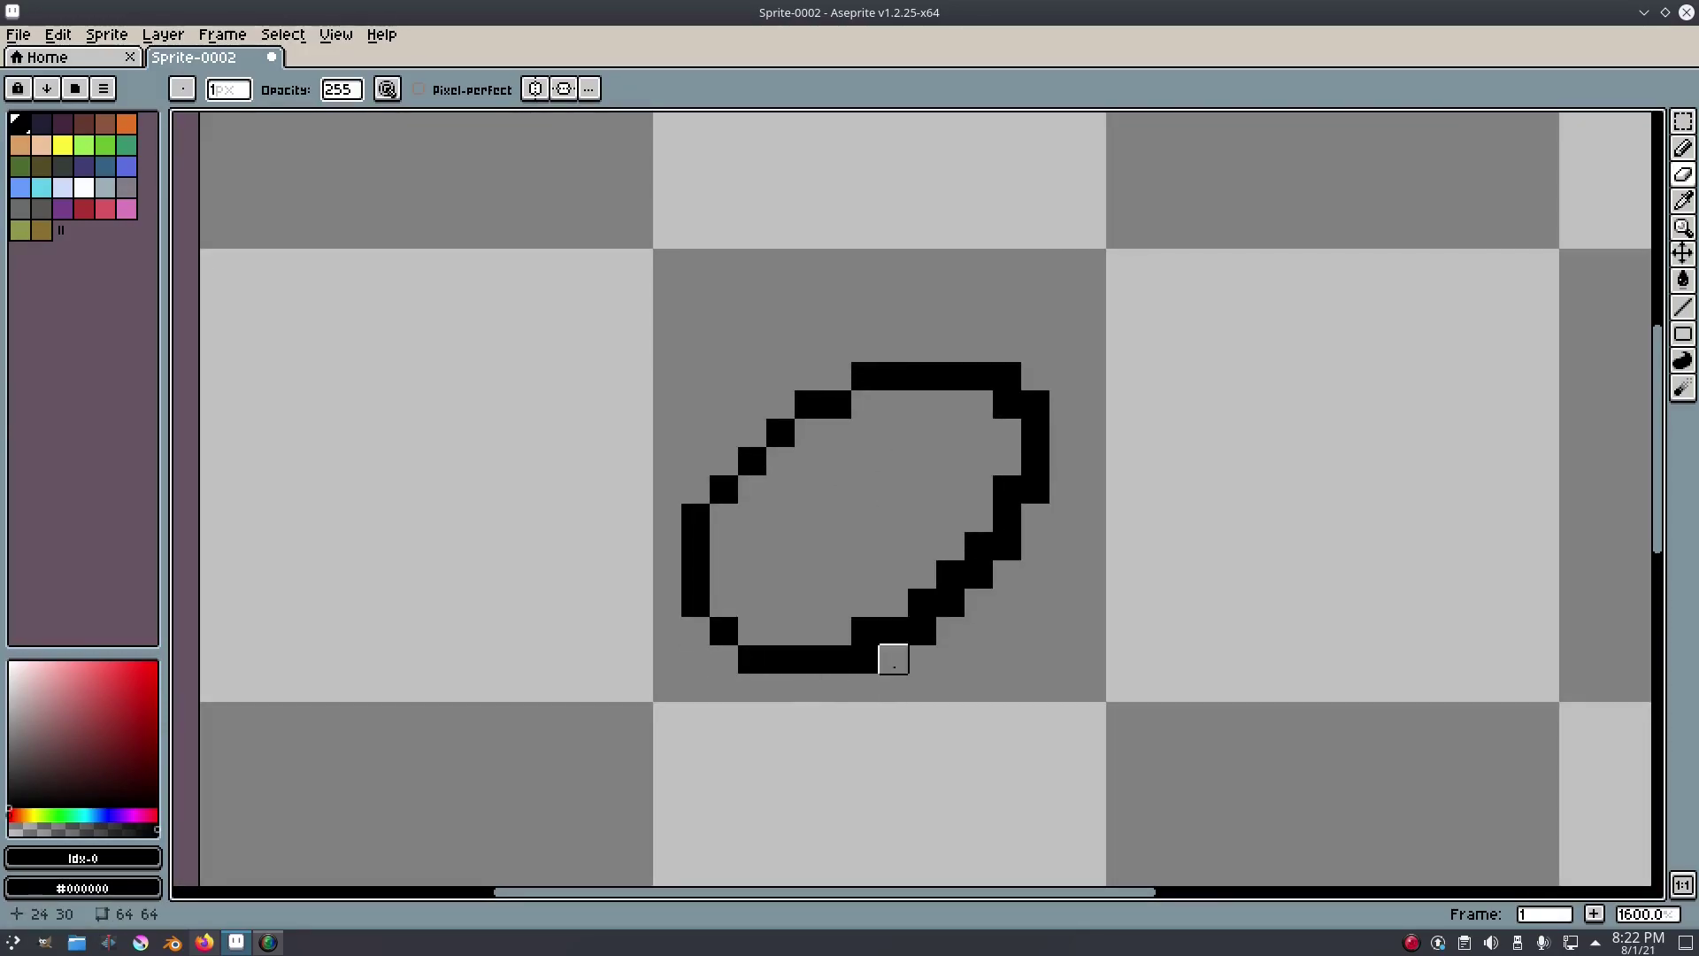
# Erase the doubled outer pixels along the oval's lower-right edge to leave a one-pixel diagonal line.
pyautogui.click(866, 659)
pyautogui.click(921, 630)
pyautogui.click(950, 602)
pyautogui.click(1007, 546)
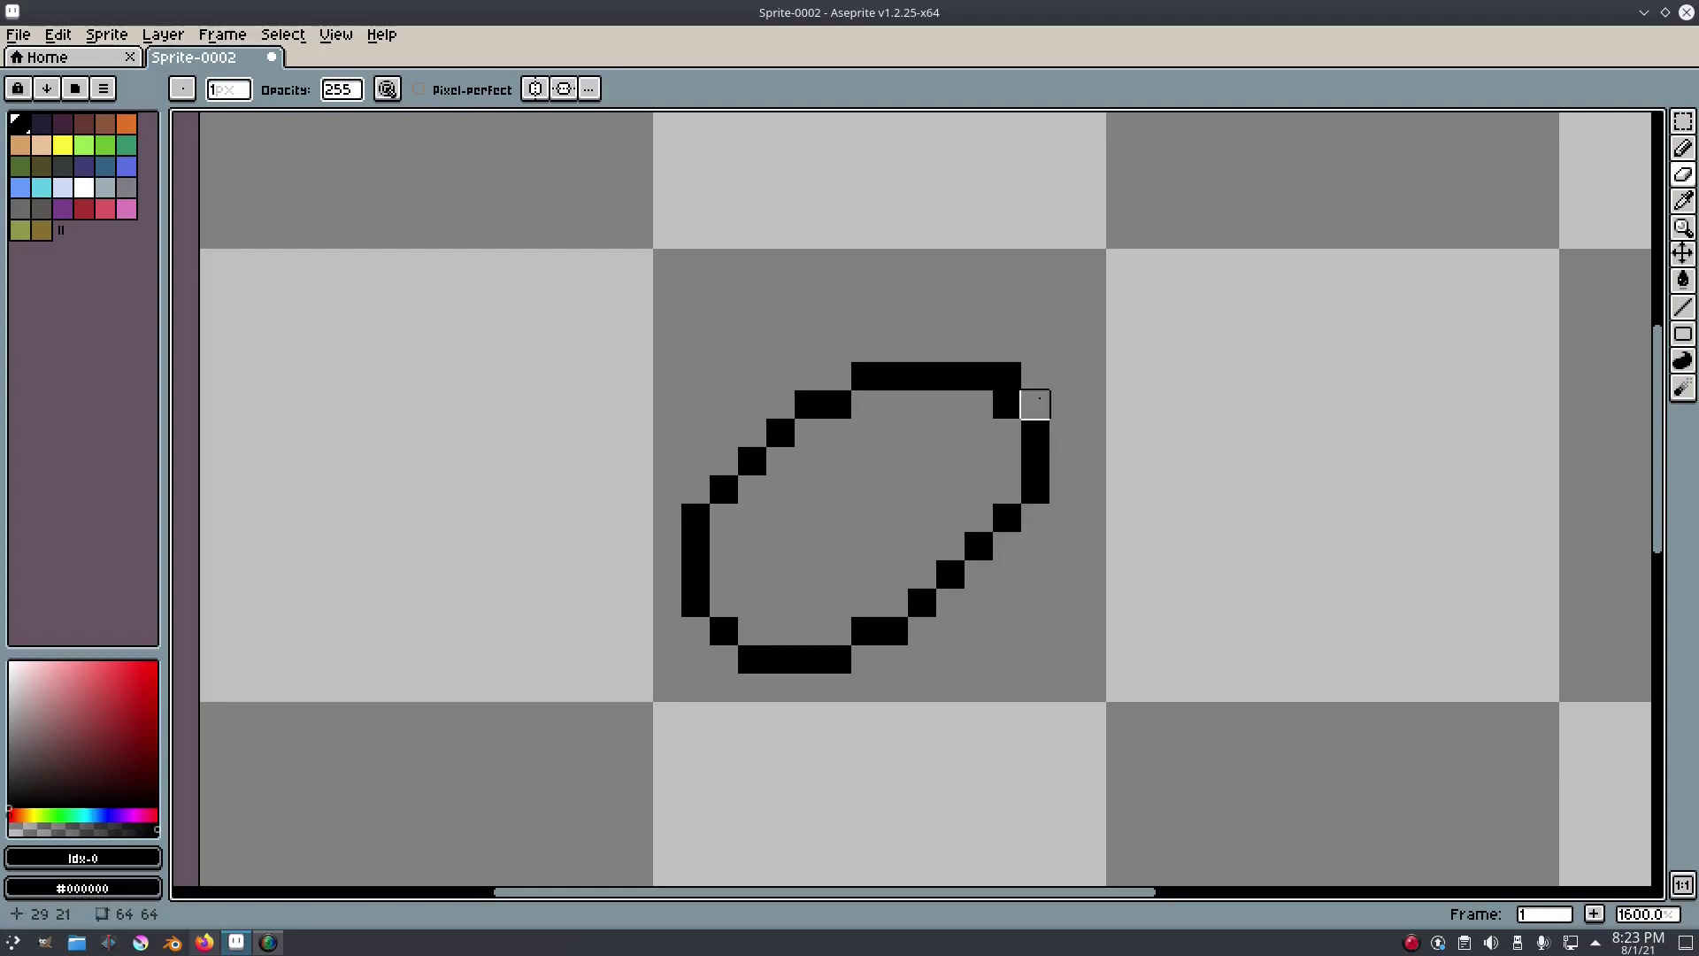
# Undo the last corner erasure and round the oval outline's upper-right corner down to a single diagonal pixel.
pyautogui.hotkey('ctrl', 'z')
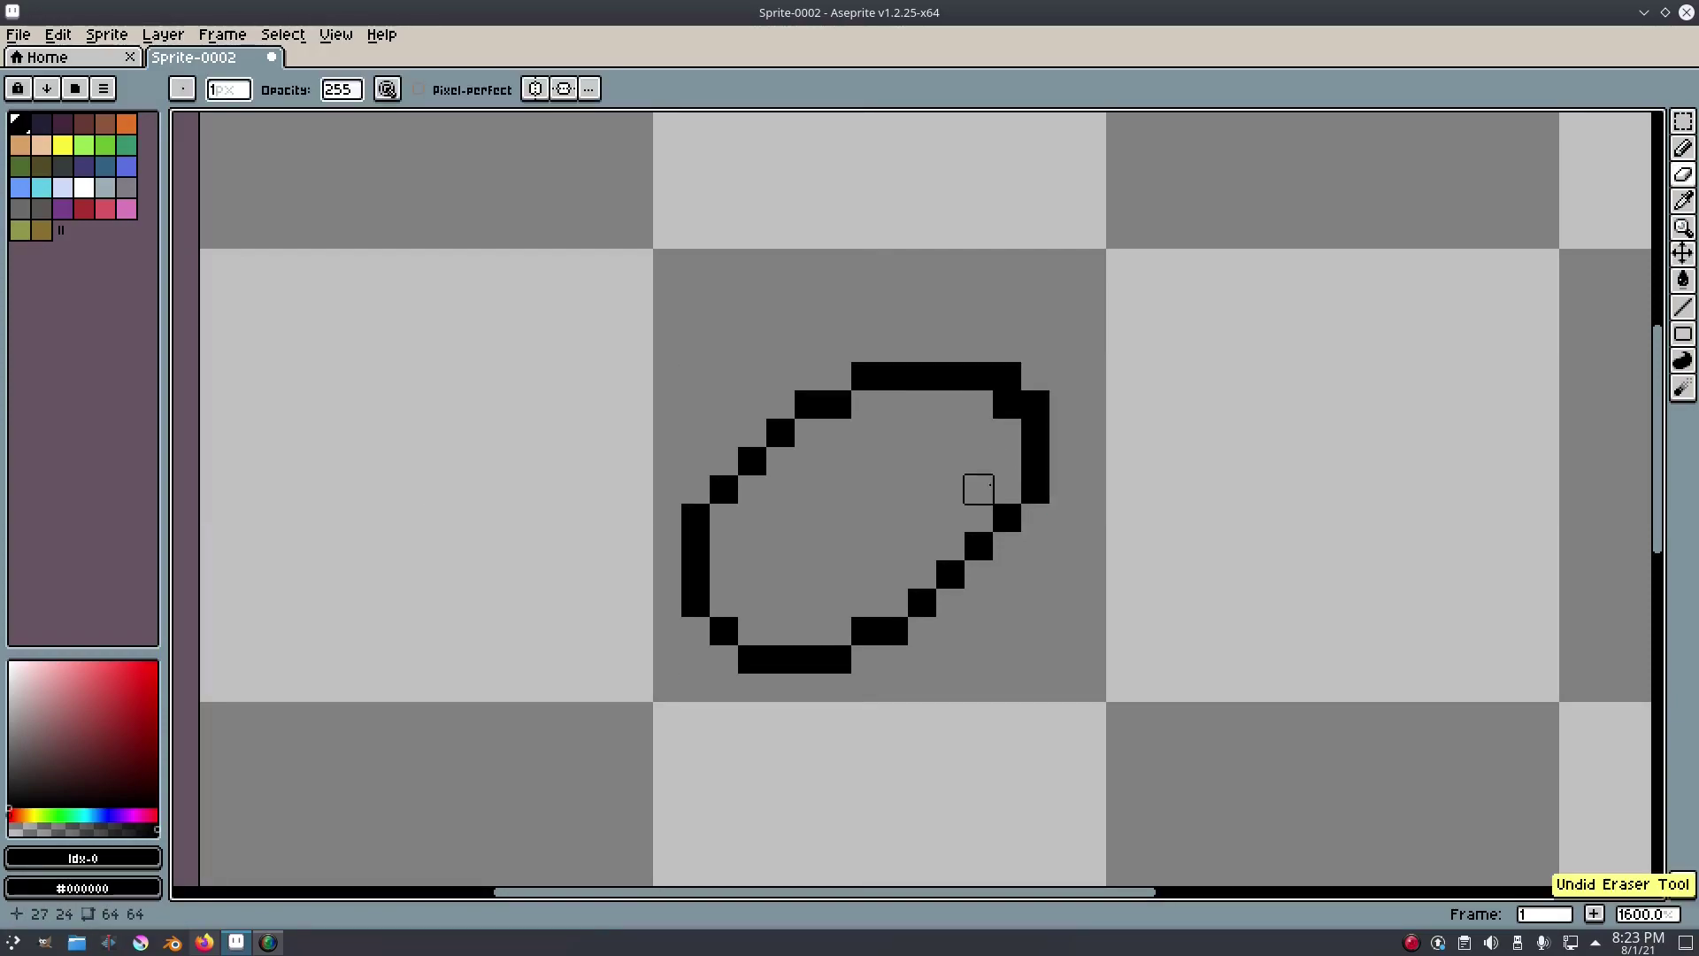
pyautogui.scroll(2, 1092, 458)
pyautogui.scroll(-7, 1092, 380)
pyautogui.scroll(4, 1054, 364)
pyautogui.hotkey('ctrl', 'z')
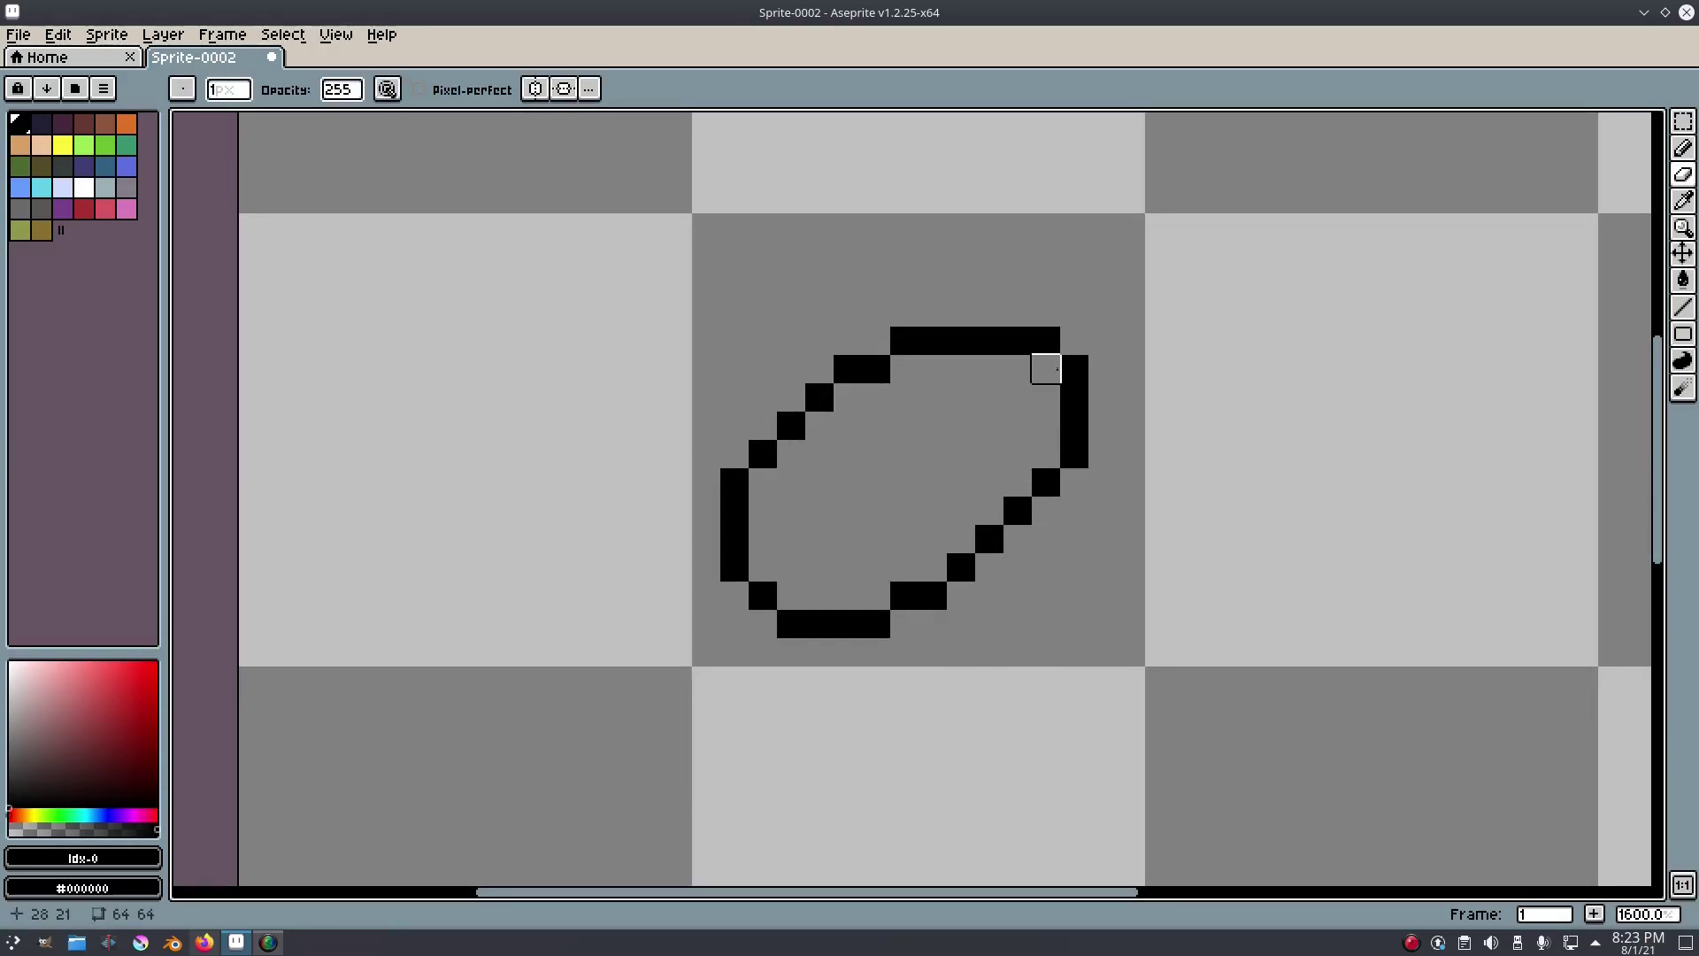
pyautogui.hotkey('ctrl', 'z')
pyautogui.scroll(-3, 1213, 395)
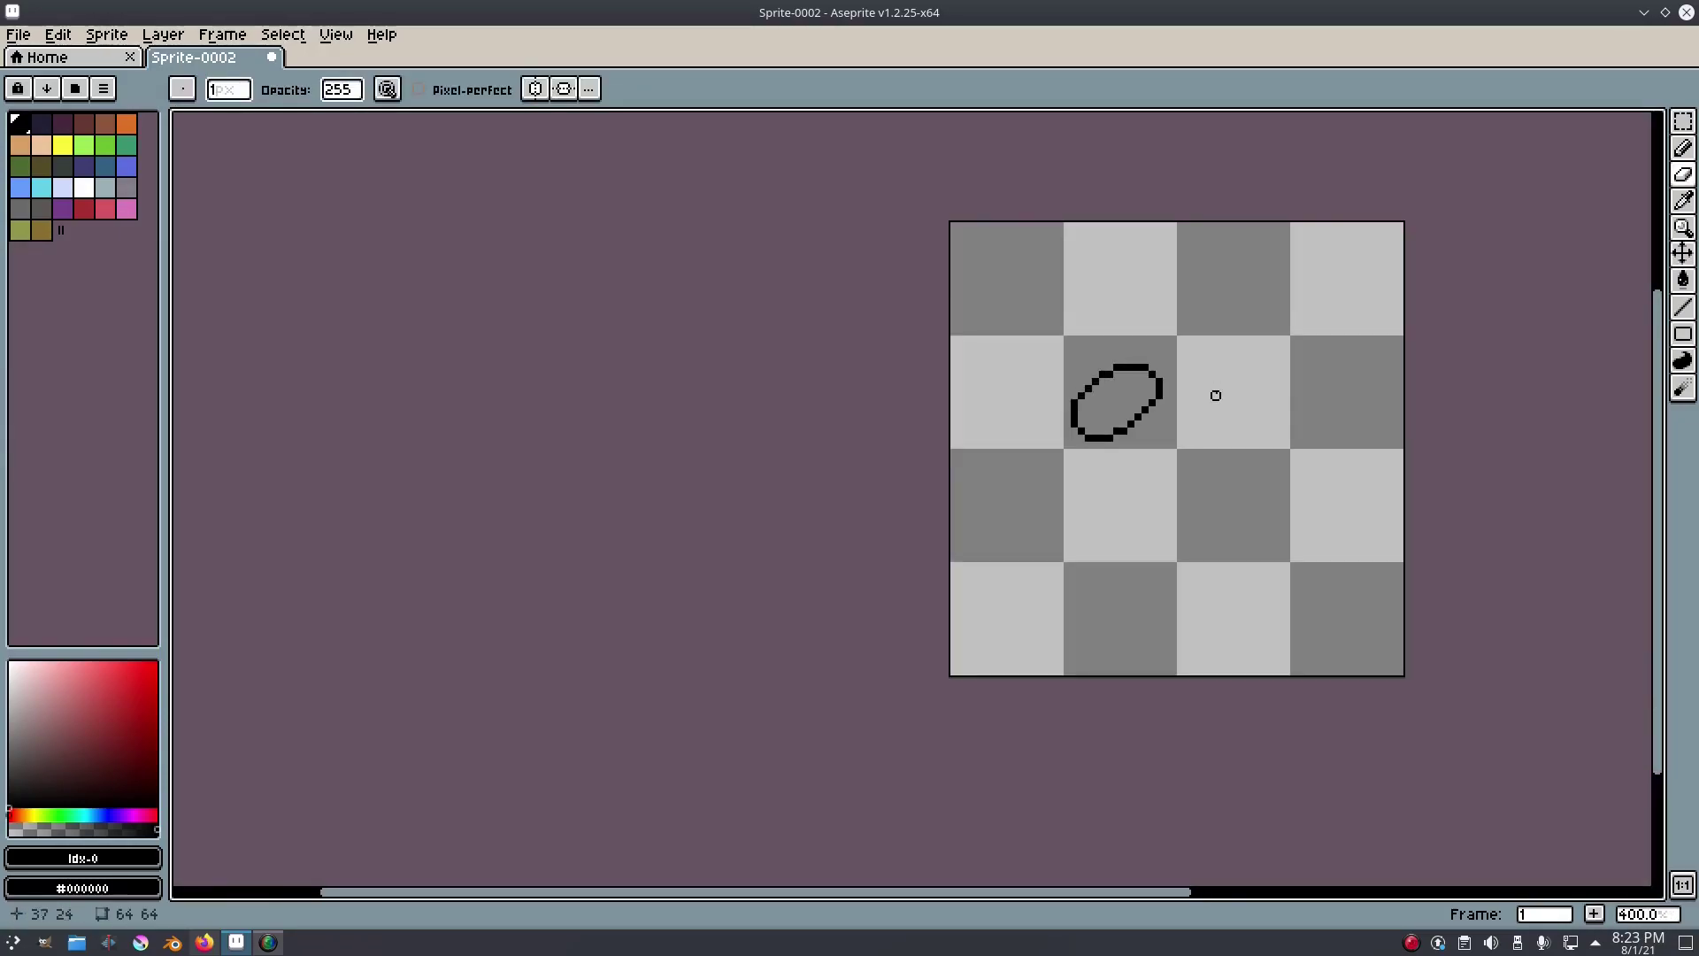
pyautogui.scroll(2, 1205, 371)
pyautogui.scroll(2, 1111, 348)
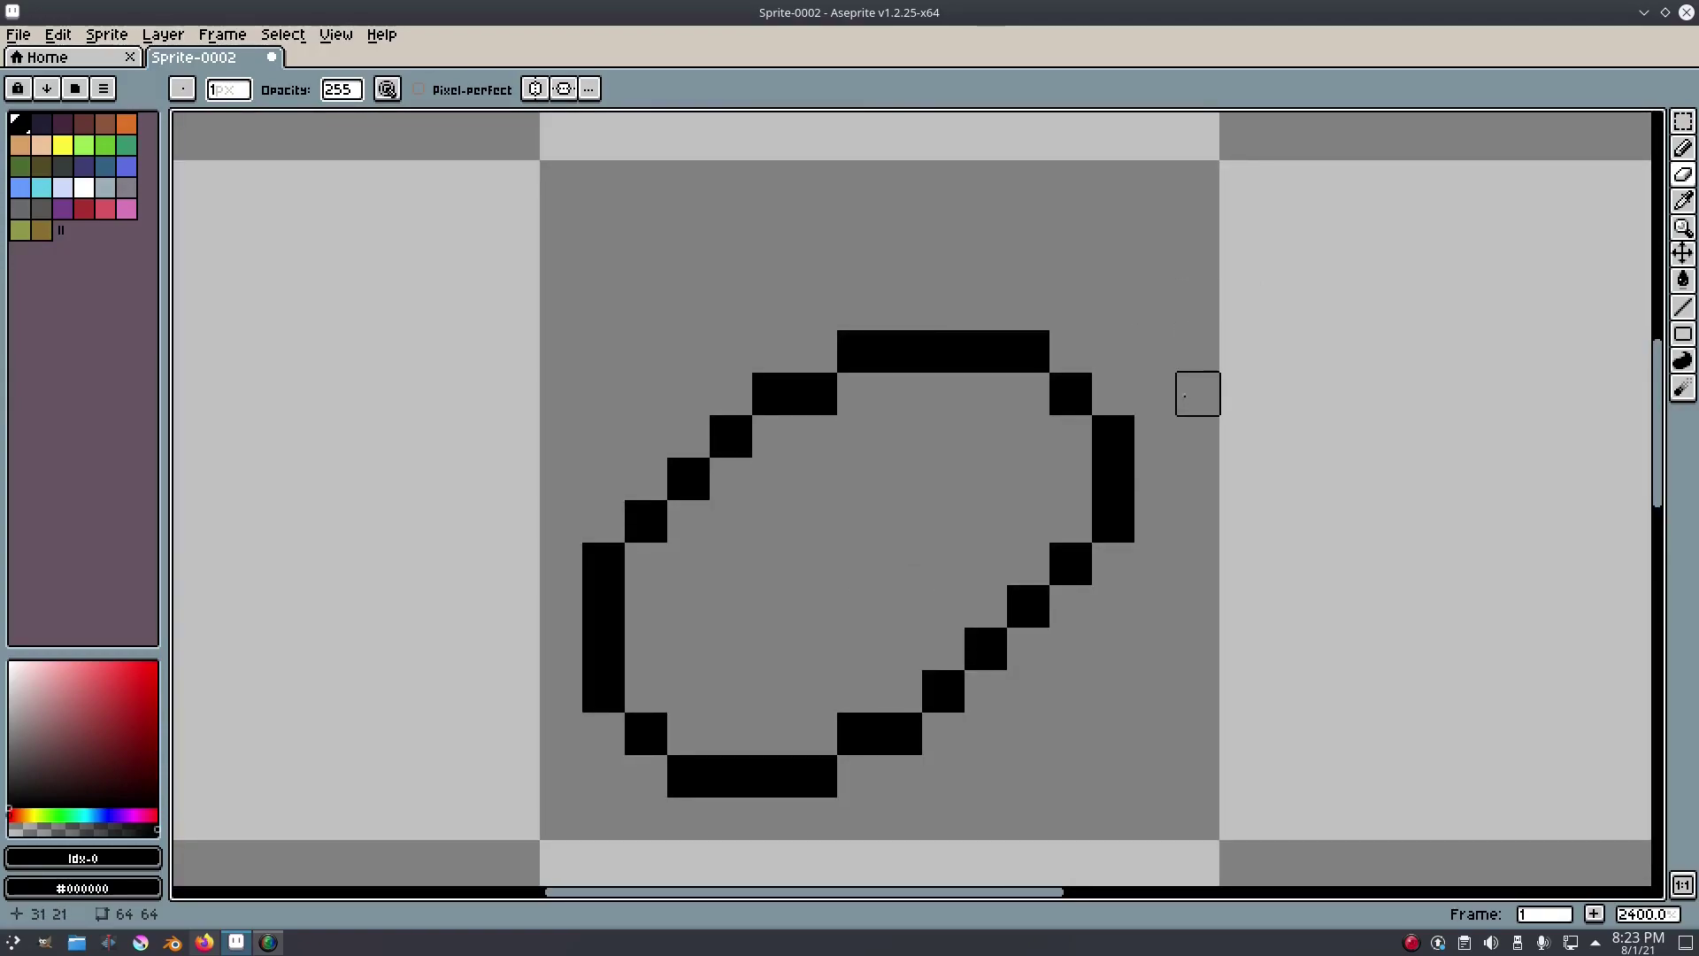
# Select the outline's right side and upper-right corner in turn, shift them one pixel inward to narrow the oval, and deselect.
pyautogui.press('m')
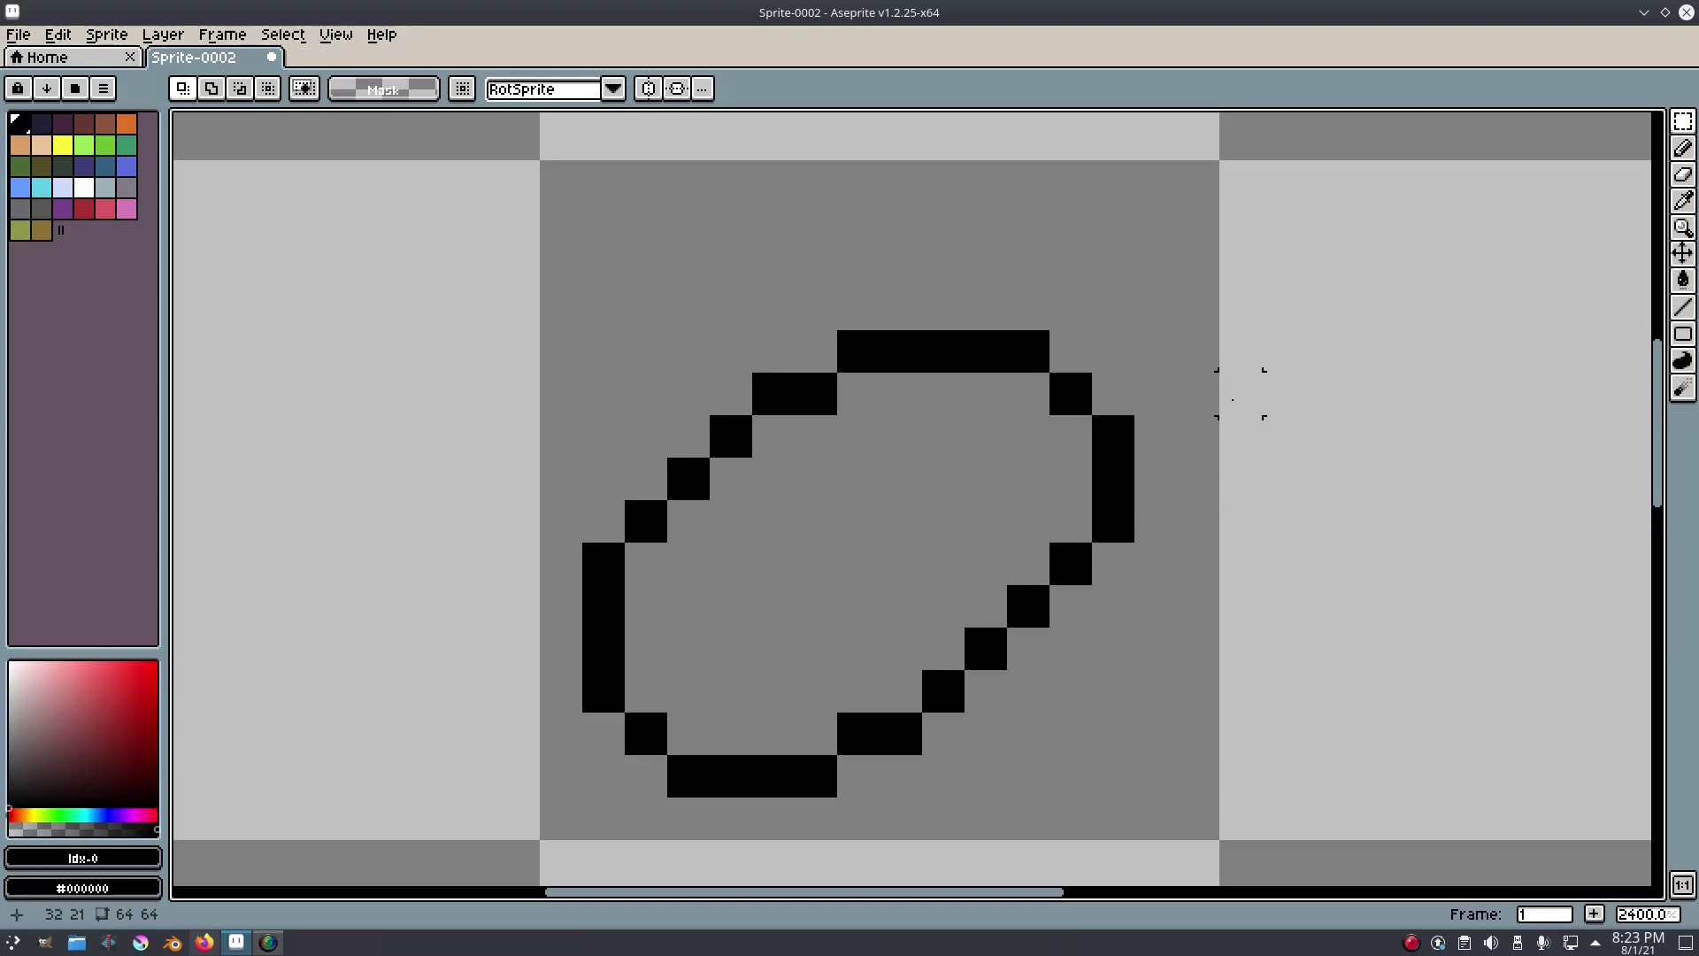
pyautogui.moveTo(1234, 521); pyautogui.dragTo(1117, 400)
pyautogui.moveTo(1124, 462); pyautogui.dragTo(1089, 462)
pyautogui.click(1165, 314)
pyautogui.moveTo(1114, 392); pyautogui.dragTo(1028, 352)
pyautogui.moveTo(1074, 352)
pyautogui.mouseDown()
pyautogui.moveTo(1032, 393)
pyautogui.moveTo(1072, 398)
pyautogui.mouseUp()
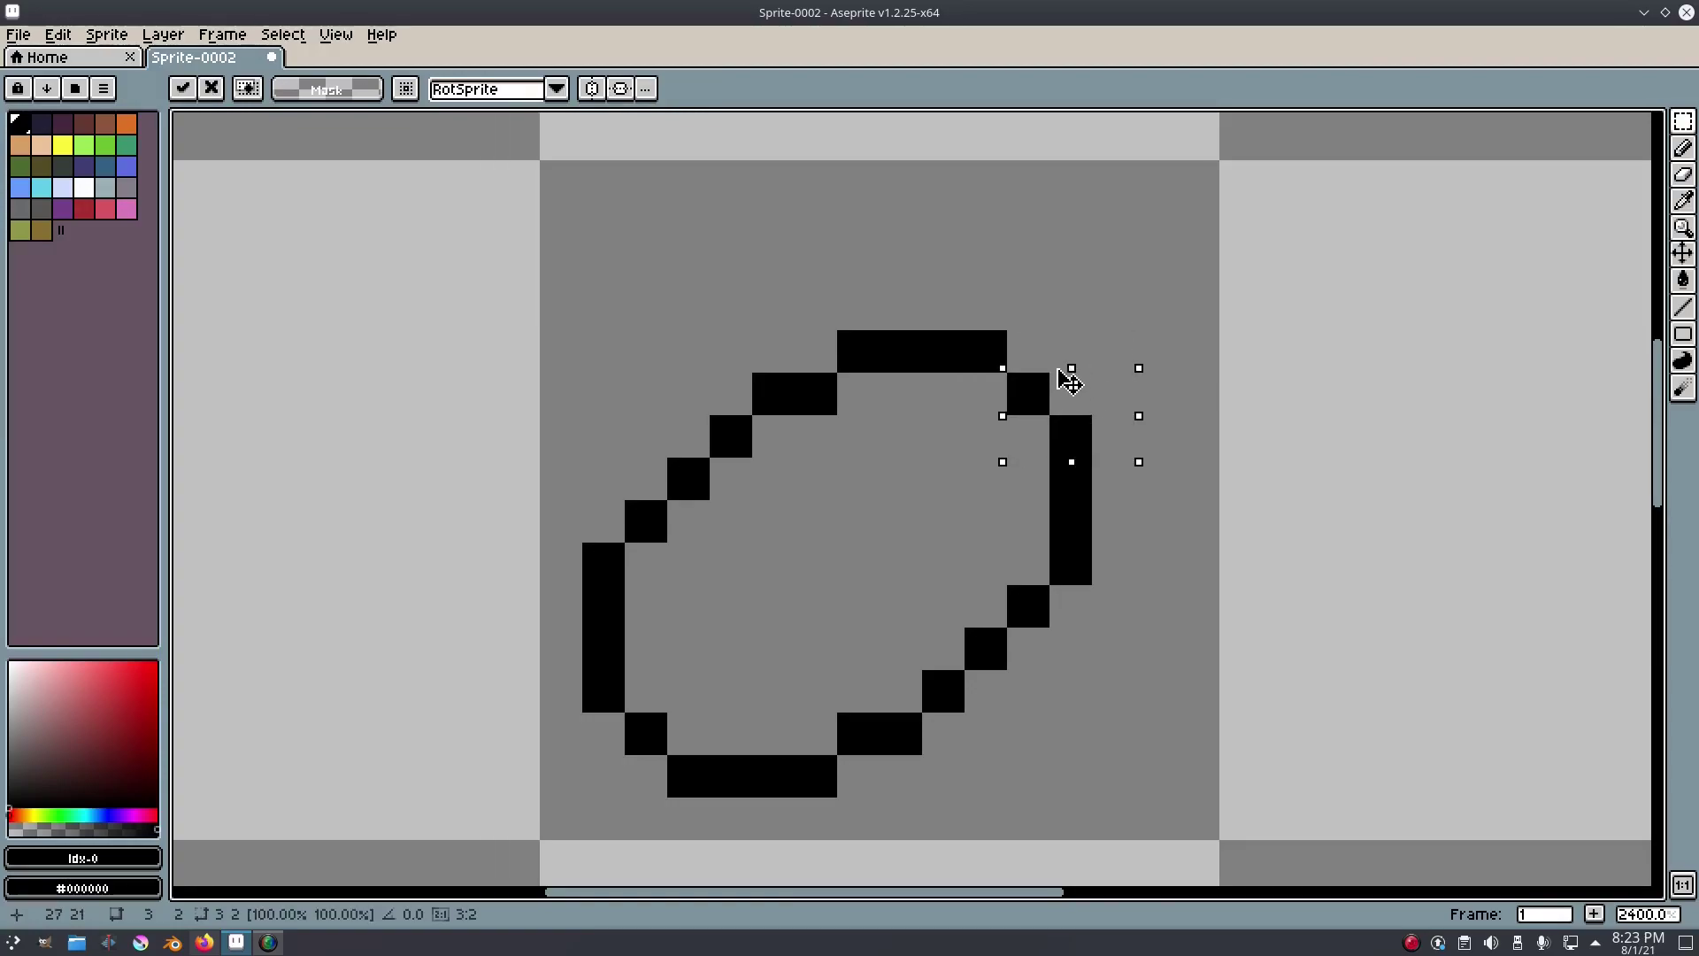
pyautogui.click(282, 34)
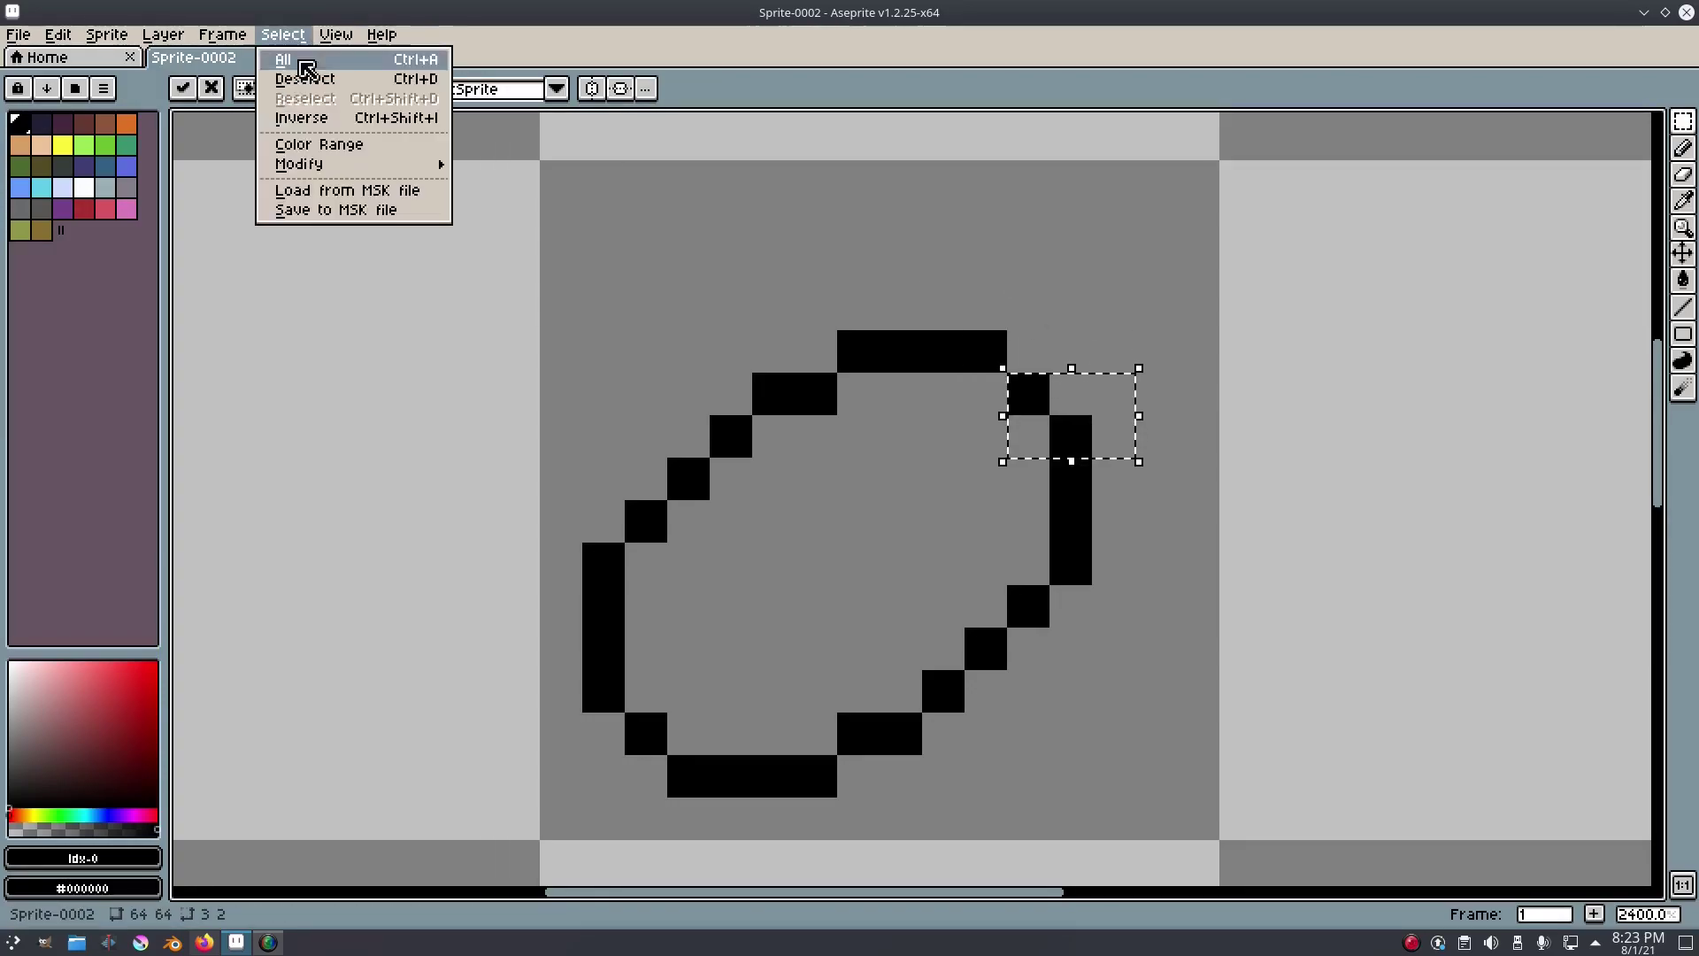
pyautogui.click(297, 71)
pyautogui.scroll(-8, 1083, 419)
pyautogui.scroll(2, 1083, 419)
pyautogui.scroll(6, 1084, 420)
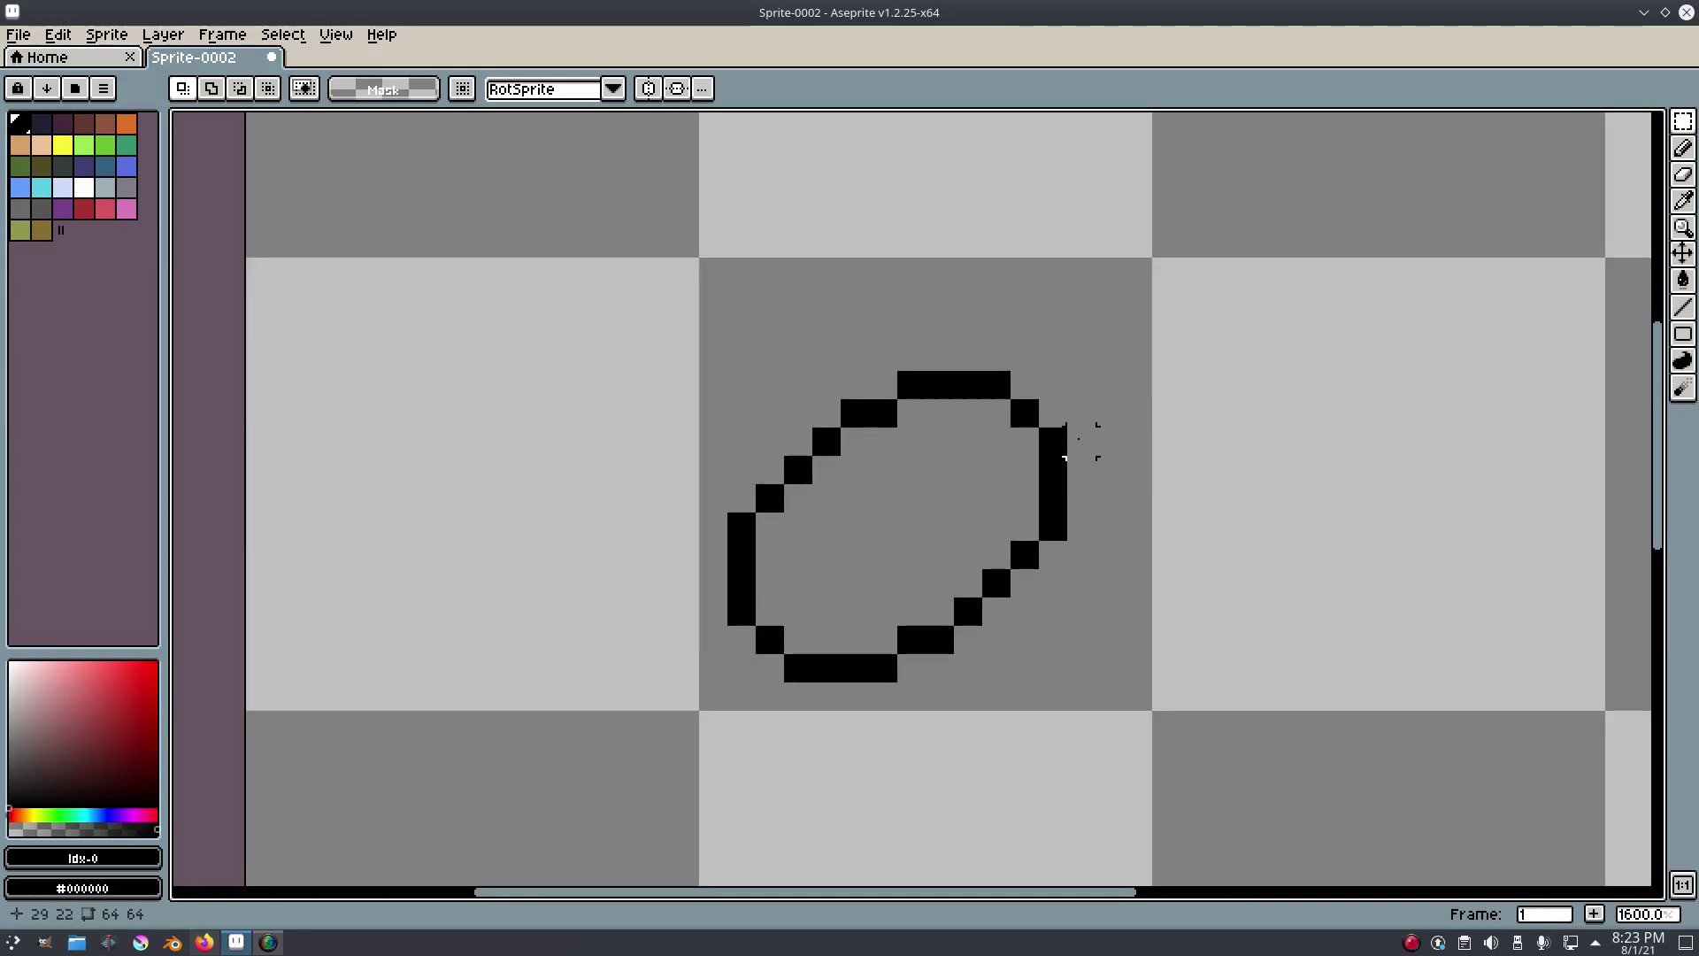
# Select the whole oval, move it one pixel right and one pixel up, and deselect it.
pyautogui.moveTo(1115, 439); pyautogui.dragTo(1159, 429)
pyautogui.moveTo(1239, 686)
pyautogui.mouseDown()
pyautogui.moveTo(1211, 686)
pyautogui.moveTo(673, 232)
pyautogui.mouseUp()
pyautogui.moveTo(1056, 527); pyautogui.dragTo(1086, 491)
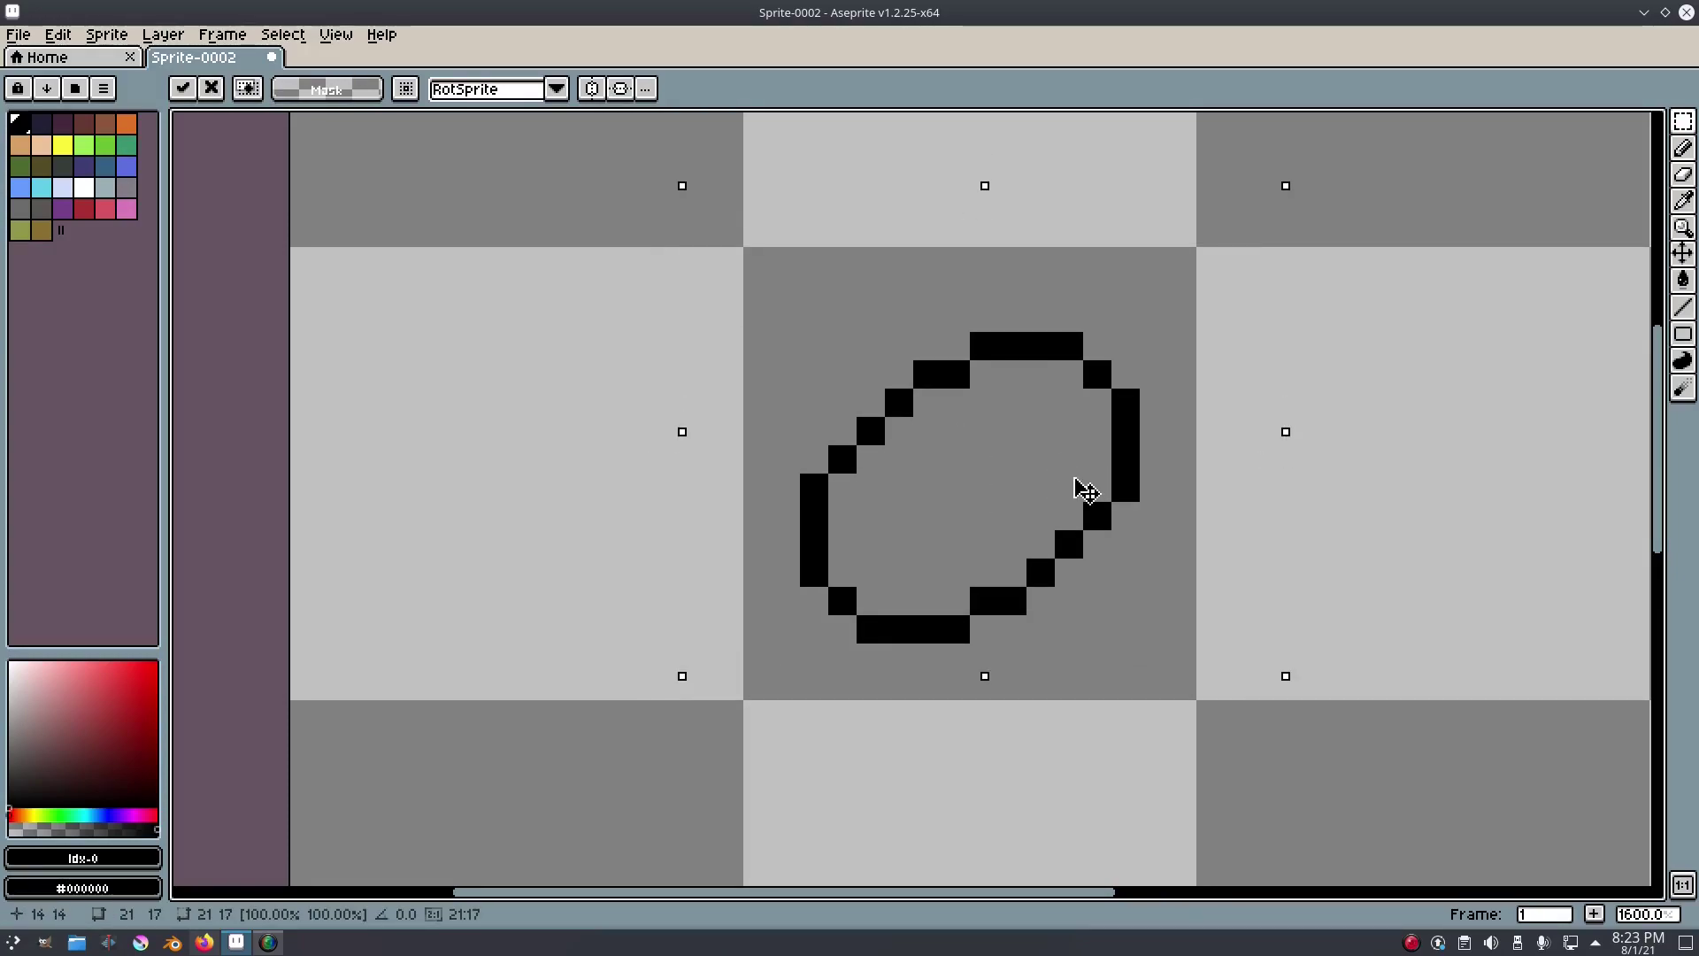
pyautogui.click(299, 41)
pyautogui.click(327, 76)
pyautogui.hscroll(2, 1017, 381)
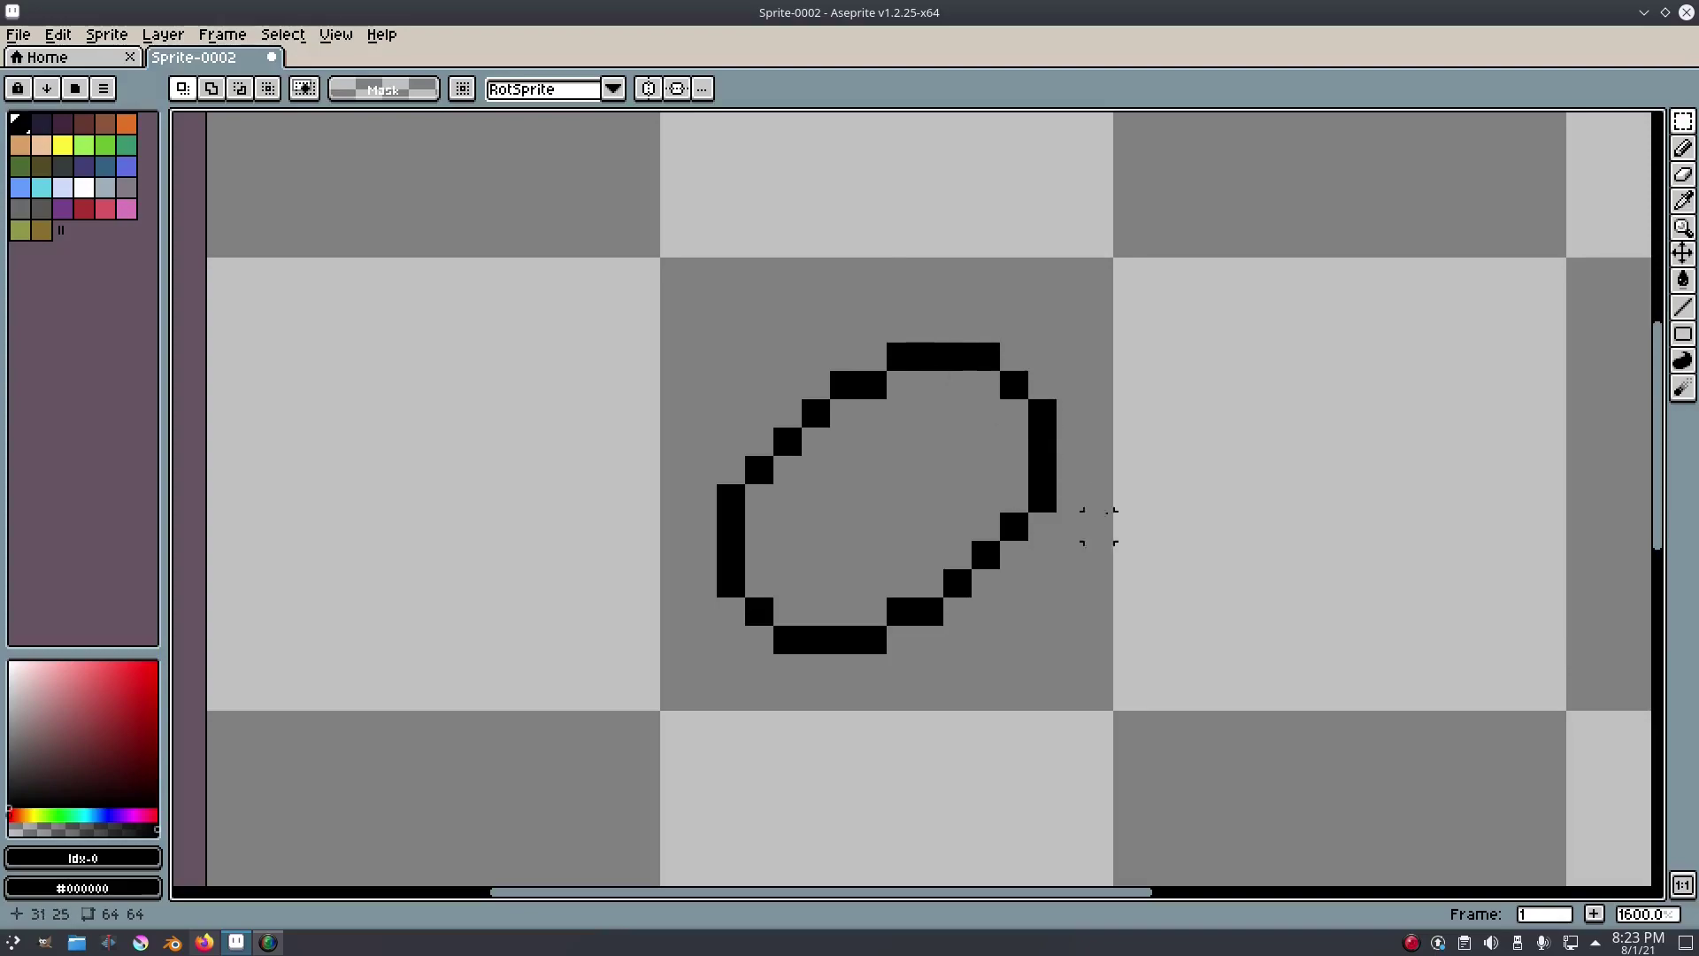
pyautogui.scroll(-5, 1085, 455)
pyautogui.scroll(6, 1087, 608)
pyautogui.hscroll(-1, 978, 534)
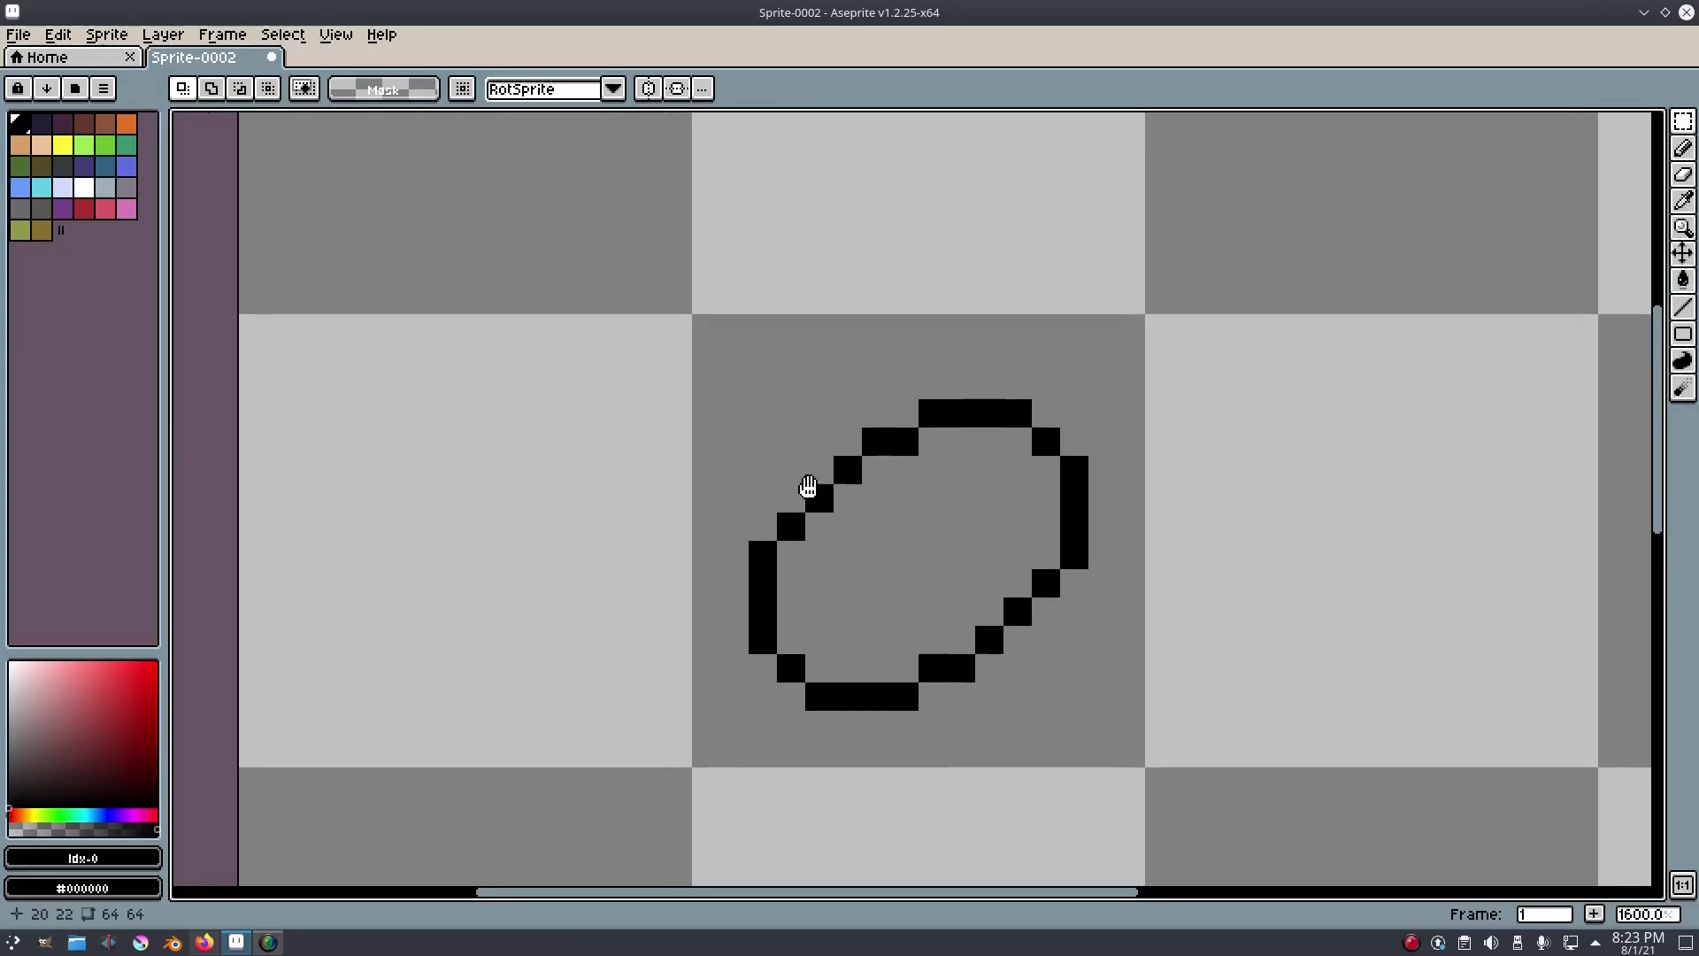
# Fill the inside of the oval outline with a muted brown, #796850.
pyautogui.click(27, 812)
pyautogui.moveTo(111, 685)
pyautogui.mouseDown()
pyautogui.moveTo(83, 736)
pyautogui.moveTo(103, 709)
pyautogui.moveTo(68, 709)
pyautogui.moveTo(83, 714)
pyautogui.moveTo(59, 737)
pyautogui.mouseUp()
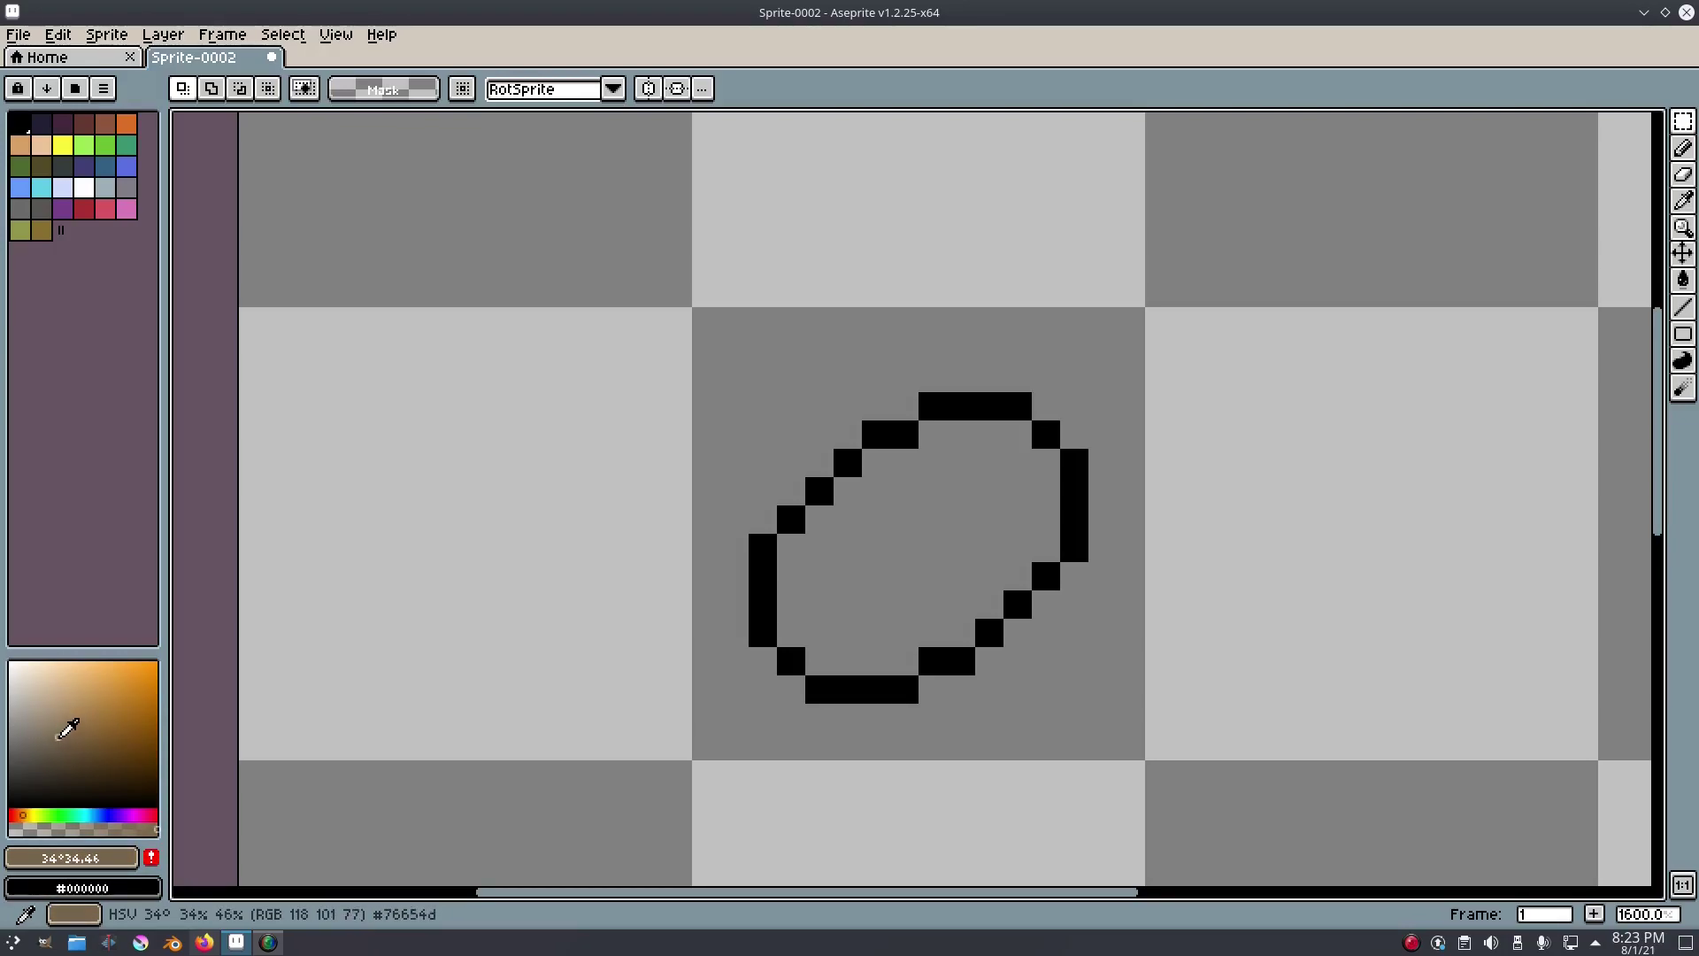
pyautogui.press('g')
pyautogui.click(915, 560)
pyautogui.scroll(-4, 1010, 632)
pyautogui.scroll(4, 1013, 632)
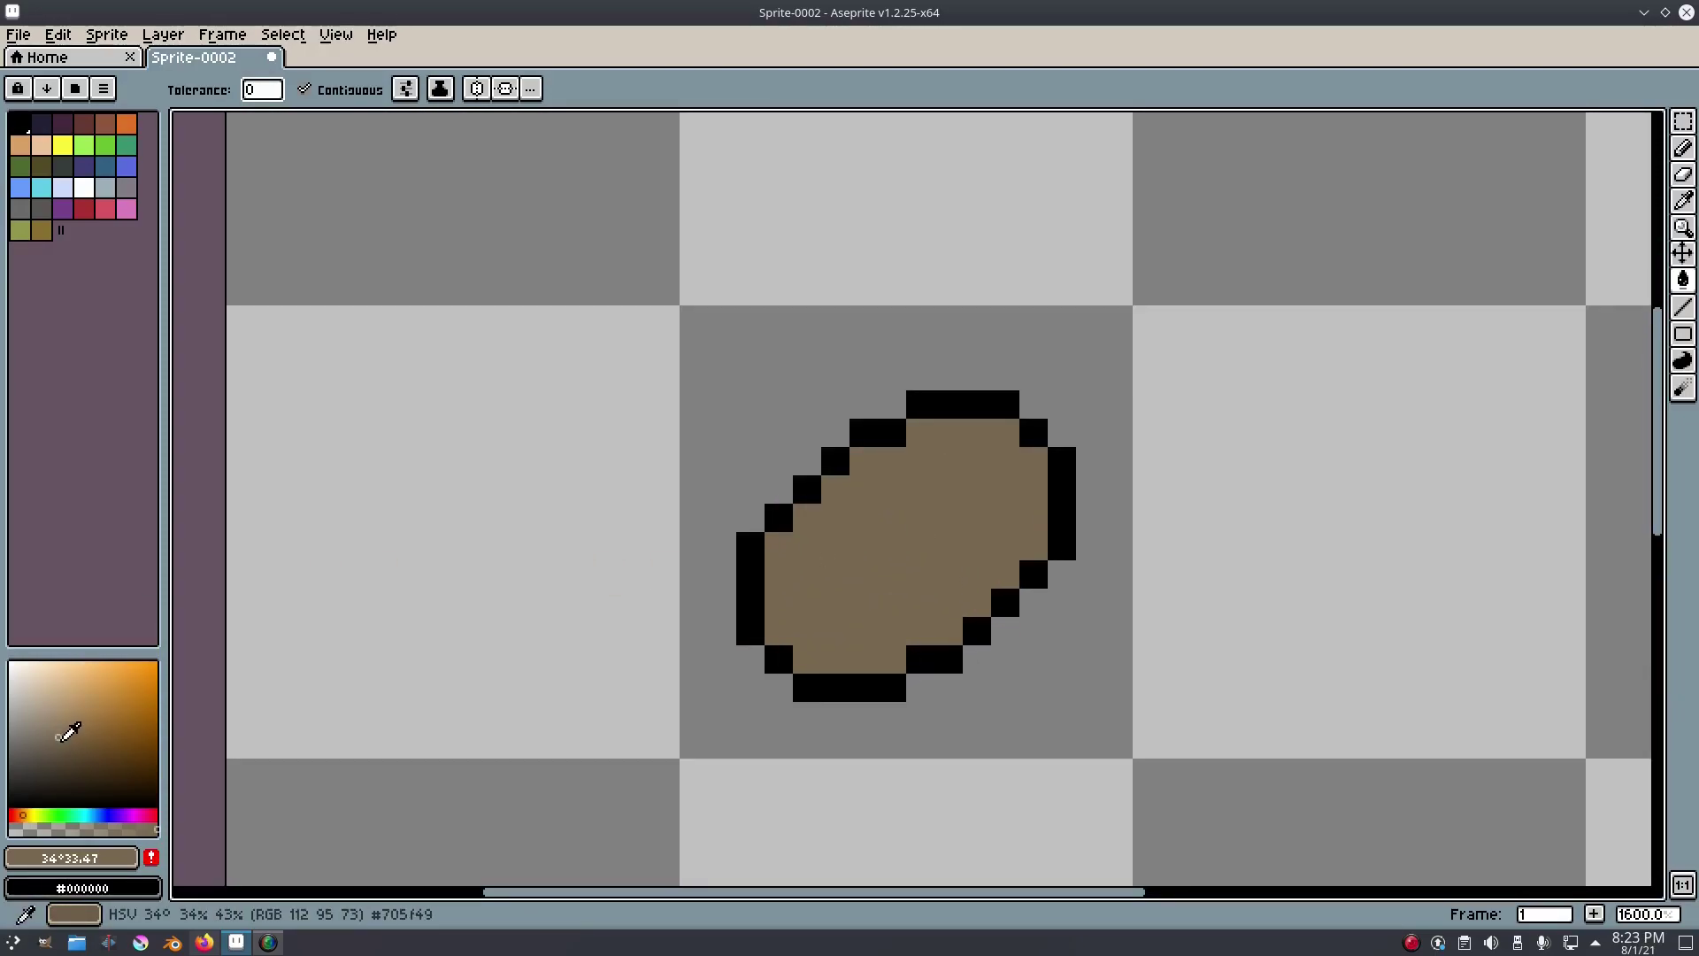
# Choose a darker brown, #605146, and shade pixels along the oval's inner lower edge and in its upper-right corner.
pyautogui.click(58, 748)
pyautogui.moveTo(58, 748); pyautogui.dragTo(52, 752)
pyautogui.click(24, 812)
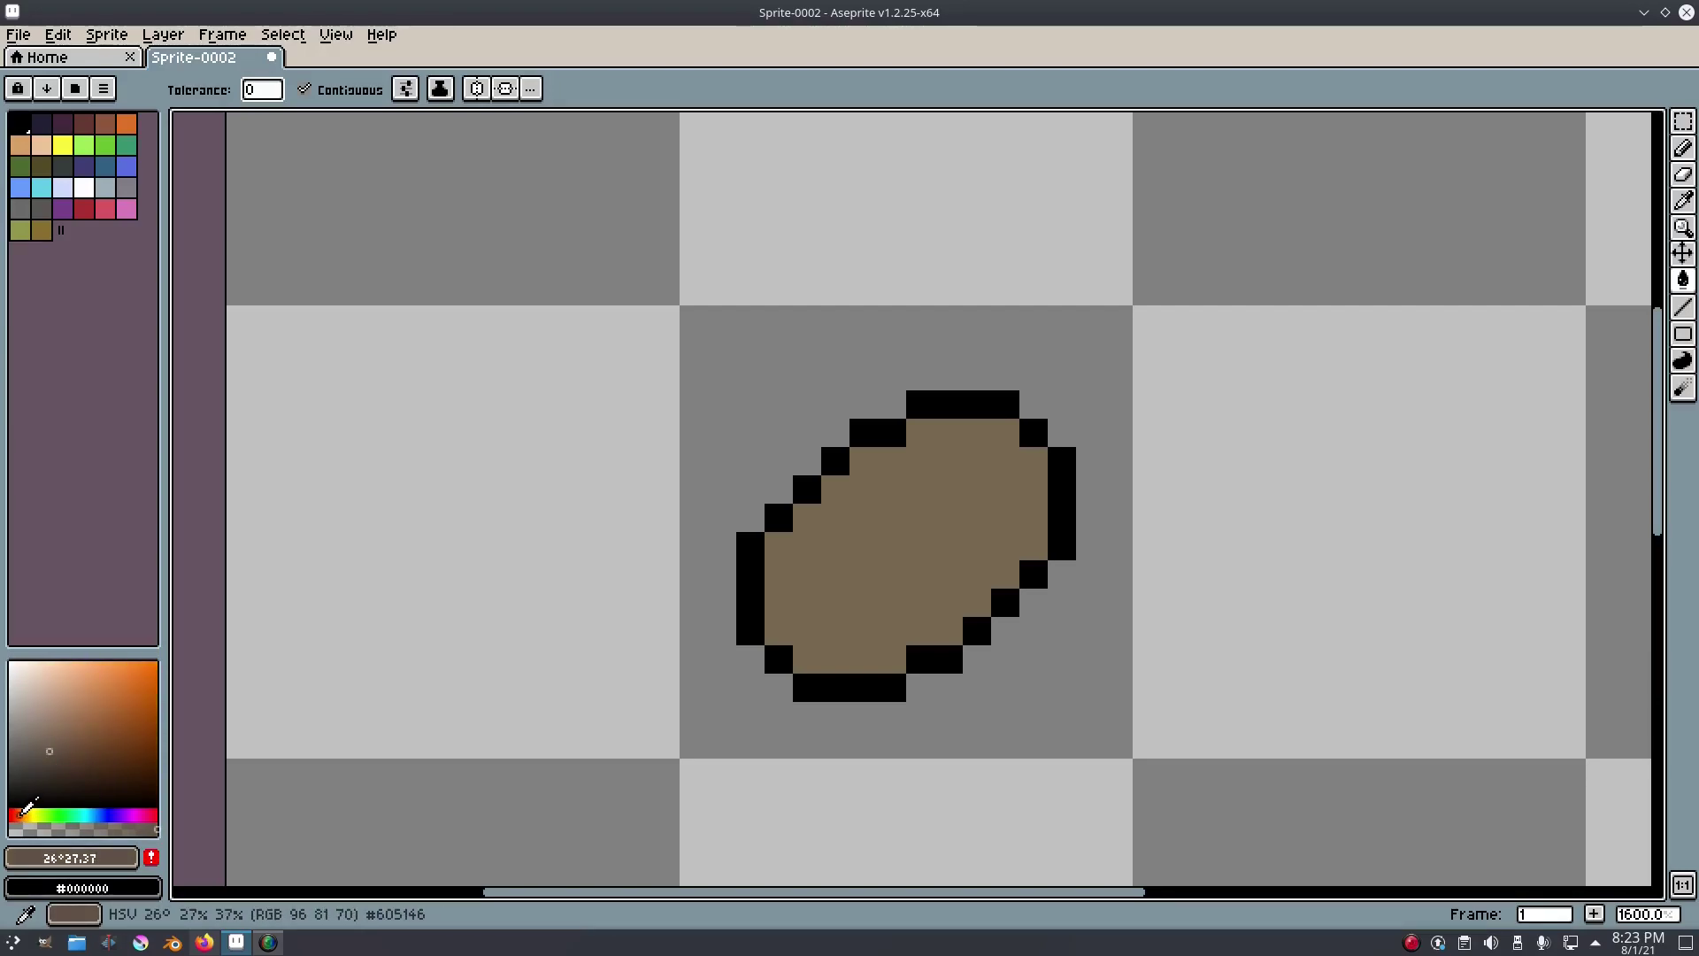
pyautogui.press('b')
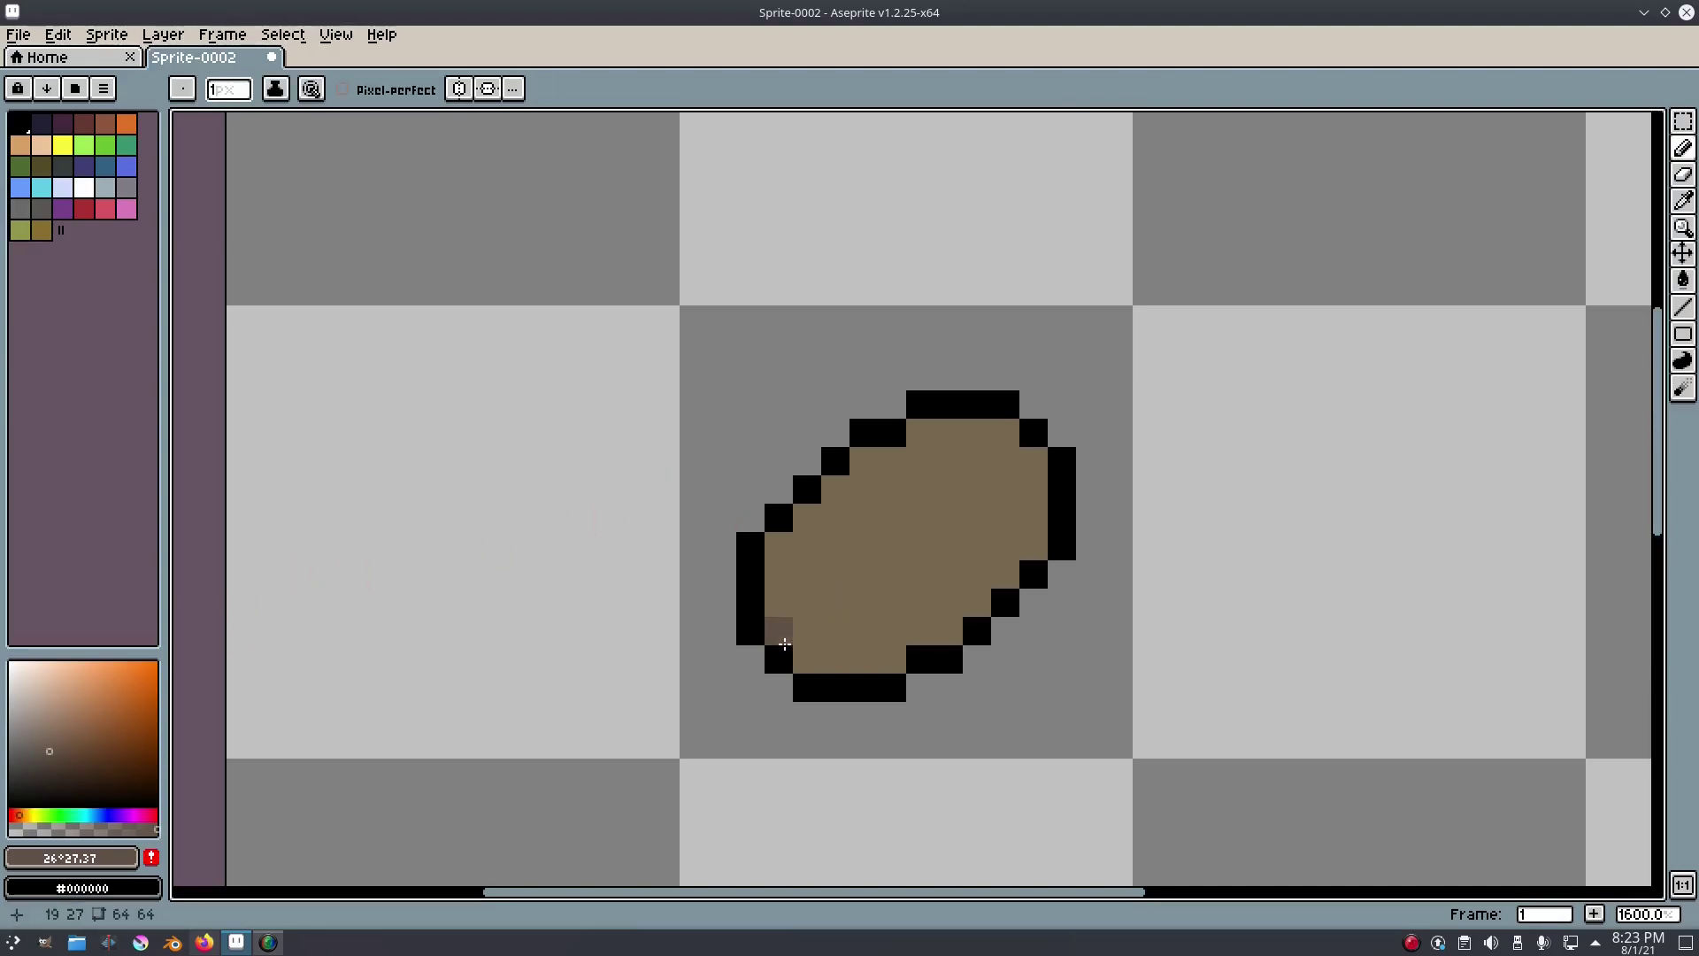
pyautogui.moveTo(786, 641); pyautogui.dragTo(807, 669)
pyautogui.click(936, 628)
pyautogui.moveTo(983, 601); pyautogui.dragTo(1032, 547)
pyautogui.click(1005, 433)
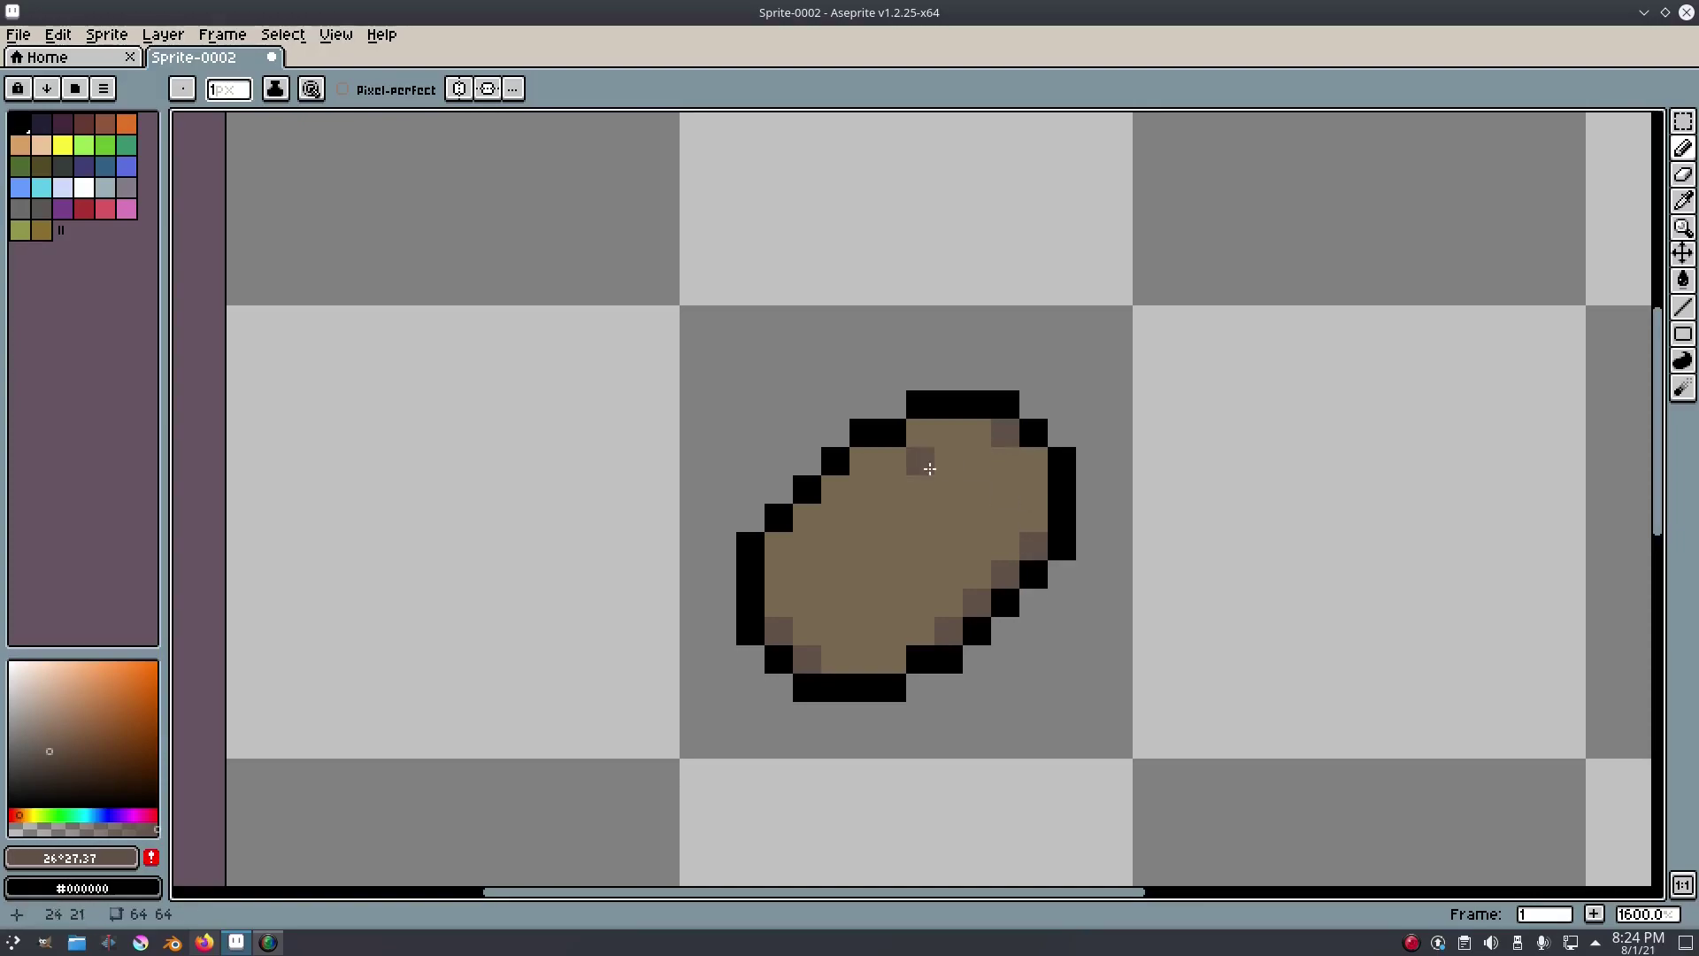
# Add dark brown pixels along the inner upper-left and bottom edges and three single-pixel spots inside the oval.
pyautogui.scroll(-5, 1234, 458)
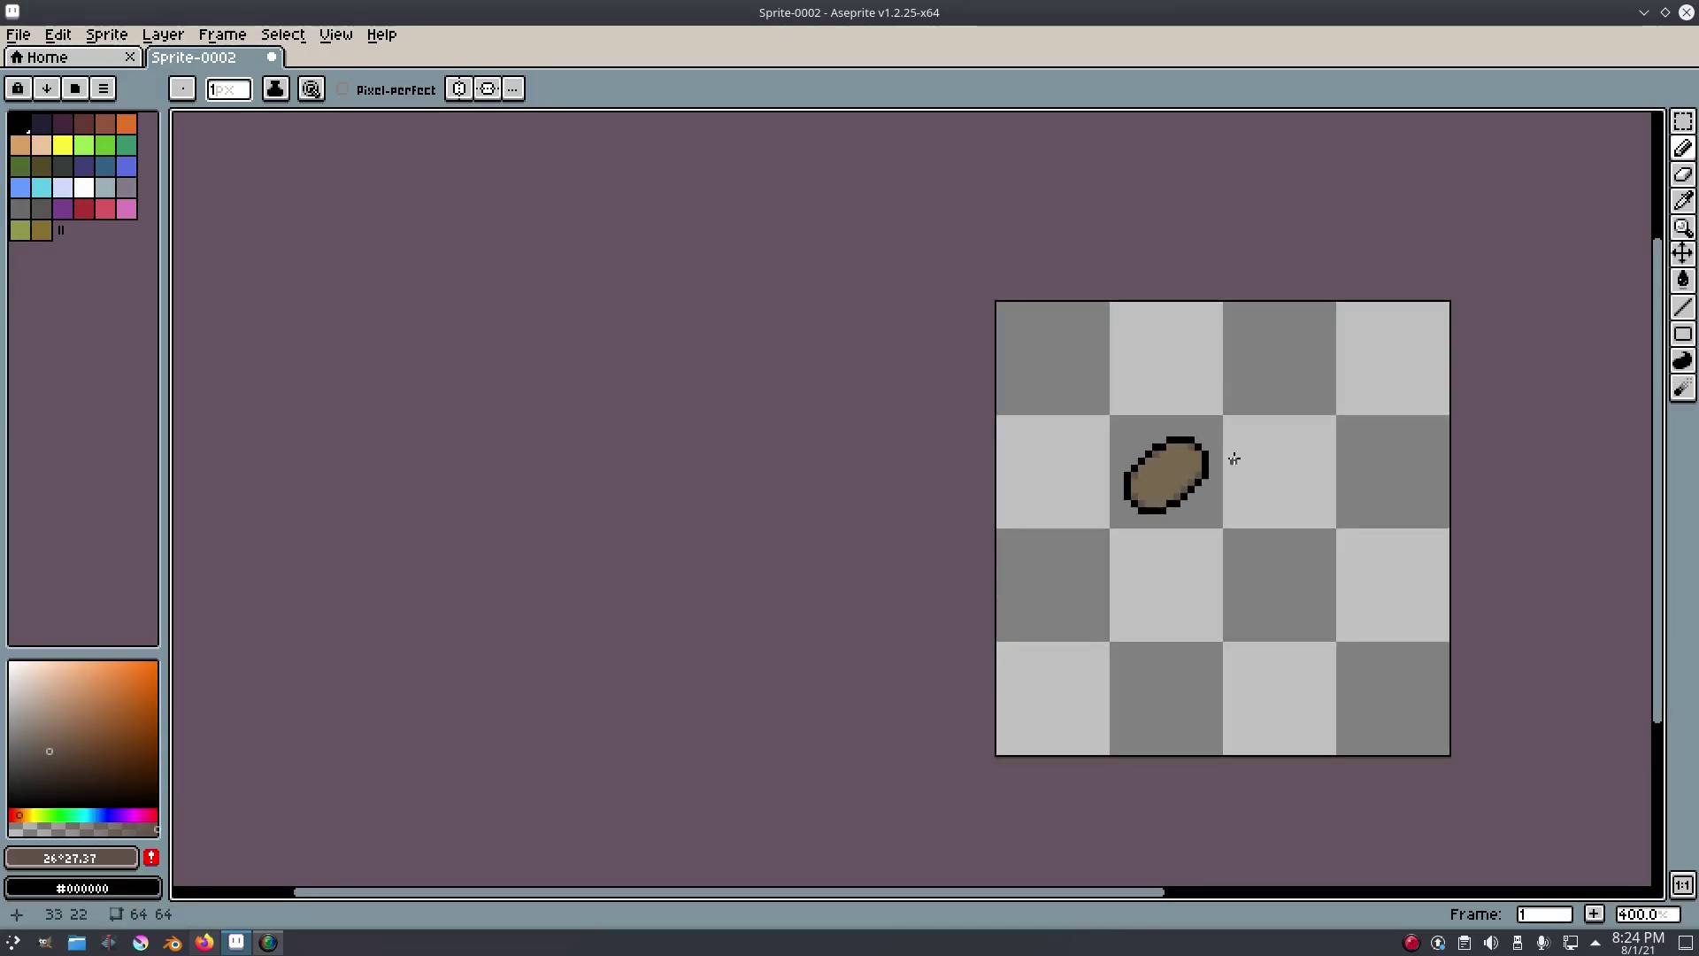
pyautogui.scroll(5, 1214, 460)
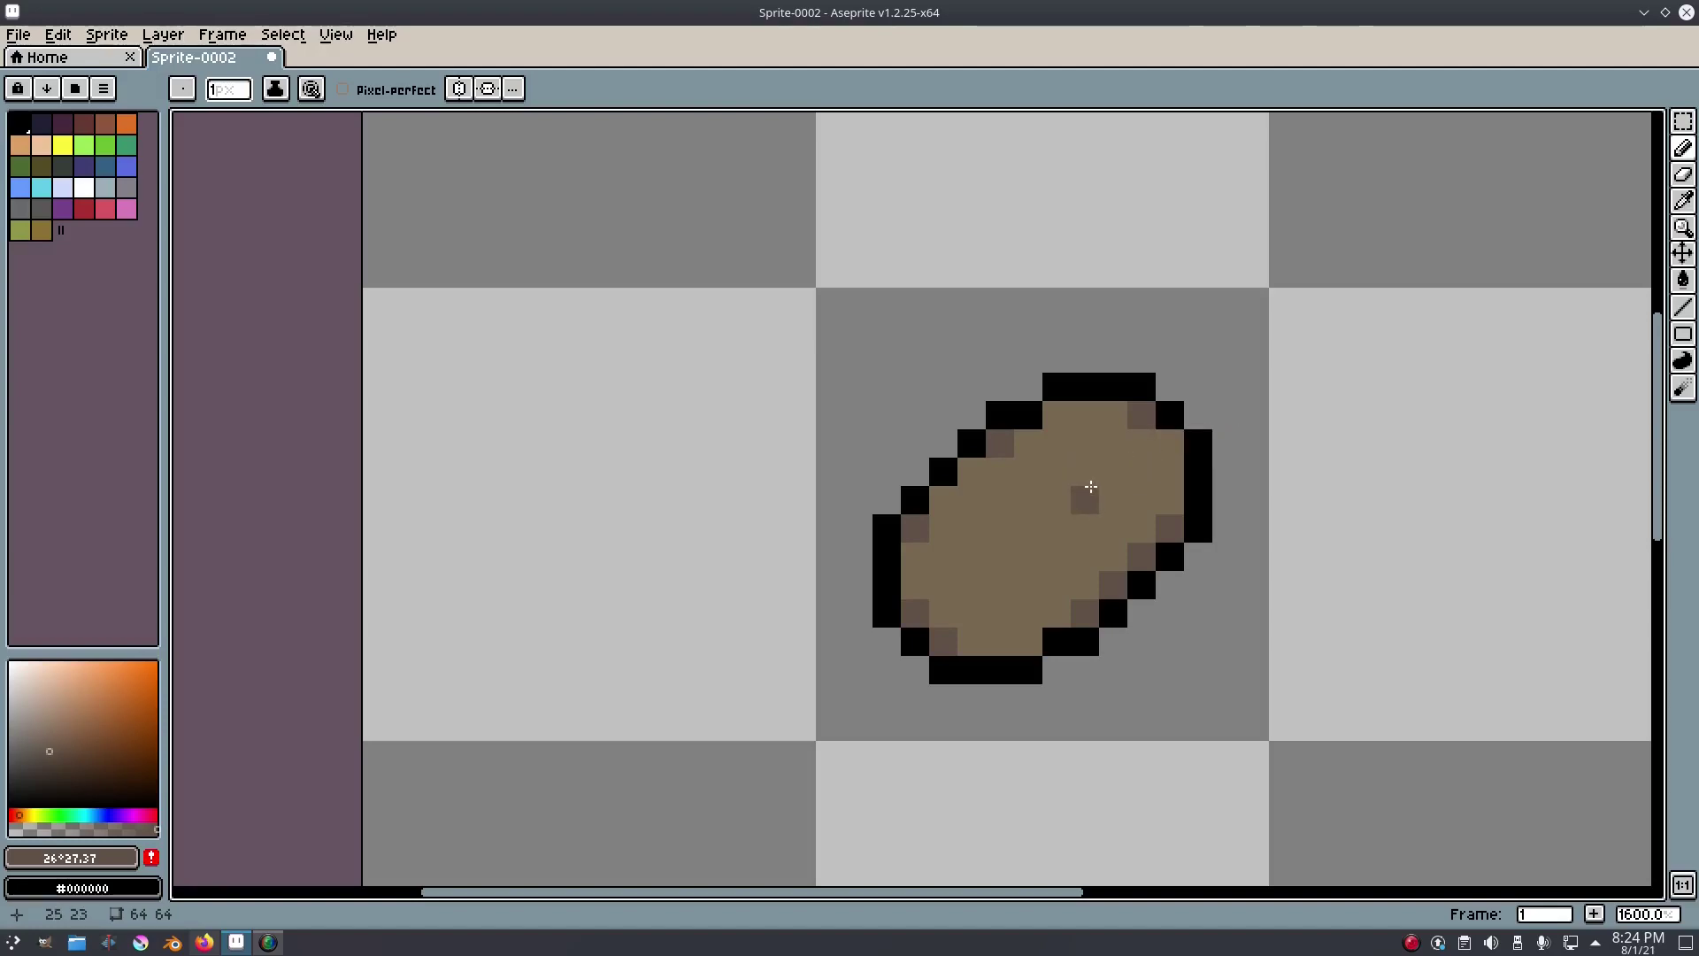
pyautogui.click(1028, 584)
pyautogui.click(1057, 414)
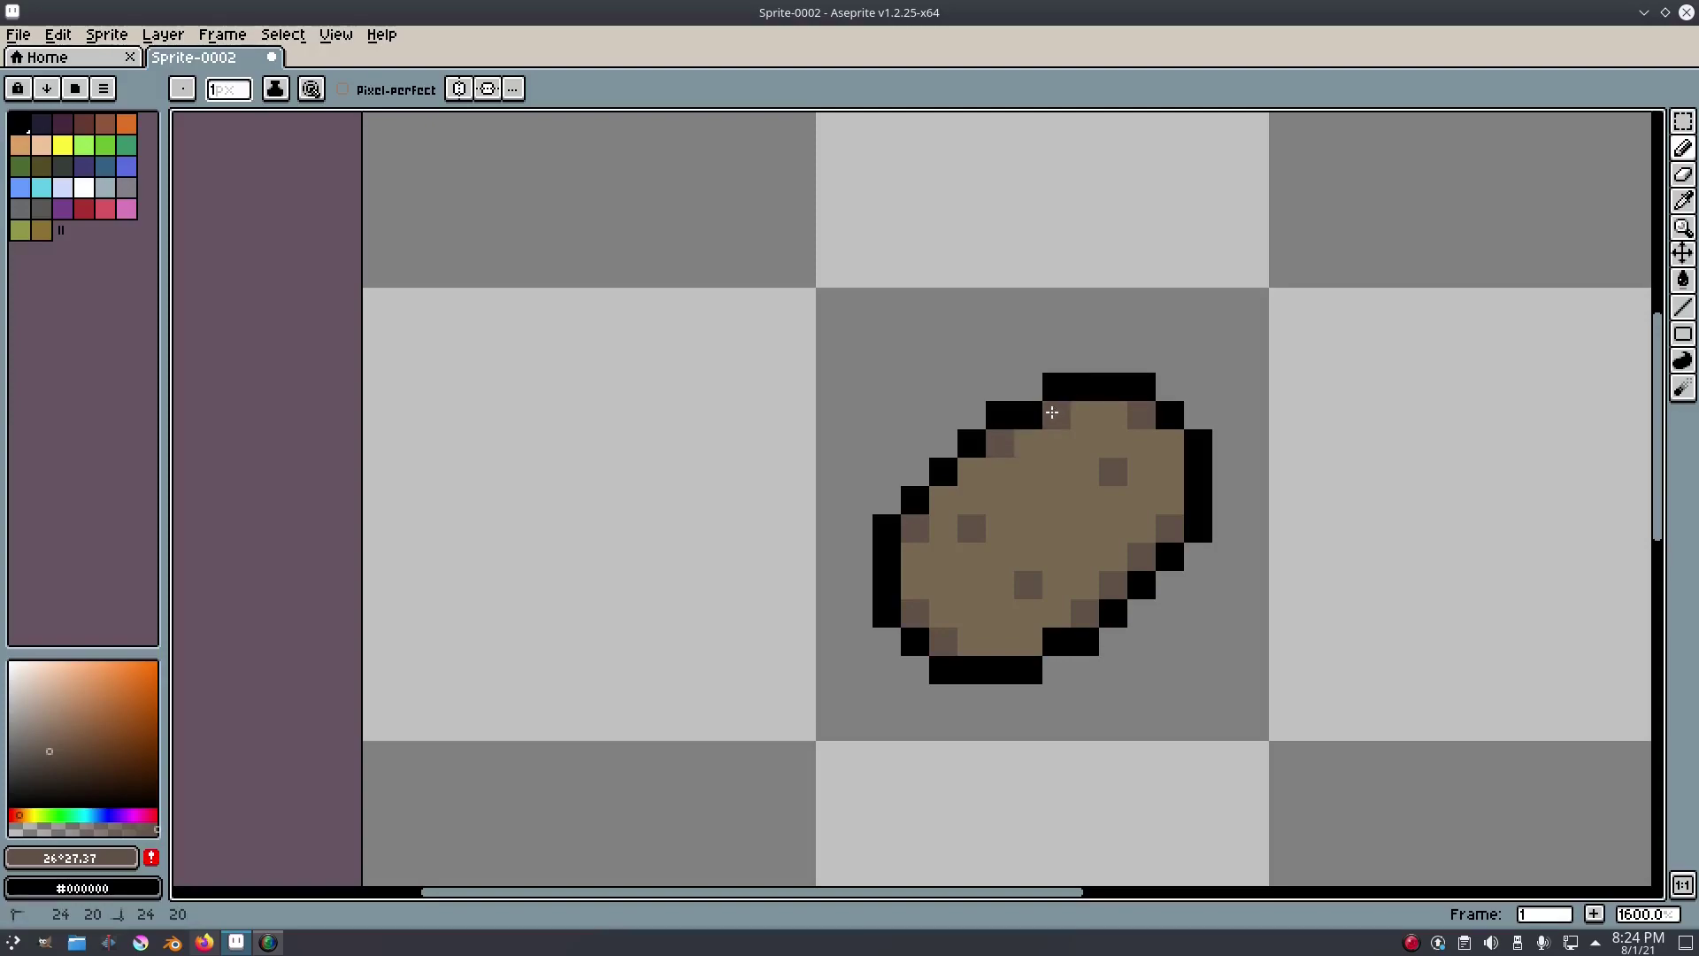
pyautogui.scroll(-6, 1195, 637)
pyautogui.scroll(6, 1034, 631)
pyautogui.click(1035, 631)
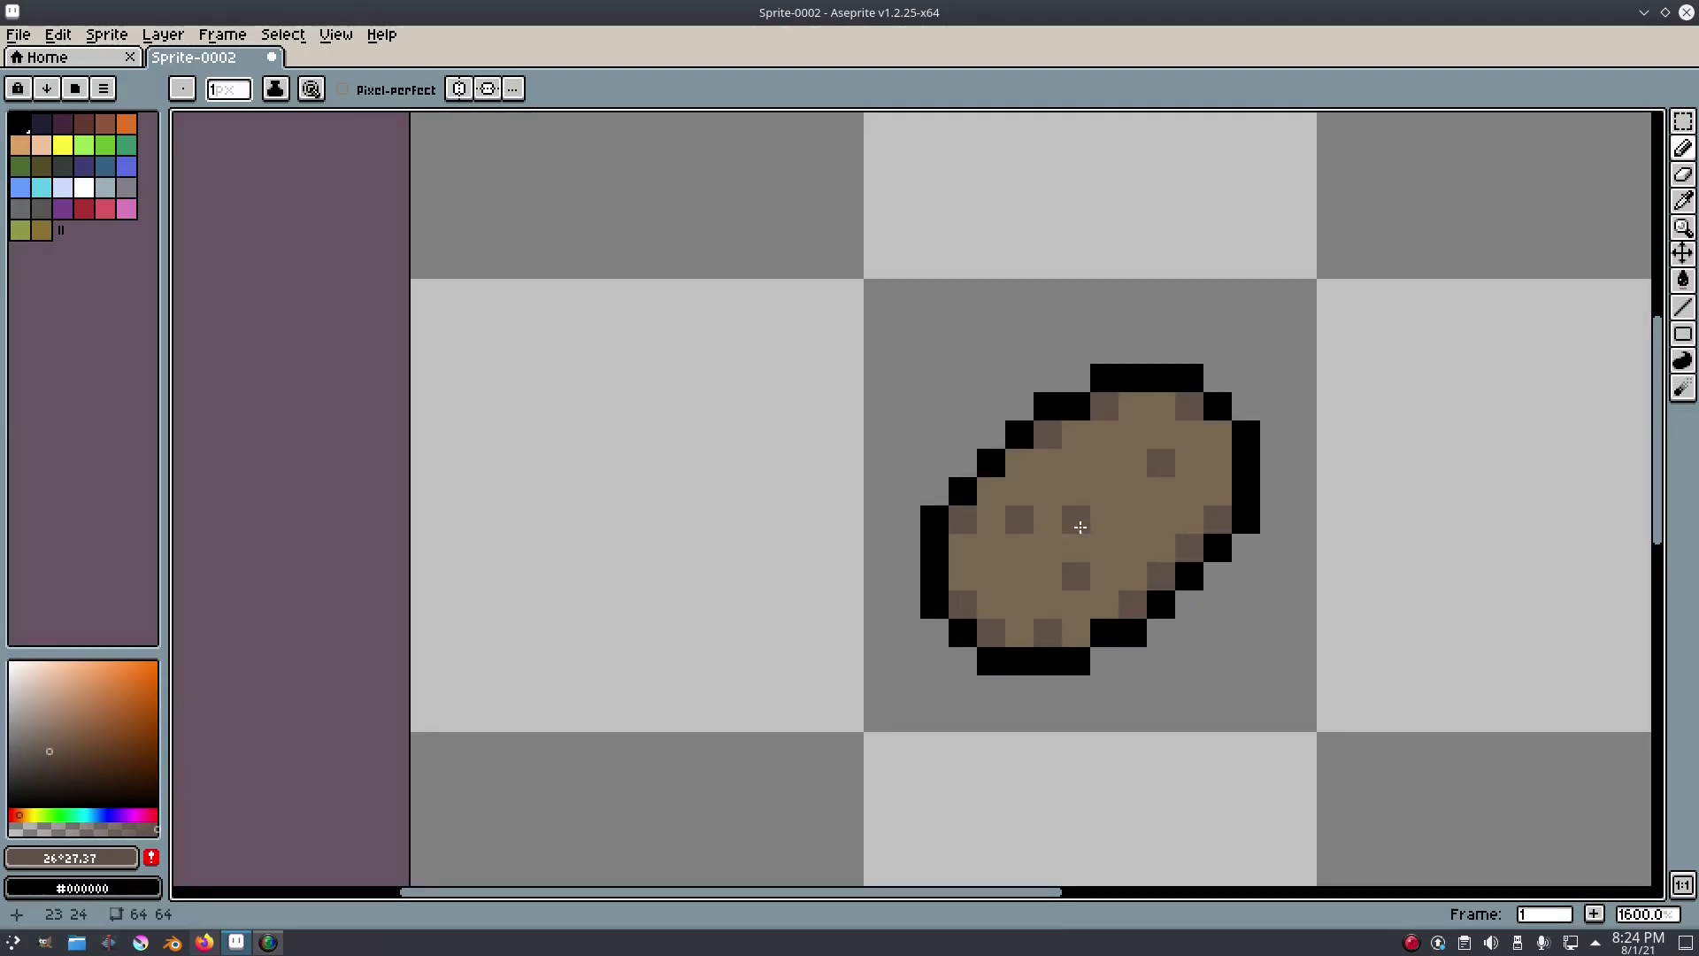
# Cover the lower interior spot with the base brown and repaint it in dark brown one pixel further right and up.
pyautogui.press('i')
pyautogui.click(1097, 532)
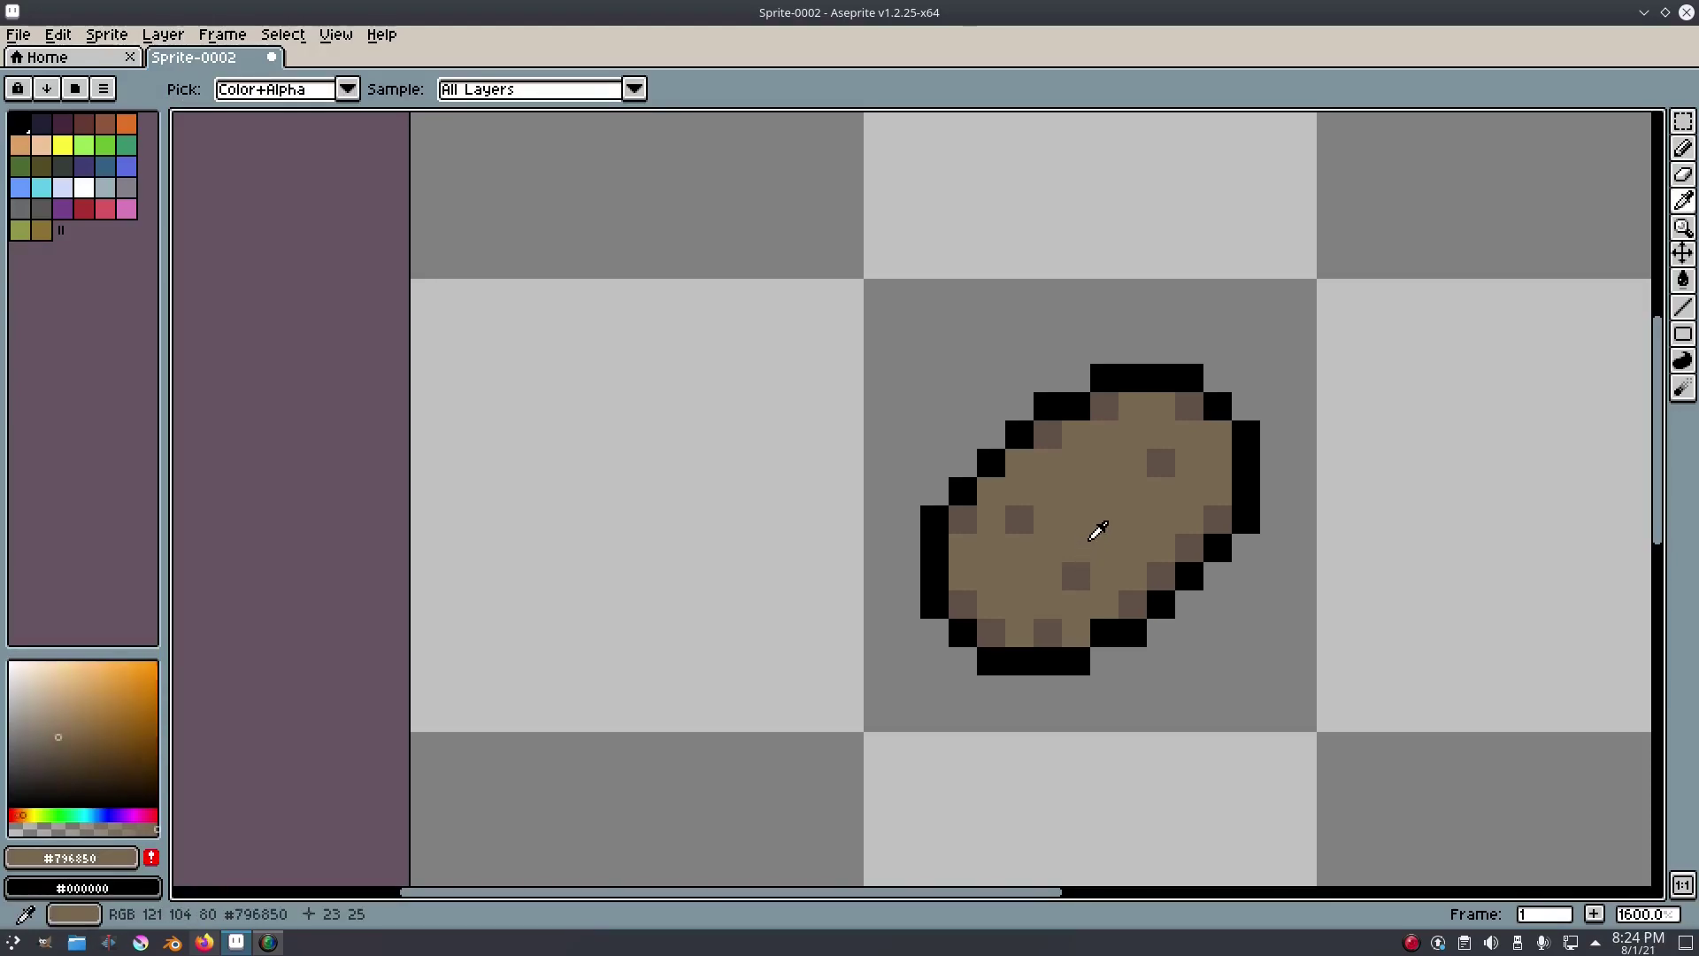
pyautogui.press('b')
pyautogui.click(1086, 573)
pyautogui.press('i')
pyautogui.click(1030, 519)
pyautogui.press('b')
pyautogui.scroll(-6, 1106, 547)
pyautogui.scroll(6, 1198, 550)
pyautogui.click(1261, 550)
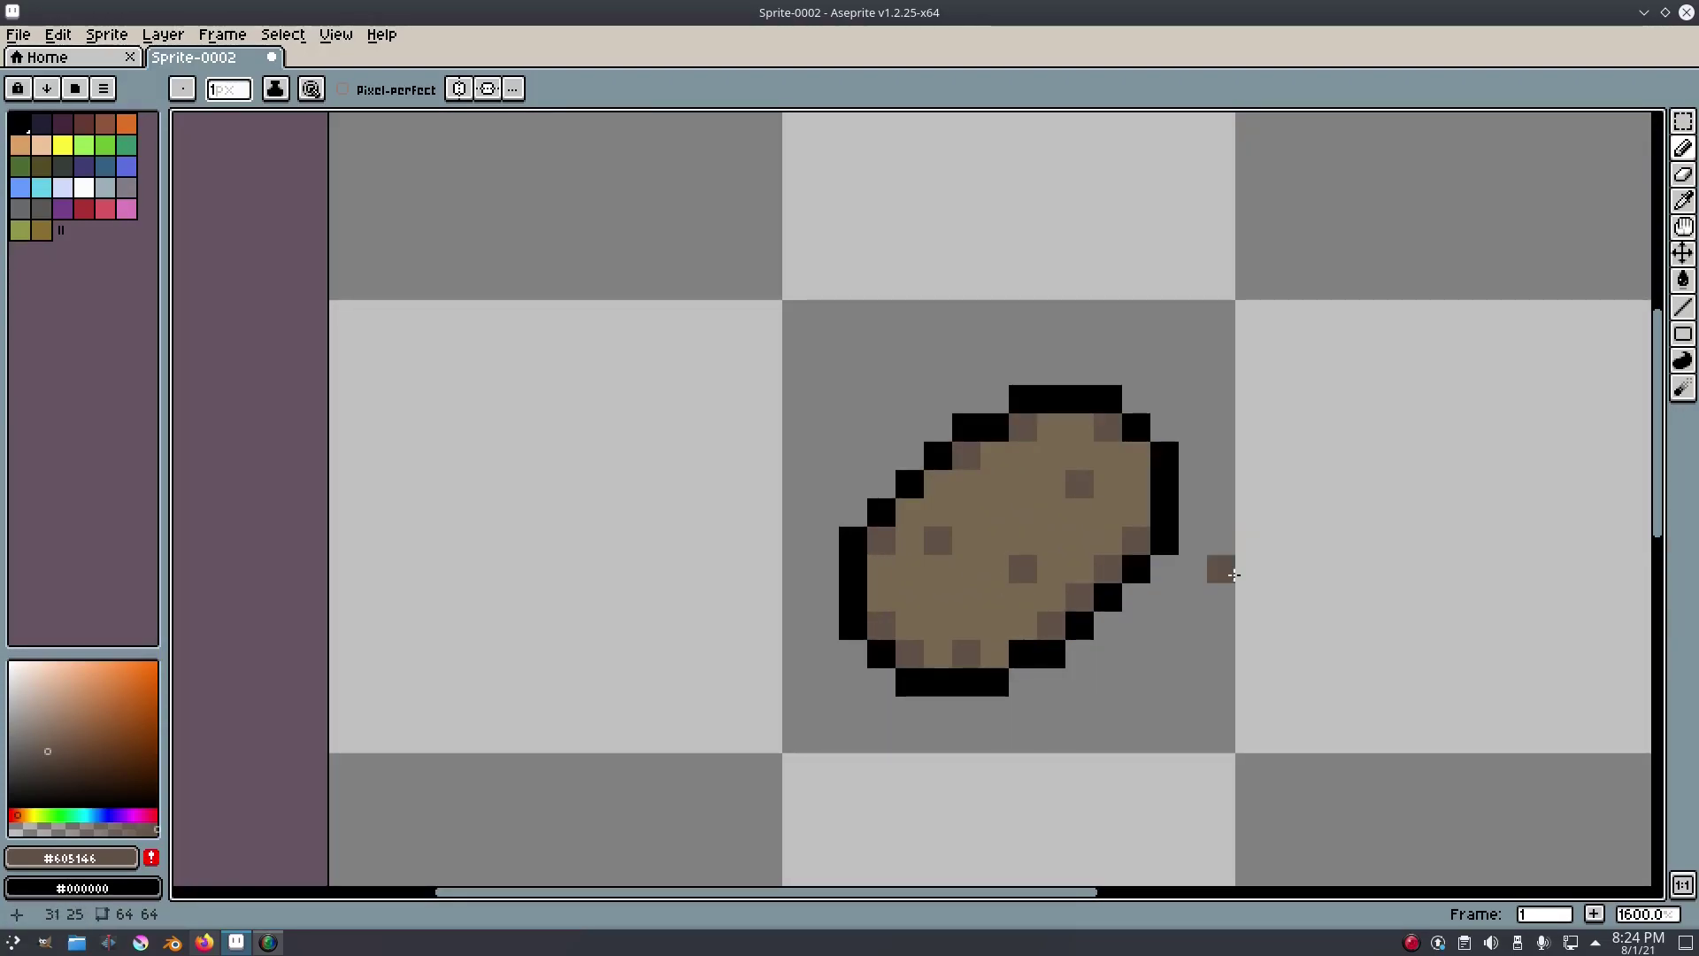
# Set the colour to a muted green, #68895c, and paint a small tip over the oval's upper-right corner.
pyautogui.click(51, 814)
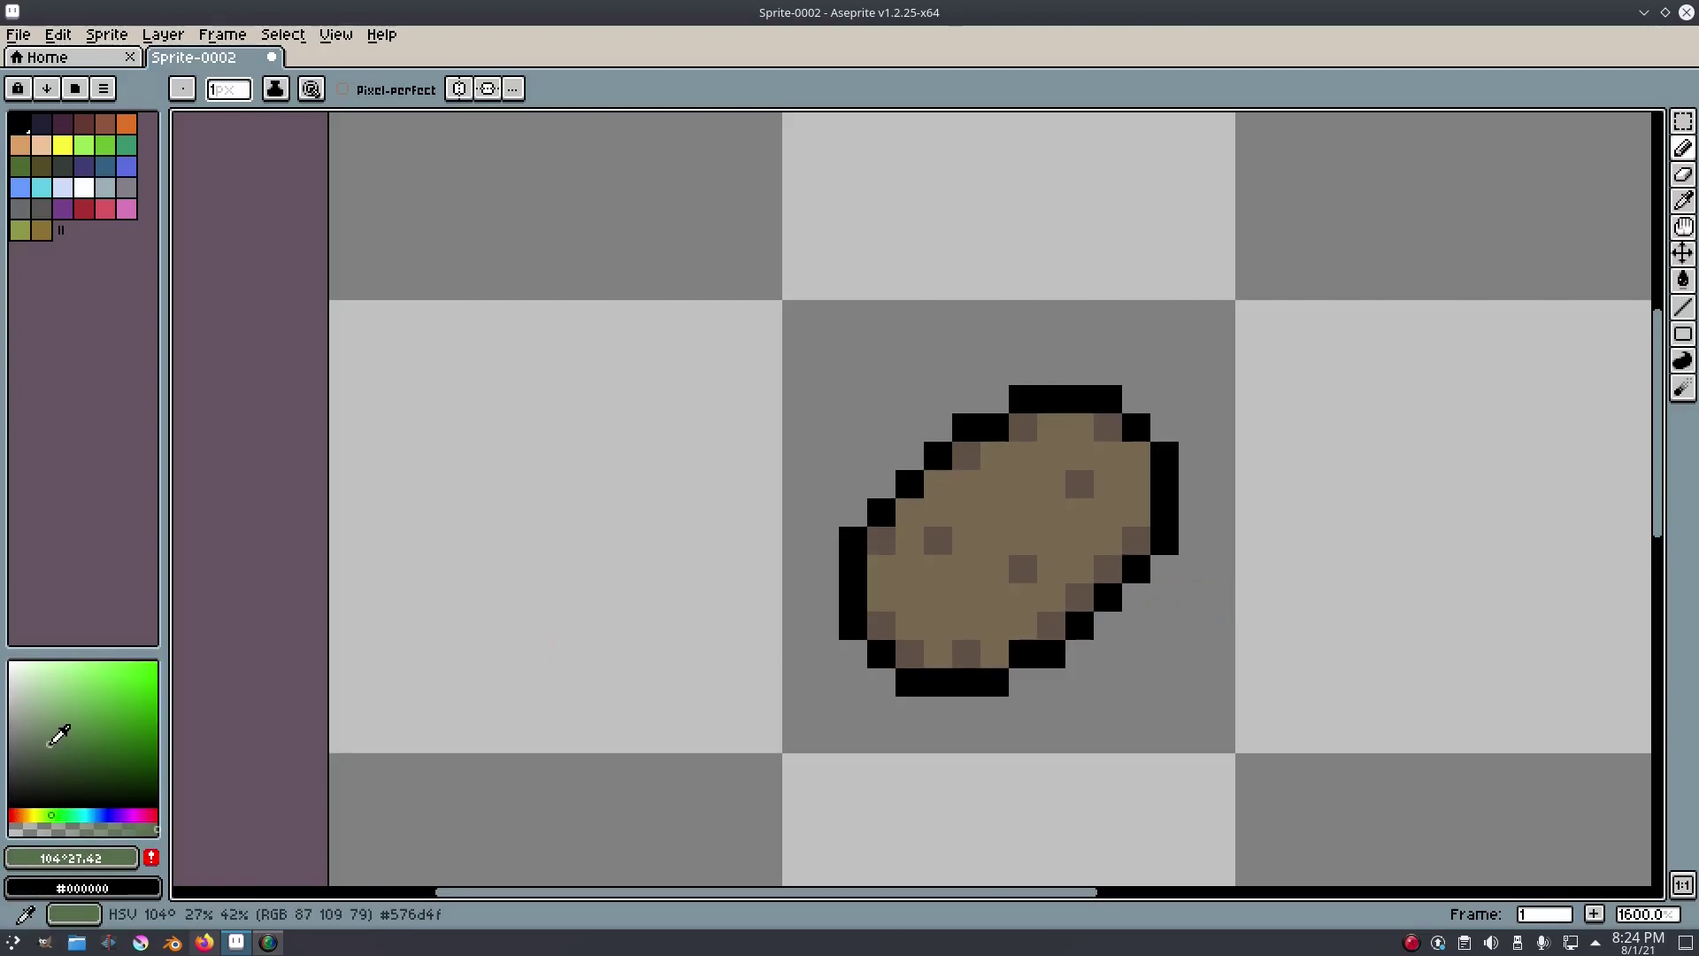
pyautogui.click(57, 727)
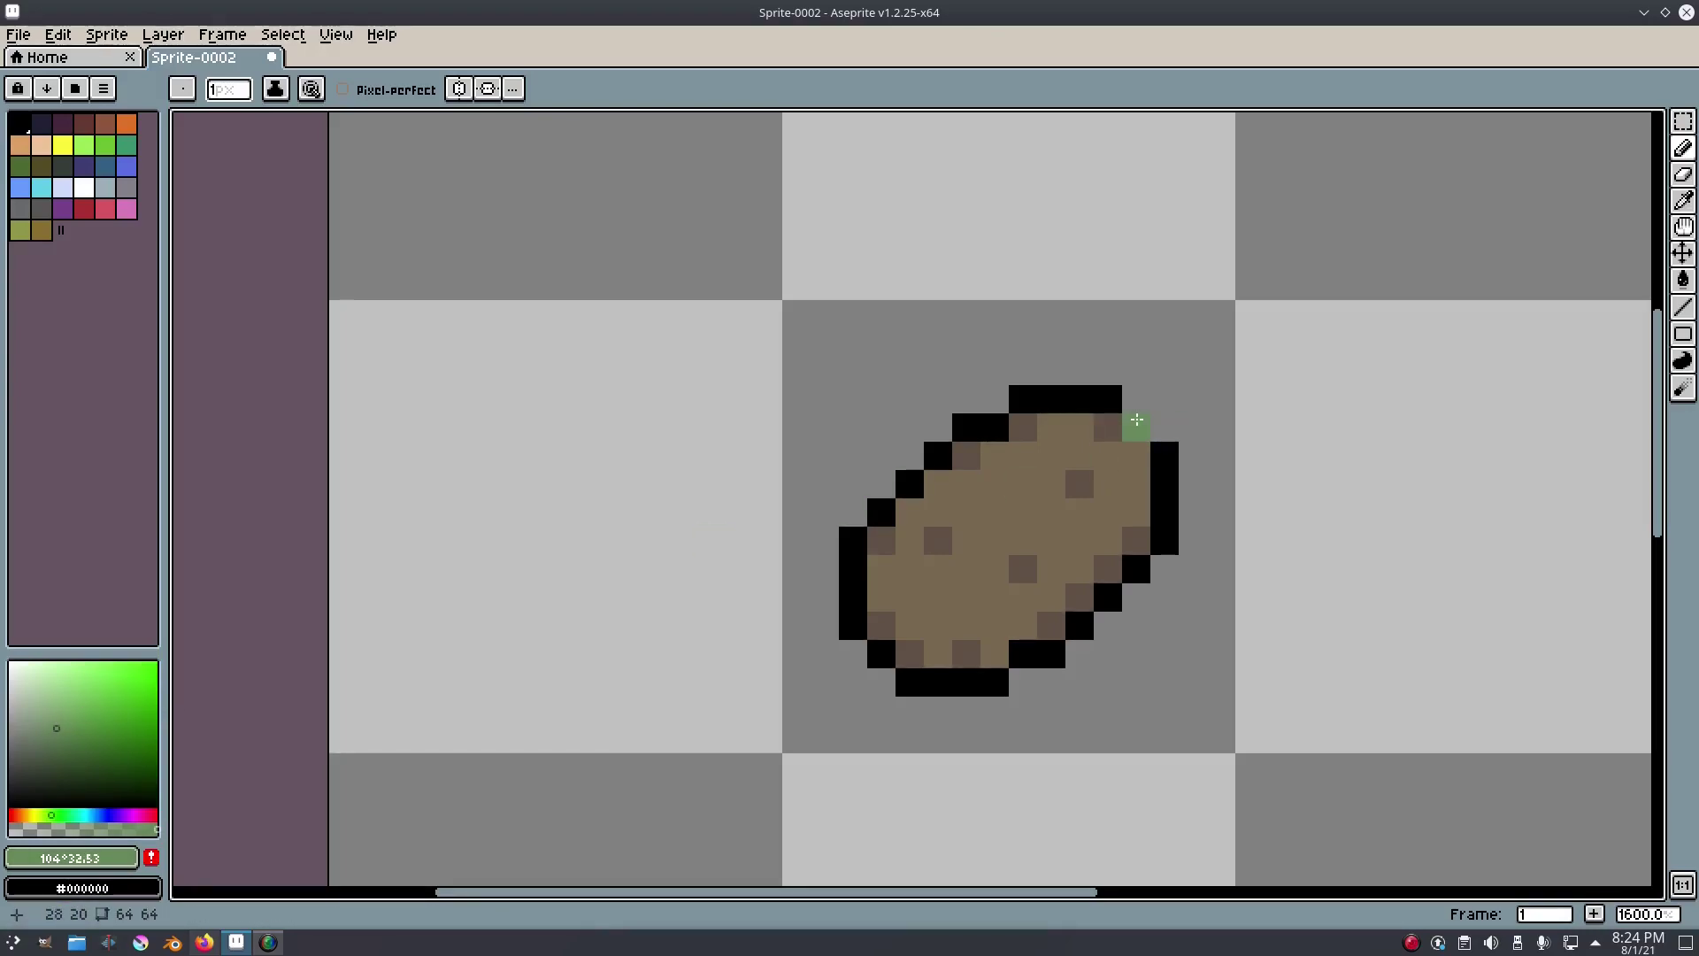
pyautogui.click(1116, 406)
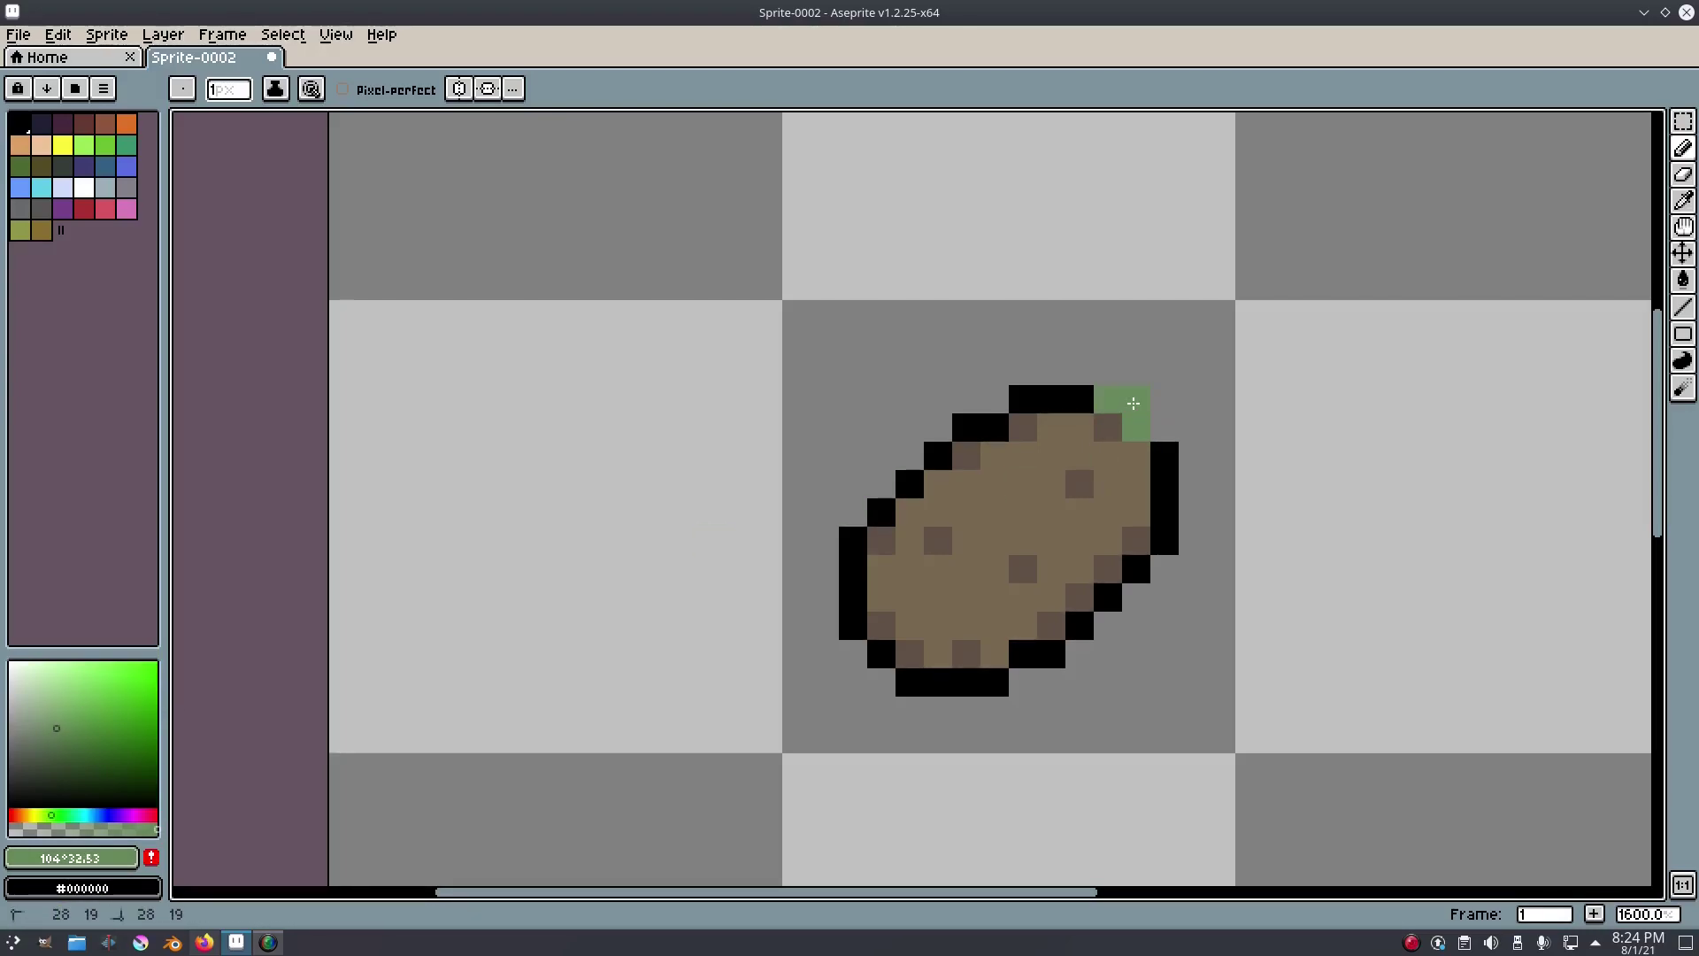
# Sample the outline's black and draw a border above and to the right of the green tip.
pyautogui.keyDown('alt'); pyautogui.click(1075, 389); pyautogui.keyUp('alt')
pyautogui.click(1108, 371)
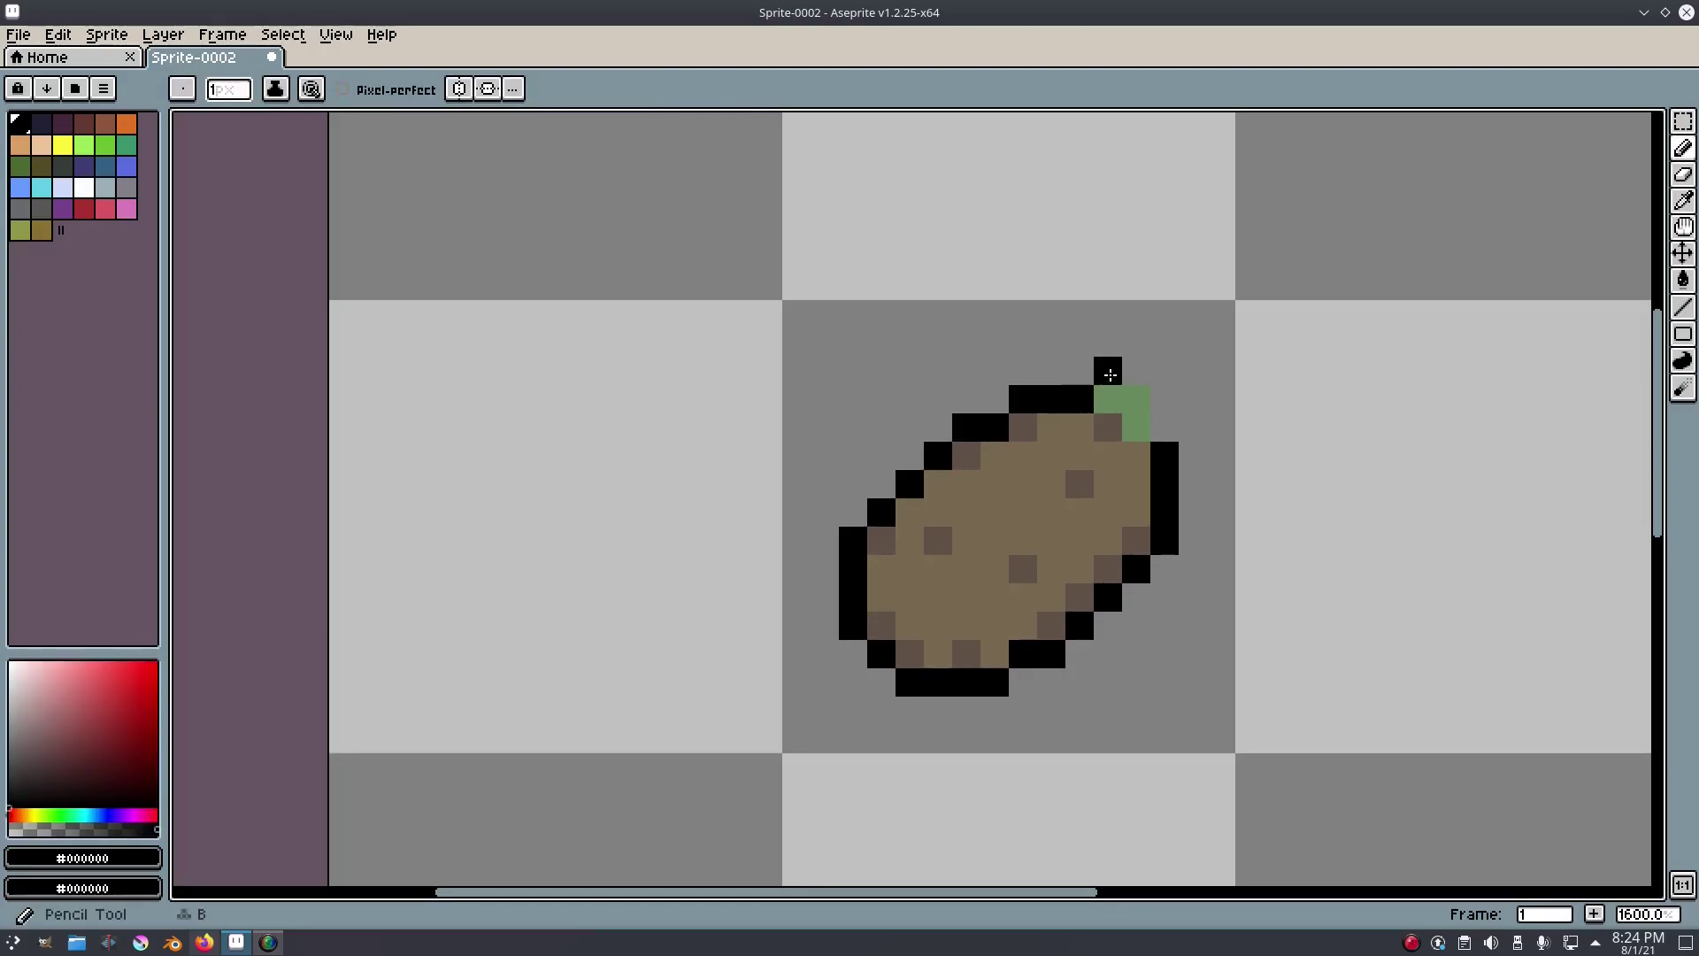
pyautogui.scroll(-5, 1269, 443)
pyautogui.moveTo(1162, 400)
pyautogui.mouseDown()
pyautogui.moveTo(1164, 427)
pyautogui.moveTo(1185, 431)
pyautogui.mouseUp()
pyautogui.scroll(5, 1269, 443)
# Extend the green tip down its right side with sampled green and complete its black border.
pyautogui.keyDown('alt'); pyautogui.click(1127, 416); pyautogui.keyUp('alt')
pyautogui.click(1156, 429)
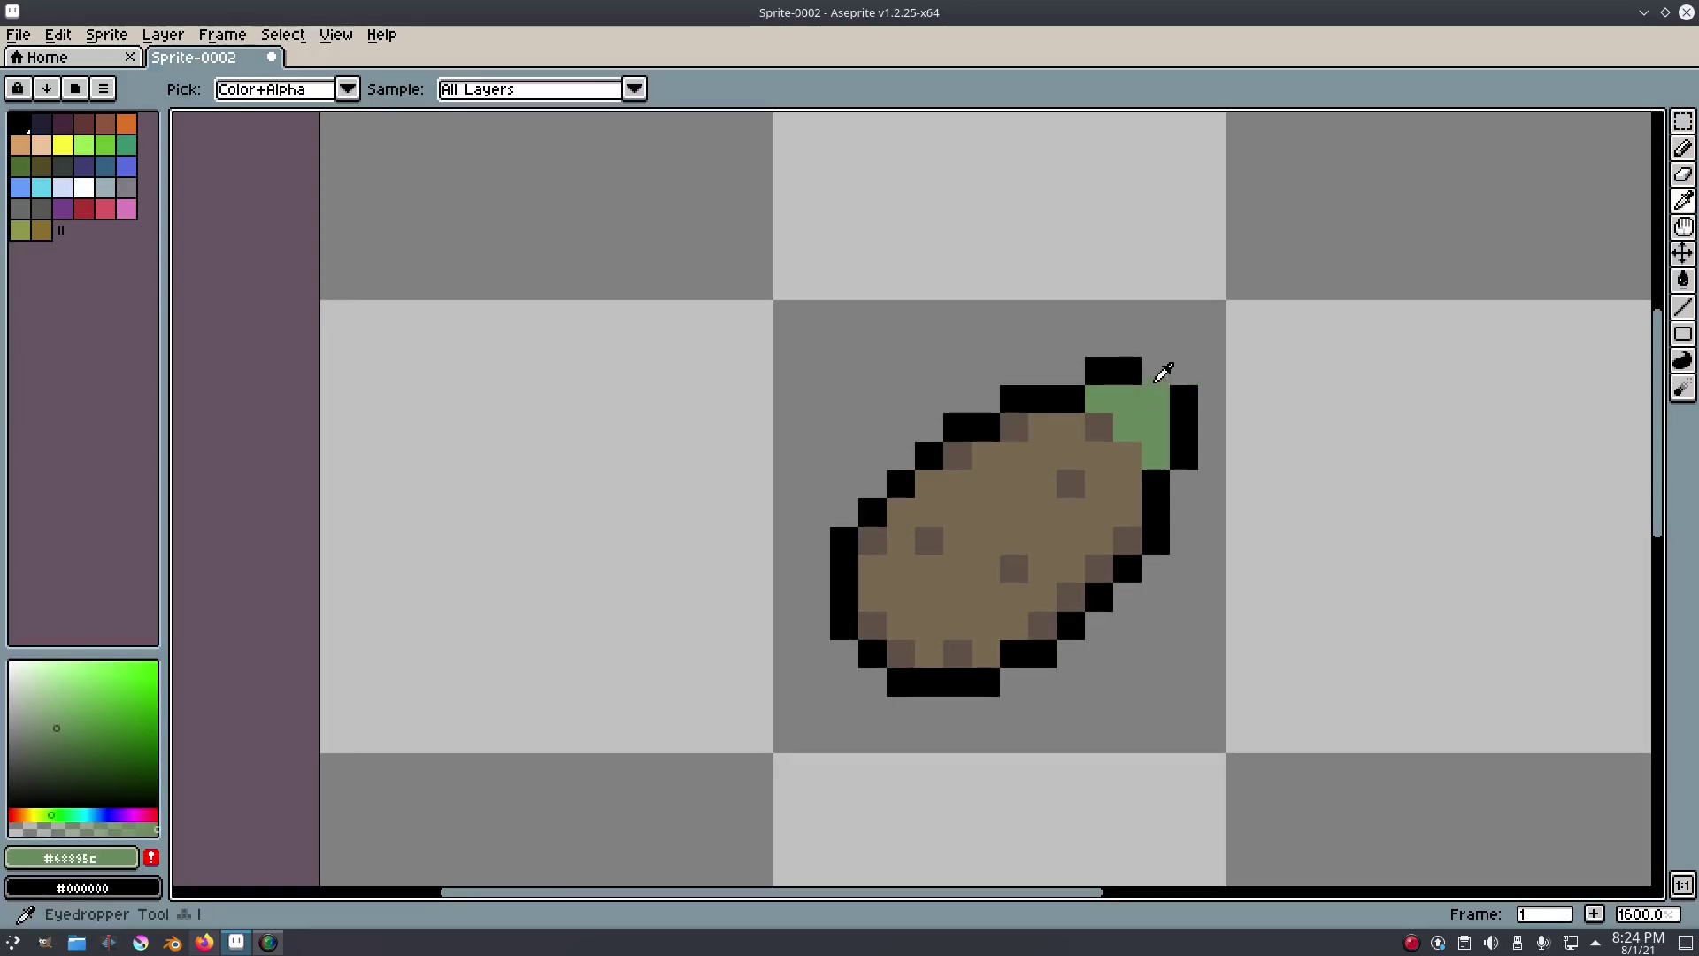
pyautogui.keyDown('alt'); pyautogui.click(1184, 399); pyautogui.keyUp('alt')
pyautogui.scroll(-4, 1226, 416)
pyautogui.scroll(8, 1225, 416)
pyautogui.press('alt')
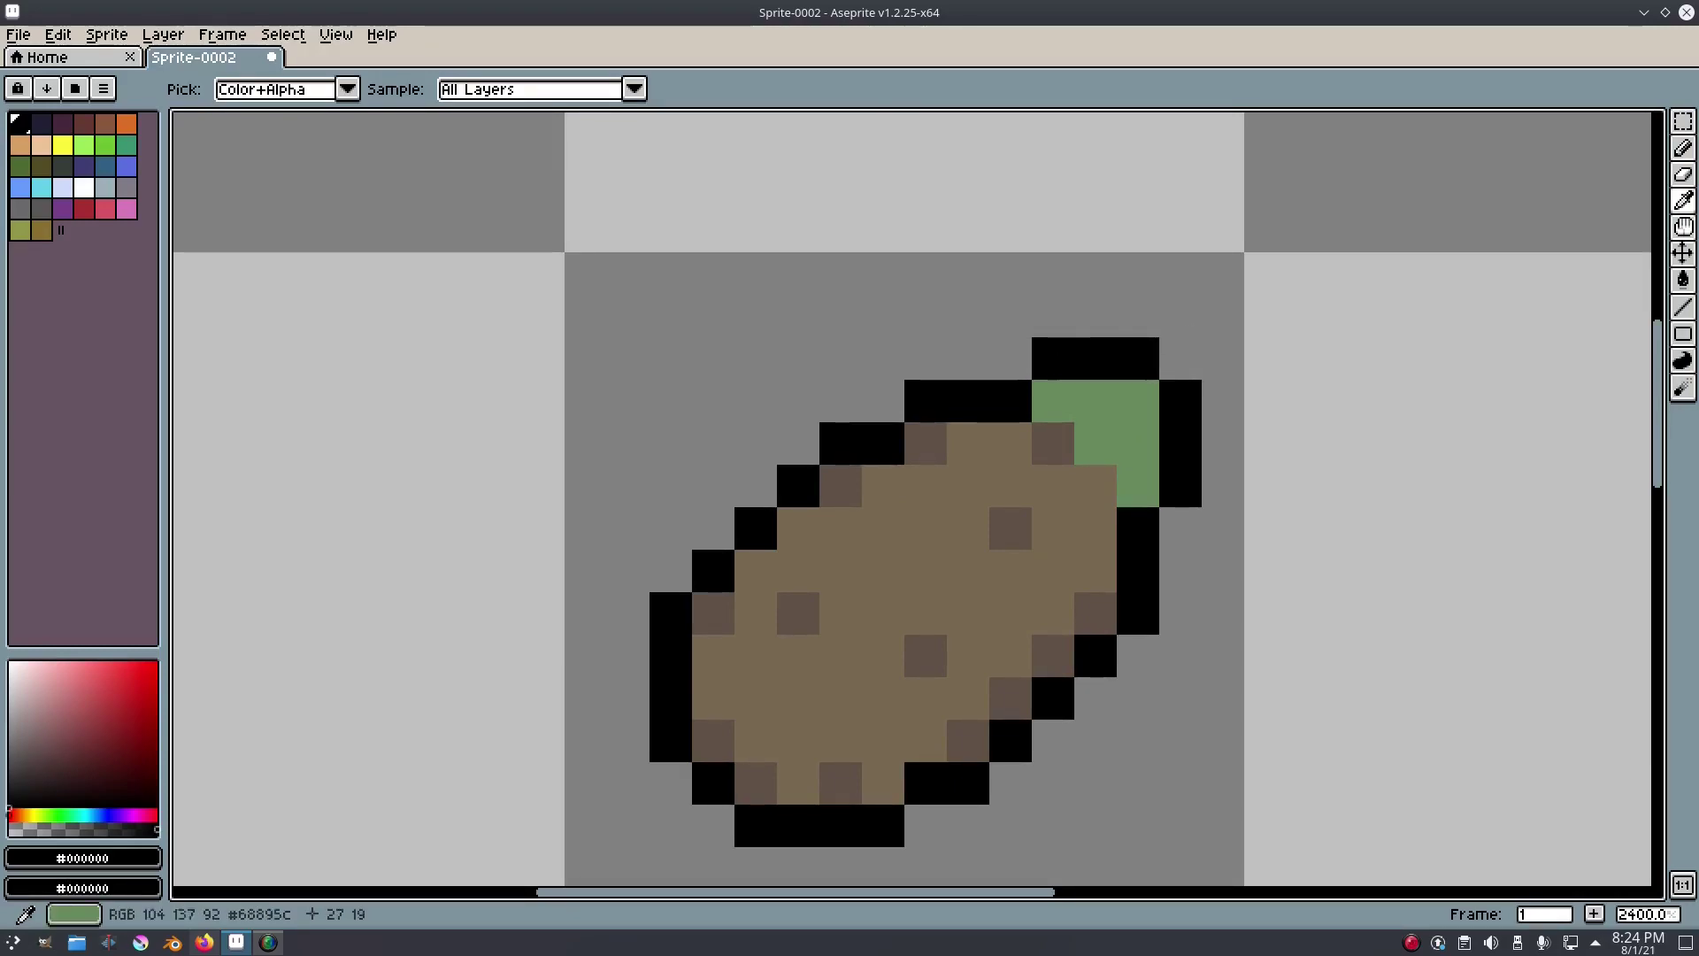
# Try narrowing the green tip by painting its upper-left pixel black and erasing the outline pixel above it.
pyautogui.click(1055, 390)
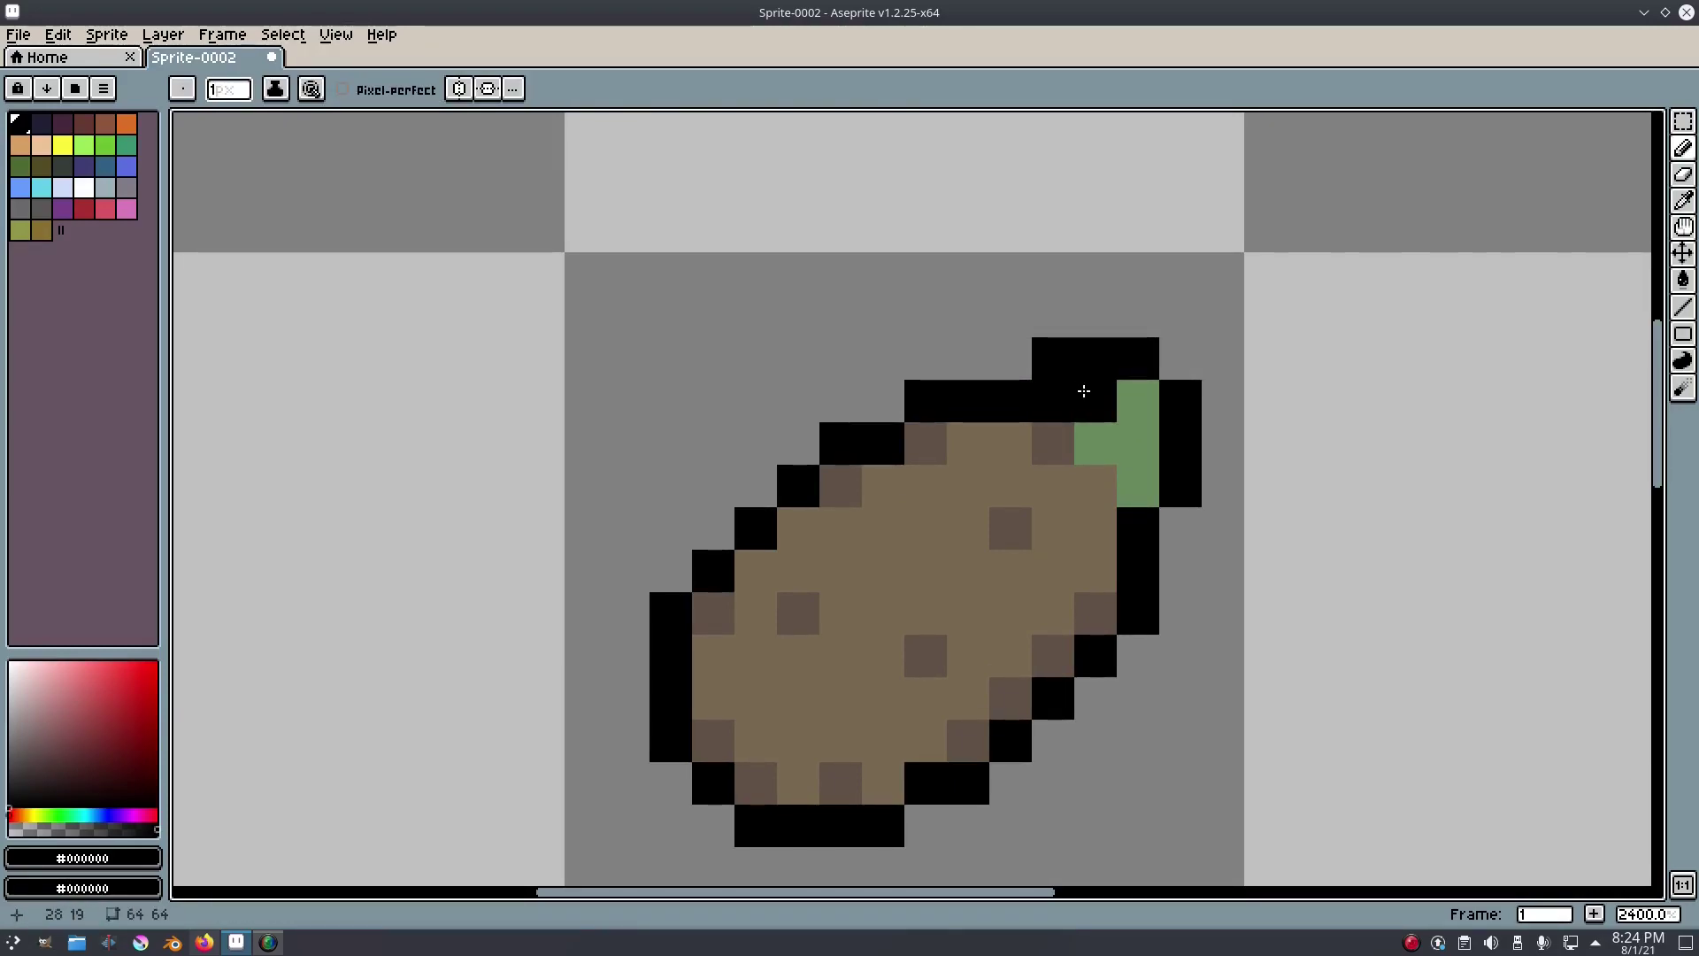
pyautogui.hotkey('ctrl', 'z')
pyautogui.press('alt')
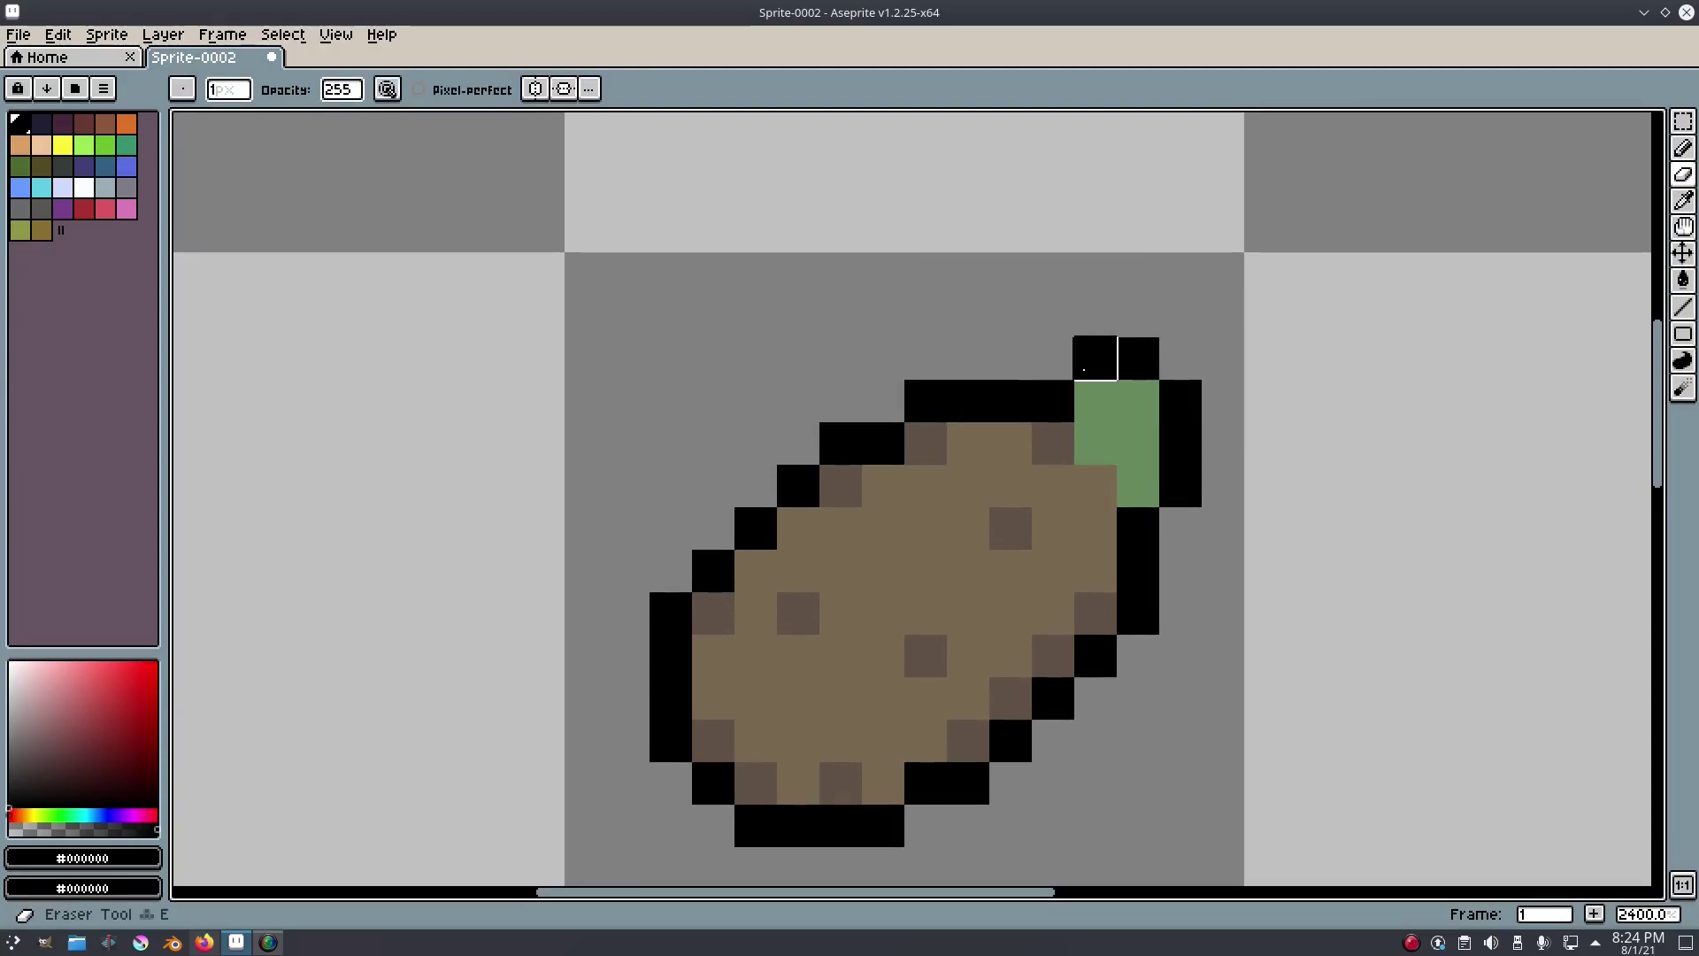
pyautogui.scroll(-7, 1292, 479)
pyautogui.scroll(-3, 1292, 479)
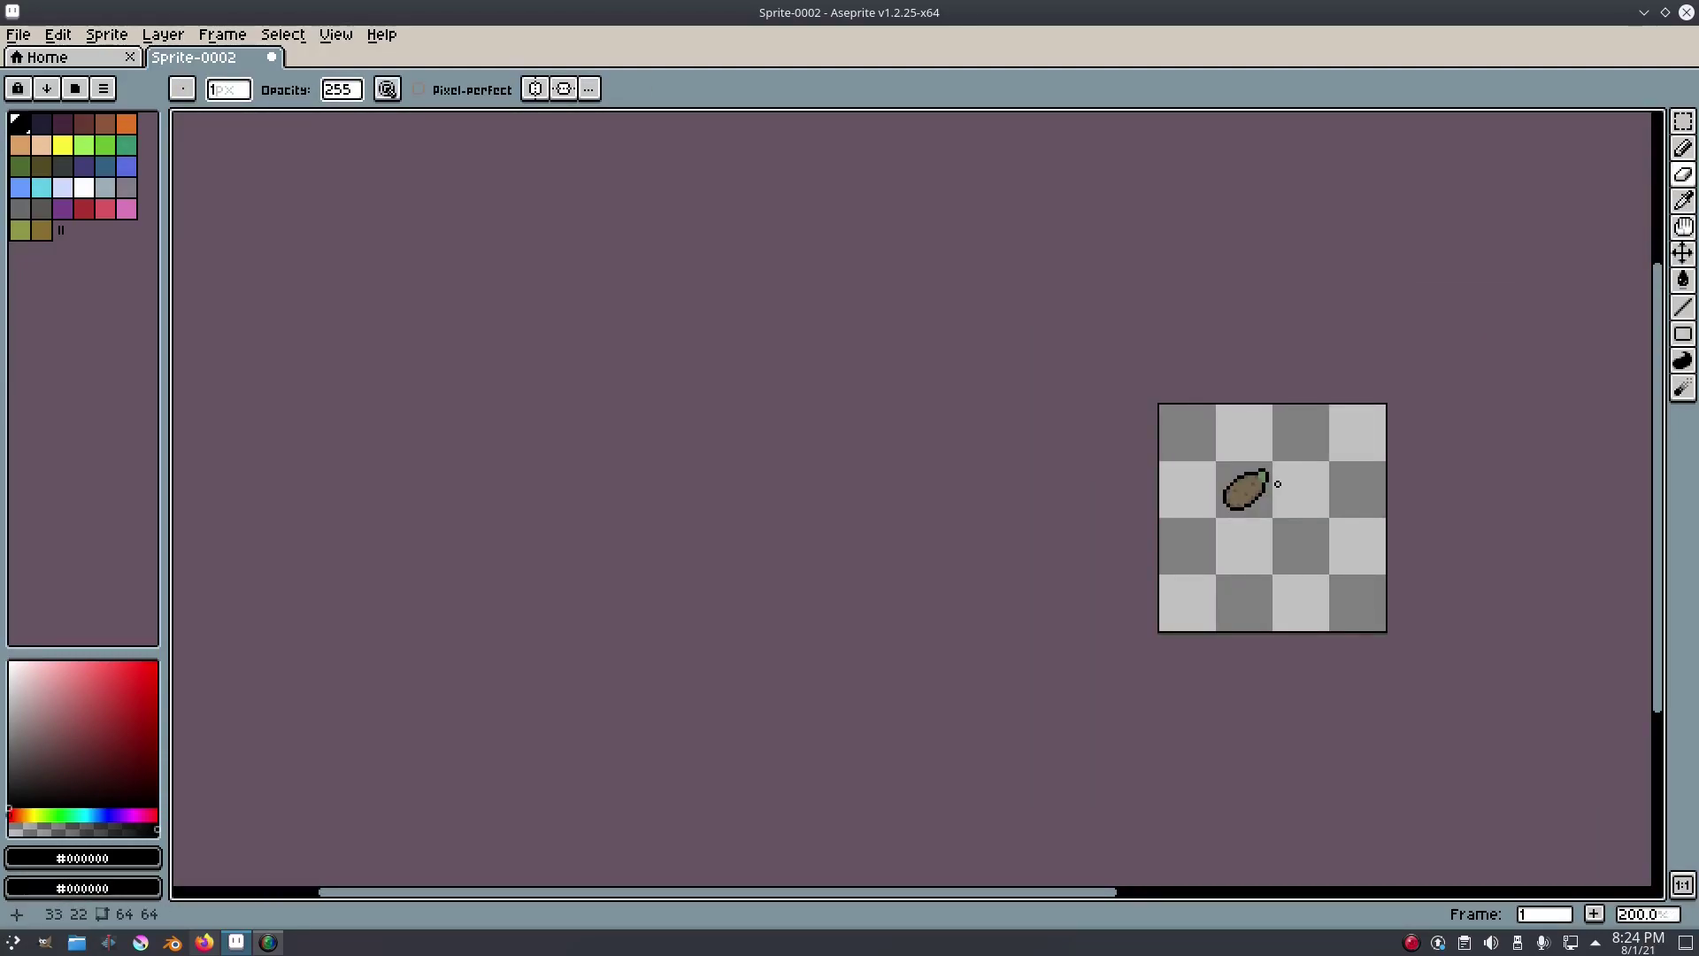
pyautogui.scroll(10, 1265, 479)
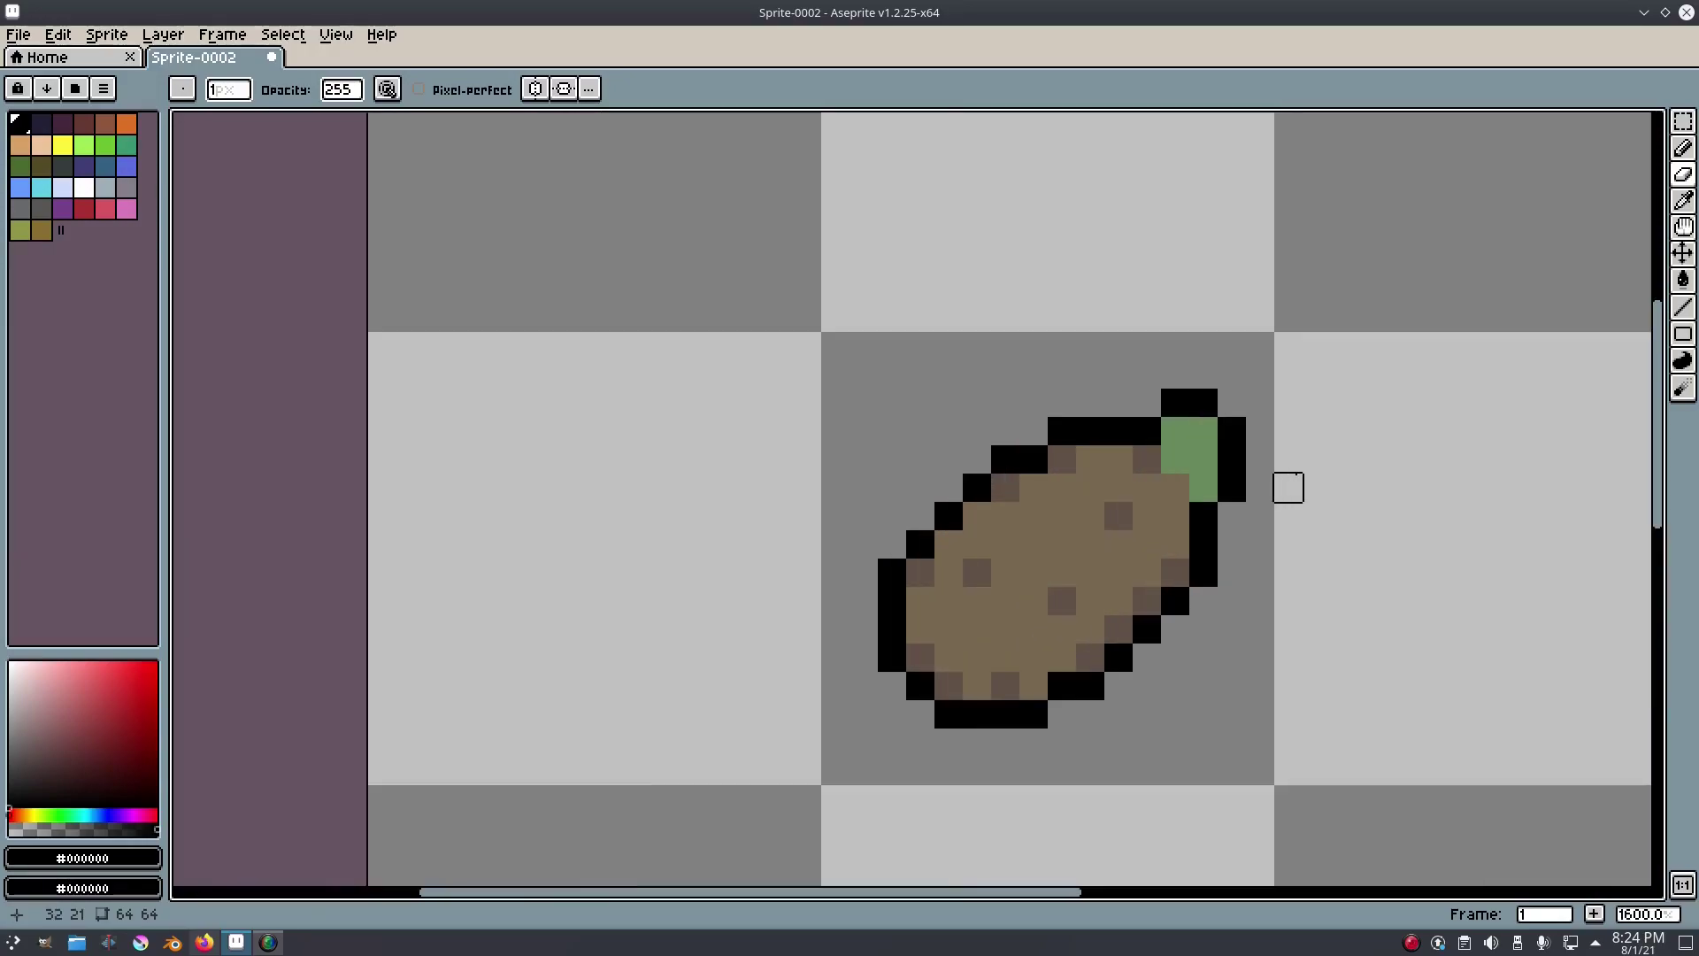
# Remove the green tip with its border and repair the oval's upper-right corner using the sampled base brown and outline black.
pyautogui.moveTo(1129, 415)
pyautogui.mouseDown()
pyautogui.moveTo(1179, 494)
pyautogui.moveTo(1115, 453)
pyautogui.mouseUp()
pyautogui.press('i')
pyautogui.click(1107, 527)
pyautogui.press('b')
pyautogui.click(1111, 480)
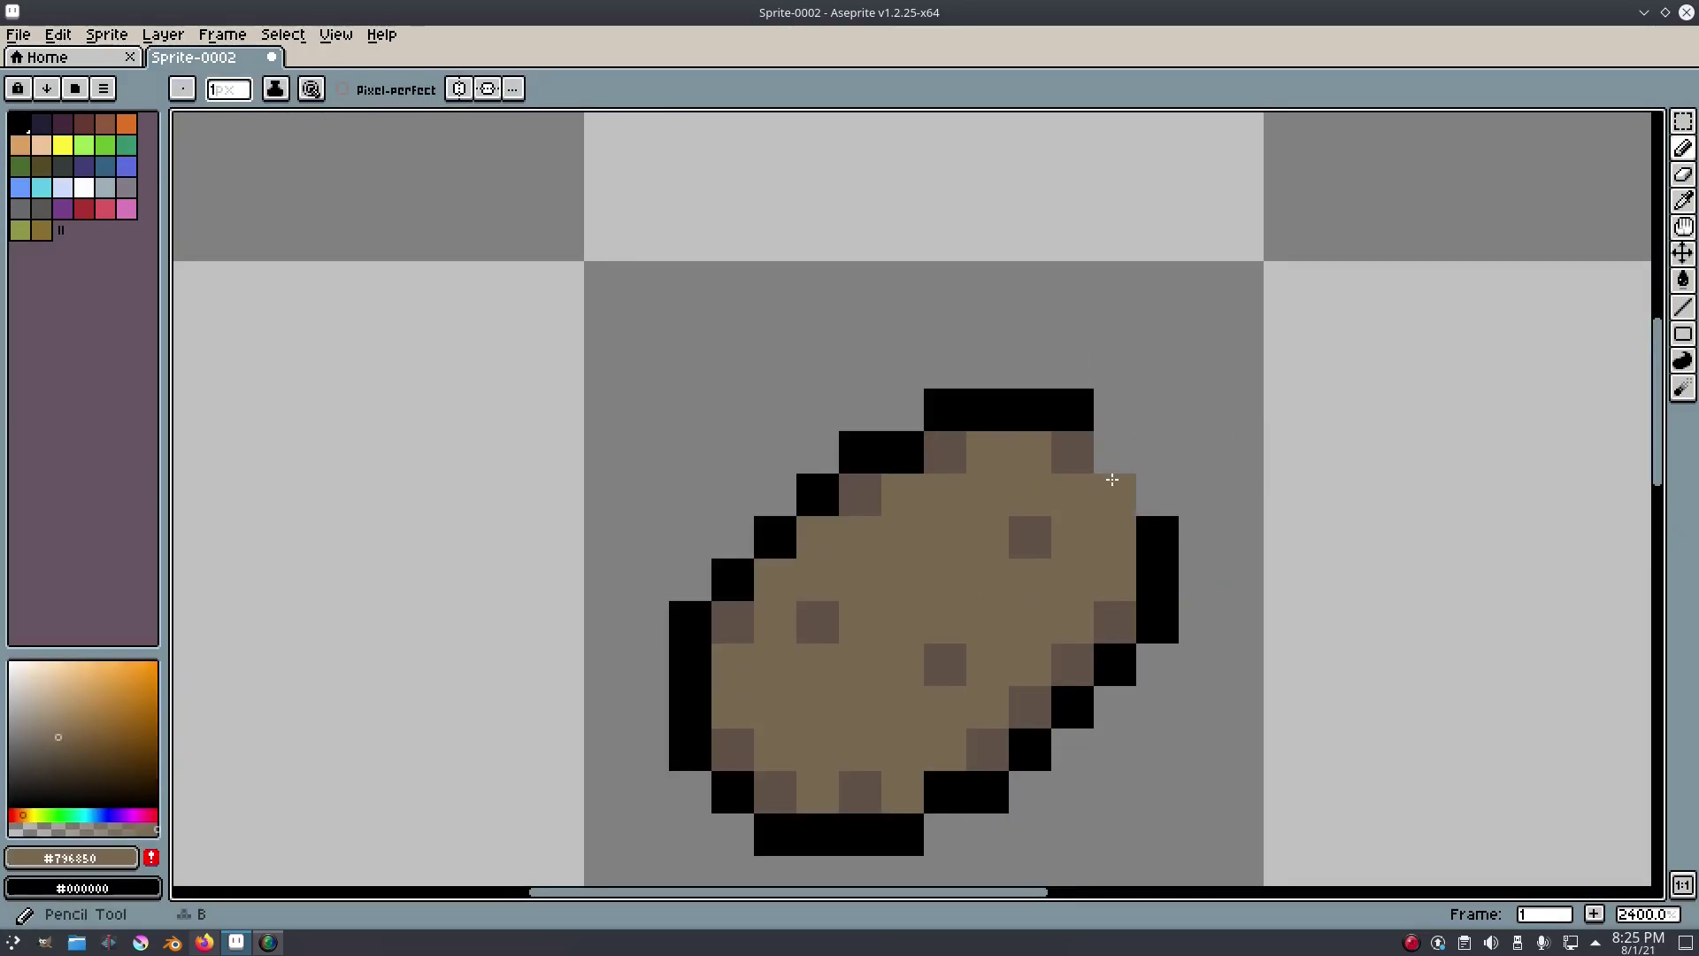
pyautogui.press('i')
pyautogui.click(1077, 404)
pyautogui.press('b')
pyautogui.click(1106, 445)
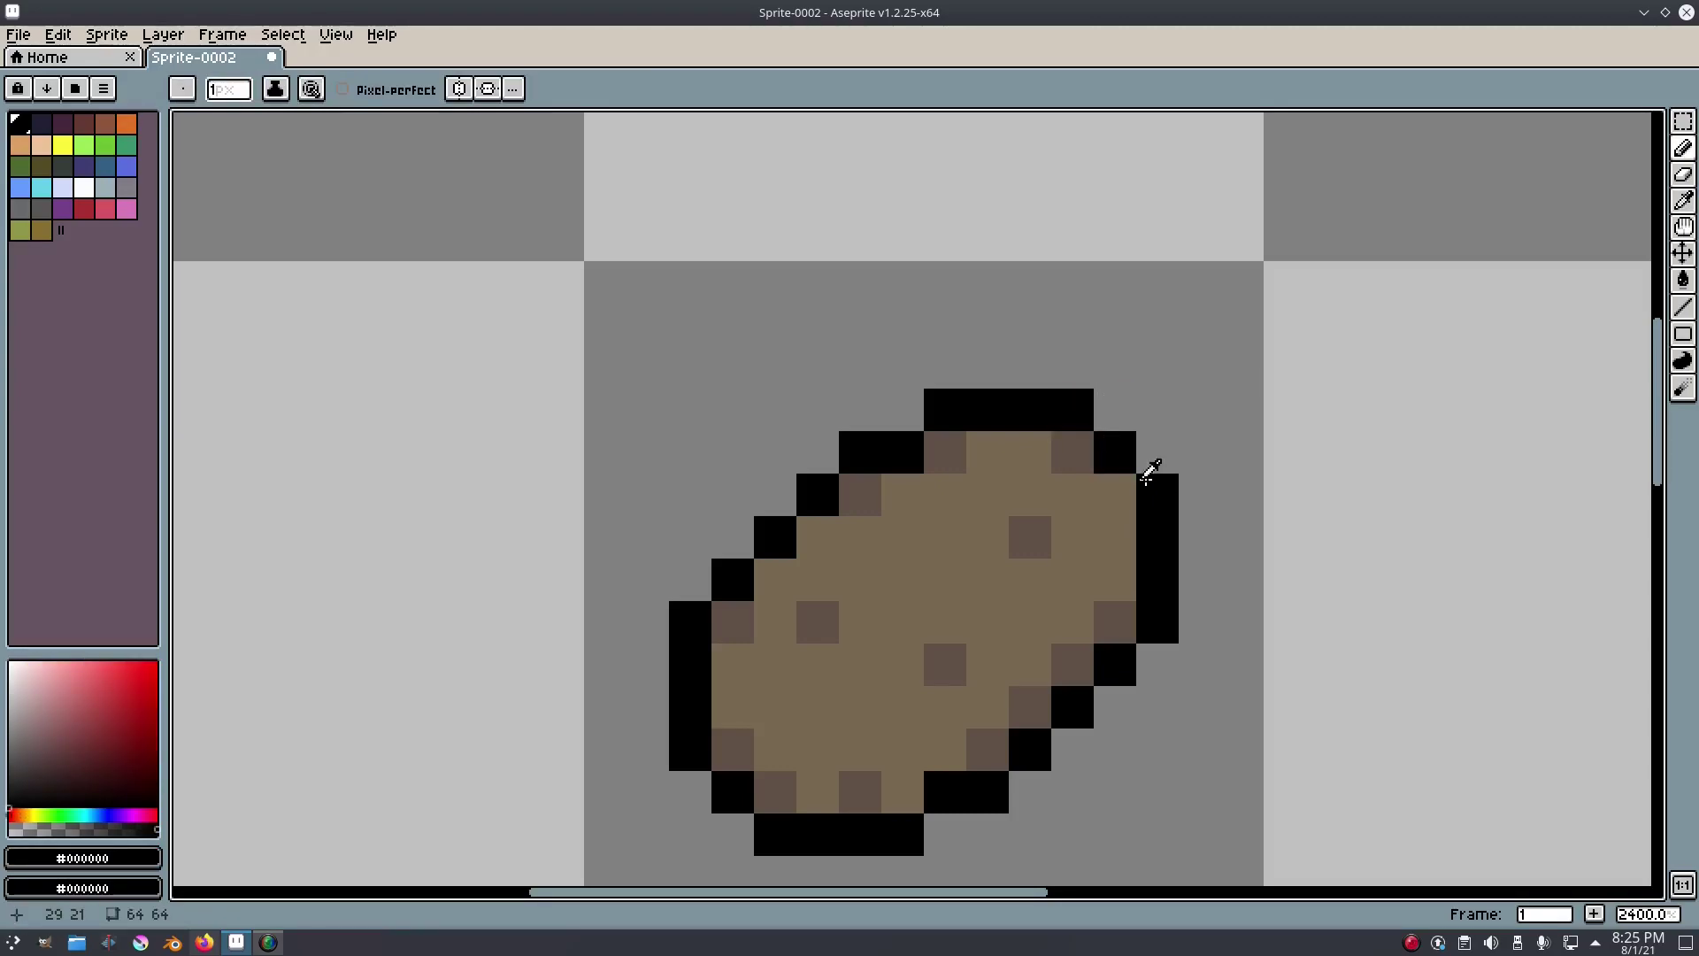
# Try darker browns on the oval's upper-right corner pixel, finishing with hue 25°, saturation 19 and value 25.
pyautogui.keyDown('alt'); pyautogui.click(1119, 491); pyautogui.keyUp('alt')
pyautogui.click(1112, 446)
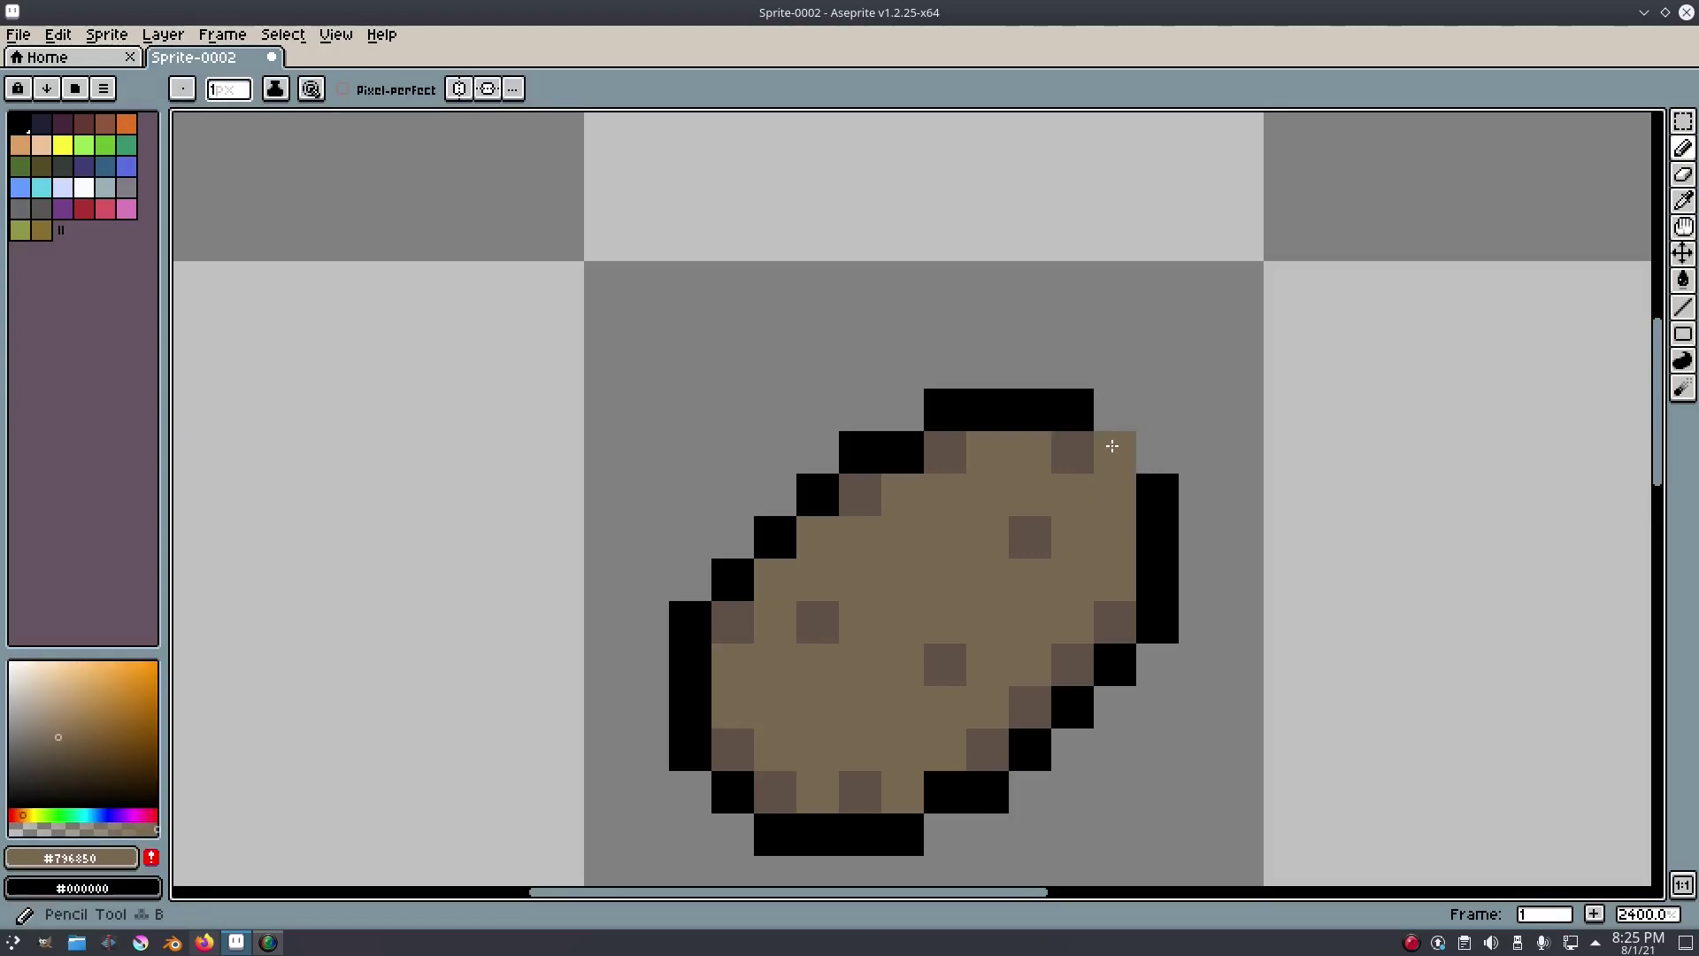
pyautogui.rightClick(1113, 446)
pyautogui.moveTo(44, 814); pyautogui.dragTo(20, 809)
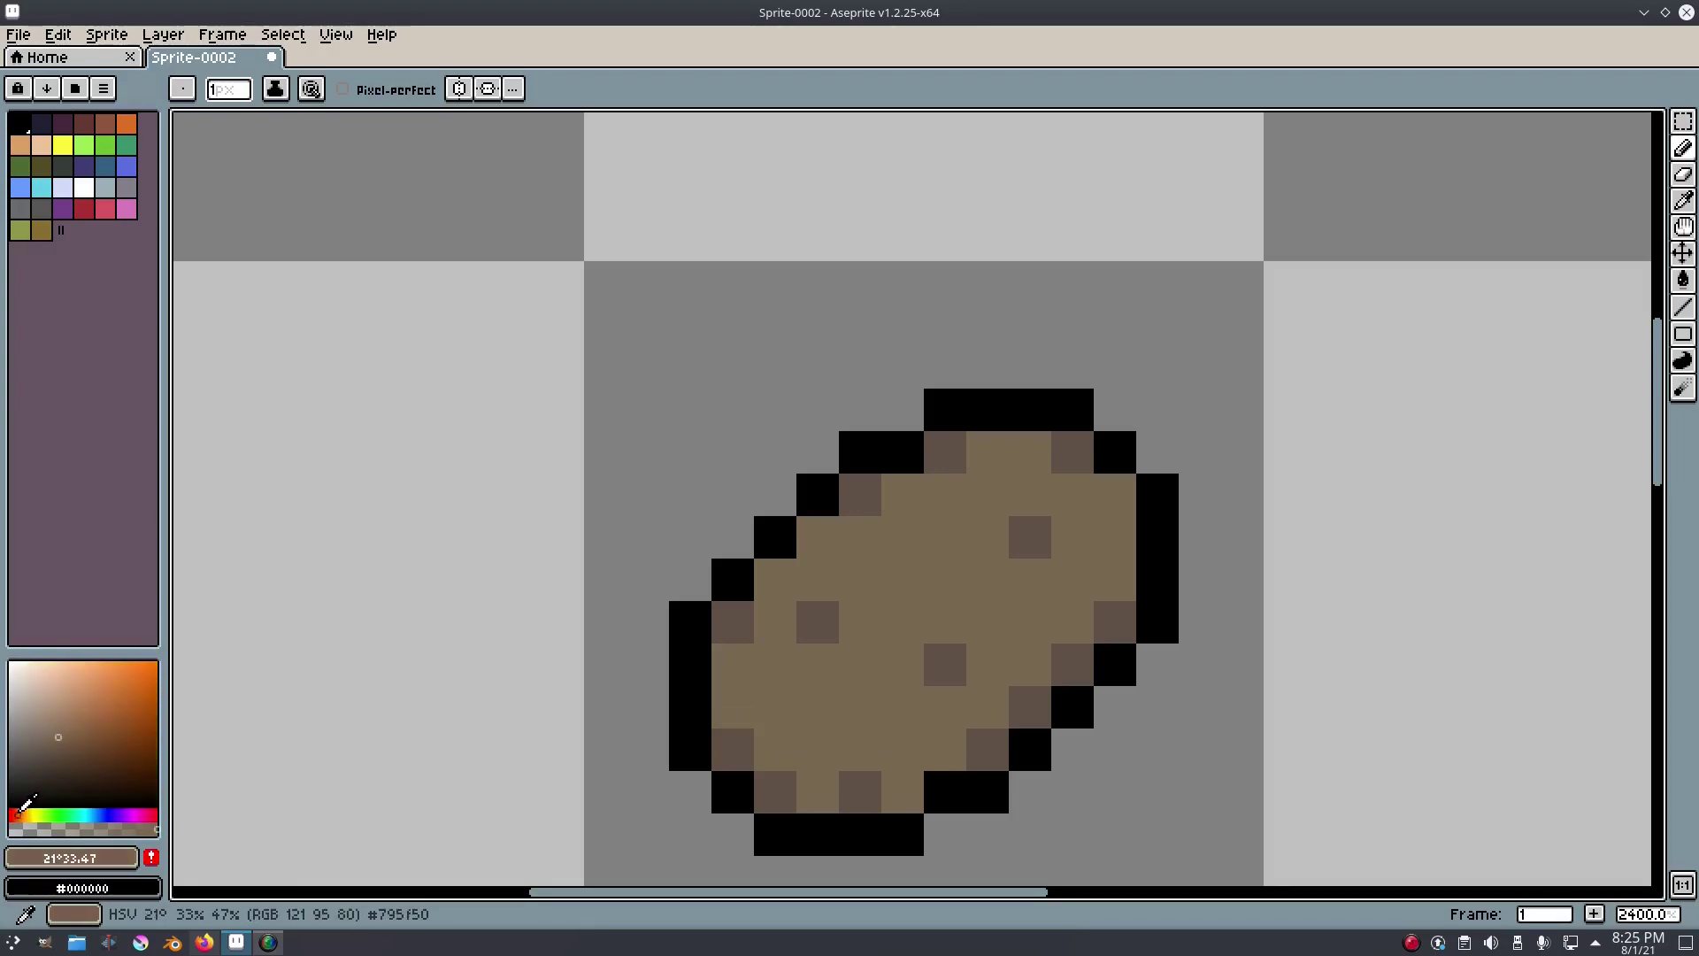
pyautogui.click(944, 671)
pyautogui.click(942, 671)
pyautogui.click(39, 760)
pyautogui.press('b')
pyautogui.click(972, 430)
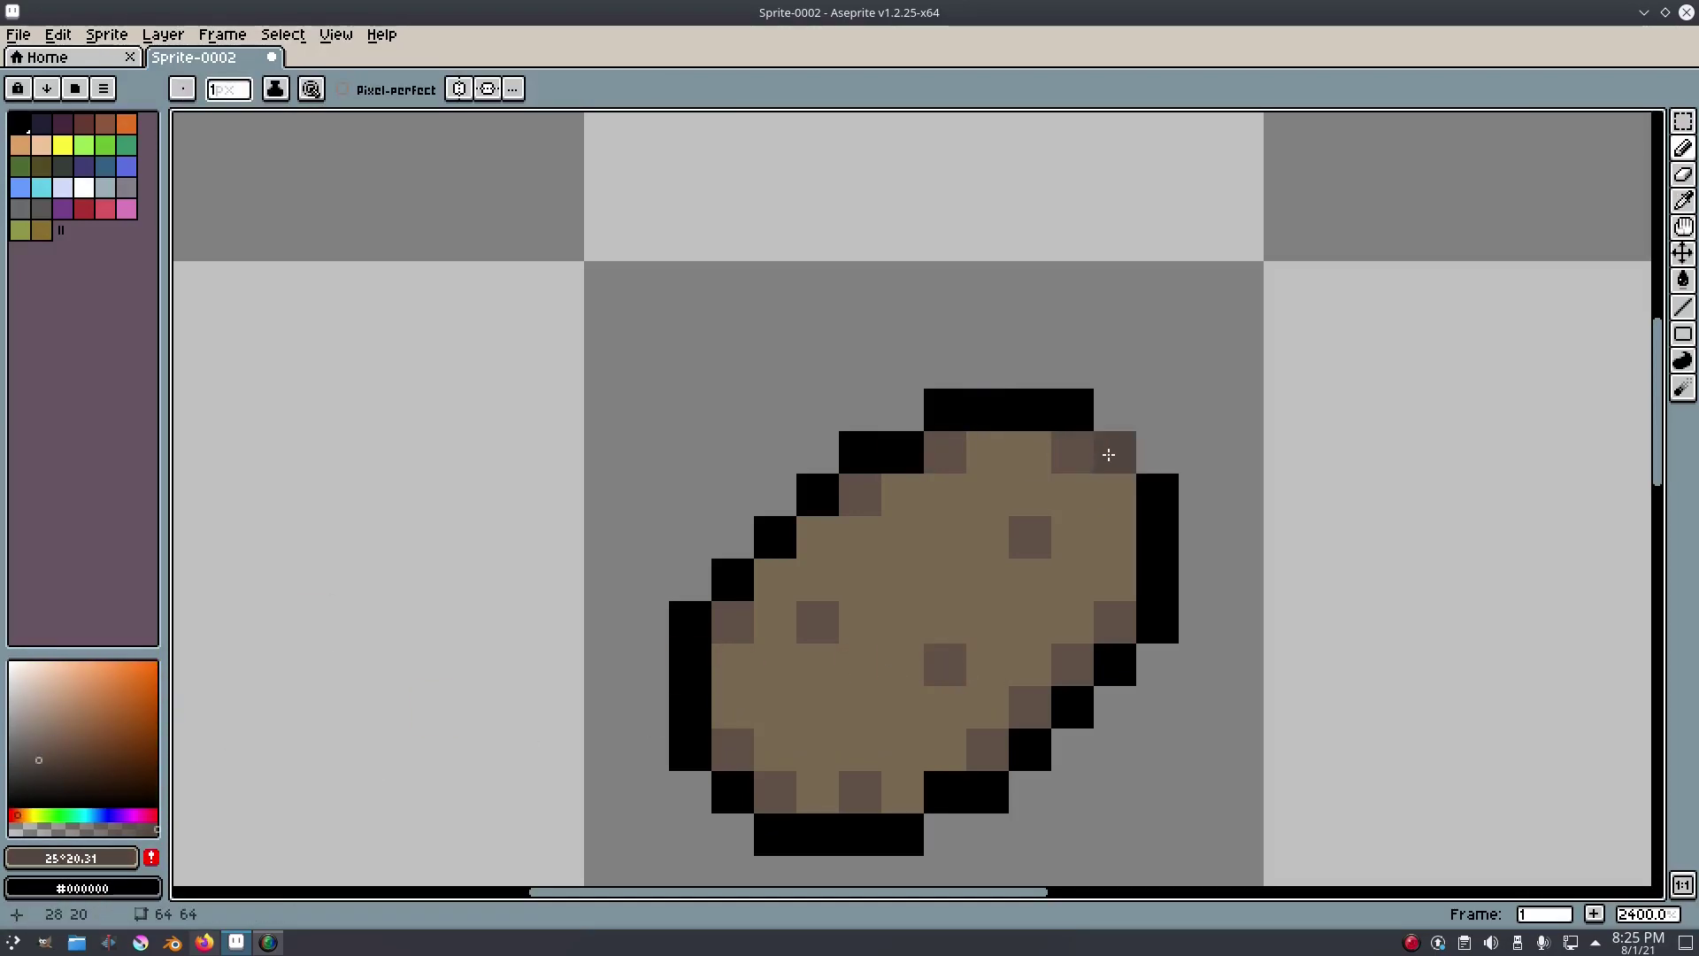
pyautogui.click(36, 769)
pyautogui.click(1117, 452)
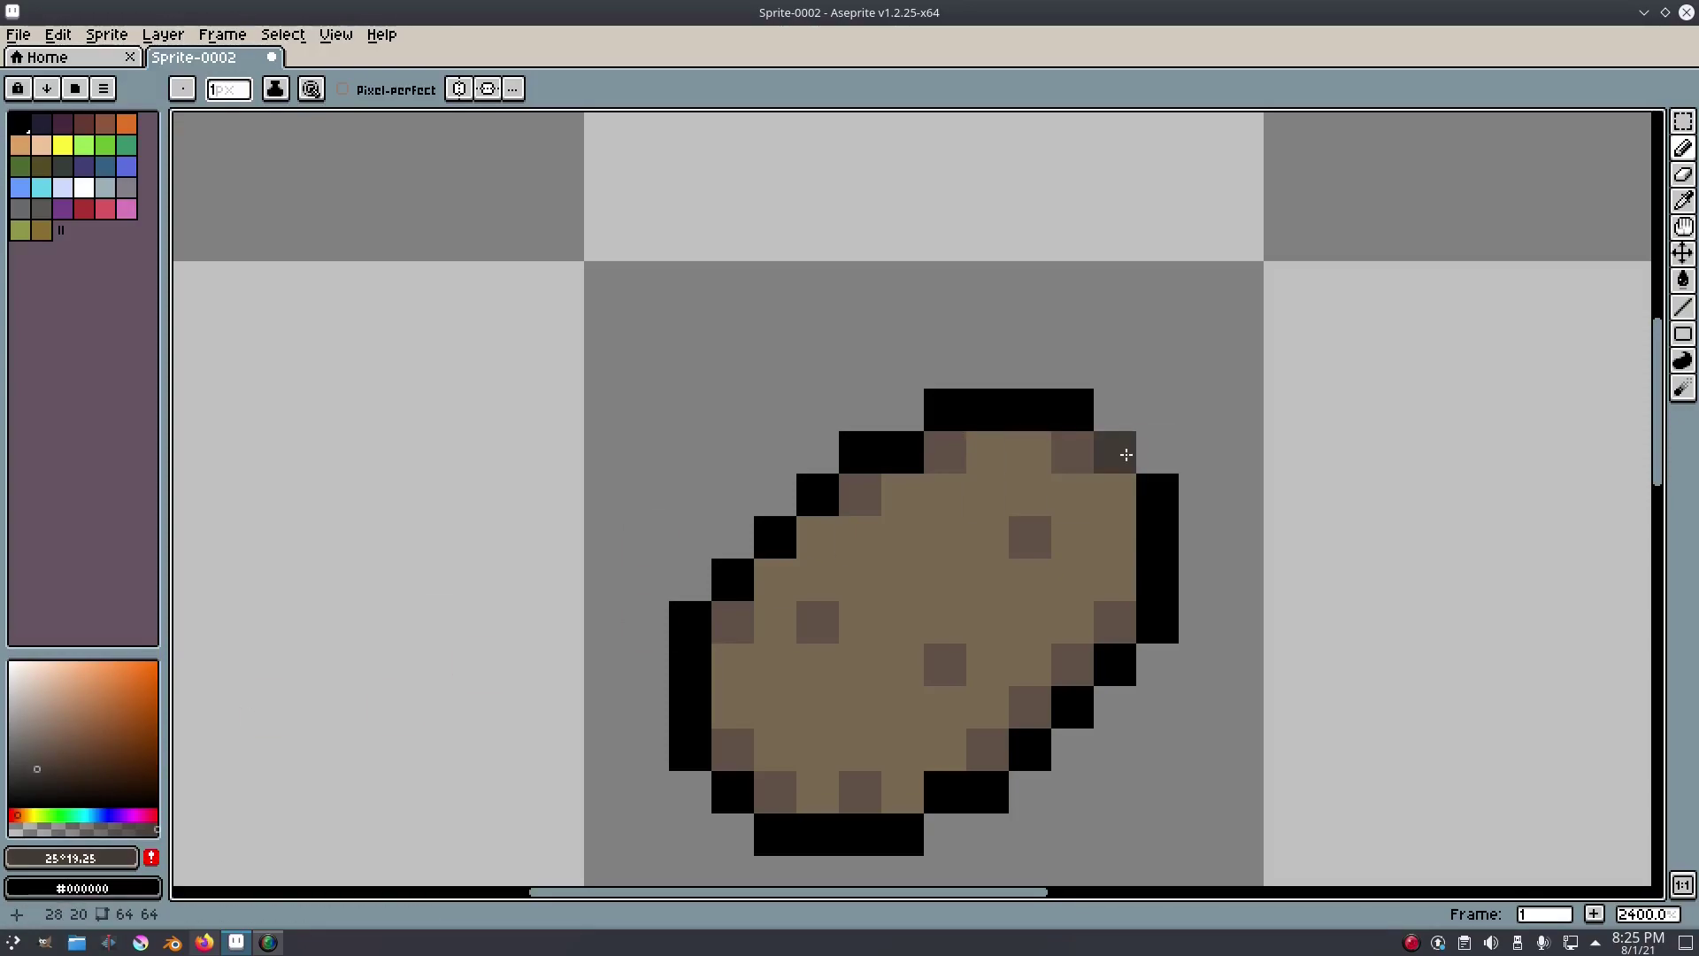
# Draw a black border above and to the right of the dark corner pixel and extend the tip with sampled #413a35.
pyautogui.press('i')
pyautogui.click(1077, 413)
pyautogui.press('b')
pyautogui.click(1115, 384)
pyautogui.moveTo(1152, 411); pyautogui.dragTo(1150, 433)
pyautogui.scroll(-6, 1231, 433)
pyautogui.scroll(-1, 1256, 423)
pyautogui.scroll(8, 1258, 422)
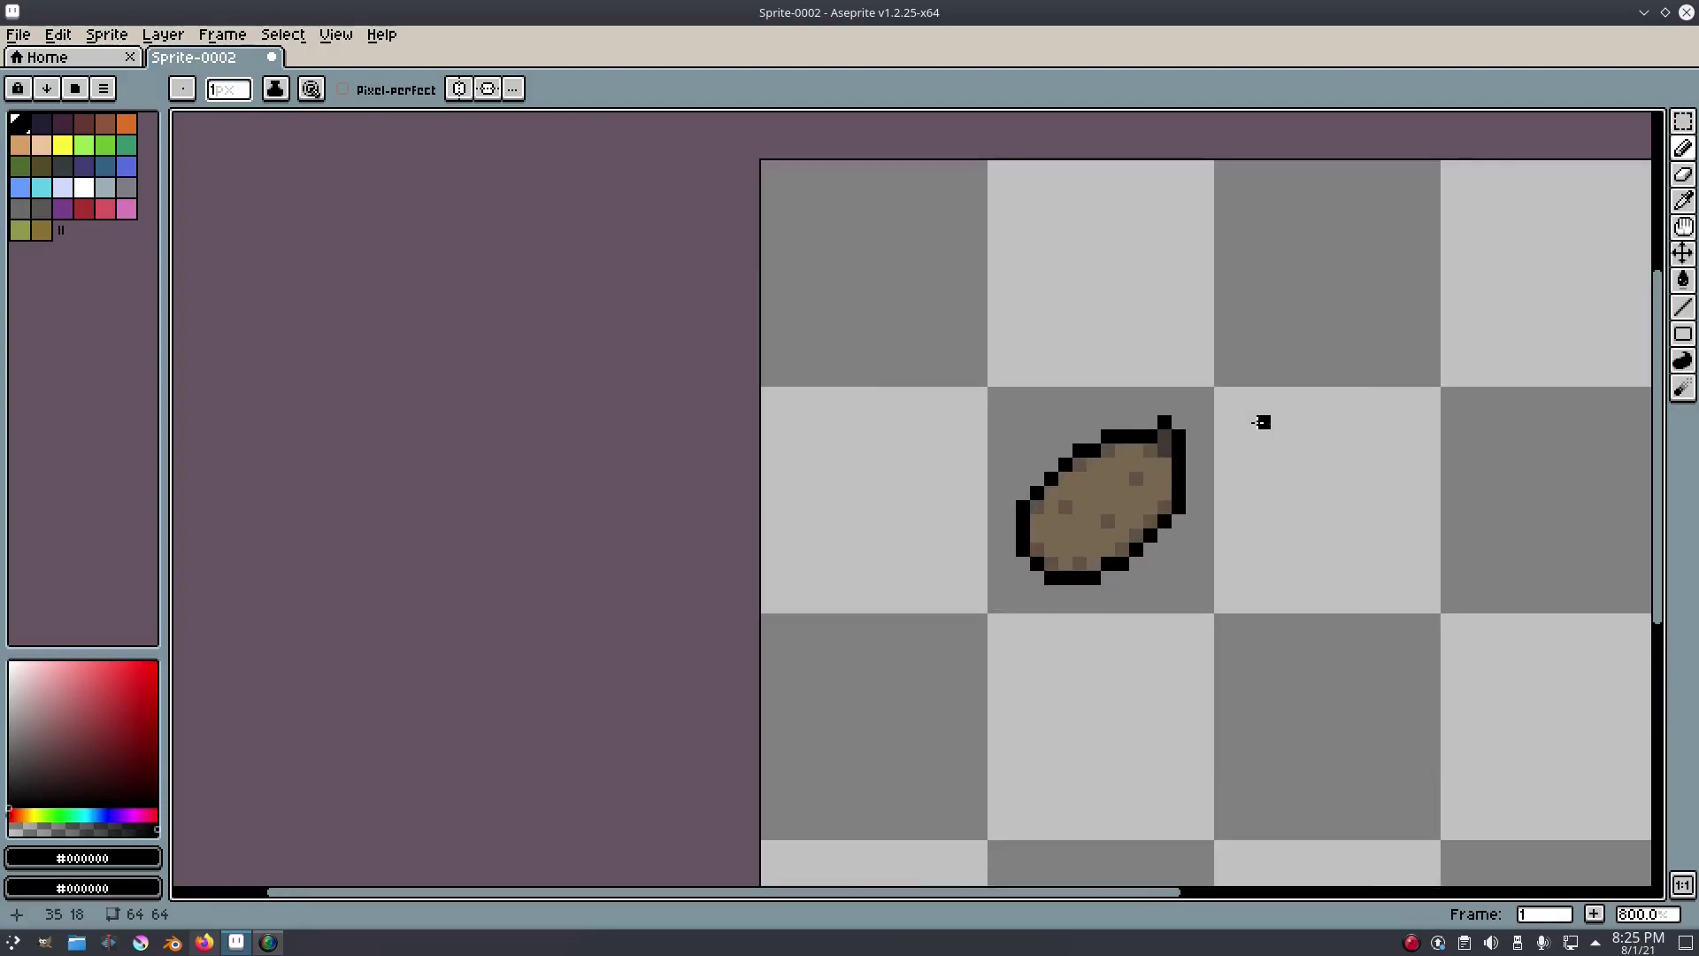
pyautogui.click(1089, 392)
pyautogui.keyDown('alt'); pyautogui.click(1130, 407); pyautogui.keyUp('alt')
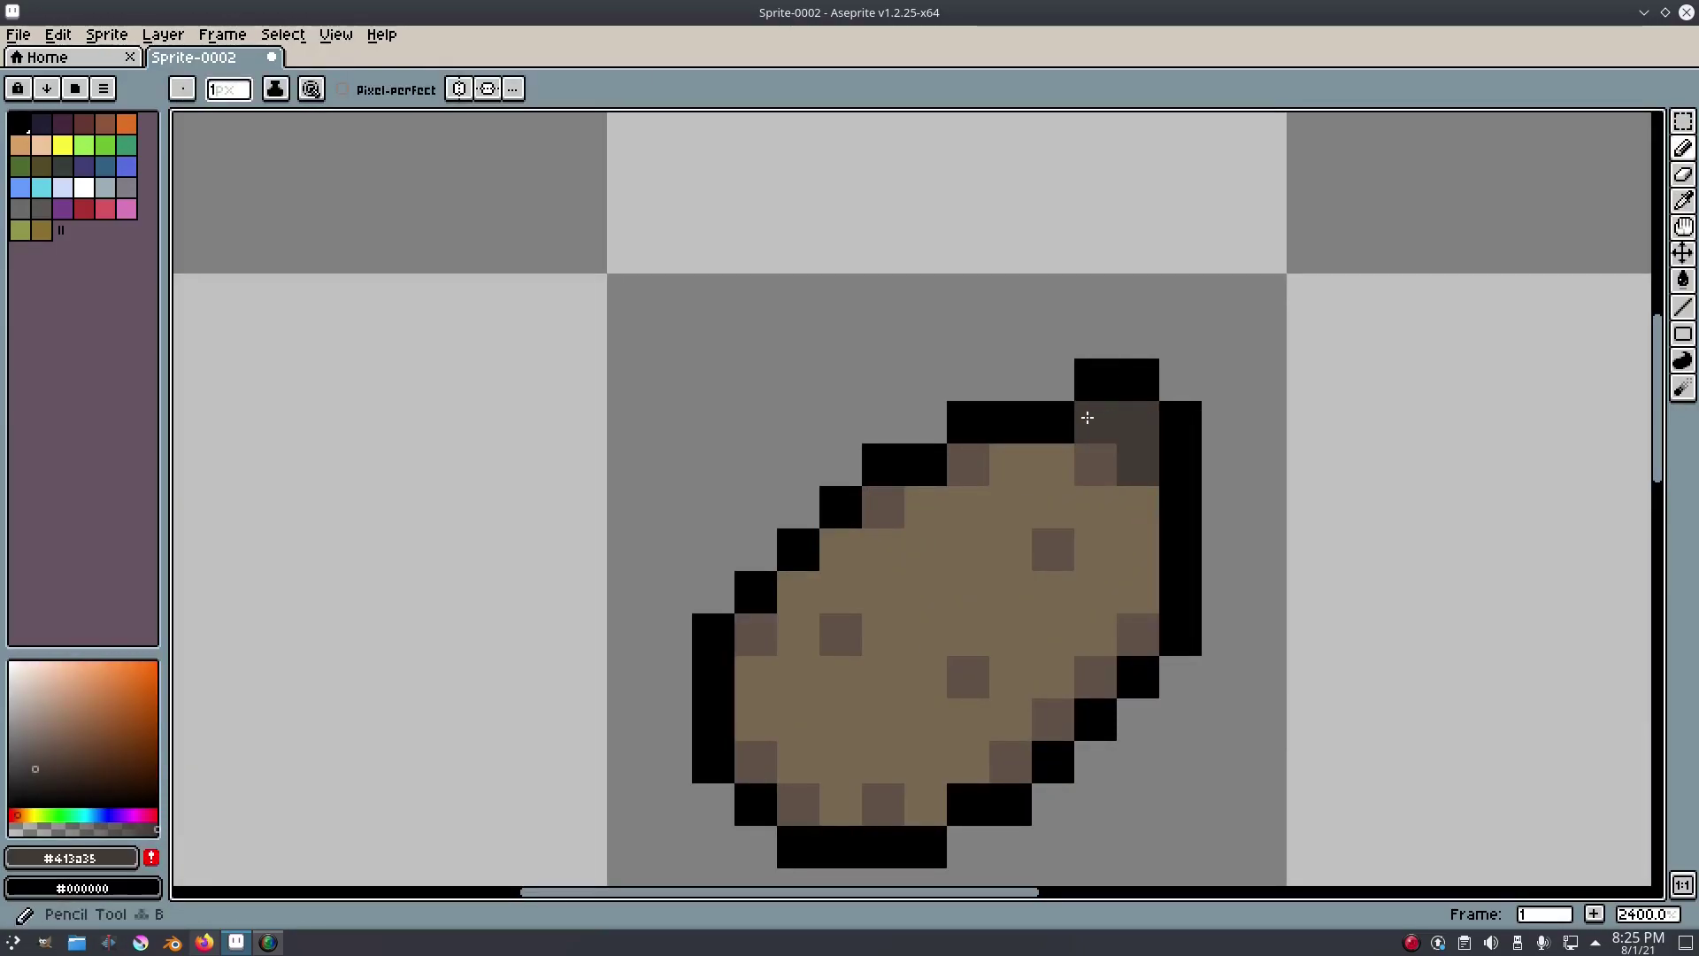
# Shade the dark tip's outer corner pixel with a deeper brown, #322d2a, and compare the item with and without it.
pyautogui.press('alt')
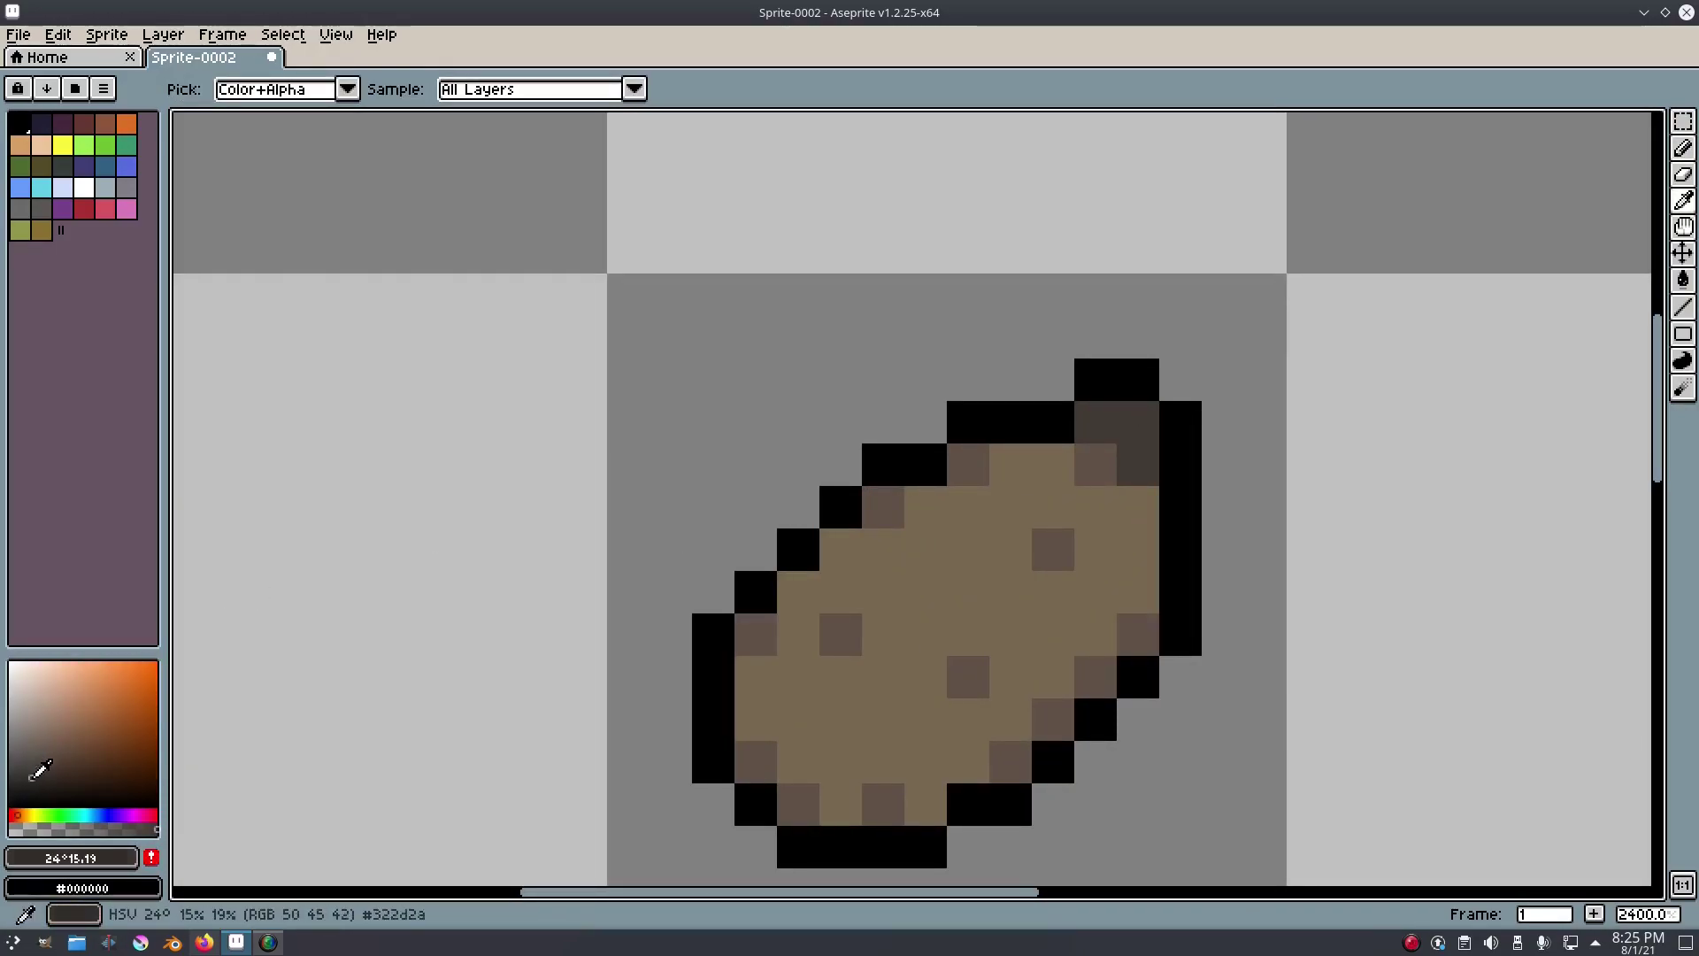
pyautogui.click(31, 778)
pyautogui.click(1109, 428)
pyautogui.scroll(-7, 1392, 474)
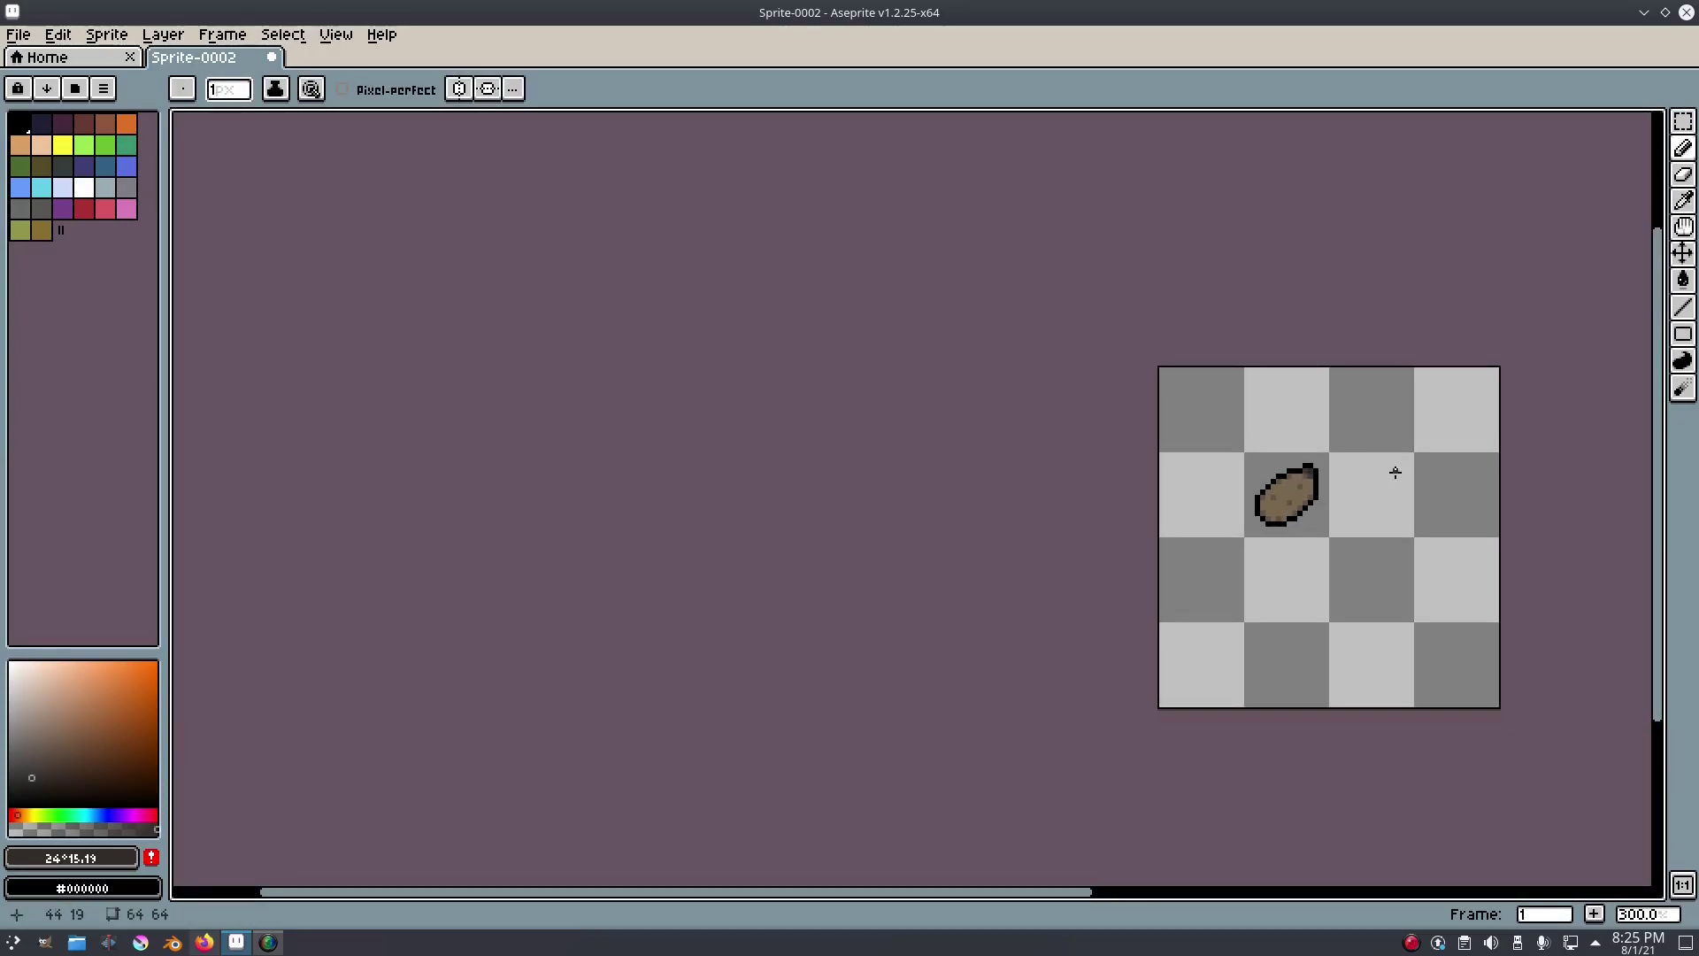
pyautogui.hotkey('ctrl', 'z')
pyautogui.hotkey('ctrl', 'y')
pyautogui.scroll(7, 1400, 478)
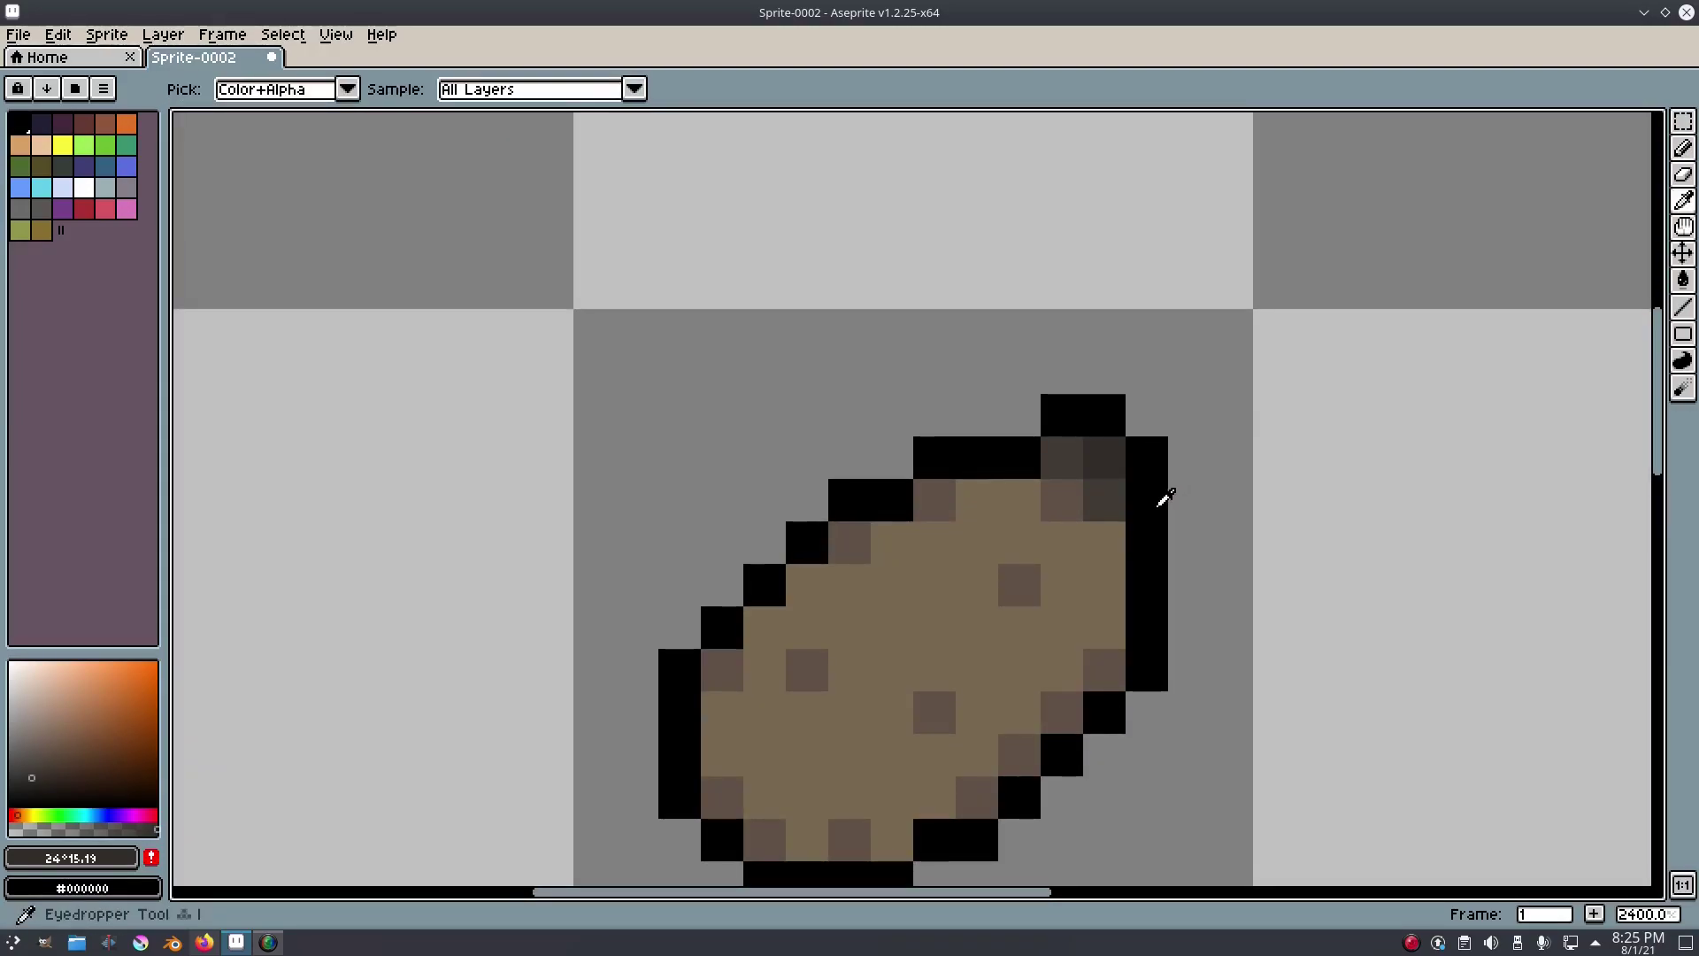
# Sample the outline's black, paint separating pixels between the dark tip and the oval, and check the result at small scale.
pyautogui.keyDown('alt'); pyautogui.click(1164, 485); pyautogui.keyUp('alt')
pyautogui.click(1109, 544)
pyautogui.scroll(-10, 1327, 538)
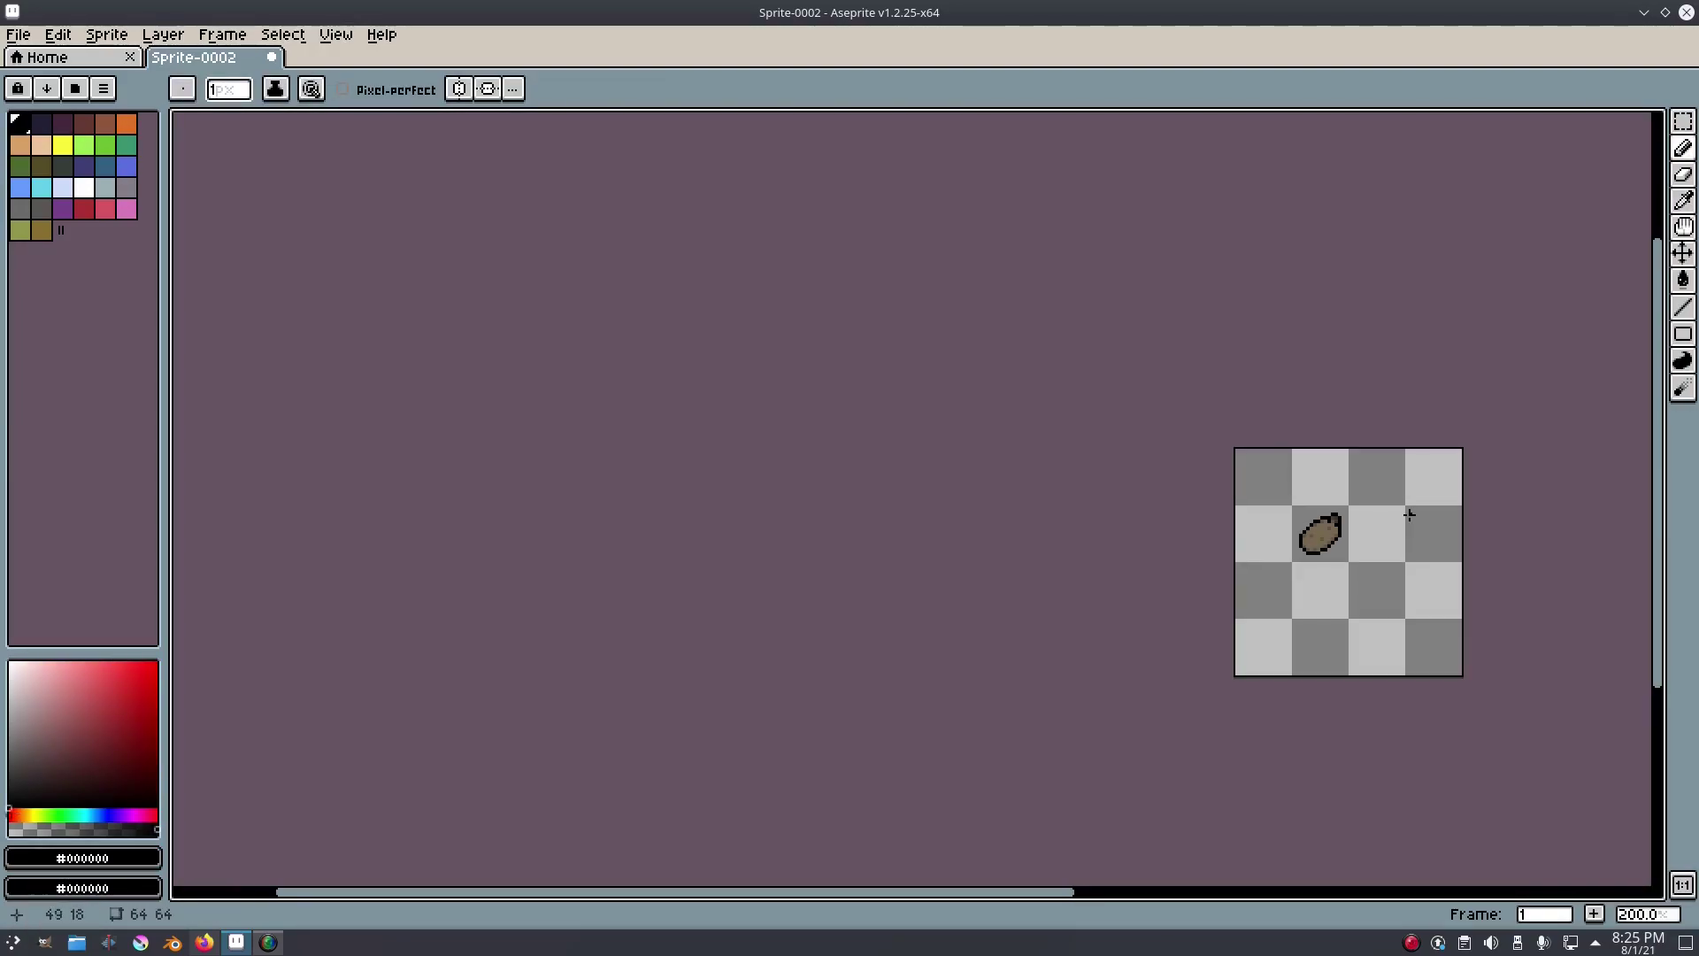
pyautogui.scroll(1, 1229, 493)
pyautogui.scroll(-3, 1235, 494)
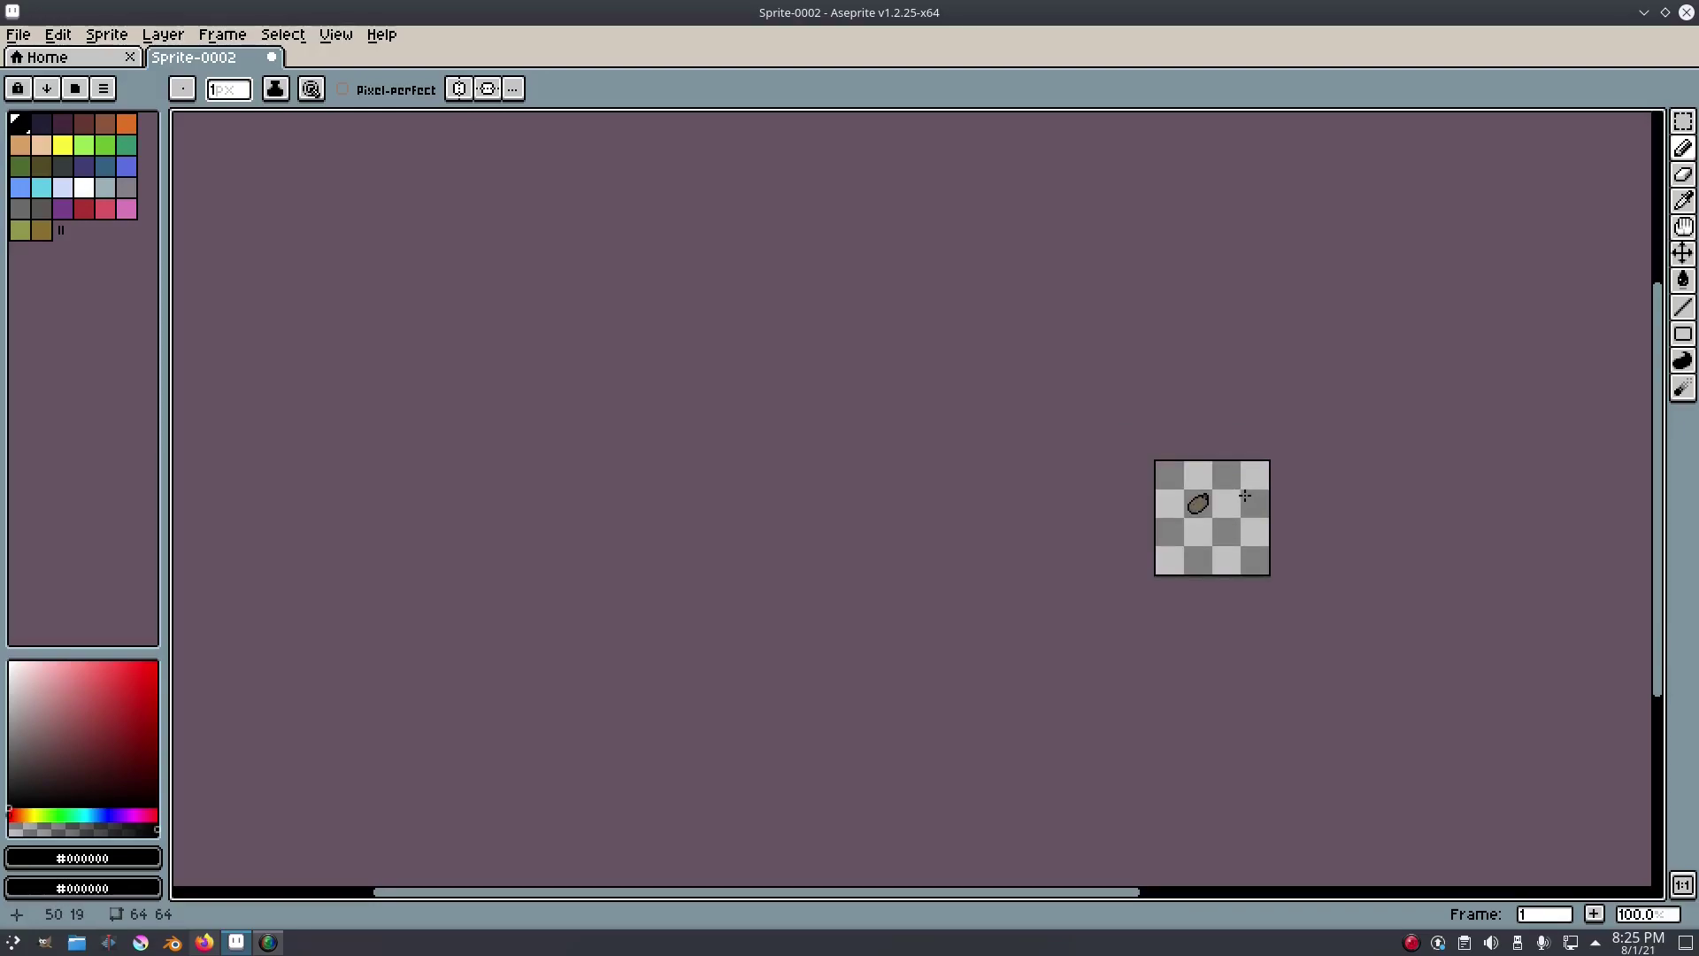
pyautogui.scroll(6, 1245, 497)
pyautogui.scroll(2, 1313, 502)
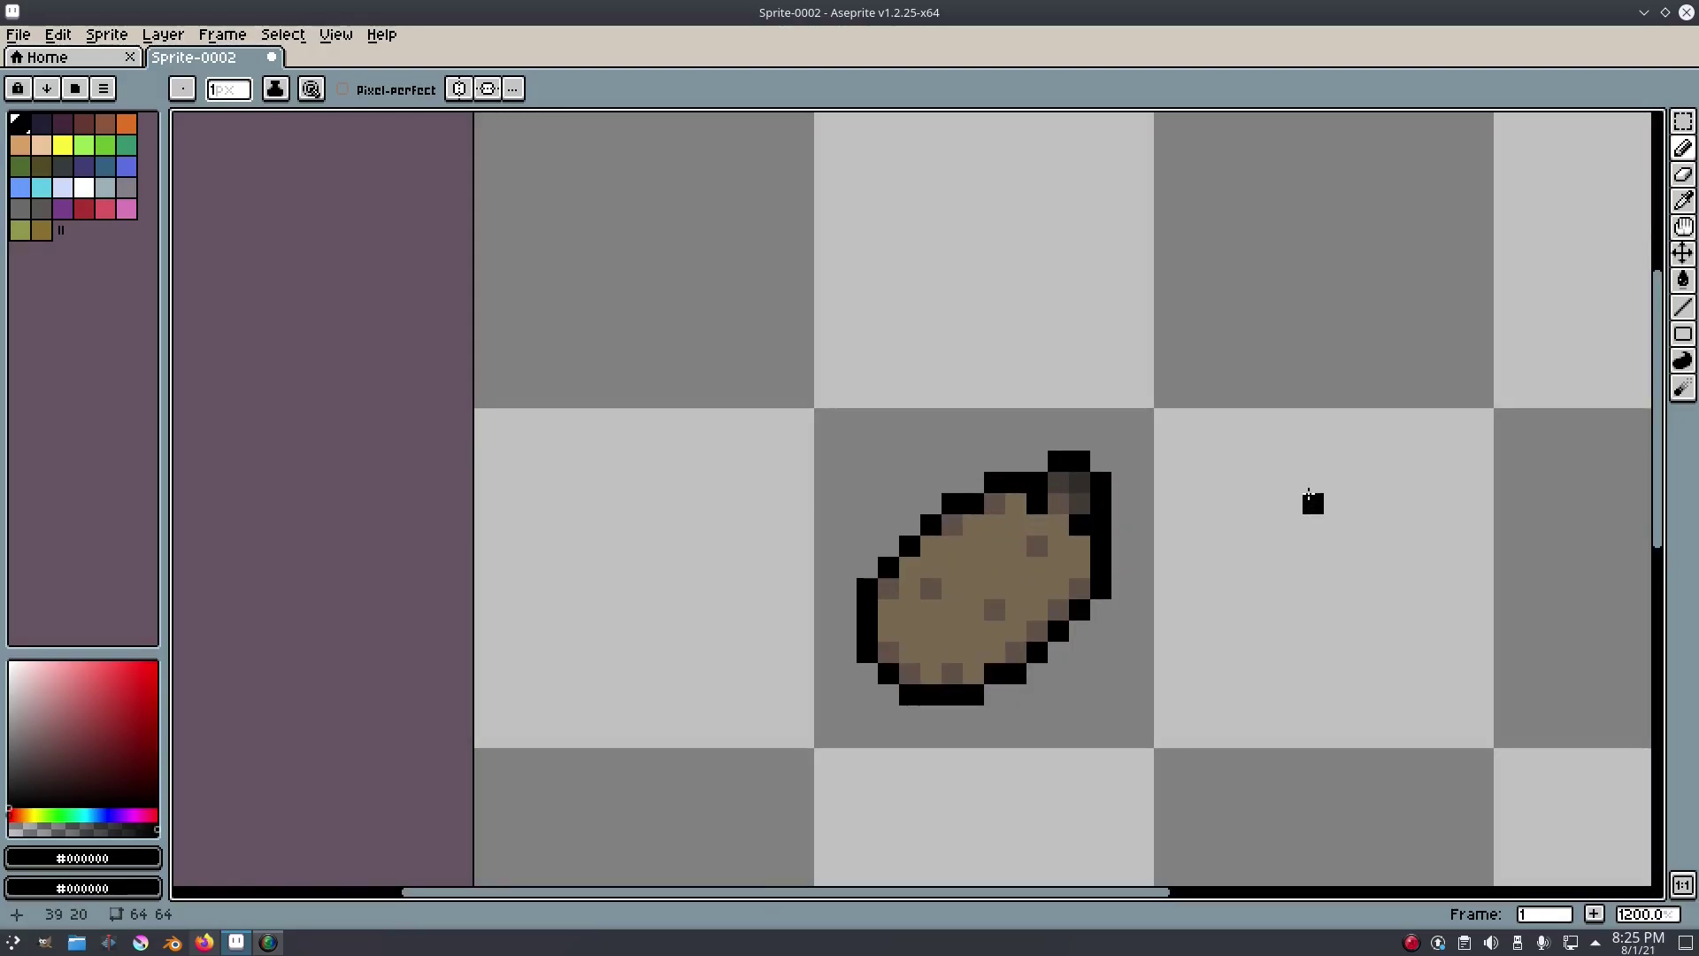
pyautogui.scroll(-2, 1300, 498)
pyautogui.scroll(2, 854, 470)
# Undo the dark tip, its border and the separating pixels to restore the plain spotted oval.
pyautogui.hotkey('ctrl', 'z')
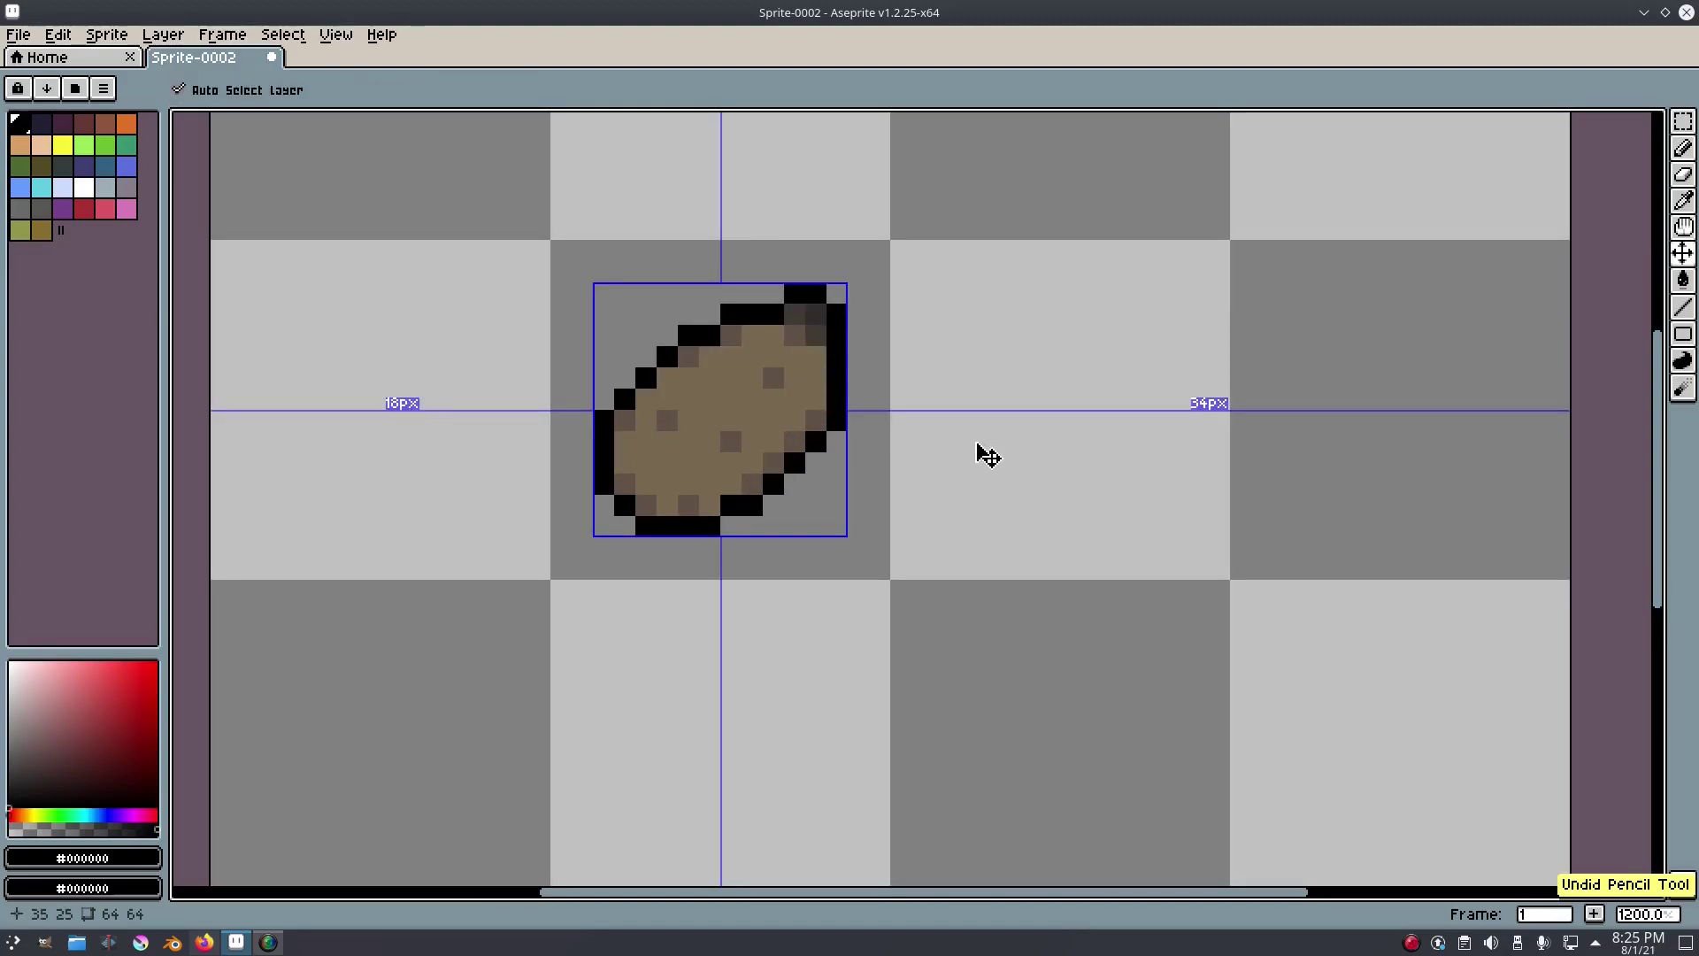
pyautogui.hotkey('ctrl', 'z')
pyautogui.scroll(-3, 991, 456)
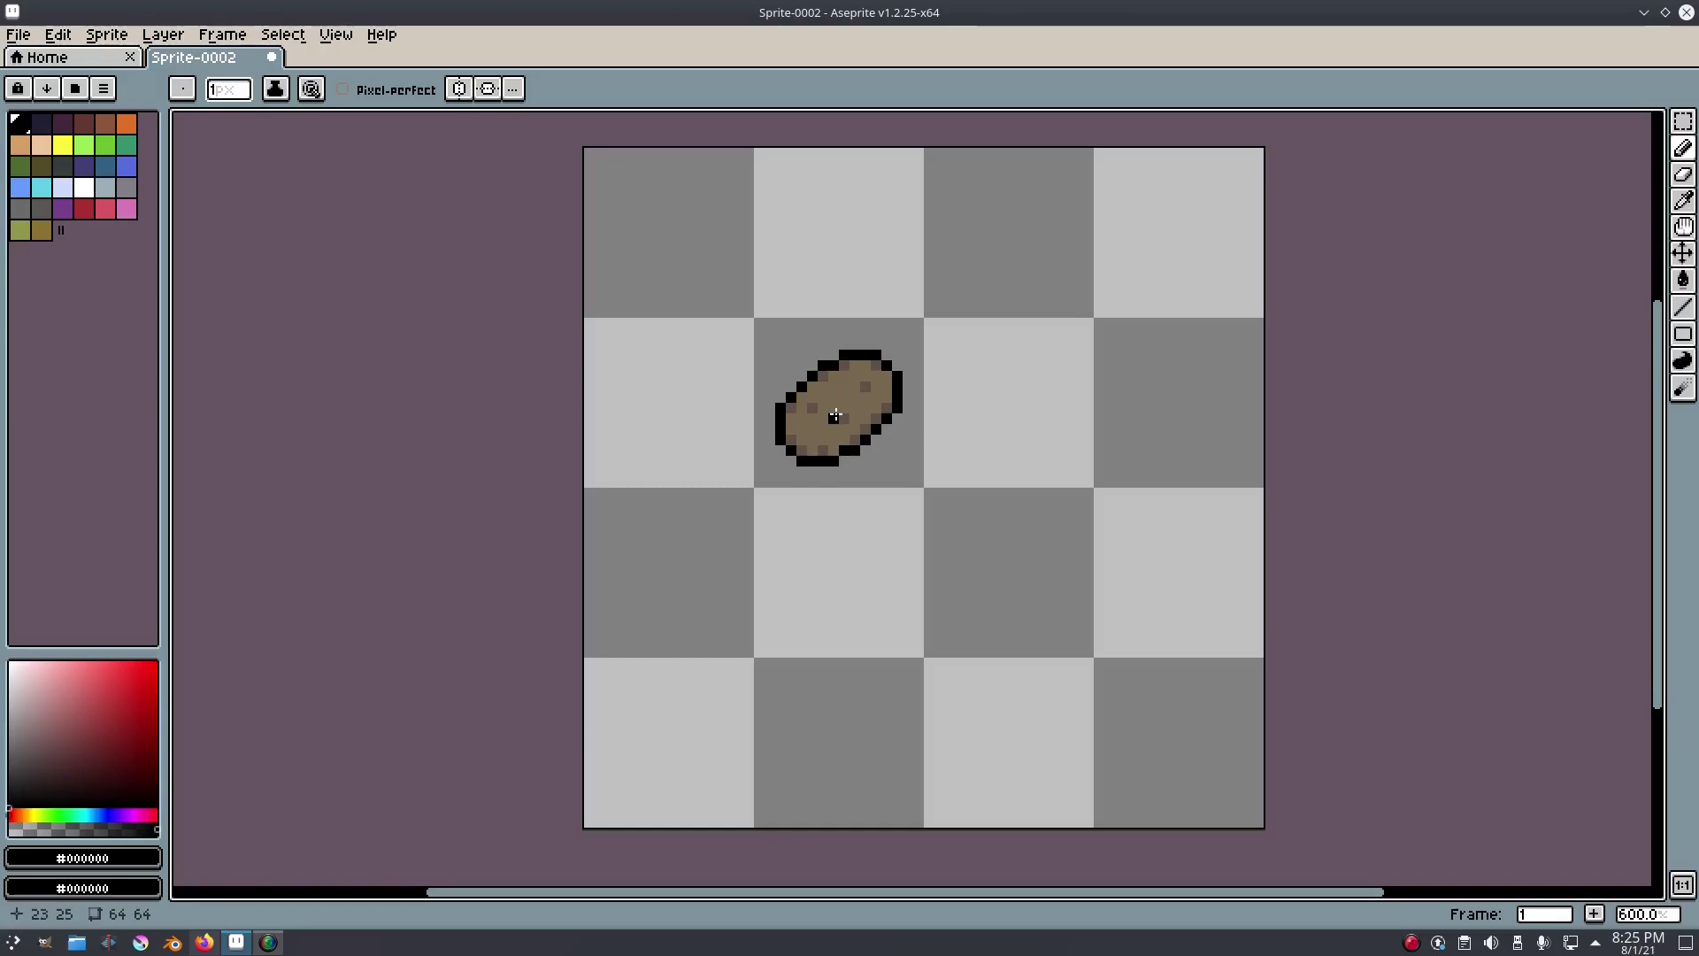
pyautogui.press('p')
pyautogui.press('Escape')
pyautogui.press('i')
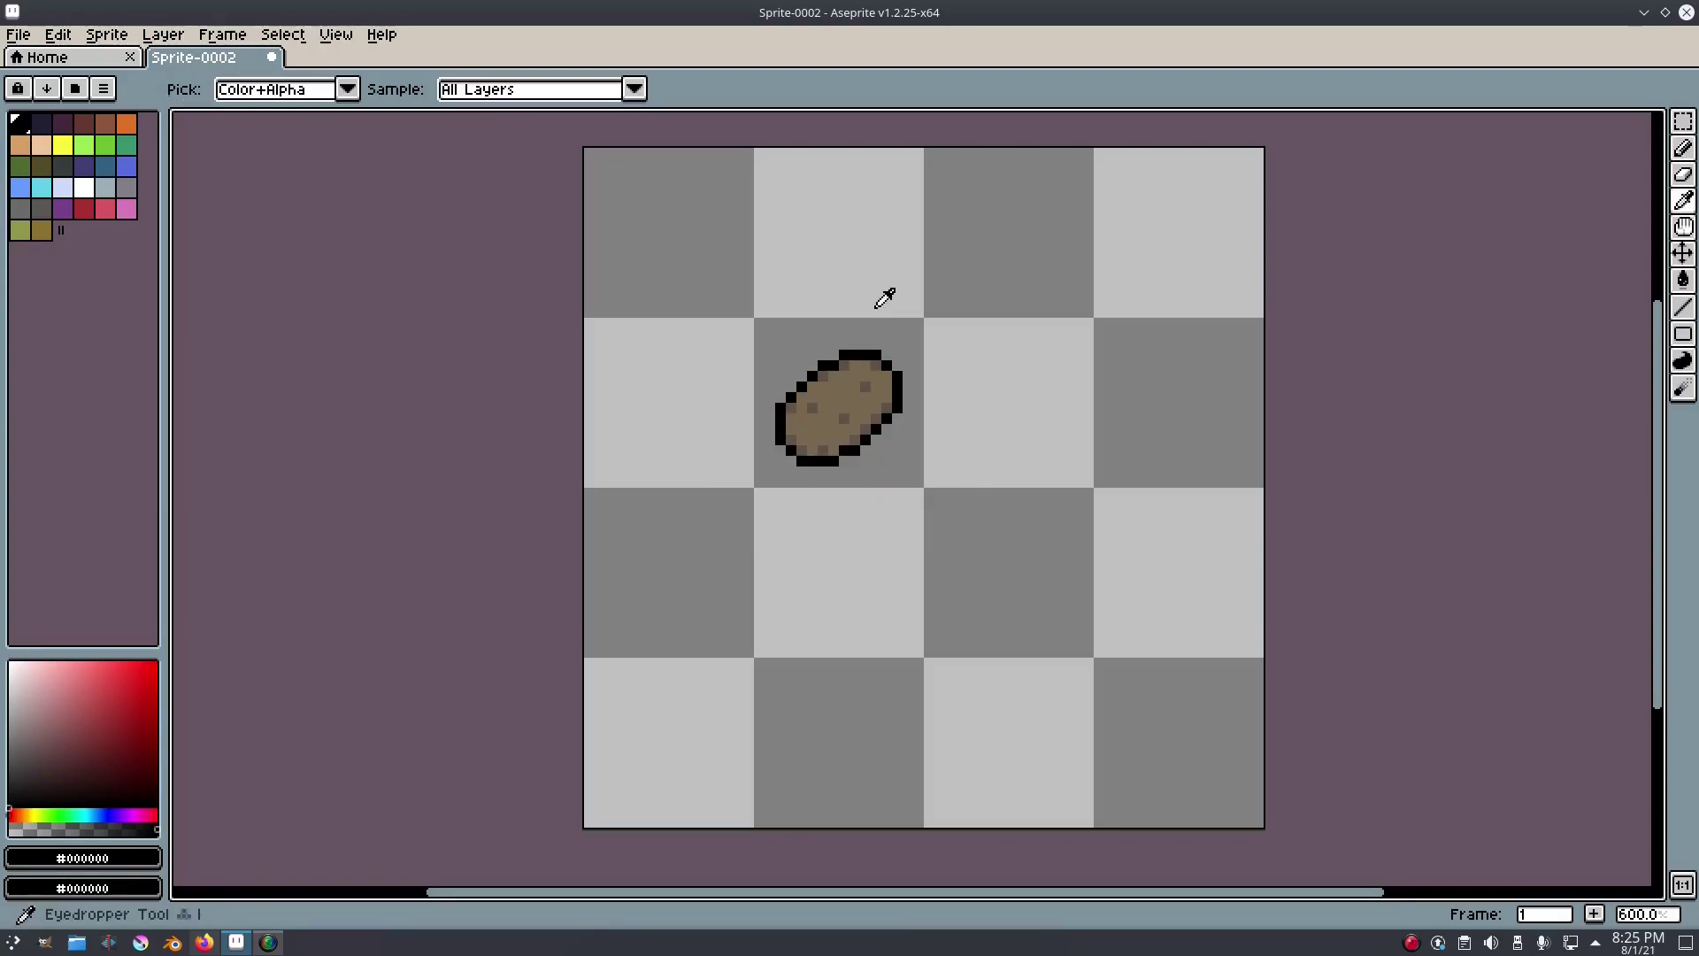
# Draw a short black diagonal sloping down to the right in the checker square diagonally below the oval.
pyautogui.scroll(2, 1051, 469)
pyautogui.moveTo(1054, 475); pyautogui.dragTo(901, 390)
pyautogui.press('b')
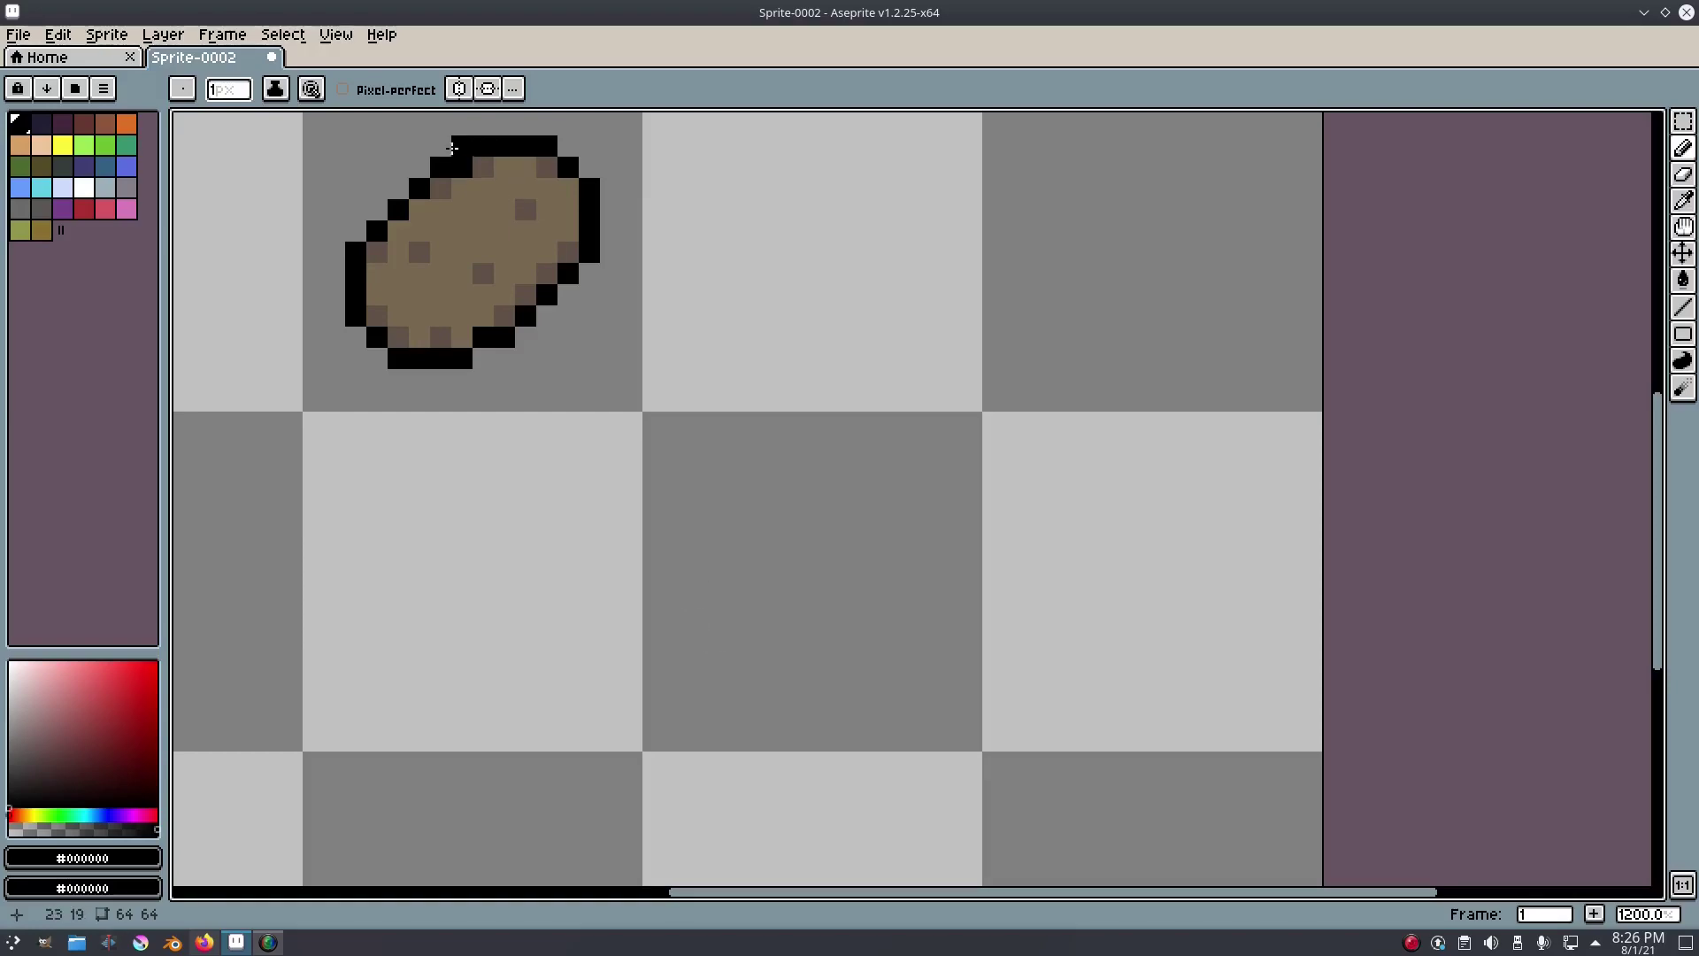
pyautogui.moveTo(695, 656); pyautogui.dragTo(763, 720)
pyautogui.press('Tab')
pyautogui.hotkey('ctrl', 'z')
pyautogui.press('Tab')
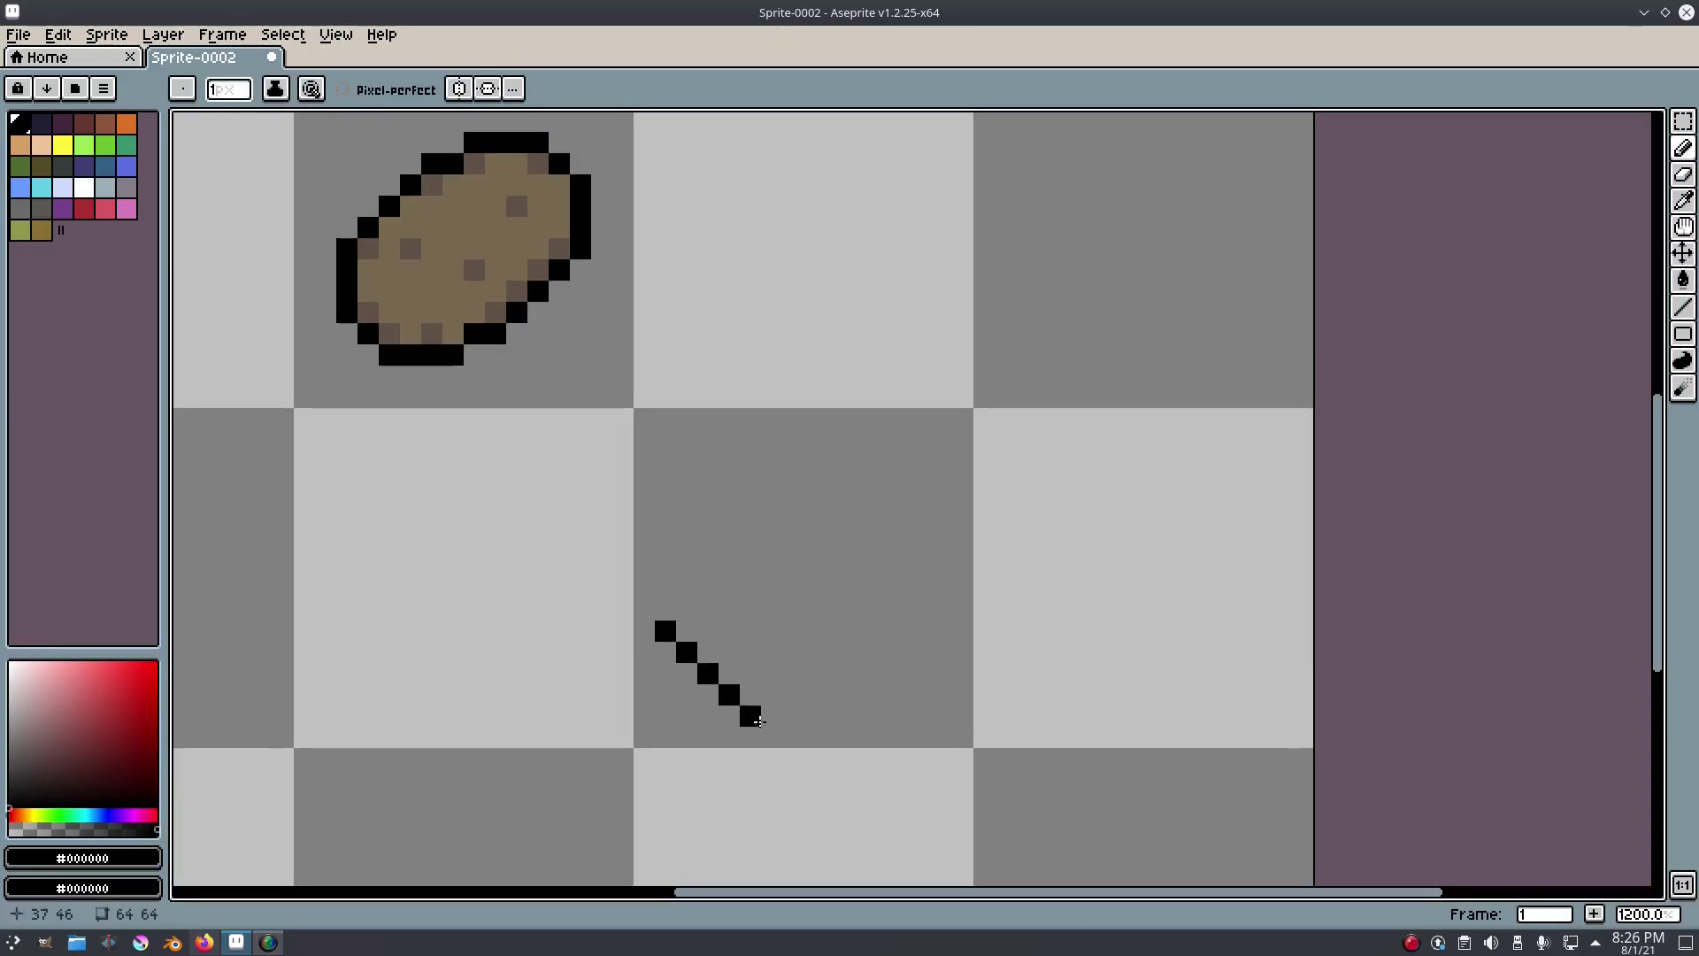
# Draw the tilted rectangle's long upper-left and shorter upper-right edges in black, with two-pixel corners at the peak and right end.
pyautogui.moveTo(695, 573)
pyautogui.mouseDown()
pyautogui.moveTo(810, 470)
pyautogui.moveTo(879, 522)
pyautogui.mouseUp()
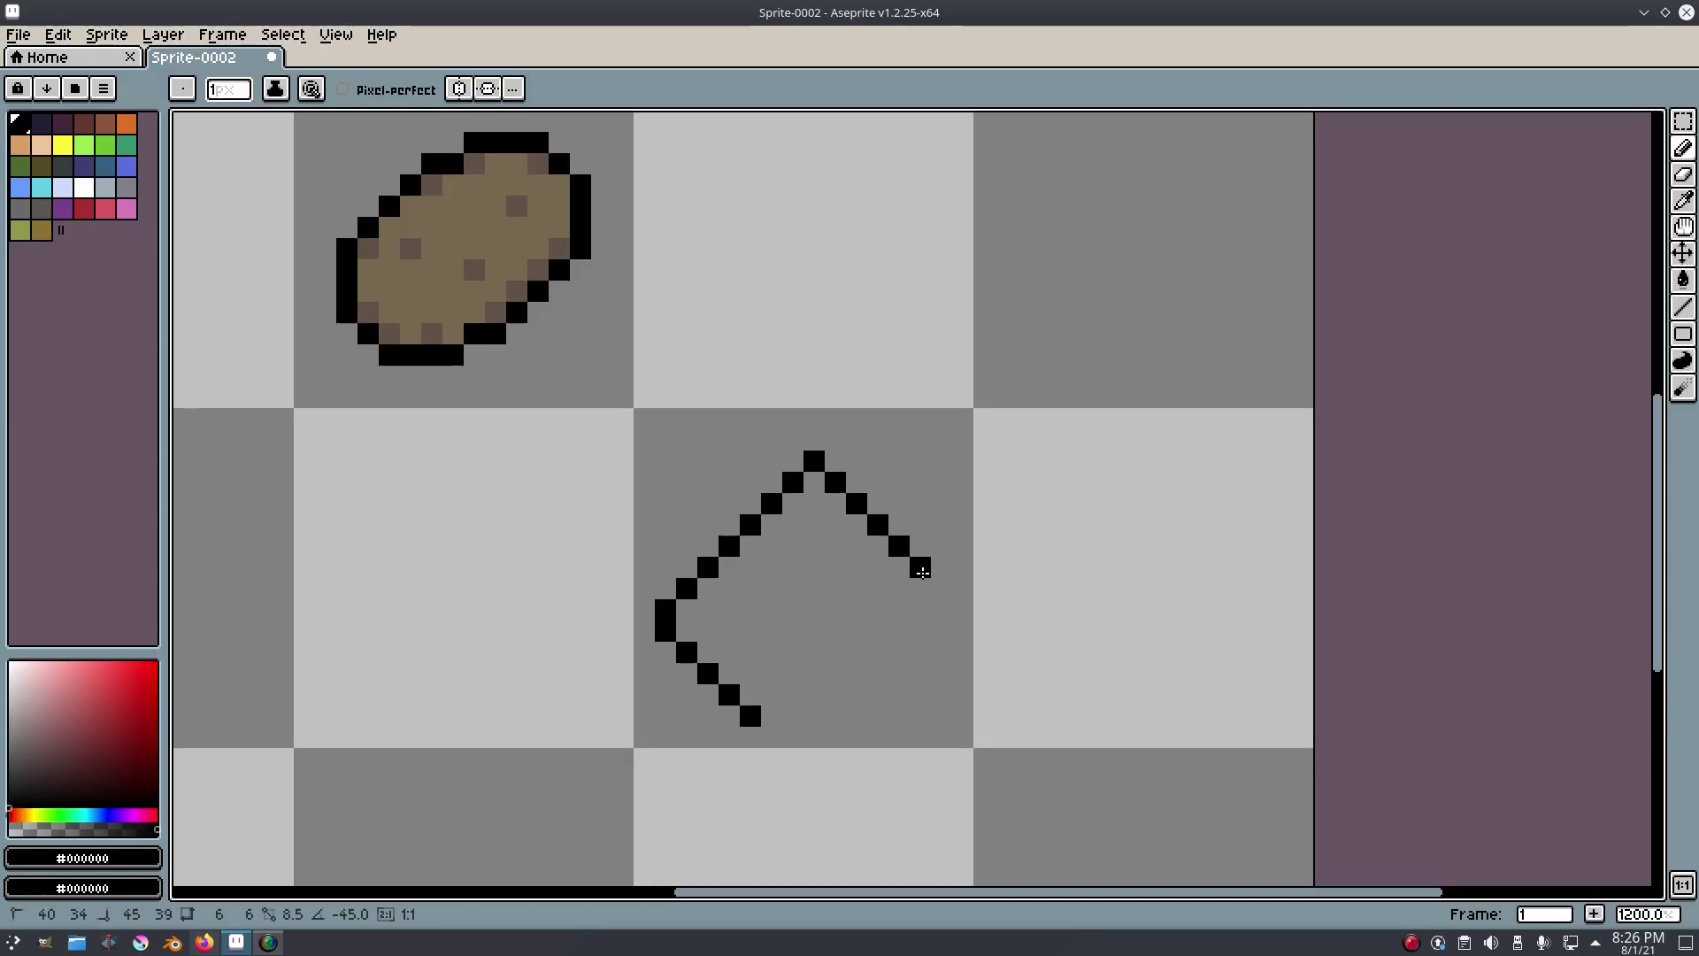
pyautogui.moveTo(920, 565); pyautogui.dragTo(817, 456)
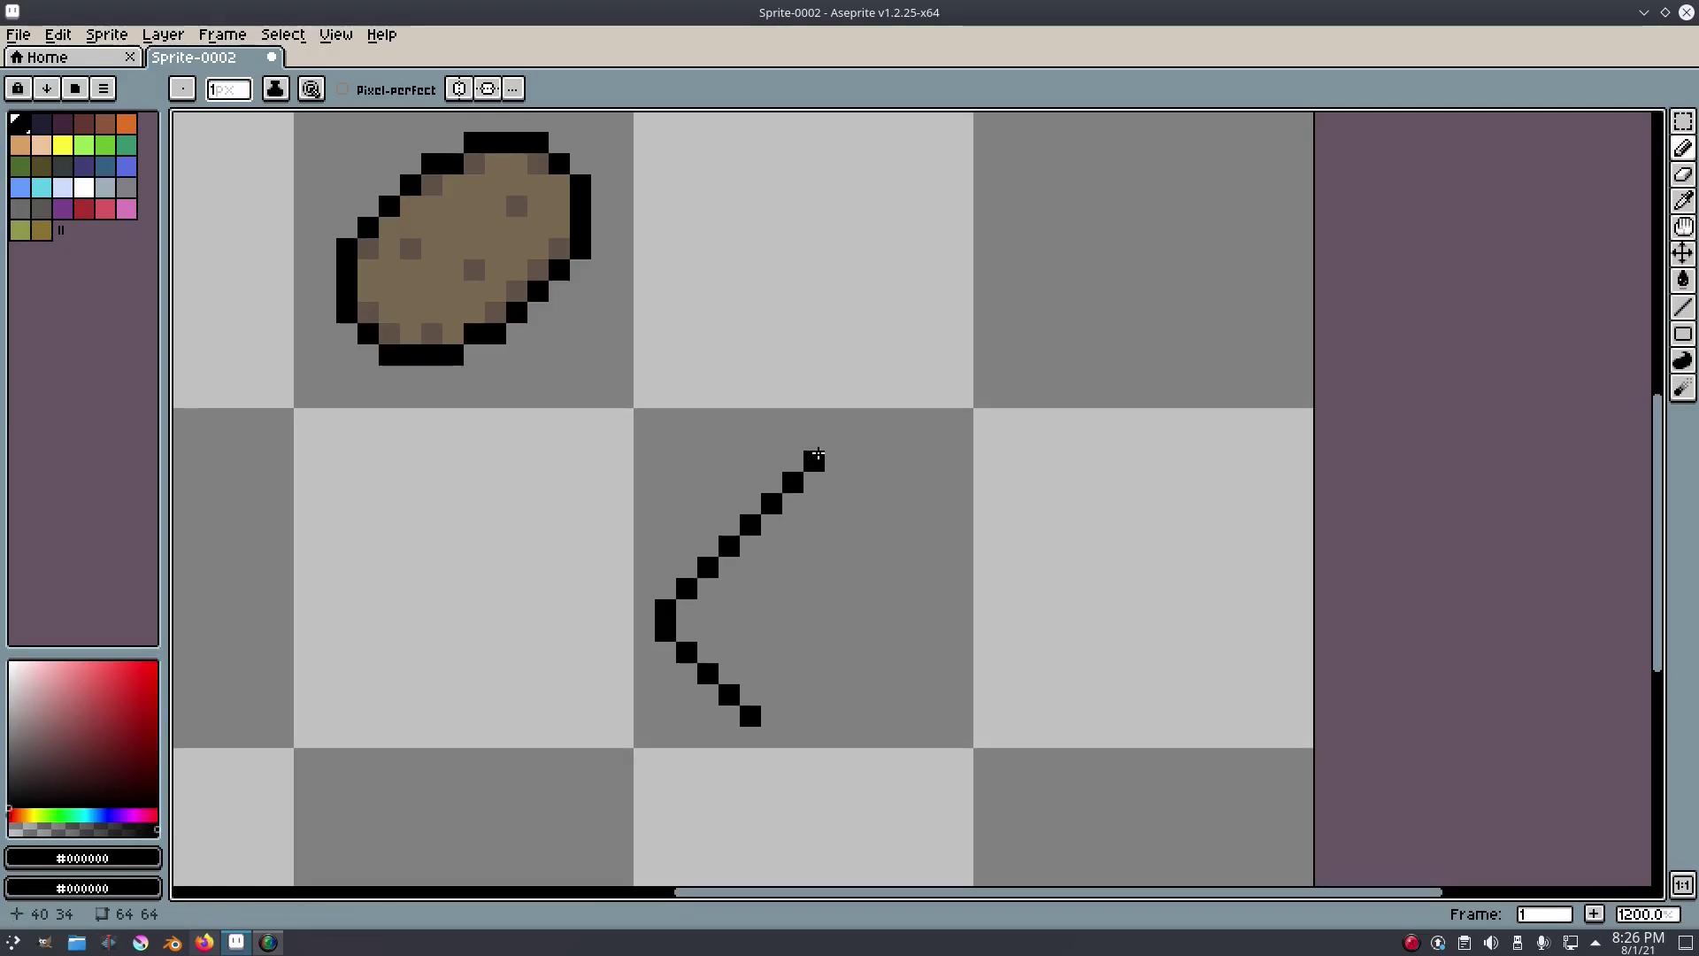
pyautogui.keyDown('shift'); pyautogui.click(940, 546); pyautogui.keyUp('shift')
pyautogui.hotkey('ctrl', 'z')
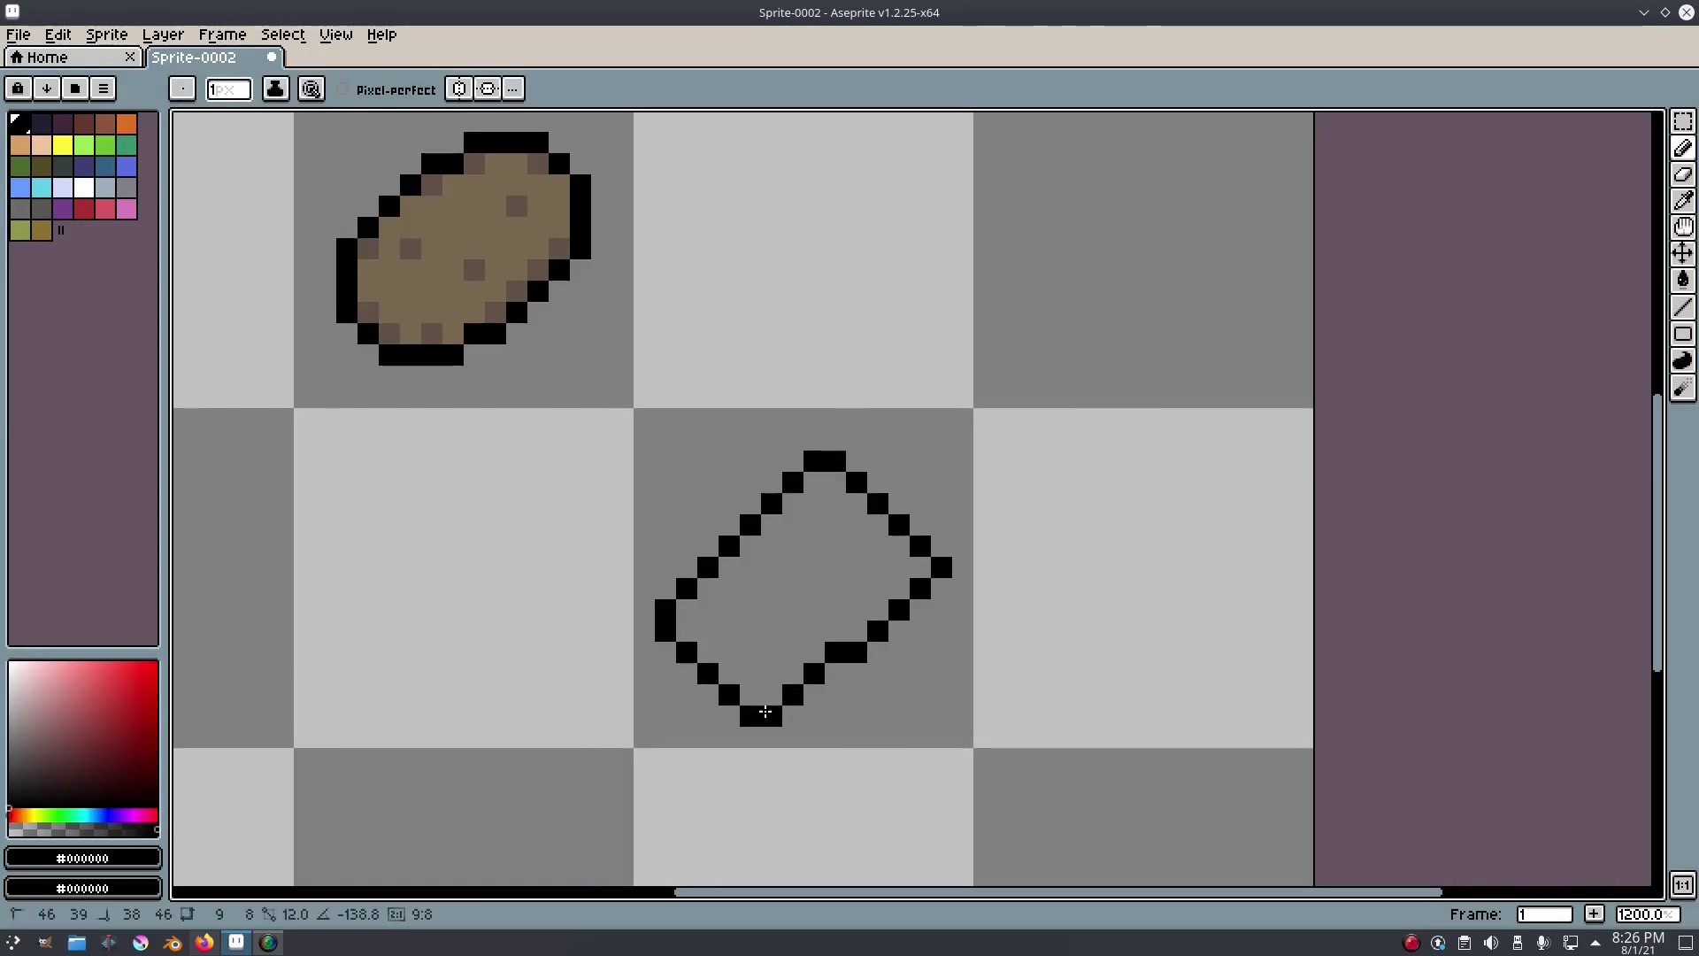
pyautogui.press('e')
pyautogui.click(941, 567)
pyautogui.press('v')
pyautogui.press('b')
pyautogui.click(925, 573)
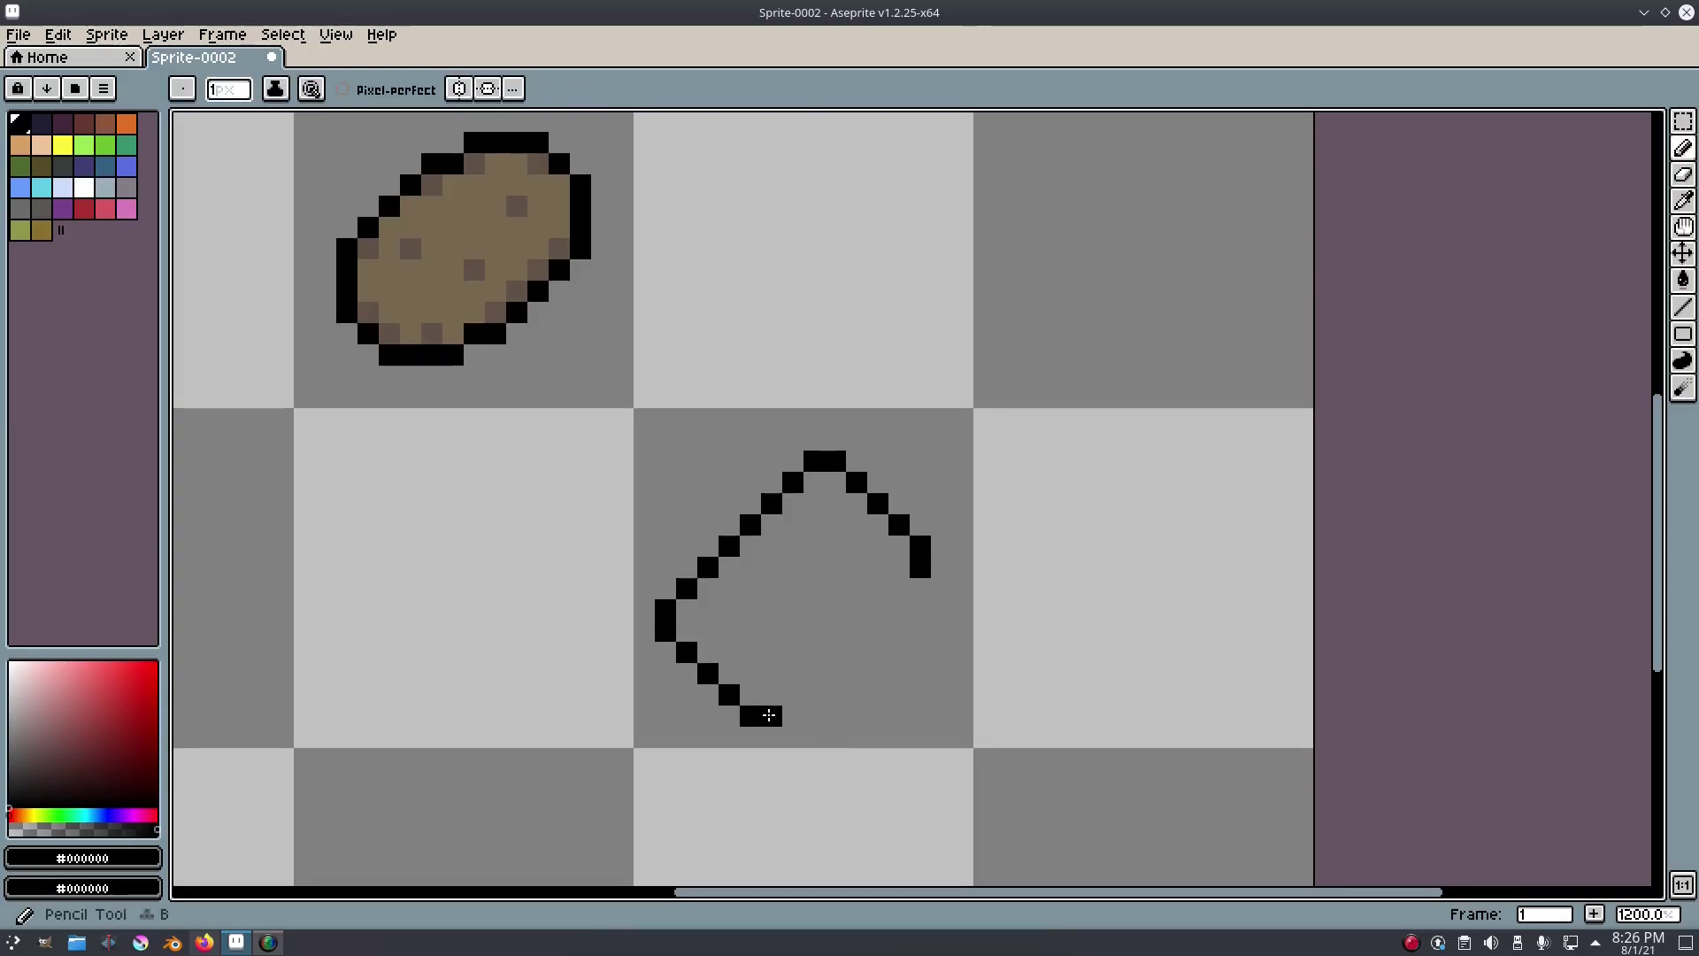
# Close the tilted rectangle with a black diagonal from its right corner to its bottom corner.
pyautogui.moveTo(920, 579); pyautogui.dragTo(788, 717)
pyautogui.scroll(-6, 888, 676)
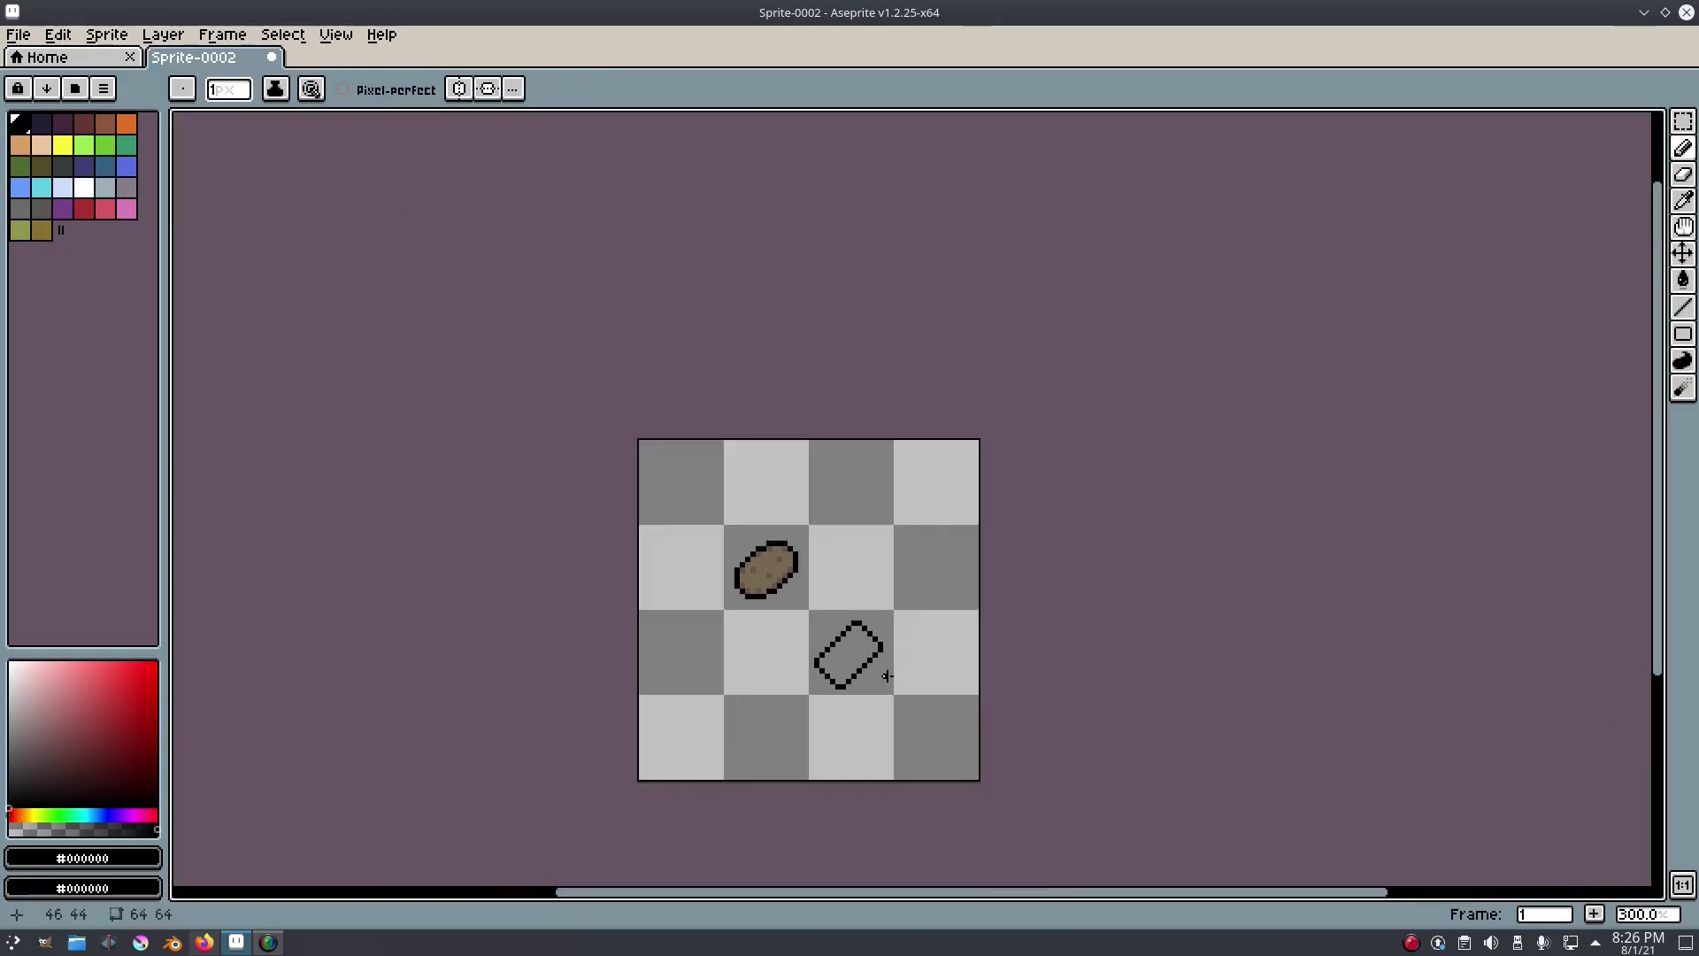
pyautogui.scroll(6, 896, 676)
# Shorten the tilted rectangle by selecting its lower-left part, moving it one pixel right and up, and deselecting.
pyautogui.press('m')
pyautogui.moveTo(1032, 789); pyautogui.dragTo(658, 439)
pyautogui.click(1161, 708)
pyautogui.moveTo(866, 752); pyautogui.dragTo(673, 537)
pyautogui.moveTo(783, 600); pyautogui.dragTo(799, 583)
pyautogui.click(283, 33)
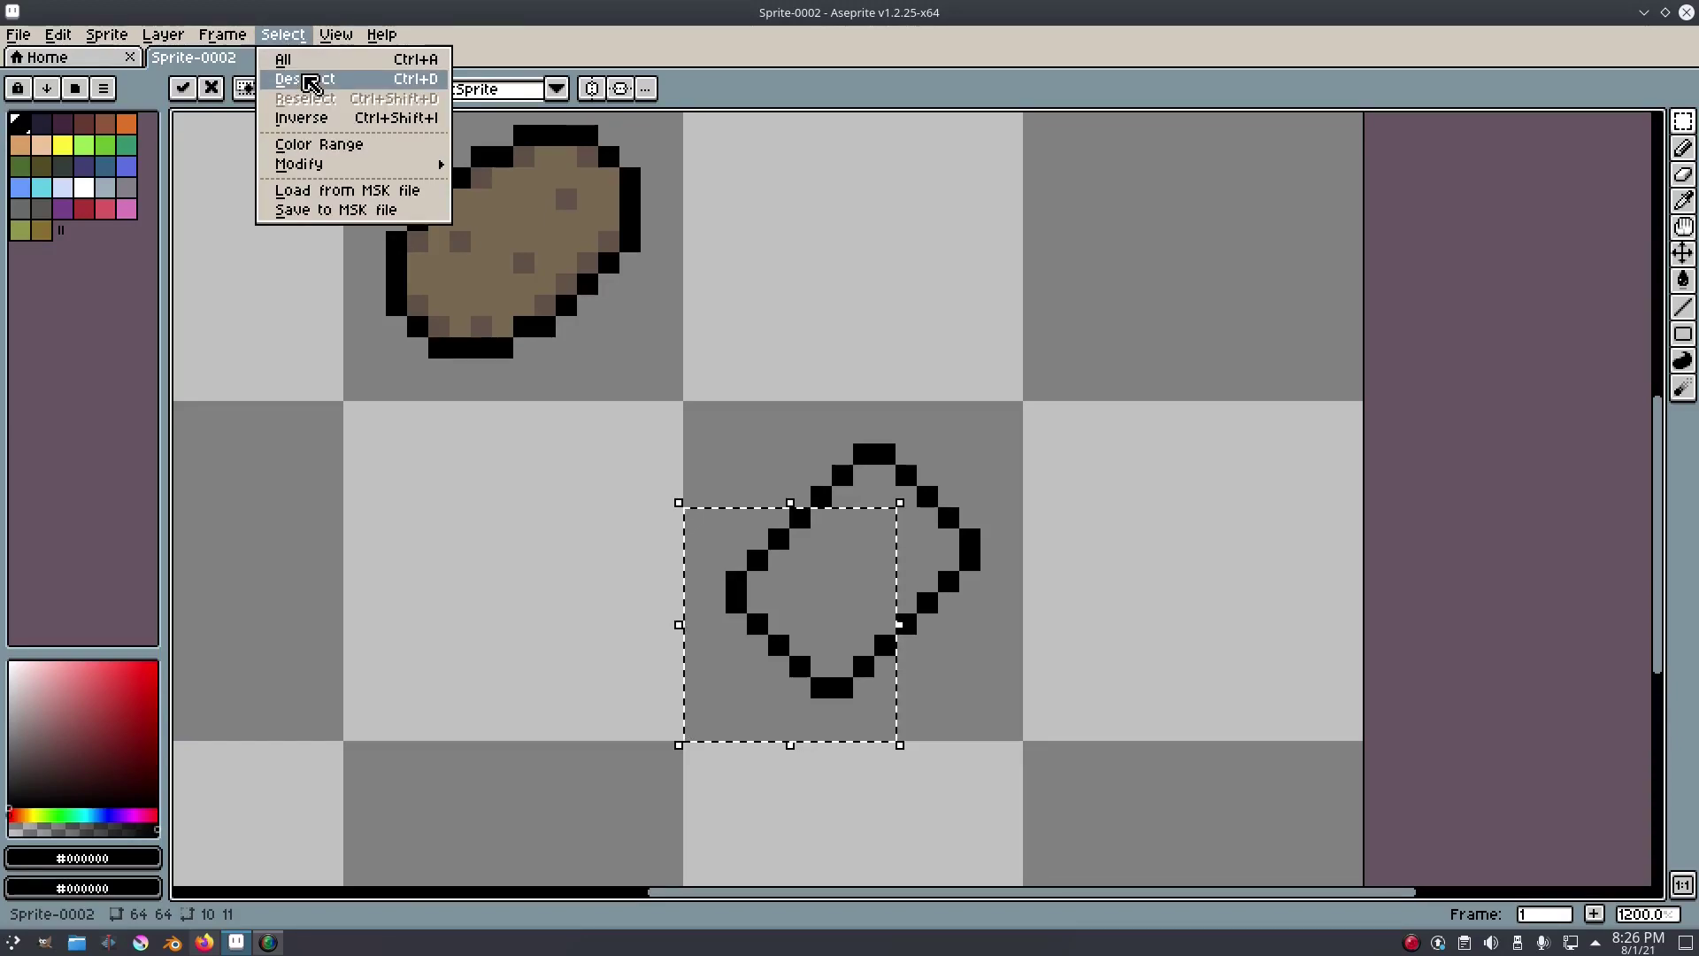
pyautogui.click(307, 80)
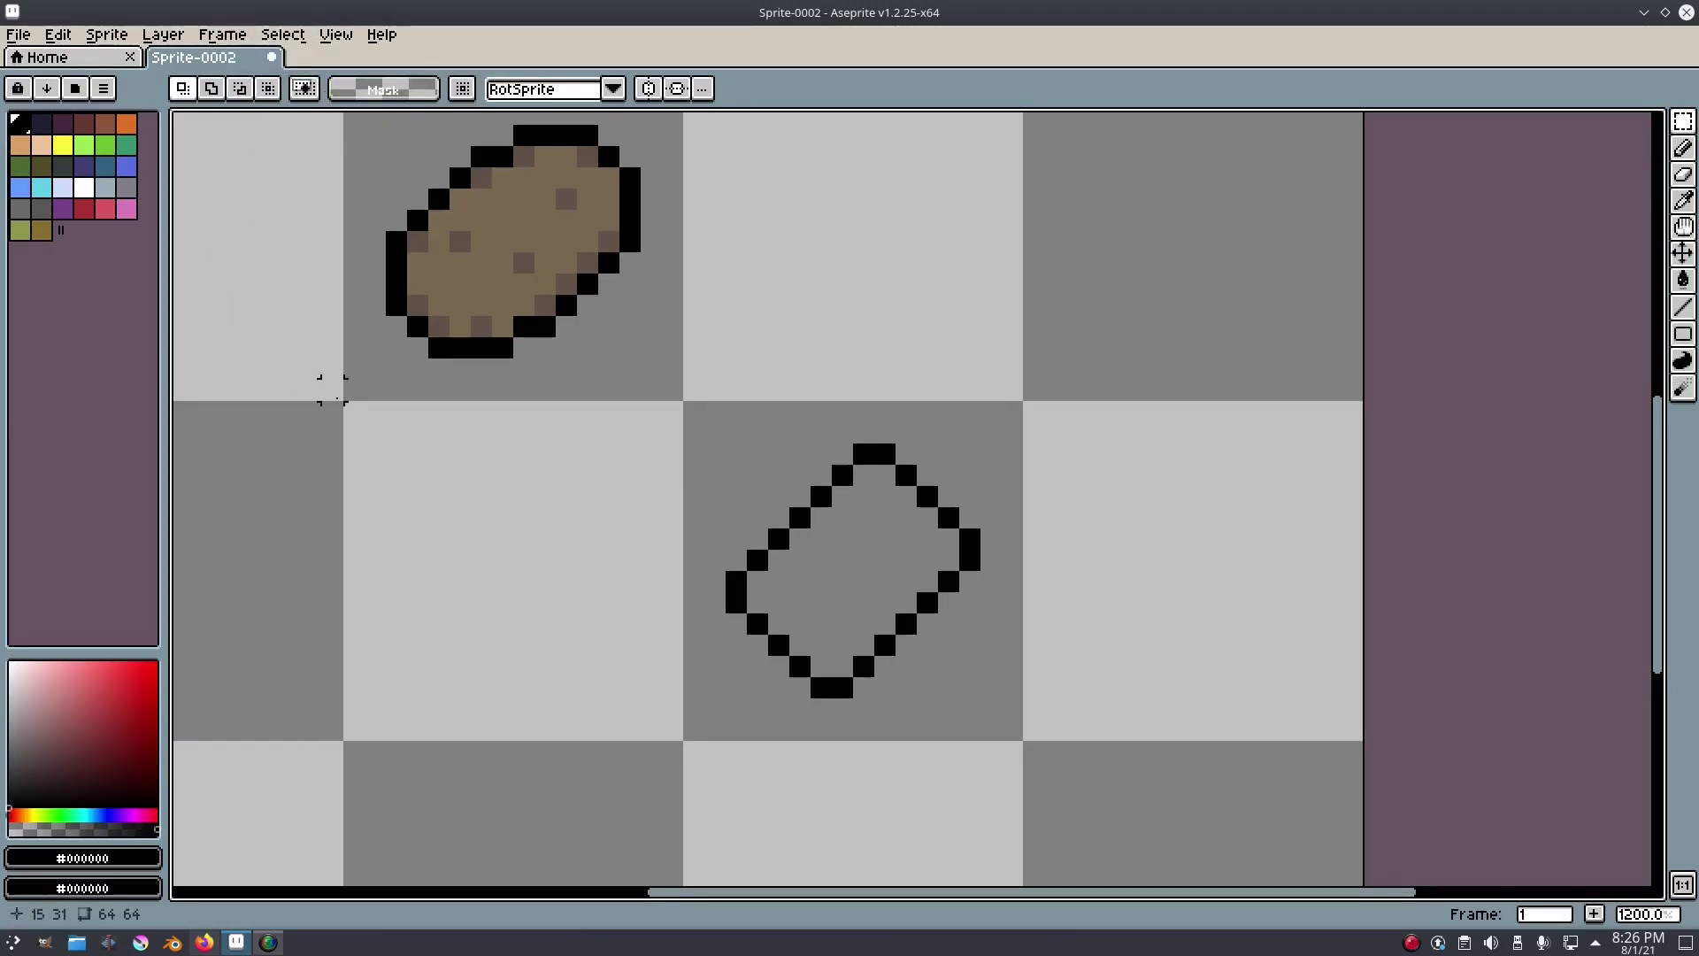
# Draw a second black edge two pixels below the rectangle's lower sides, joined at both side corners, to give it thickness.
pyautogui.press('b')
pyautogui.click(757, 639)
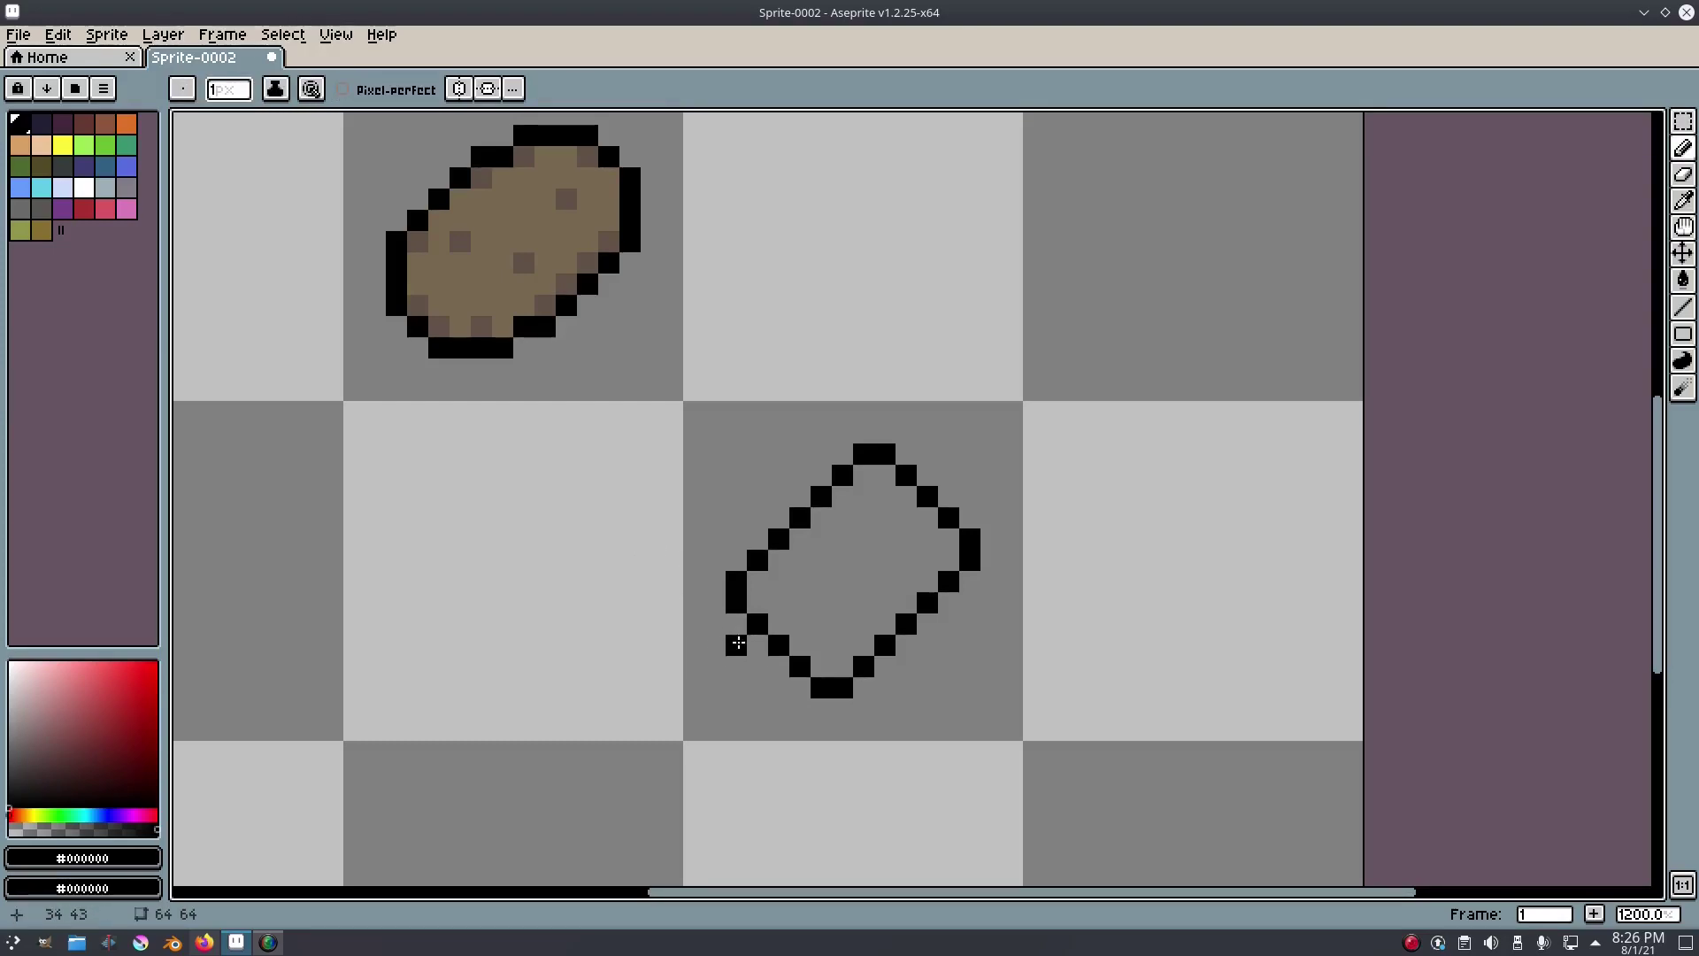
pyautogui.click(754, 669)
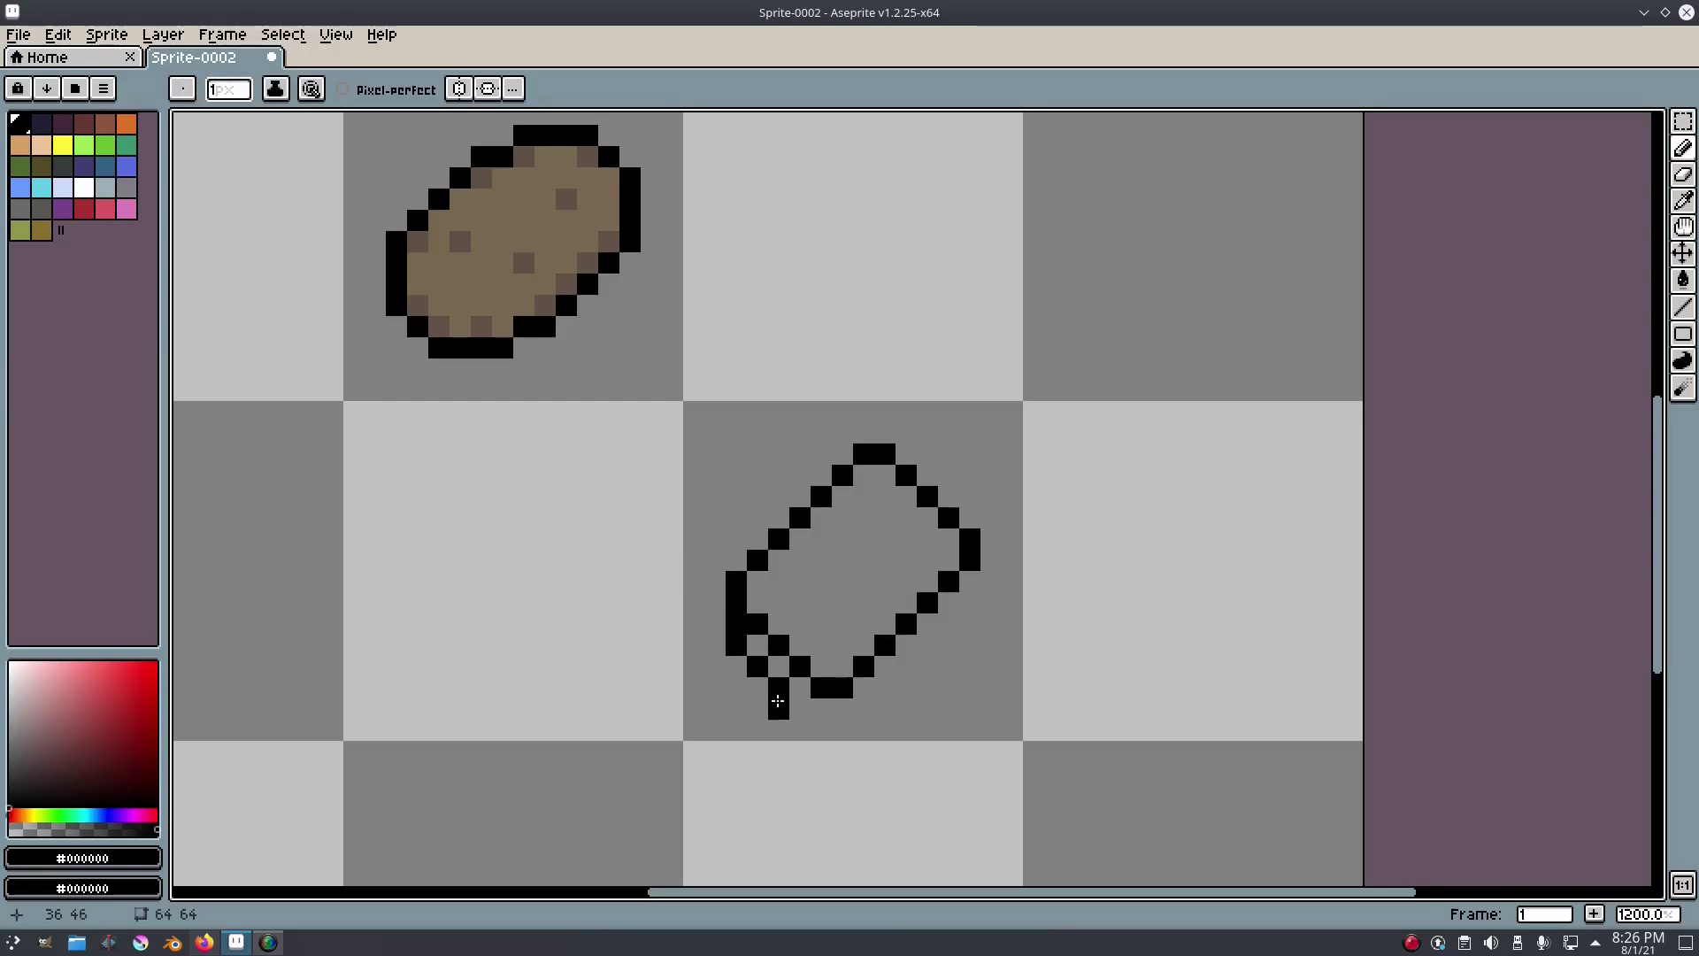
pyautogui.click(863, 708)
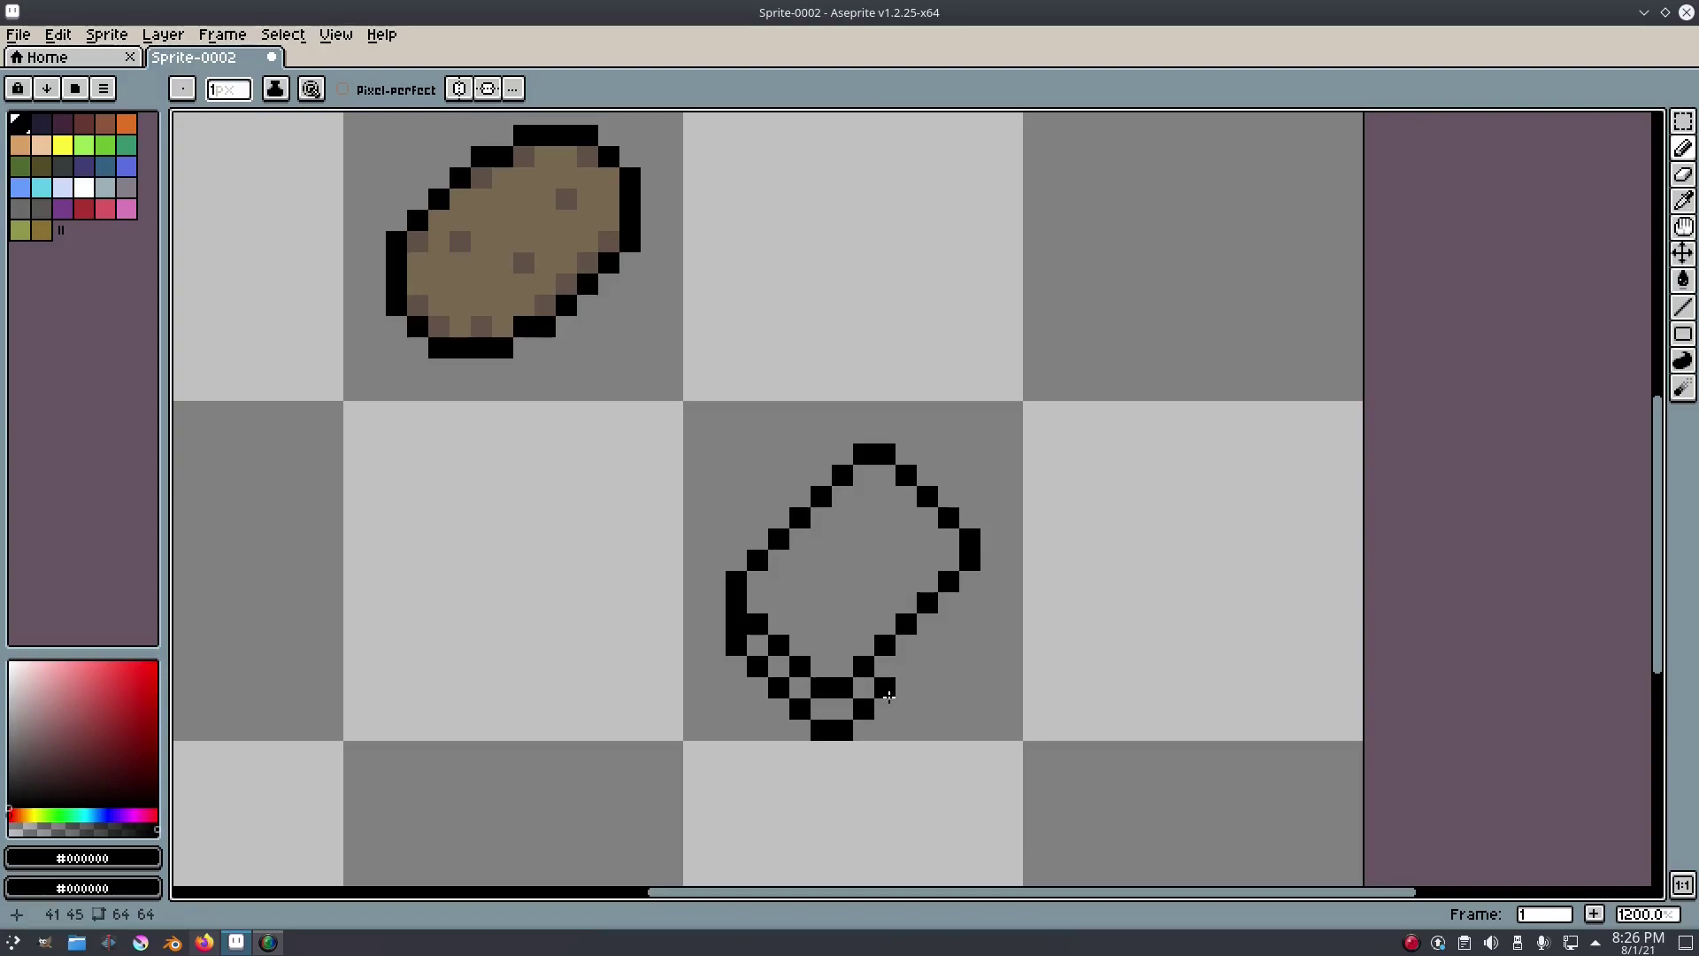
pyautogui.click(907, 665)
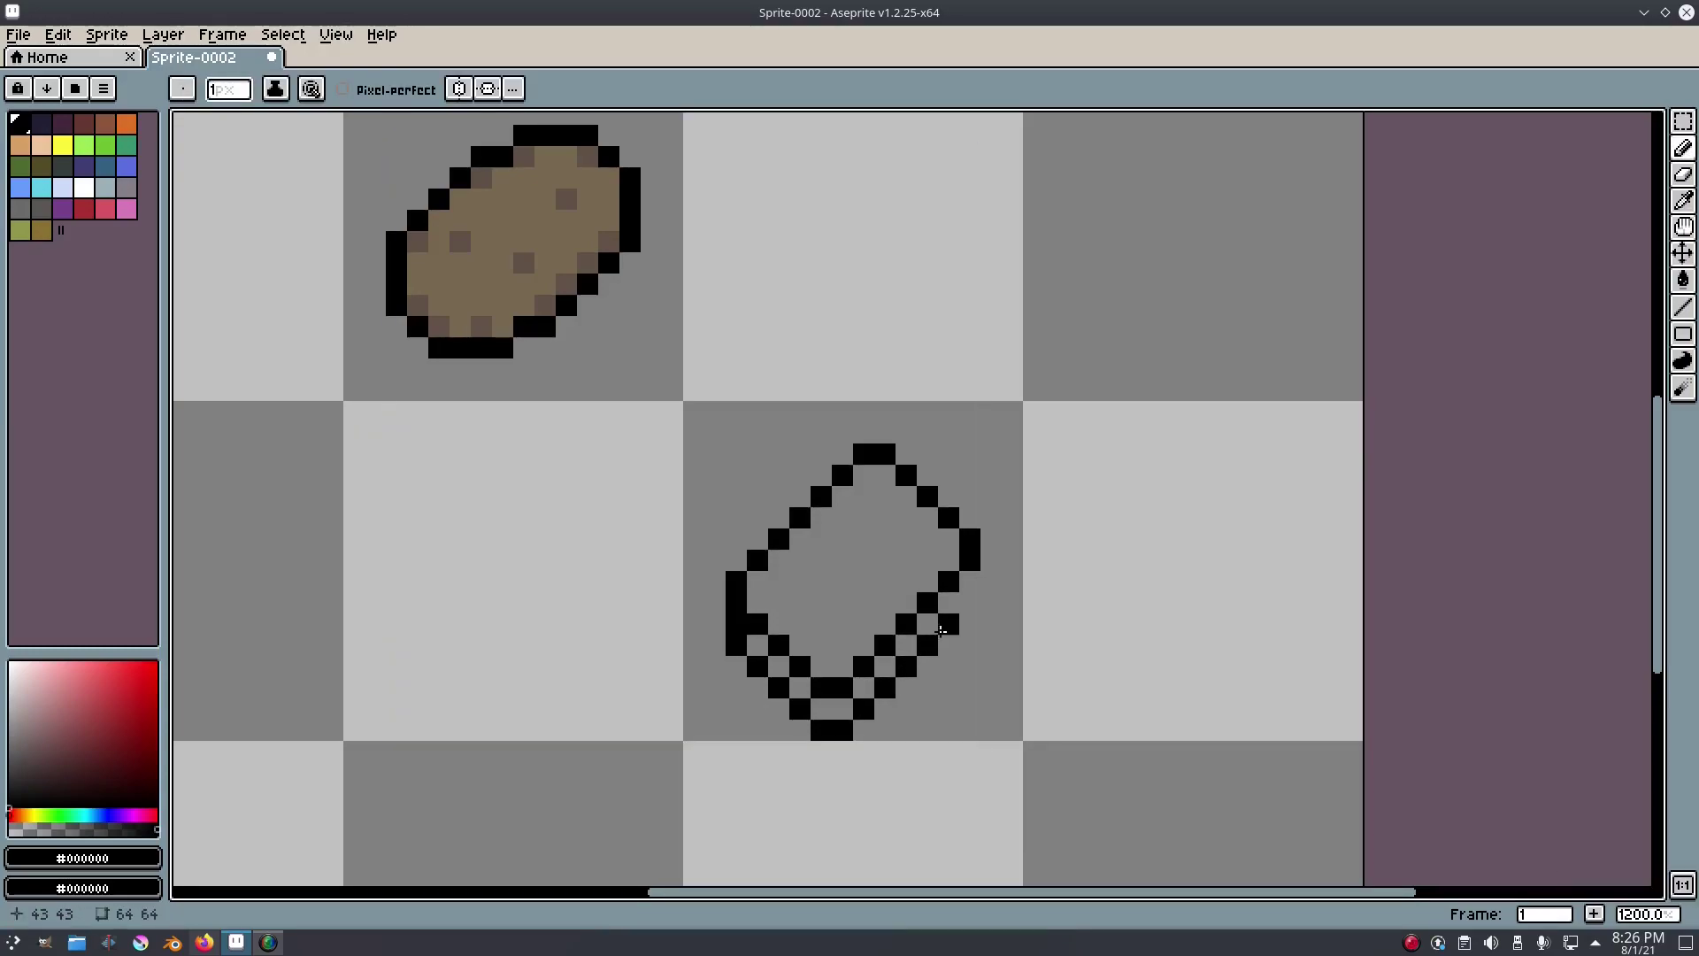
pyautogui.scroll(-5, 1131, 577)
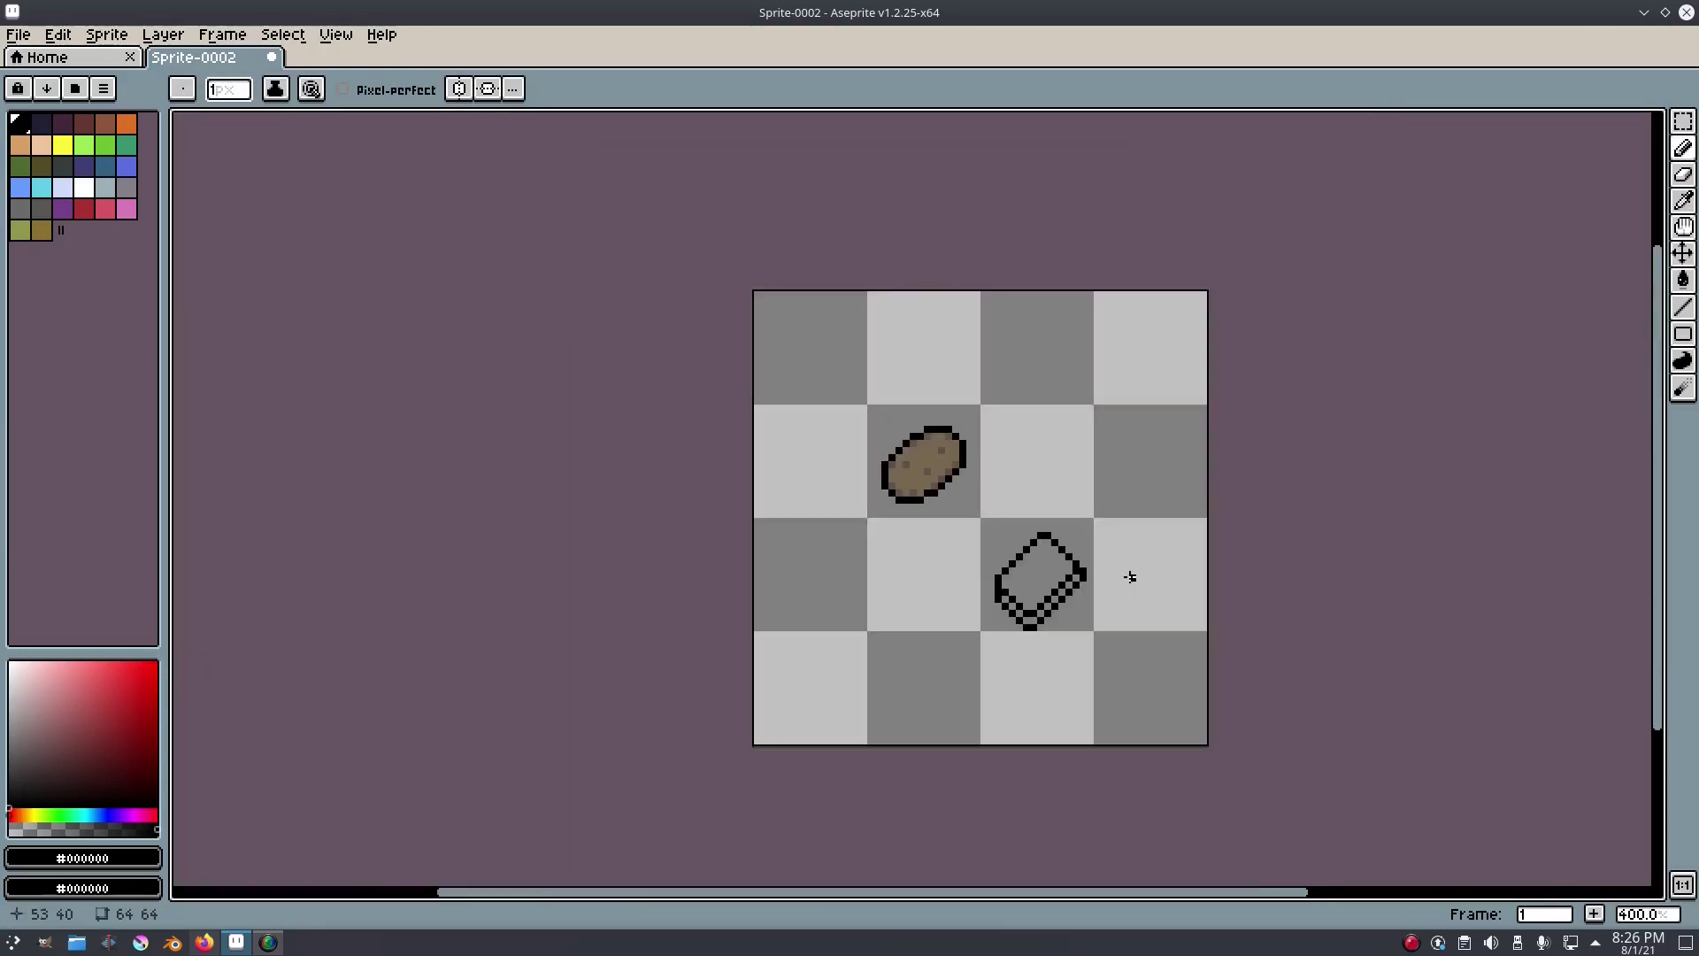
# Select the whole outlined block, move it up one pixel, and deselect it.
pyautogui.scroll(4, 1101, 565)
pyautogui.scroll(-3, 1130, 595)
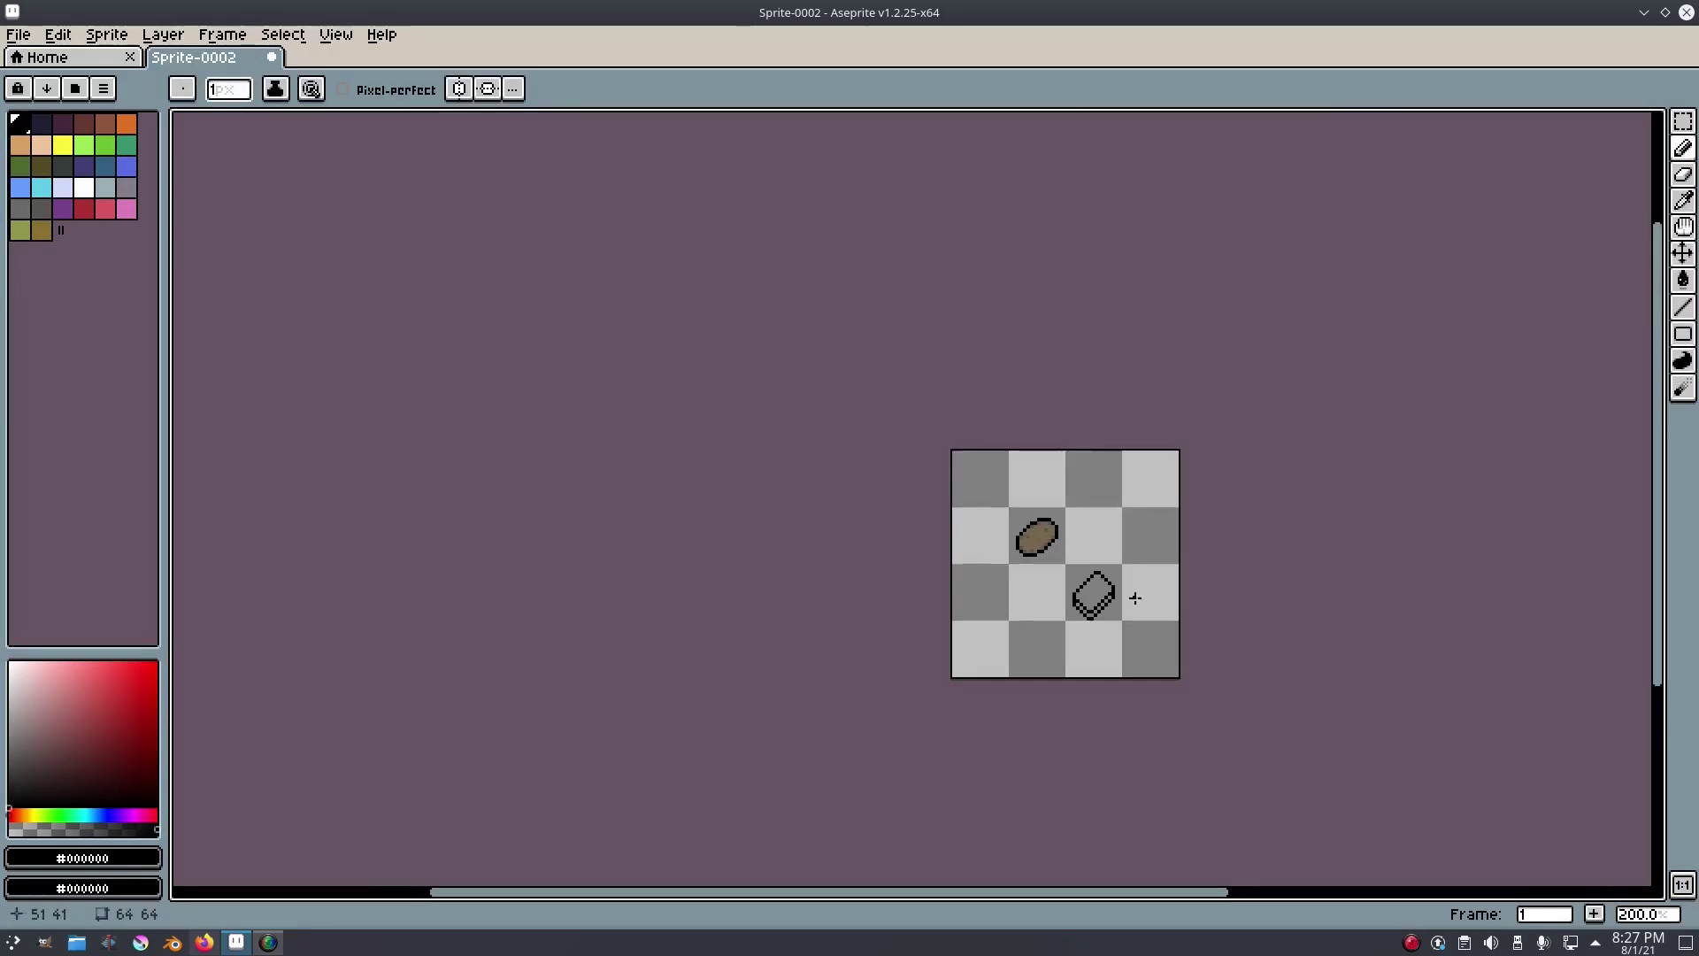
pyautogui.scroll(5, 1130, 595)
pyautogui.click(1065, 695)
pyautogui.hotkey('ctrl', 'z')
pyautogui.press('m')
pyautogui.moveTo(1100, 759); pyautogui.dragTo(738, 360)
pyautogui.moveTo(933, 569); pyautogui.dragTo(932, 551)
pyautogui.click(282, 34)
pyautogui.click(305, 74)
pyautogui.scroll(-5, 932, 361)
pyautogui.scroll(4, 872, 363)
pyautogui.scroll(2, 871, 363)
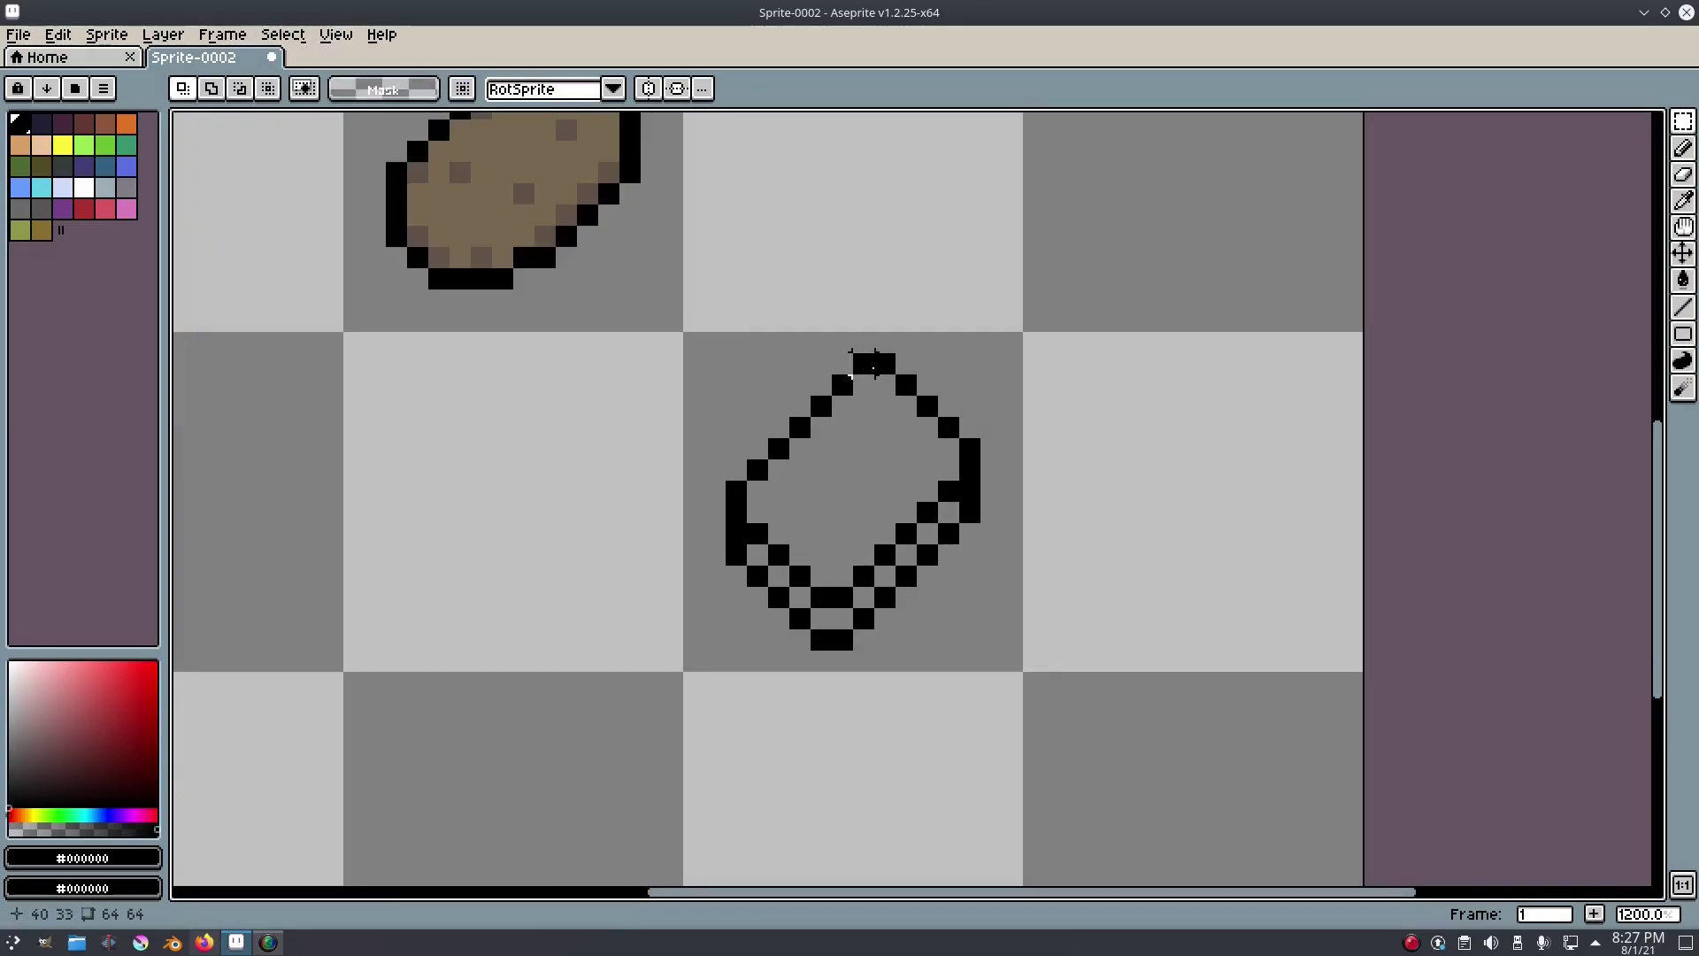
# Fill the block's top face with mint green, #61e6b1.
pyautogui.press('i')
pyautogui.click(84, 208)
pyautogui.moveTo(88, 685); pyautogui.dragTo(93, 675)
pyautogui.click(71, 825)
pyautogui.click(72, 814)
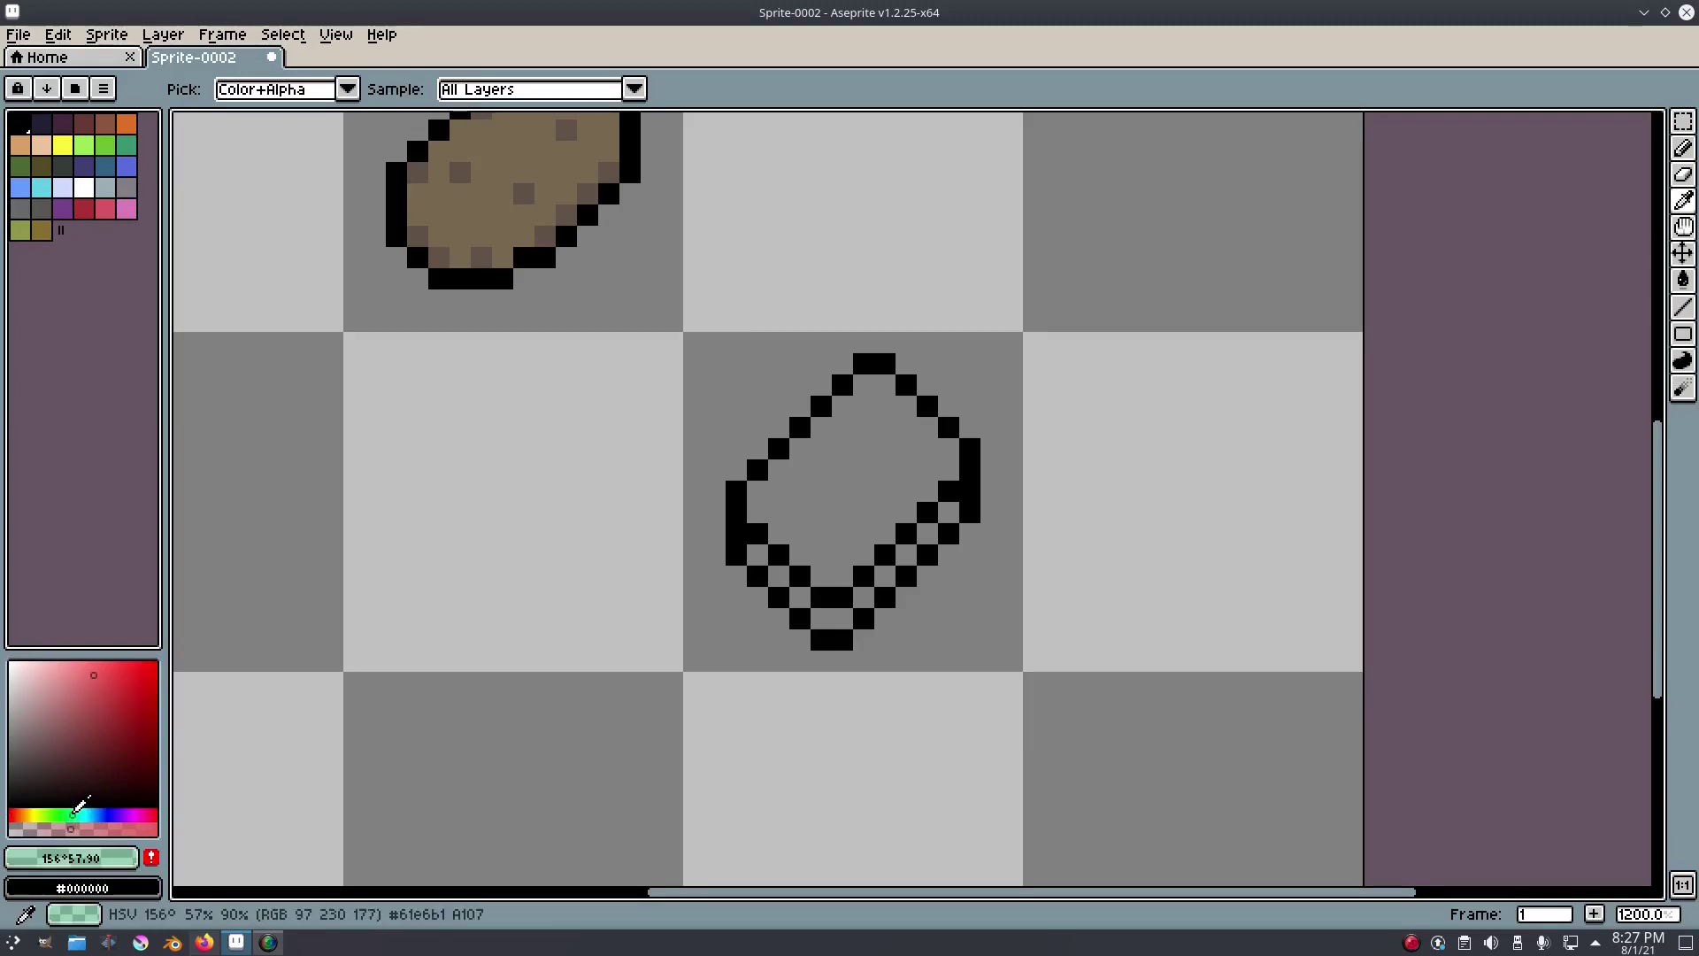
pyautogui.press('g')
pyautogui.click(804, 500)
# Set the colour to cream, #ecd9b6, and paint the block's two narrow lower side strips with it.
pyautogui.click(34, 815)
pyautogui.click(50, 664)
pyautogui.click(43, 671)
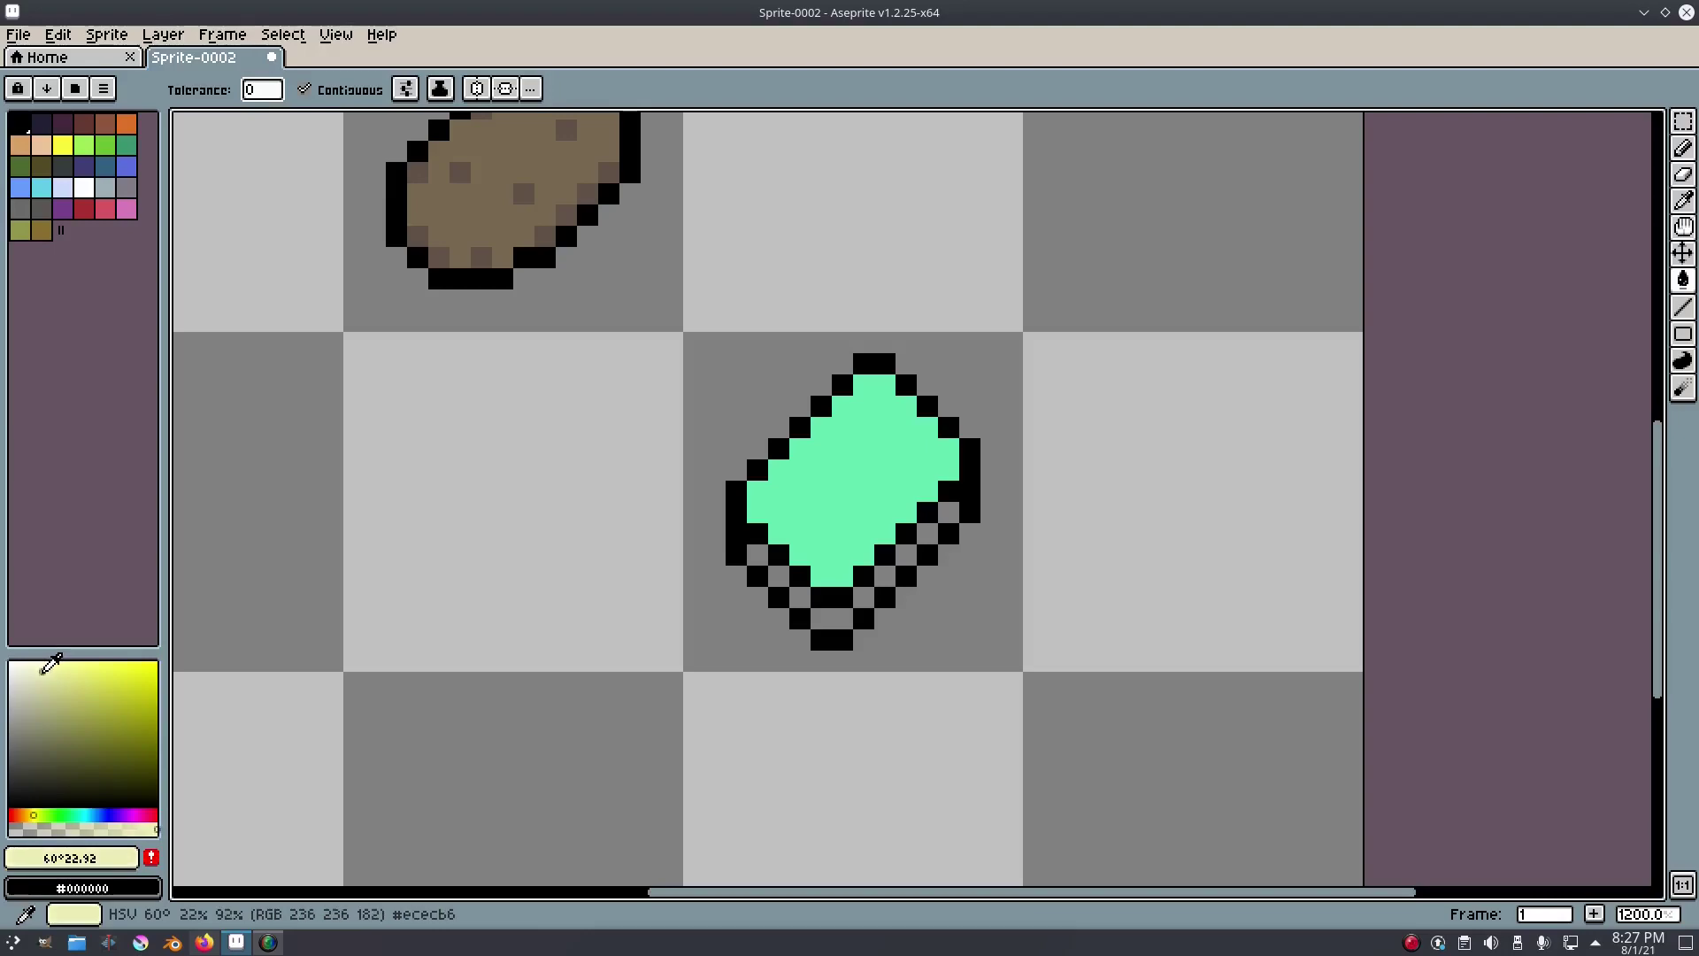
pyautogui.click(26, 812)
pyautogui.click(24, 813)
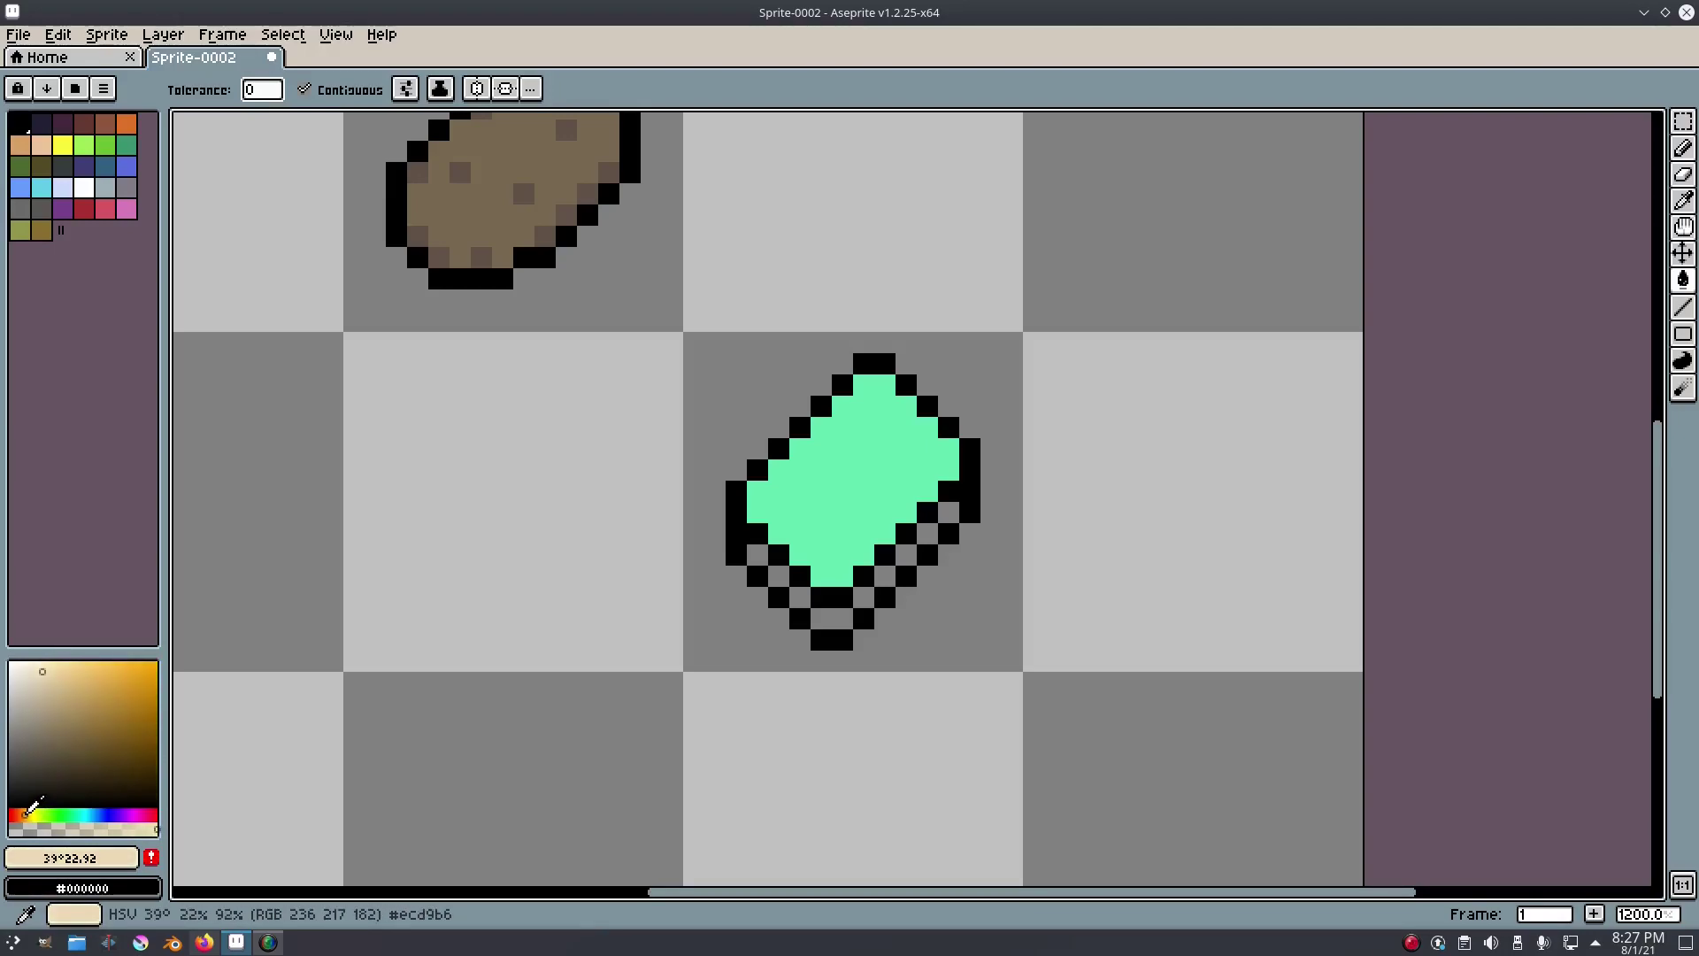
pyautogui.press('b')
pyautogui.moveTo(759, 559)
pyautogui.mouseDown()
pyautogui.moveTo(806, 620)
pyautogui.moveTo(850, 610)
pyautogui.moveTo(951, 511)
pyautogui.mouseUp()
pyautogui.scroll(-6, 951, 516)
pyautogui.scroll(6, 952, 516)
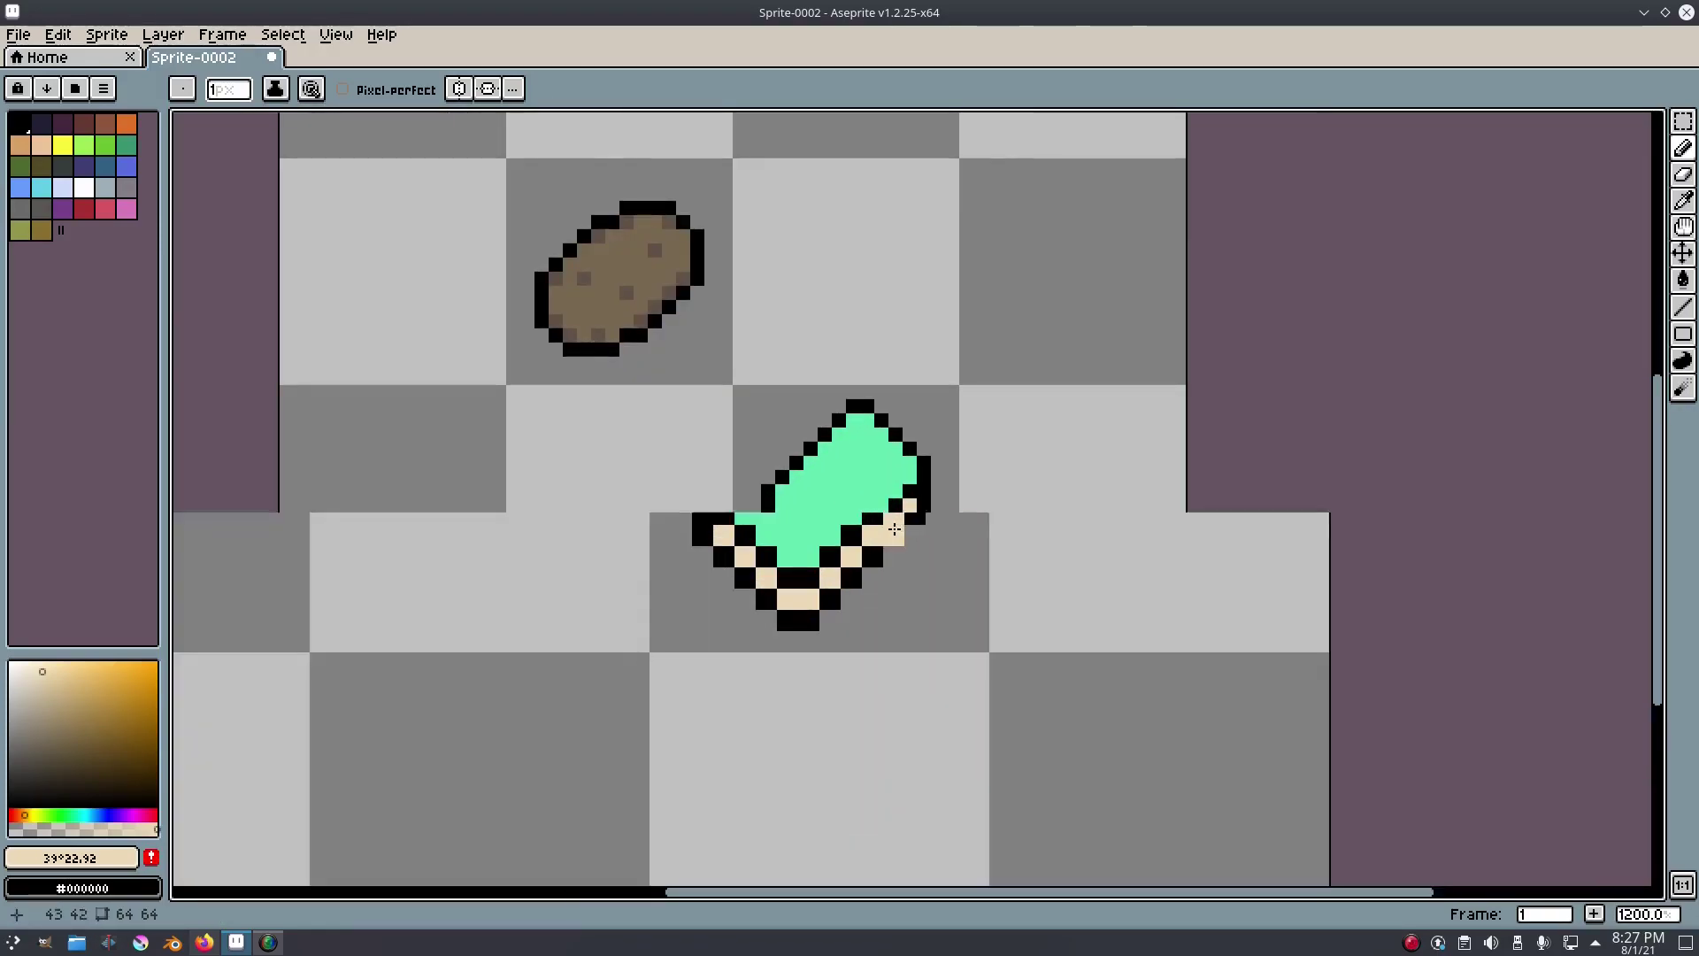
# Try recolouring the block's black lower outer edge with the mint green sampled from its top face.
pyautogui.press('i')
pyautogui.click(752, 510)
pyautogui.press('b')
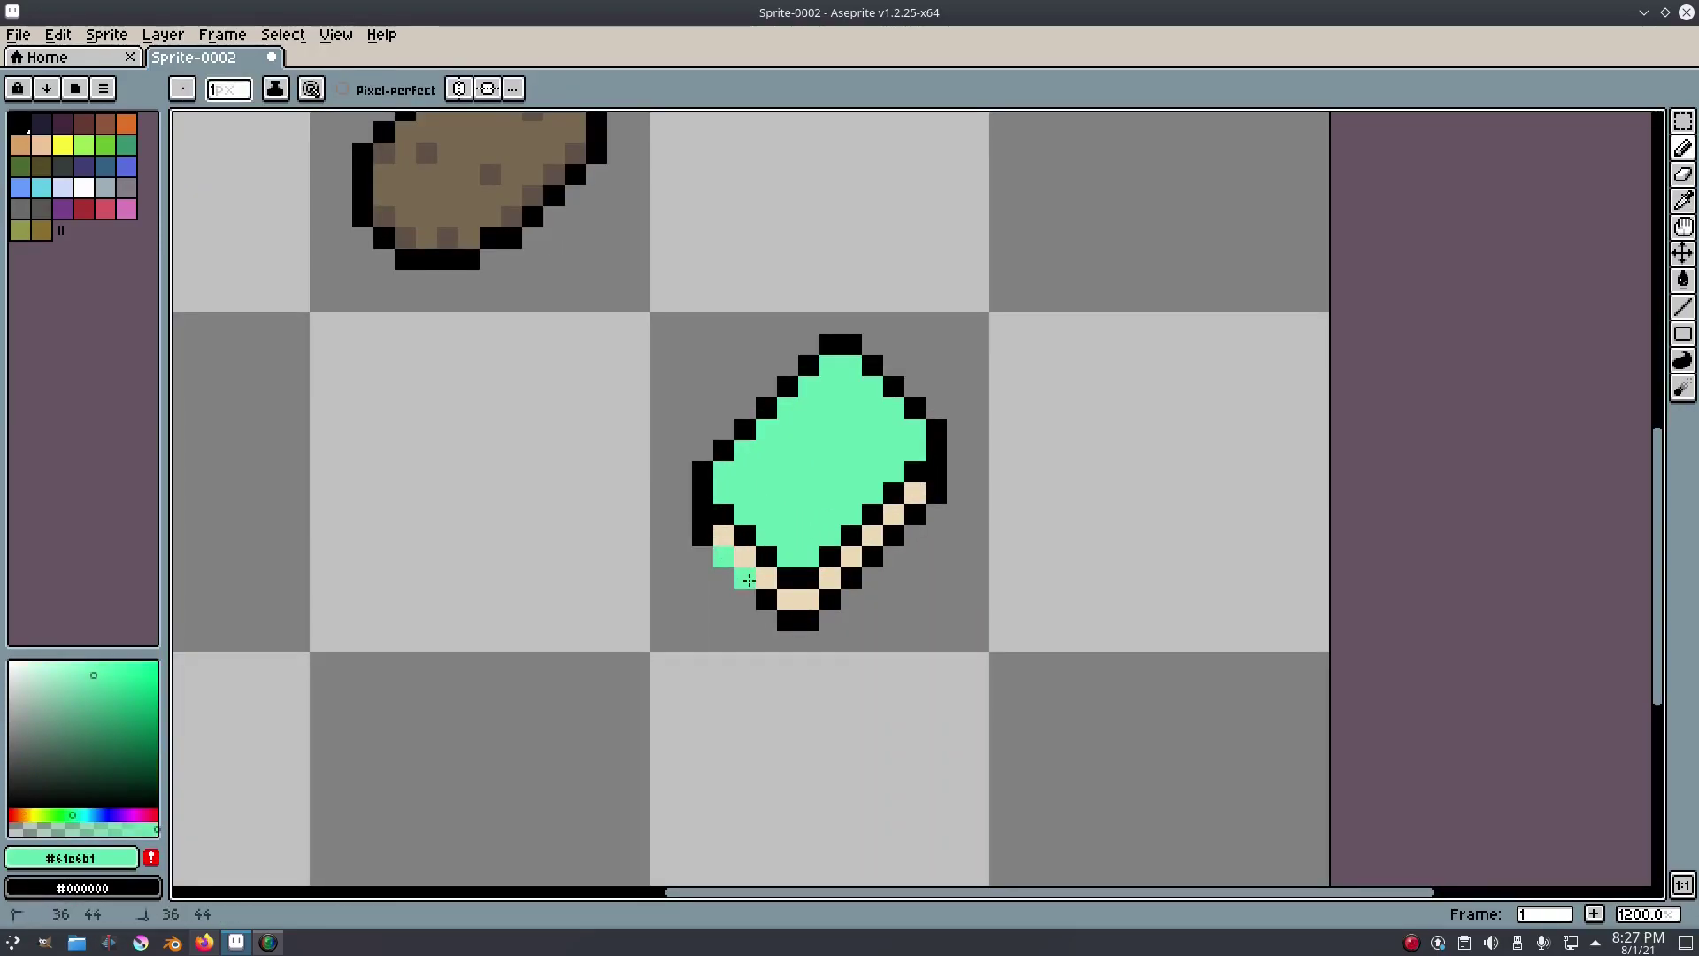
pyautogui.moveTo(809, 619); pyautogui.dragTo(859, 572)
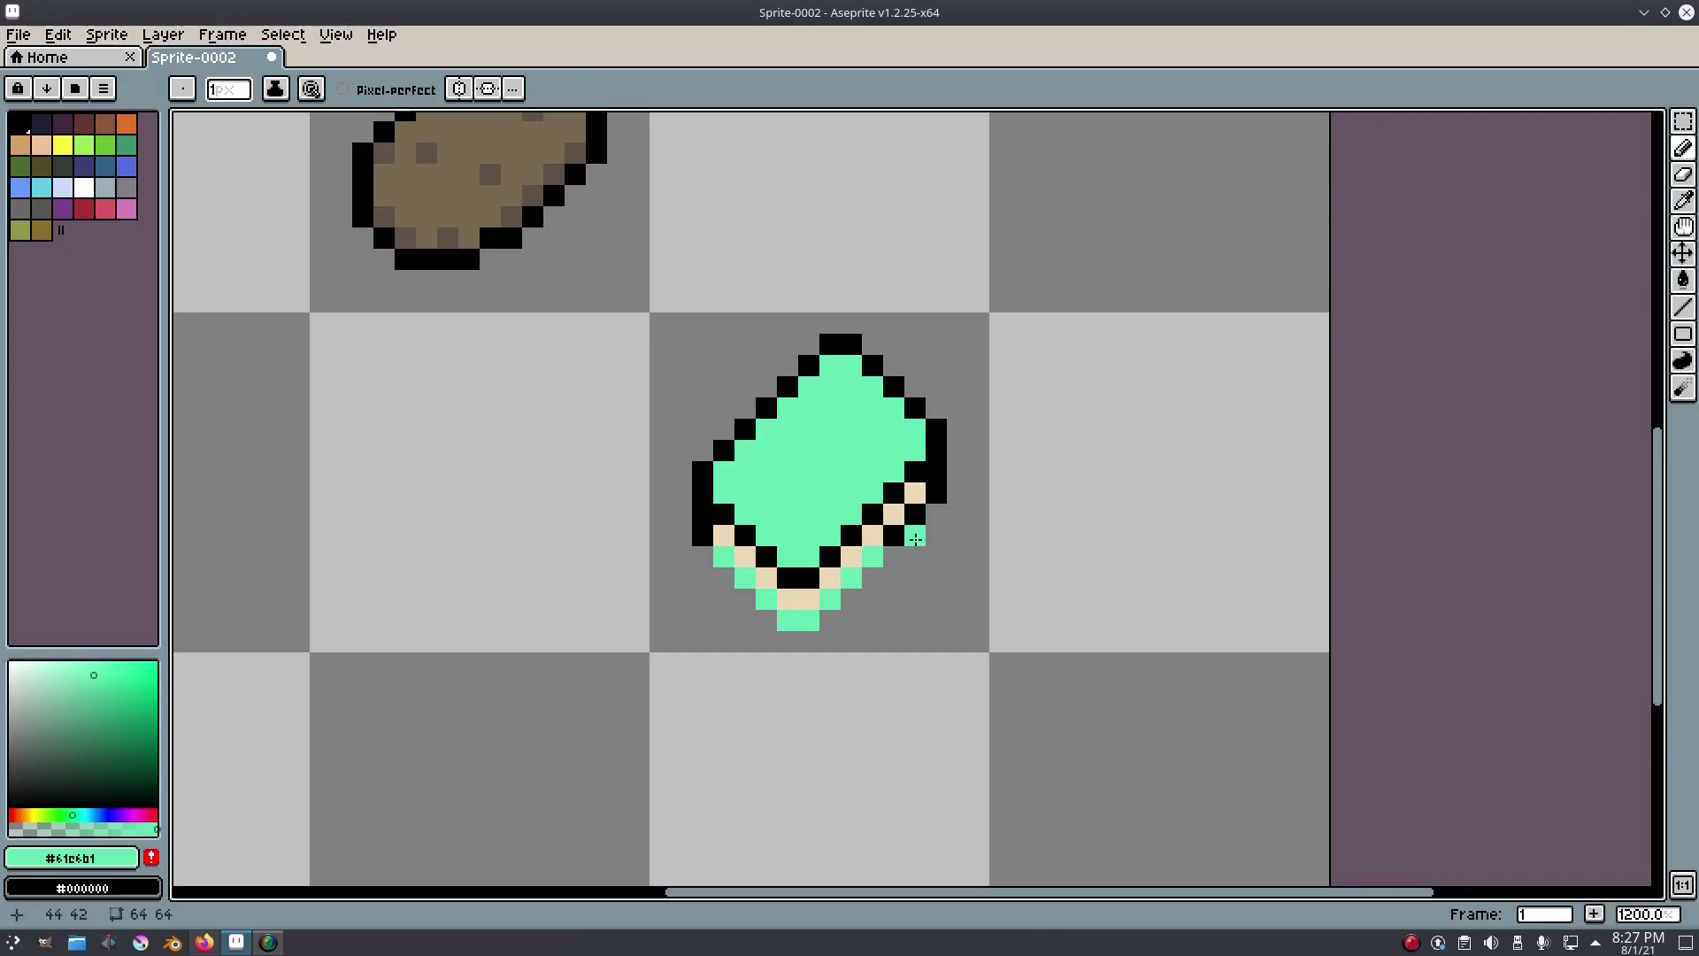
# Try drawing a new black outline one pixel outside the mint lower edge.
pyautogui.keyDown('alt'); pyautogui.click(937, 468); pyautogui.keyUp('alt')
pyautogui.click(915, 535)
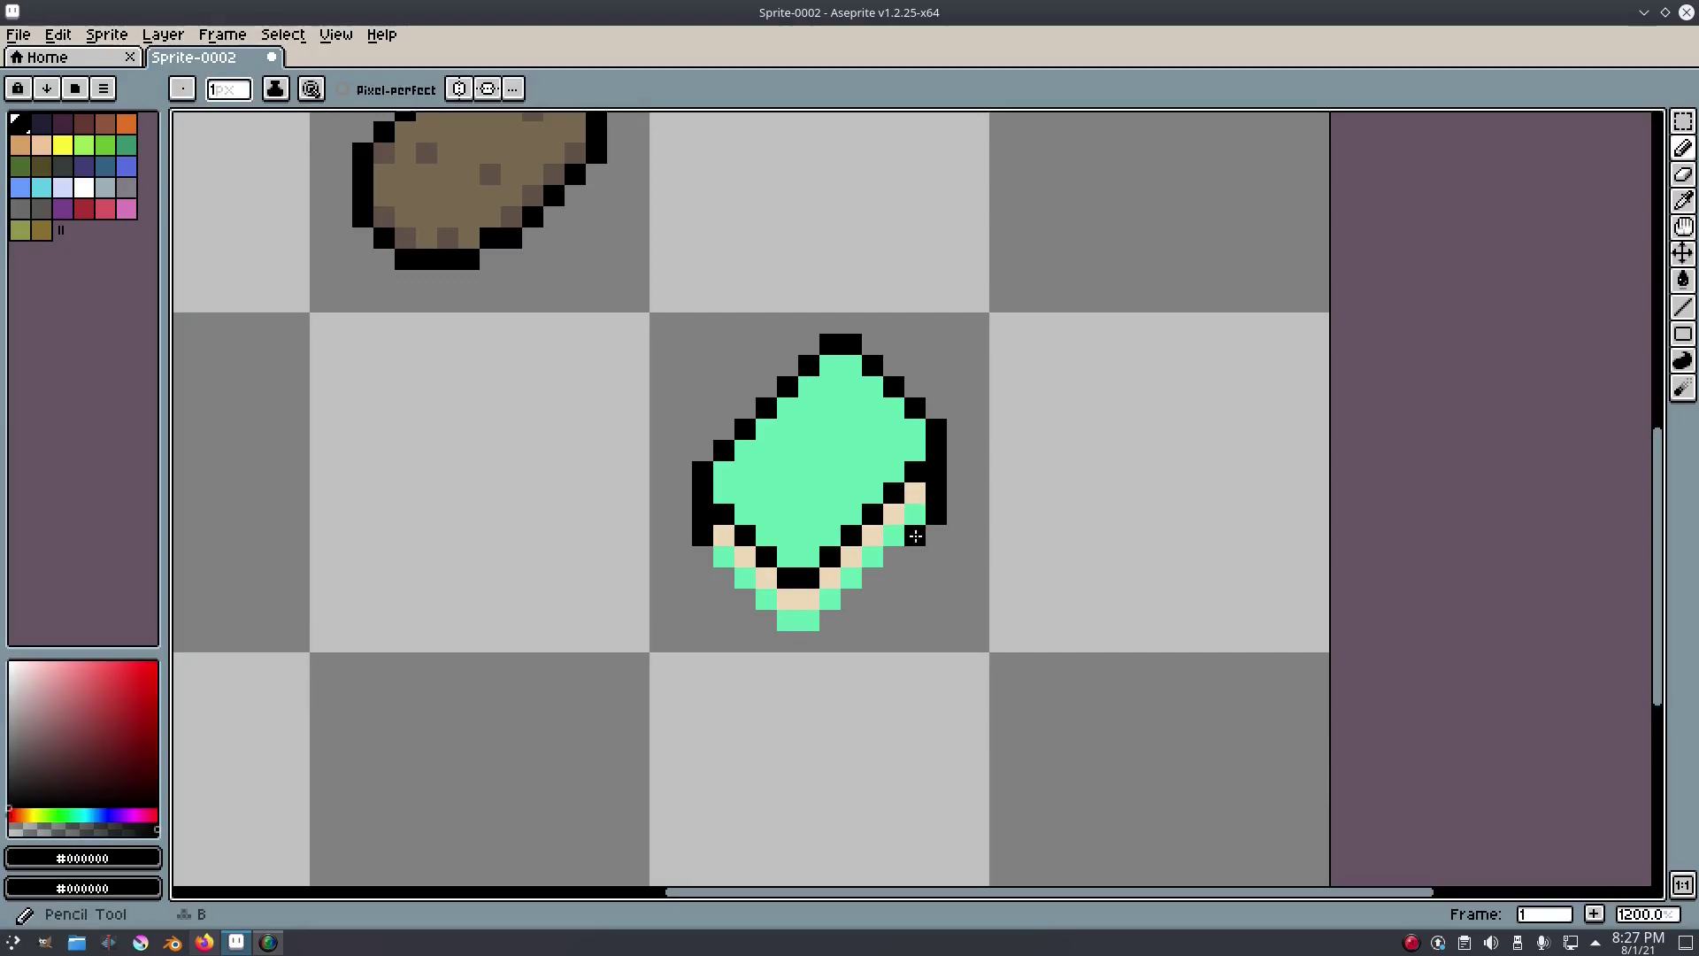
pyautogui.keyDown('shift'); pyautogui.click(830, 622); pyautogui.keyUp('shift')
pyautogui.keyDown('shift'); pyautogui.click(785, 640); pyautogui.keyUp('shift')
pyautogui.keyDown('shift'); pyautogui.click(765, 619); pyautogui.keyUp('shift')
pyautogui.scroll(-8, 918, 535)
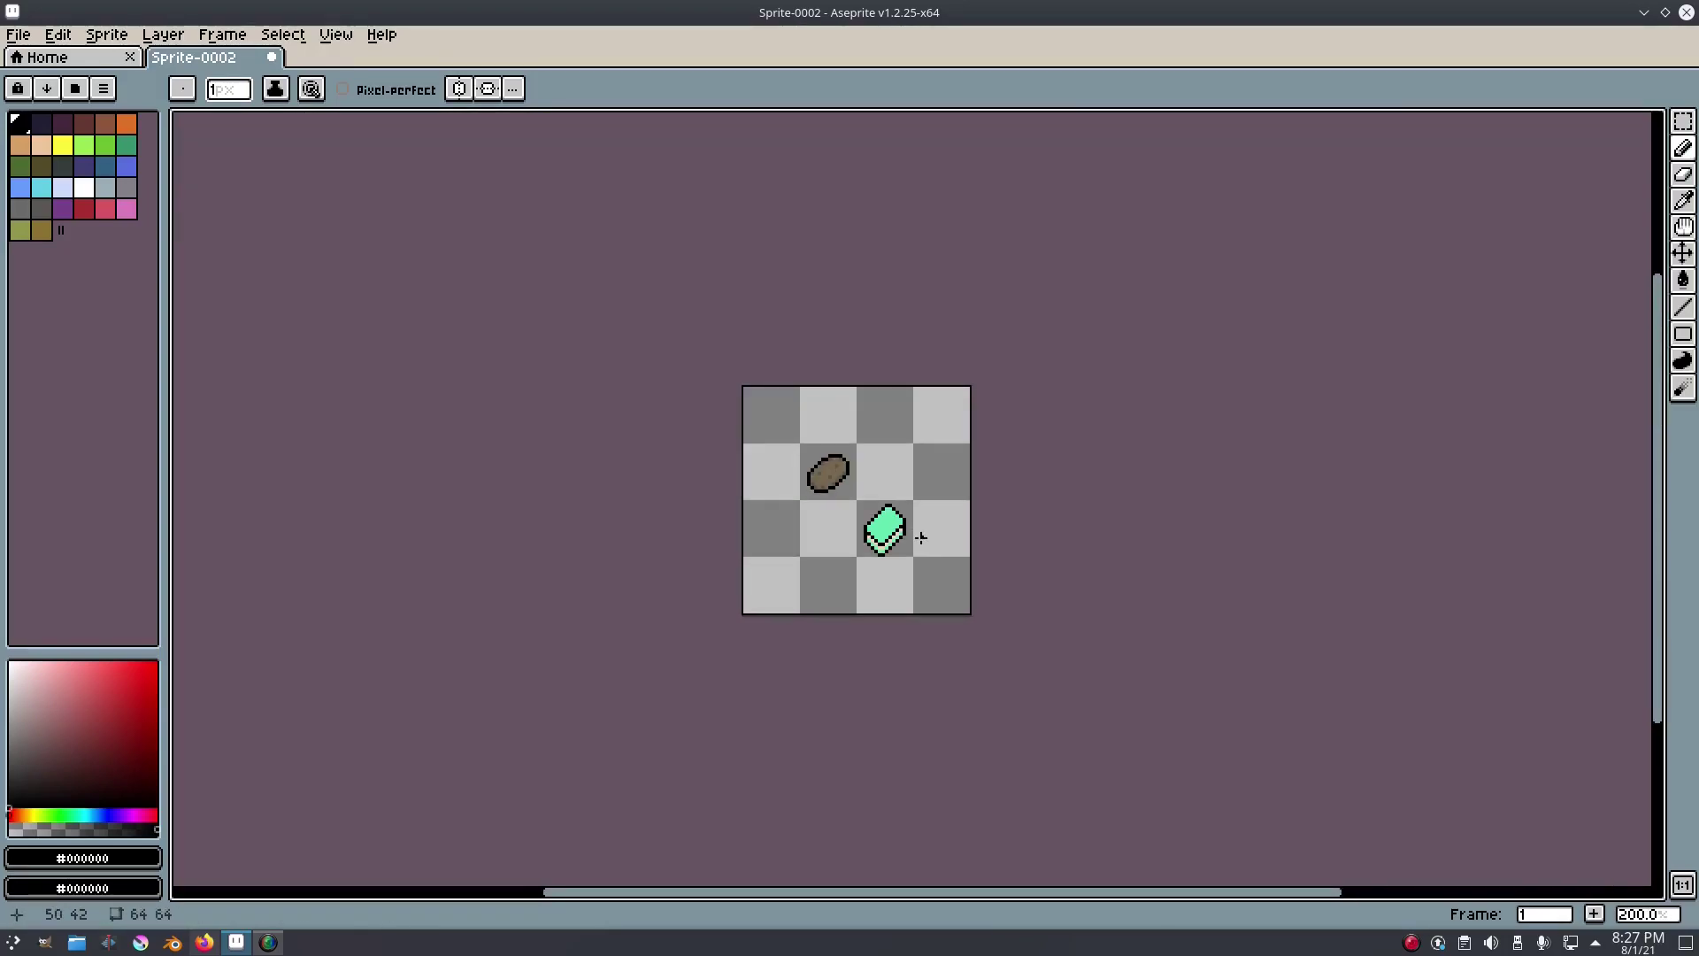
pyautogui.scroll(8, 921, 534)
pyautogui.scroll(-8, 1001, 508)
pyautogui.scroll(2, 1016, 508)
# Undo the new outer outline and the mint recolouring of the block's lower edge.
pyautogui.hotkey('ctrl', 'z')
pyautogui.hotkey('ctrl', 'z')
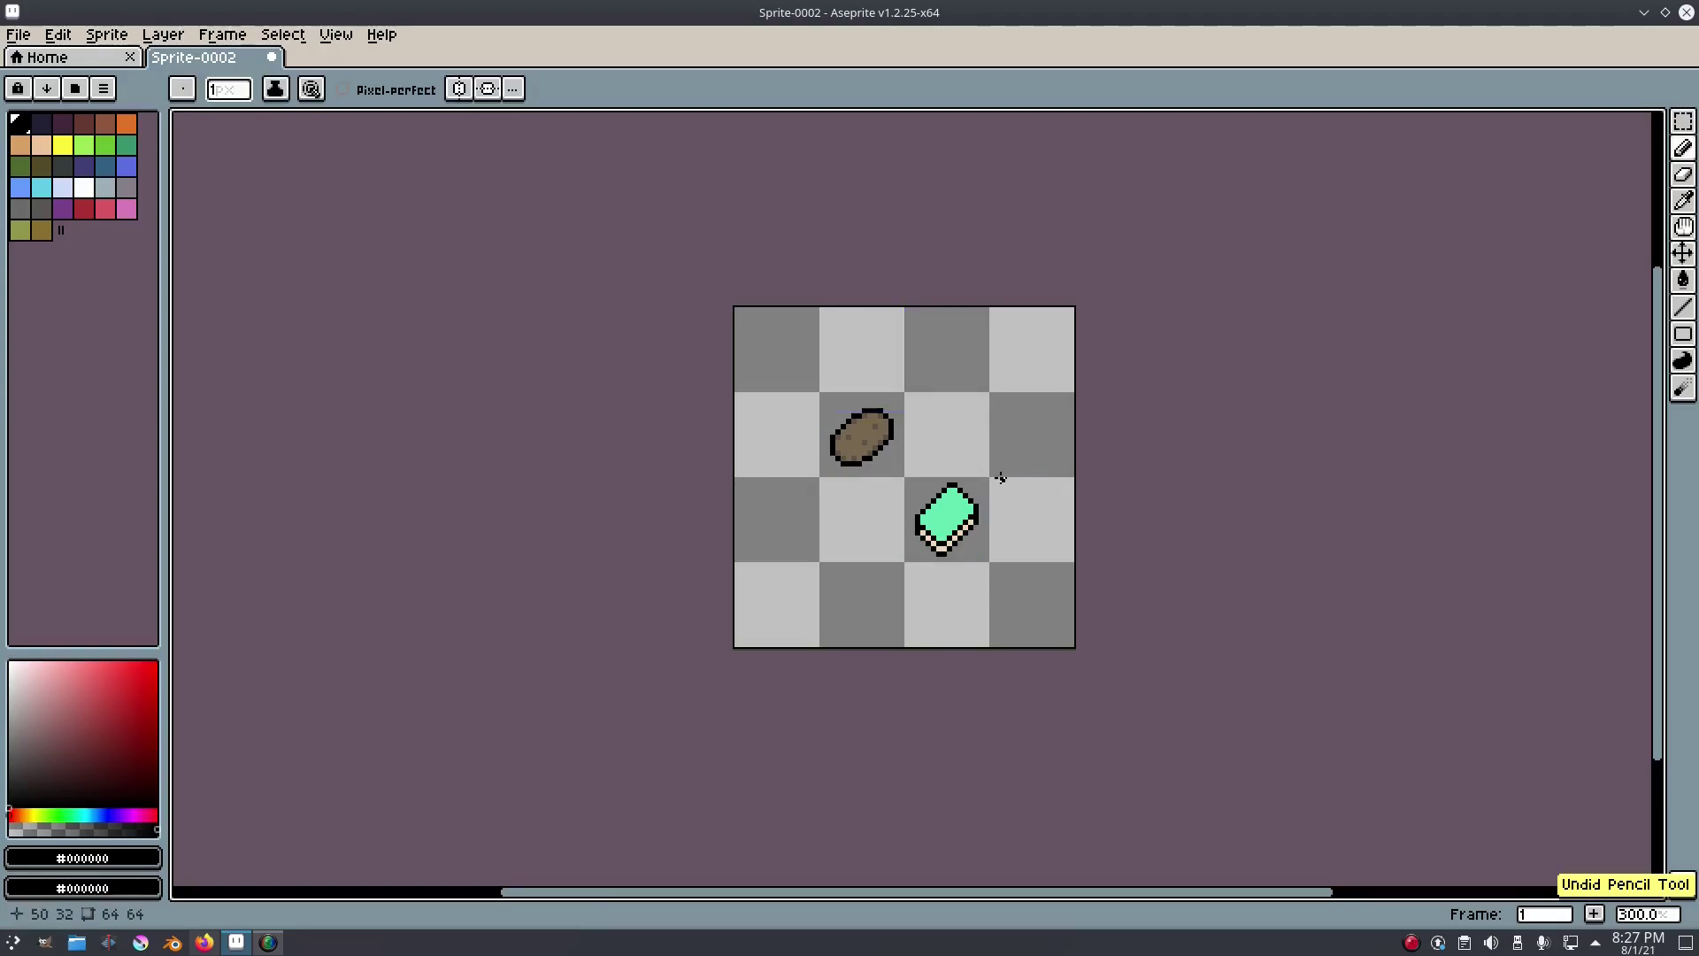
pyautogui.scroll(-2, 1006, 469)
pyautogui.scroll(1, 1009, 468)
pyautogui.scroll(8, 1016, 471)
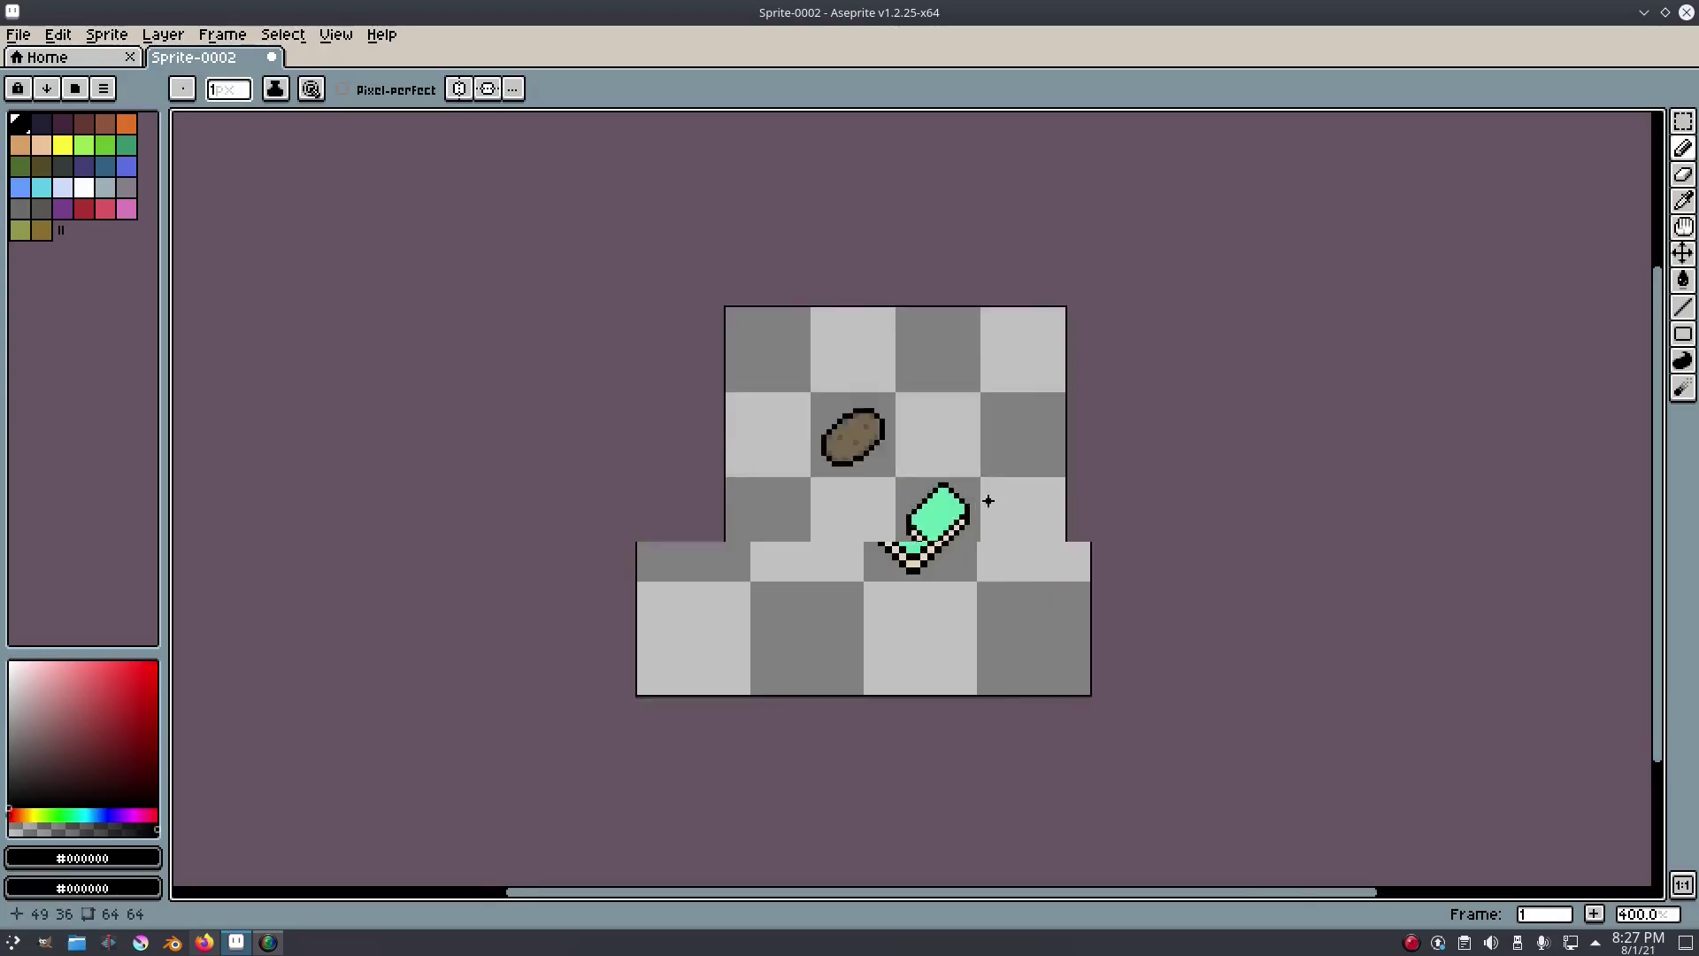
pyautogui.scroll(1, 920, 719)
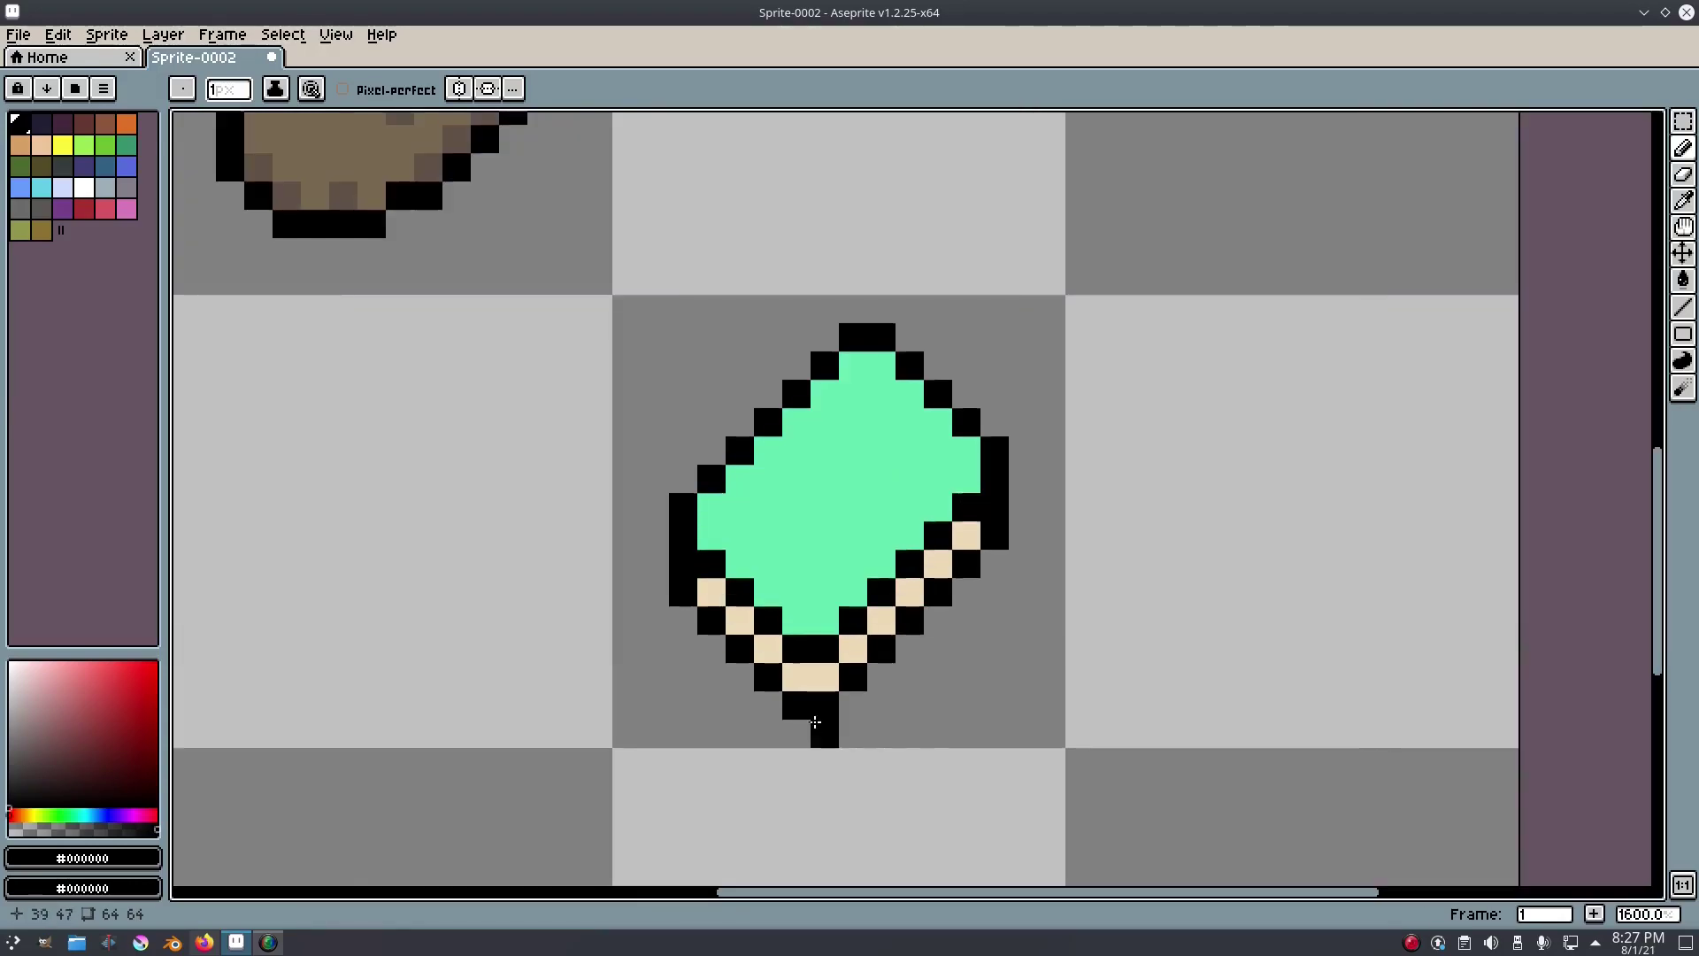
# Refill the block's top face with a duller mint green, HSV 156, 51, 84.
pyautogui.moveTo(702, 500); pyautogui.dragTo(784, 484)
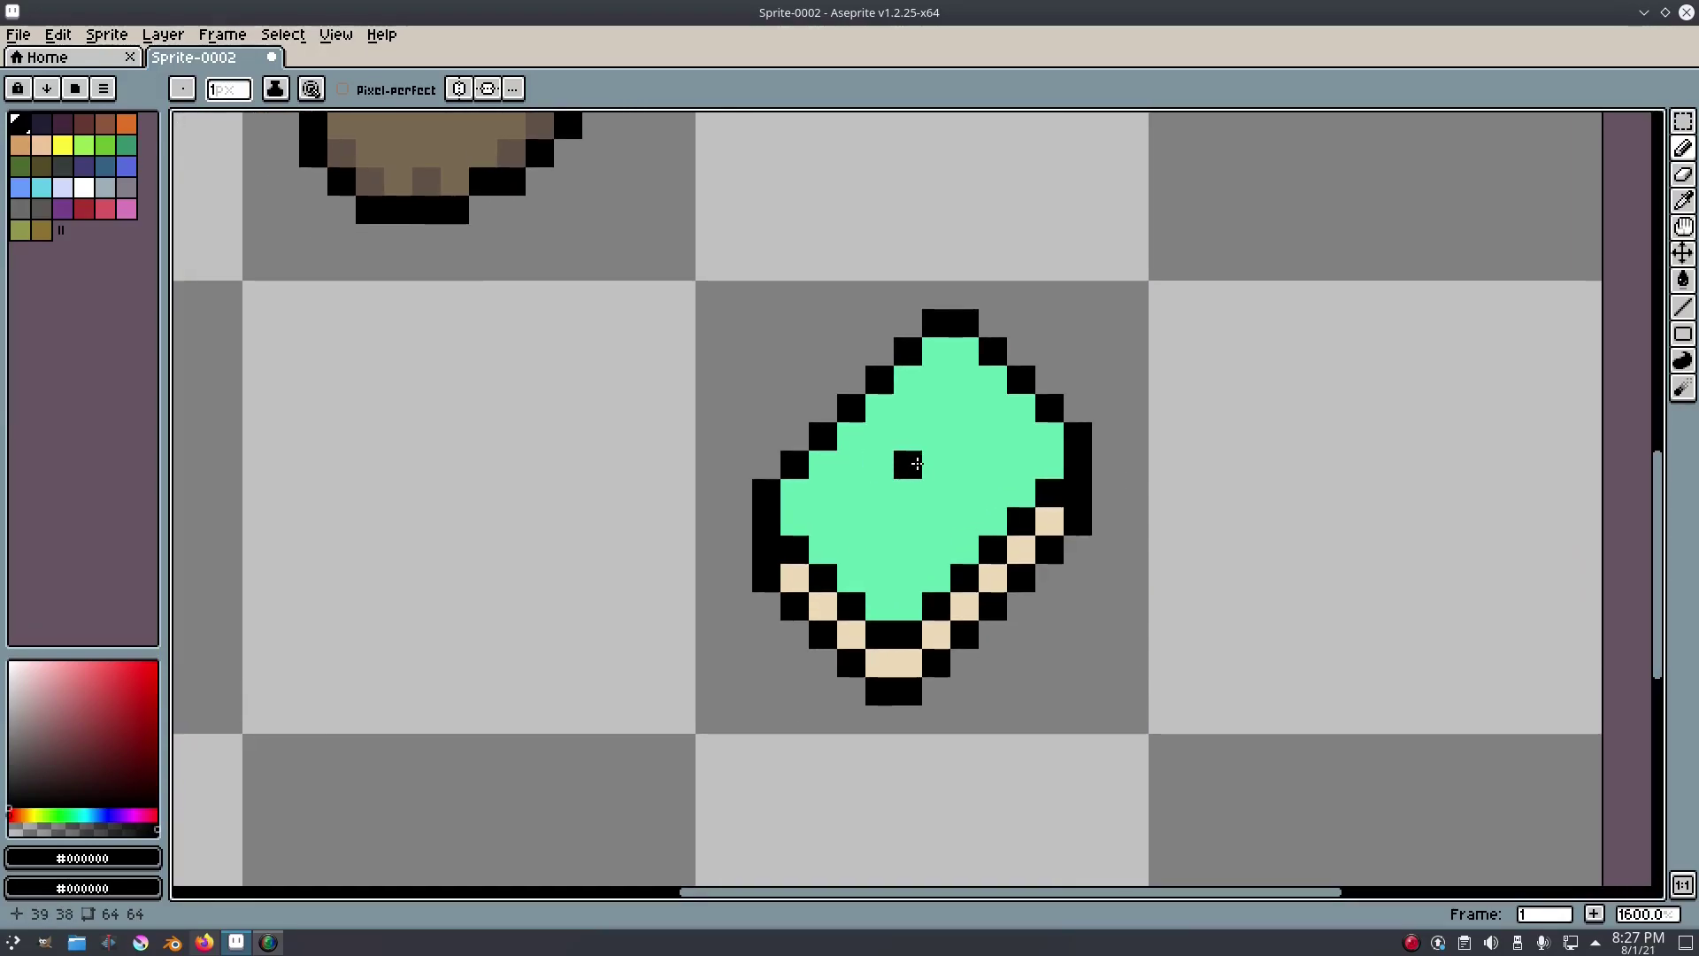
pyautogui.press('i')
pyautogui.click(899, 475)
pyautogui.moveTo(94, 682); pyautogui.dragTo(80, 692)
pyautogui.click(85, 684)
pyautogui.press('g')
pyautogui.click(937, 461)
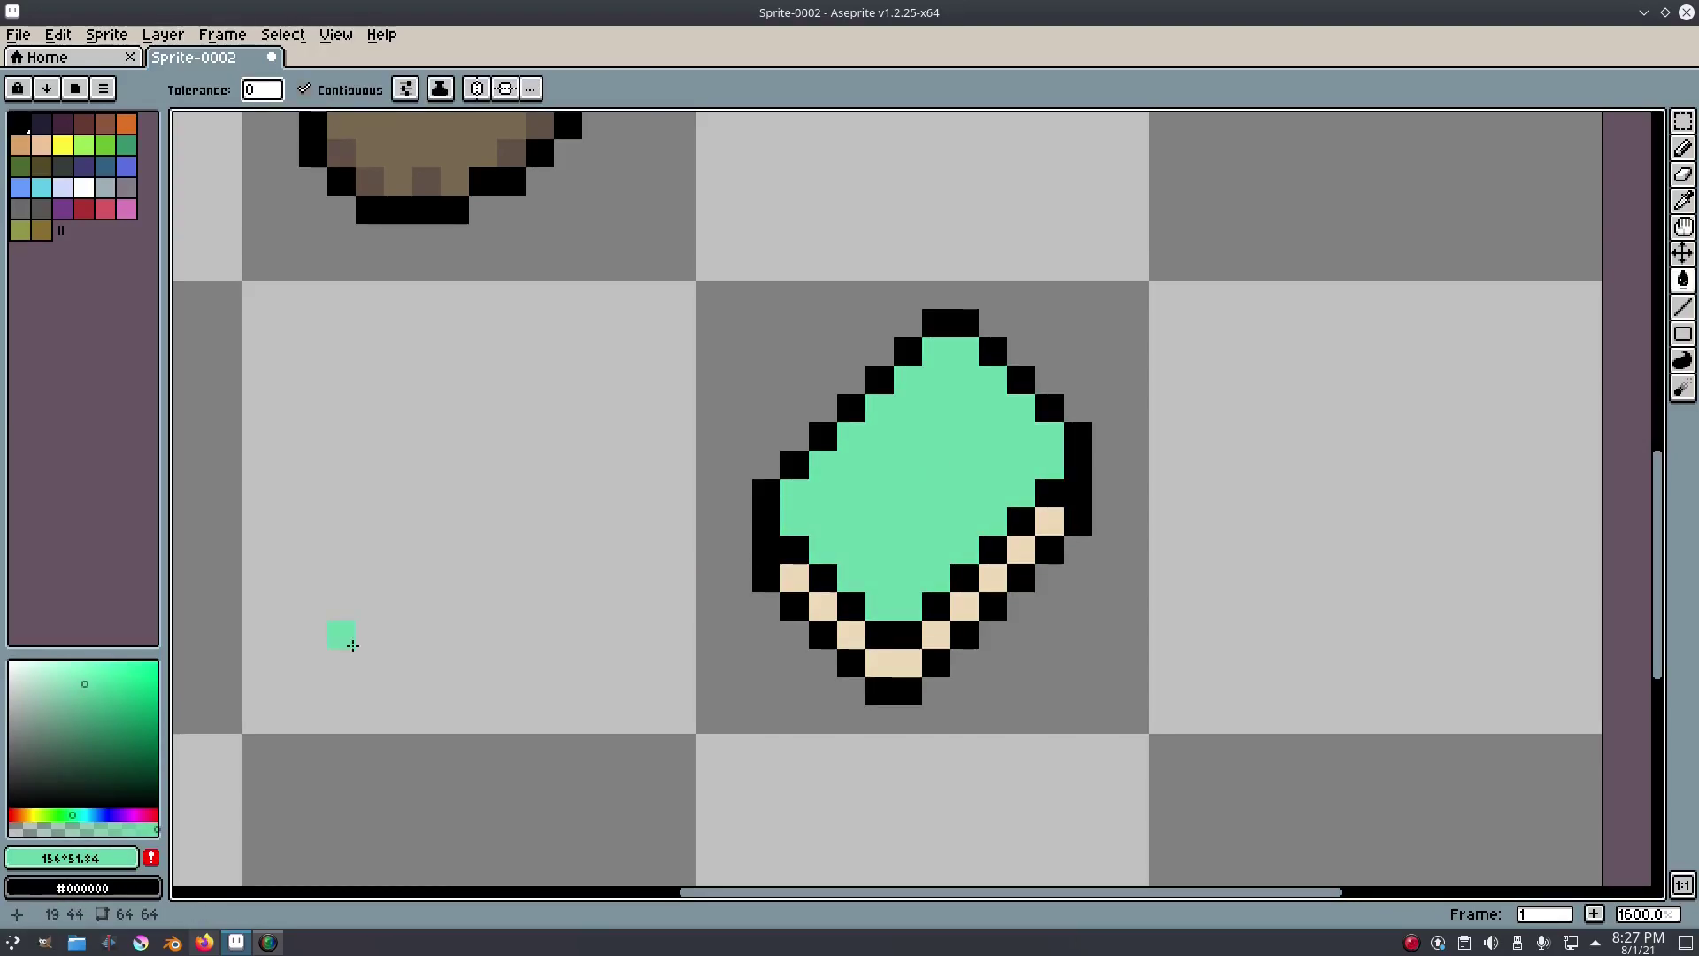
# Paint an orange stripe, HSV 17, 68, 90, diagonally across the block's top face from its upper-left edge to its lower-right edge.
pyautogui.moveTo(484, 500); pyautogui.dragTo(496, 512)
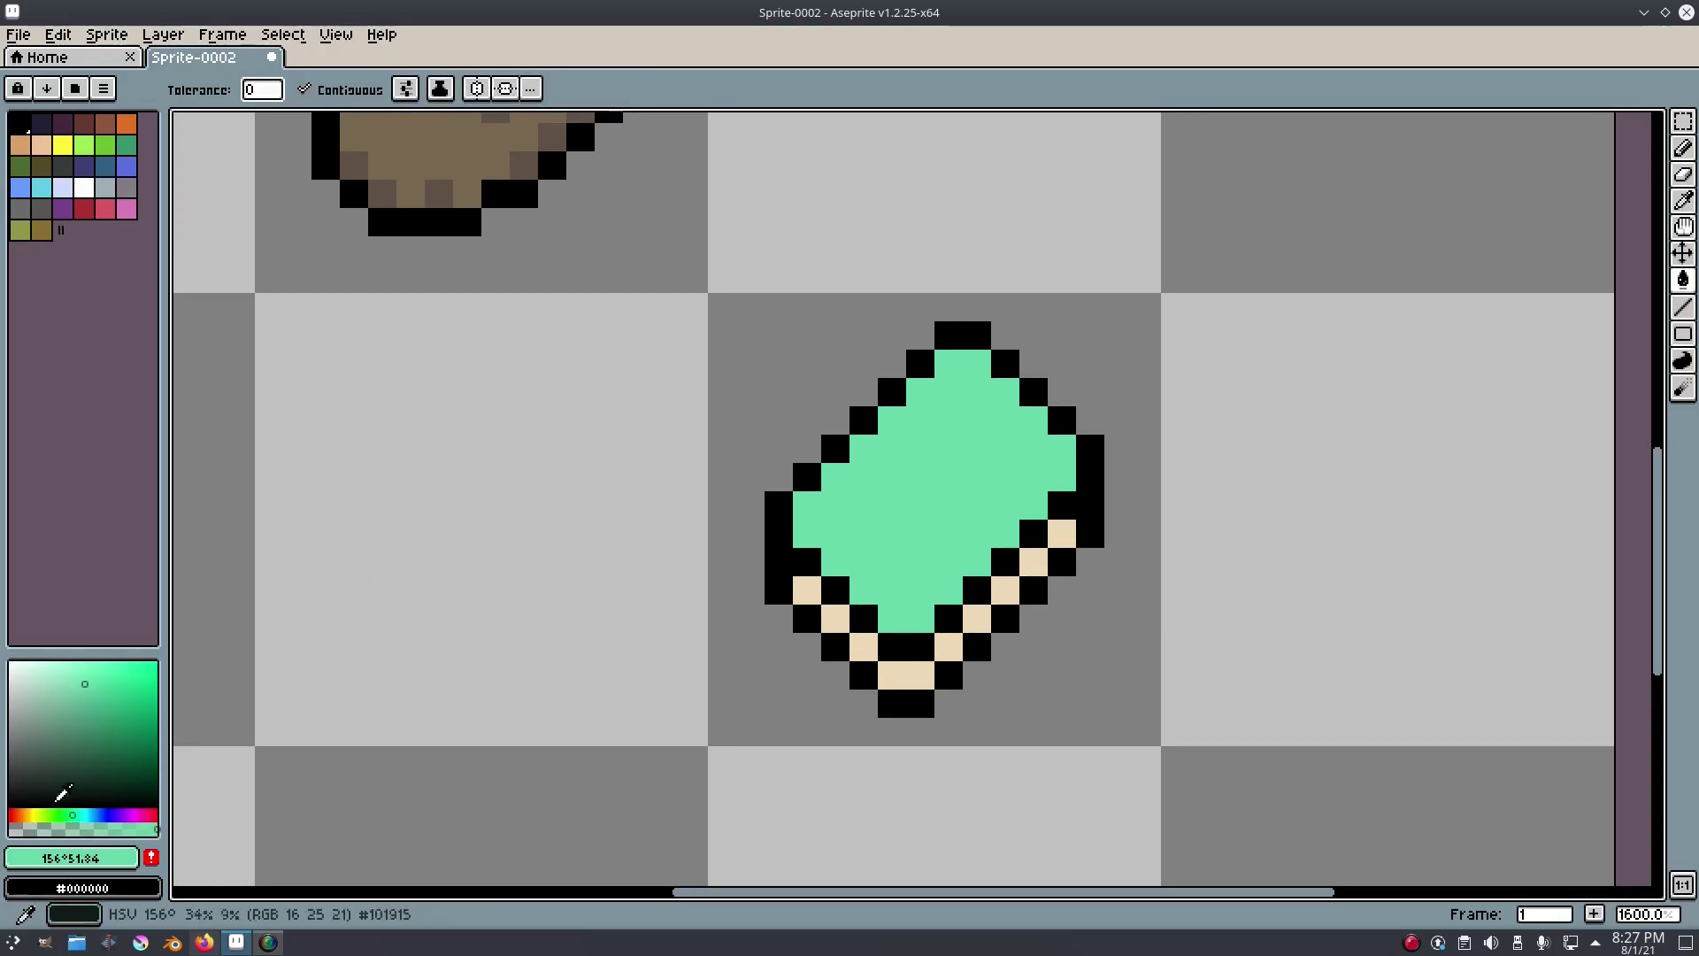
pyautogui.click(18, 812)
pyautogui.moveTo(62, 761)
pyautogui.mouseDown()
pyautogui.moveTo(133, 687)
pyautogui.moveTo(111, 684)
pyautogui.mouseUp()
pyautogui.press('b')
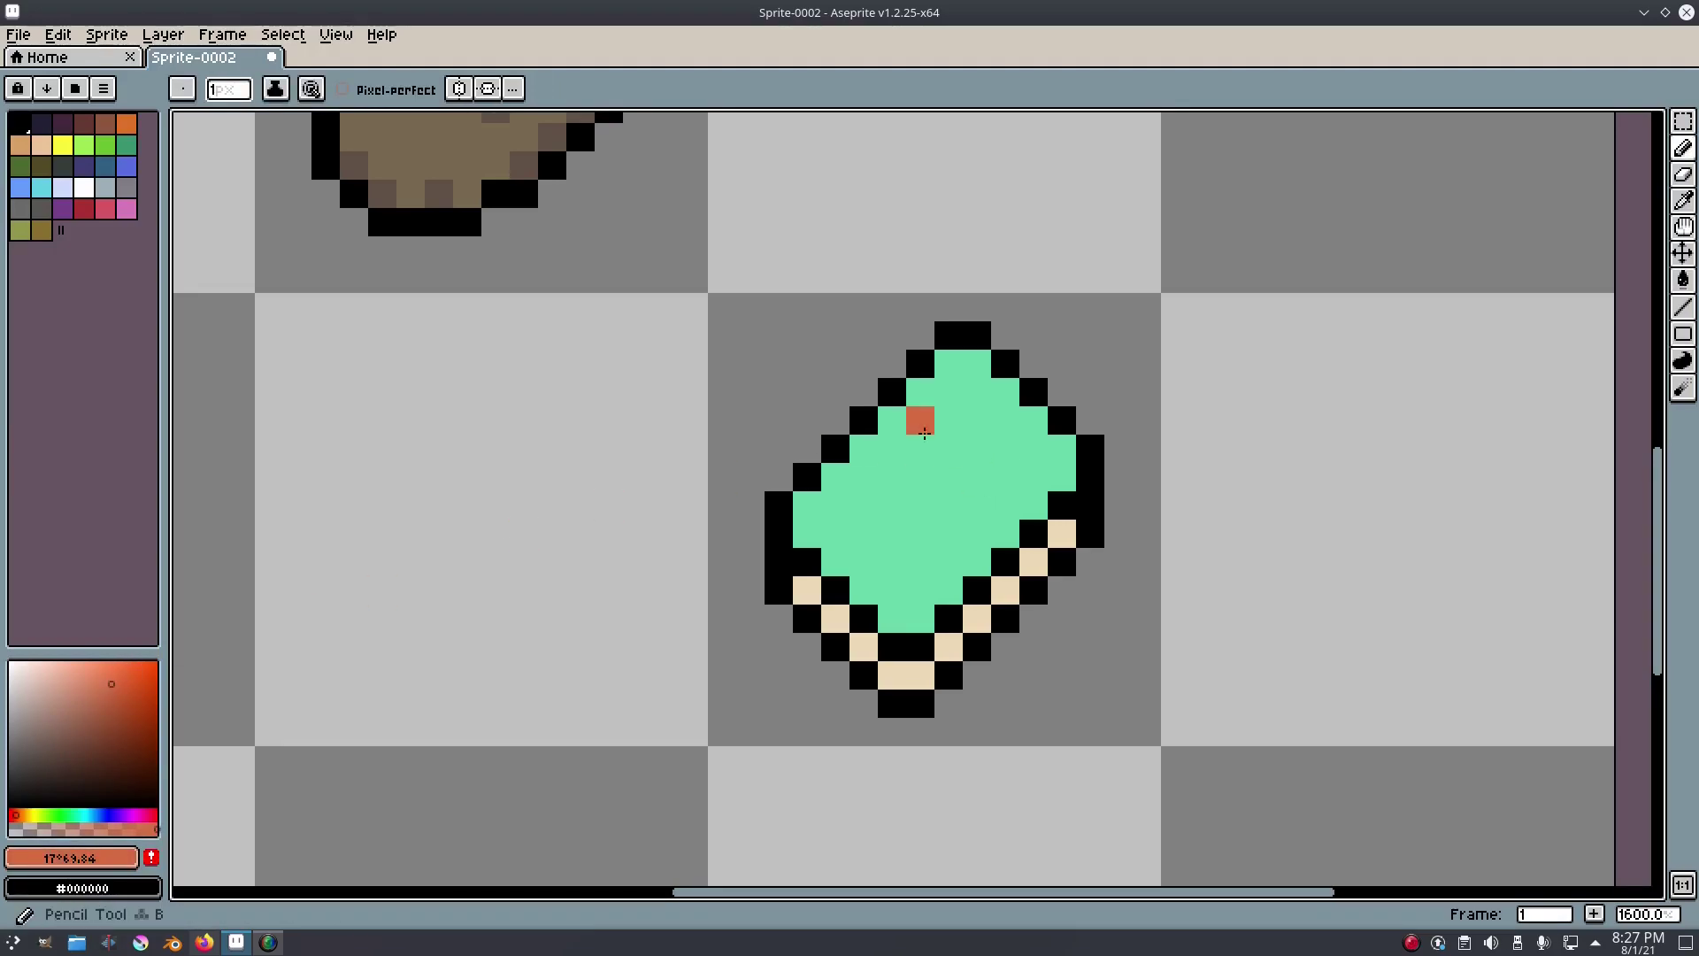
pyautogui.click(110, 675)
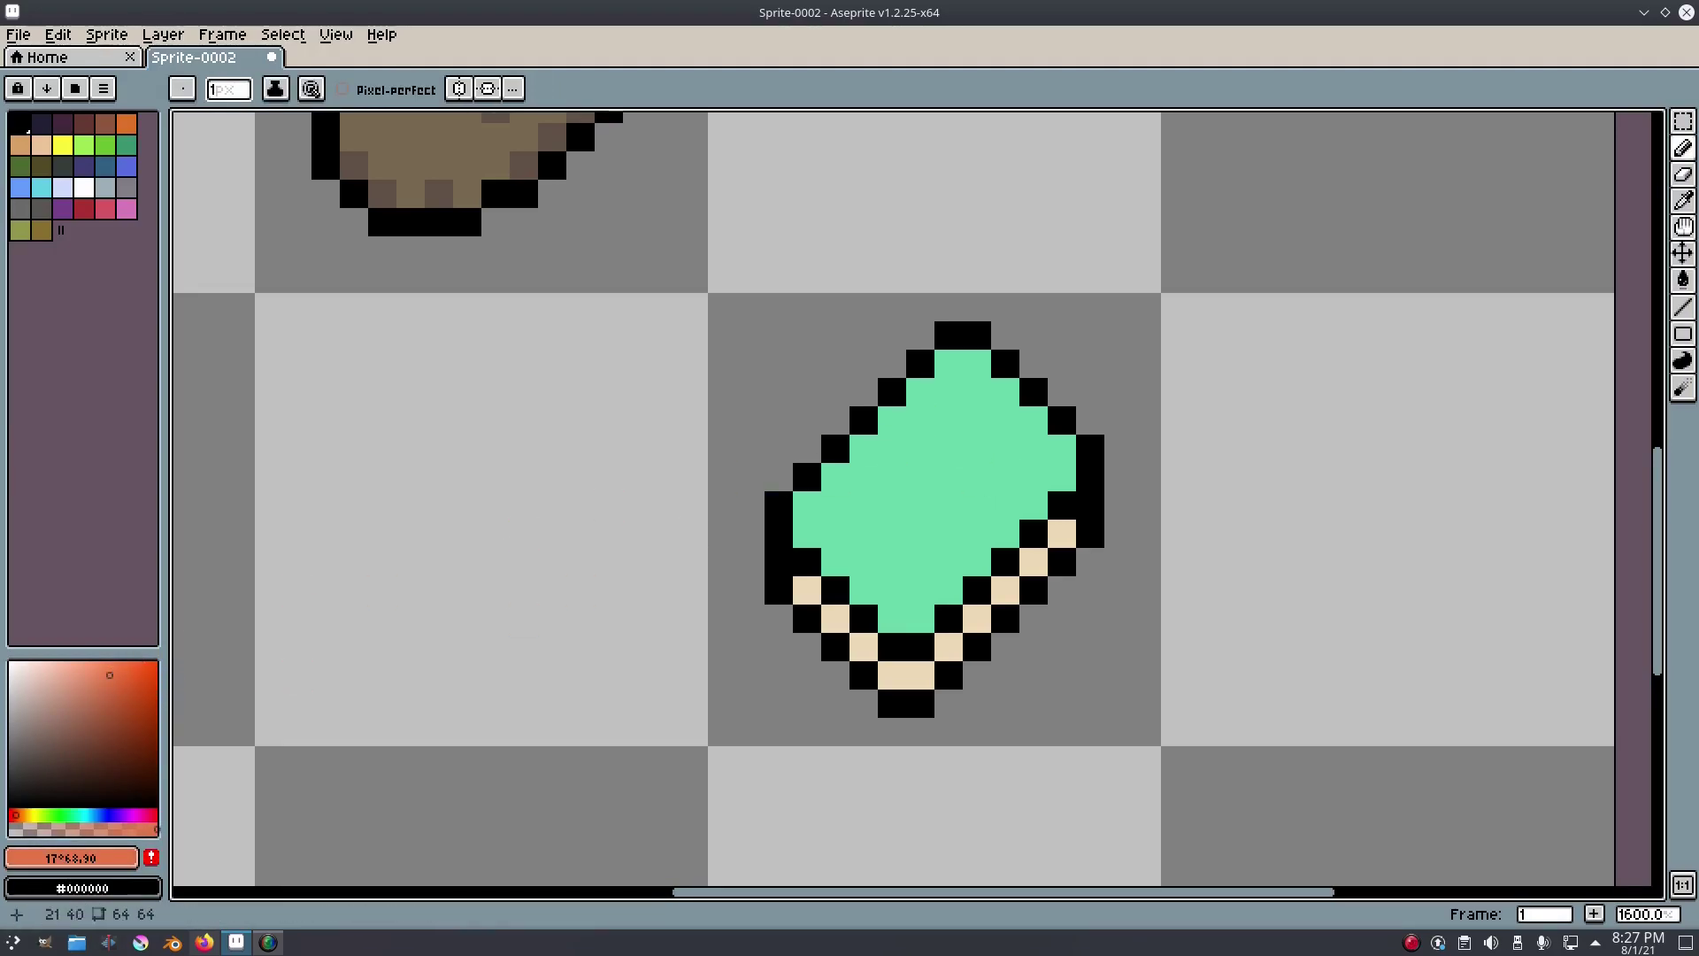
pyautogui.click(892, 423)
pyautogui.keyDown('shift'); pyautogui.click(1001, 534); pyautogui.keyUp('shift')
pyautogui.click(885, 443)
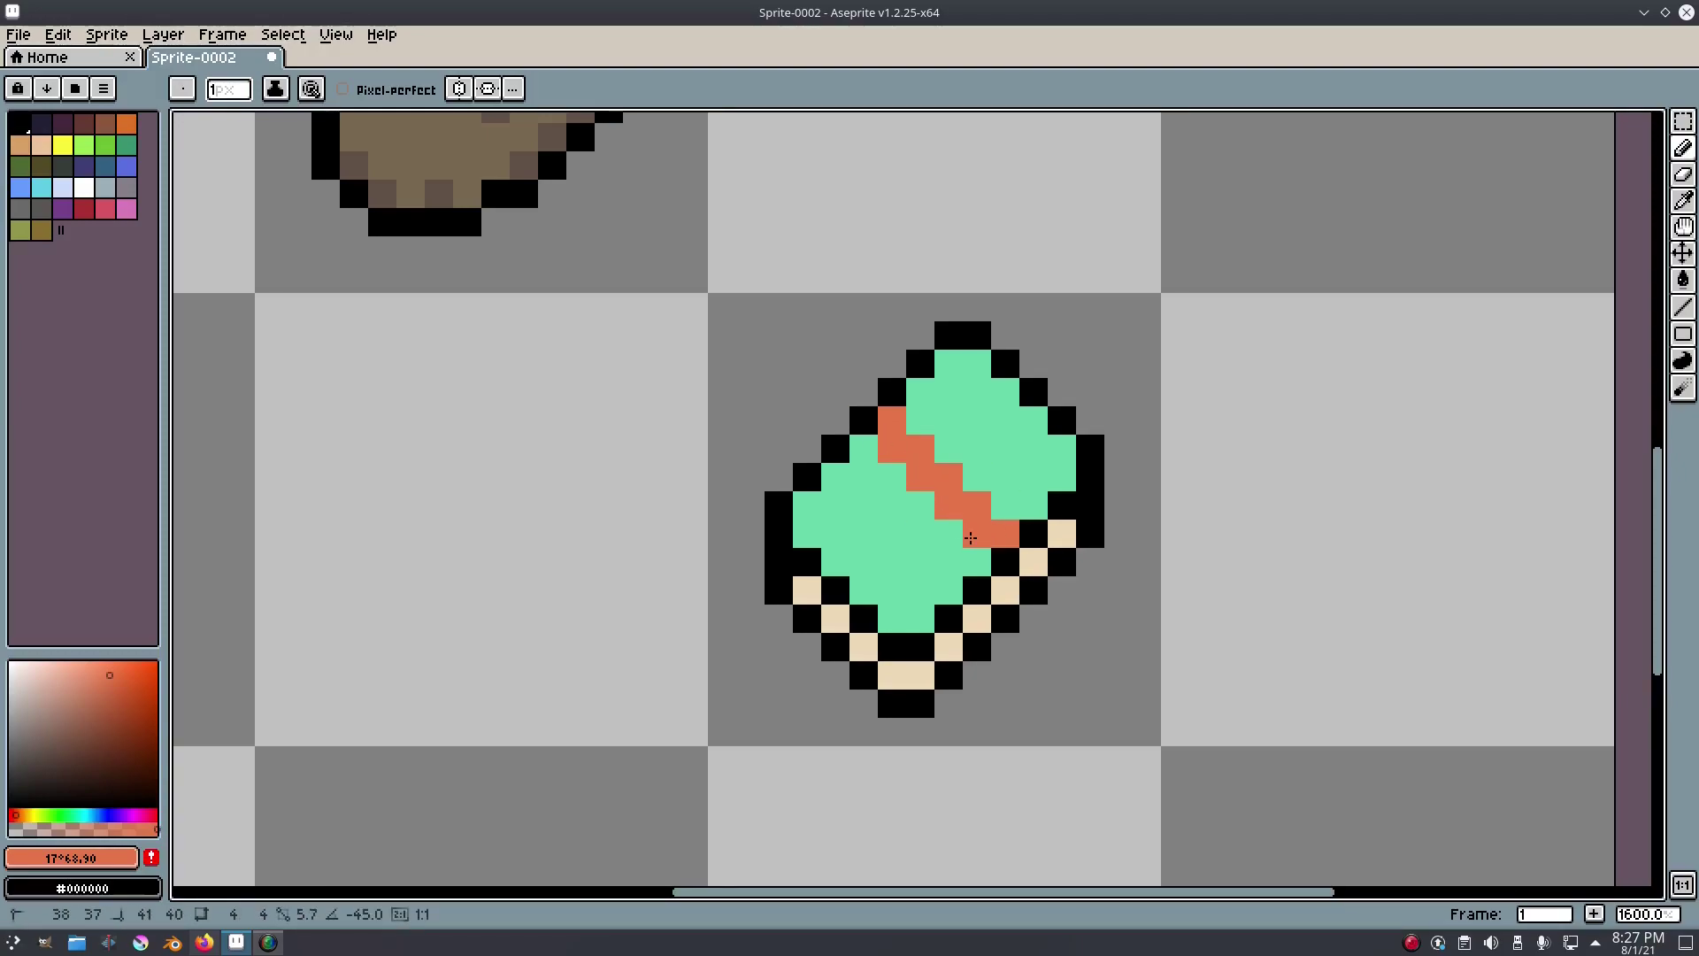
pyautogui.click(869, 452)
pyautogui.keyDown('shift'); pyautogui.click(970, 558); pyautogui.keyUp('shift')
pyautogui.scroll(-5, 1029, 529)
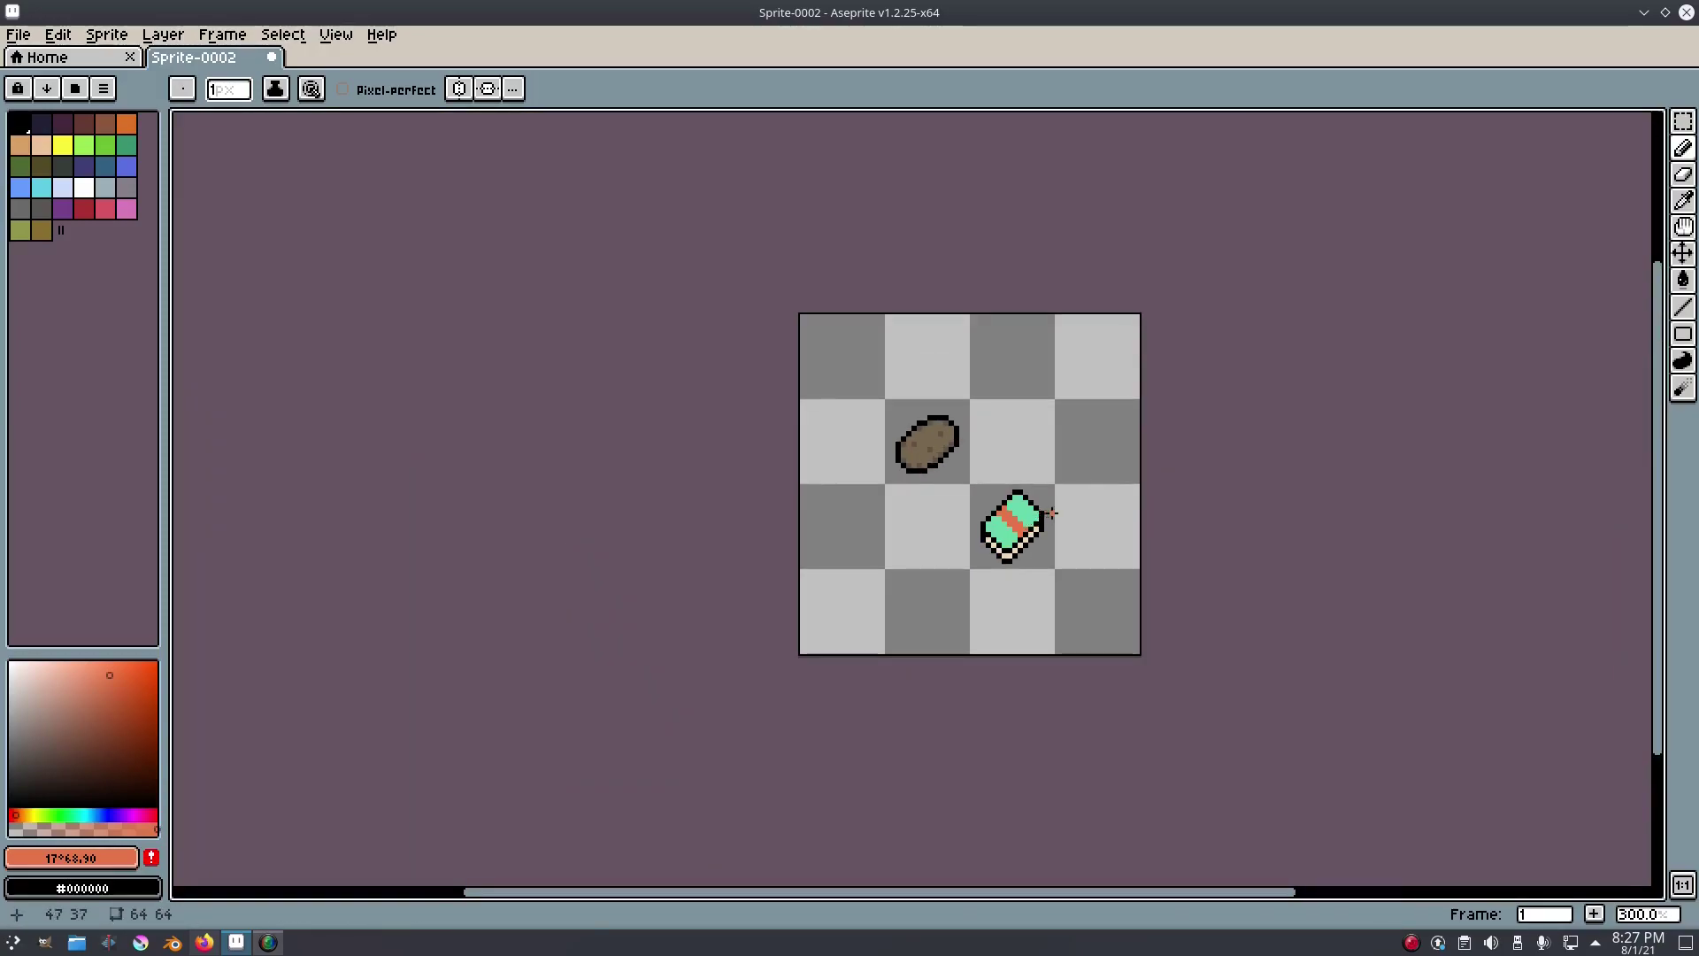
# Undo the stripe's last lower-left line and add a diagonal orange line along its upper-right side instead.
pyautogui.scroll(5, 1025, 525)
pyautogui.hotkey('ctrl', 'z')
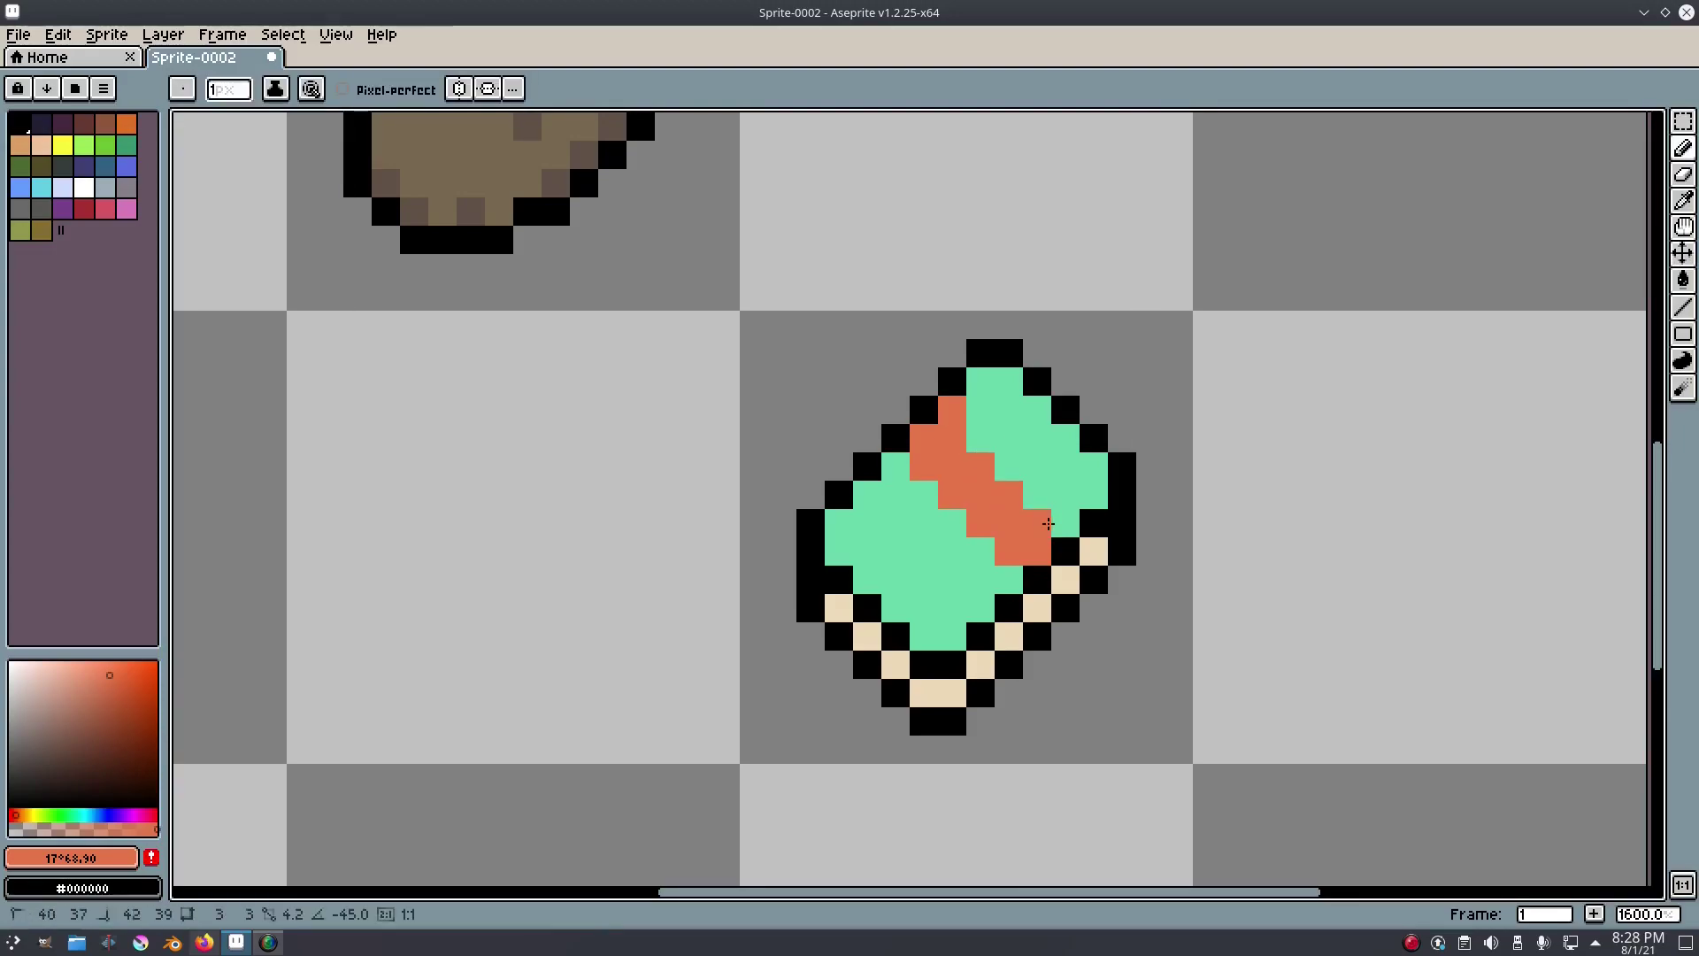
pyautogui.click(976, 431)
pyautogui.keyDown('shift'); pyautogui.click(1065, 521); pyautogui.keyUp('shift')
pyautogui.scroll(-6, 1117, 515)
pyautogui.scroll(6, 1119, 518)
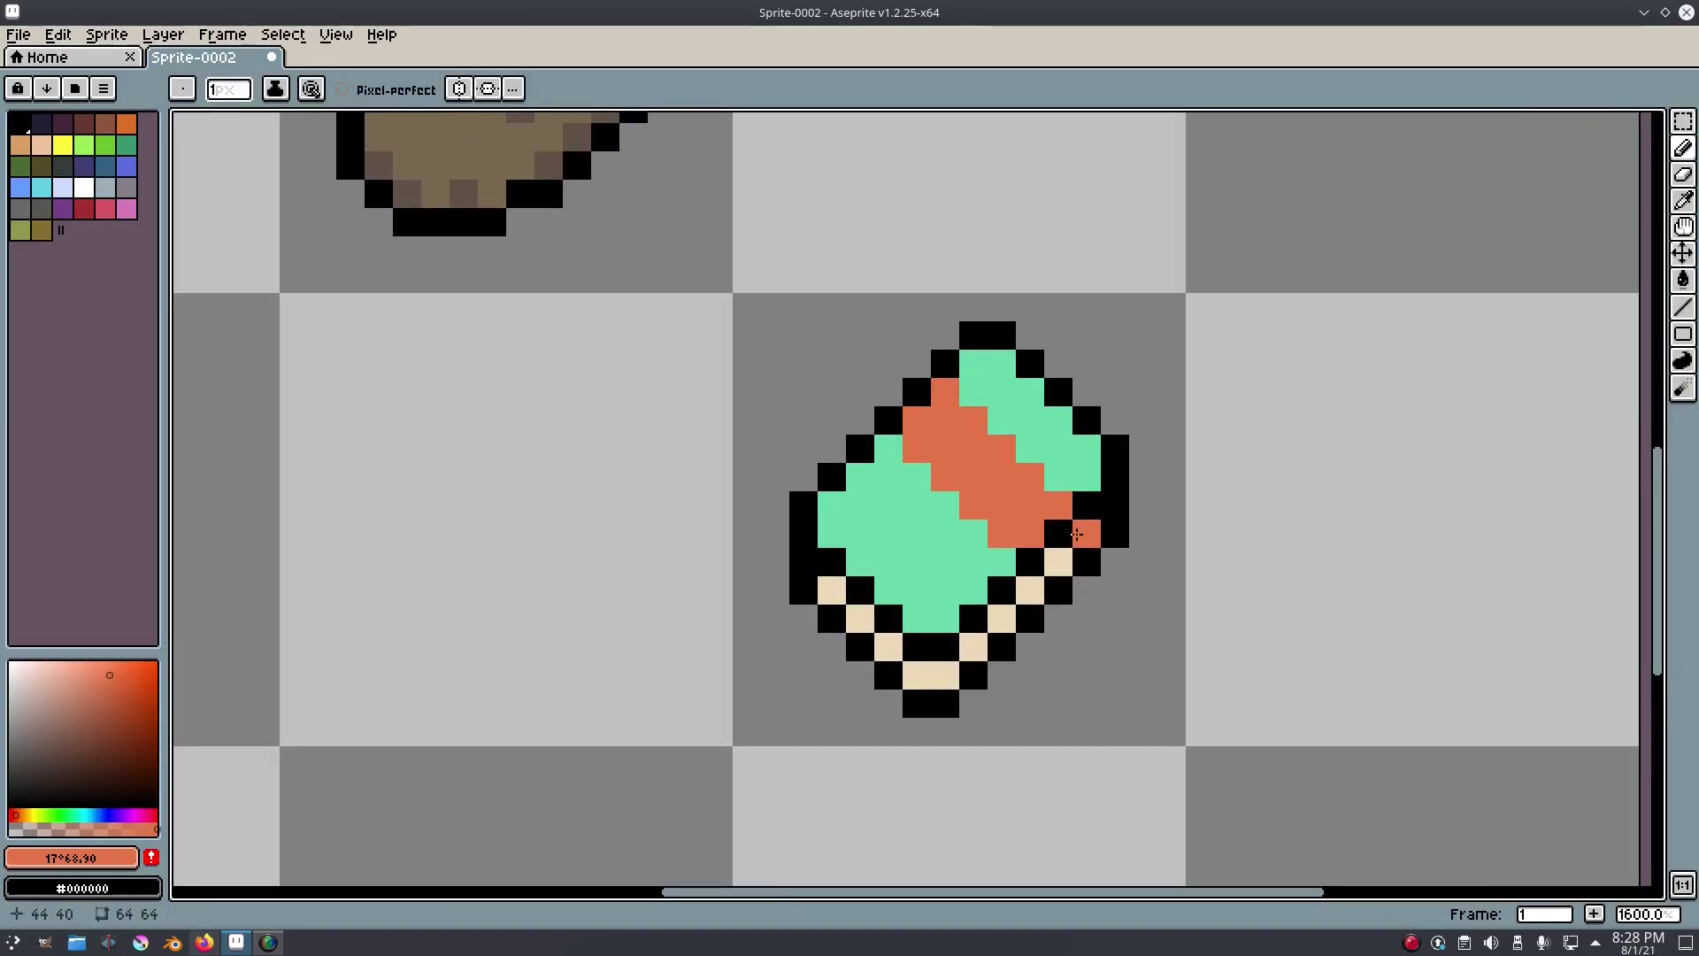
# Set the colour to dark red, #be5847, and try it on a cream side pixel below the orange stripe.
pyautogui.scroll(1, 1074, 531)
pyautogui.rightClick(708, 681)
pyautogui.click(105, 697)
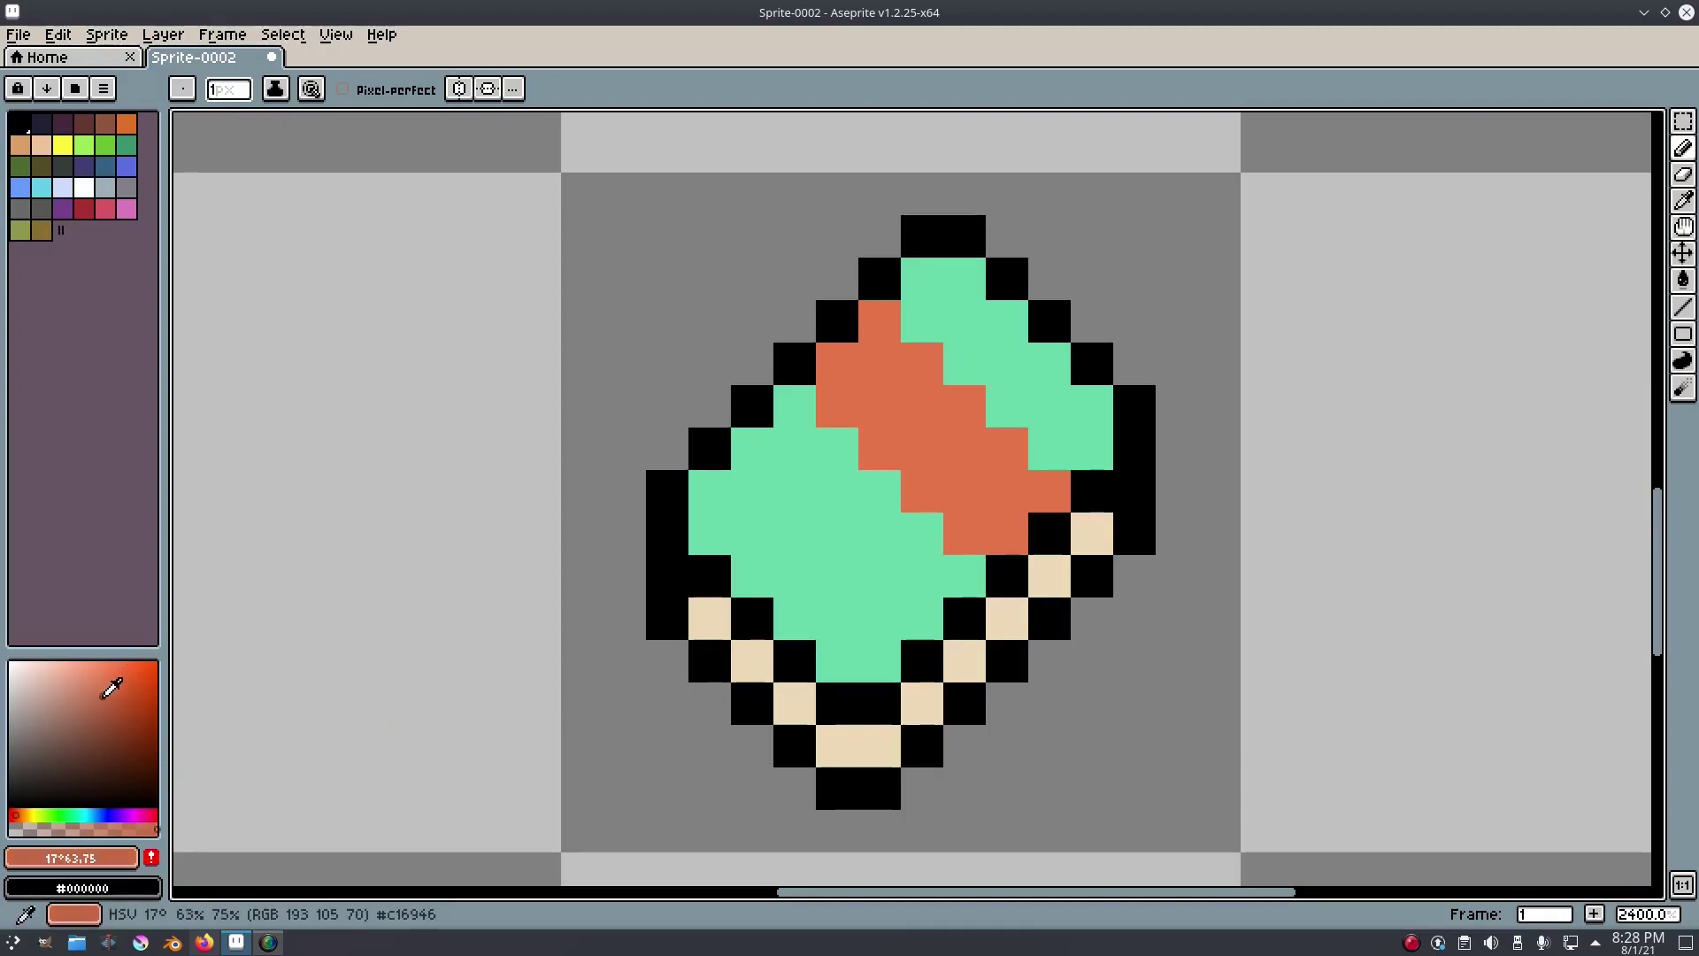
pyautogui.click(12, 815)
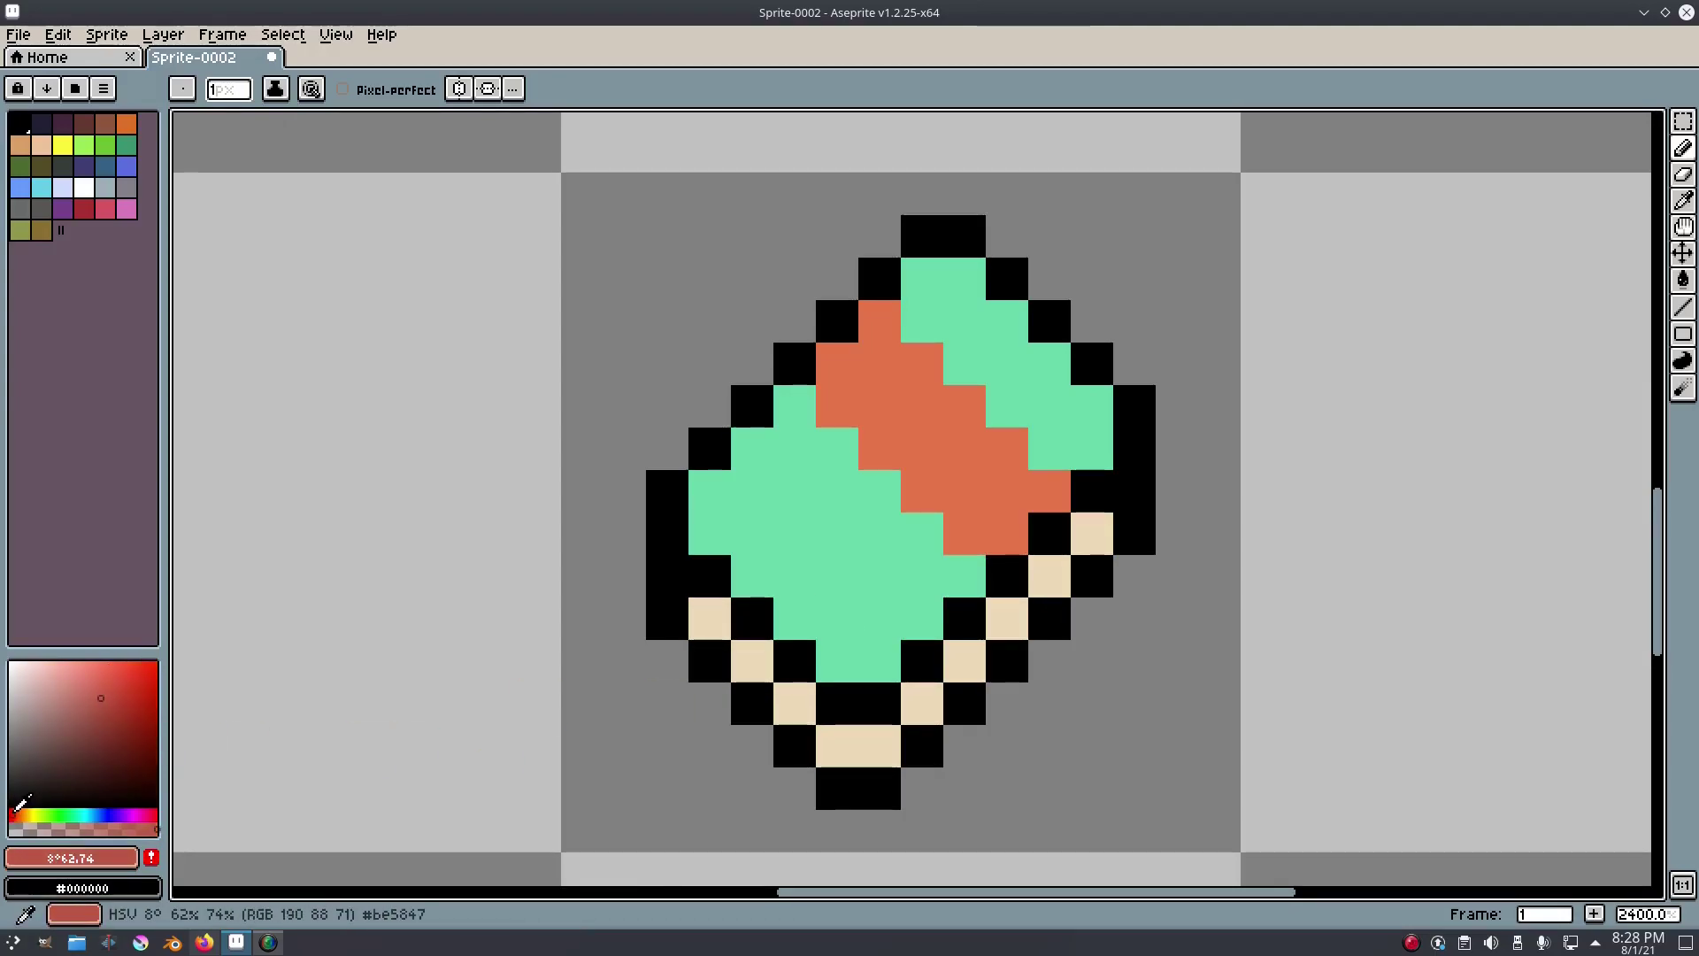
pyautogui.click(971, 573)
pyautogui.click(1049, 575)
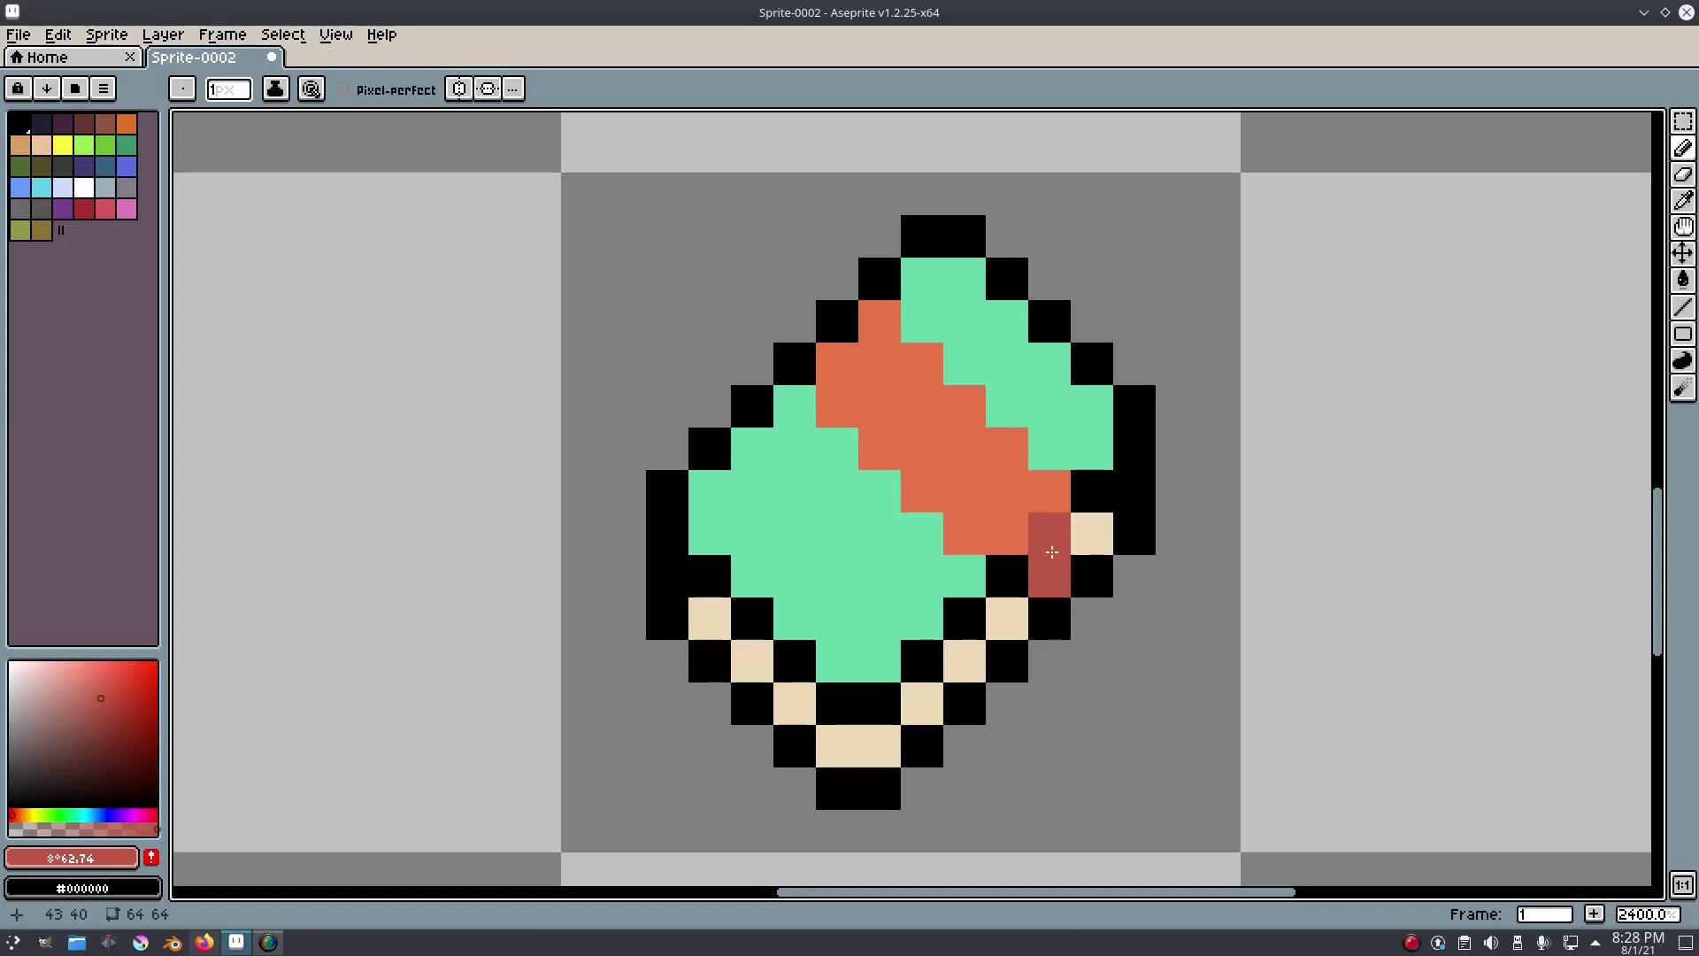
# Paint the two cream side pixels directly beneath the orange stripe's end in dark red.
pyautogui.scroll(-10, 1211, 561)
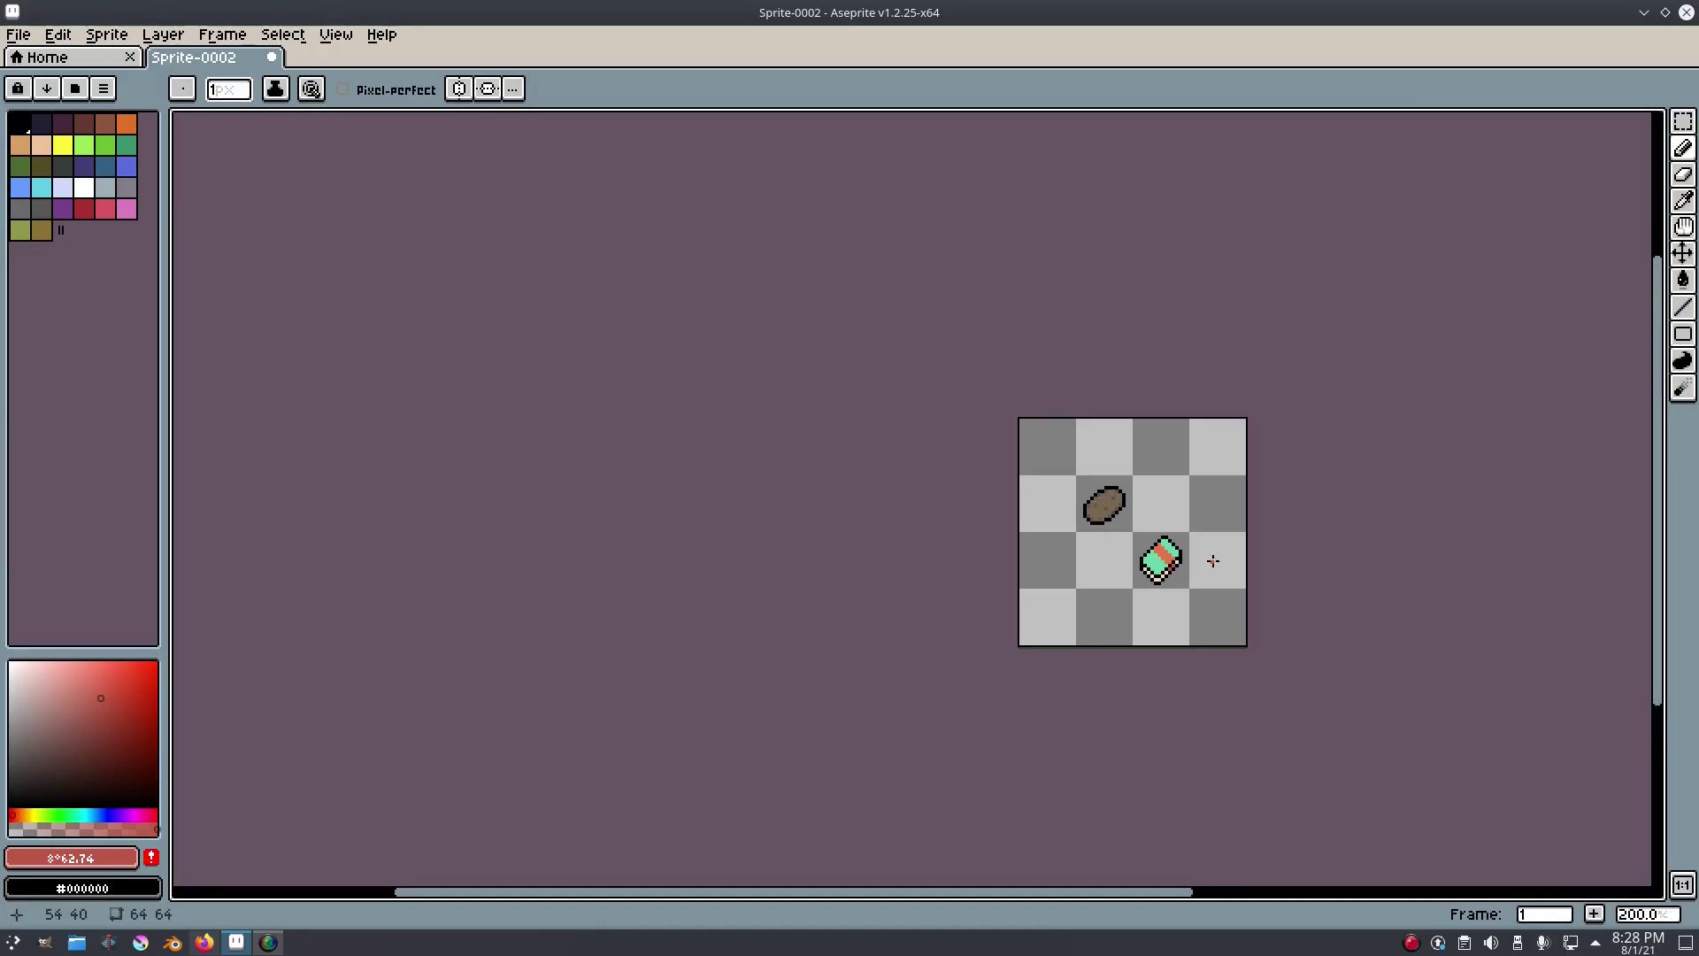
pyautogui.scroll(11, 1212, 561)
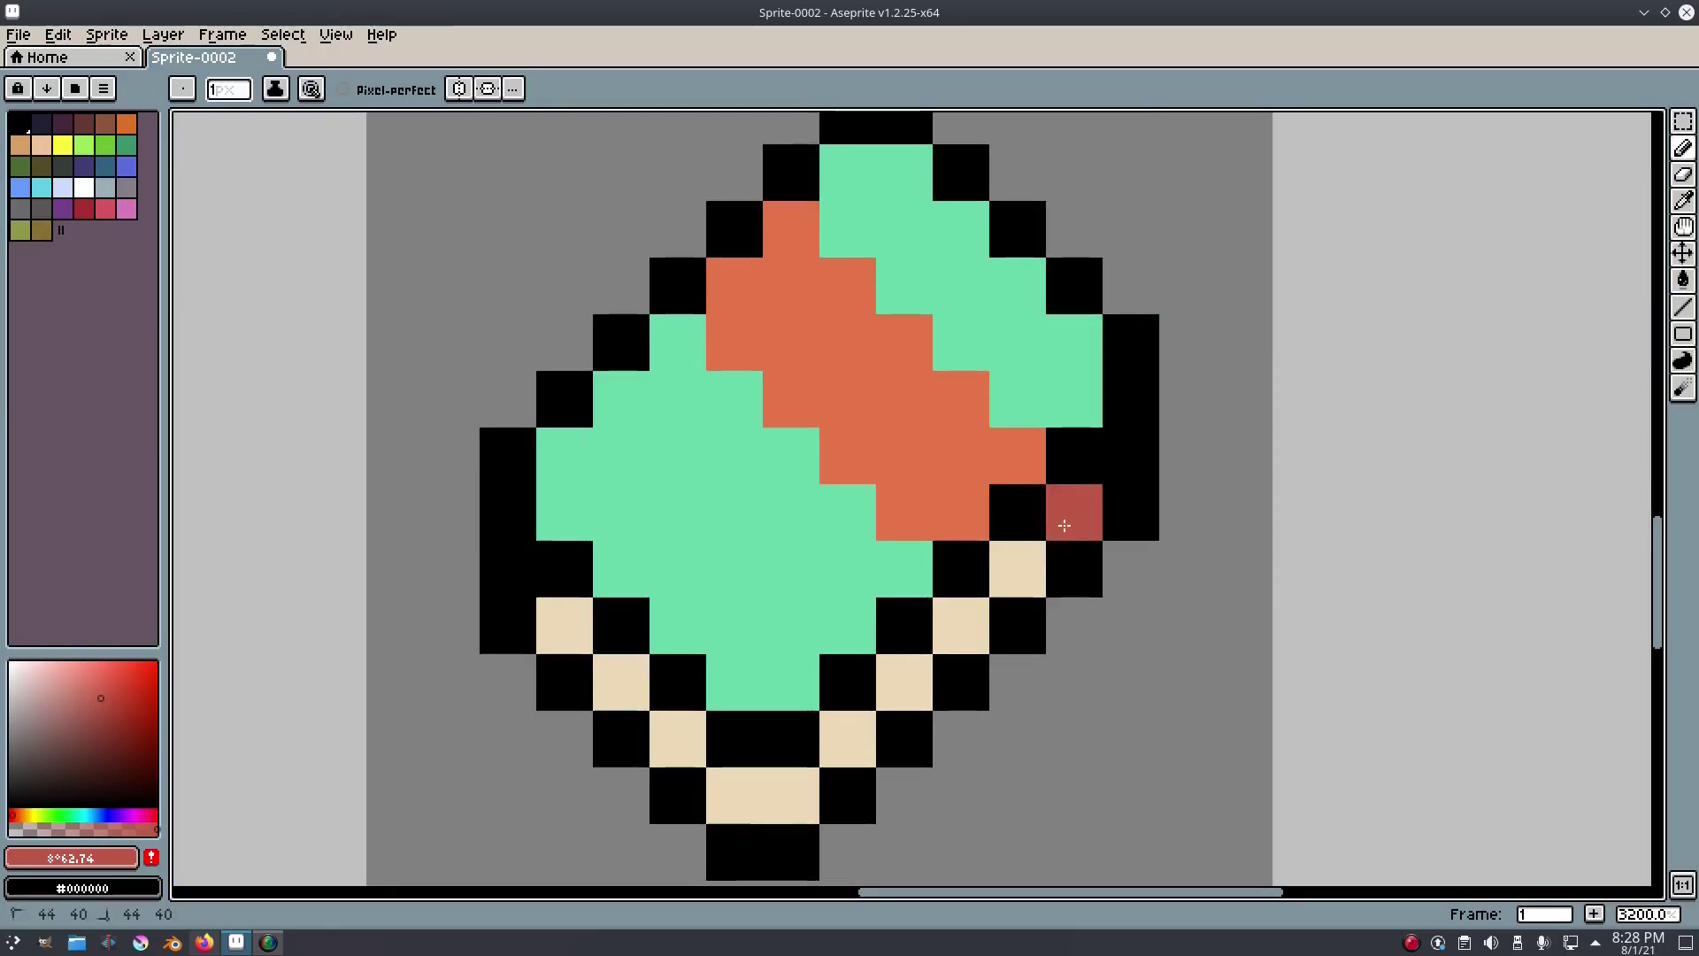
pyautogui.scroll(-9, 1217, 573)
pyautogui.scroll(-2, 1218, 573)
pyautogui.scroll(8, 1198, 569)
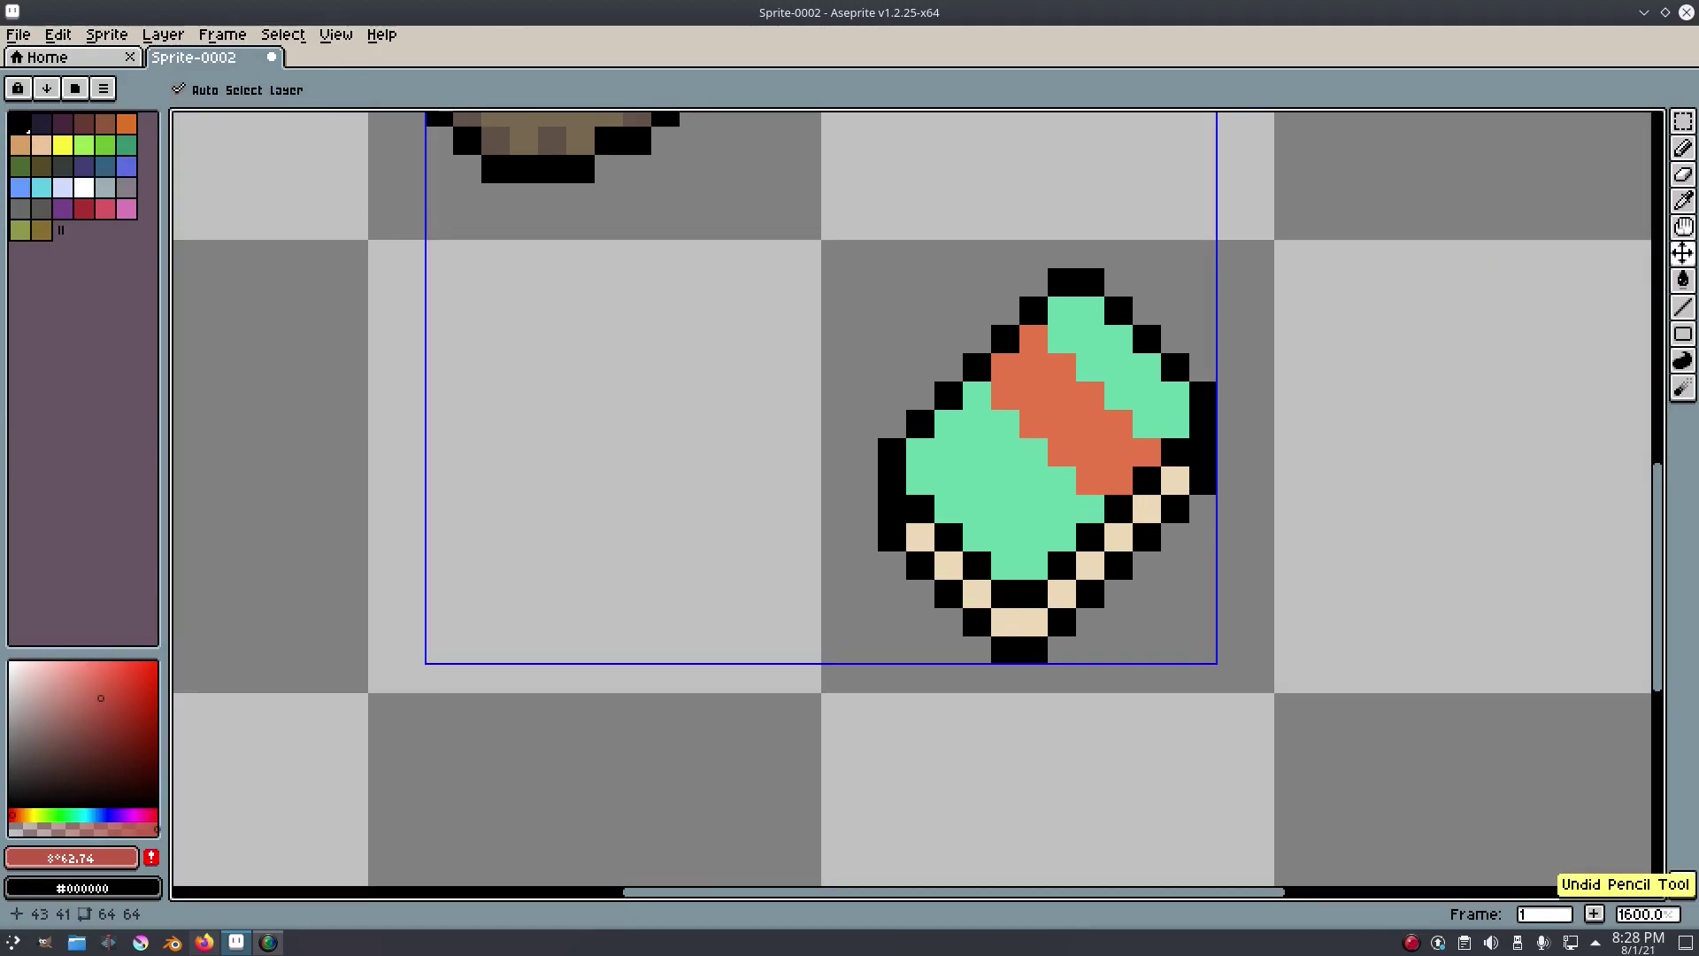
pyautogui.scroll(-10, 1118, 535)
pyautogui.scroll(10, 1260, 520)
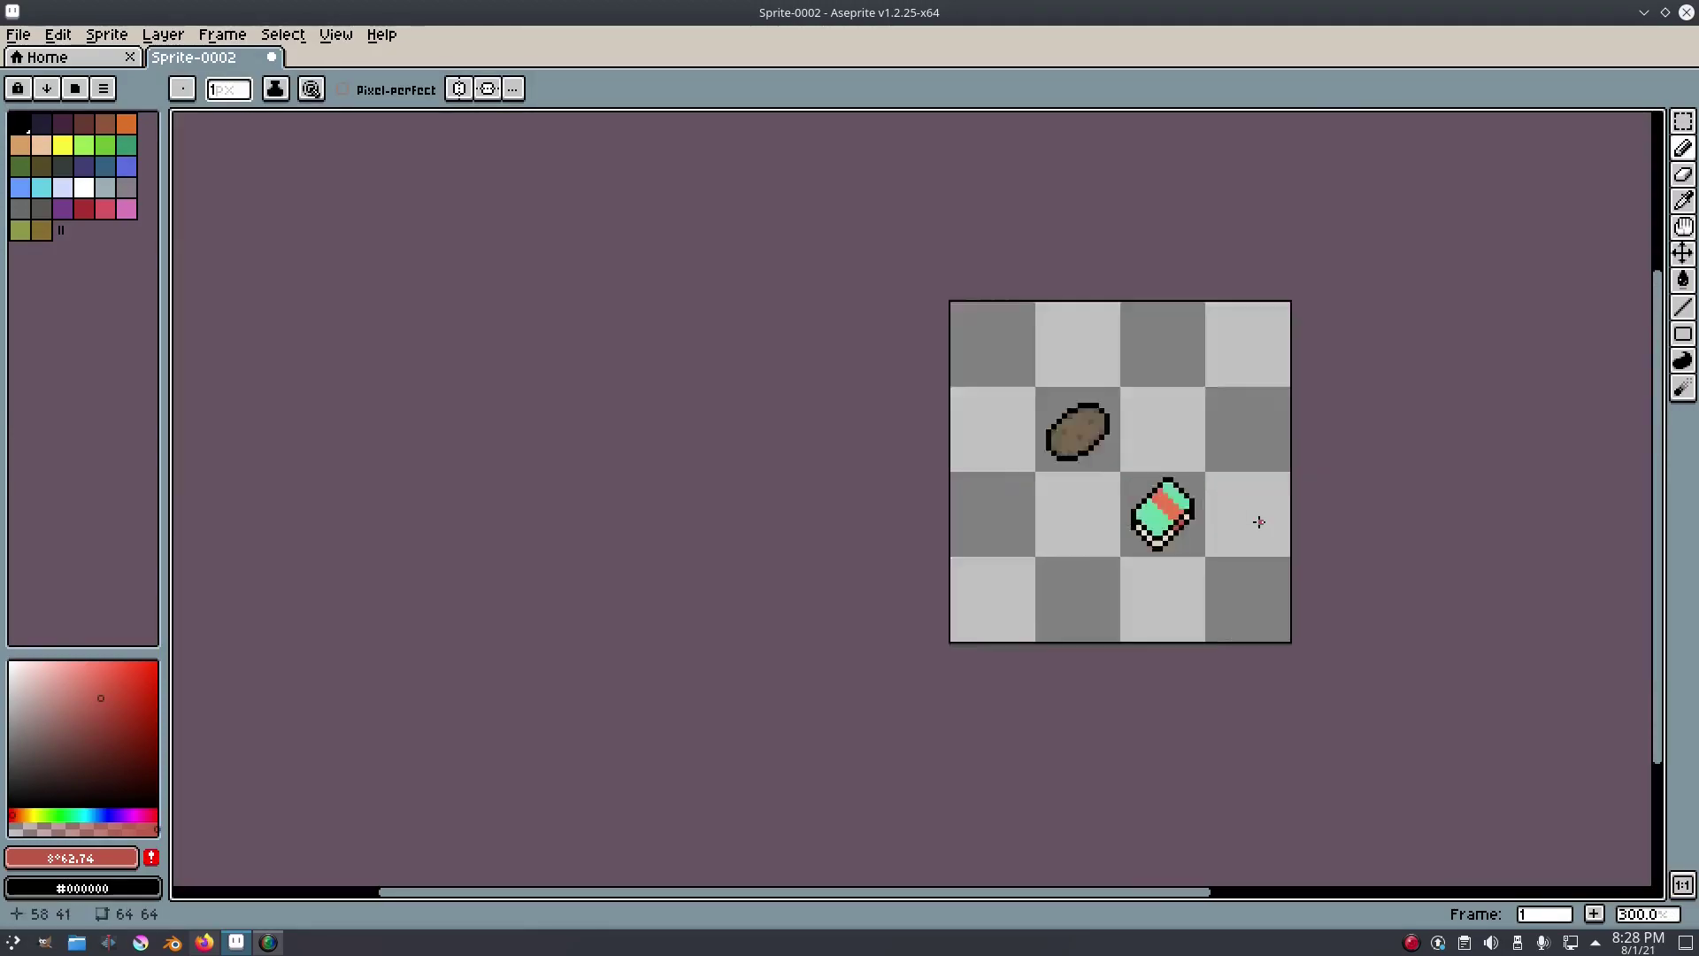
pyautogui.click(1052, 494)
pyautogui.scroll(2, 1214, 496)
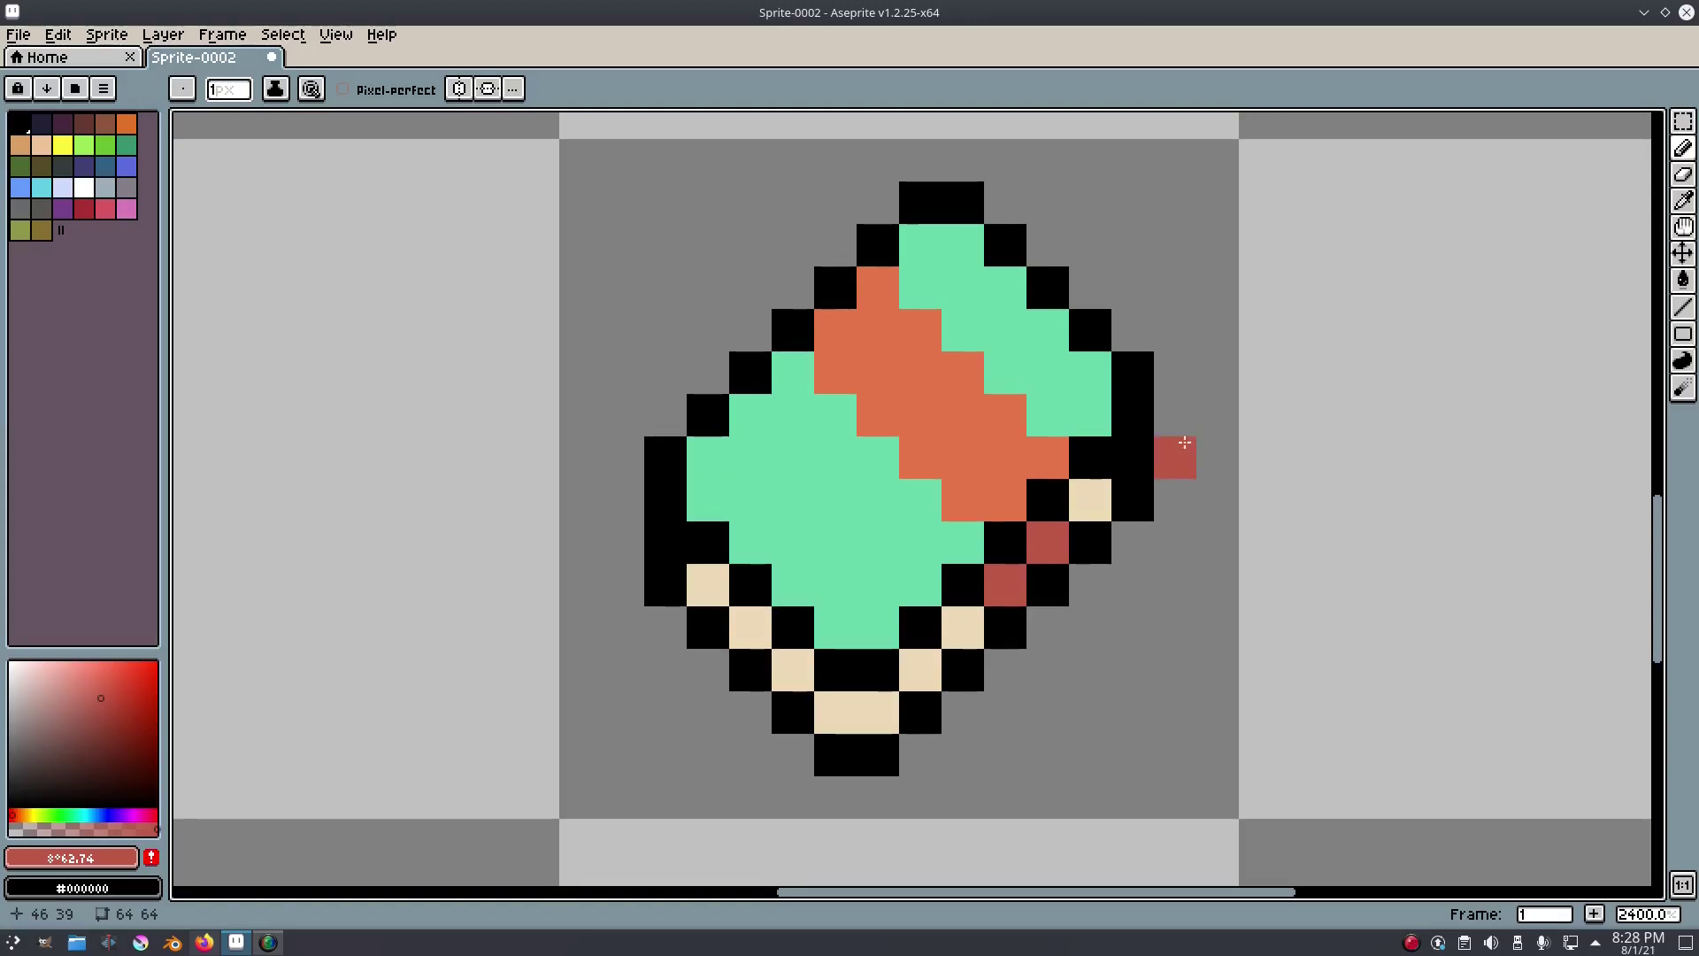
# Lighten the stripe's sampled orange to HSV 17, 57, 98 and draw a highlight along the stripe's upper-right edge.
pyautogui.press('i')
pyautogui.click(951, 400)
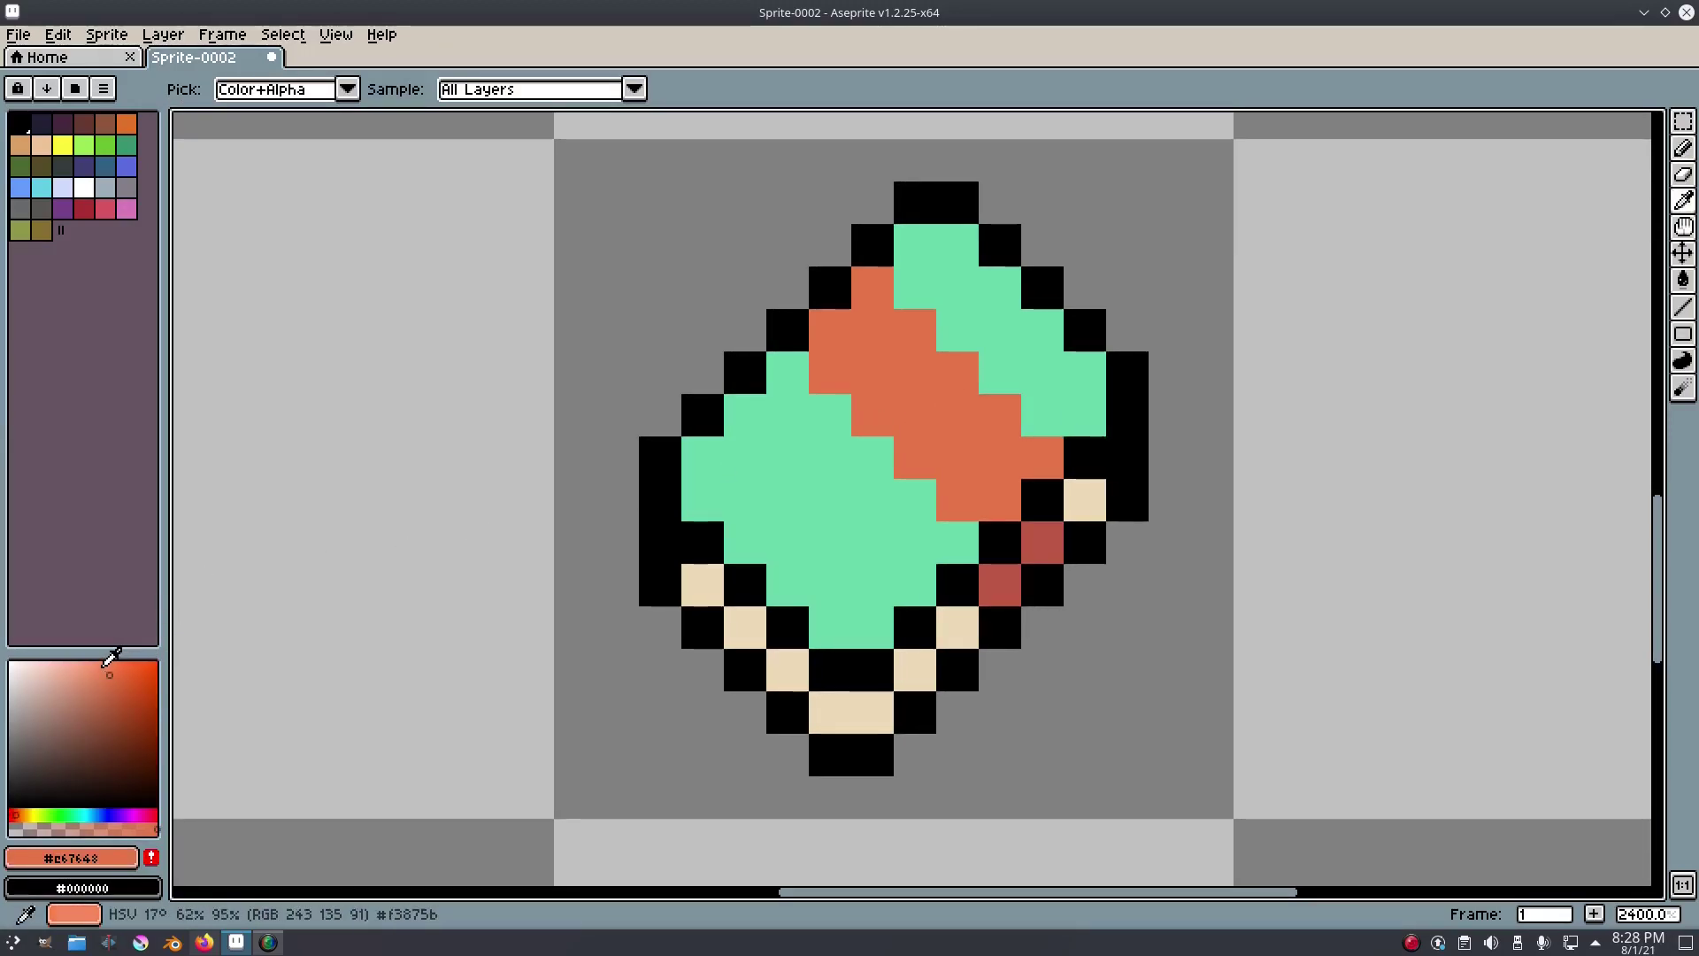
pyautogui.click(94, 663)
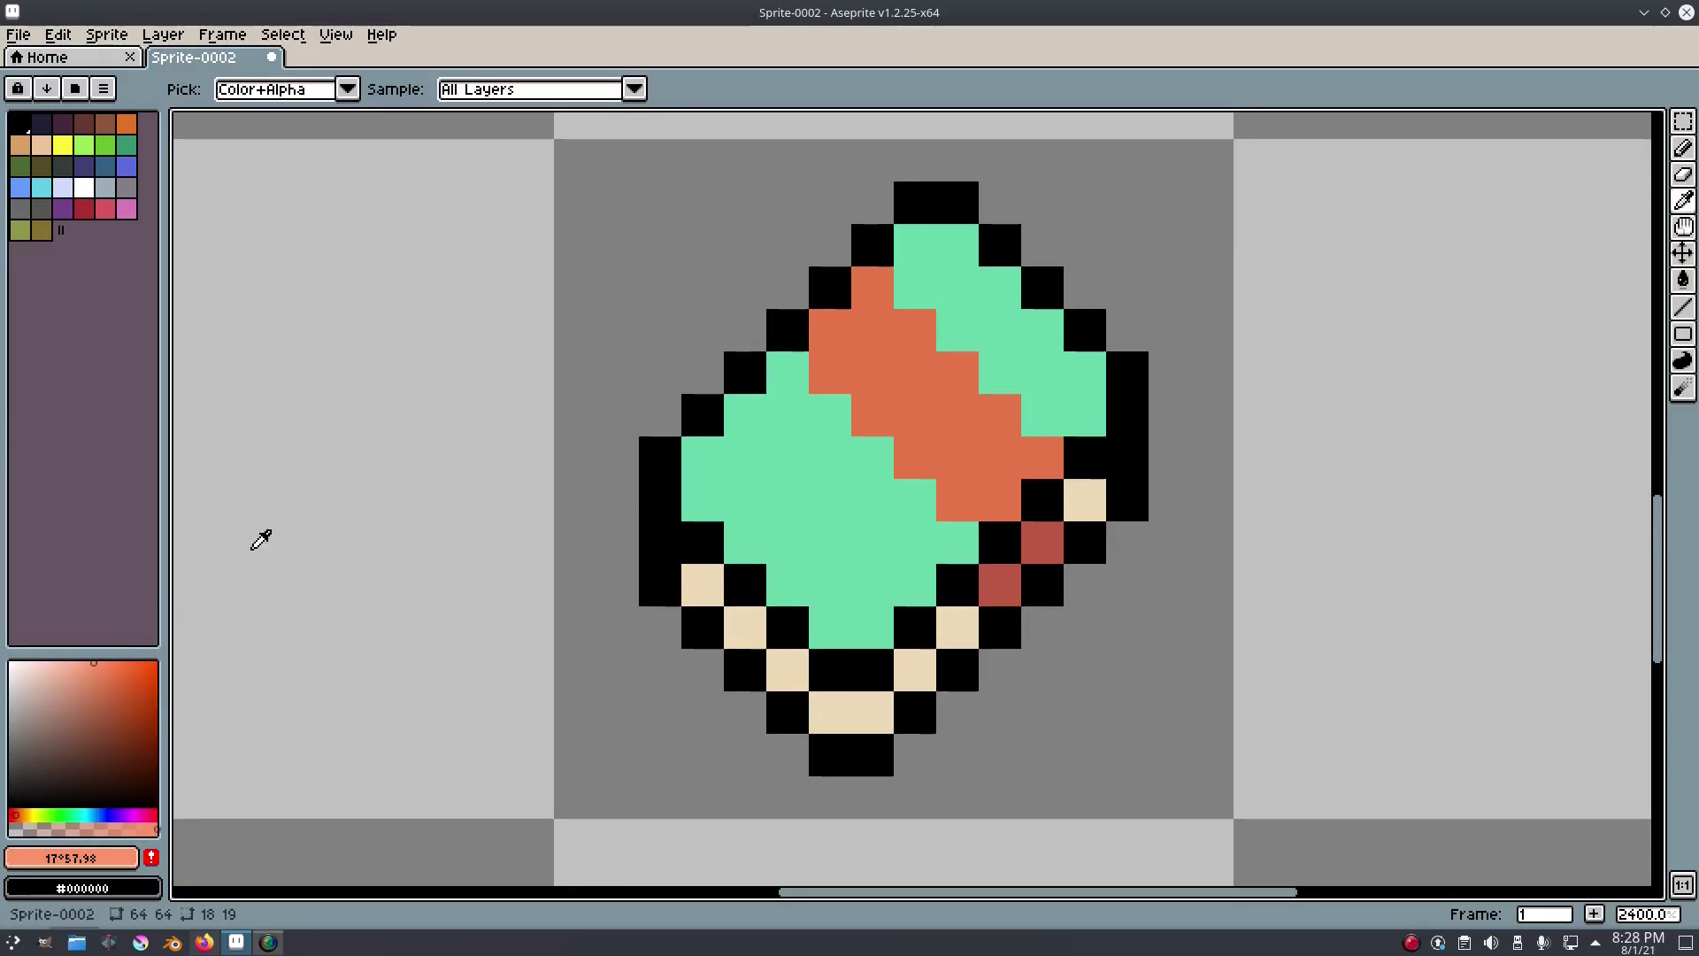
pyautogui.press('b')
pyautogui.moveTo(864, 295)
pyautogui.mouseDown()
pyautogui.moveTo(984, 437)
pyautogui.moveTo(1031, 450)
pyautogui.mouseUp()
pyautogui.scroll(-5, 1313, 463)
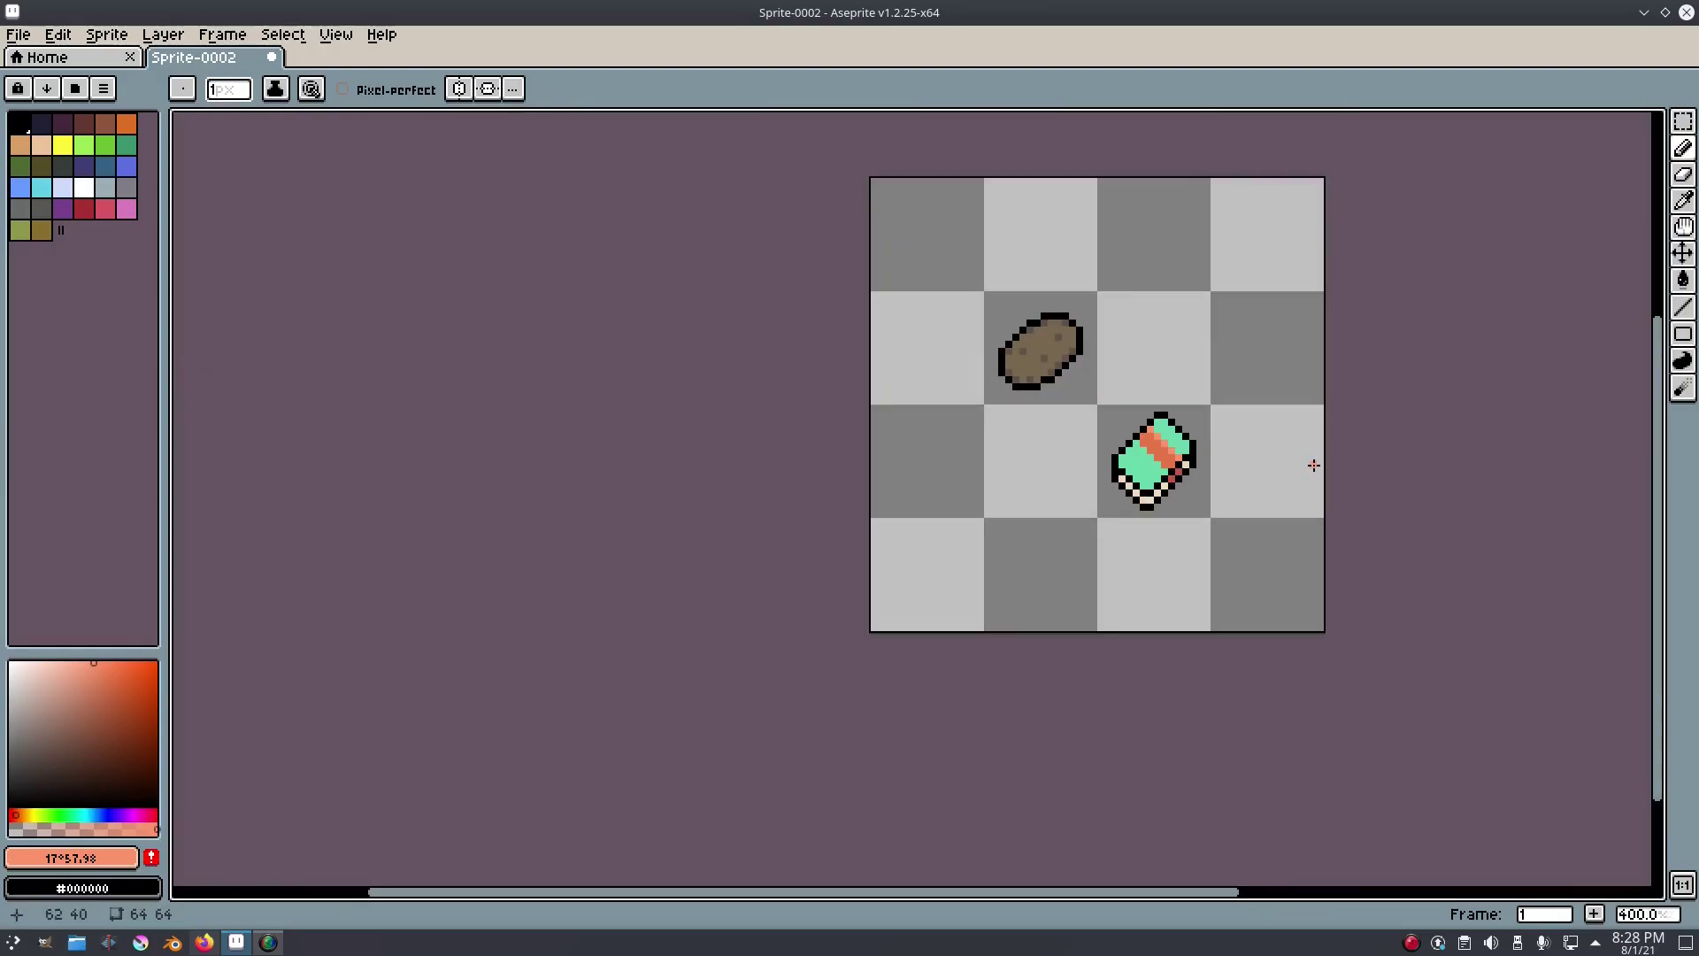
# Redraw the highlight on the stripe's upper-right edge in a lighter orange, #ffa681.
pyautogui.scroll(3, 1205, 454)
pyautogui.click(76, 662)
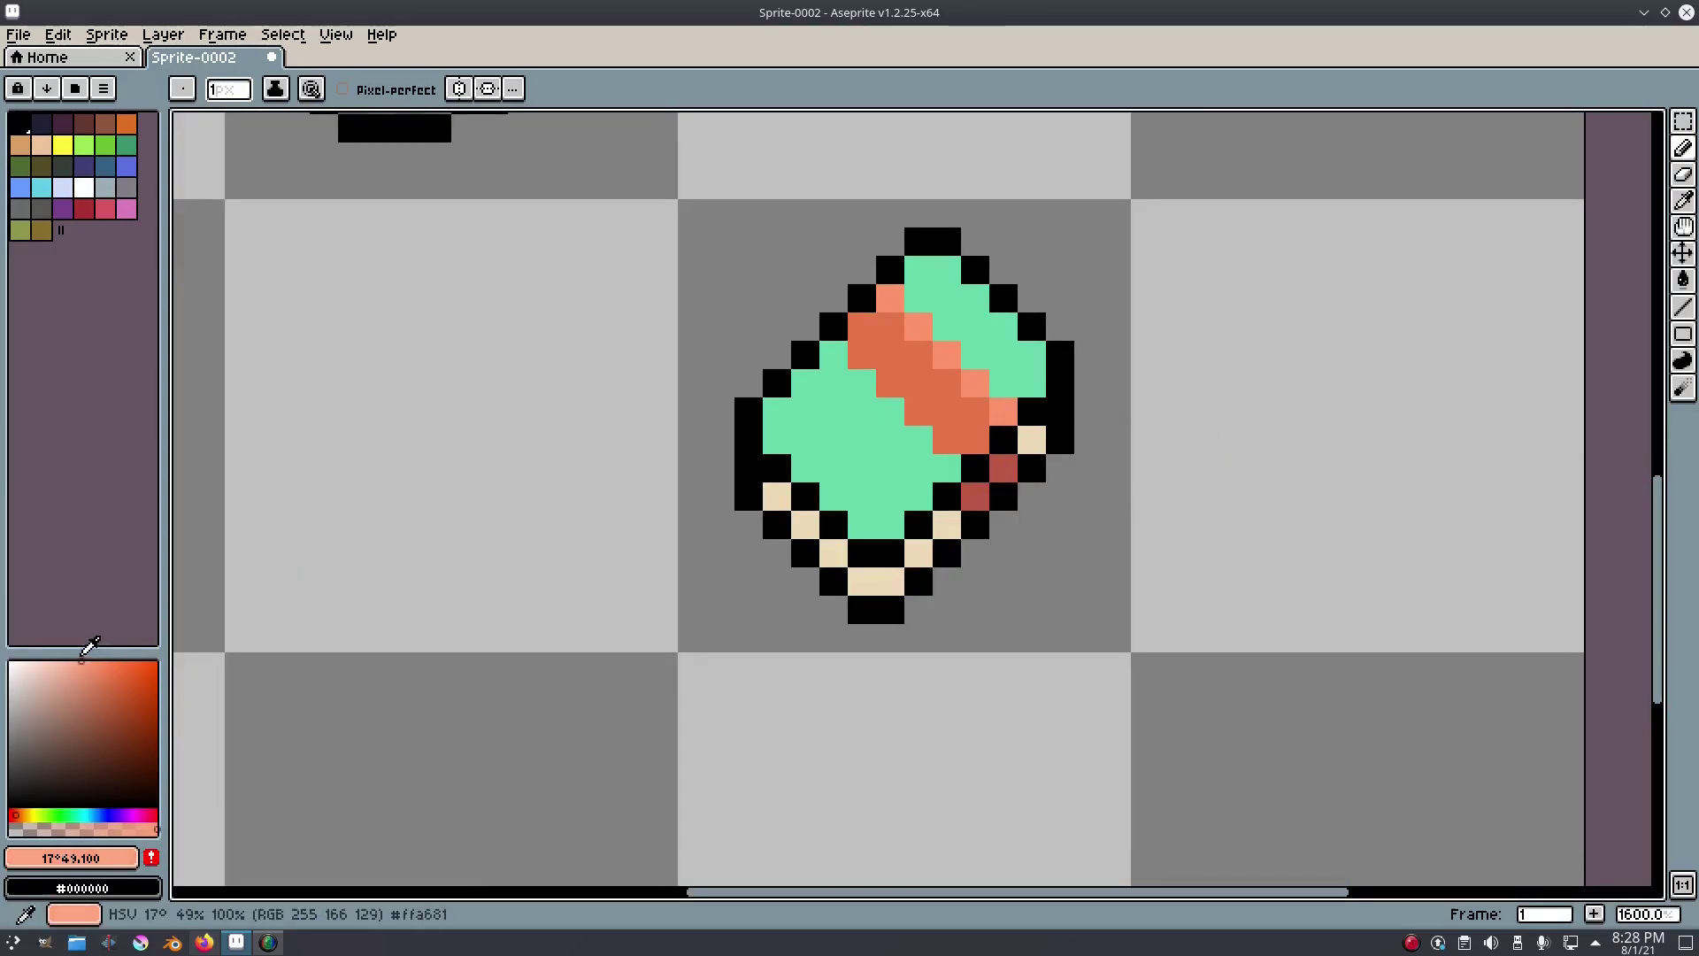
pyautogui.press('i')
pyautogui.press('b')
pyautogui.moveTo(891, 299); pyautogui.dragTo(1002, 410)
pyautogui.scroll(-9, 1128, 419)
pyautogui.scroll(9, 1117, 416)
# Draw a black diagonal line across the block's top face along the edge of the orange stripe.
pyautogui.click(875, 394)
pyautogui.keyDown('shift'); pyautogui.click(1062, 575); pyautogui.keyUp('shift')
pyautogui.scroll(-7, 1154, 525)
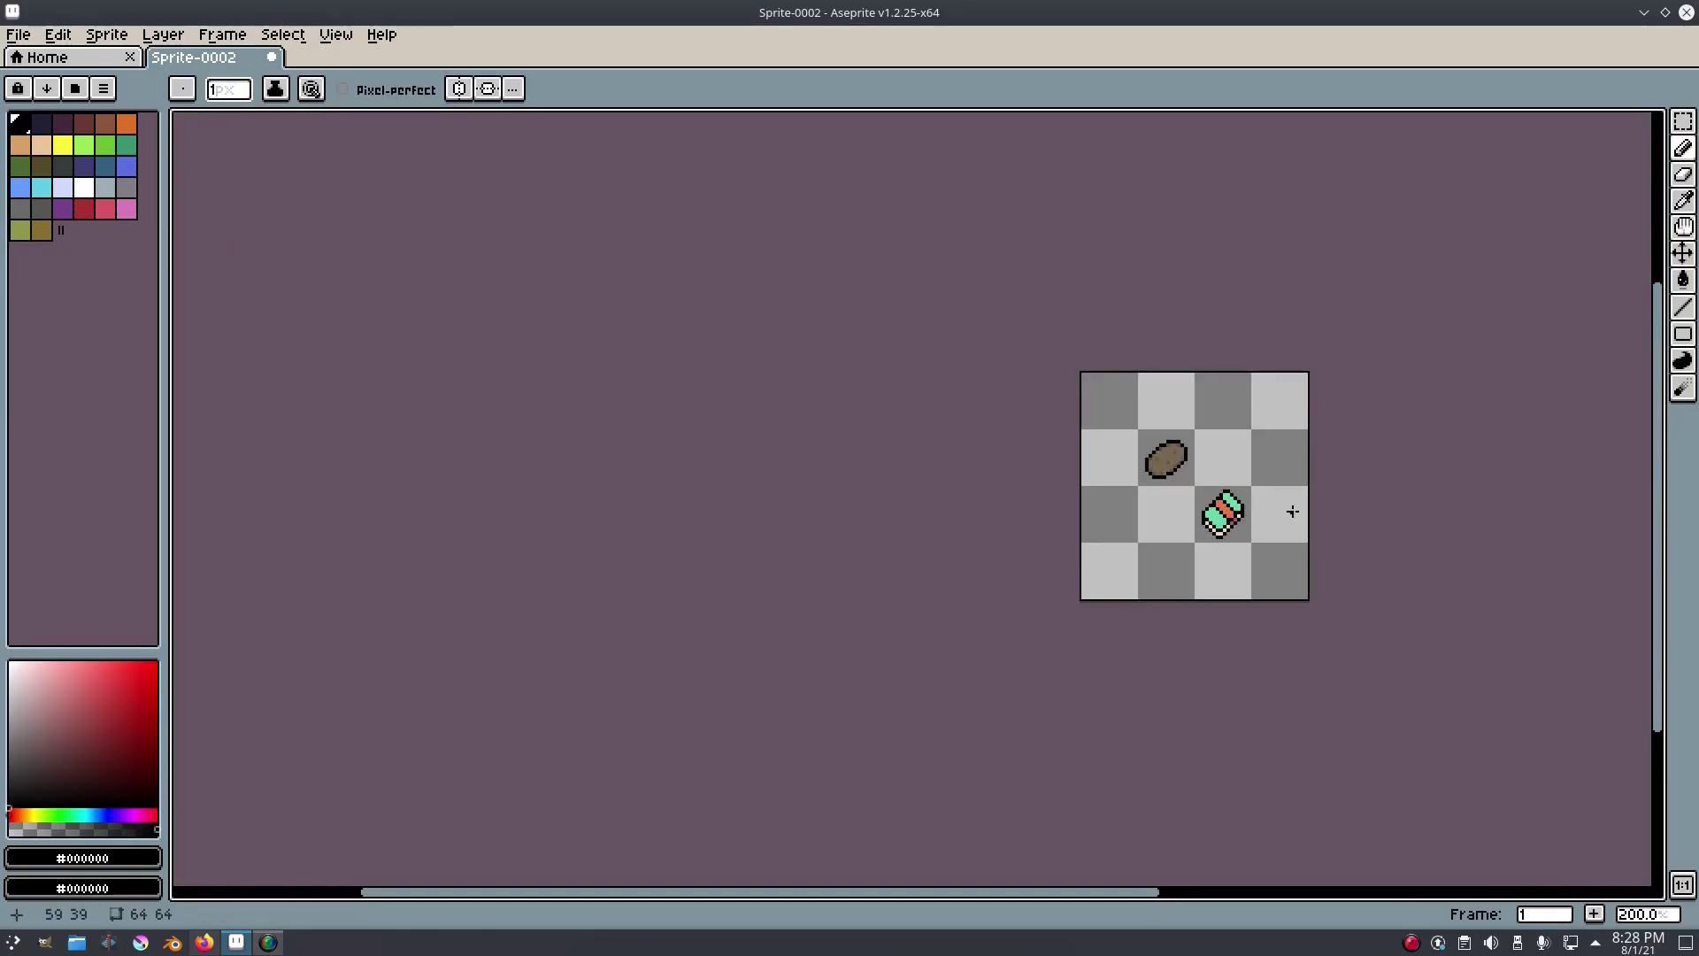
# Try a black diagonal line through the orange stripe's lower-left pixels.
pyautogui.scroll(4, 1240, 505)
pyautogui.hotkey('ctrl', 'z')
pyautogui.click(967, 535)
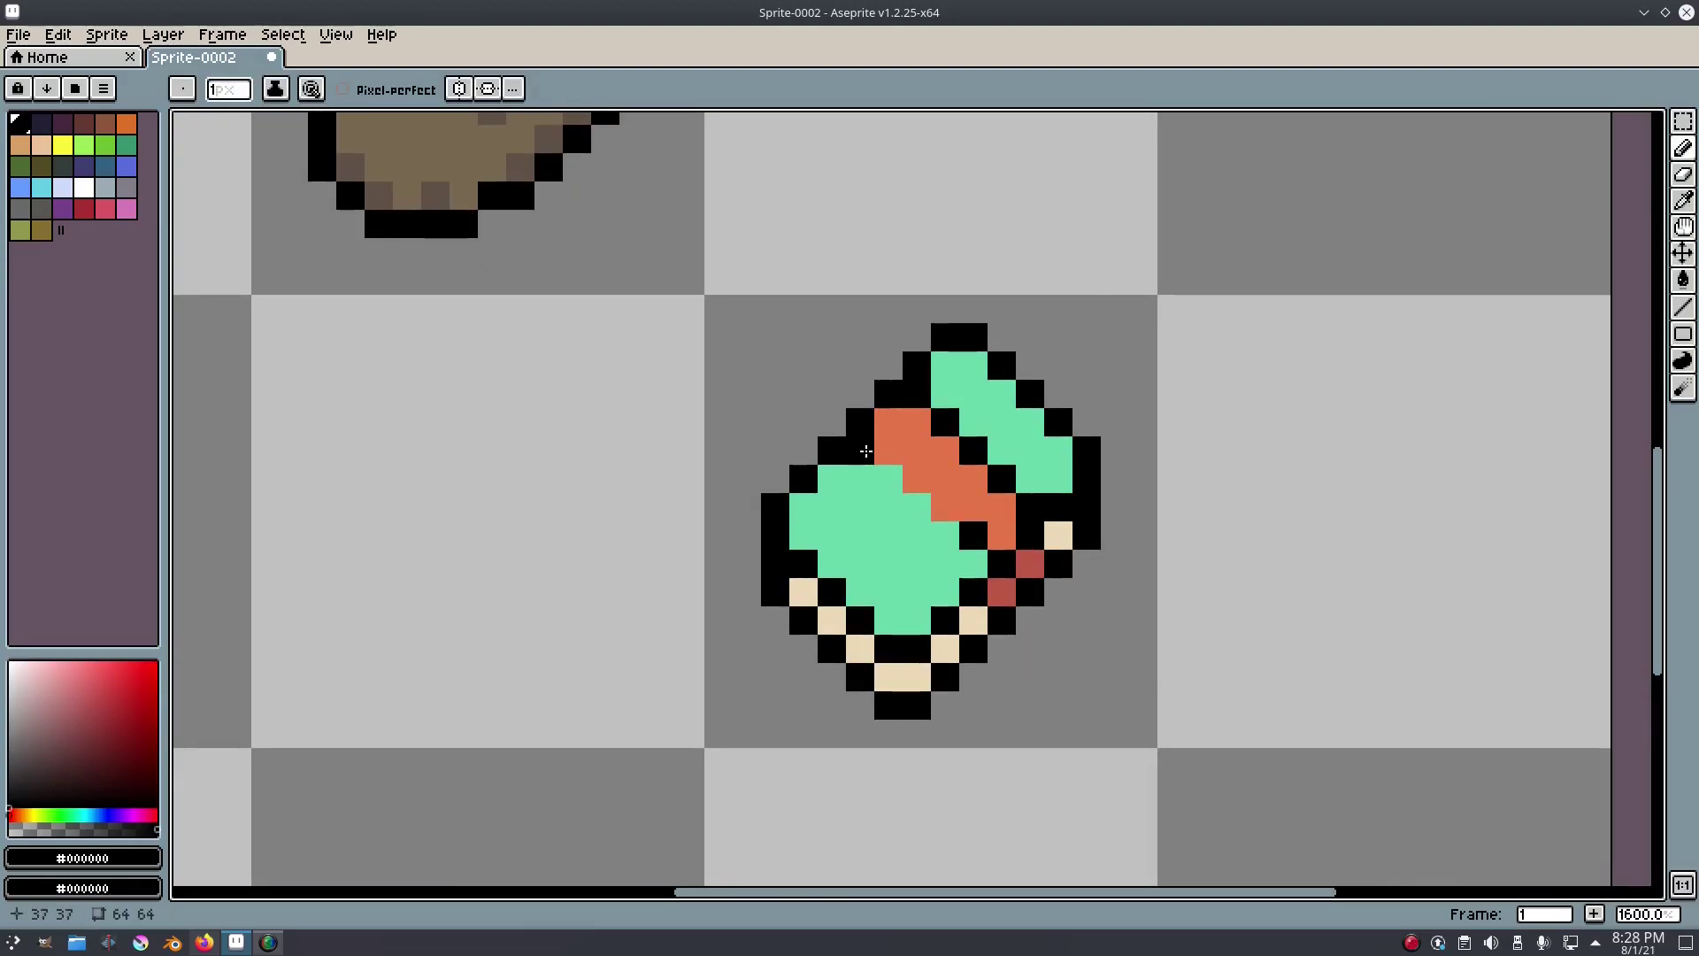
pyautogui.keyDown('shift'); pyautogui.click(884, 452); pyautogui.keyUp('shift')
pyautogui.scroll(-7, 1117, 447)
pyautogui.scroll(10, 1184, 453)
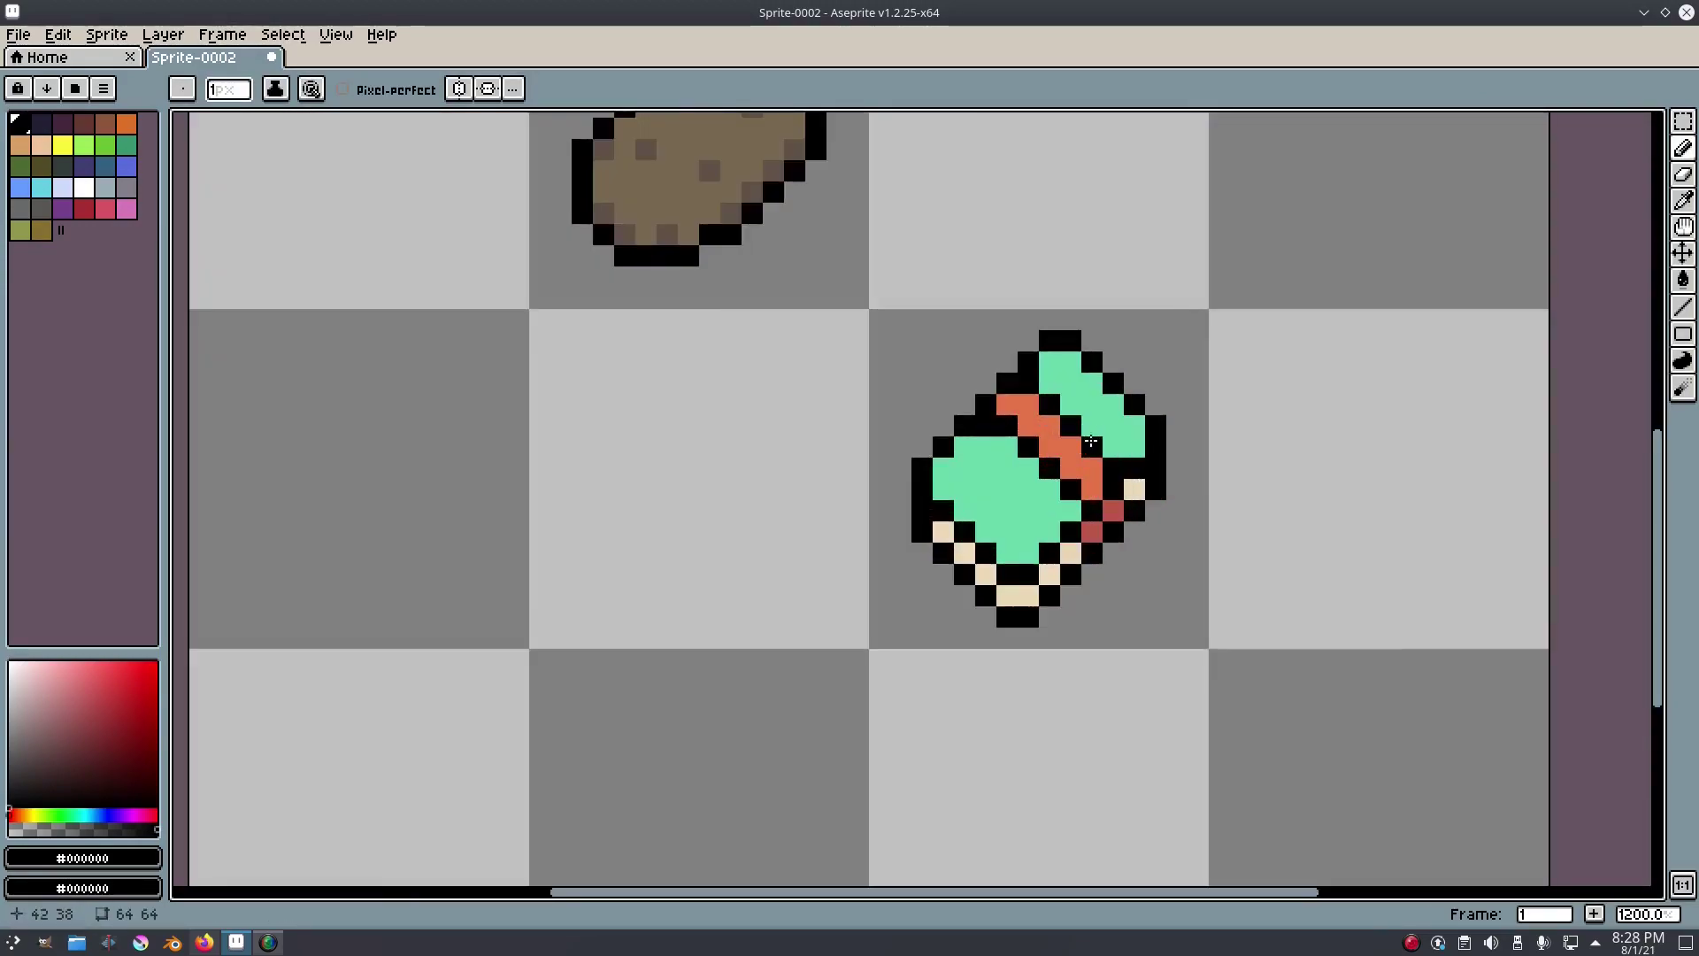
pyautogui.hotkey('ctrl', 'z')
pyautogui.hotkey('ctrl', 'z')
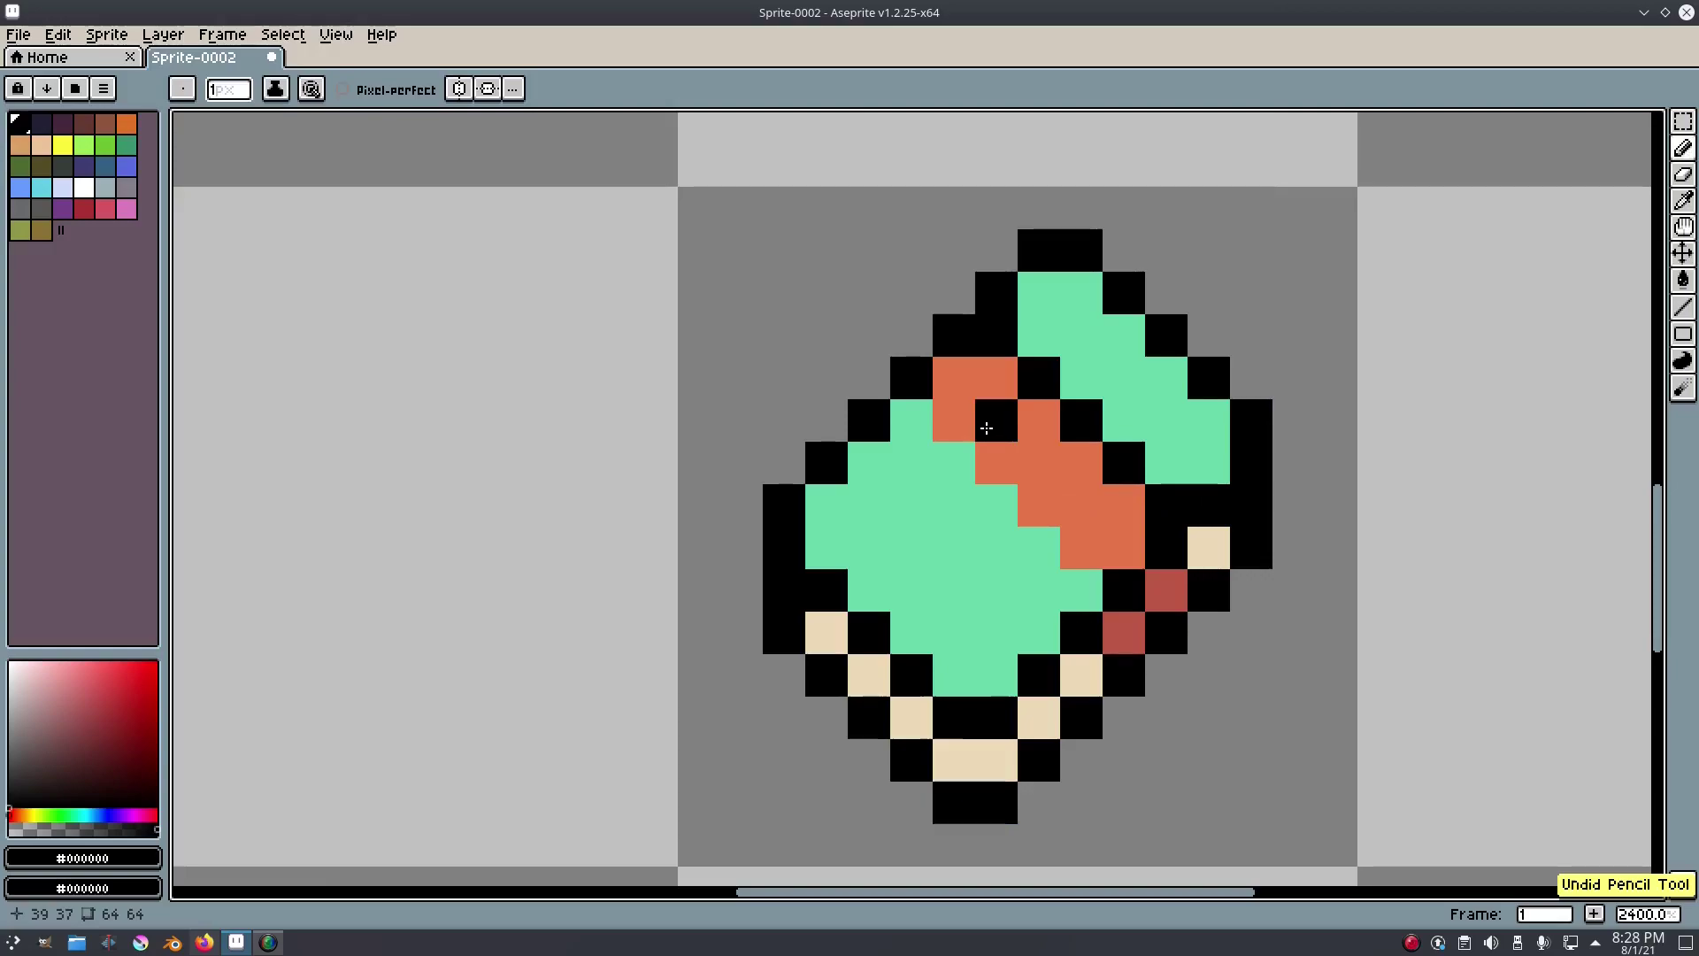
# Draw a black diagonal line along the orange stripe's lower-left edge, down to the block's front outline.
pyautogui.click(946, 417)
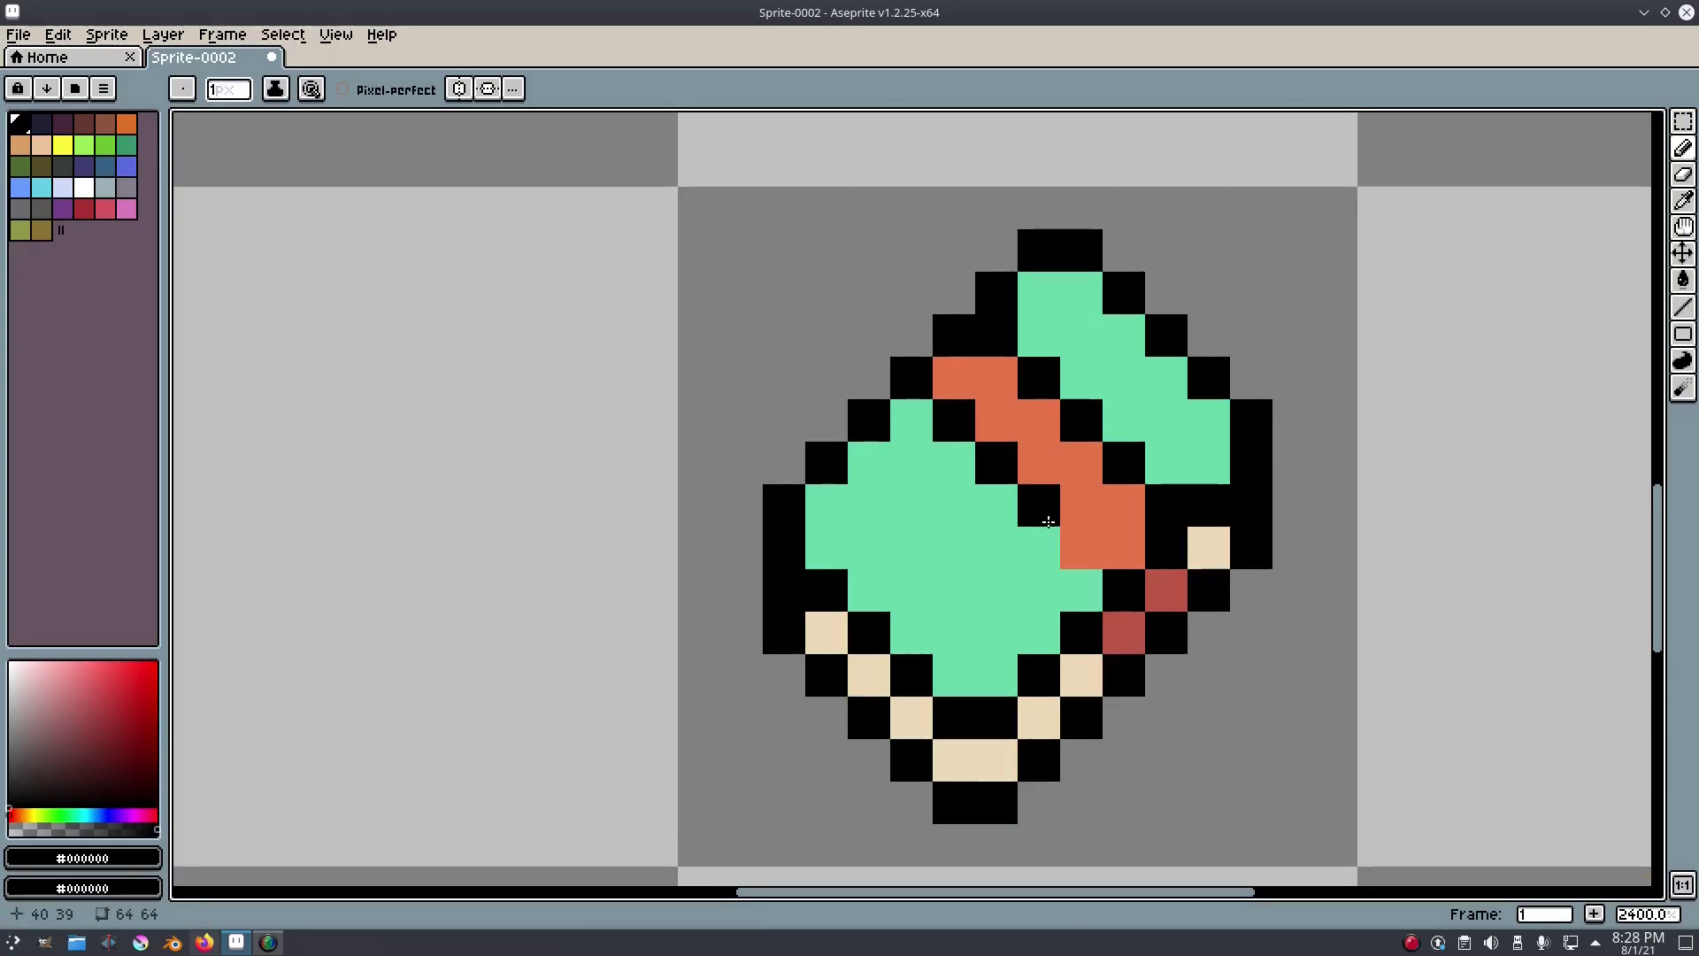
pyautogui.click(1081, 548)
pyautogui.scroll(-4, 1308, 531)
pyautogui.scroll(4, 1308, 531)
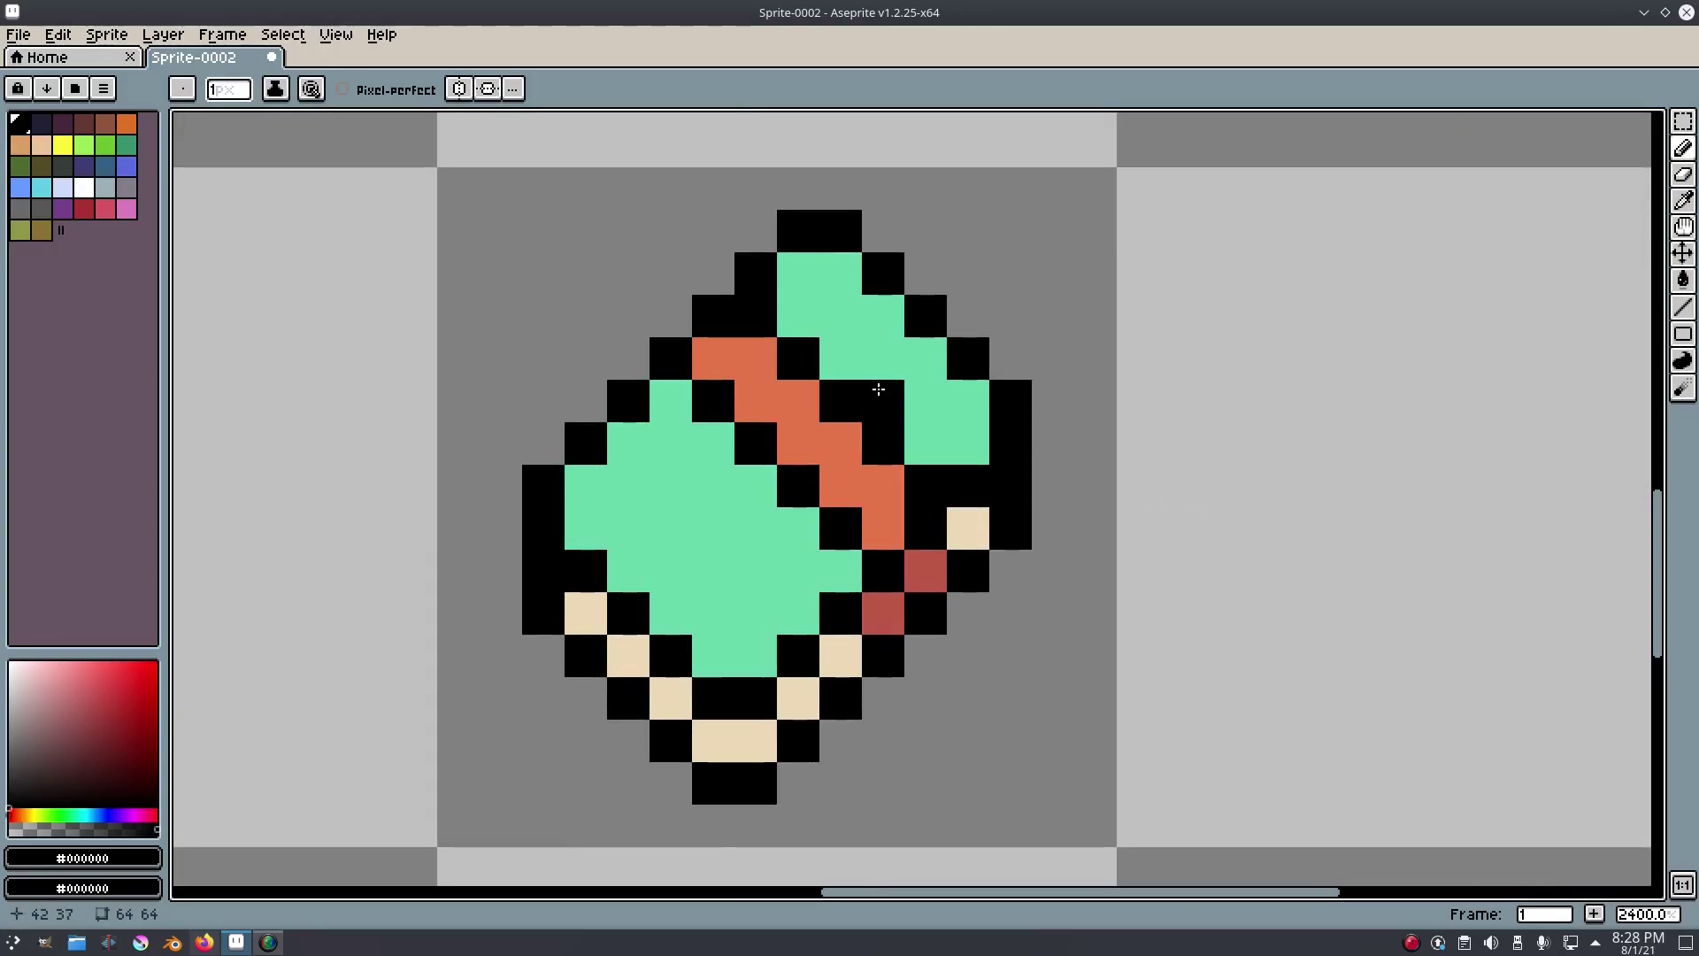
# Paint over the black diagonal on the stripe's upper-right edge with sampled orange, and fill the extra outline pixel at its upper end with mint.
pyautogui.press('i')
pyautogui.click(751, 352)
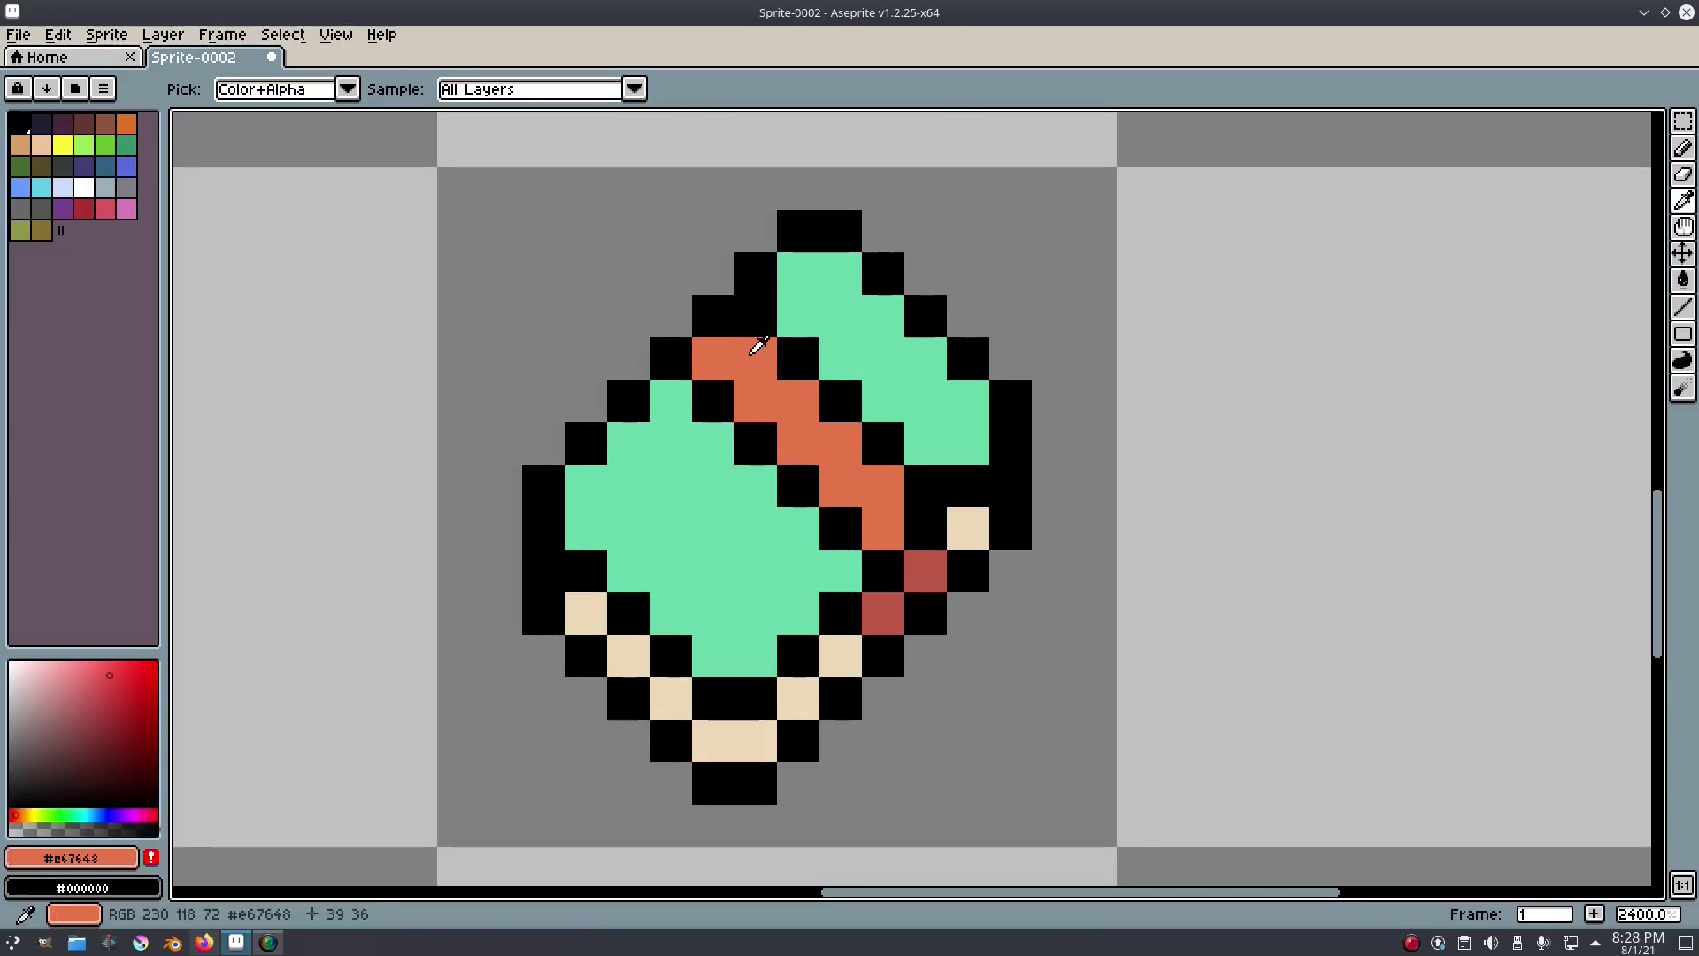
pyautogui.press('b')
pyautogui.click(759, 324)
pyautogui.moveTo(834, 410); pyautogui.dragTo(885, 449)
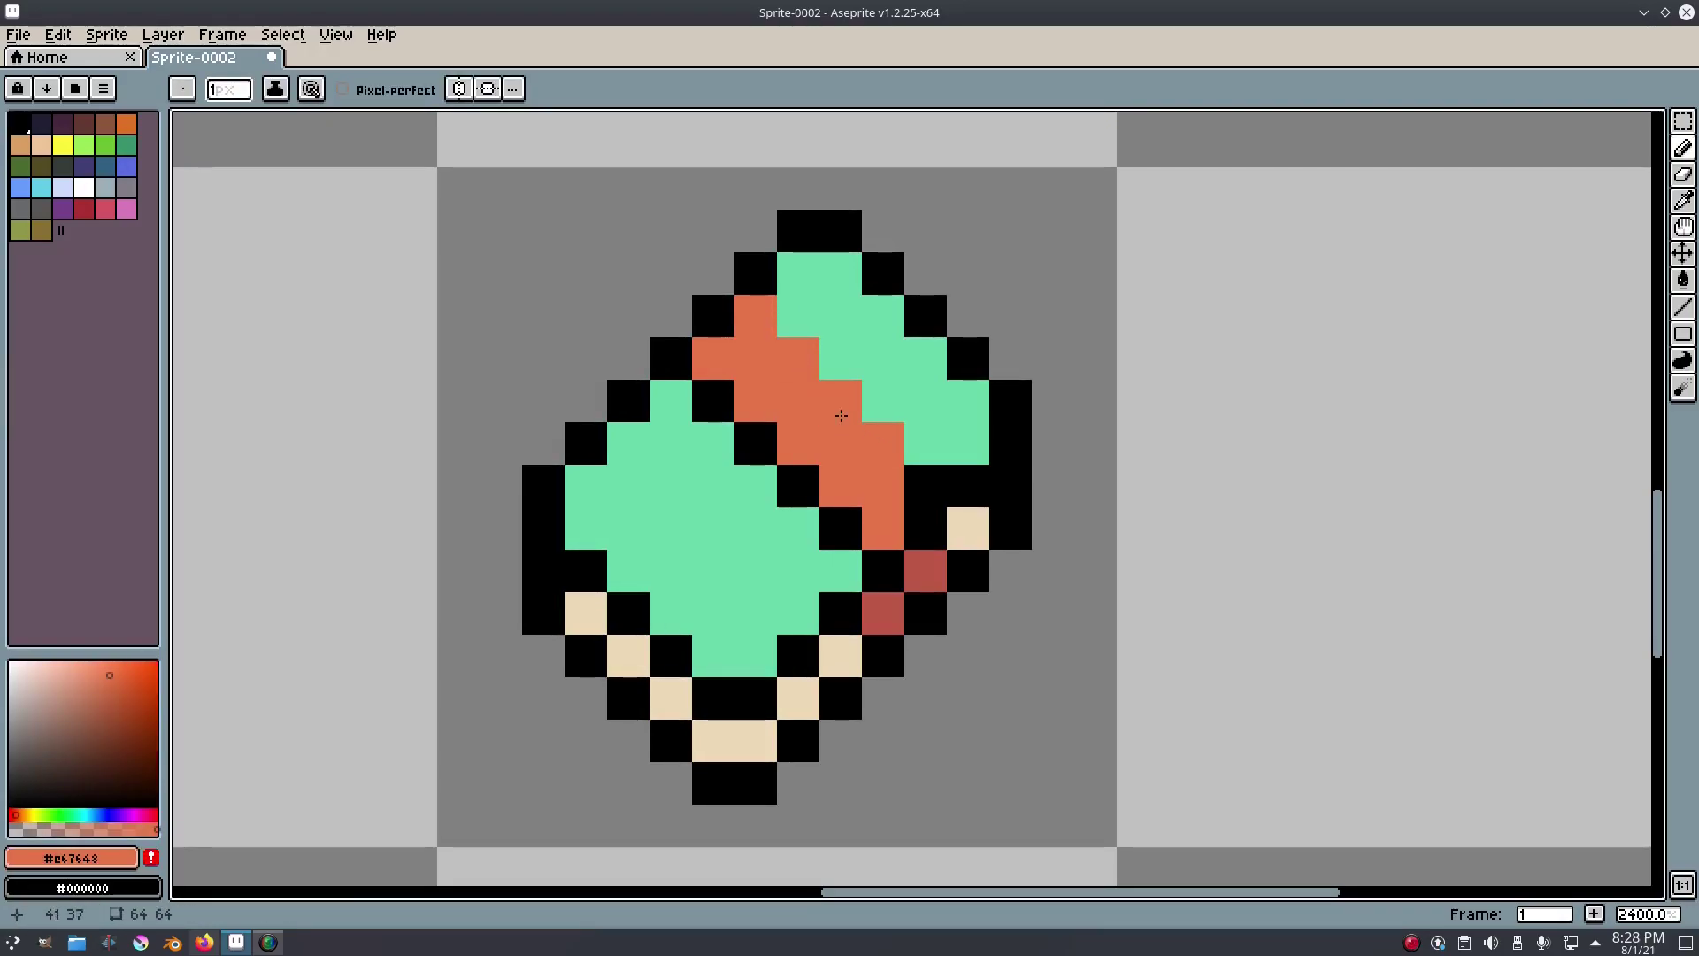
pyautogui.press('i')
pyautogui.click(881, 354)
pyautogui.press('b')
pyautogui.moveTo(770, 324)
pyautogui.mouseDown()
pyautogui.moveTo(879, 436)
pyautogui.moveTo(897, 482)
pyautogui.moveTo(759, 354)
pyautogui.mouseUp()
# Try a black diagonal over the widened orange stripe's upper-right pixels.
pyautogui.press('i')
pyautogui.click(925, 475)
pyautogui.press('b')
pyautogui.click(896, 481)
pyautogui.scroll(-5, 989, 378)
pyautogui.scroll(1, 971, 384)
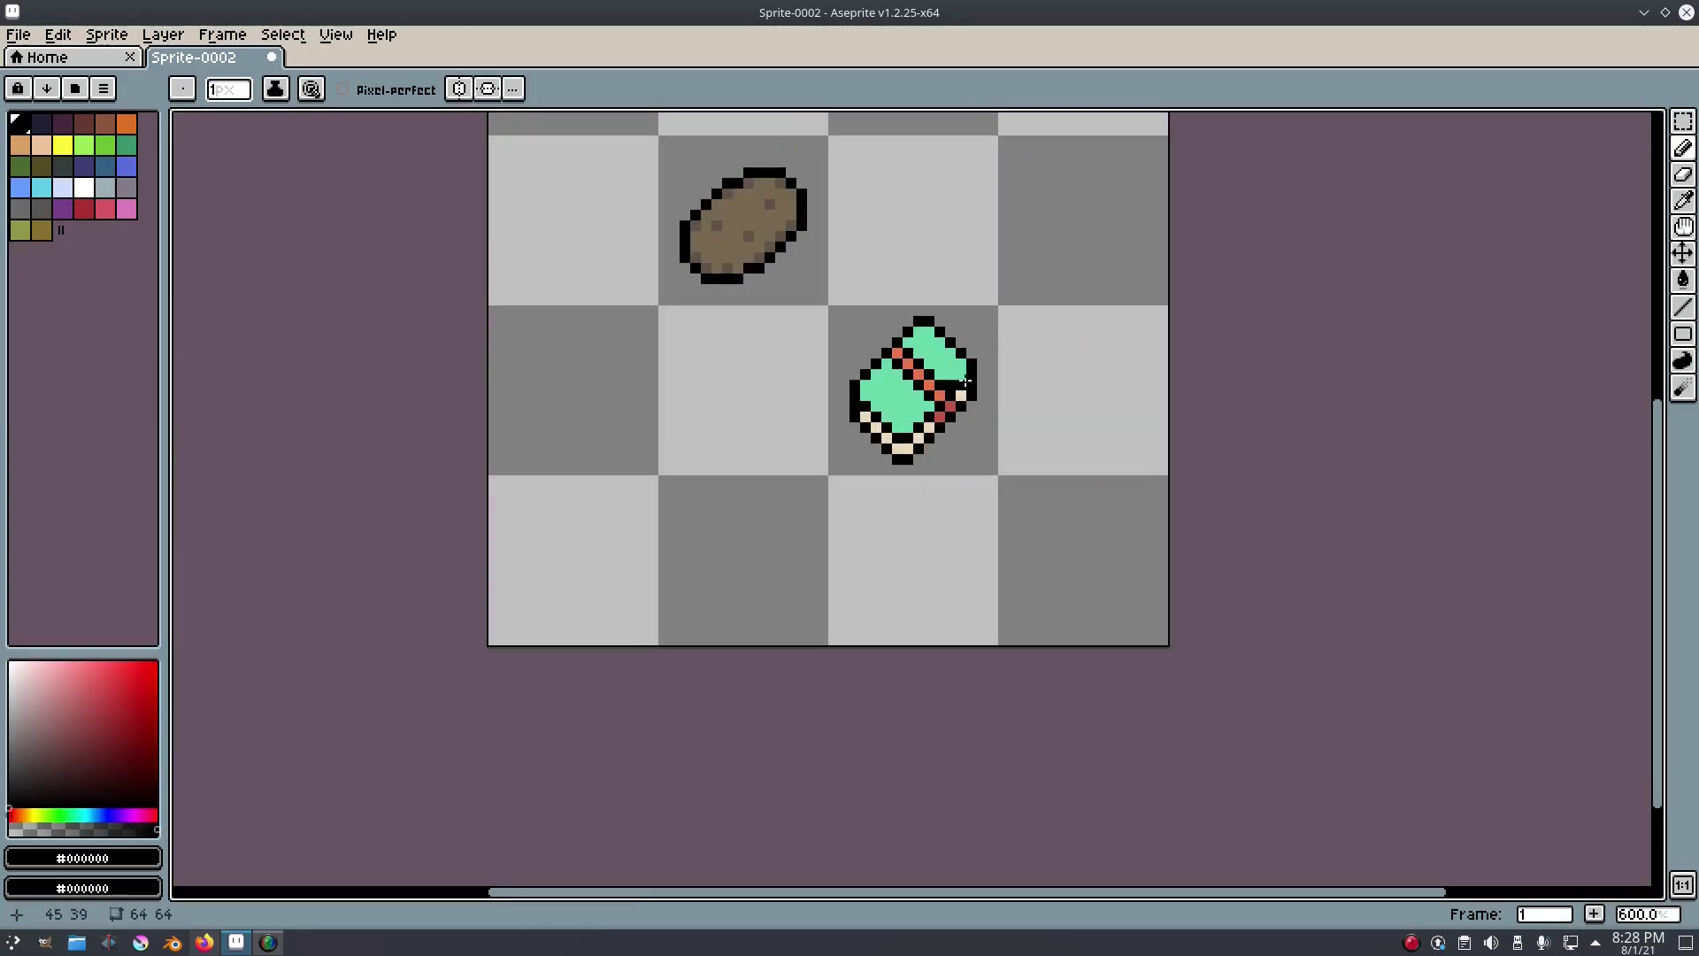
pyautogui.scroll(7, 972, 384)
pyautogui.hotkey('ctrl', 'z')
pyautogui.hotkey('ctrl', 'z')
pyautogui.hotkey('ctrl', 'z')
pyautogui.hotkey('ctrl', 'z')
pyautogui.hotkey('ctrl', 'z')
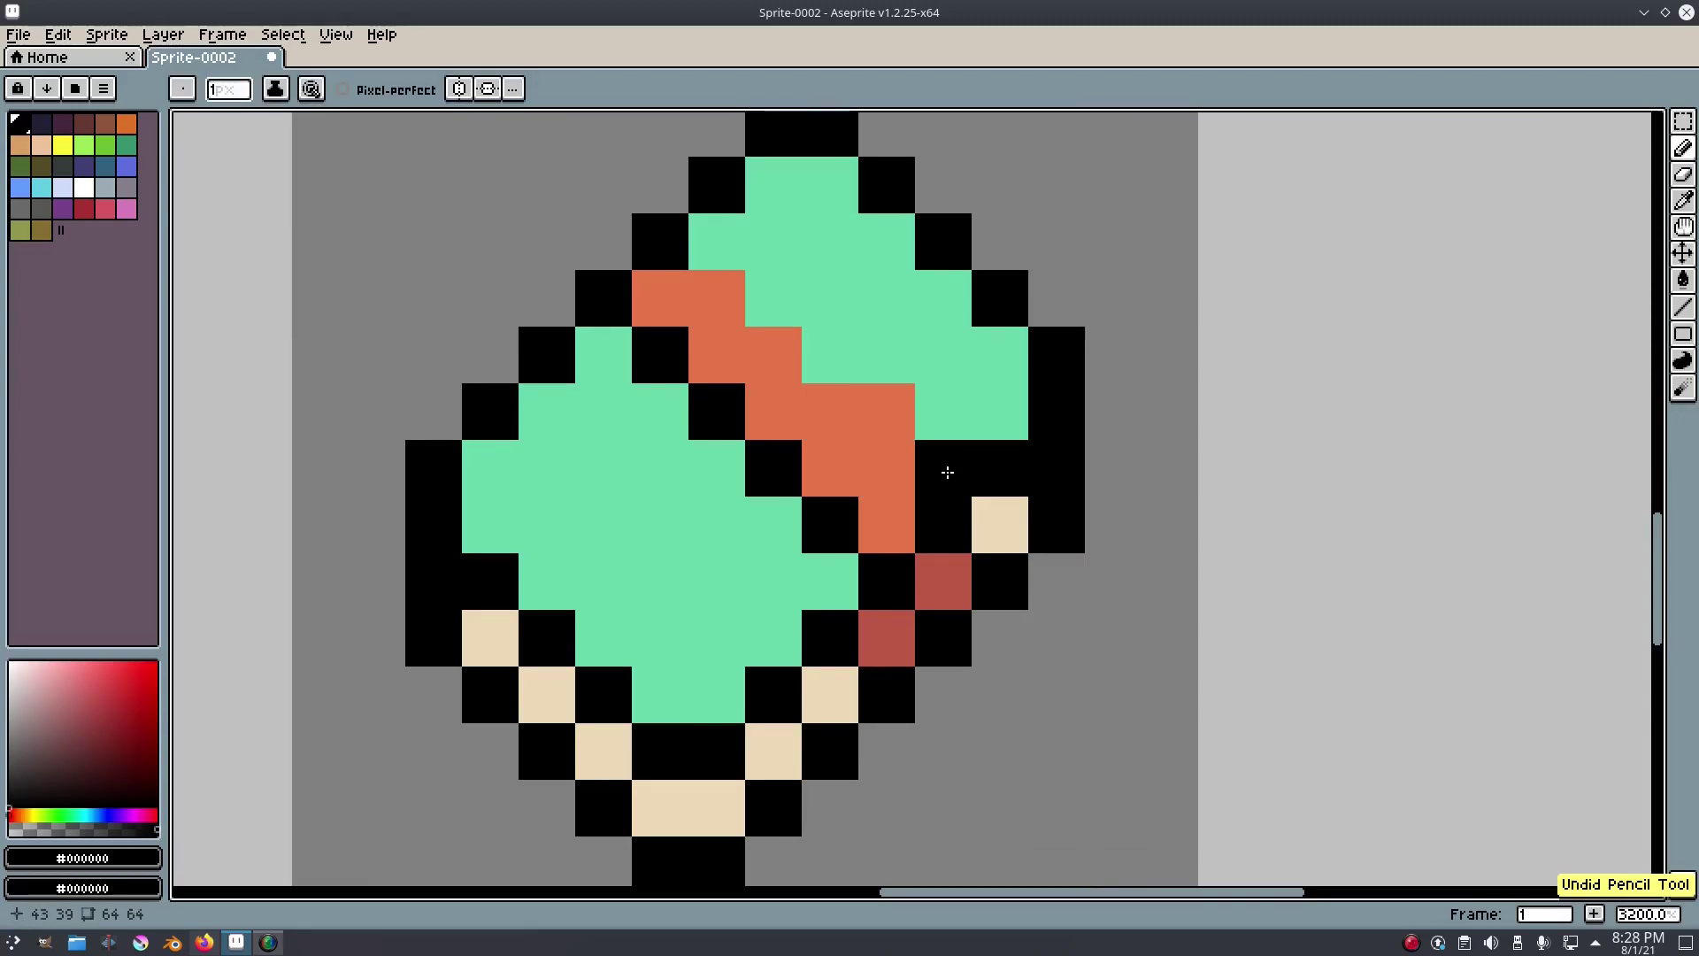
# Repaint the black outline corner pixel beside the stripe's lower end in the sampled mint green.
pyautogui.press('i')
pyautogui.click(950, 400)
pyautogui.press('b')
pyautogui.click(952, 467)
# Draw a black diagonal over the stripe's upper-right pixels, narrowing the orange to one pixel wide.
pyautogui.press('i')
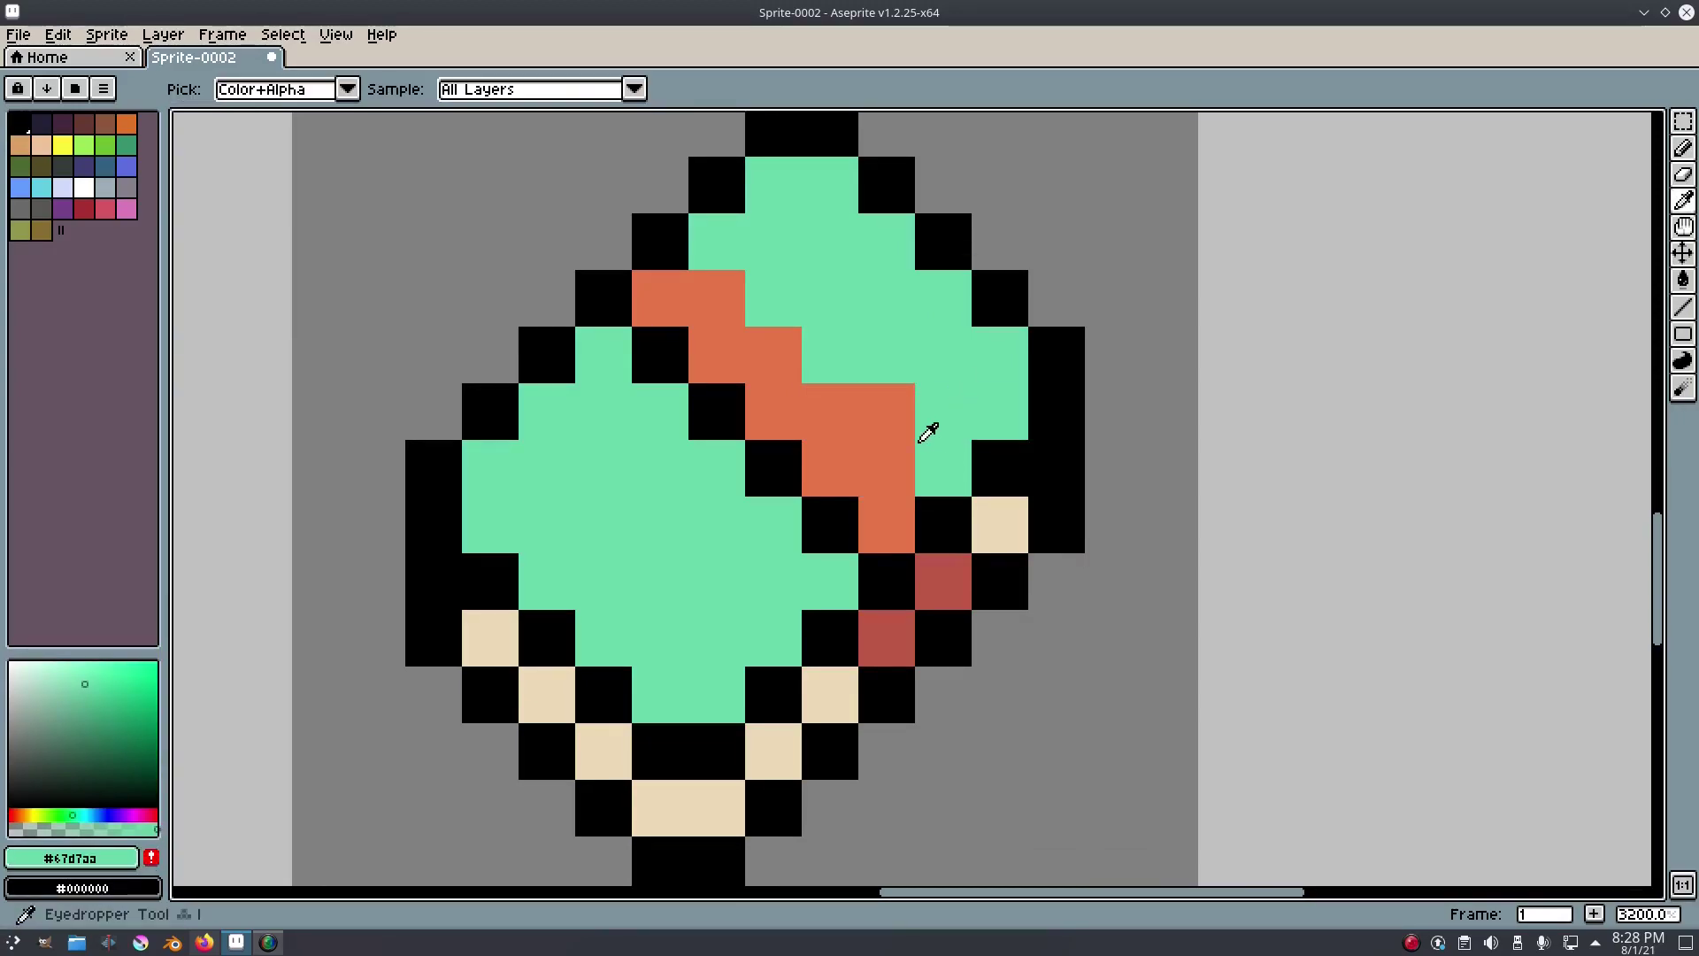
pyautogui.click(943, 504)
pyautogui.press('b')
pyautogui.click(887, 462)
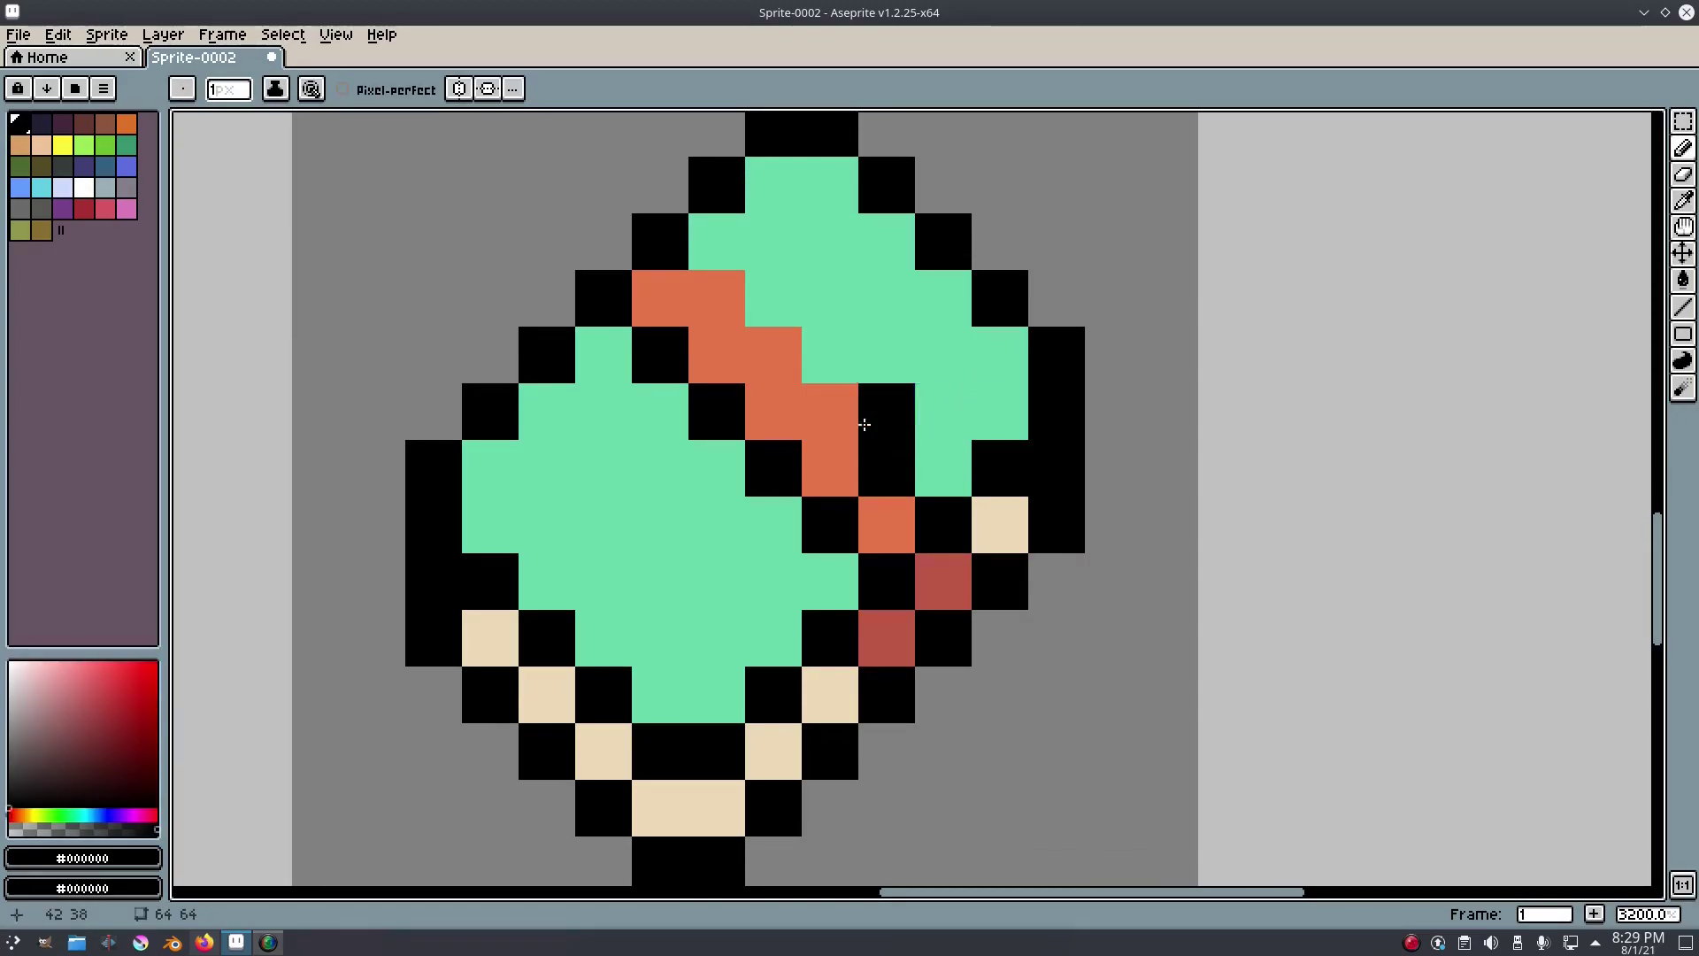
pyautogui.click(830, 411)
pyautogui.click(774, 351)
pyautogui.click(724, 301)
# Cover the stray orange pixel to the right of the black diagonal with the sampled mint green.
pyautogui.press('i')
pyautogui.click(851, 325)
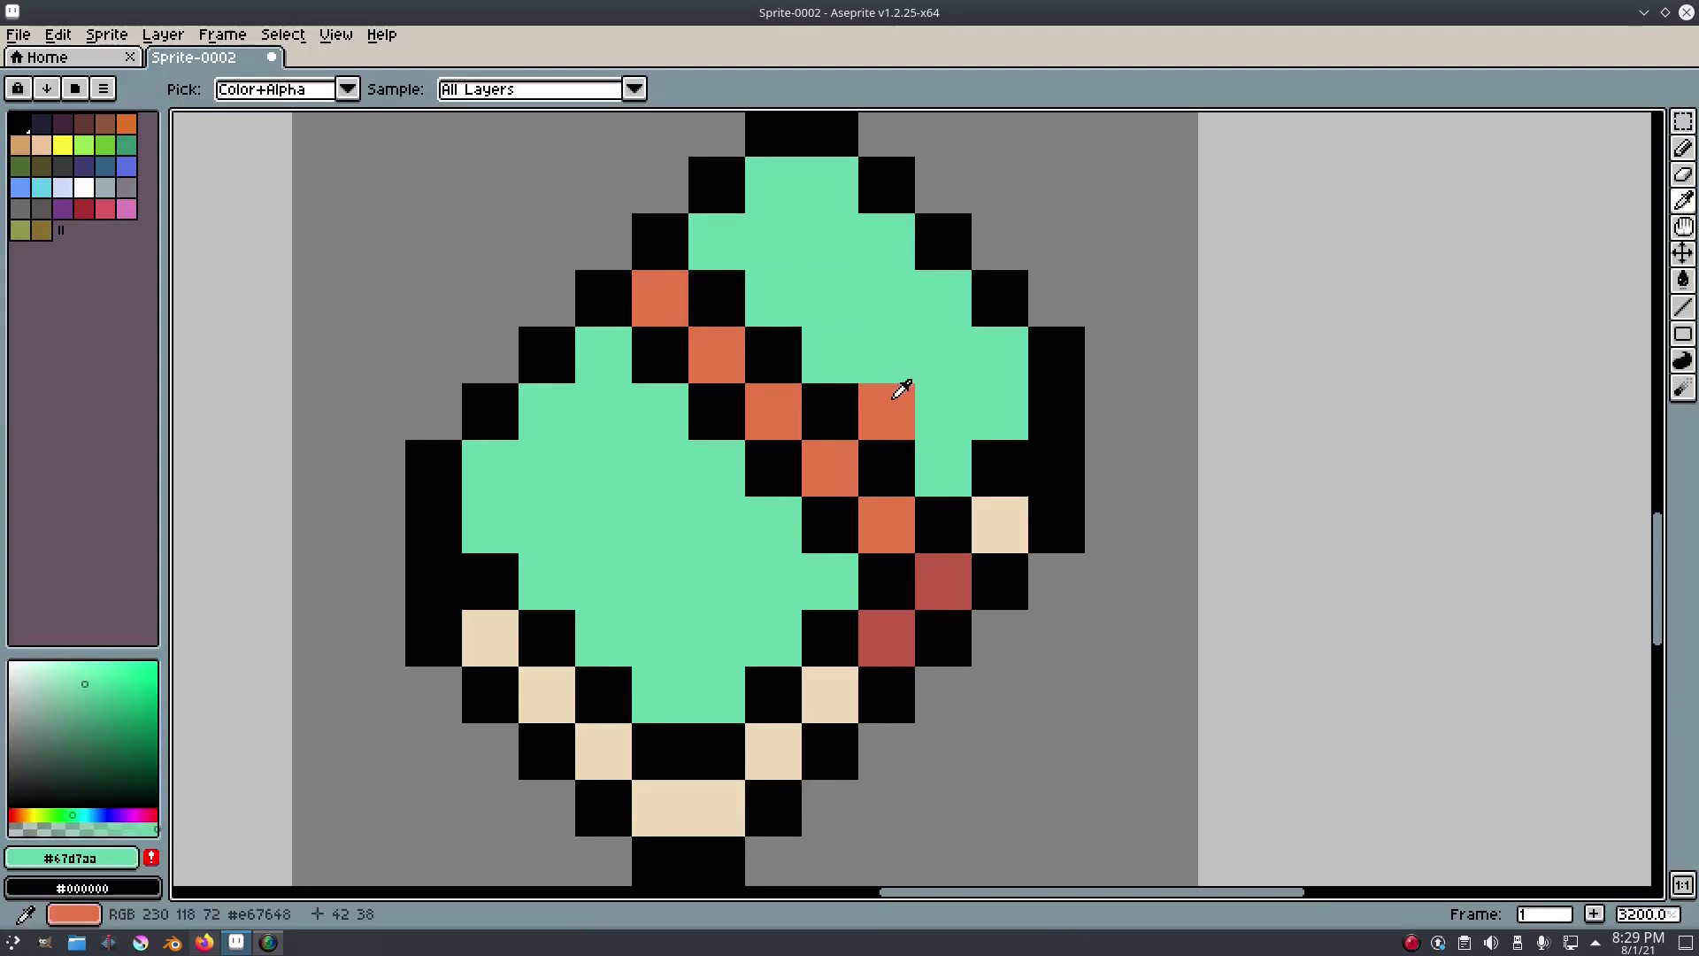
pyautogui.press('b')
pyautogui.scroll(-10, 1050, 436)
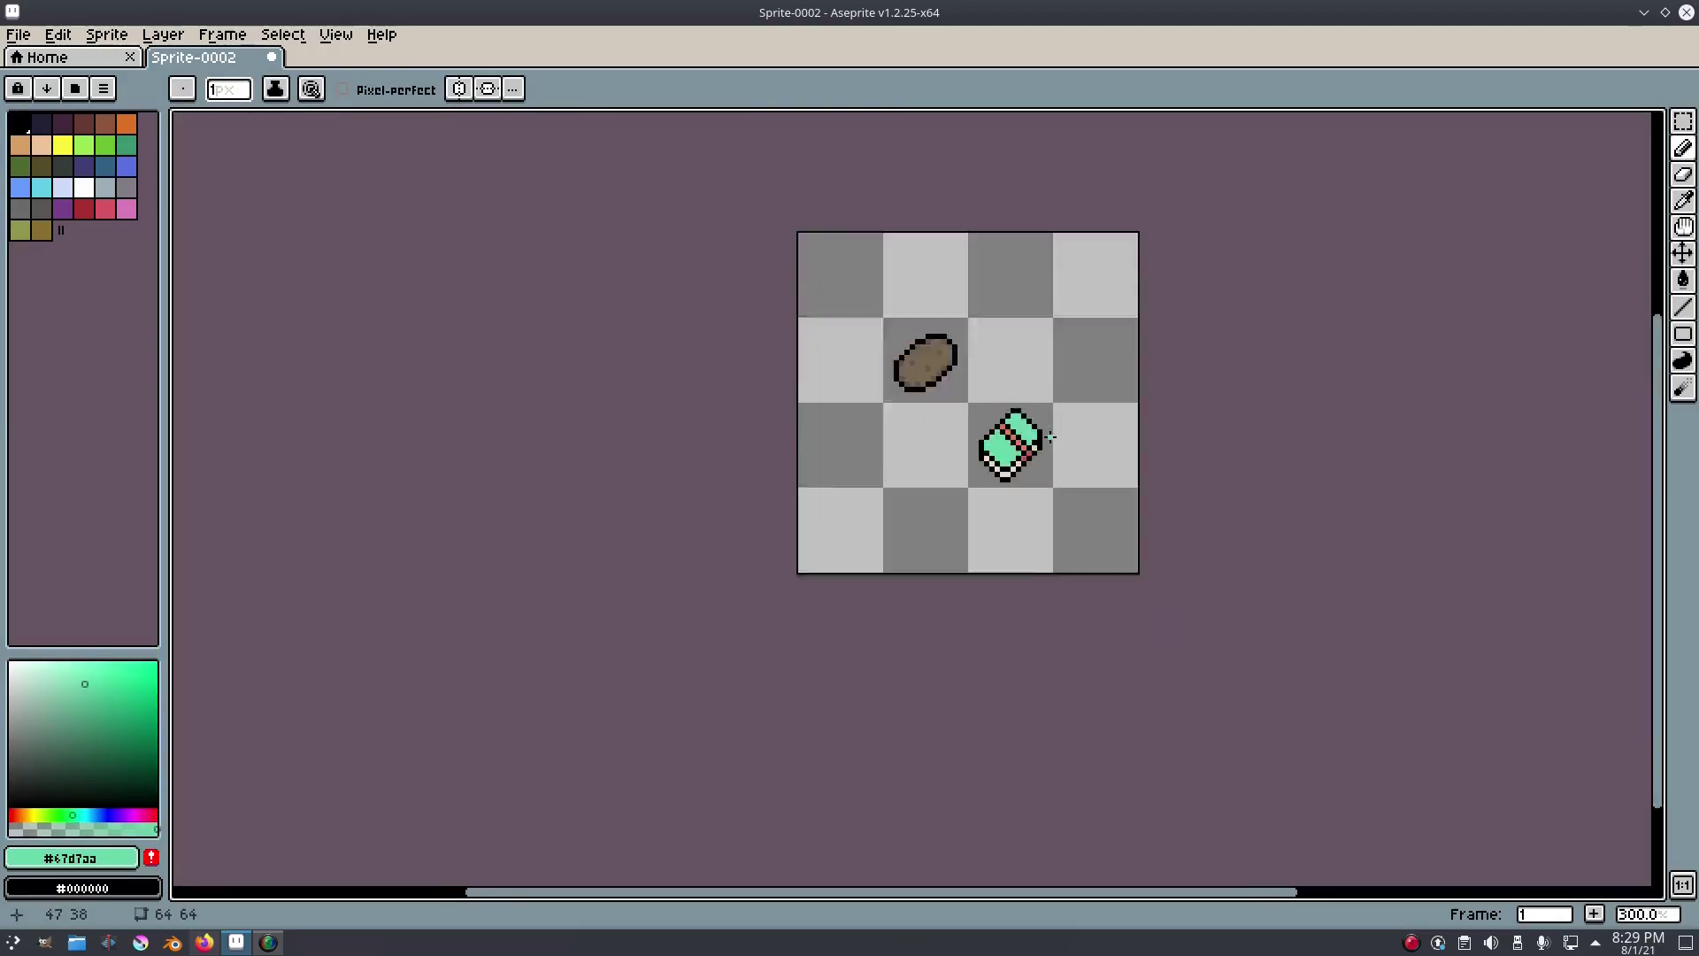
pyautogui.scroll(11, 1050, 436)
# Repaint the black diagonals on both sides of the orange stripe in the dark red sampled from the block's side.
pyautogui.press('i')
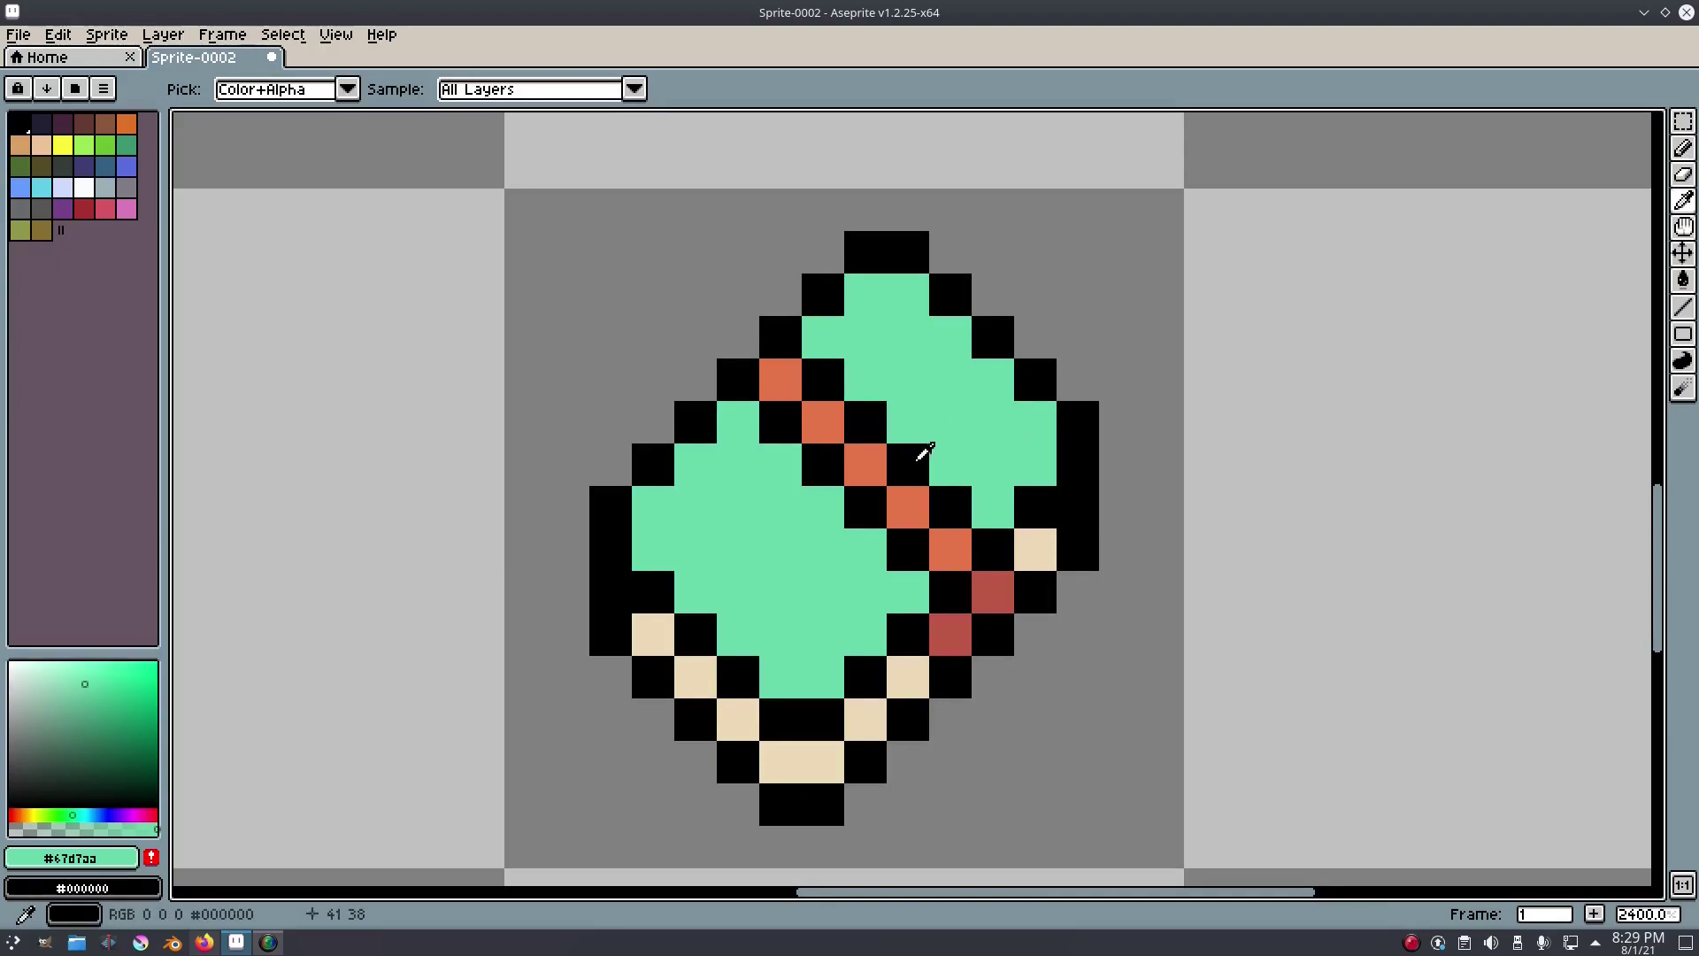
pyautogui.click(997, 581)
pyautogui.press('b')
pyautogui.click(823, 465)
pyautogui.click(865, 506)
pyautogui.click(903, 542)
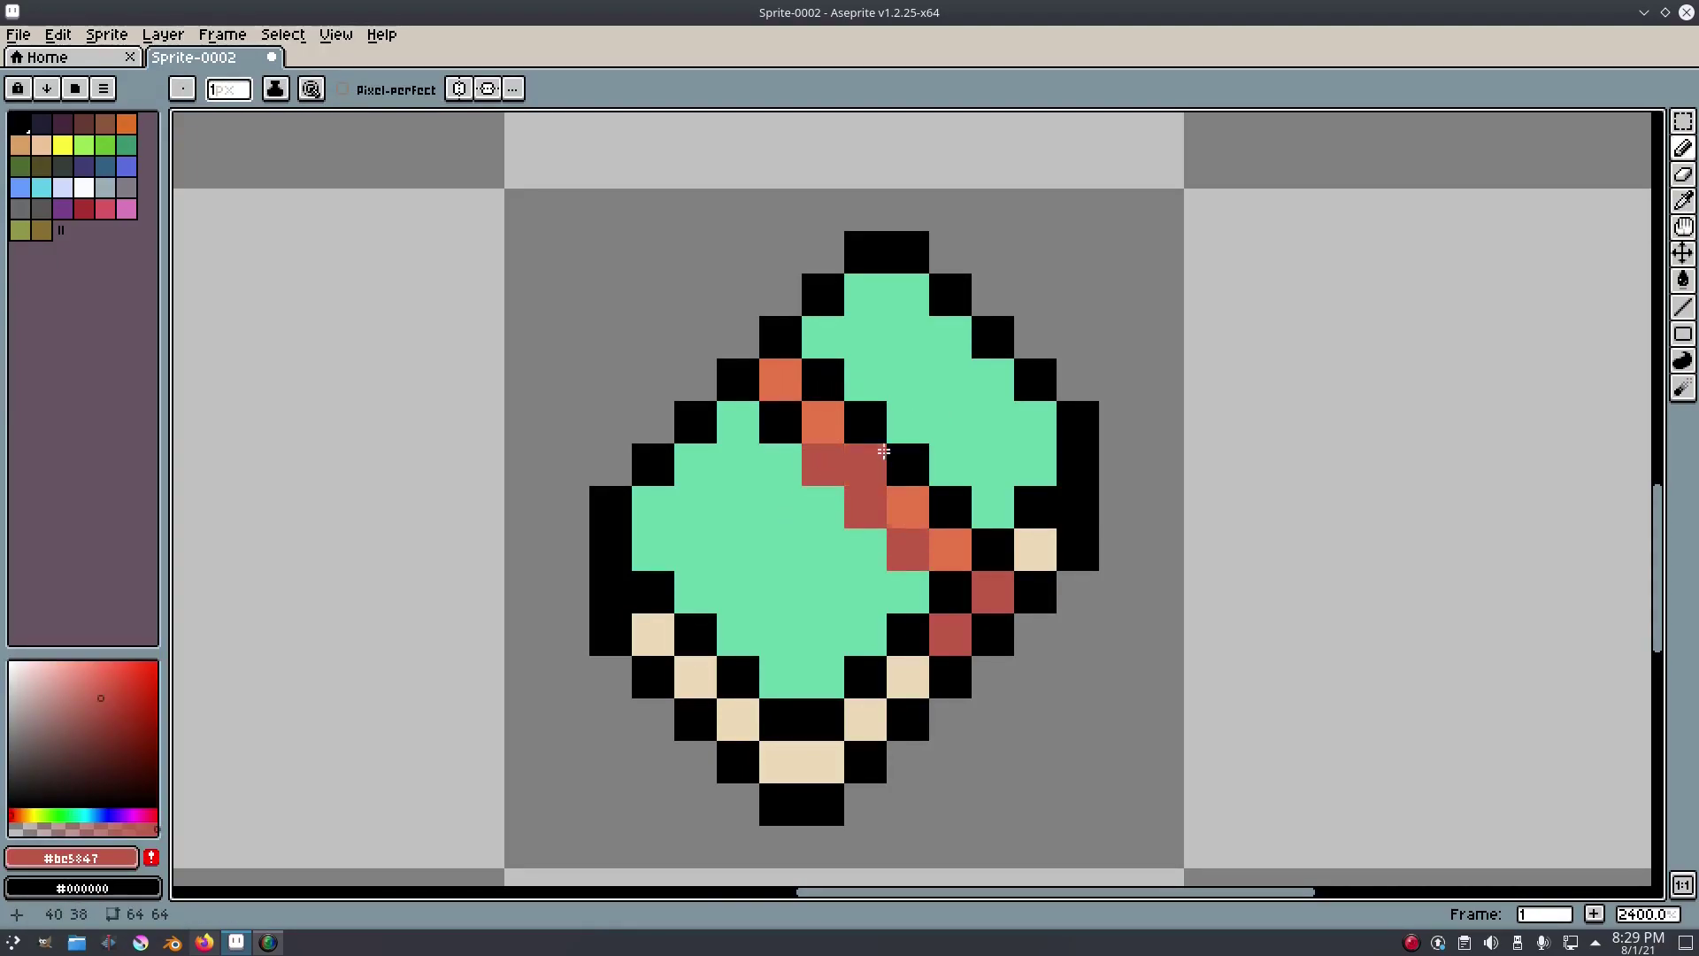
pyautogui.click(865, 422)
pyautogui.click(902, 471)
pyautogui.scroll(-5, 998, 499)
pyautogui.scroll(3, 902, 481)
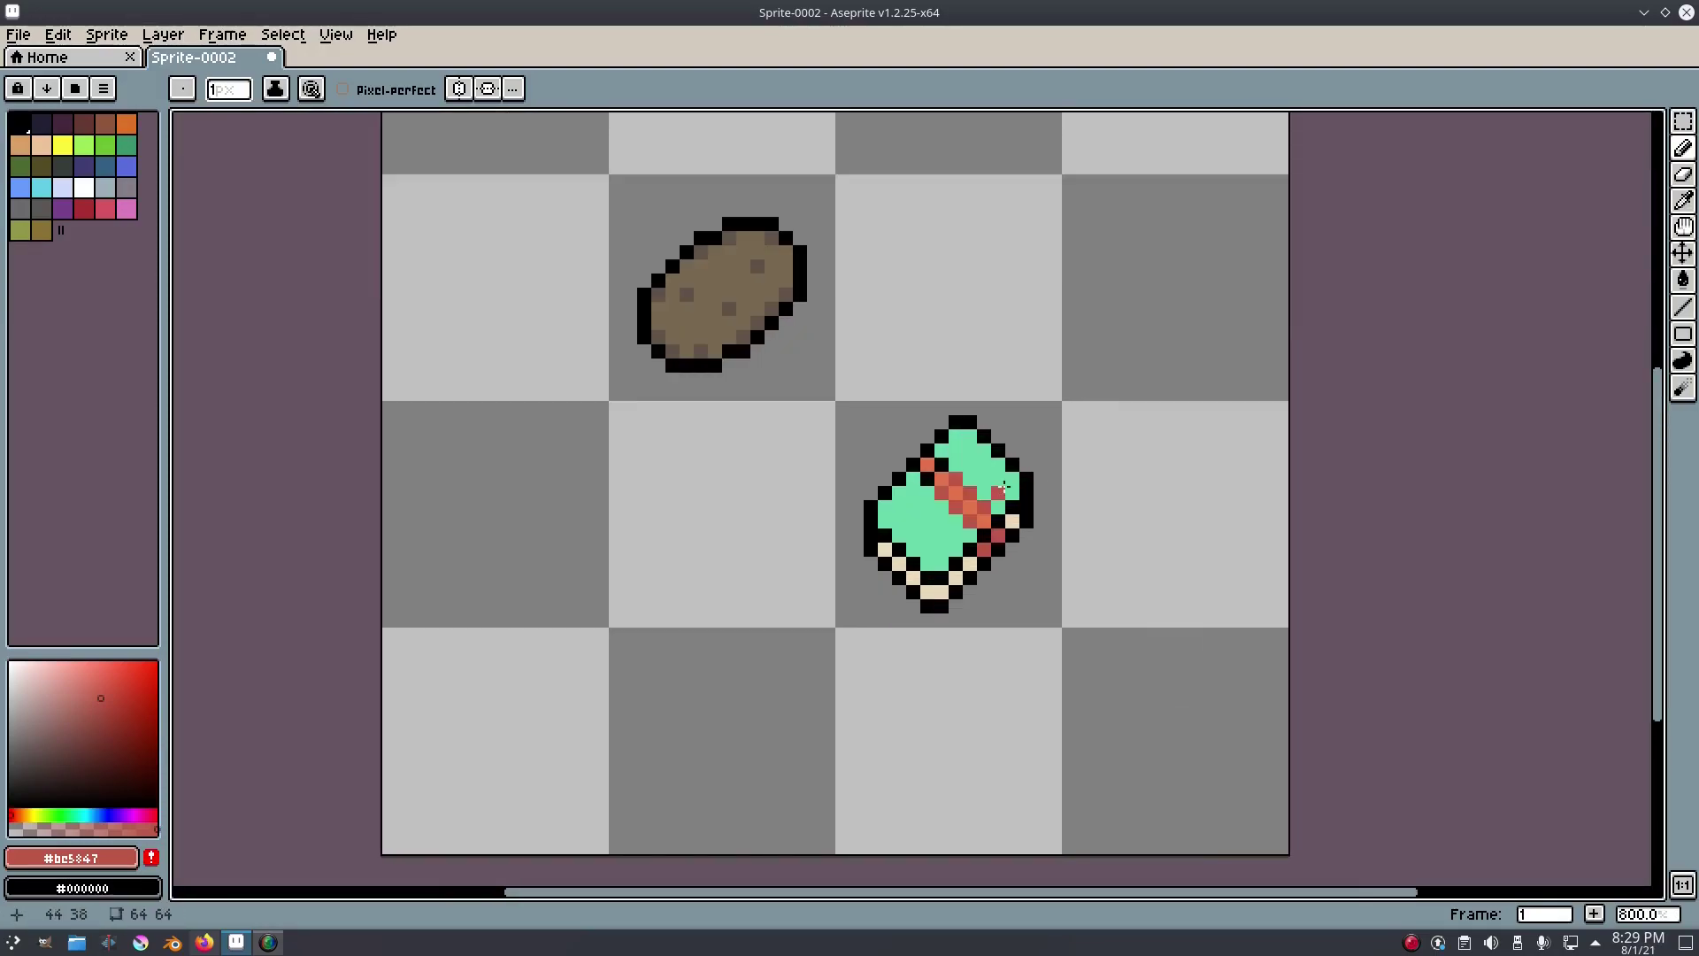
pyautogui.scroll(-5, 1165, 513)
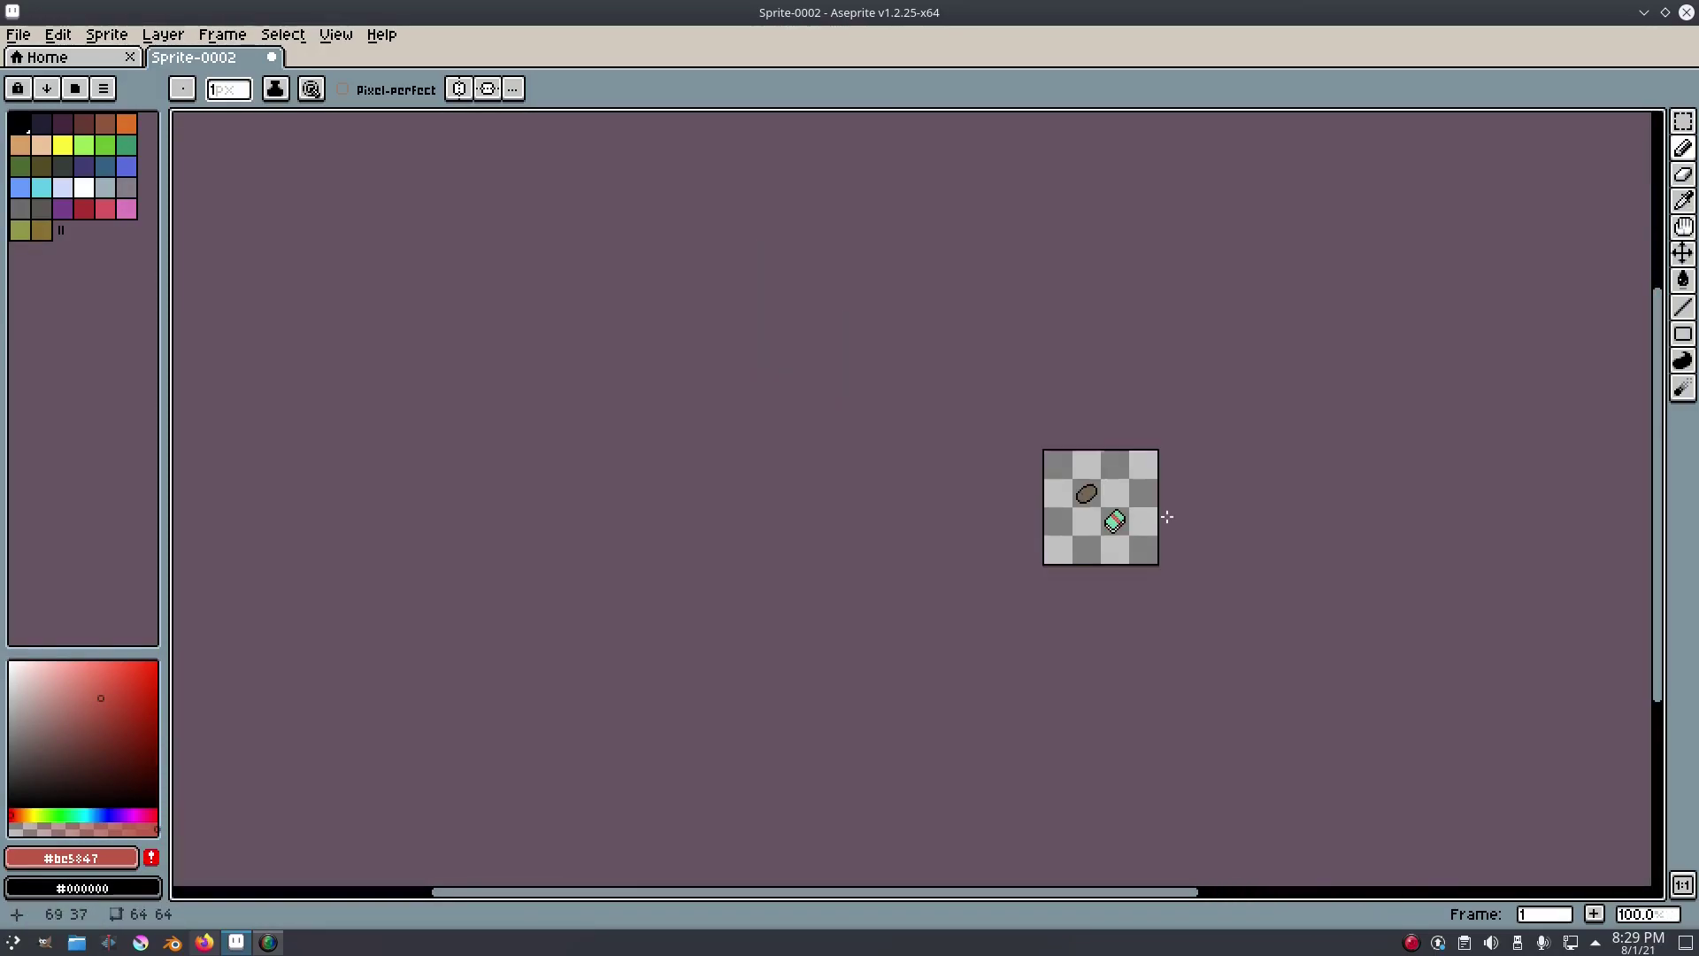
pyautogui.scroll(8, 1186, 509)
pyautogui.click(1082, 562)
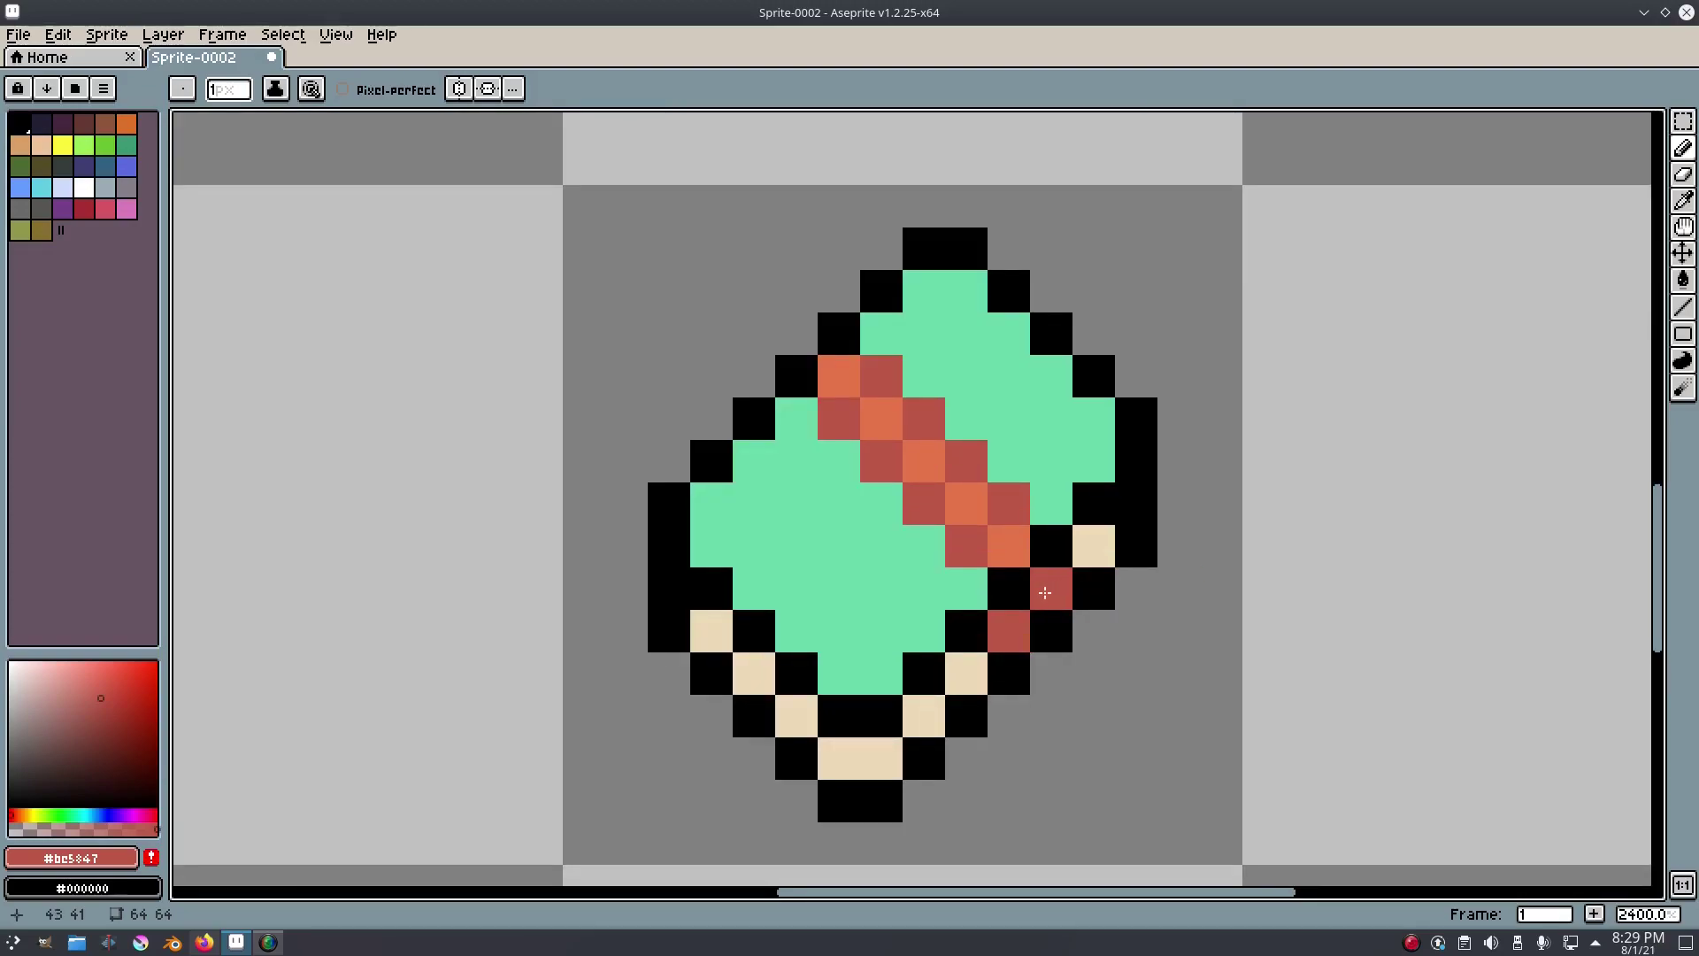
# Extend the stripe past the block's upper-left outline with three dark red pixels.
pyautogui.press('i')
pyautogui.scroll(-6, 1184, 577)
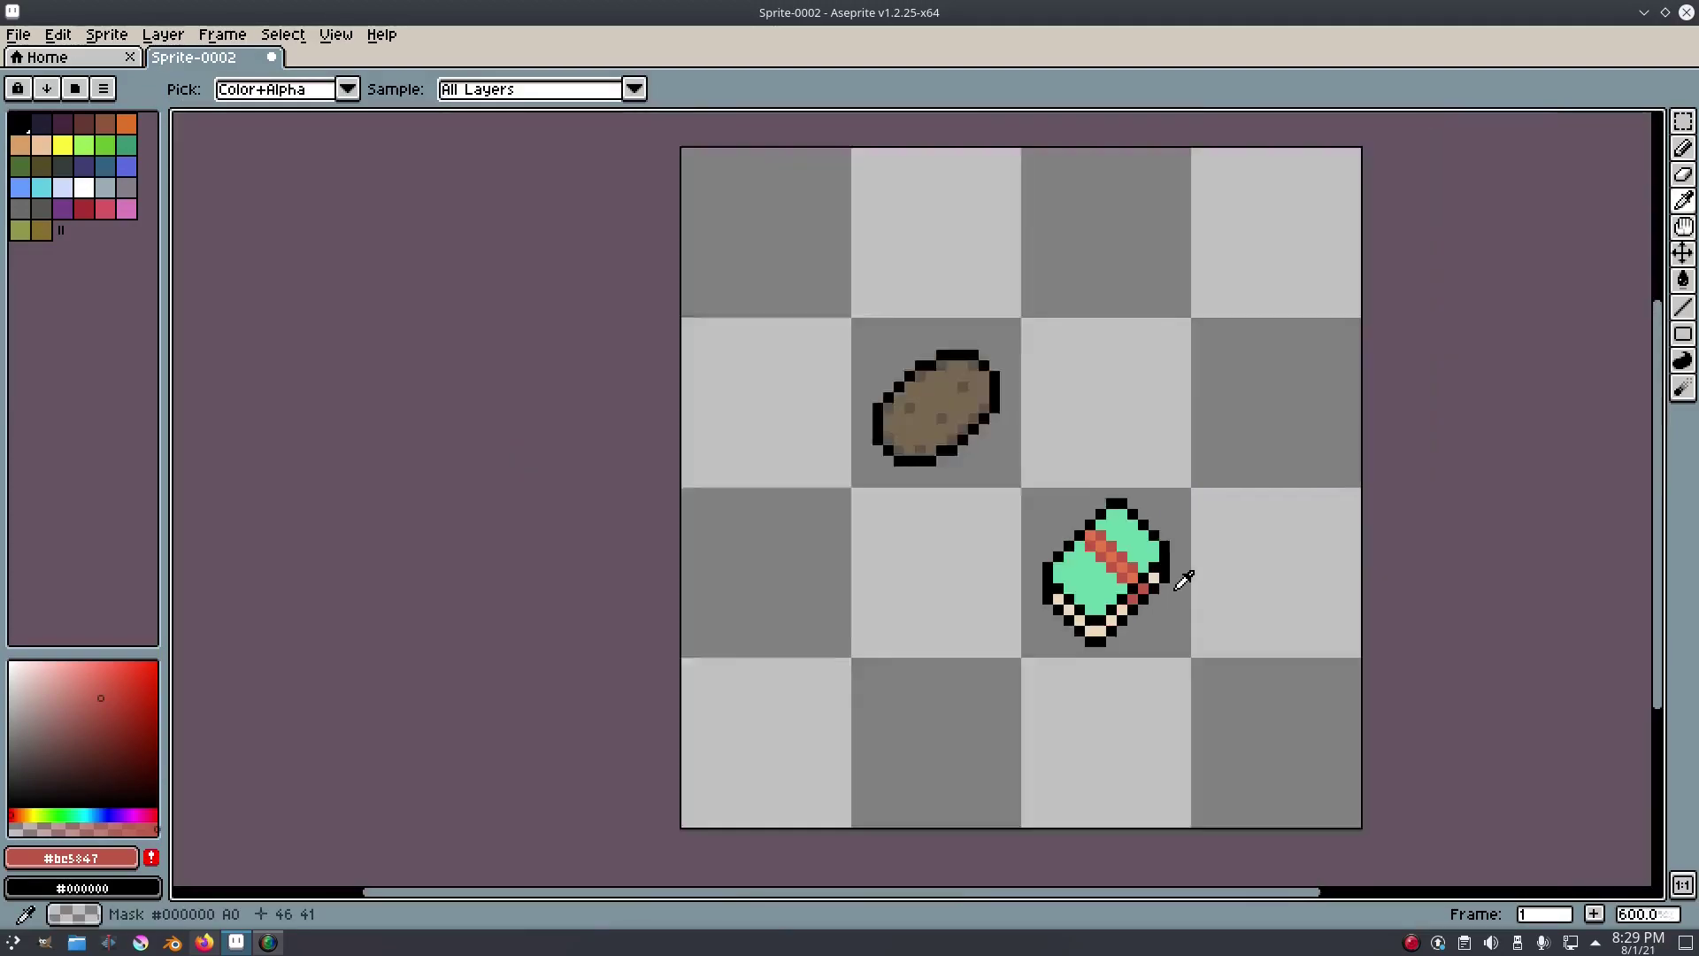
pyautogui.scroll(-1, 1197, 573)
pyautogui.scroll(-1, 1074, 505)
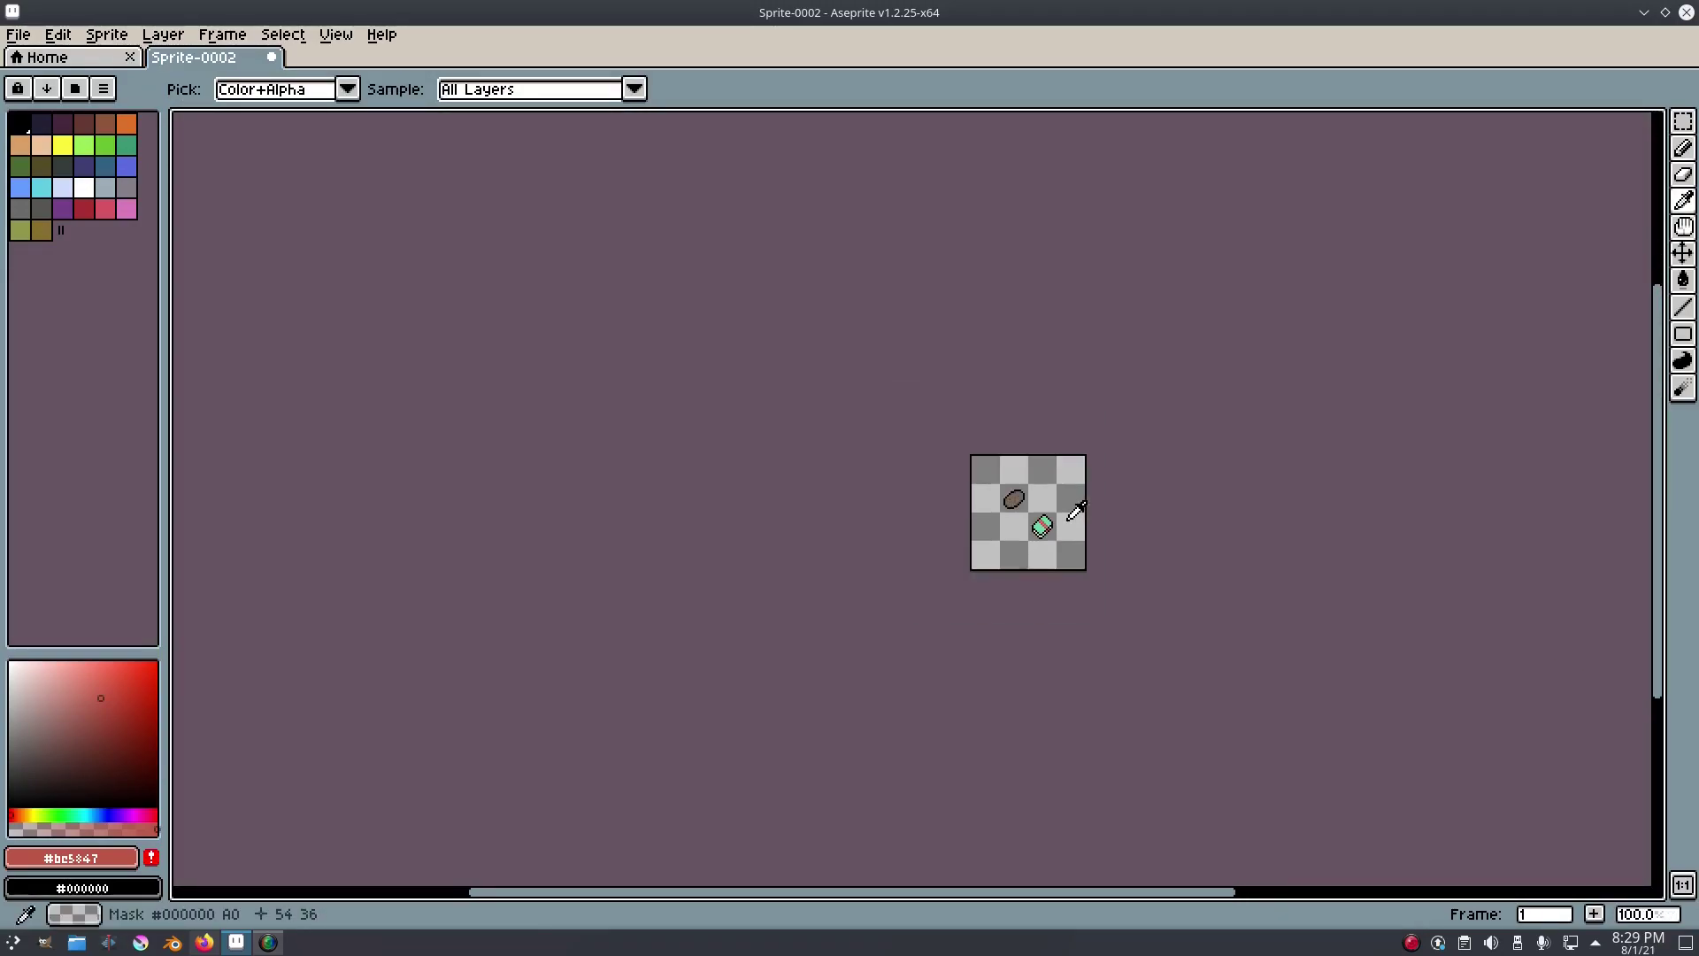
pyautogui.scroll(3, 1066, 511)
pyautogui.scroll(4, 1063, 518)
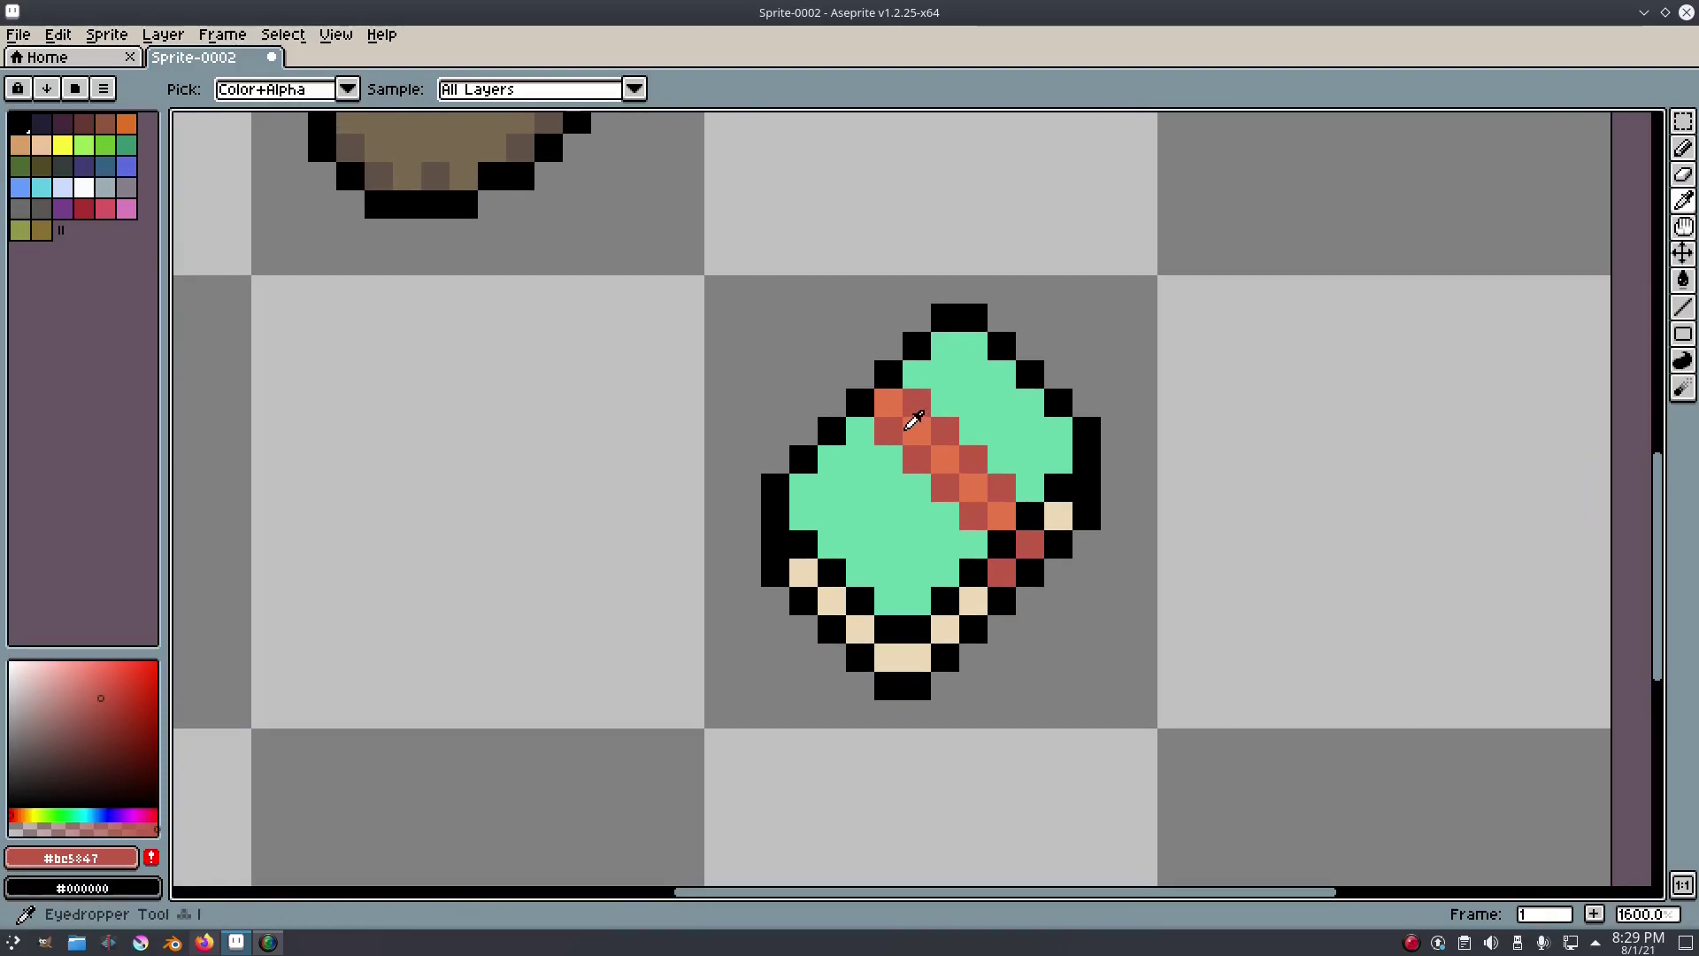
pyautogui.press('b')
pyautogui.click(840, 401)
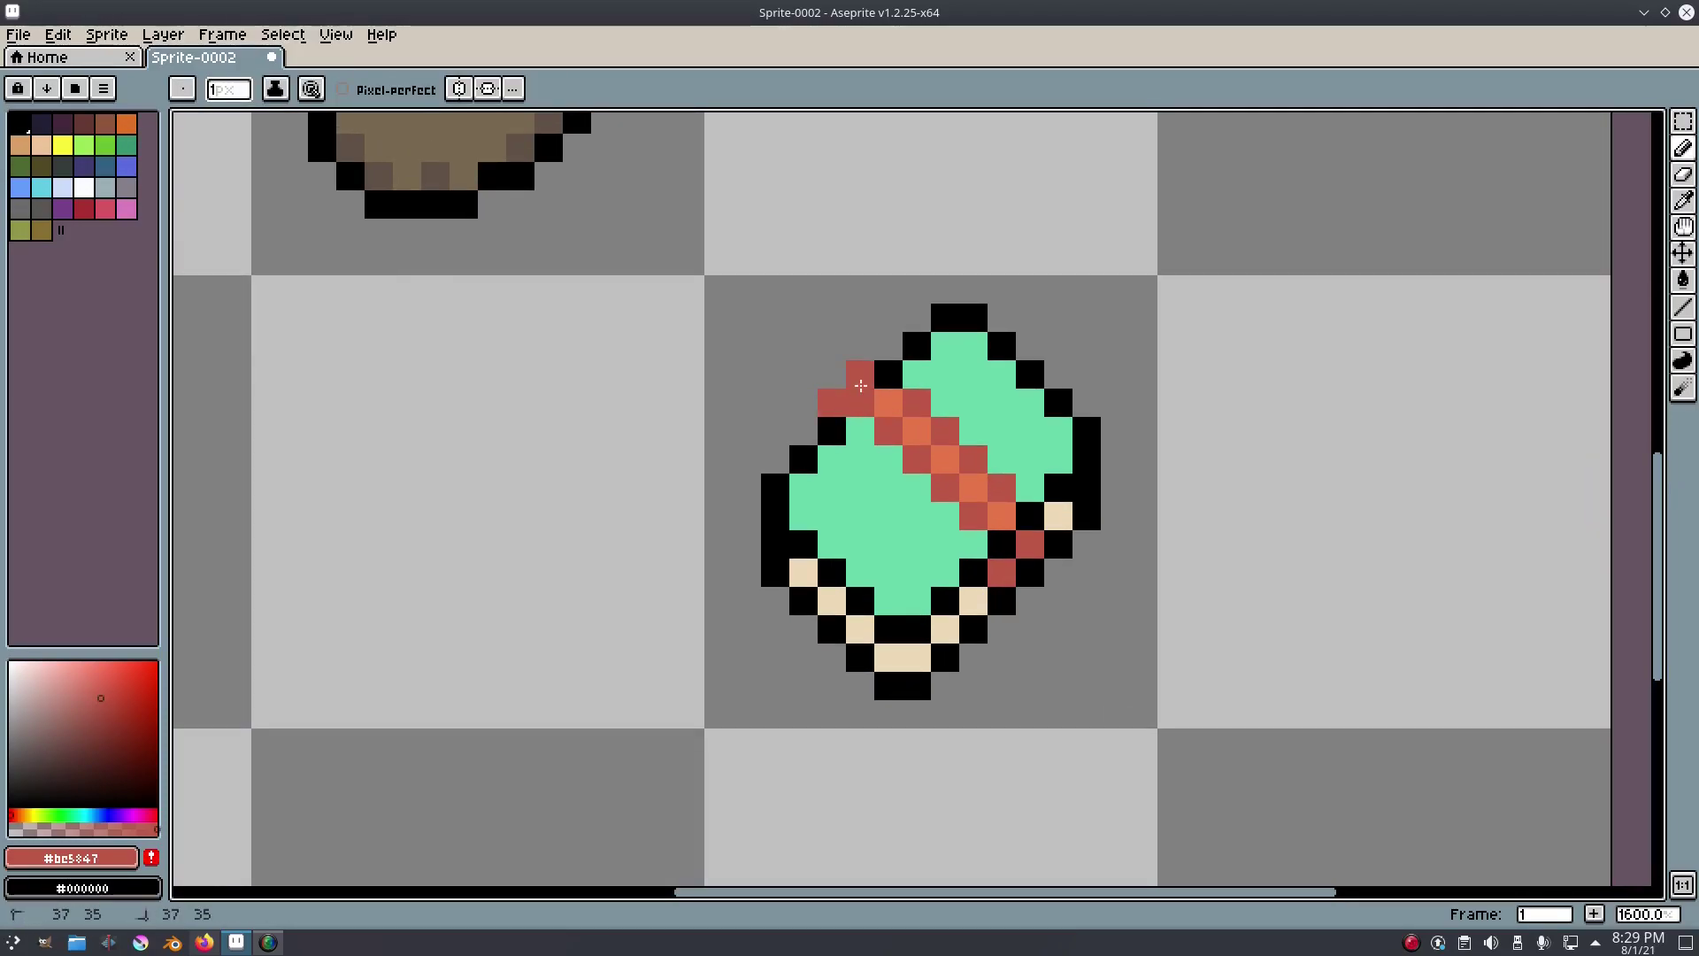
# Outline the dark red extension at the block's upper-left edge in the sampled black.
pyautogui.keyDown('alt'); pyautogui.click(888, 375); pyautogui.keyUp('alt')
pyautogui.click(861, 355)
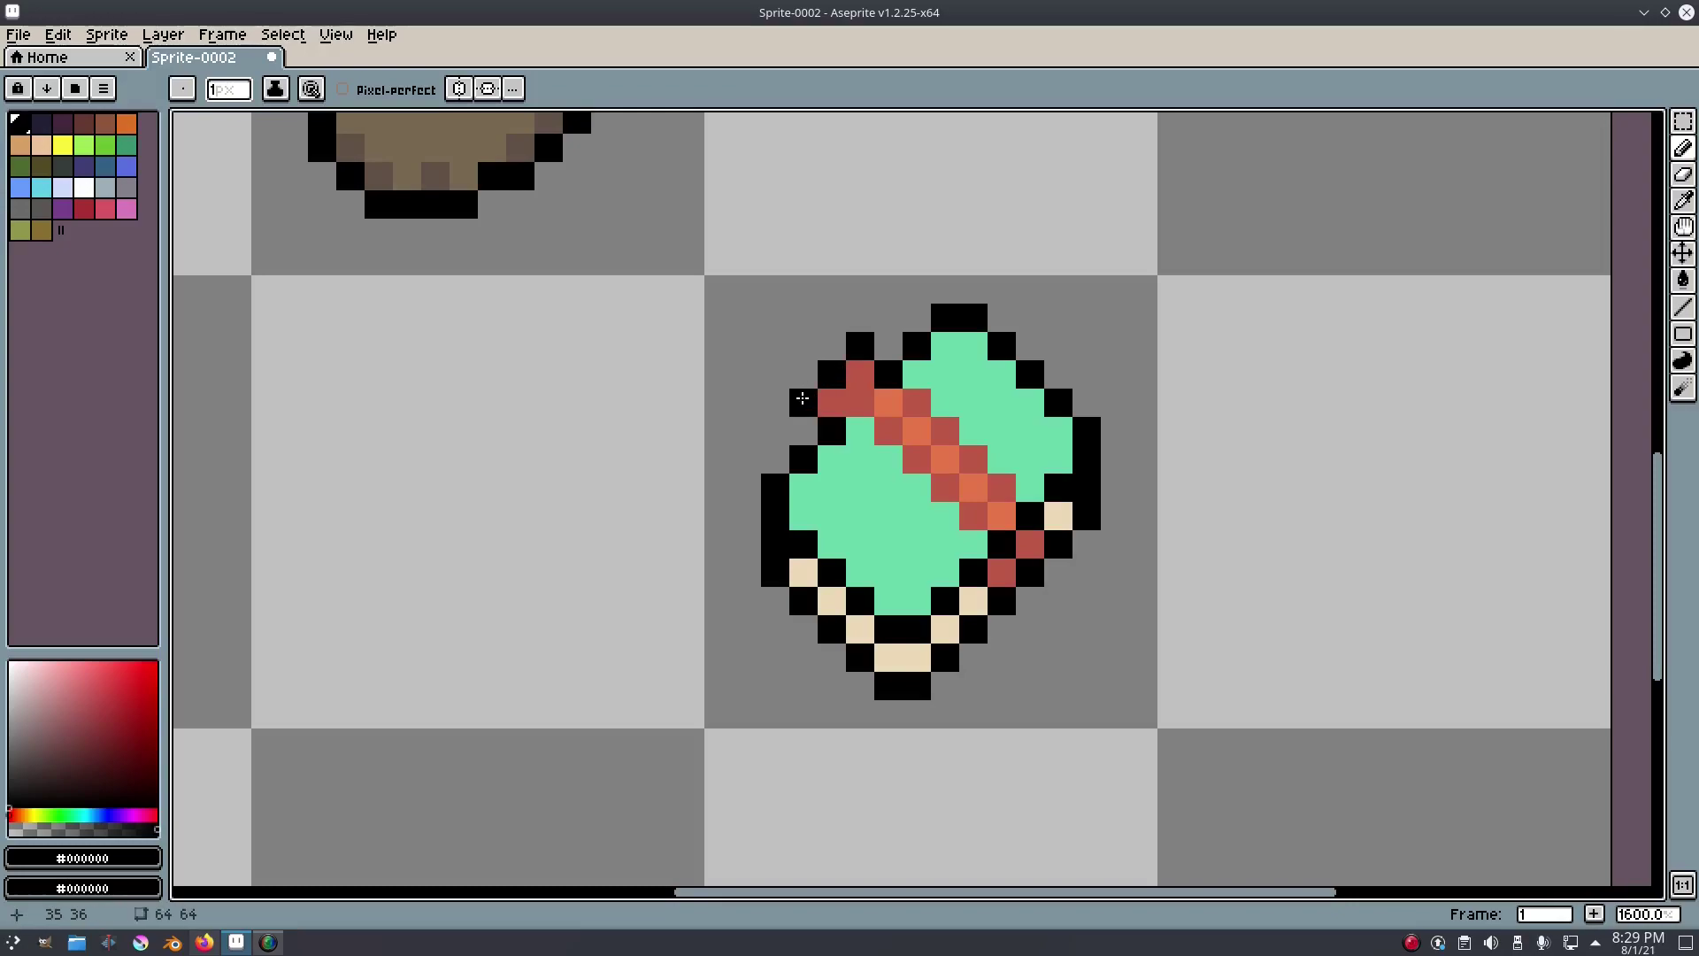
pyautogui.scroll(-3, 831, 423)
pyautogui.scroll(3, 982, 389)
pyautogui.scroll(-5, 938, 361)
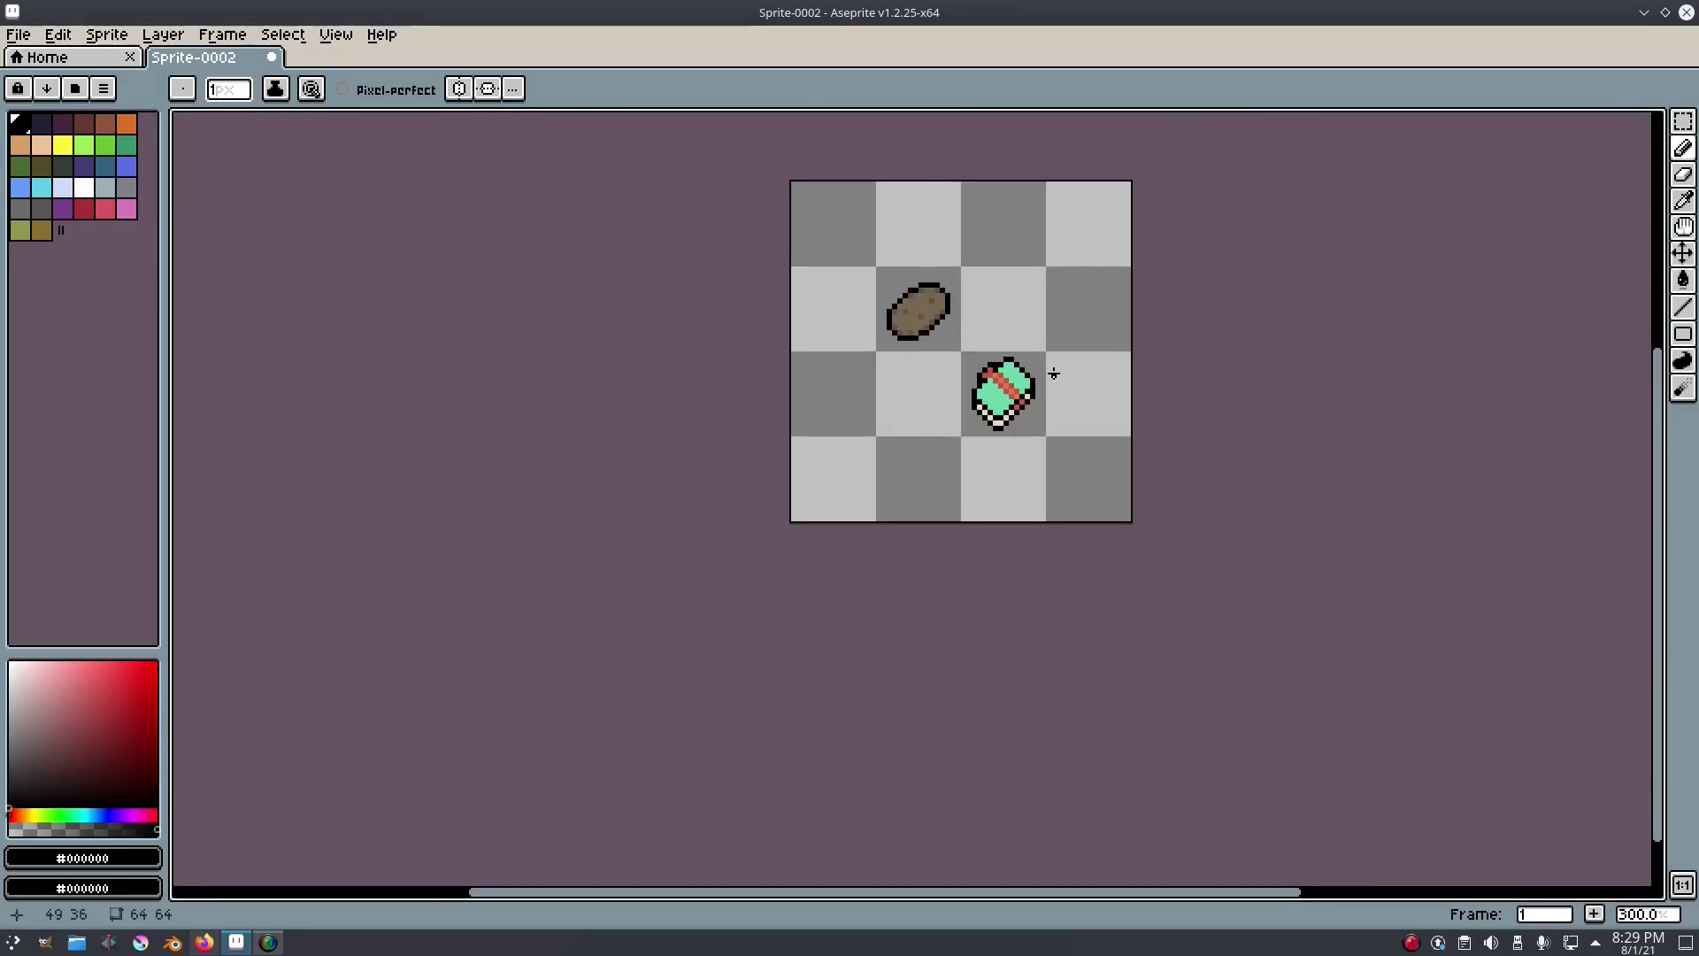
pyautogui.scroll(5, 1016, 363)
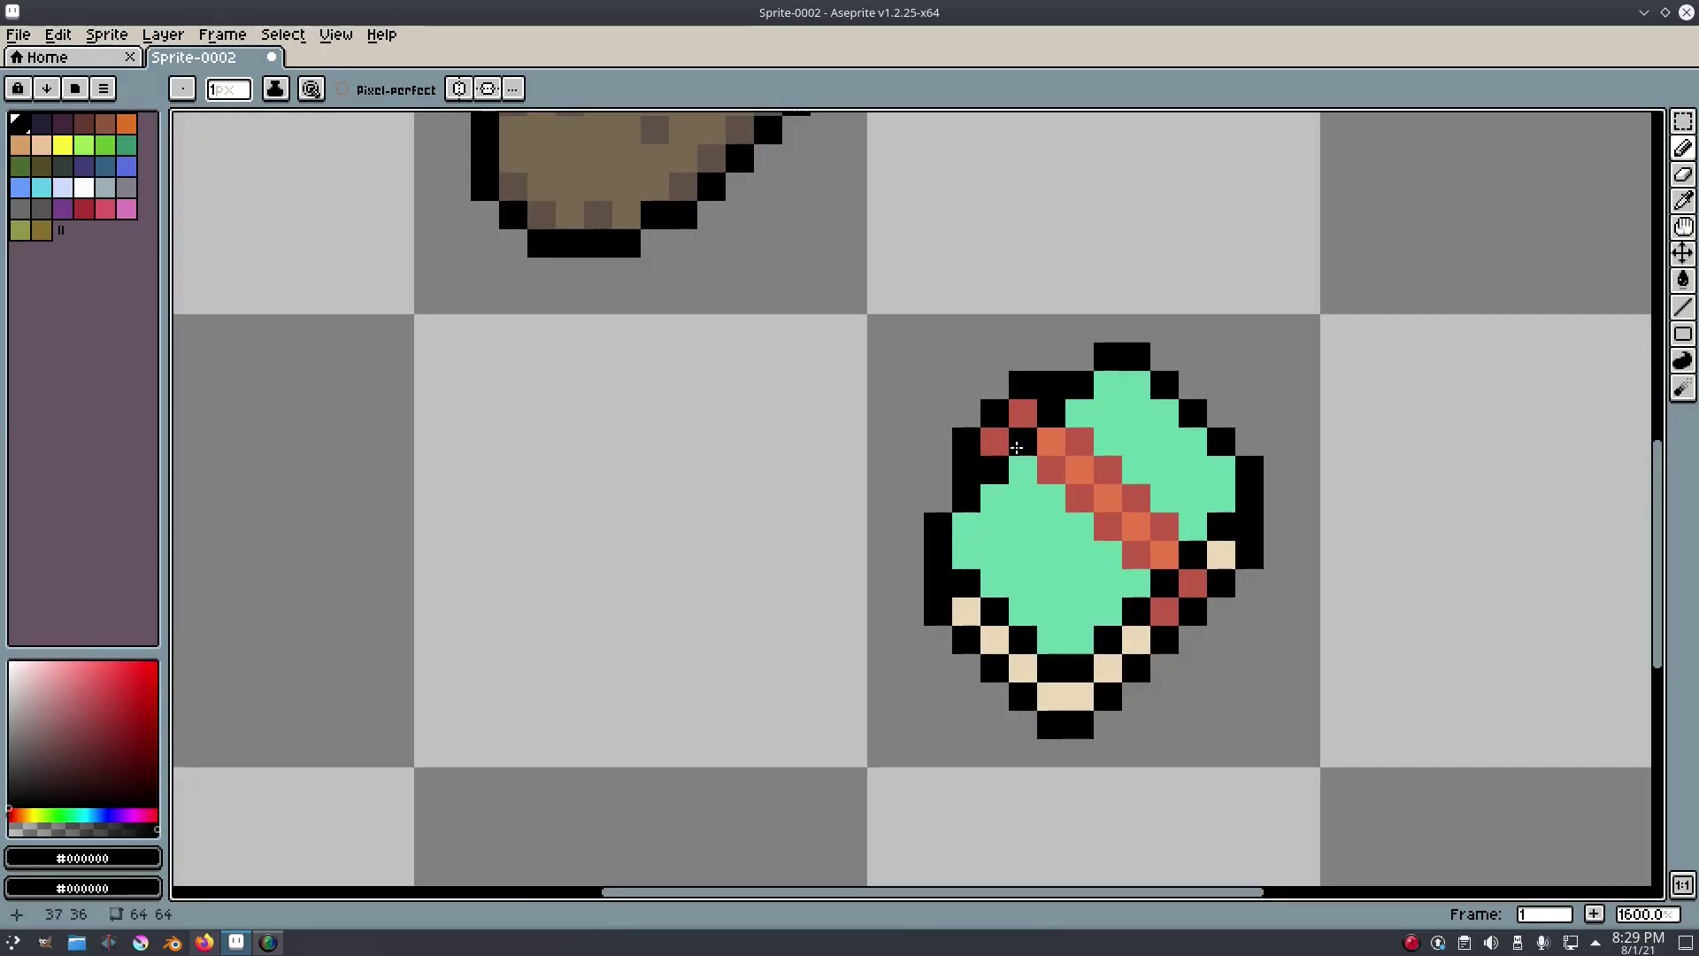
pyautogui.scroll(-6, 1041, 447)
pyautogui.scroll(6, 1198, 406)
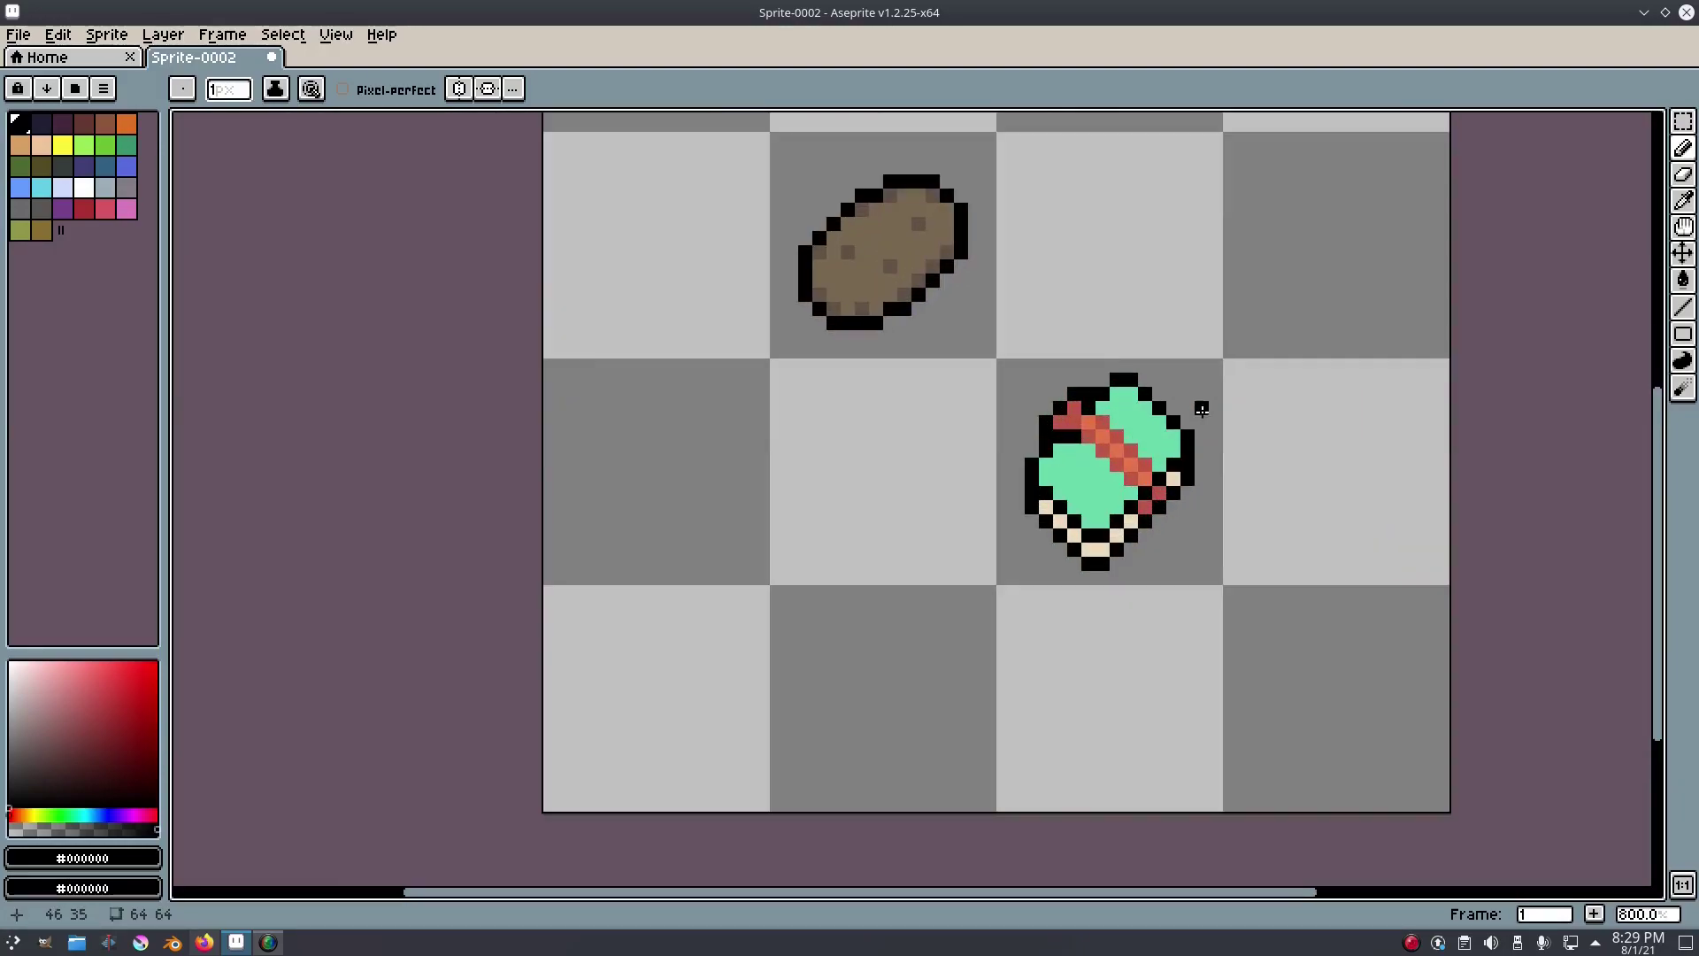
# Paint the upper pixel of the stripe's outer extension in the sampled orange.
pyautogui.keyDown('alt'); pyautogui.click(962, 424); pyautogui.keyUp('alt')
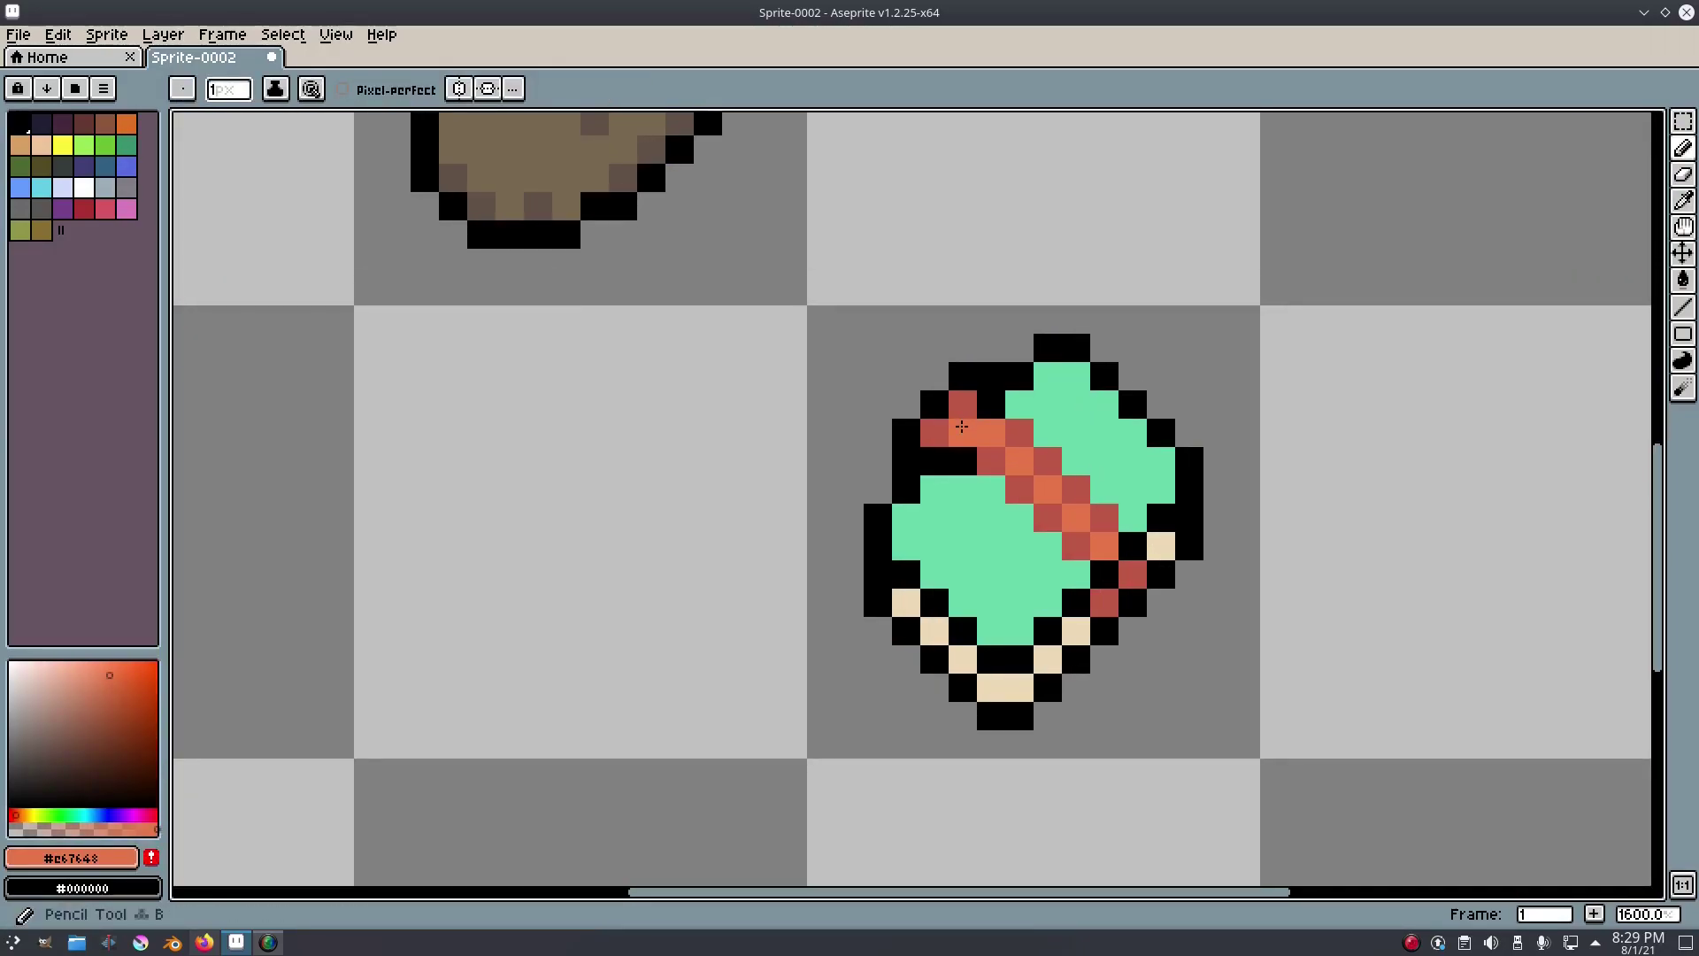
pyautogui.scroll(-3, 938, 428)
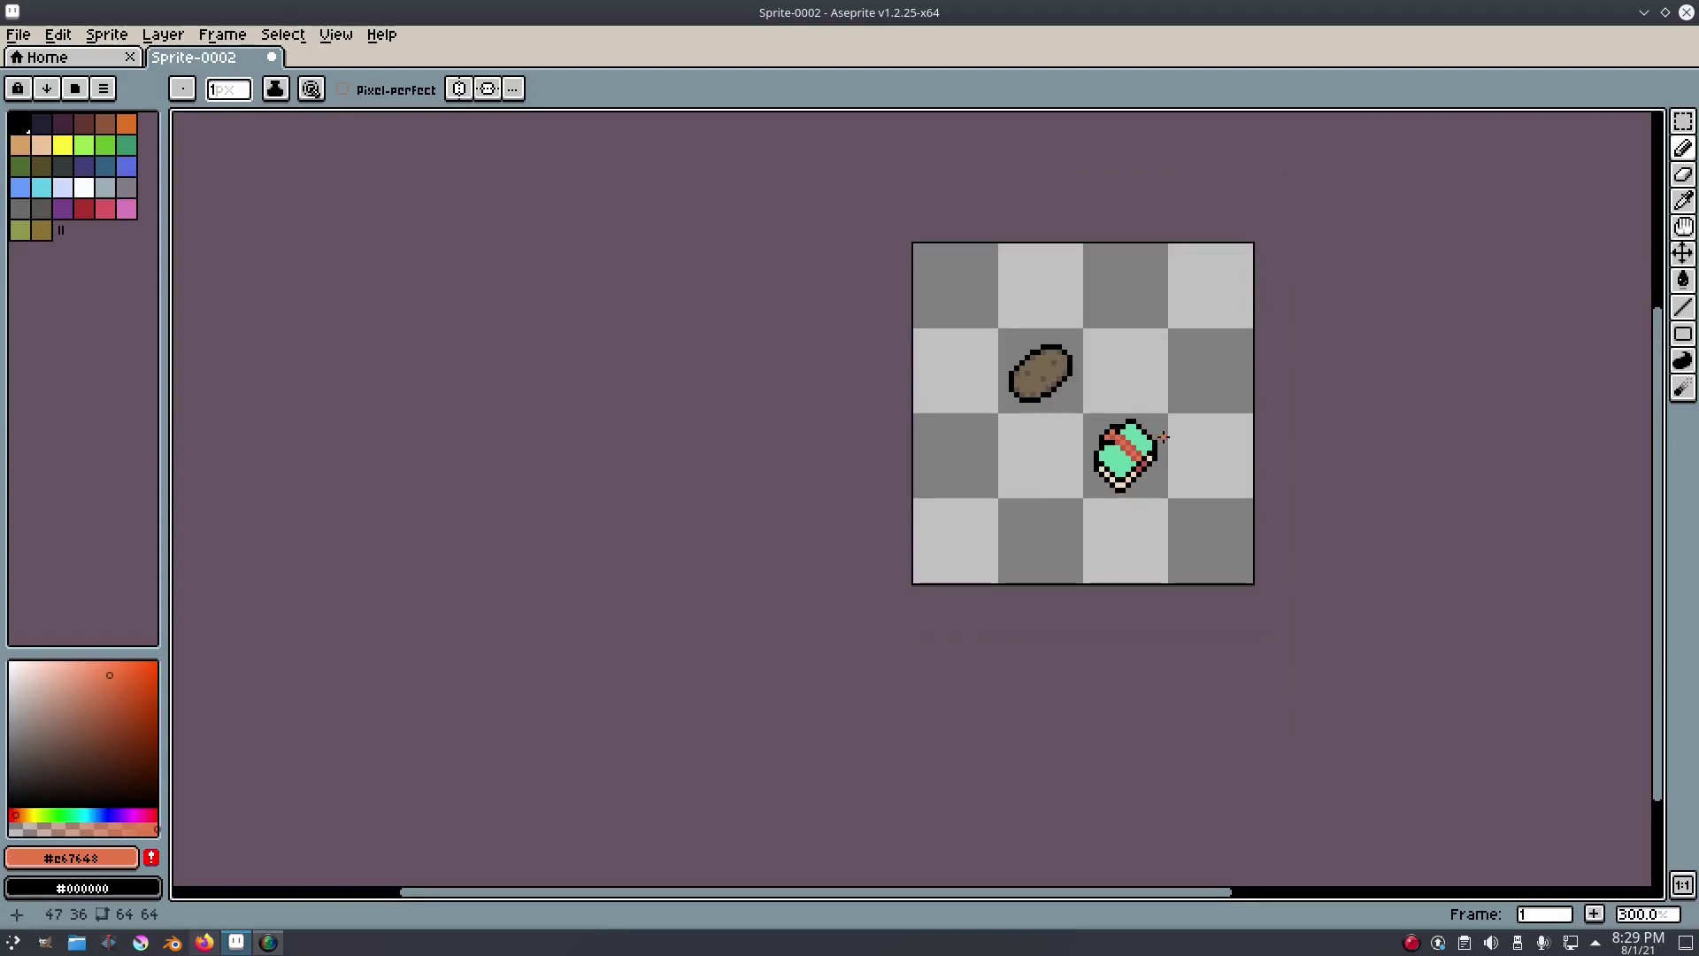
pyautogui.hotkey('ctrl', 'z')
pyautogui.scroll(3, 1195, 437)
pyautogui.click(1195, 437)
pyautogui.scroll(-6, 1318, 455)
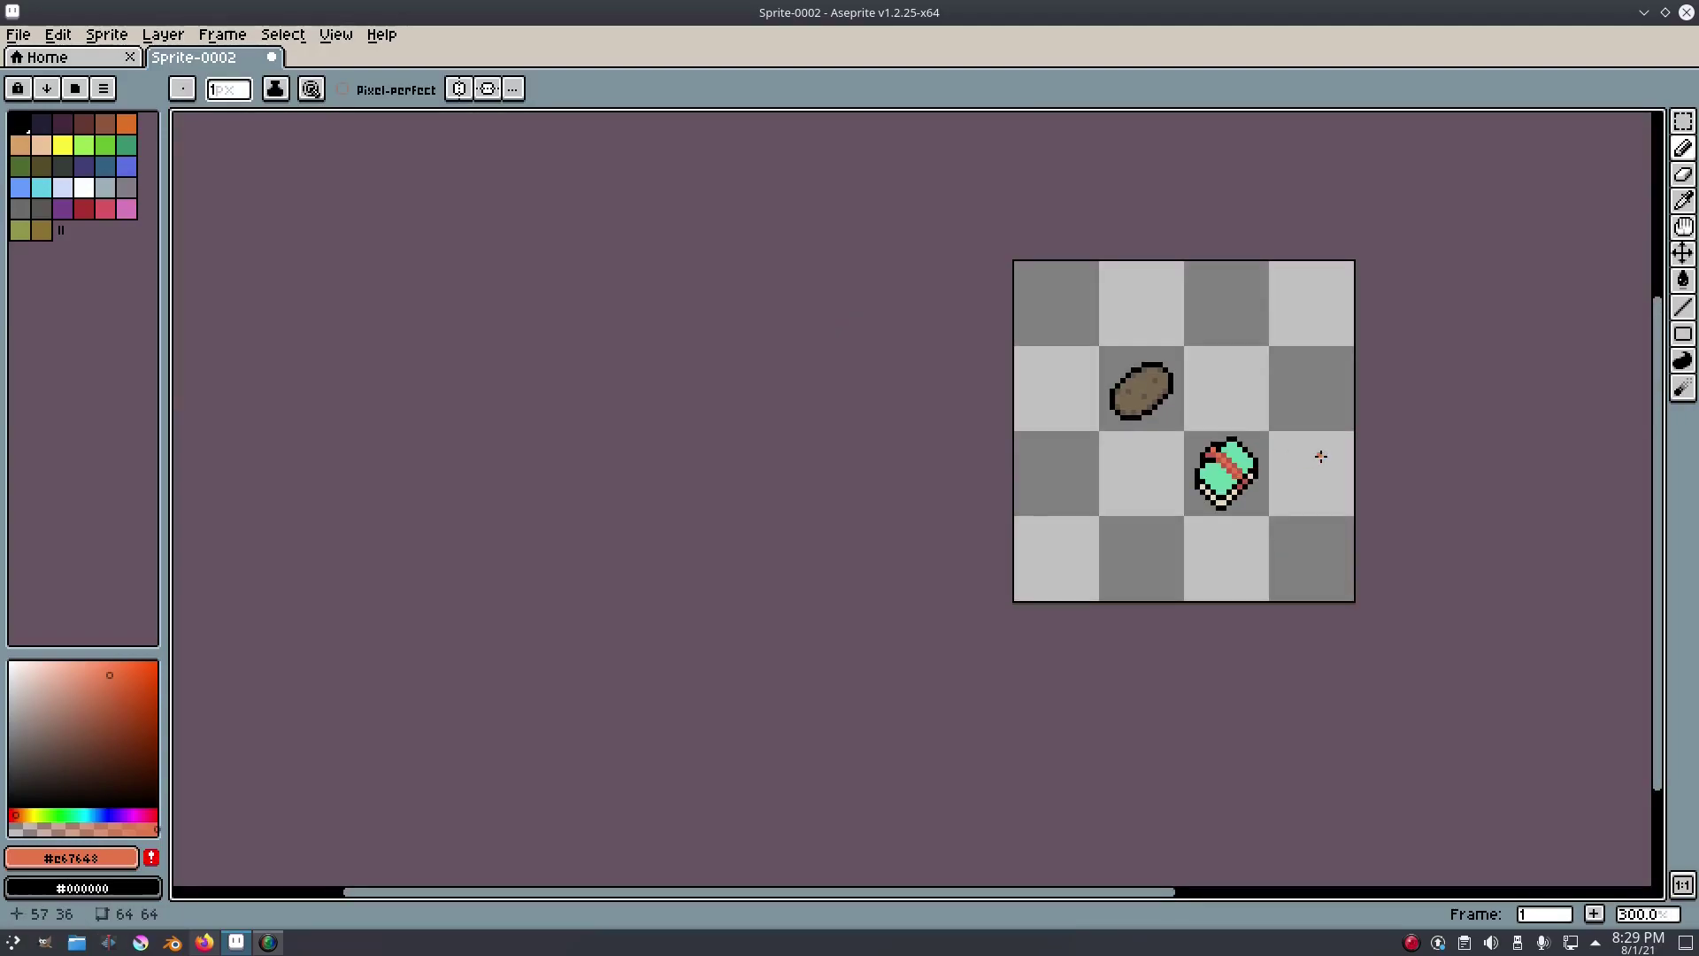
pyautogui.scroll(-1, 1320, 457)
pyautogui.moveTo(1331, 447); pyautogui.dragTo(1237, 426)
pyautogui.scroll(7, 1159, 409)
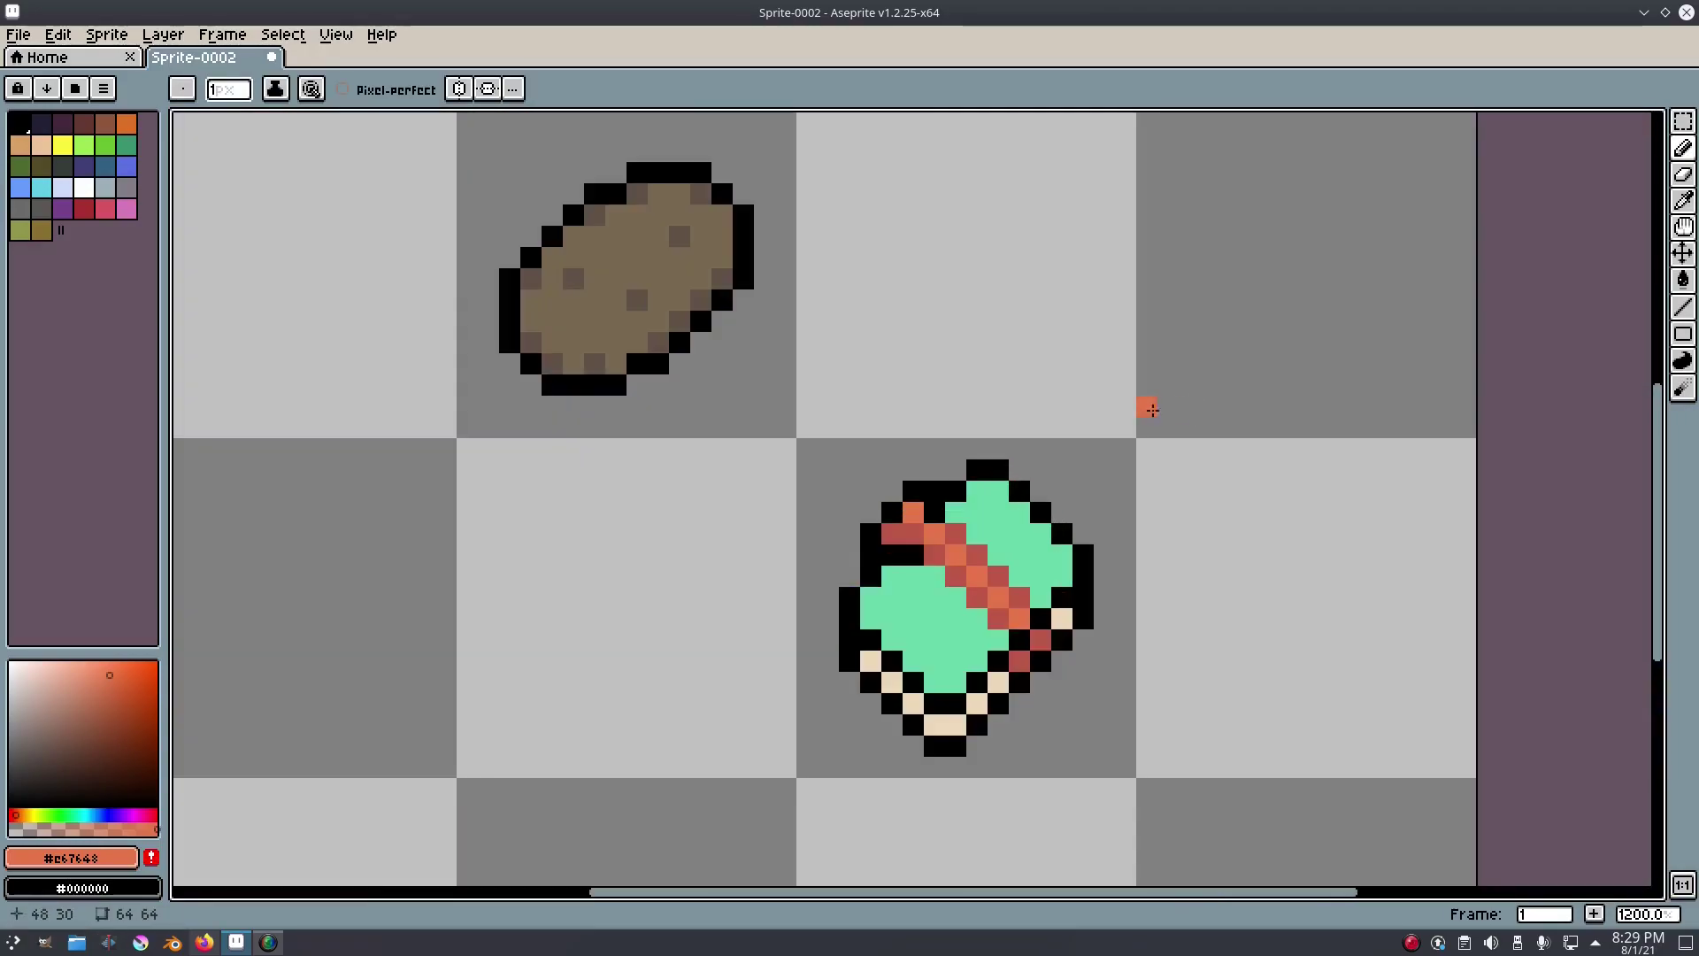
pyautogui.moveTo(1059, 418); pyautogui.dragTo(1087, 355)
# Darken the sampled red to HSV 0, 68, 56 and shade the extension's leftmost pixel and the stripe's end on the block's side.
pyautogui.press('i')
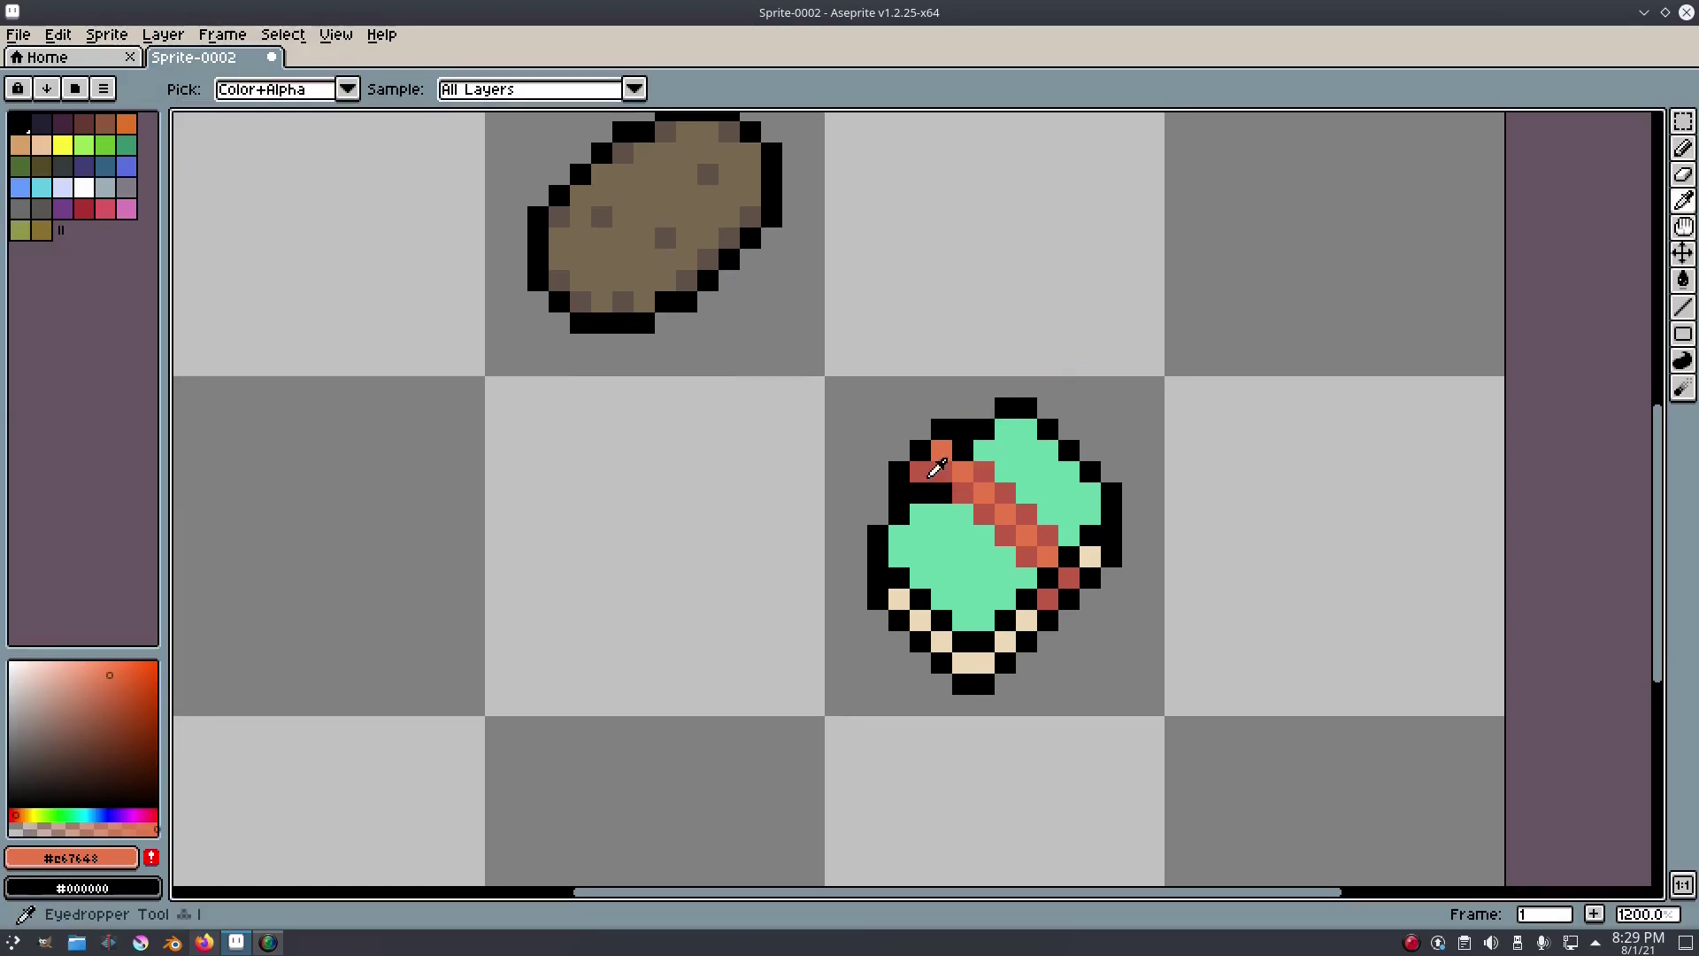
pyautogui.click(927, 478)
pyautogui.moveTo(101, 714); pyautogui.dragTo(109, 725)
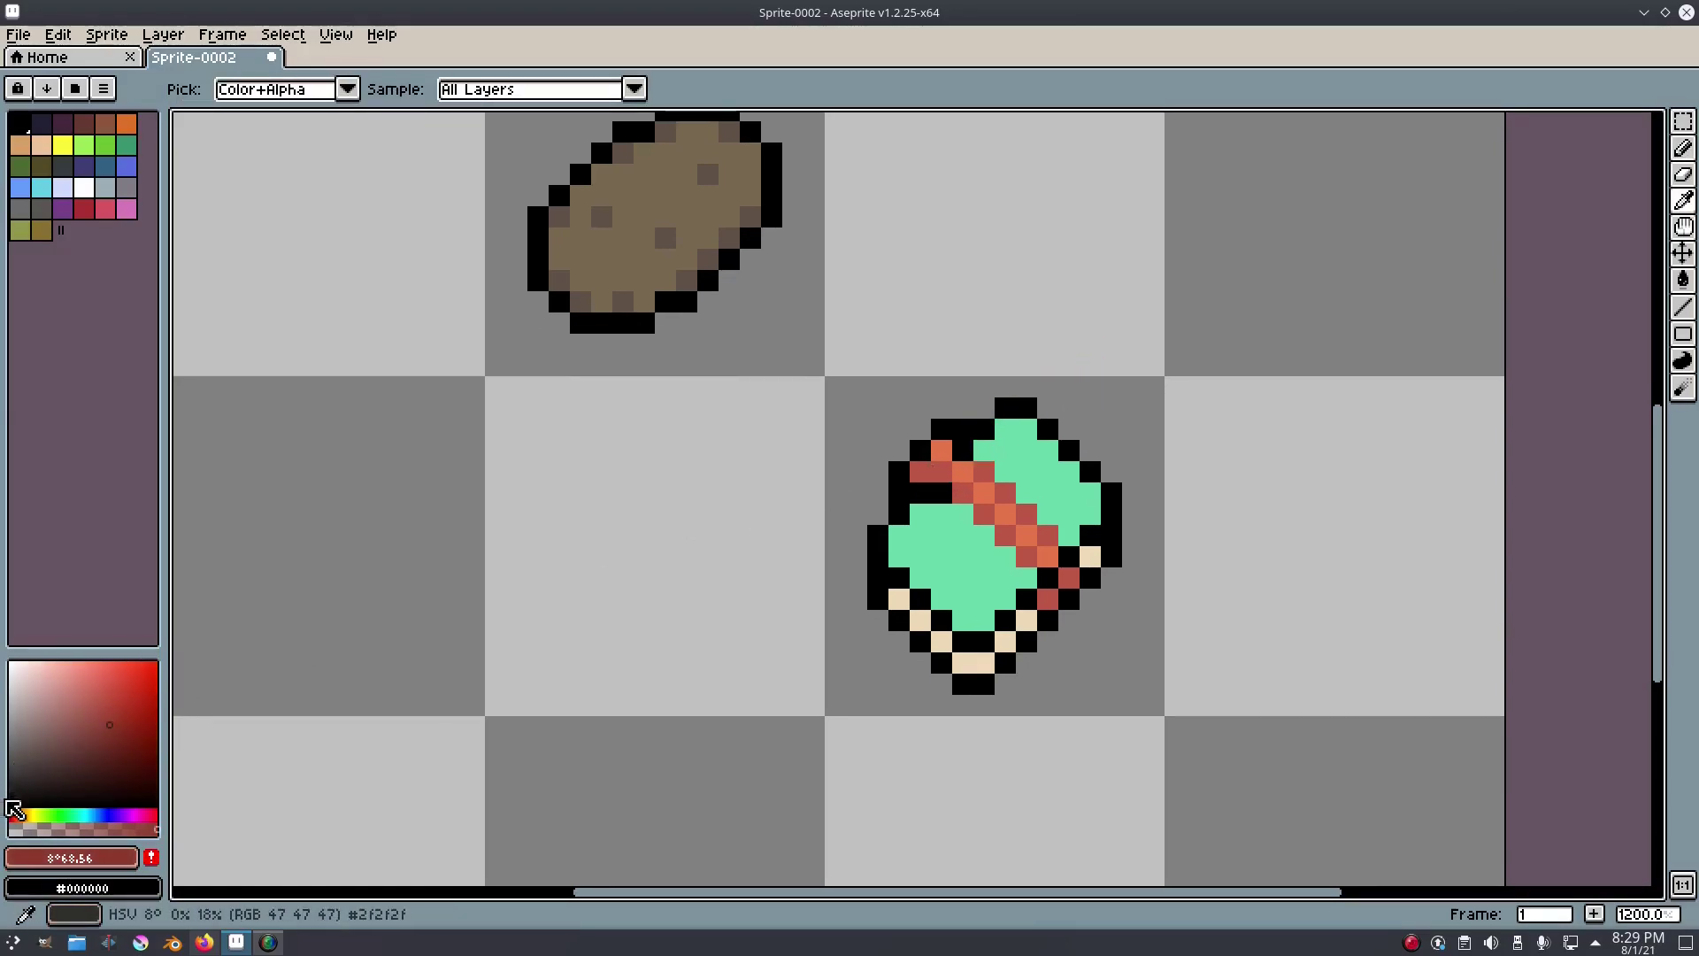
pyautogui.click(8, 808)
pyautogui.press('b')
pyautogui.click(926, 466)
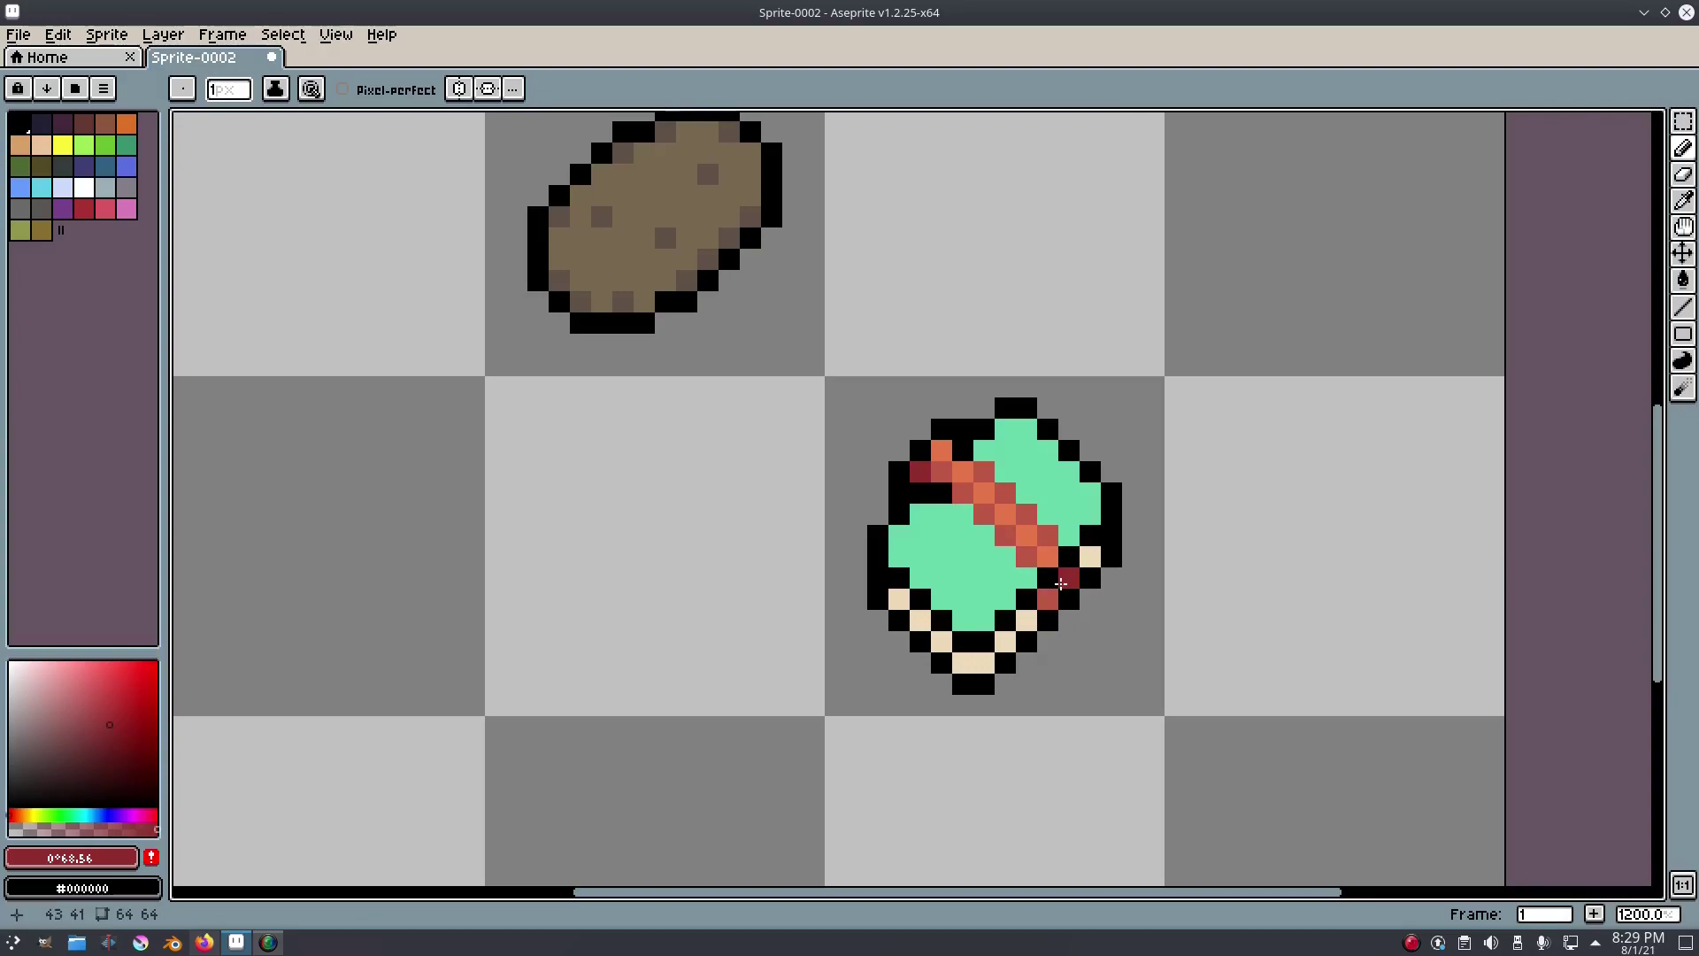
pyautogui.scroll(-6, 1276, 513)
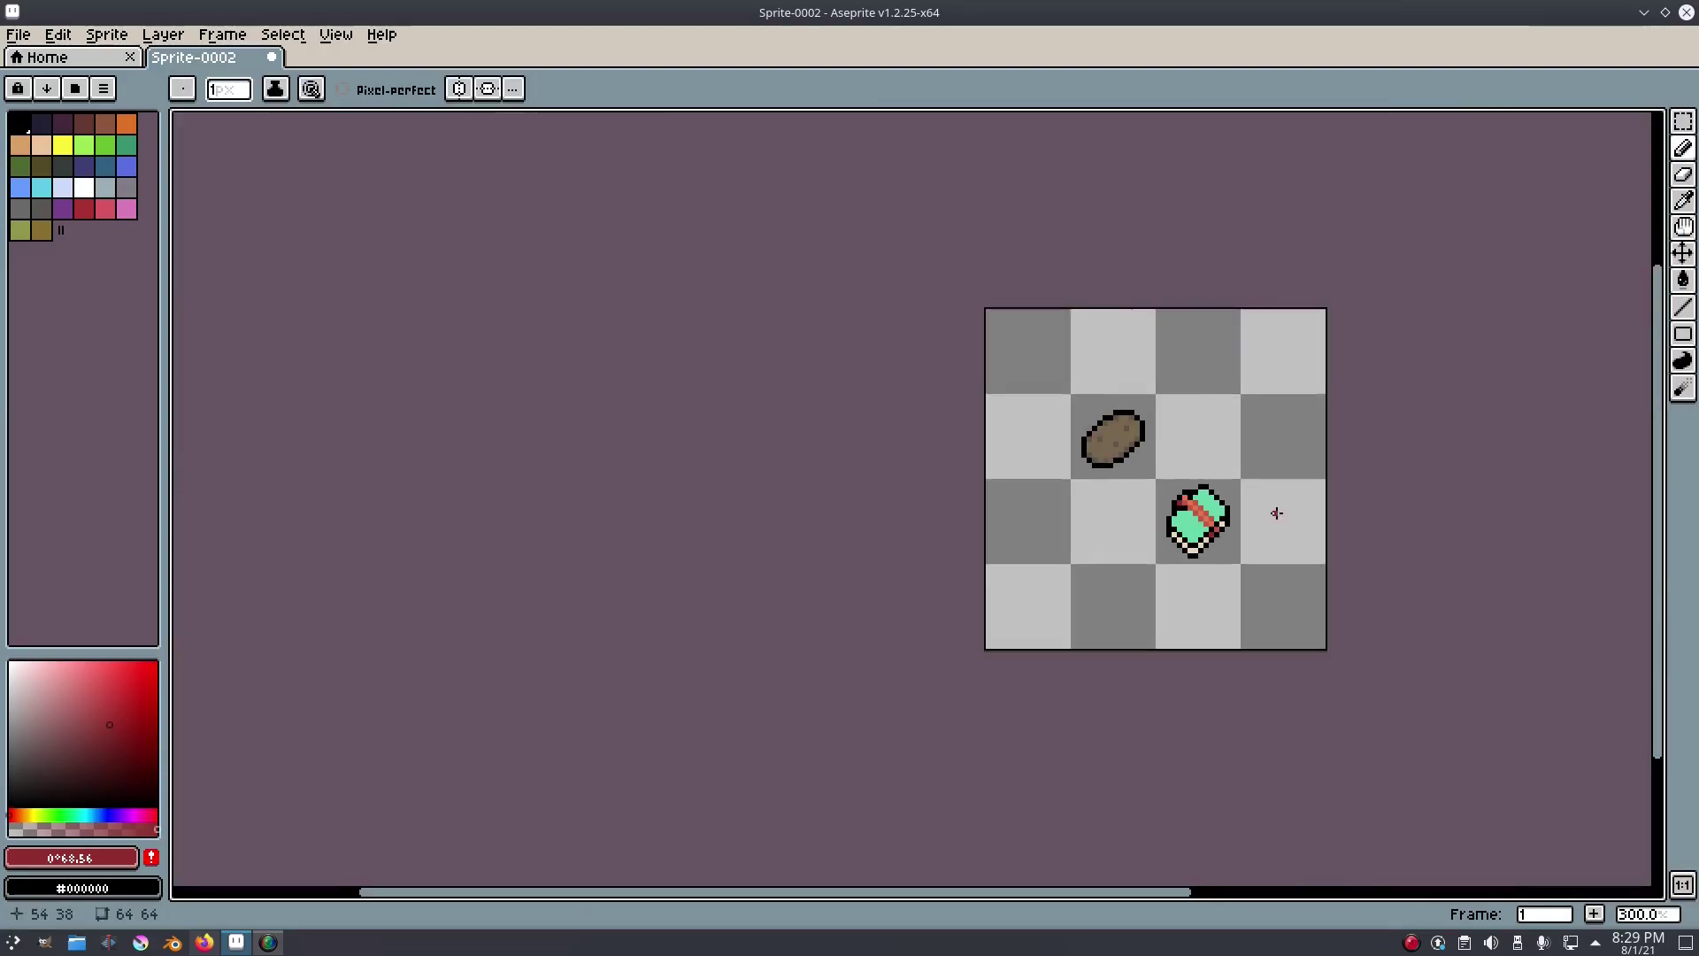
pyautogui.scroll(-1, 1277, 513)
pyautogui.scroll(3, 1276, 512)
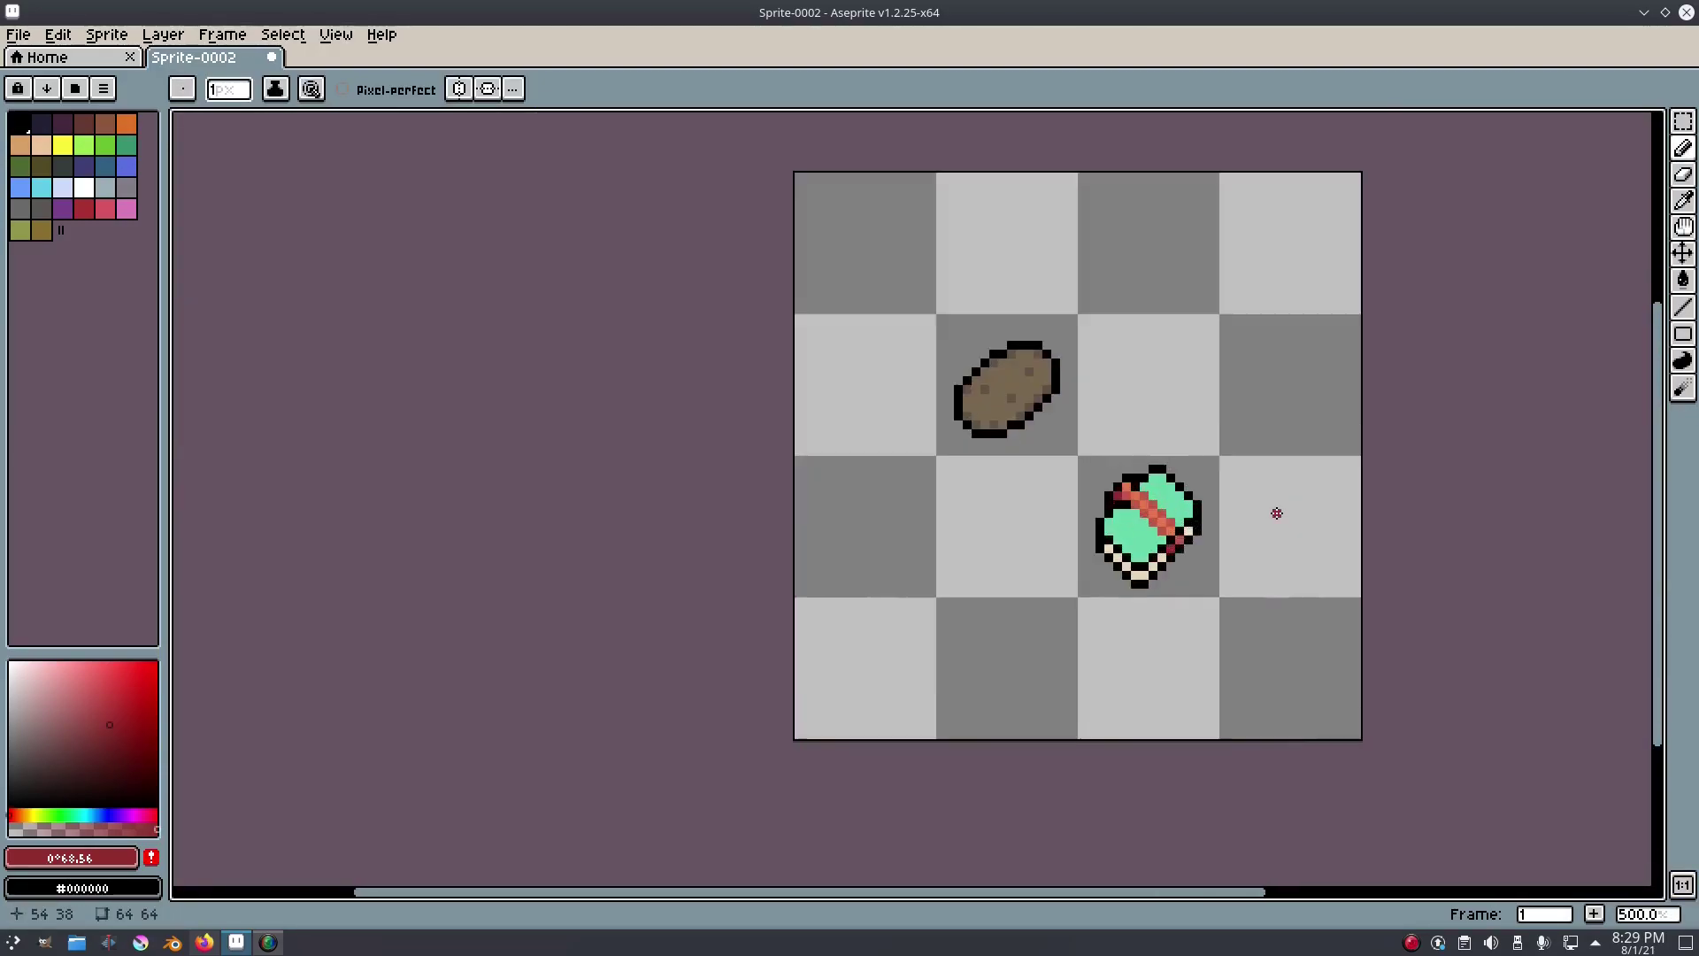
# Darken the block's sampled mint green to HSV 147, 48, 73 and shade the cover's corner pixels on both sides of the stripe.
pyautogui.scroll(4, 1252, 506)
pyautogui.press('i')
pyautogui.click(928, 532)
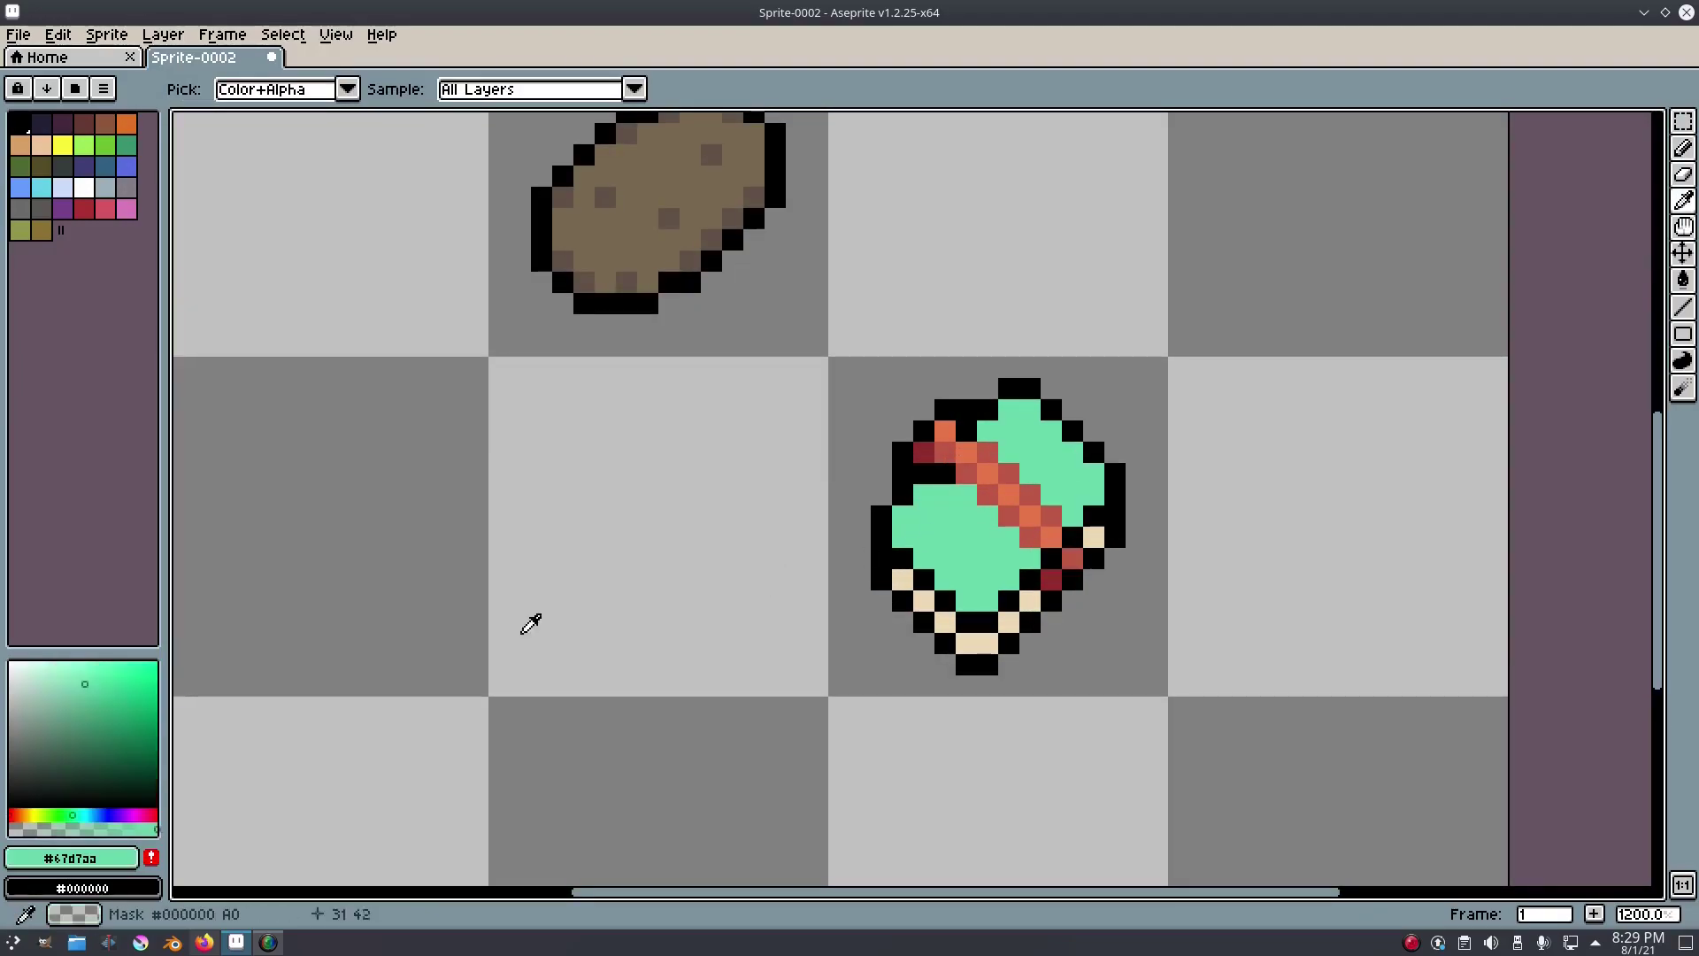
pyautogui.click(80, 700)
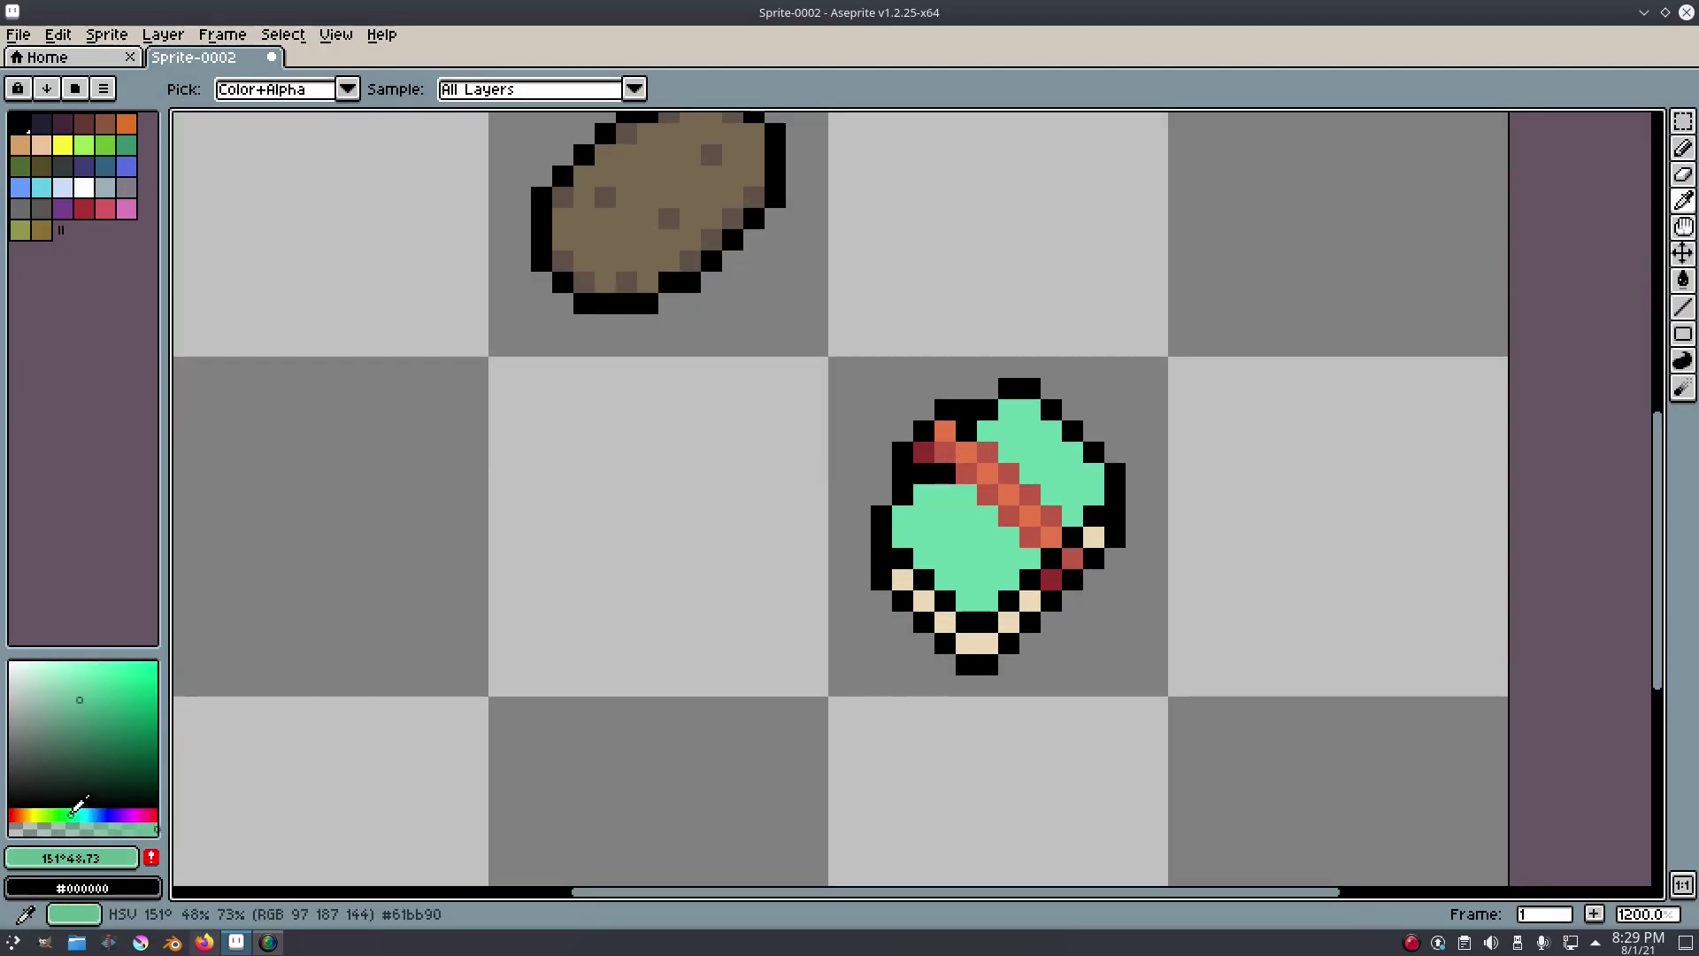
pyautogui.press('b')
pyautogui.click(900, 537)
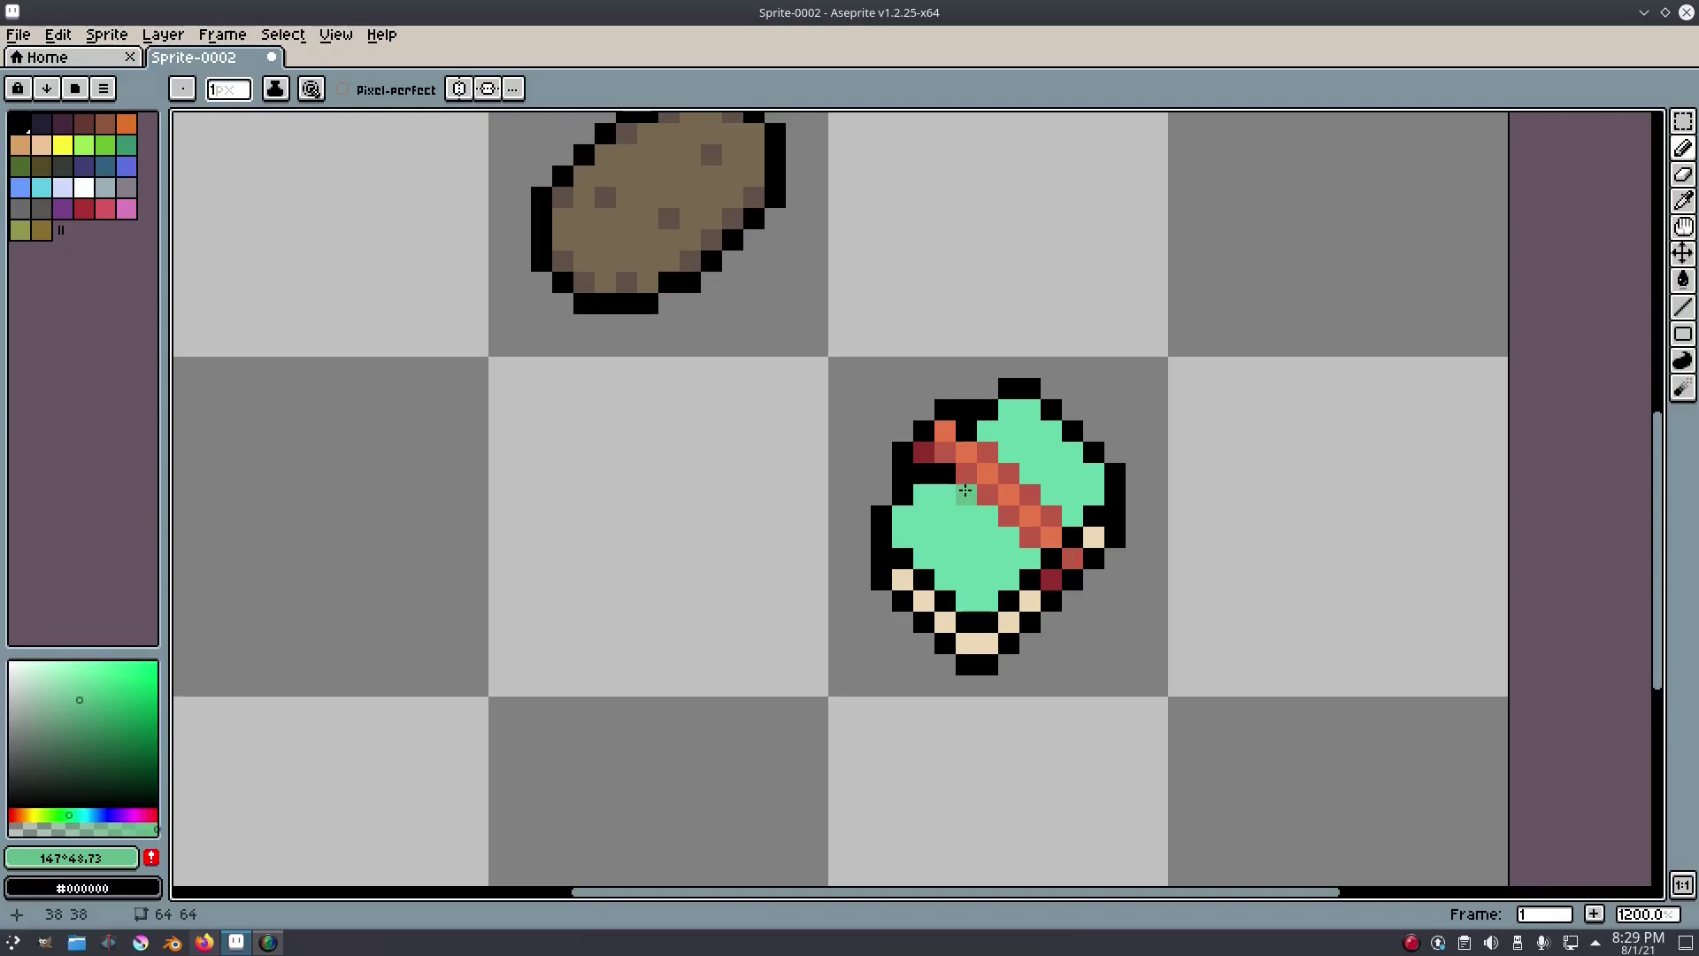
pyautogui.keyDown('shift'); pyautogui.click(1030, 560); pyautogui.keyUp('shift')
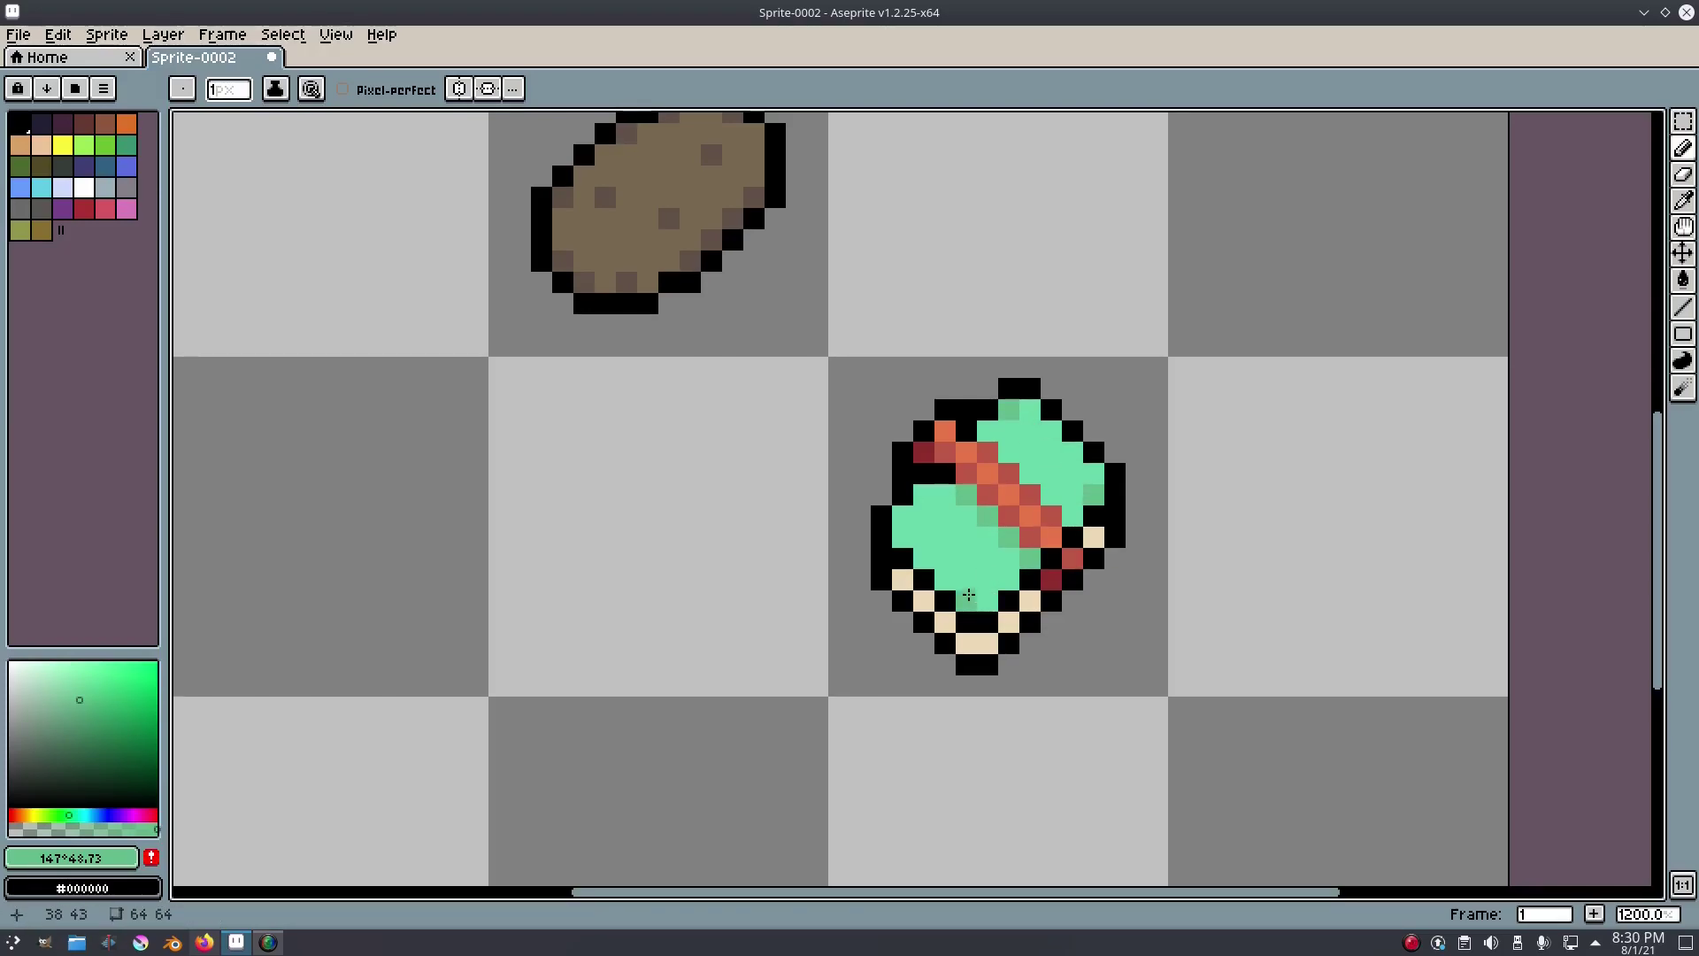
pyautogui.scroll(-5, 1138, 465)
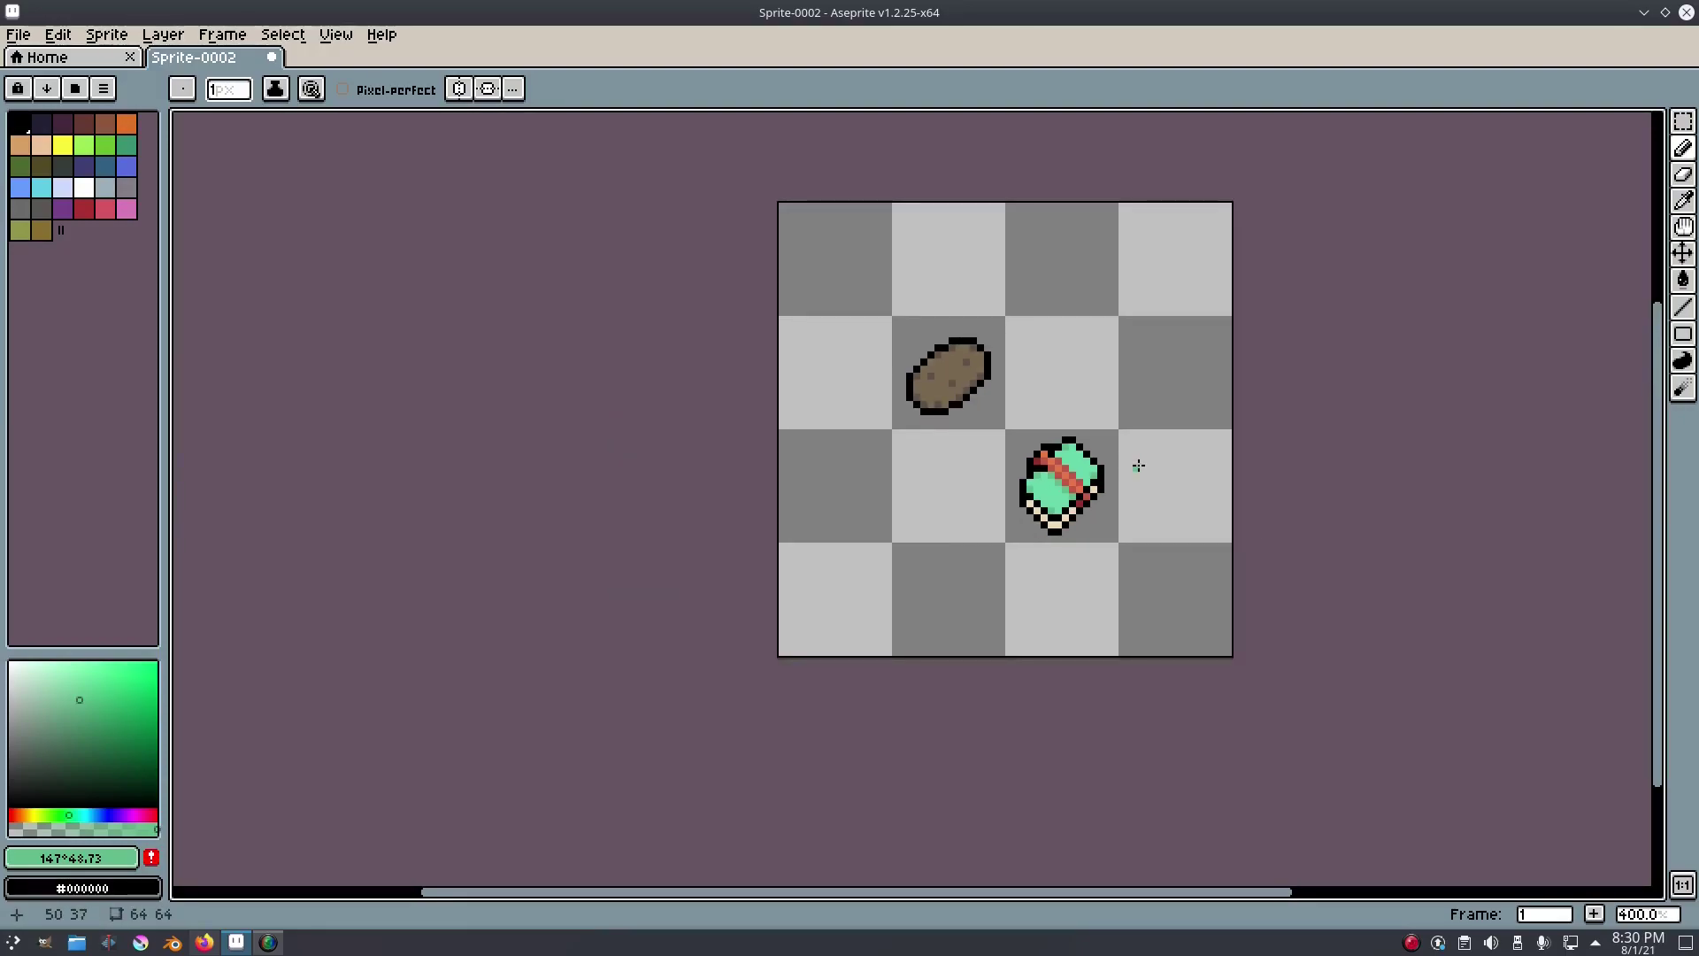
pyautogui.scroll(6, 1138, 465)
pyautogui.scroll(-8, 1208, 470)
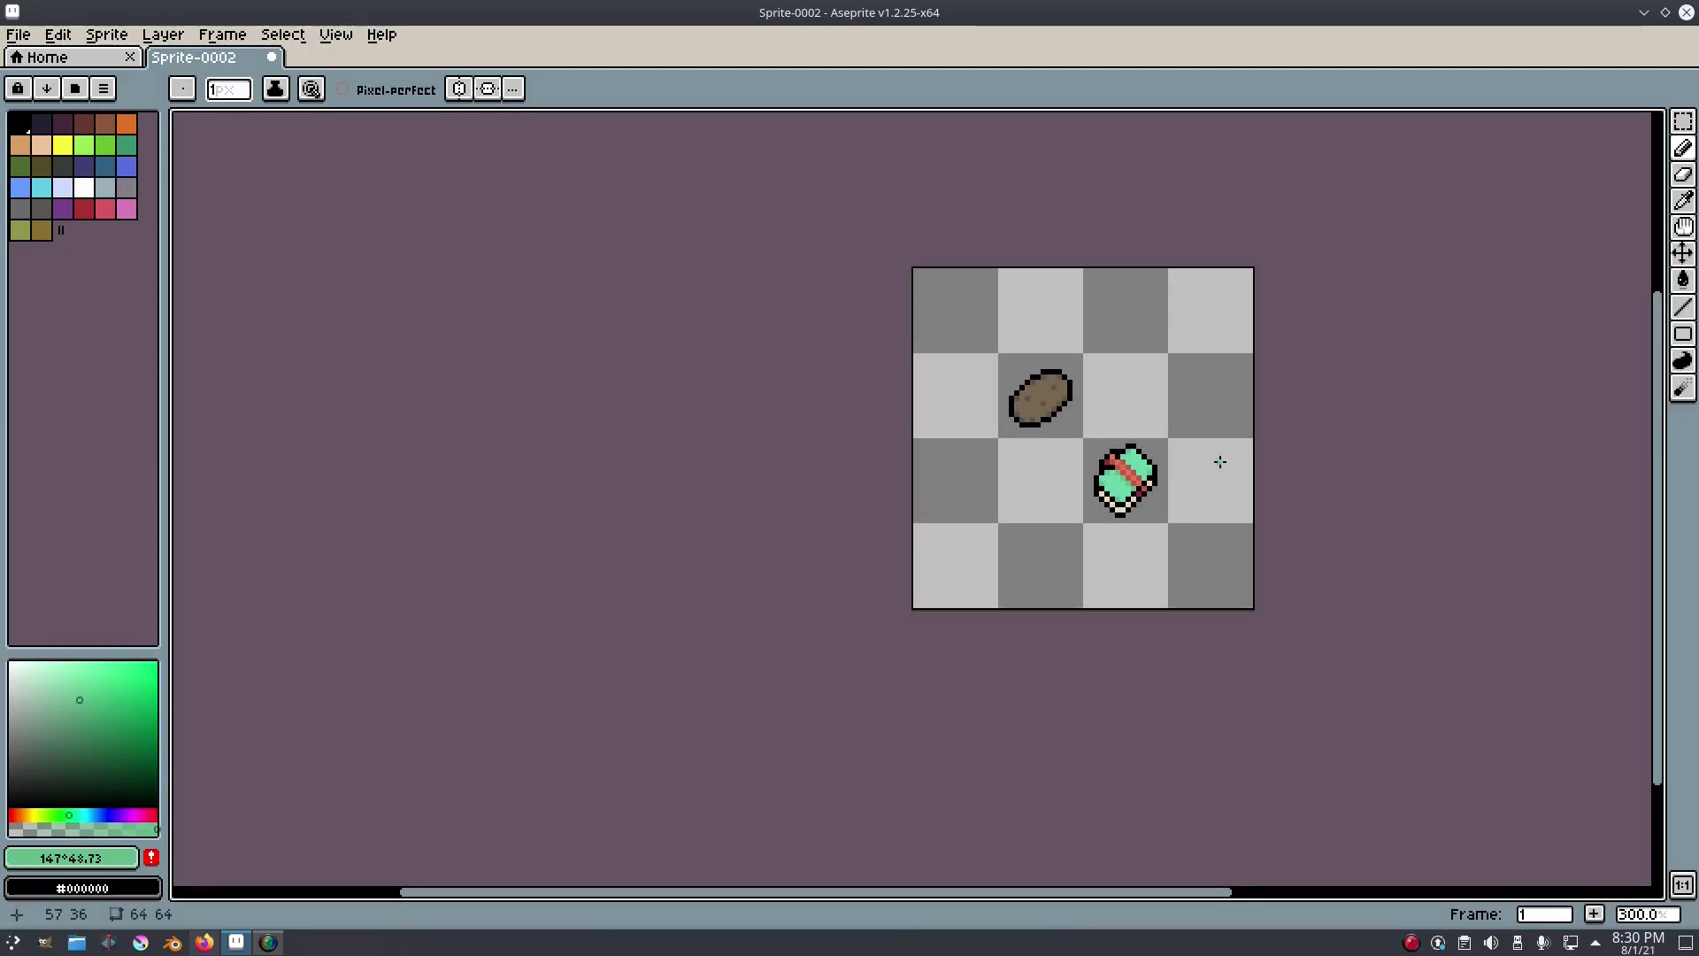
# Darken the block's sampled cream to HSV 38, 25, 73 and shade its lower-left page edge.
pyautogui.scroll(6, 1211, 477)
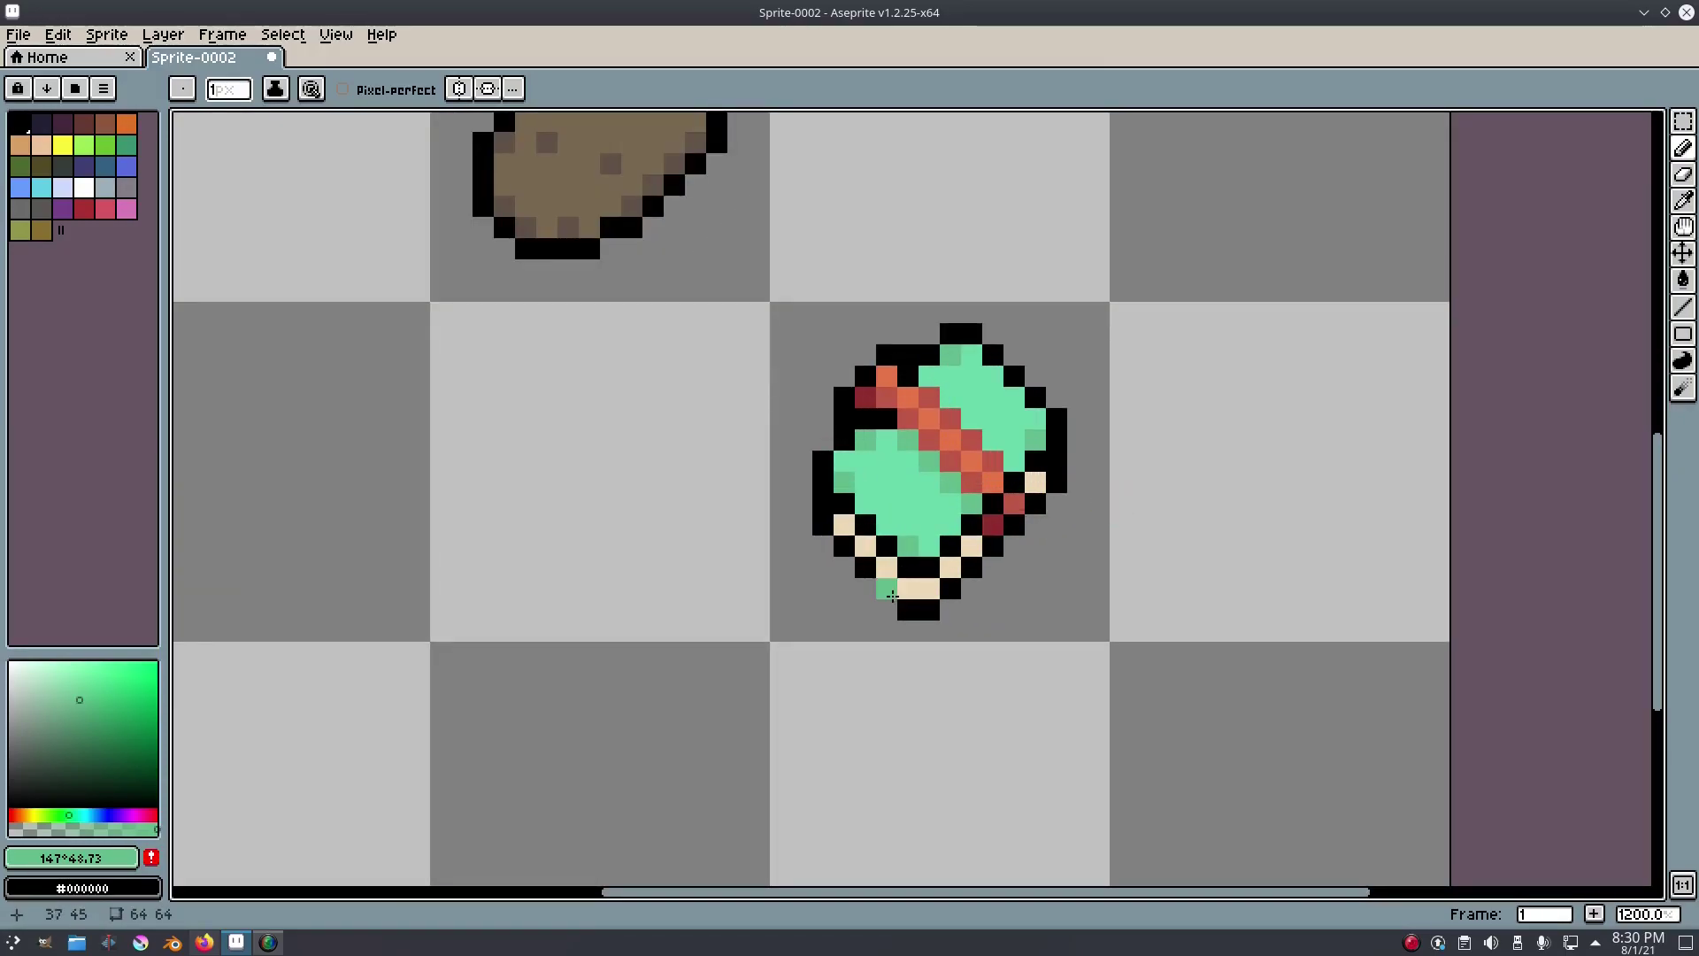
pyautogui.press('i')
pyautogui.click(916, 589)
pyautogui.click(47, 700)
pyautogui.press('b')
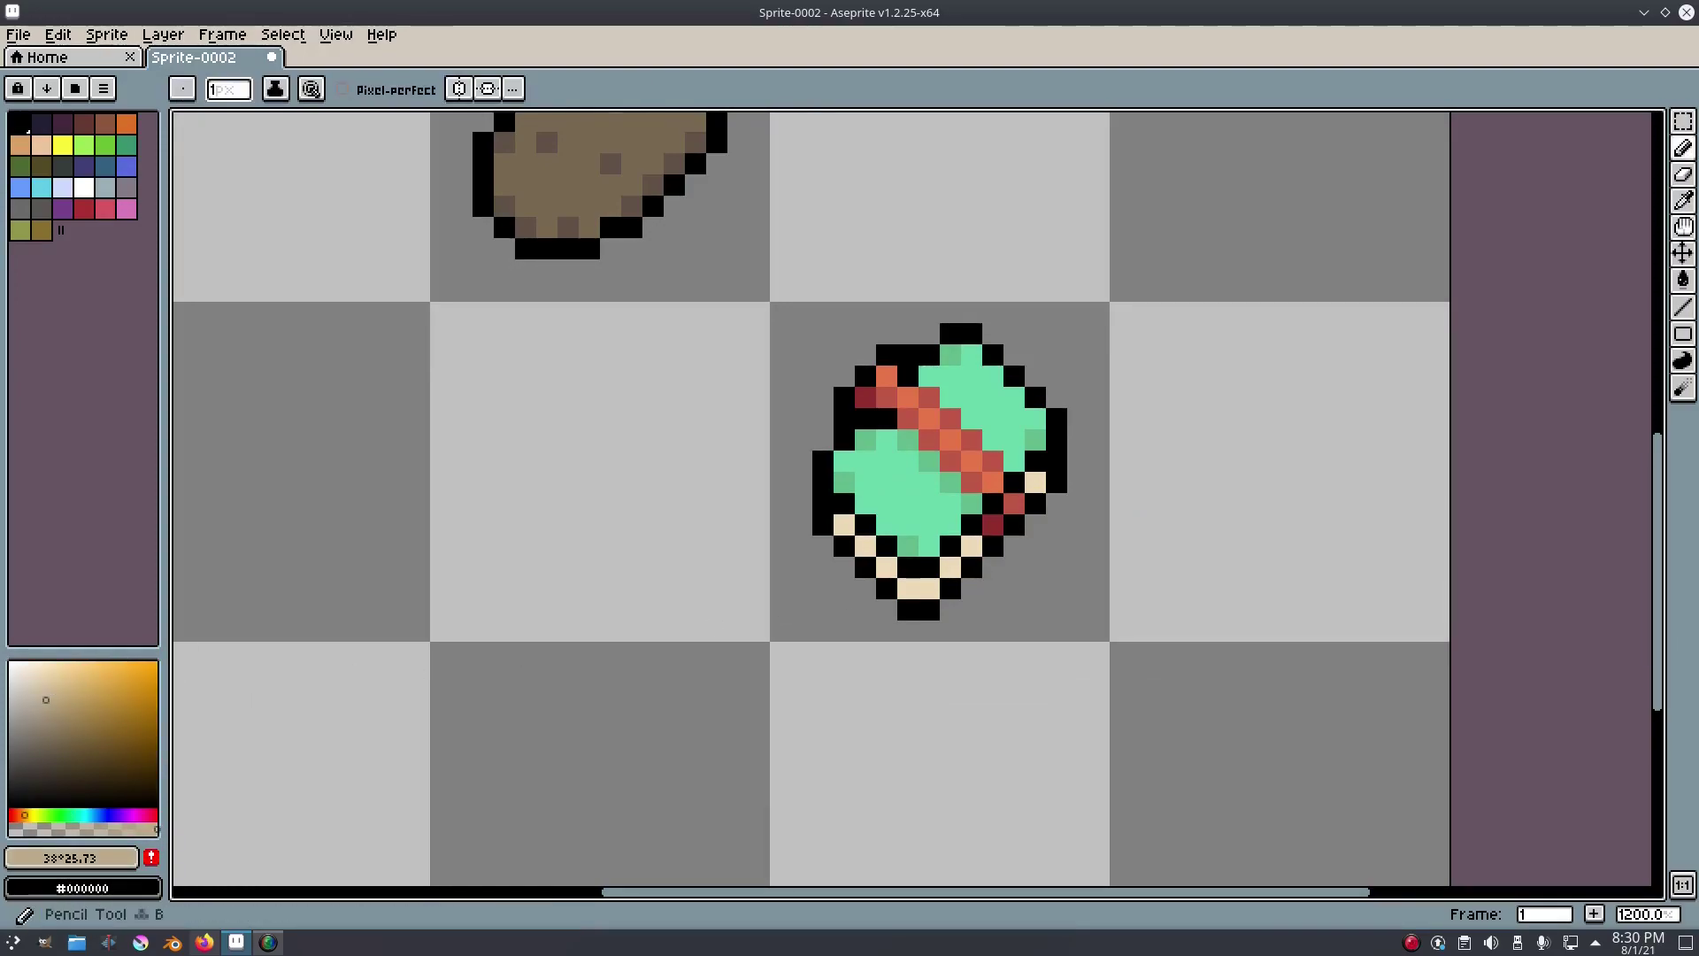
pyautogui.scroll(-4, 1174, 516)
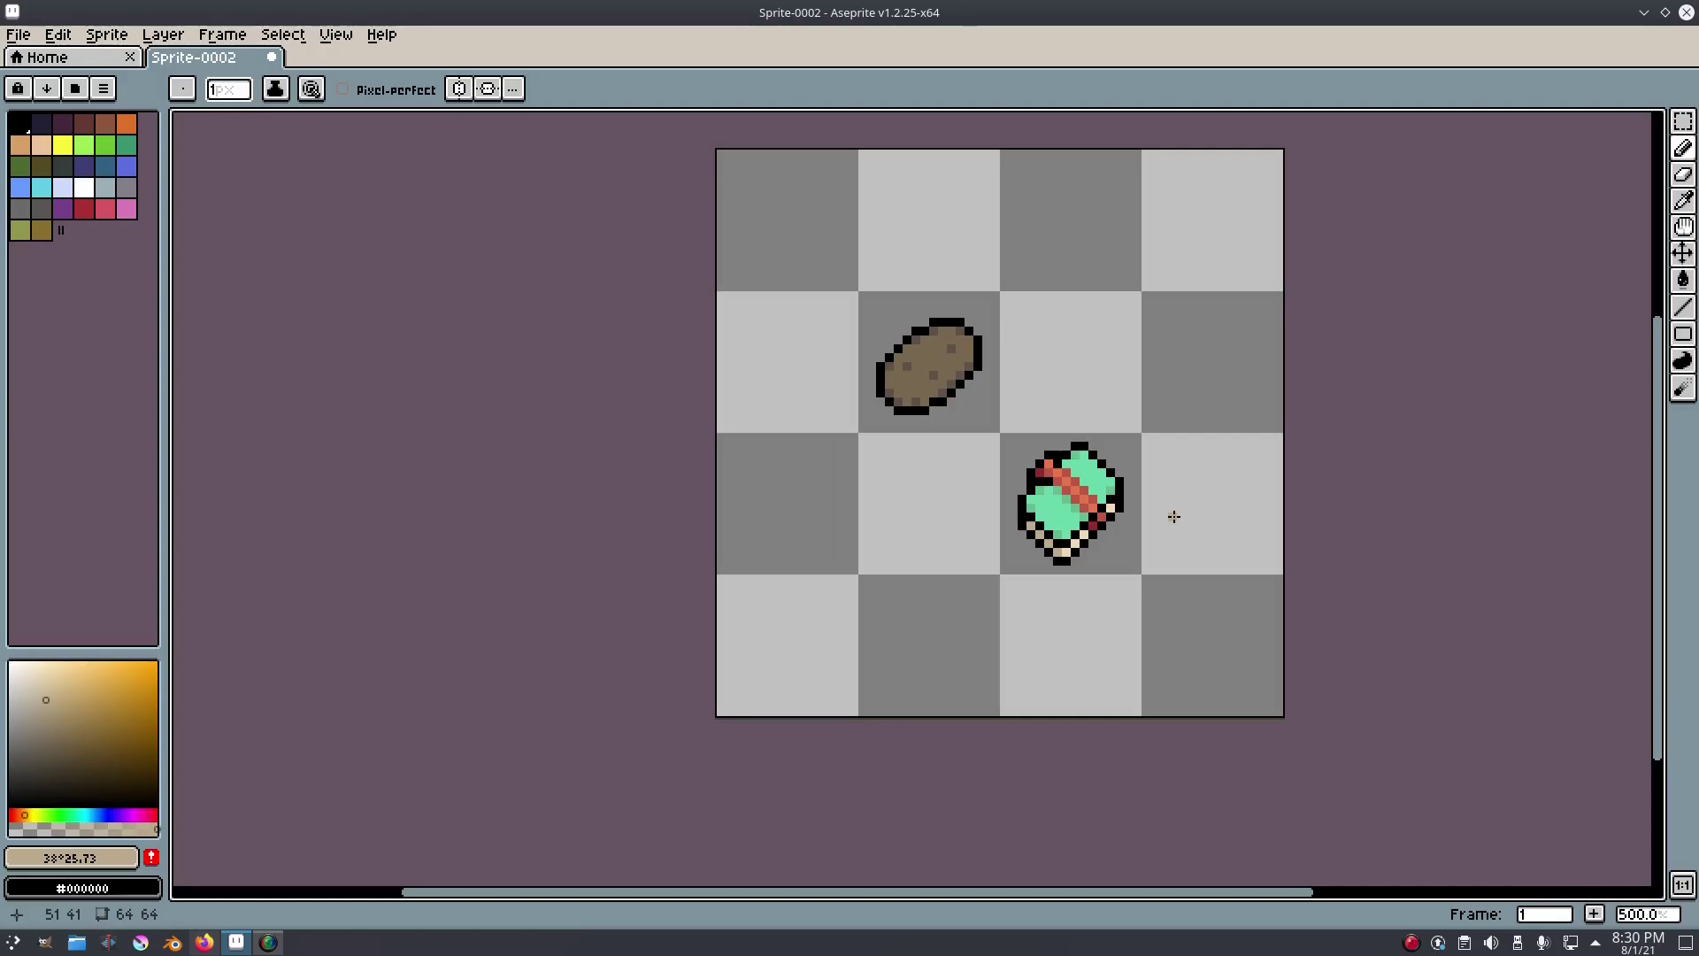
# Move the mint-green block up one checkerboard cell so it sits beside the brown oval, and clear the selection.
pyautogui.press('m')
pyautogui.moveTo(1226, 604); pyautogui.dragTo(968, 447)
pyautogui.moveTo(1068, 479); pyautogui.dragTo(1080, 349)
pyautogui.click(282, 33)
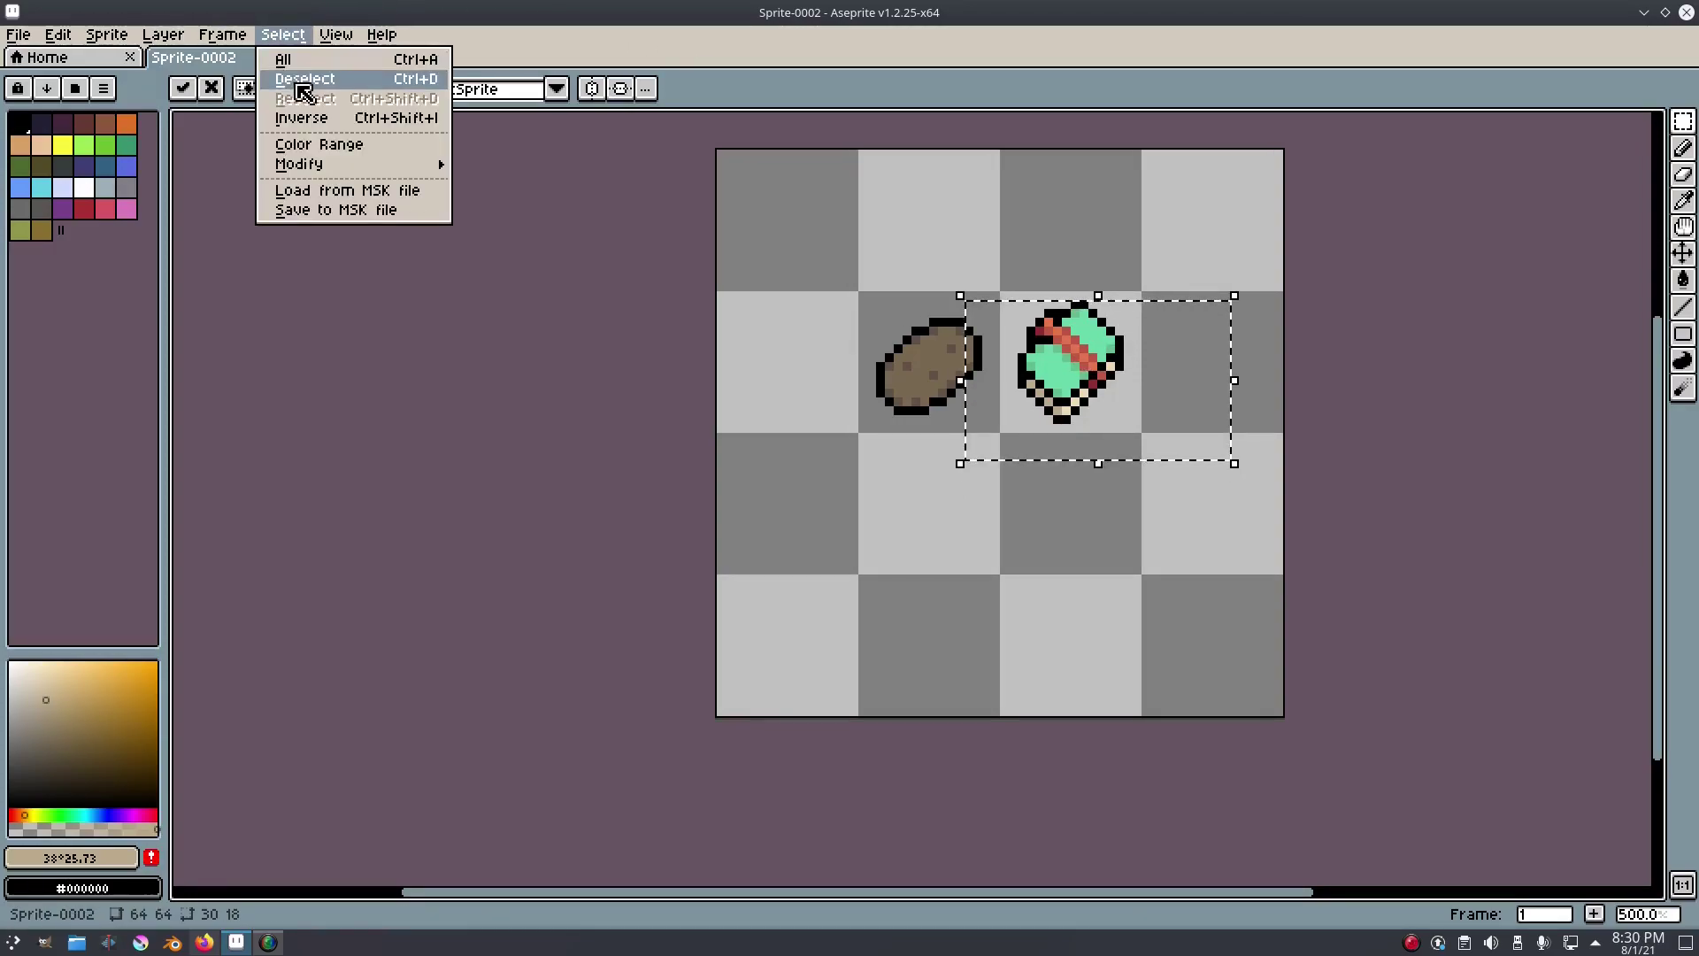
pyautogui.click(332, 84)
# Set the drawing colour to black and ready the Pencil for the empty cell beneath the brown oval.
pyautogui.scroll(-4, 1081, 336)
pyautogui.scroll(5, 1089, 328)
pyautogui.scroll(1, 1073, 438)
pyautogui.moveTo(1069, 429); pyautogui.dragTo(920, 329)
pyautogui.press('i')
pyautogui.moveTo(988, 522); pyautogui.dragTo(1036, 316)
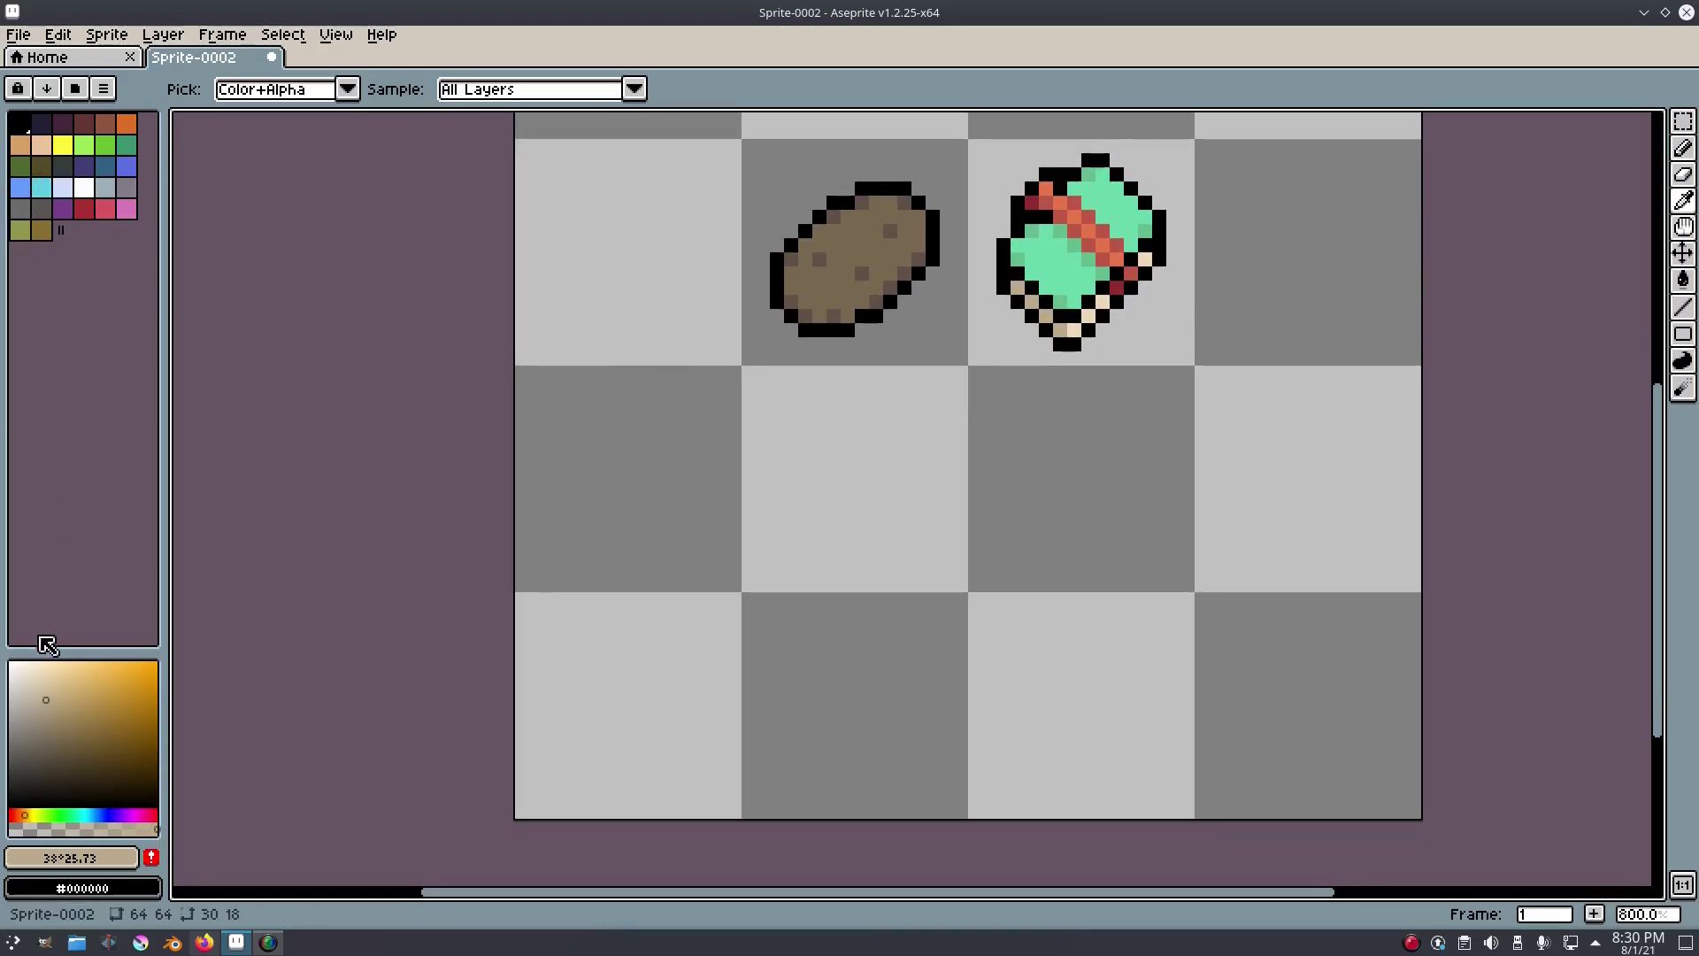
pyautogui.click(156, 806)
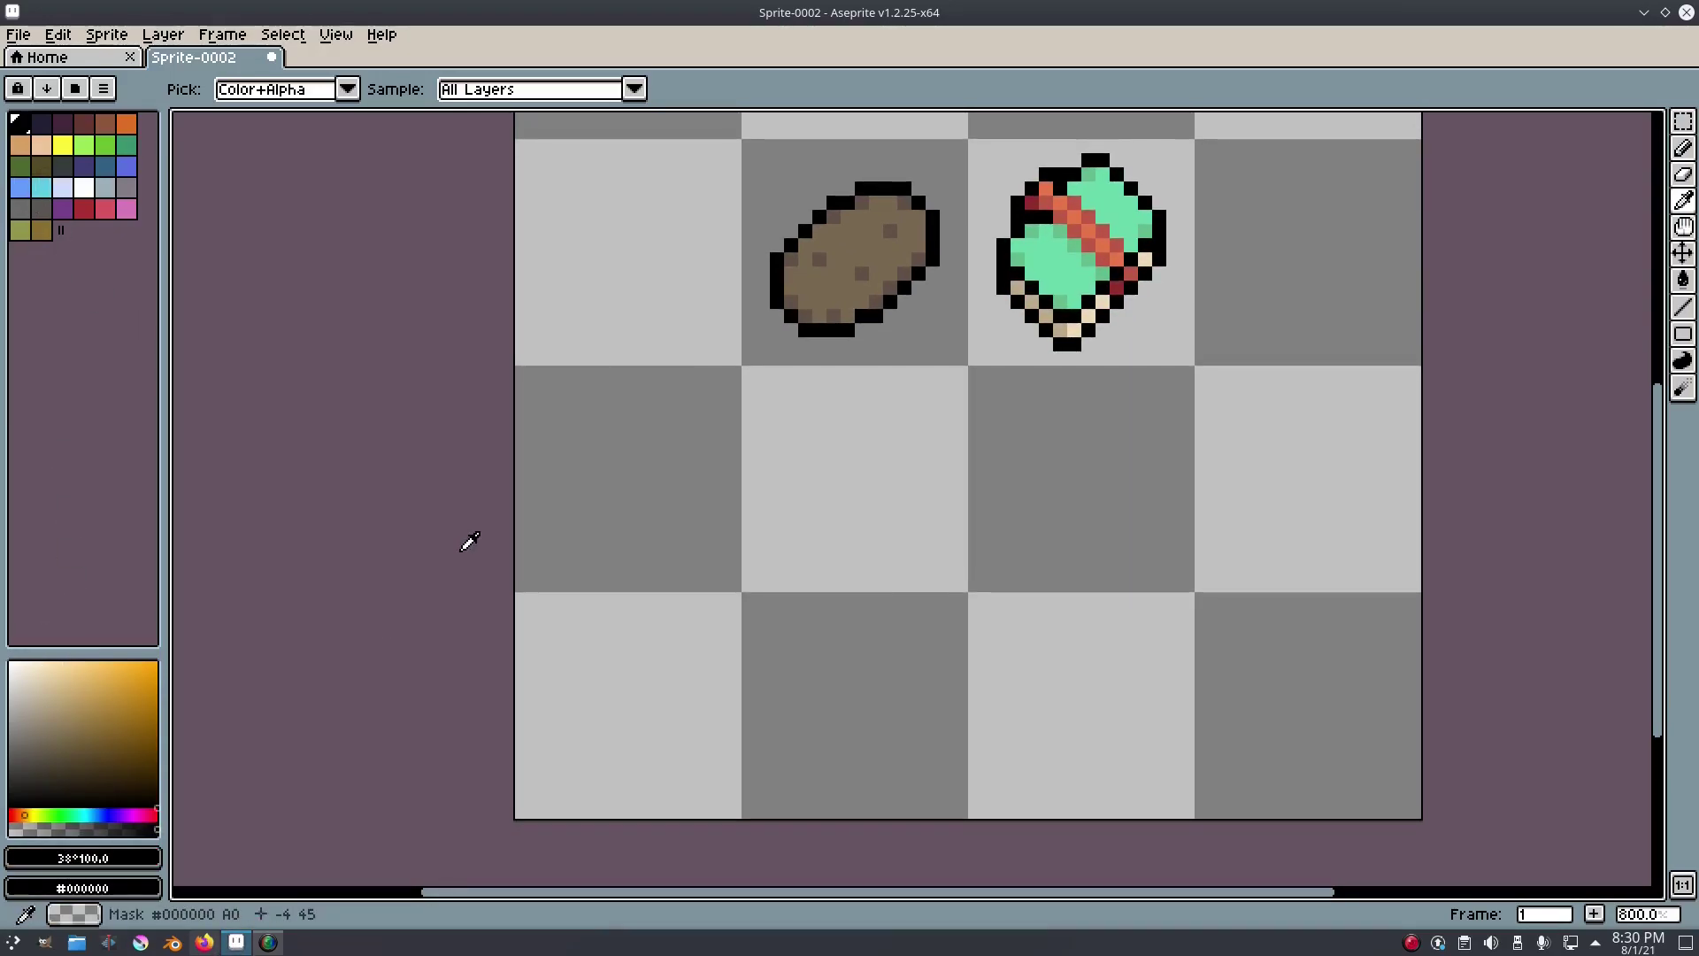
pyautogui.moveTo(839, 576); pyautogui.dragTo(836, 597)
pyautogui.moveTo(904, 519); pyautogui.dragTo(872, 520)
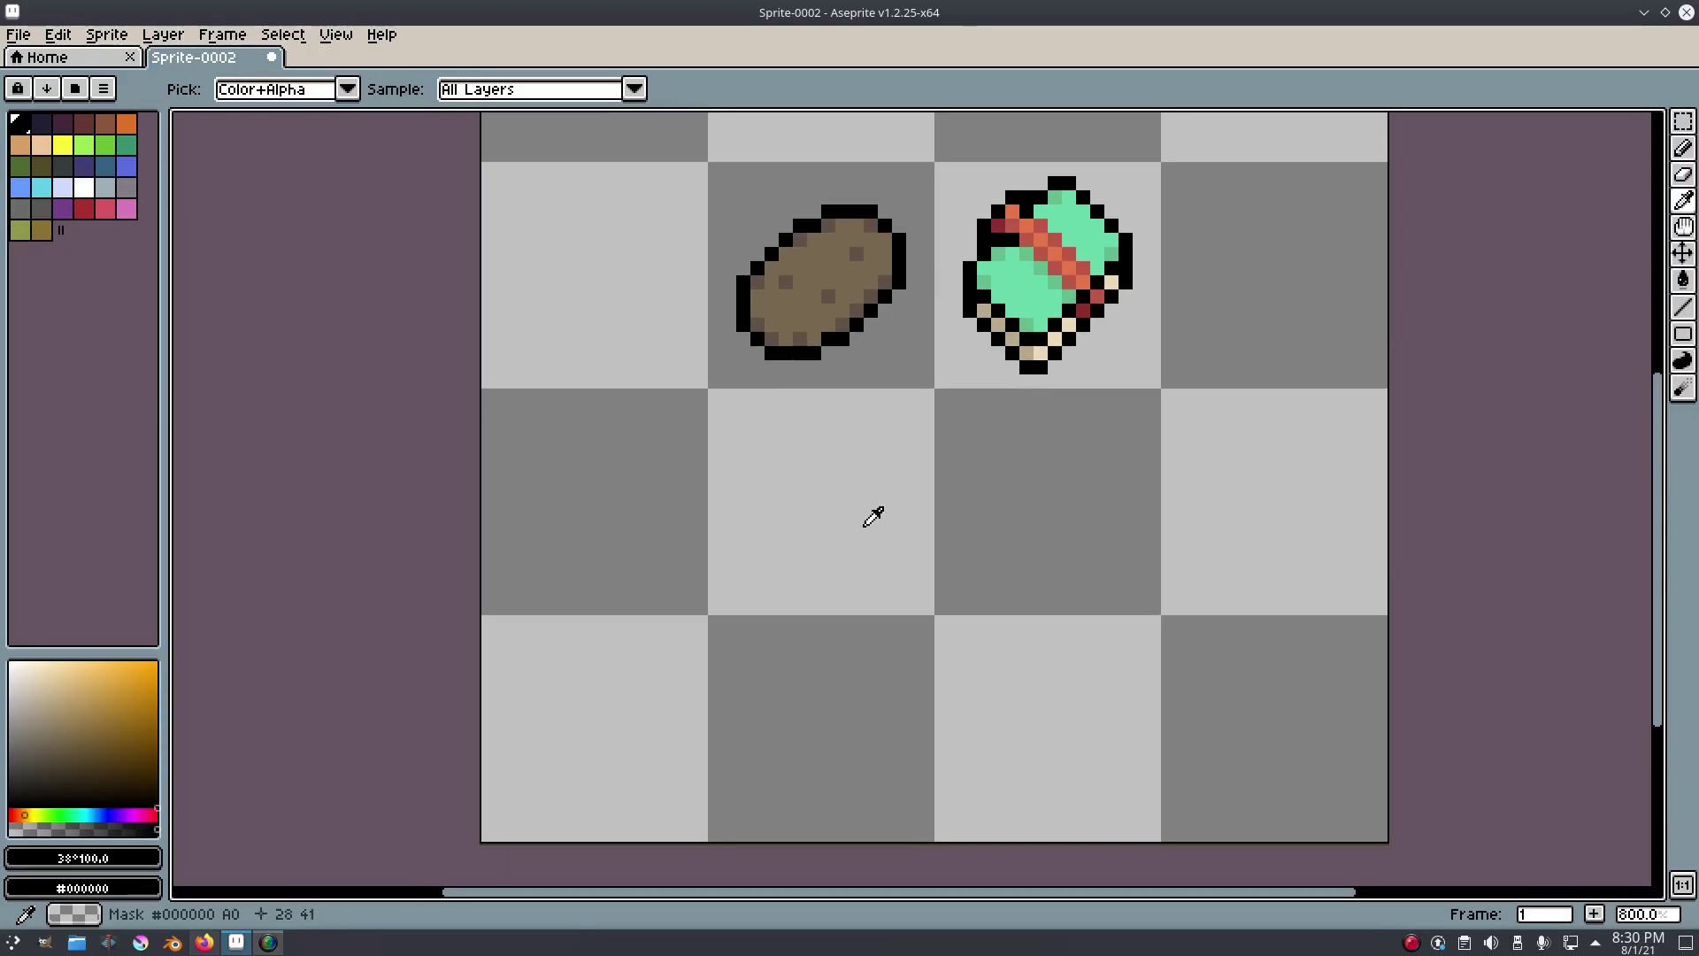
pyautogui.press('m')
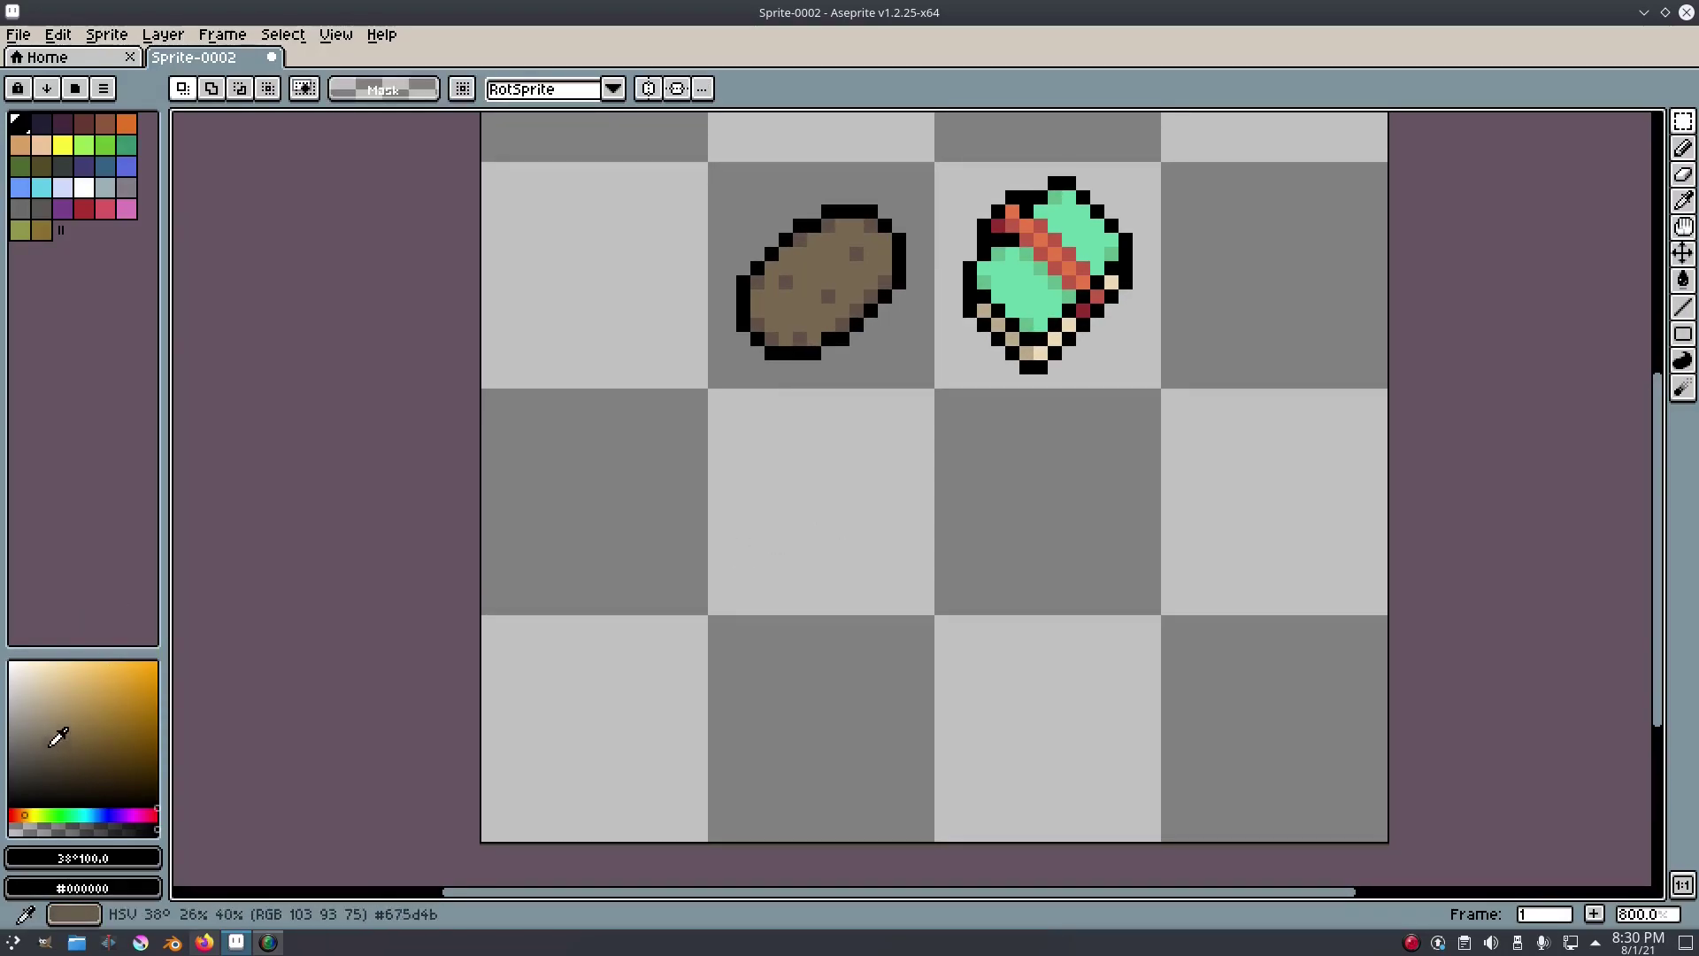
pyautogui.press('b')
pyautogui.scroll(1, 800, 538)
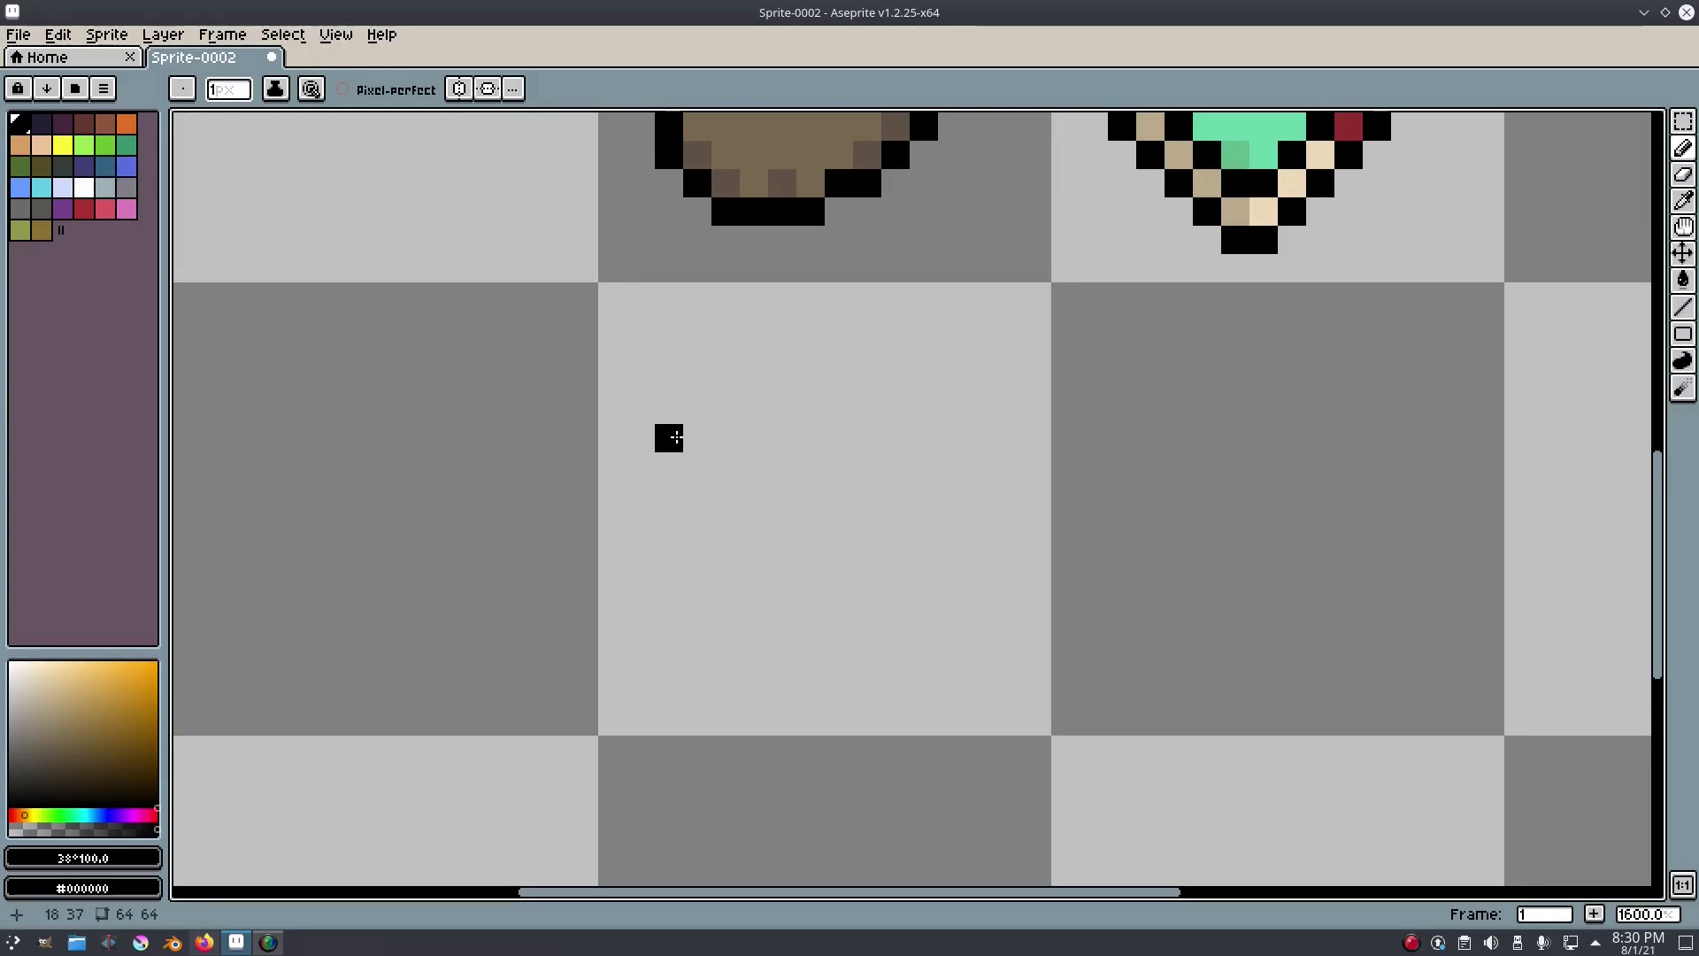
pyautogui.moveTo(678, 449); pyautogui.dragTo(689, 579)
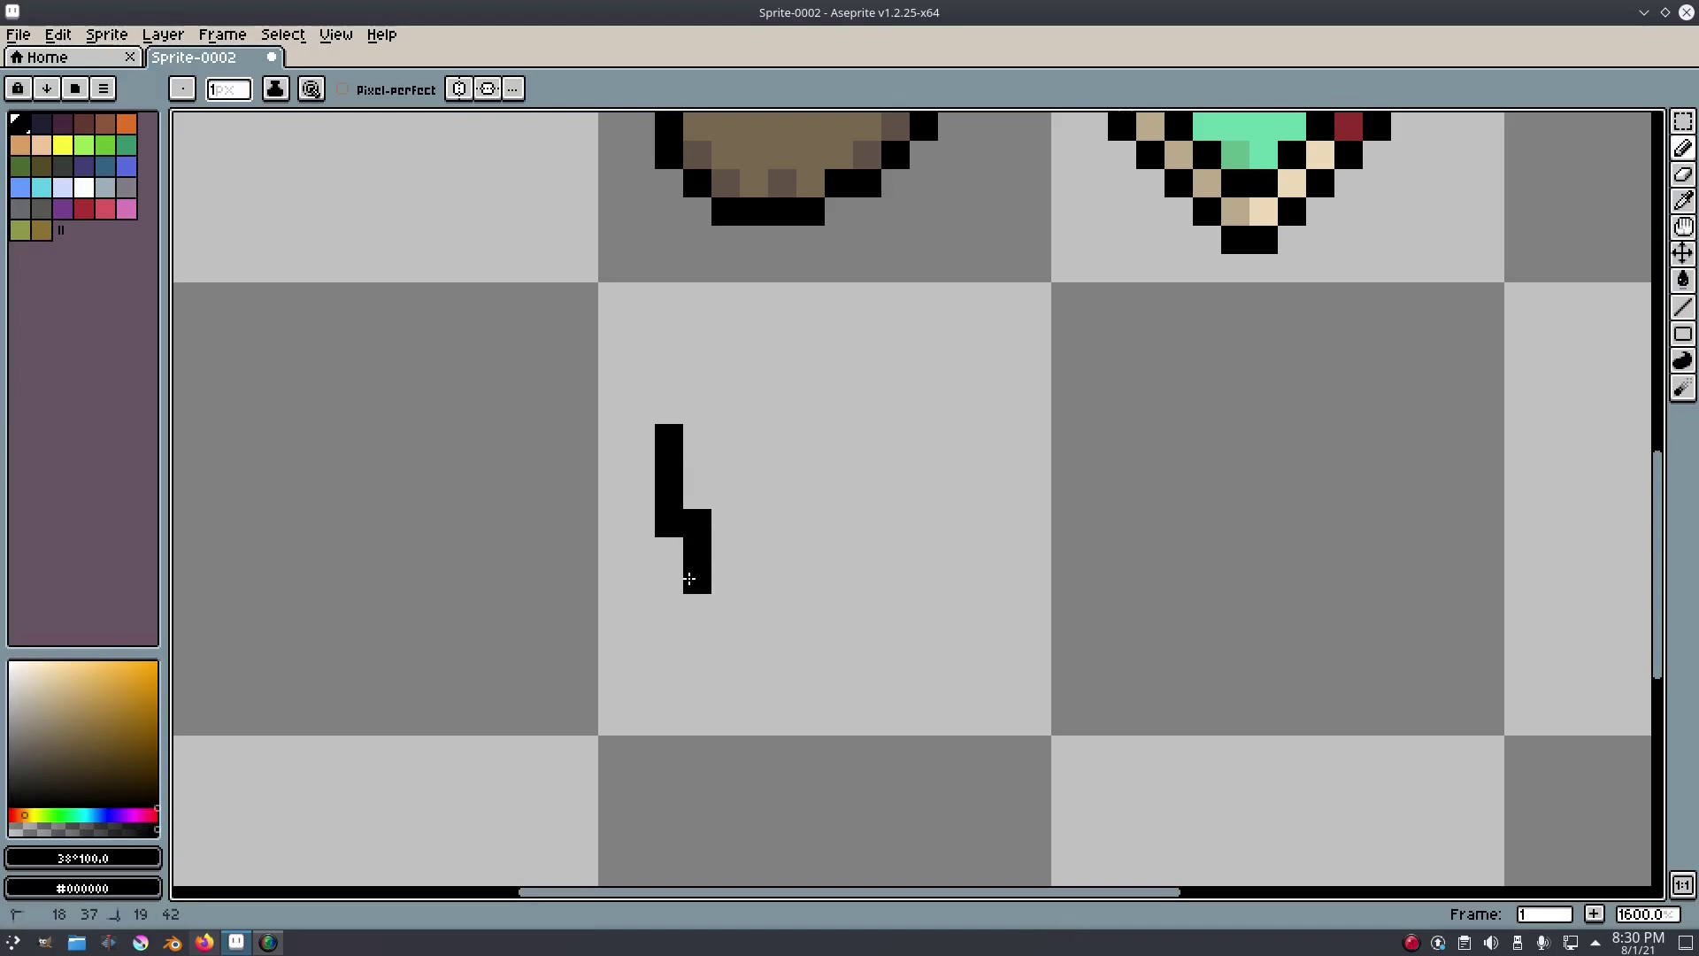
pyautogui.press('z')
pyautogui.hotkey('ctrl', 'z')
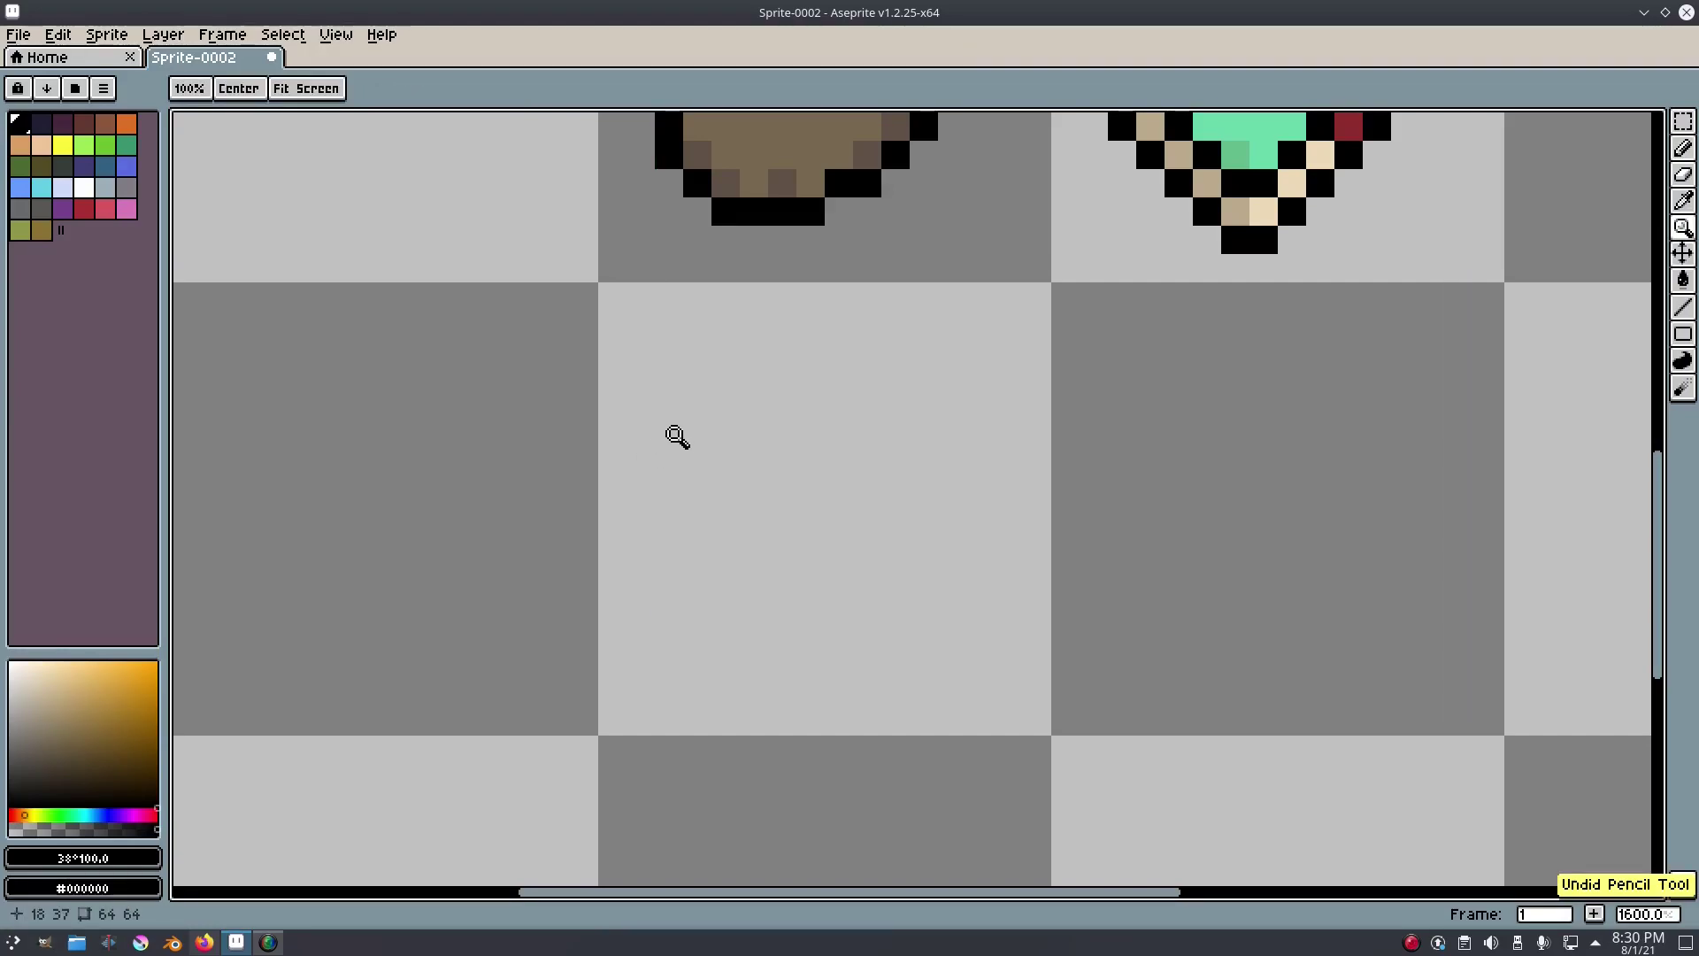
# Draw a black barrel outline with cut corners, about 12 by 14 pixels, in the cell beneath the brown oval.
pyautogui.press('b')
pyautogui.click(674, 435)
pyautogui.click(670, 388)
pyautogui.moveTo(670, 408); pyautogui.dragTo(664, 537)
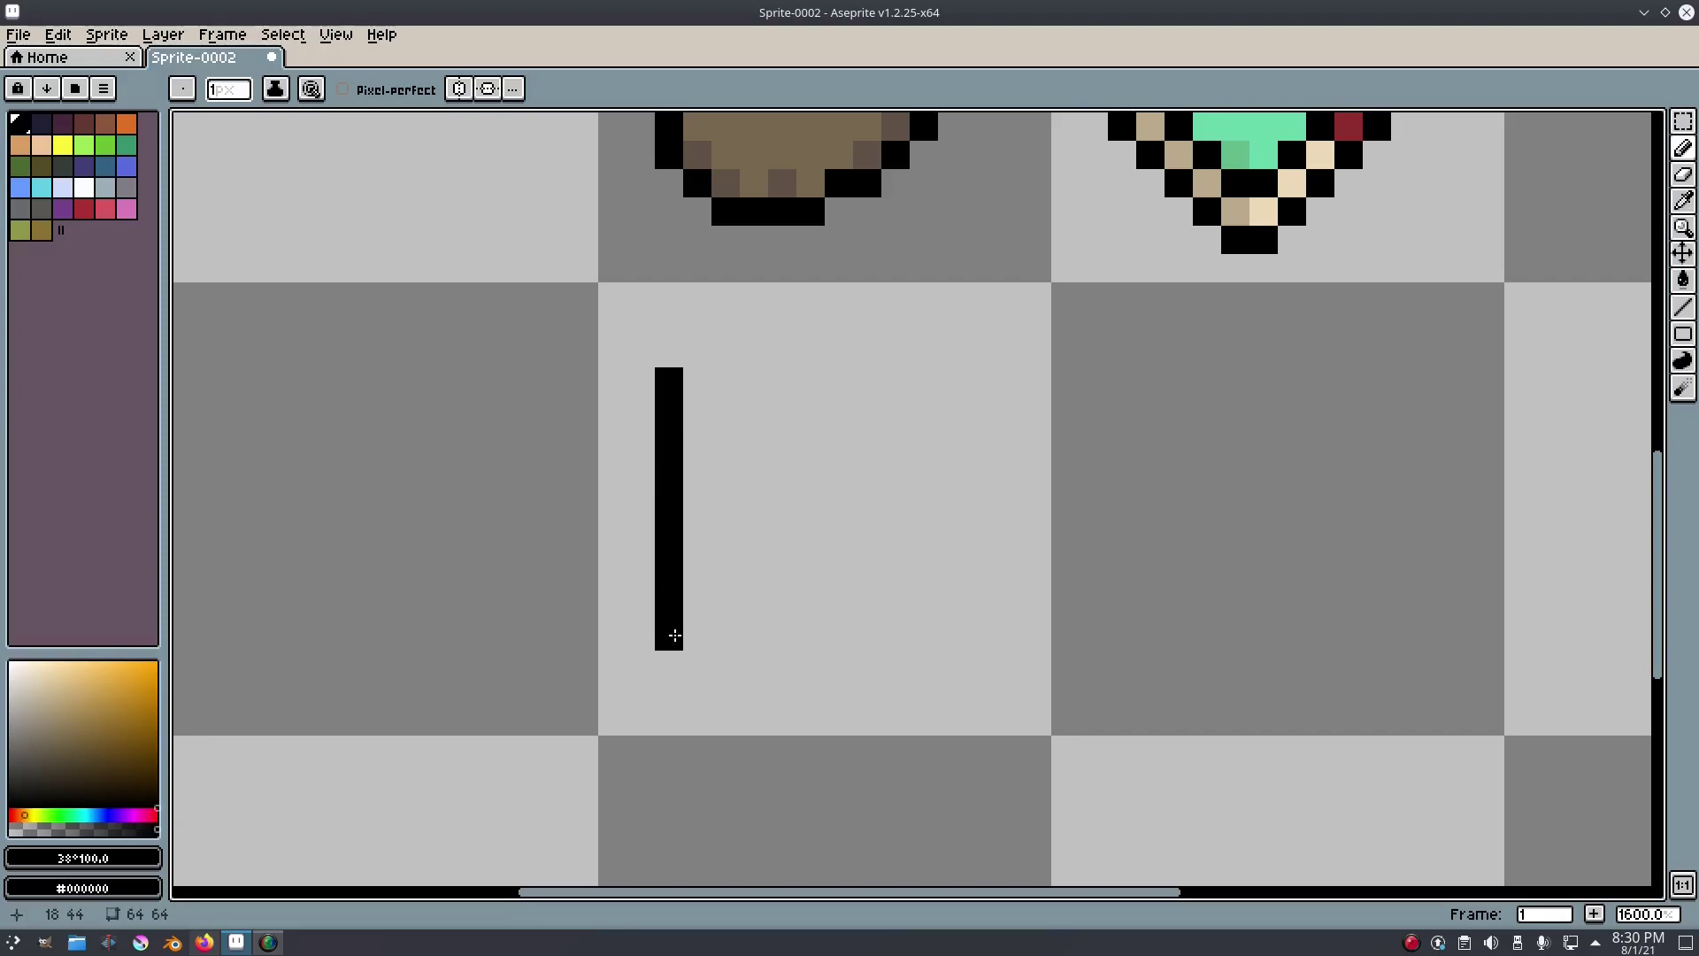
pyautogui.moveTo(717, 675)
pyautogui.mouseDown()
pyautogui.moveTo(724, 693)
pyautogui.moveTo(911, 693)
pyautogui.moveTo(950, 672)
pyautogui.moveTo(971, 374)
pyautogui.mouseUp()
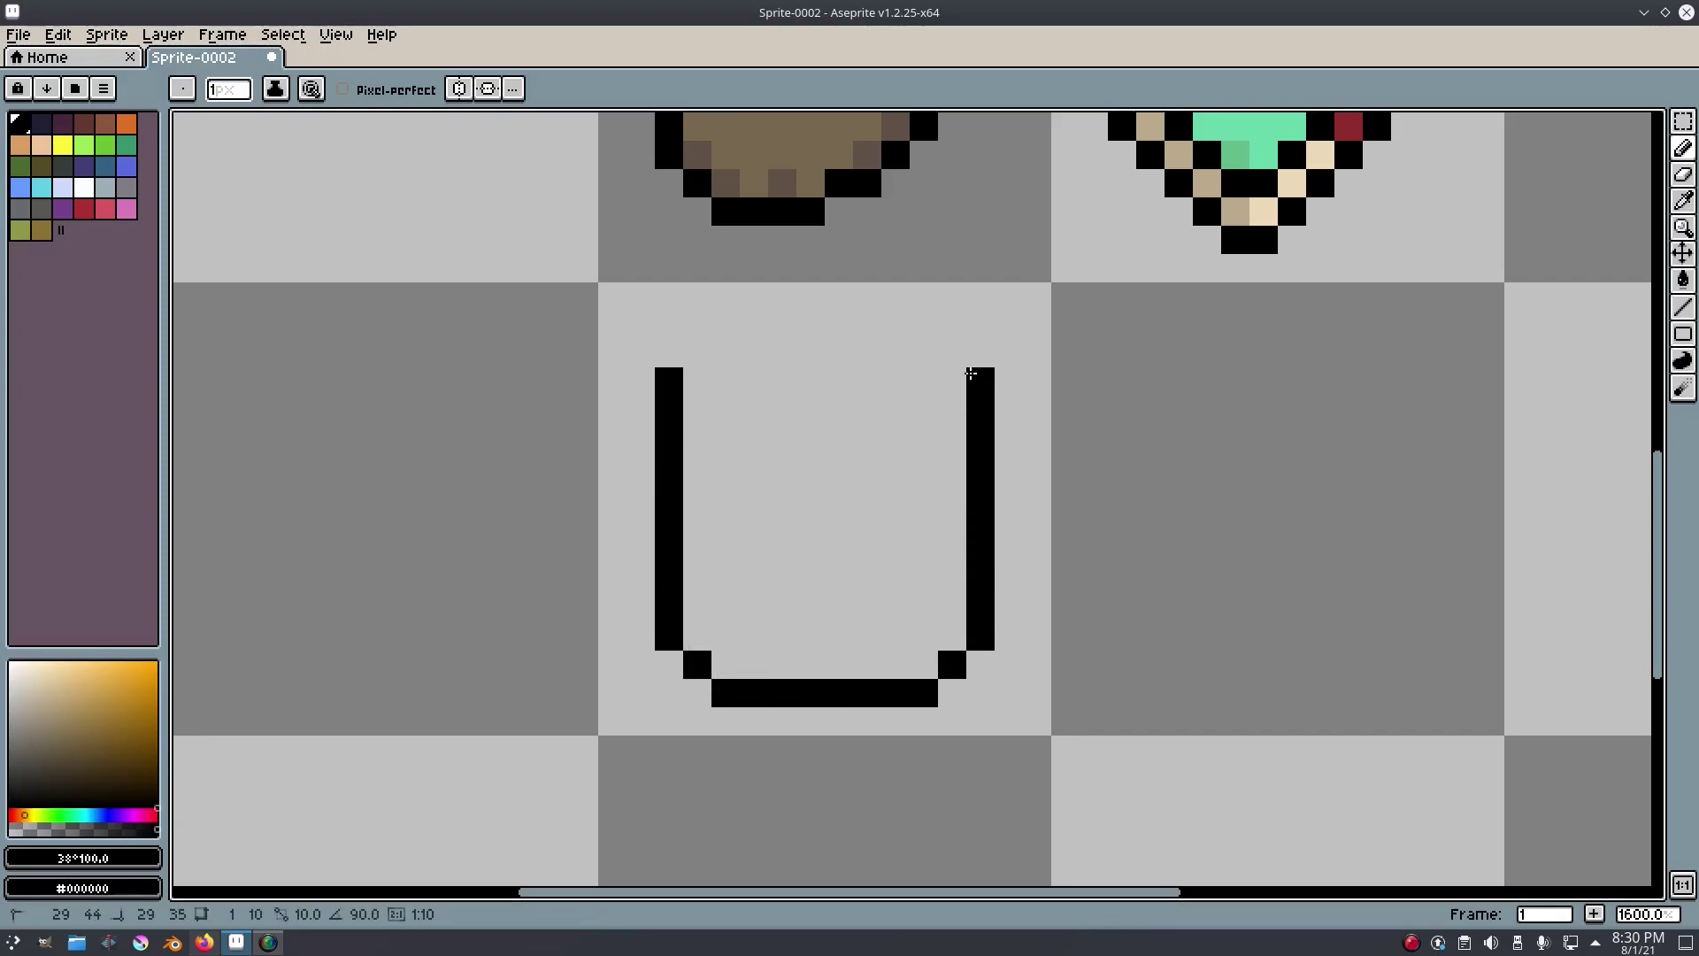
pyautogui.click(952, 353)
pyautogui.click(706, 347)
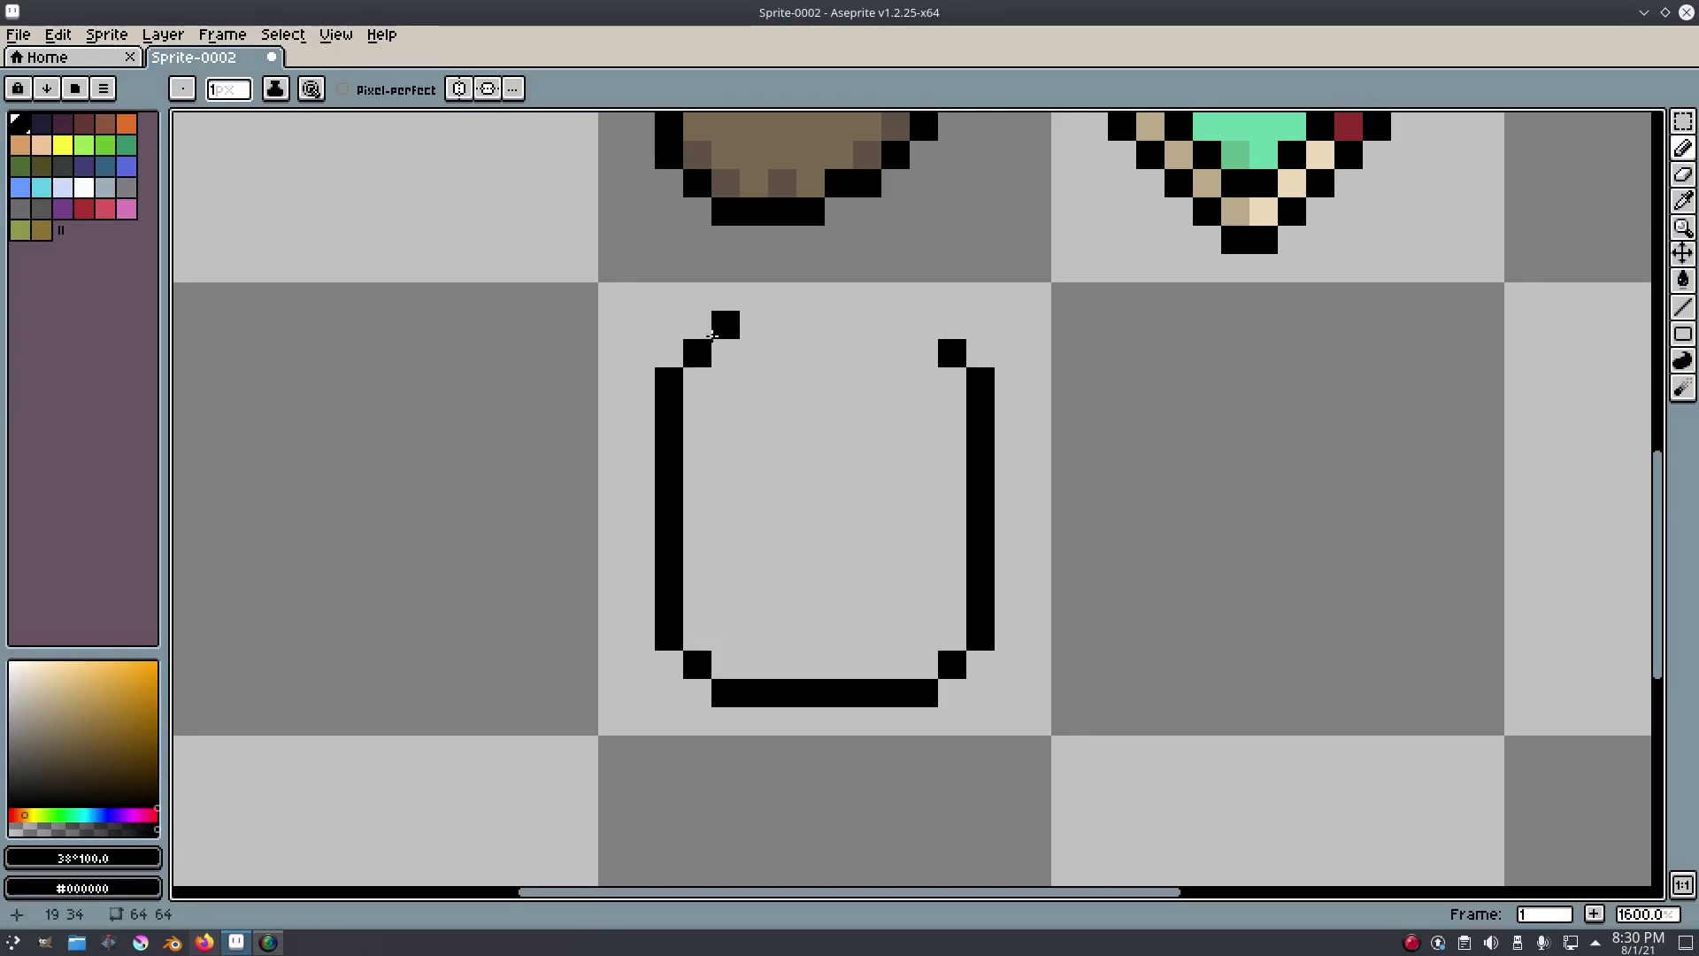
pyautogui.moveTo(738, 327); pyautogui.dragTo(934, 325)
# Draw a black line with raised ends across the upper part of the outline to separate the barrel's top from its body.
pyautogui.click(690, 390)
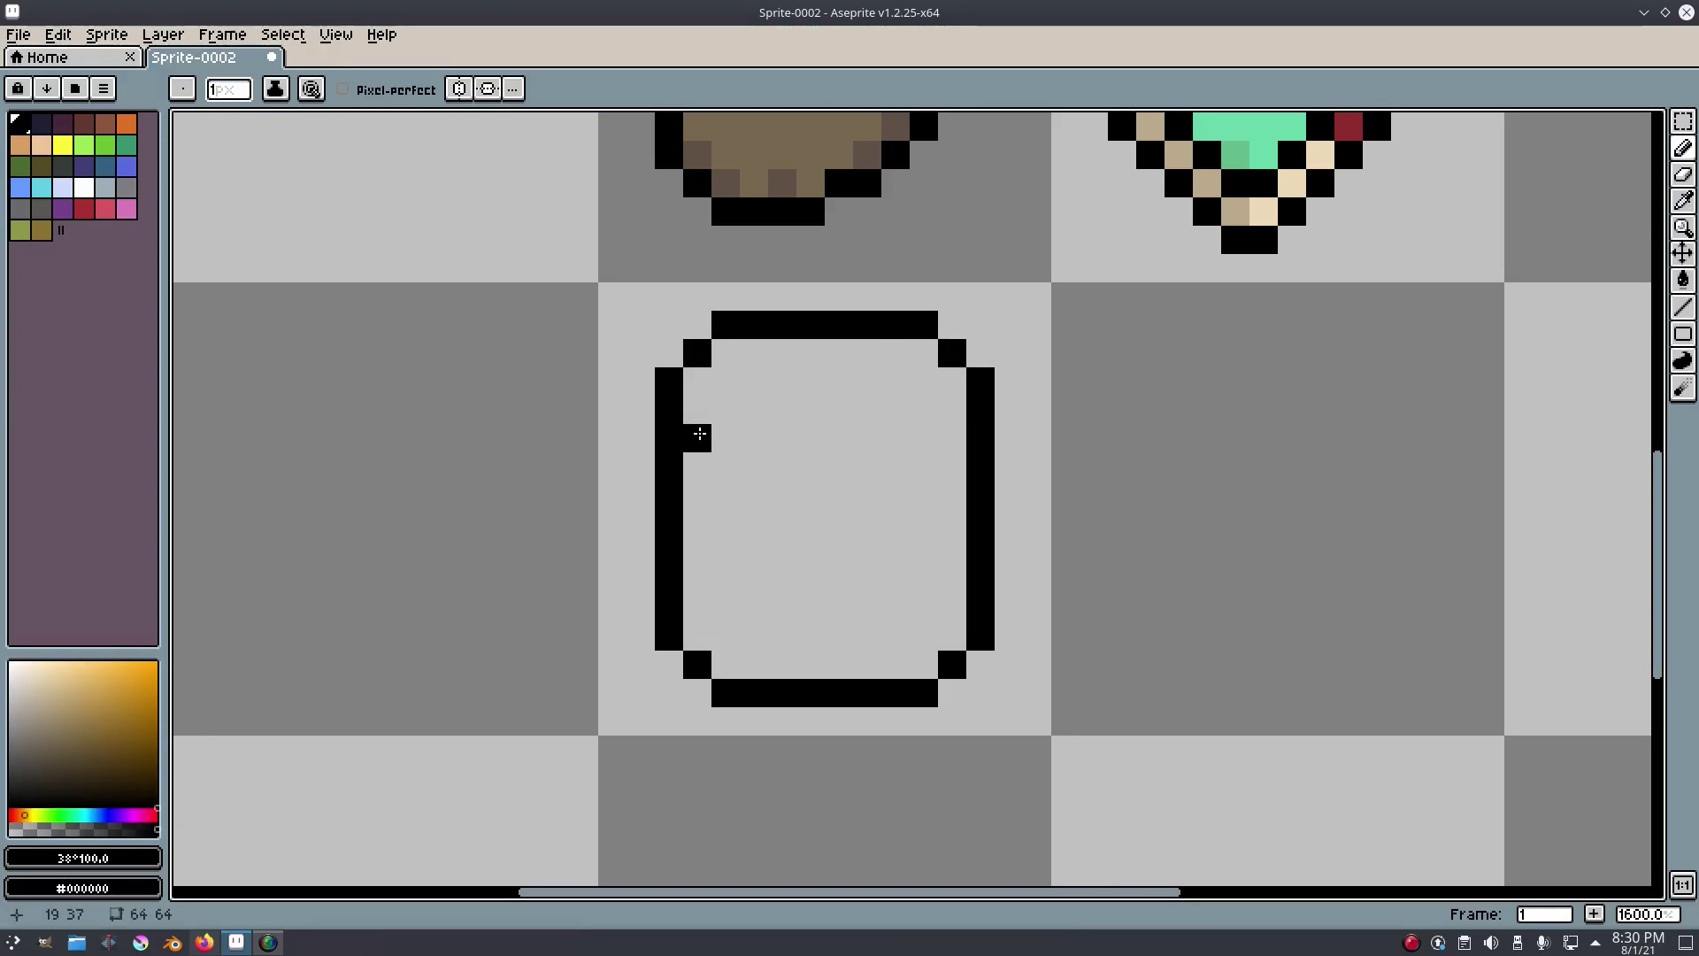
pyautogui.moveTo(725, 466)
pyautogui.mouseDown()
pyautogui.moveTo(893, 473)
pyautogui.moveTo(949, 437)
pyautogui.mouseUp()
pyautogui.scroll(-3, 1062, 558)
pyautogui.scroll(2, 1059, 554)
pyautogui.click(887, 496)
pyautogui.scroll(2, 916, 505)
pyautogui.moveTo(929, 501); pyautogui.dragTo(1017, 547)
pyautogui.scroll(-1, 1020, 546)
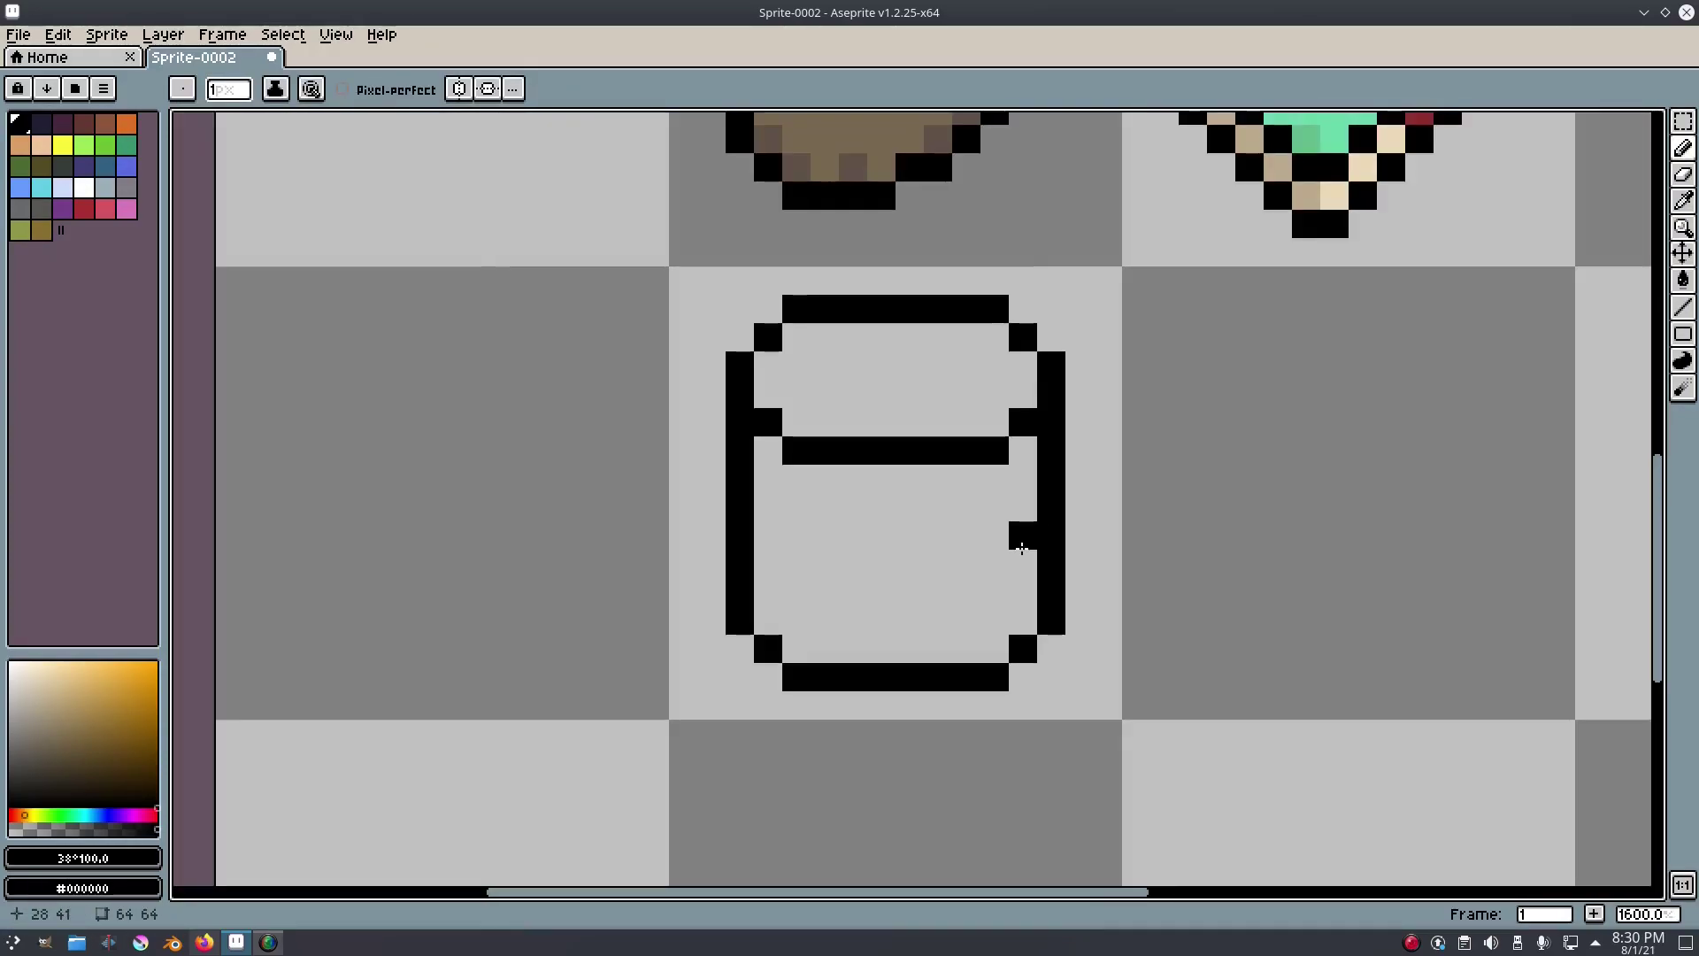
# Sample the oval's brown and change it to a redder, darker brown, HSV 21, 43, 40.
pyautogui.press('i')
pyautogui.click(972, 495)
pyautogui.moveTo(853, 368); pyautogui.dragTo(821, 485)
pyautogui.click(789, 186)
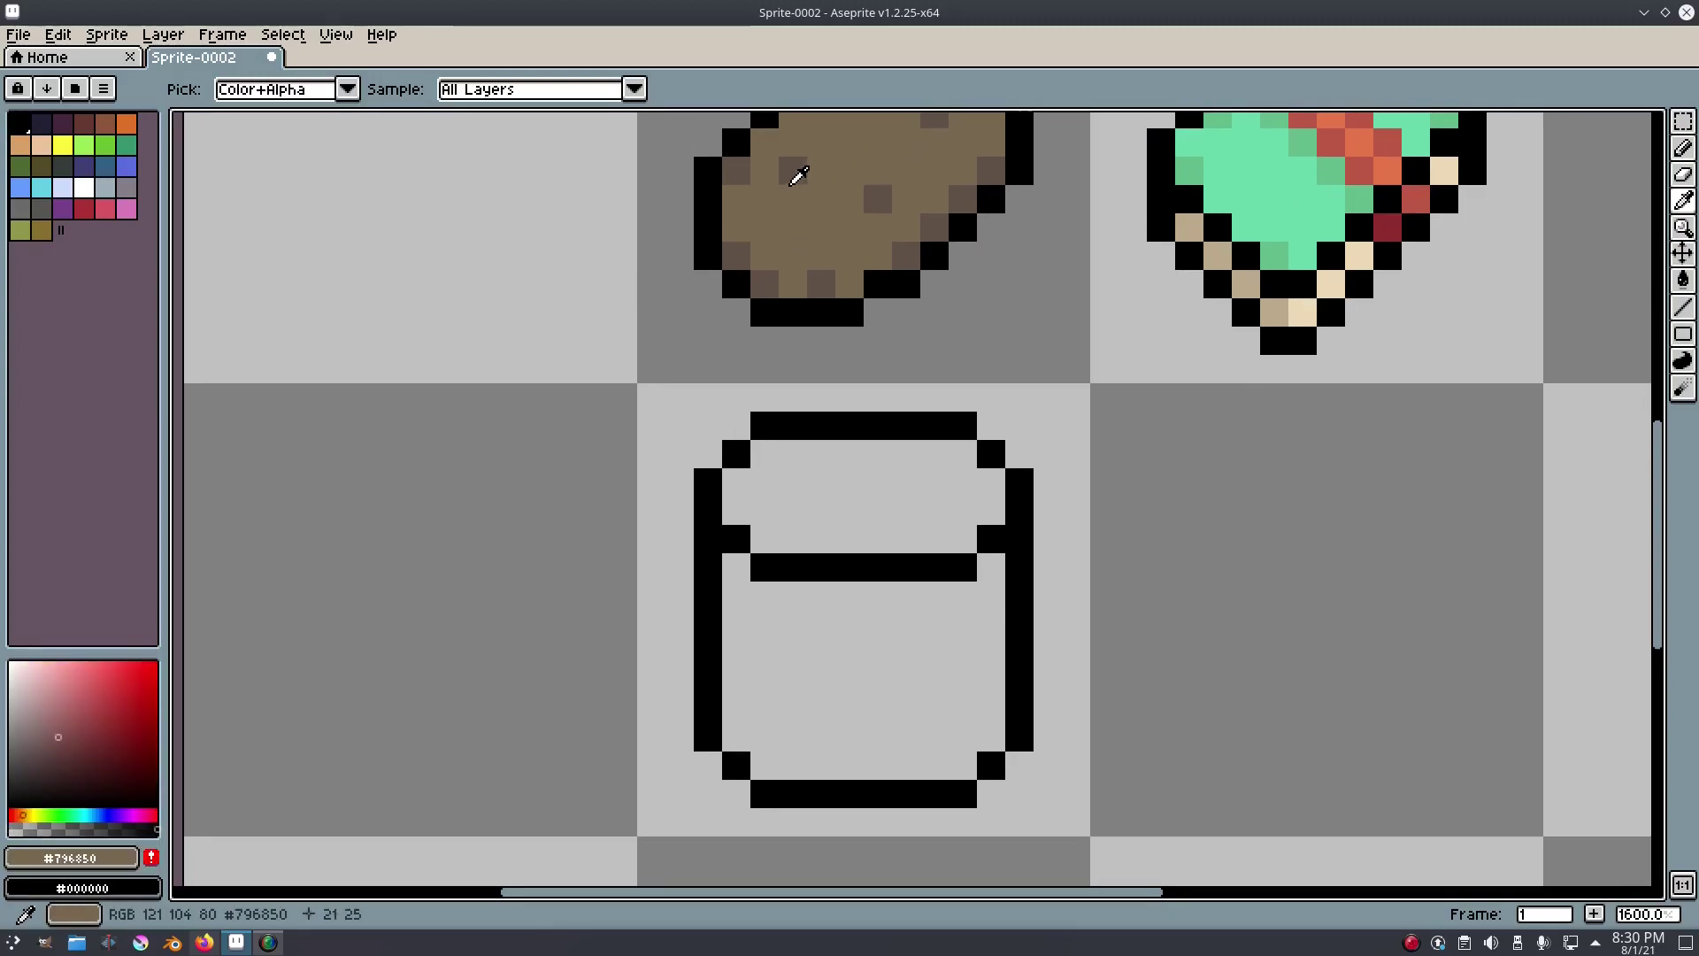
pyautogui.click(19, 811)
pyautogui.moveTo(19, 811); pyautogui.dragTo(21, 810)
pyautogui.click(45, 751)
# Fill the barrel's body and top with the reddish brown, leaving the outline black.
pyautogui.press('g')
pyautogui.click(865, 792)
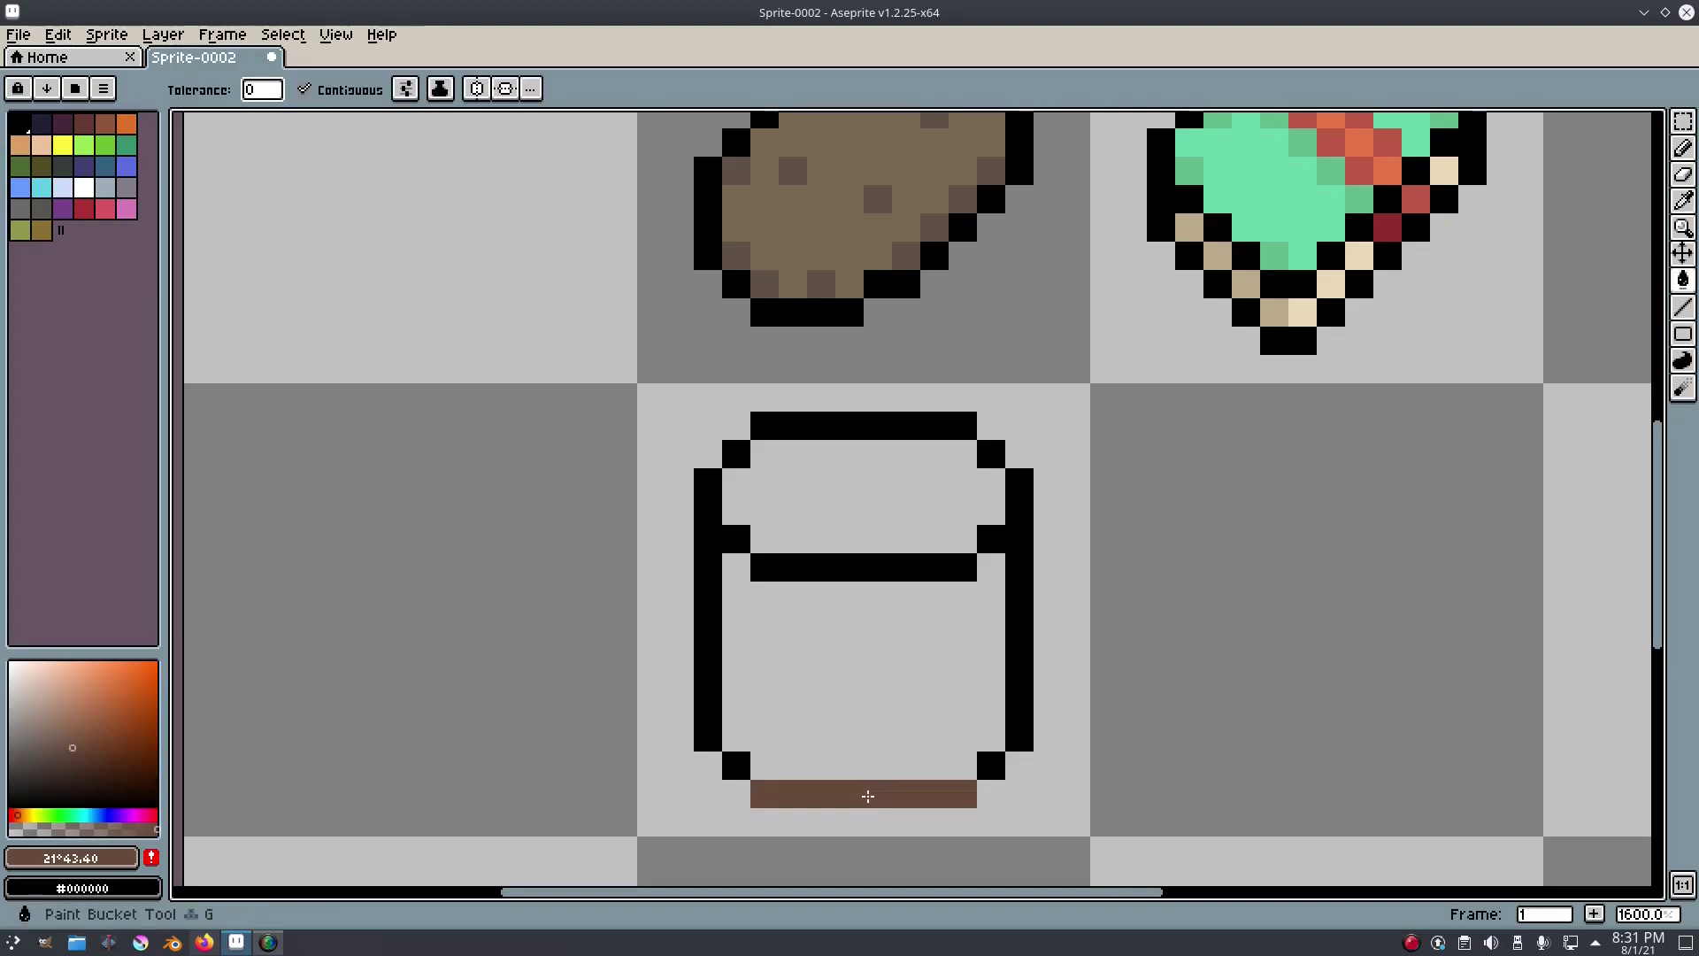
pyautogui.hotkey('ctrl', 'z')
pyautogui.click(865, 708)
pyautogui.click(849, 531)
pyautogui.scroll(-4, 921, 693)
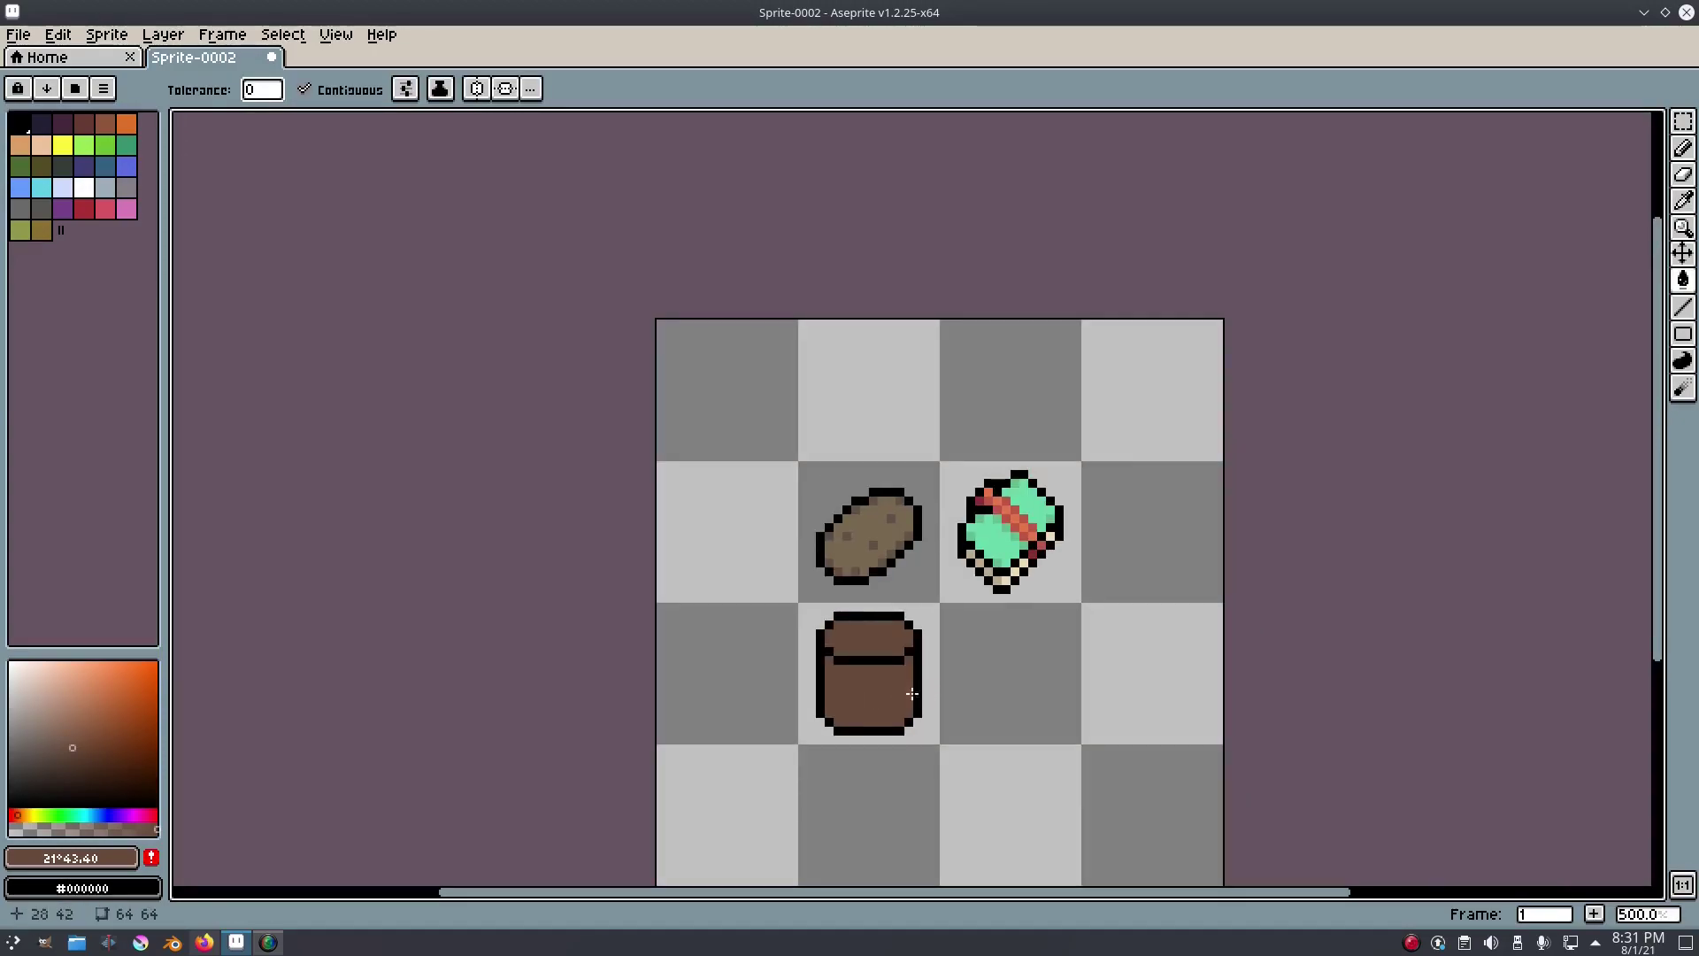
# Darken the brown to HSV 17, 37, 31 and paint a two-pixel-thick curved band across the middle of the barrel's body.
pyautogui.scroll(4, 923, 682)
pyautogui.press('i')
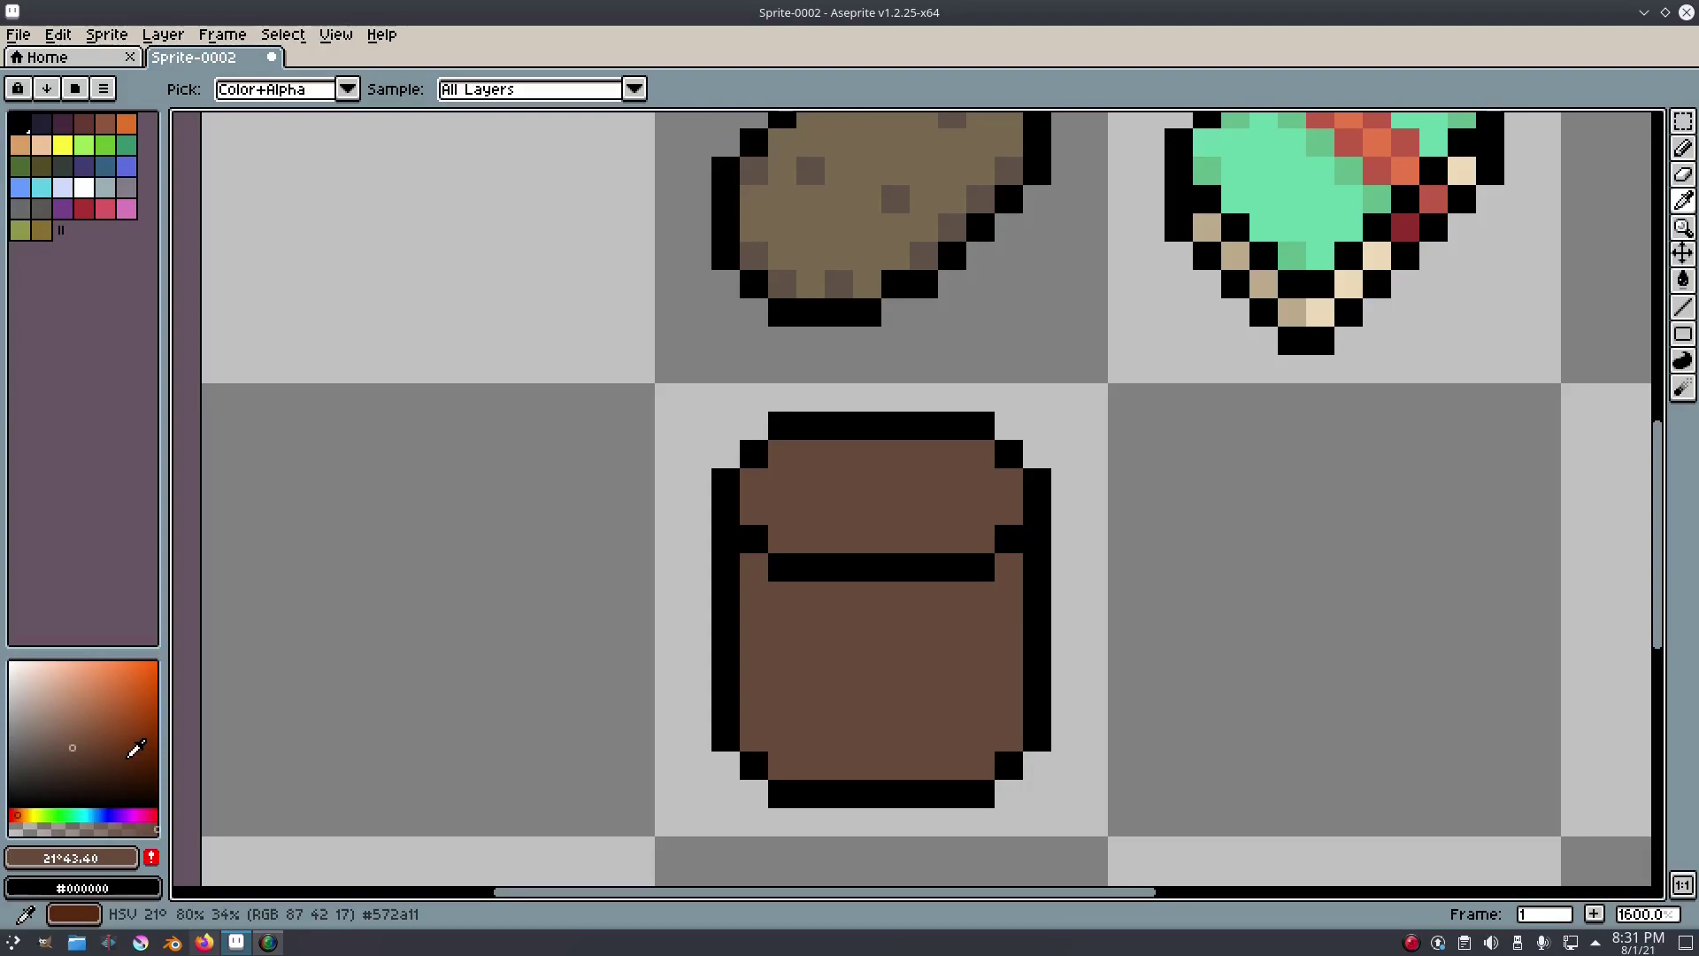
pyautogui.moveTo(79, 750); pyautogui.dragTo(73, 753)
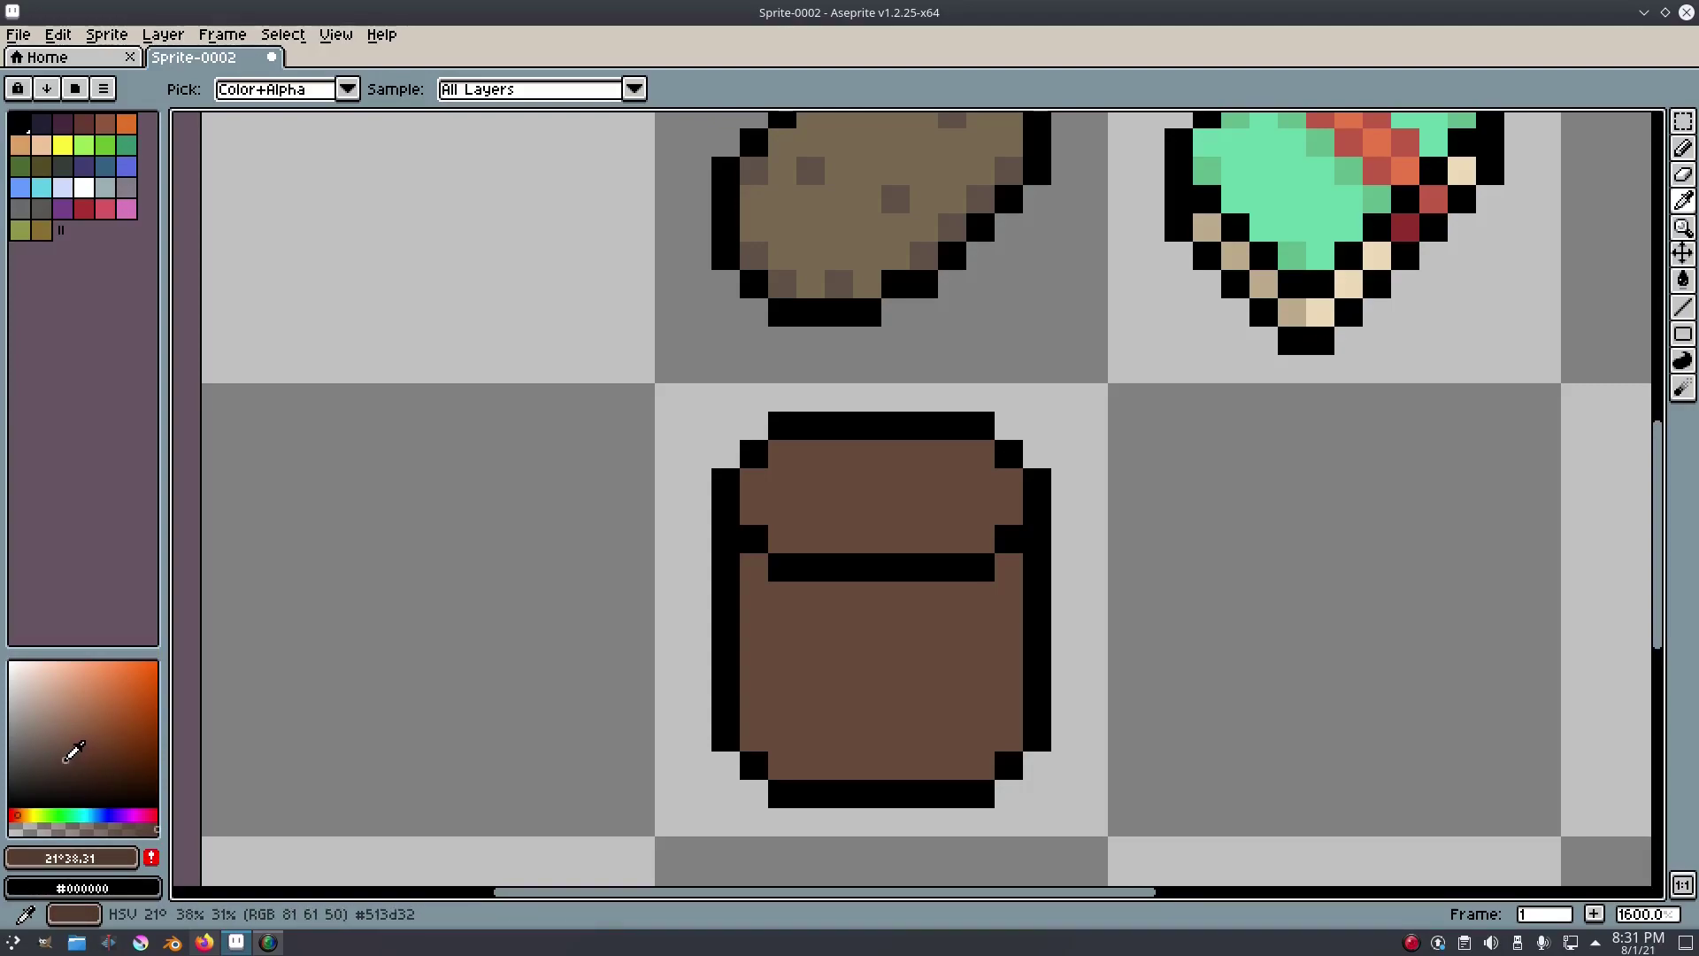
pyautogui.click(16, 815)
pyautogui.press('b')
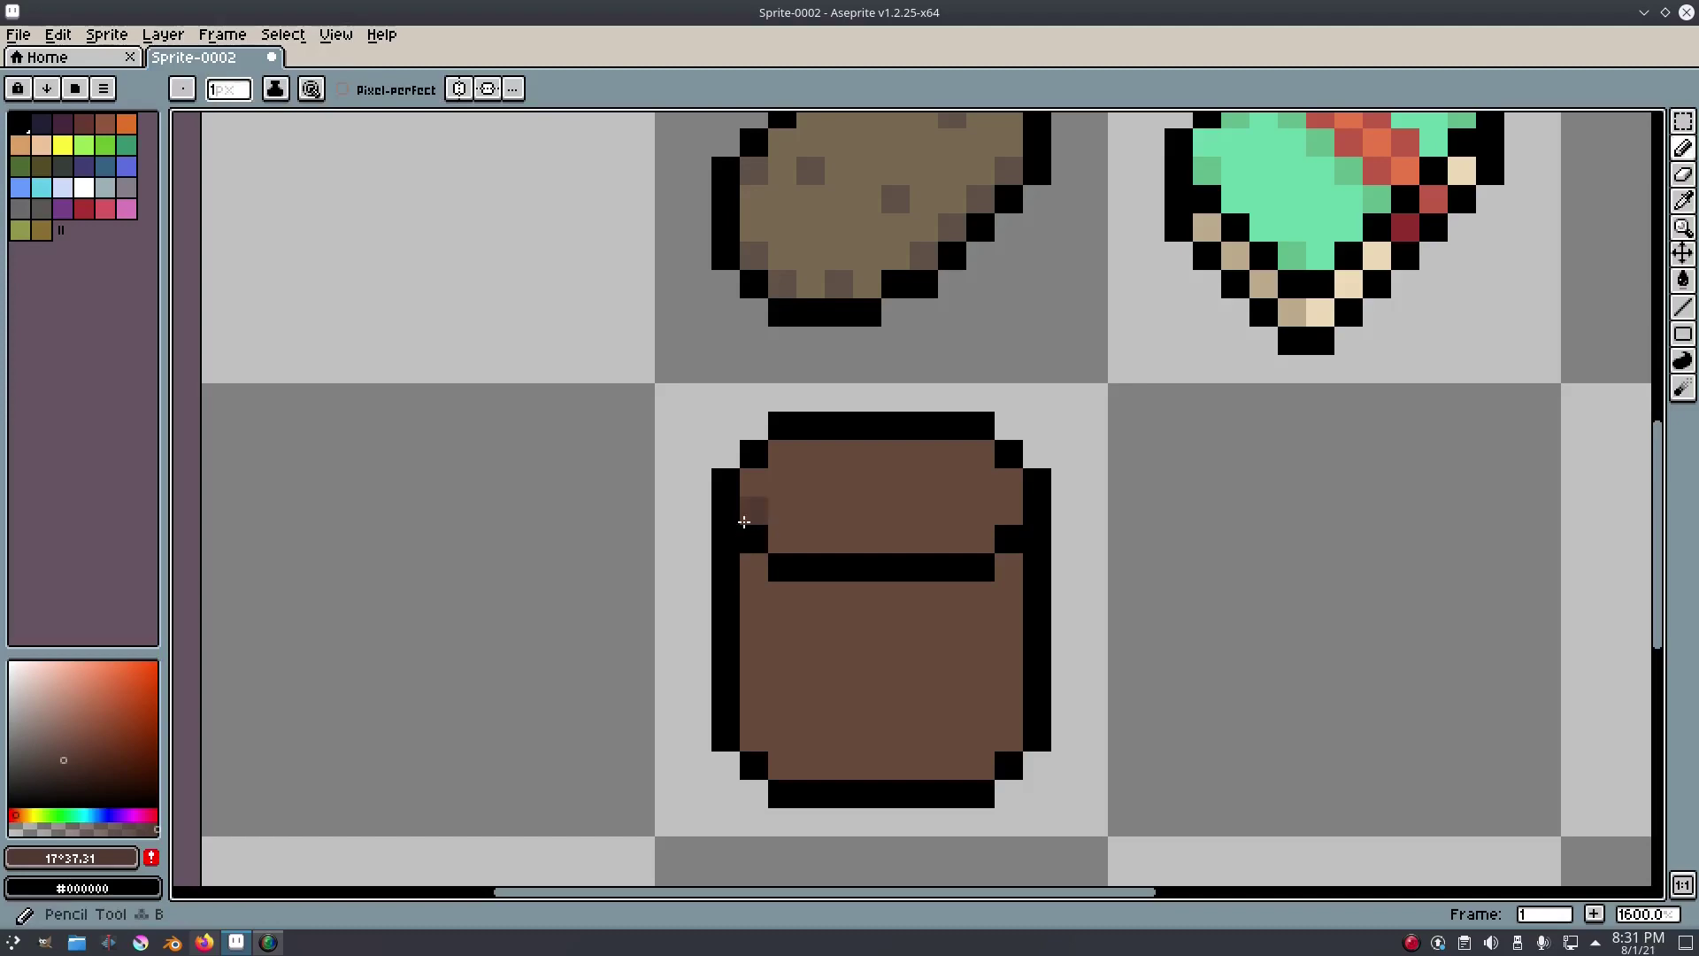
pyautogui.moveTo(753, 635)
pyautogui.mouseDown()
pyautogui.moveTo(778, 668)
pyautogui.moveTo(810, 660)
pyautogui.moveTo(813, 678)
pyautogui.moveTo(854, 682)
pyautogui.moveTo(883, 660)
pyautogui.moveTo(941, 659)
pyautogui.moveTo(944, 676)
pyautogui.moveTo(1008, 652)
pyautogui.mouseUp()
pyautogui.scroll(-3, 1092, 732)
pyautogui.scroll(3, 768, 724)
# Shade the barrel's bottom row and its lower corner pixels with the dark brown.
pyautogui.click(768, 724)
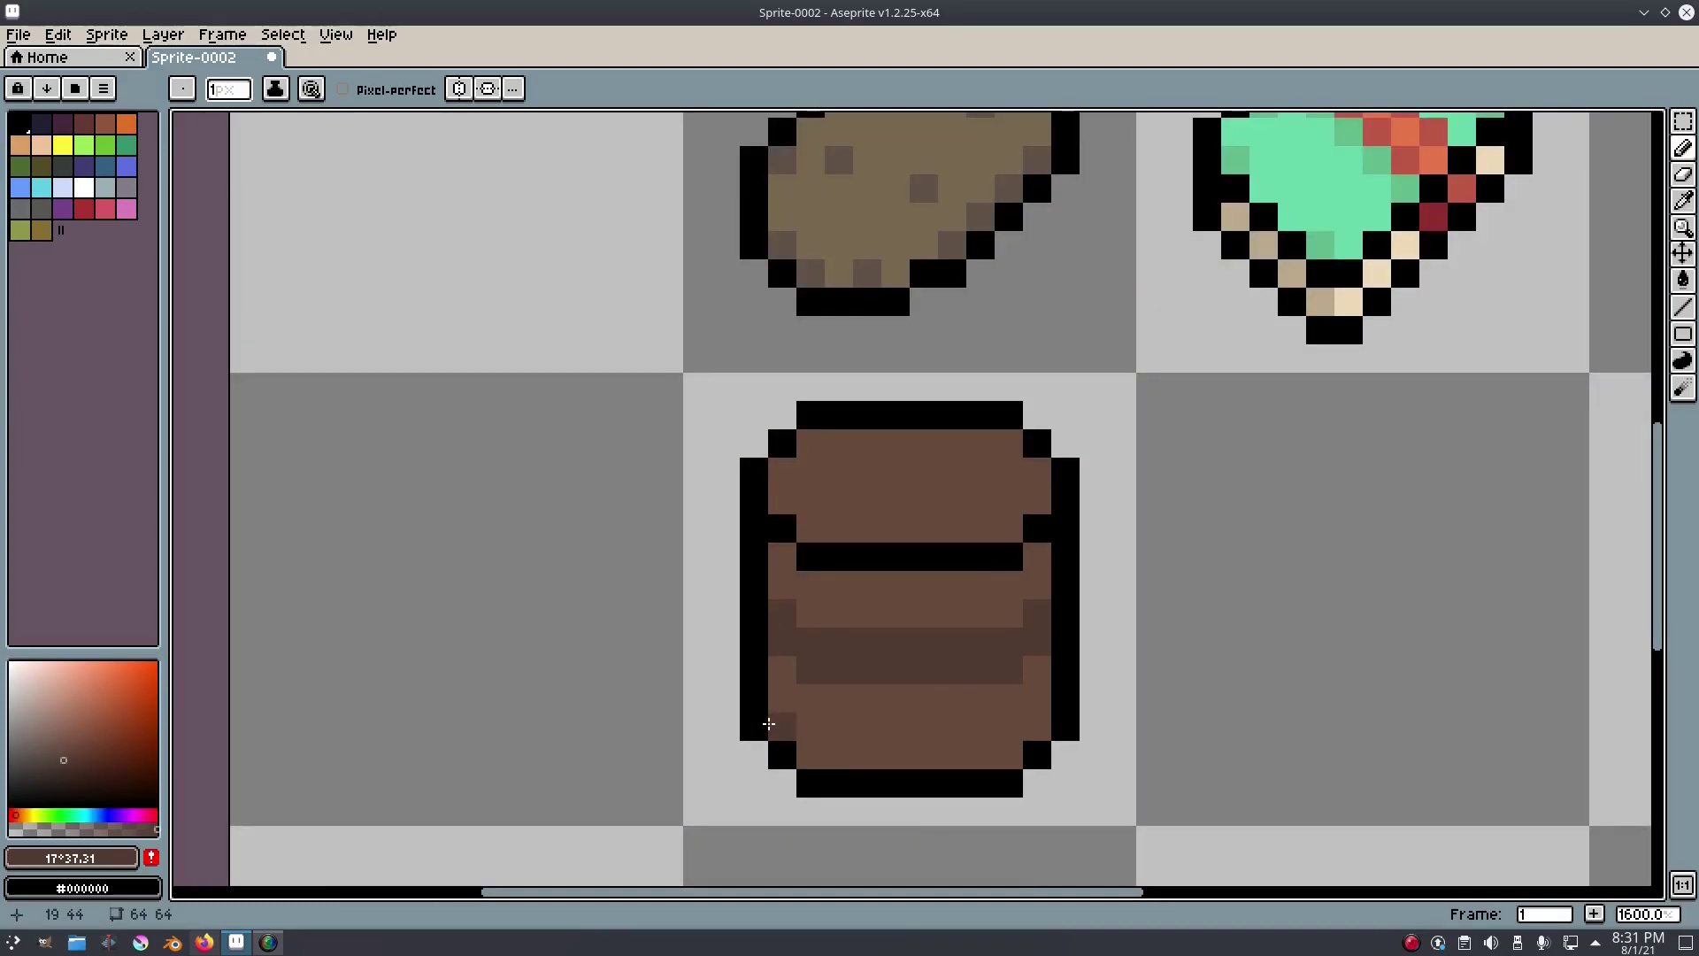
pyautogui.hotkey('ctrl', 'z')
pyautogui.moveTo(824, 747); pyautogui.dragTo(996, 752)
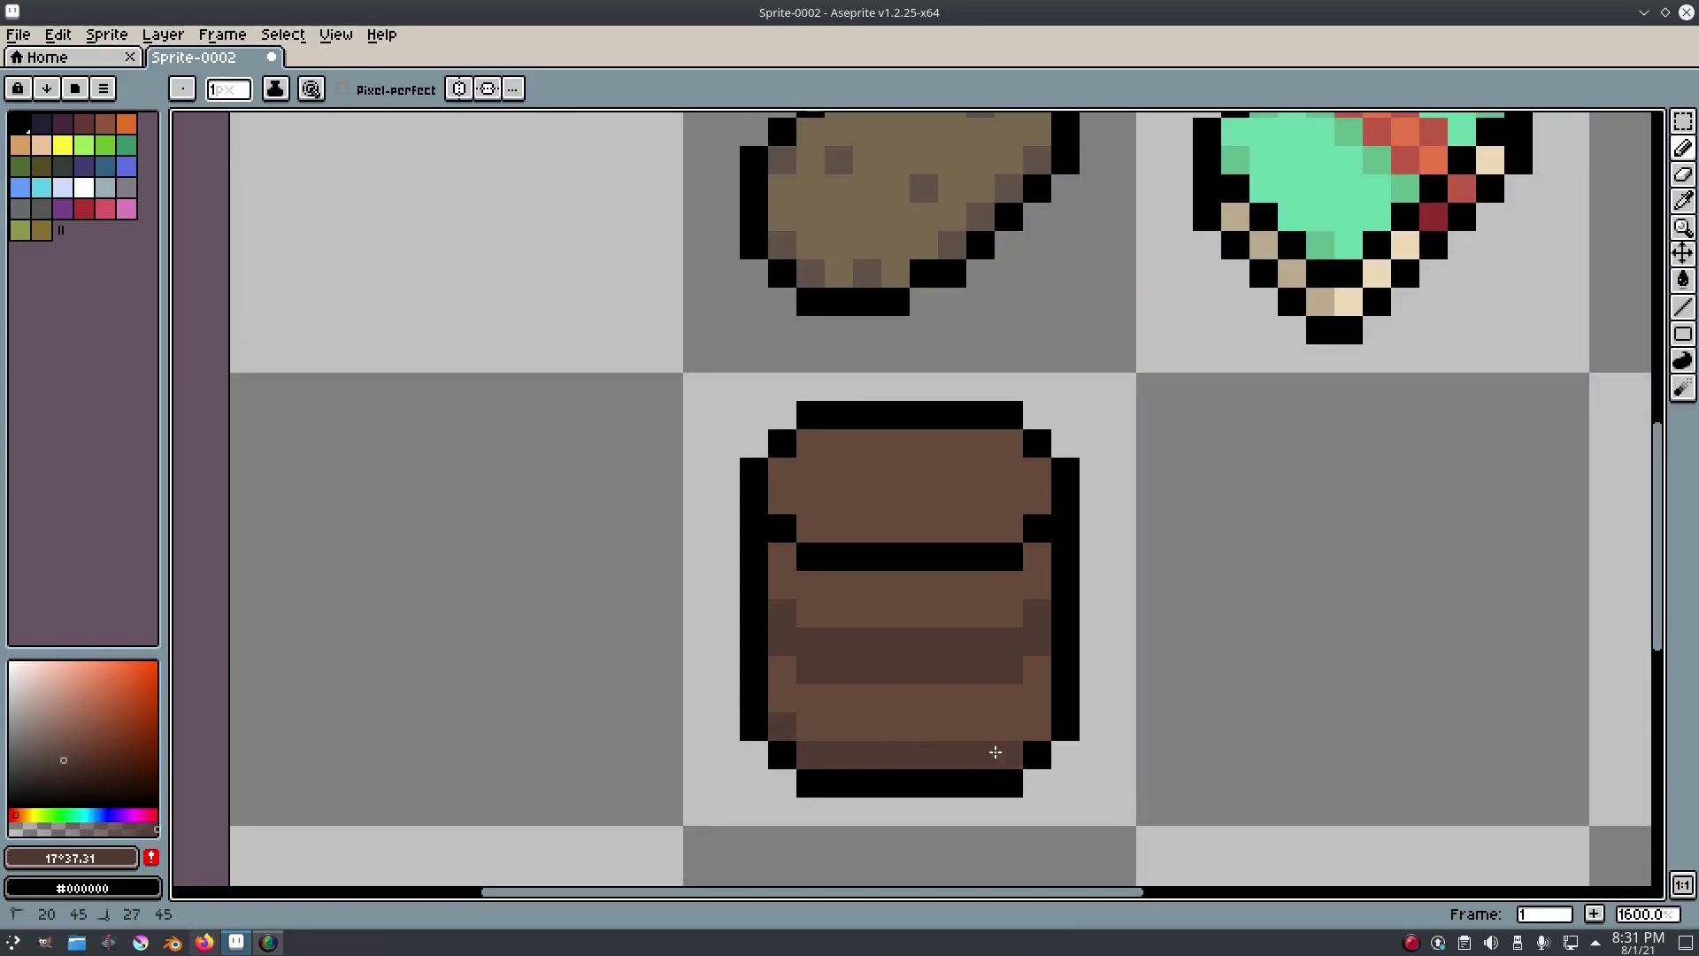
pyautogui.scroll(-3, 1165, 664)
pyautogui.scroll(3, 1165, 664)
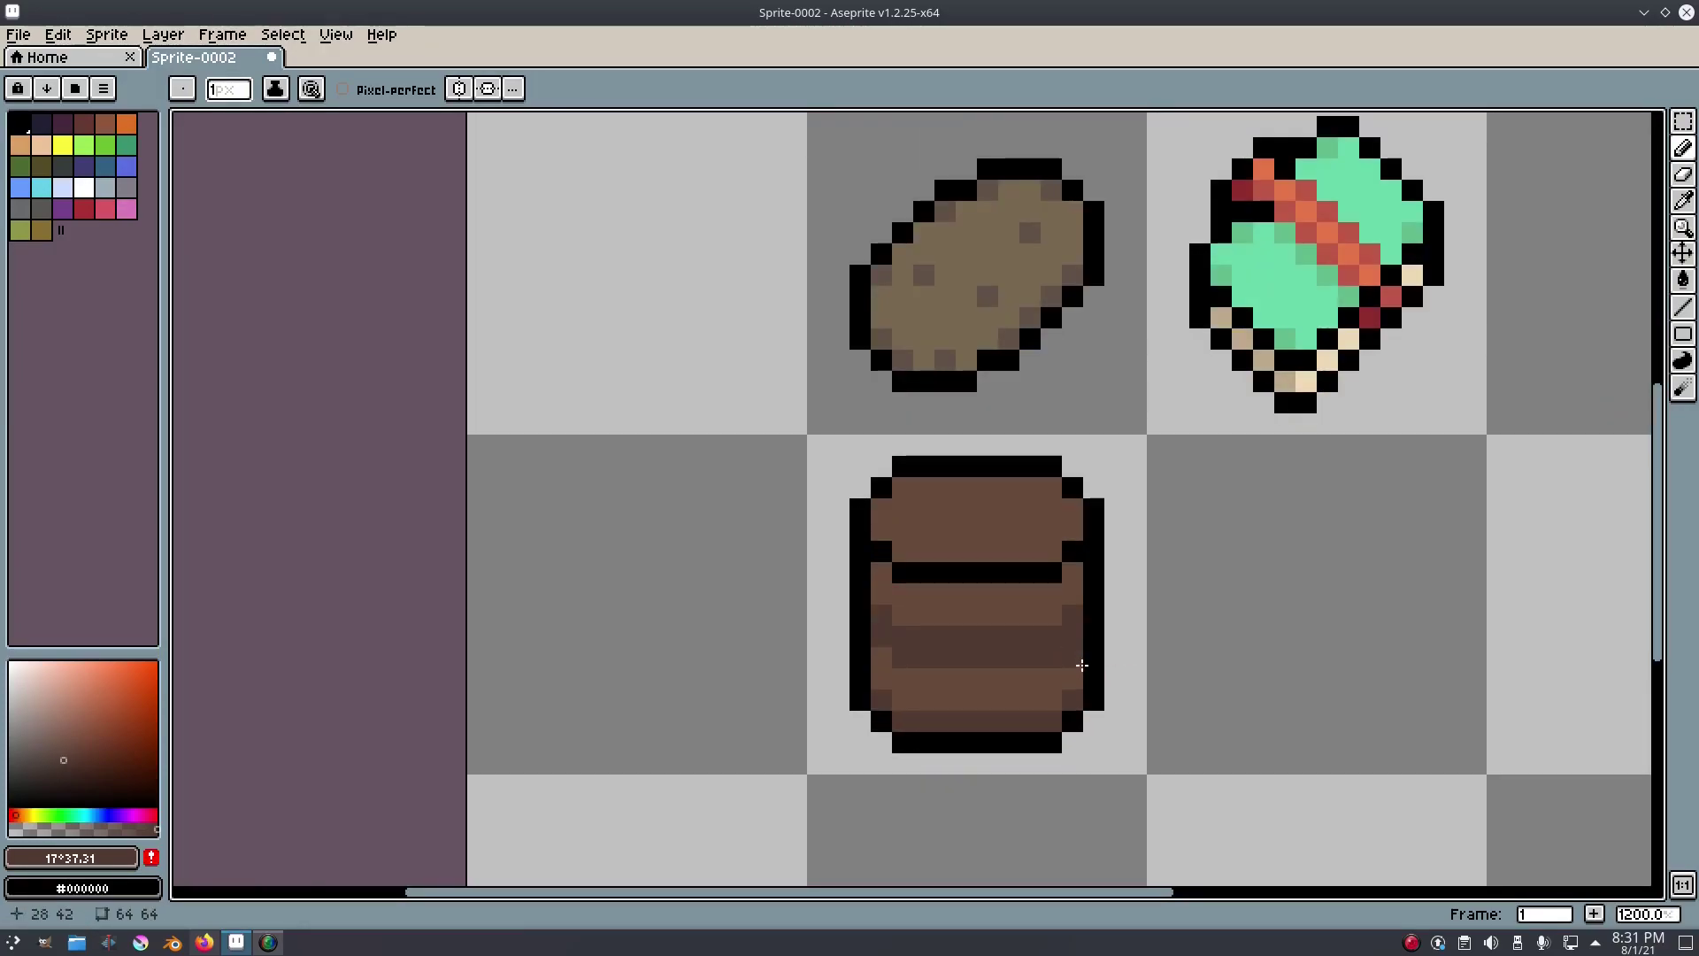
# Paint a dark brown area 8 by 2 pixels in the middle of the barrel's top.
pyautogui.click(1086, 588)
pyautogui.moveTo(841, 481)
pyautogui.mouseDown()
pyautogui.moveTo(964, 504)
pyautogui.moveTo(1037, 495)
pyautogui.moveTo(865, 486)
pyautogui.mouseUp()
pyautogui.scroll(-7, 895, 634)
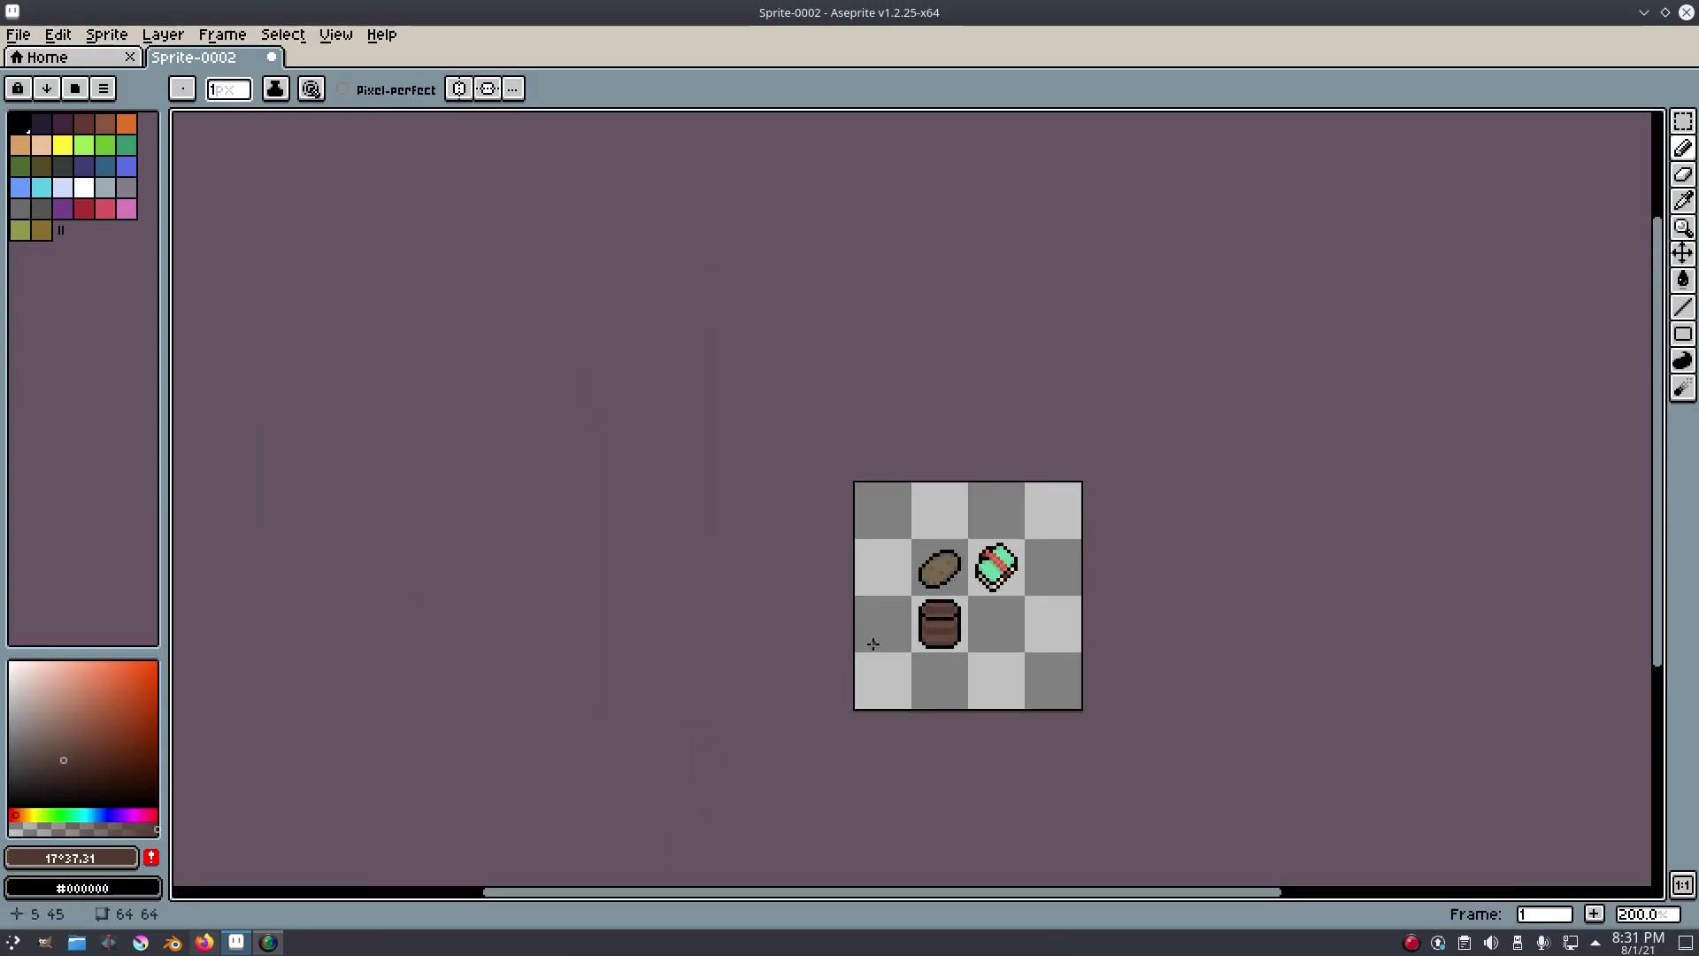
# Sample the outline's black and paint a two-pixel-high opening inside the dark area of the barrel's top.
pyautogui.scroll(10, 896, 634)
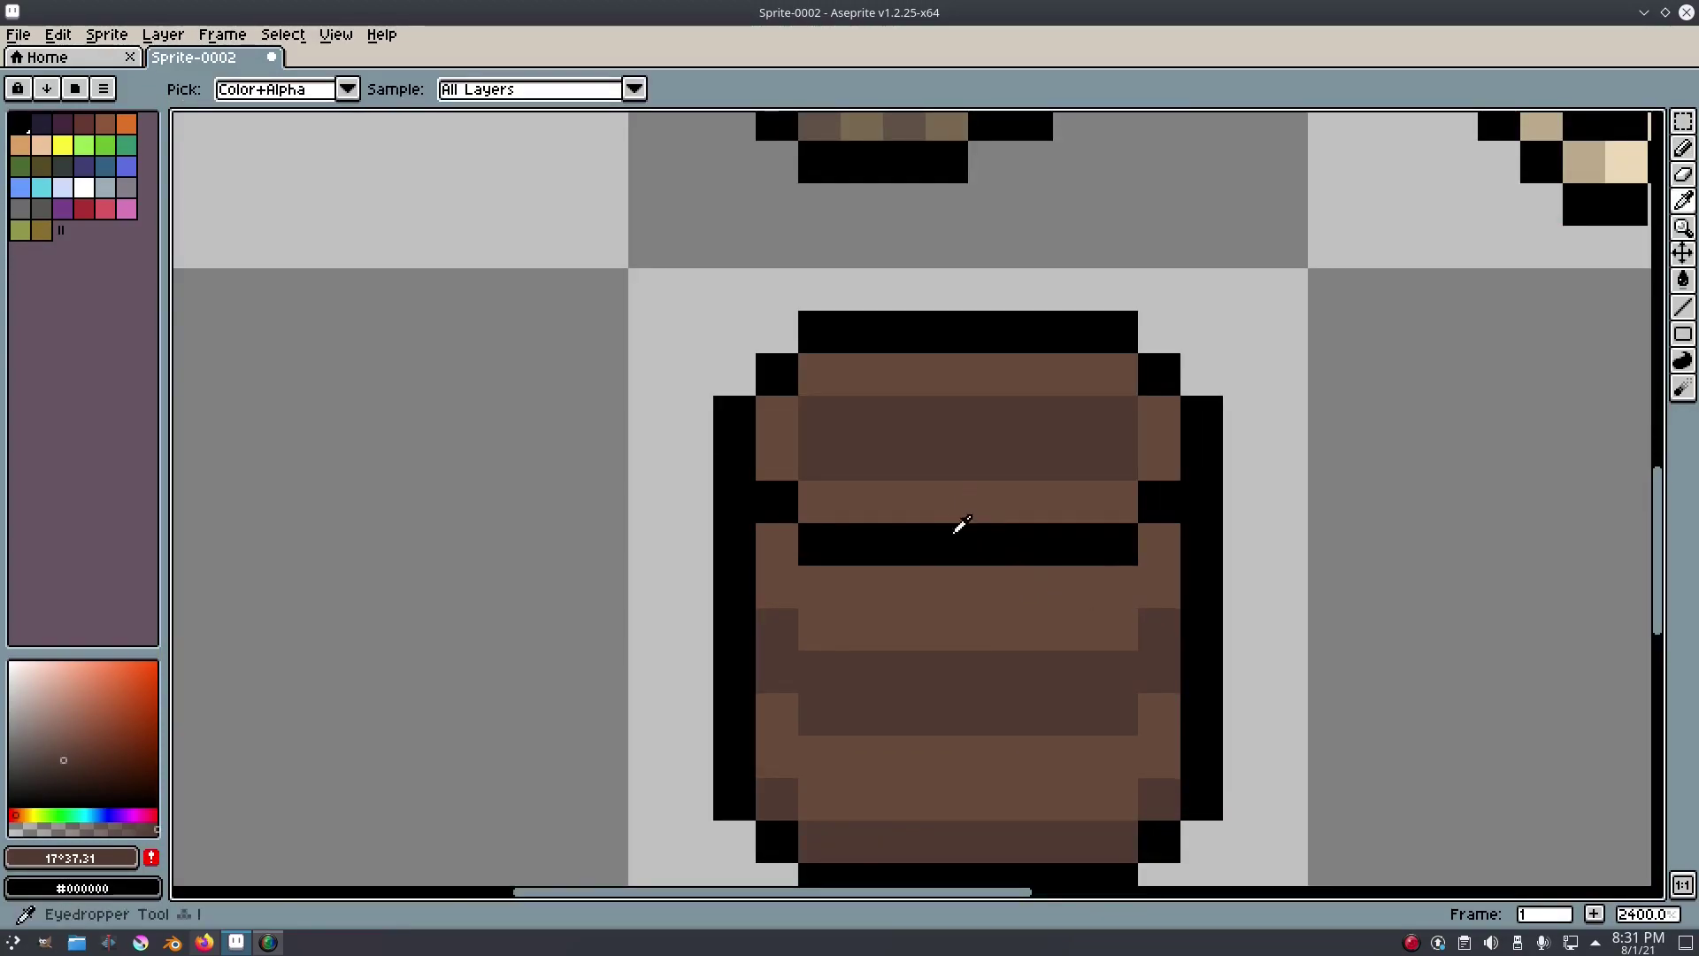
pyautogui.keyDown('alt'); pyautogui.click(961, 535); pyautogui.keyUp('alt')
pyautogui.click(907, 448)
pyautogui.moveTo(865, 433); pyautogui.dragTo(1057, 435)
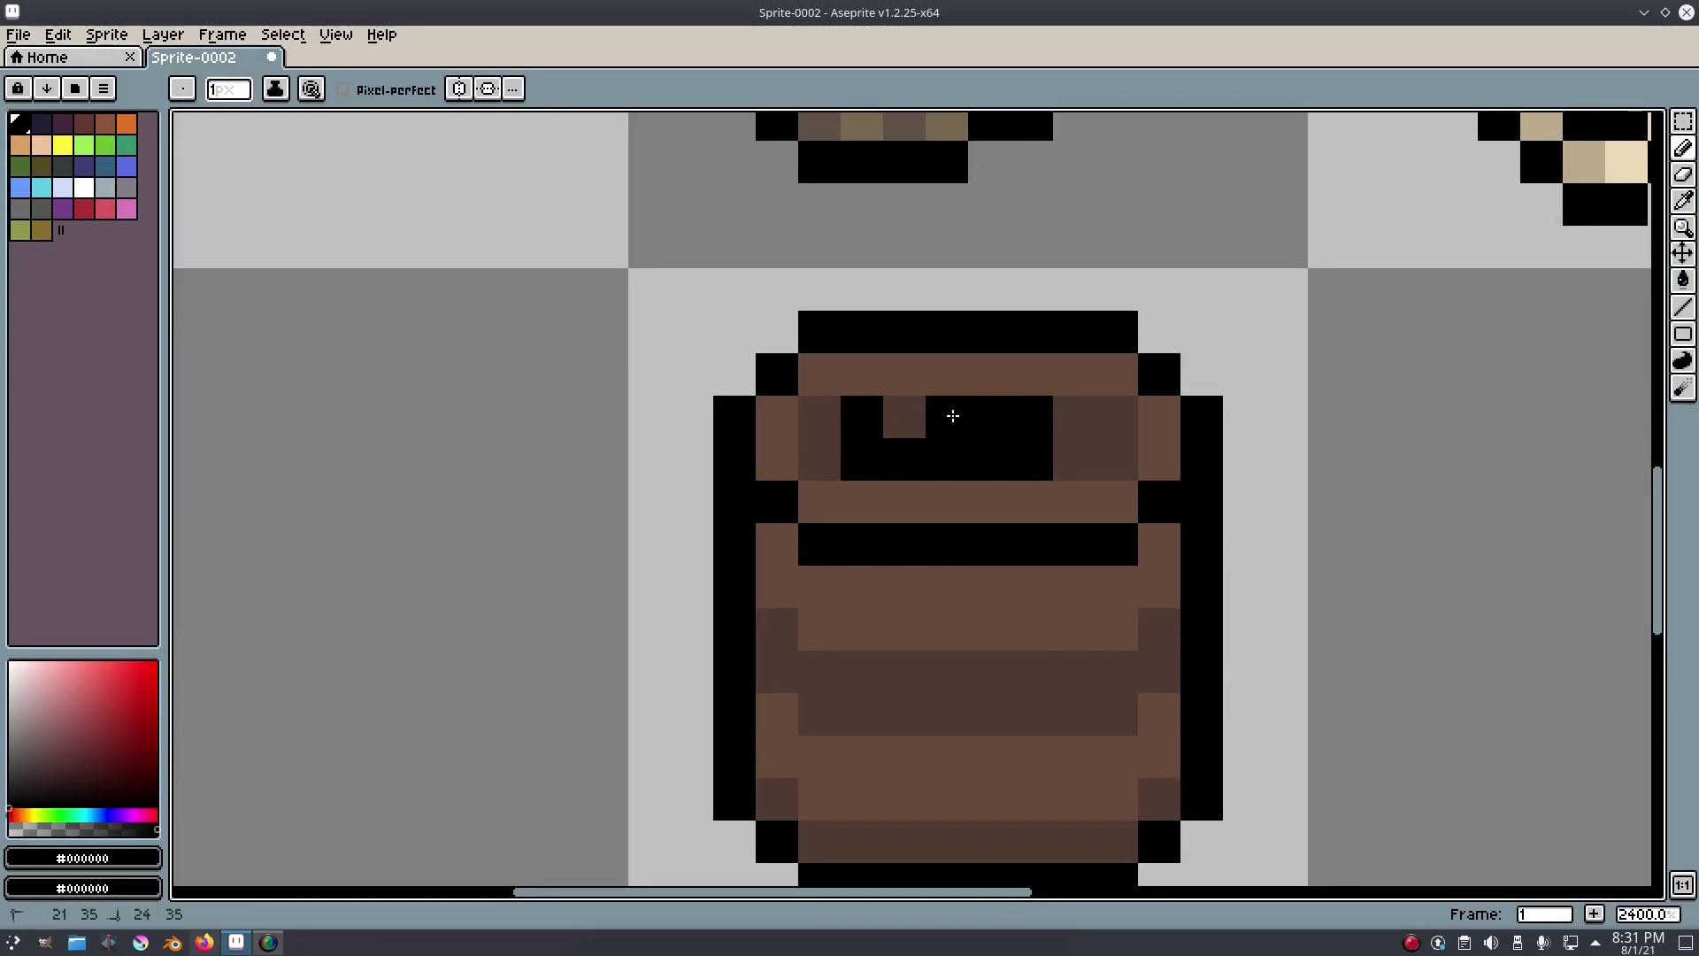
pyautogui.scroll(-7, 1057, 435)
pyautogui.scroll(5, 1057, 437)
# Sample the dark brown and shade the six-pixel row directly above the barrel's black opening.
pyautogui.scroll(-7, 1057, 439)
pyautogui.scroll(7, 1233, 428)
pyautogui.keyDown('alt'); pyautogui.click(942, 413); pyautogui.keyUp('alt')
pyautogui.moveTo(911, 411); pyautogui.dragTo(1048, 411)
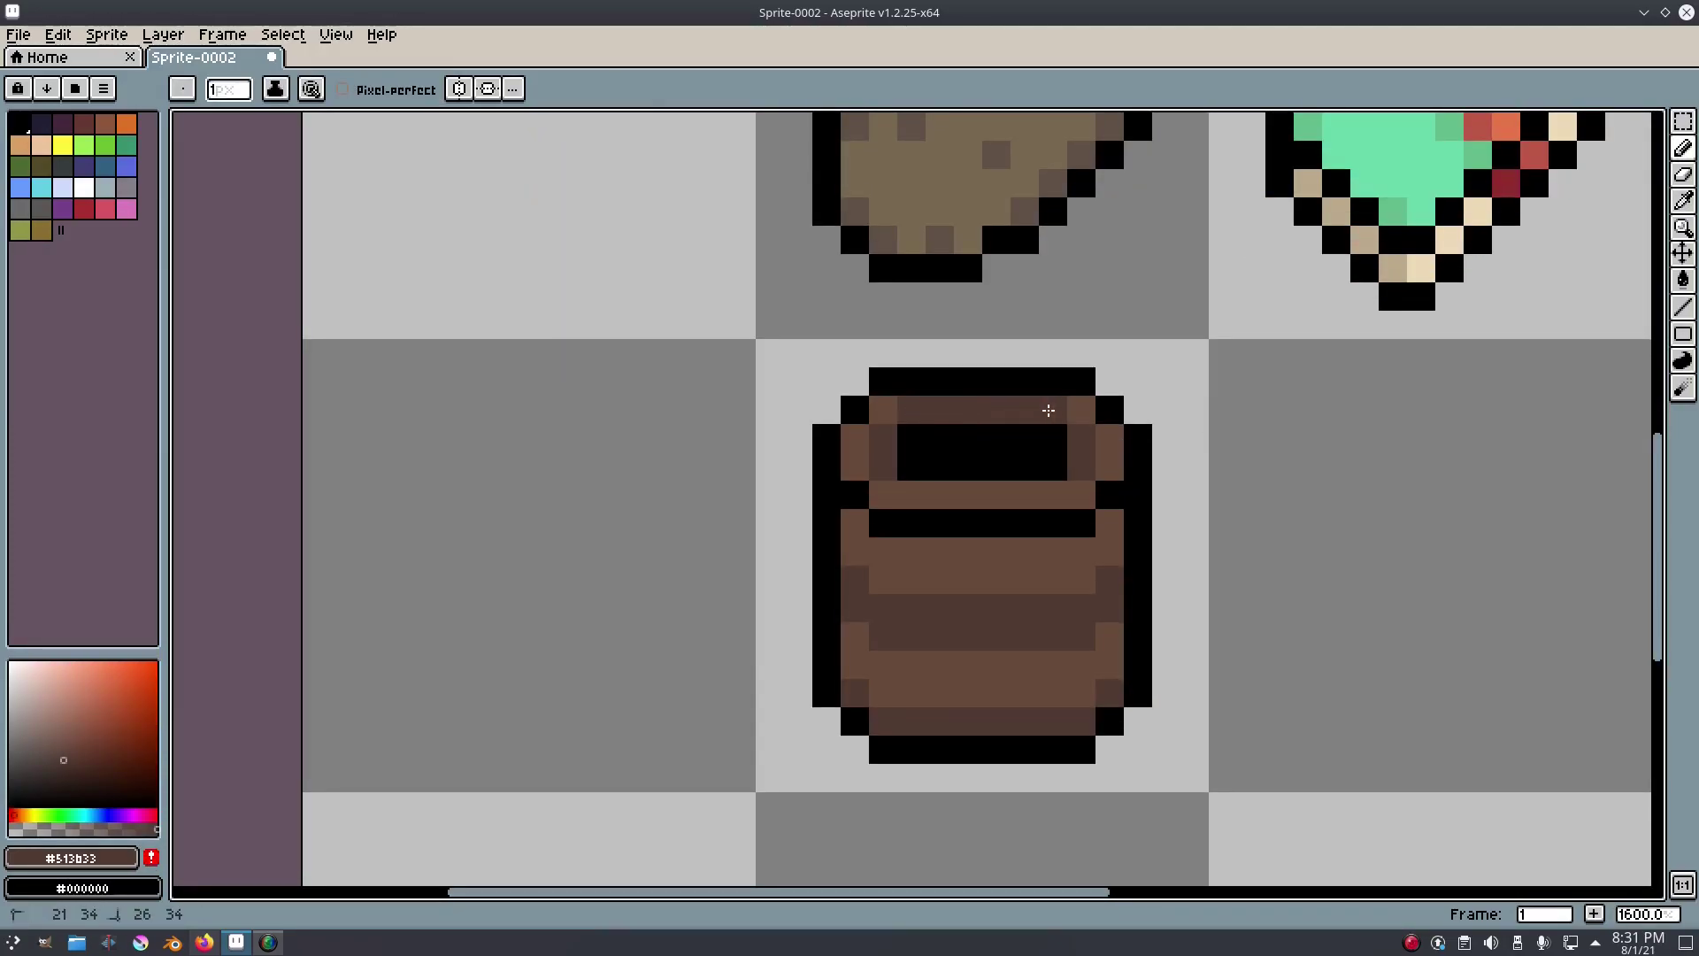
# Shade the six-pixel row below the barrel's opening and the two pixels at each side of the rim with dark brown.
pyautogui.moveTo(911, 493); pyautogui.dragTo(1047, 492)
pyautogui.scroll(-7, 1257, 487)
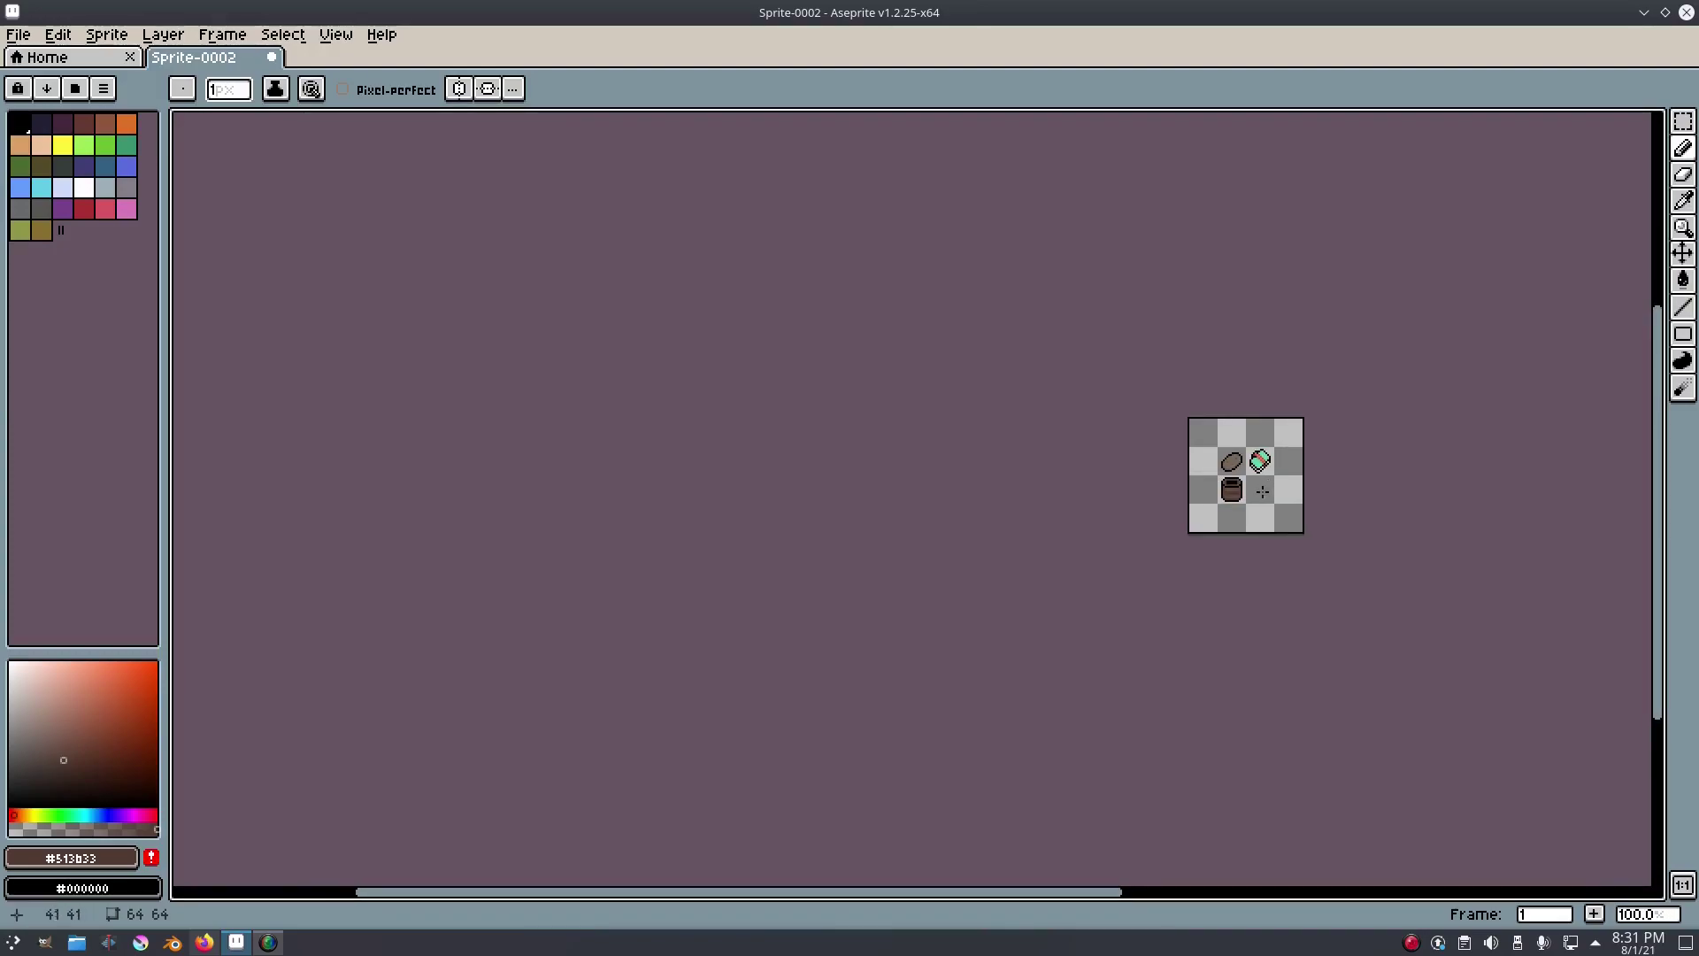
pyautogui.scroll(5, 1249, 493)
pyautogui.scroll(5, 1249, 493)
pyautogui.click(1276, 381)
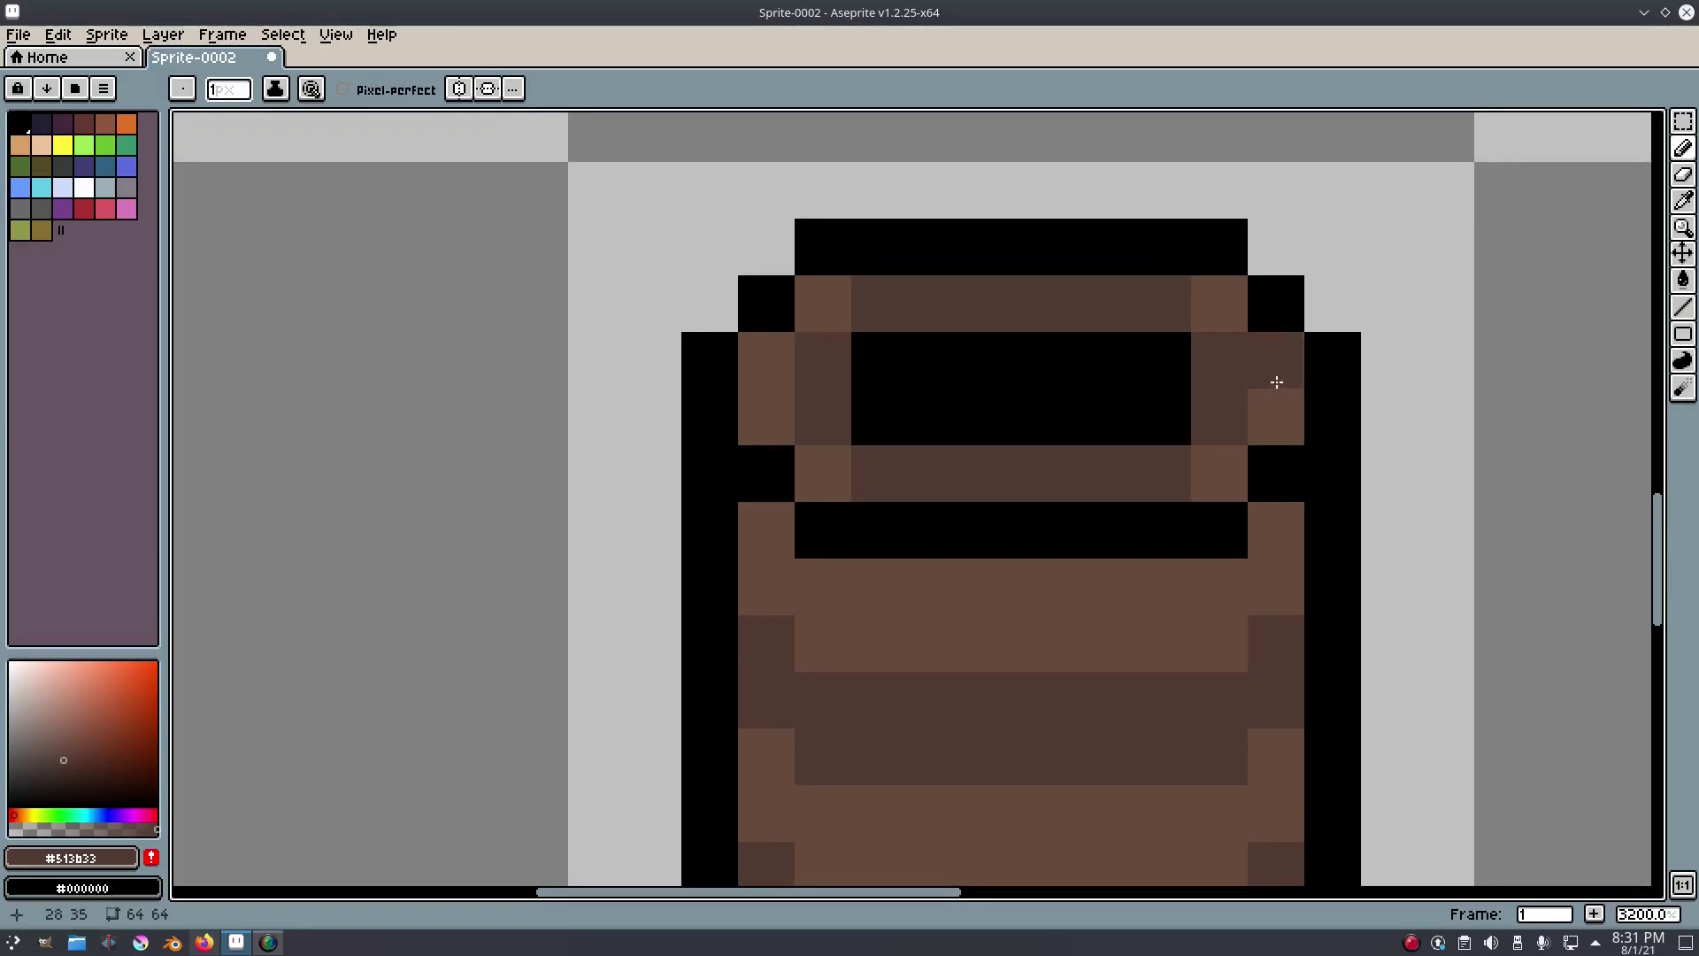
pyautogui.click(1275, 402)
pyautogui.click(749, 364)
pyautogui.click(752, 416)
# Sample the black, widen the barrel's opening by one pixel at each end, and sample the dark brown #513b33.
pyautogui.press('i')
pyautogui.keyDown('alt'); pyautogui.click(889, 378); pyautogui.keyUp('alt')
pyautogui.moveTo(819, 362); pyautogui.dragTo(819, 416)
pyautogui.moveTo(1218, 359); pyautogui.dragTo(1218, 414)
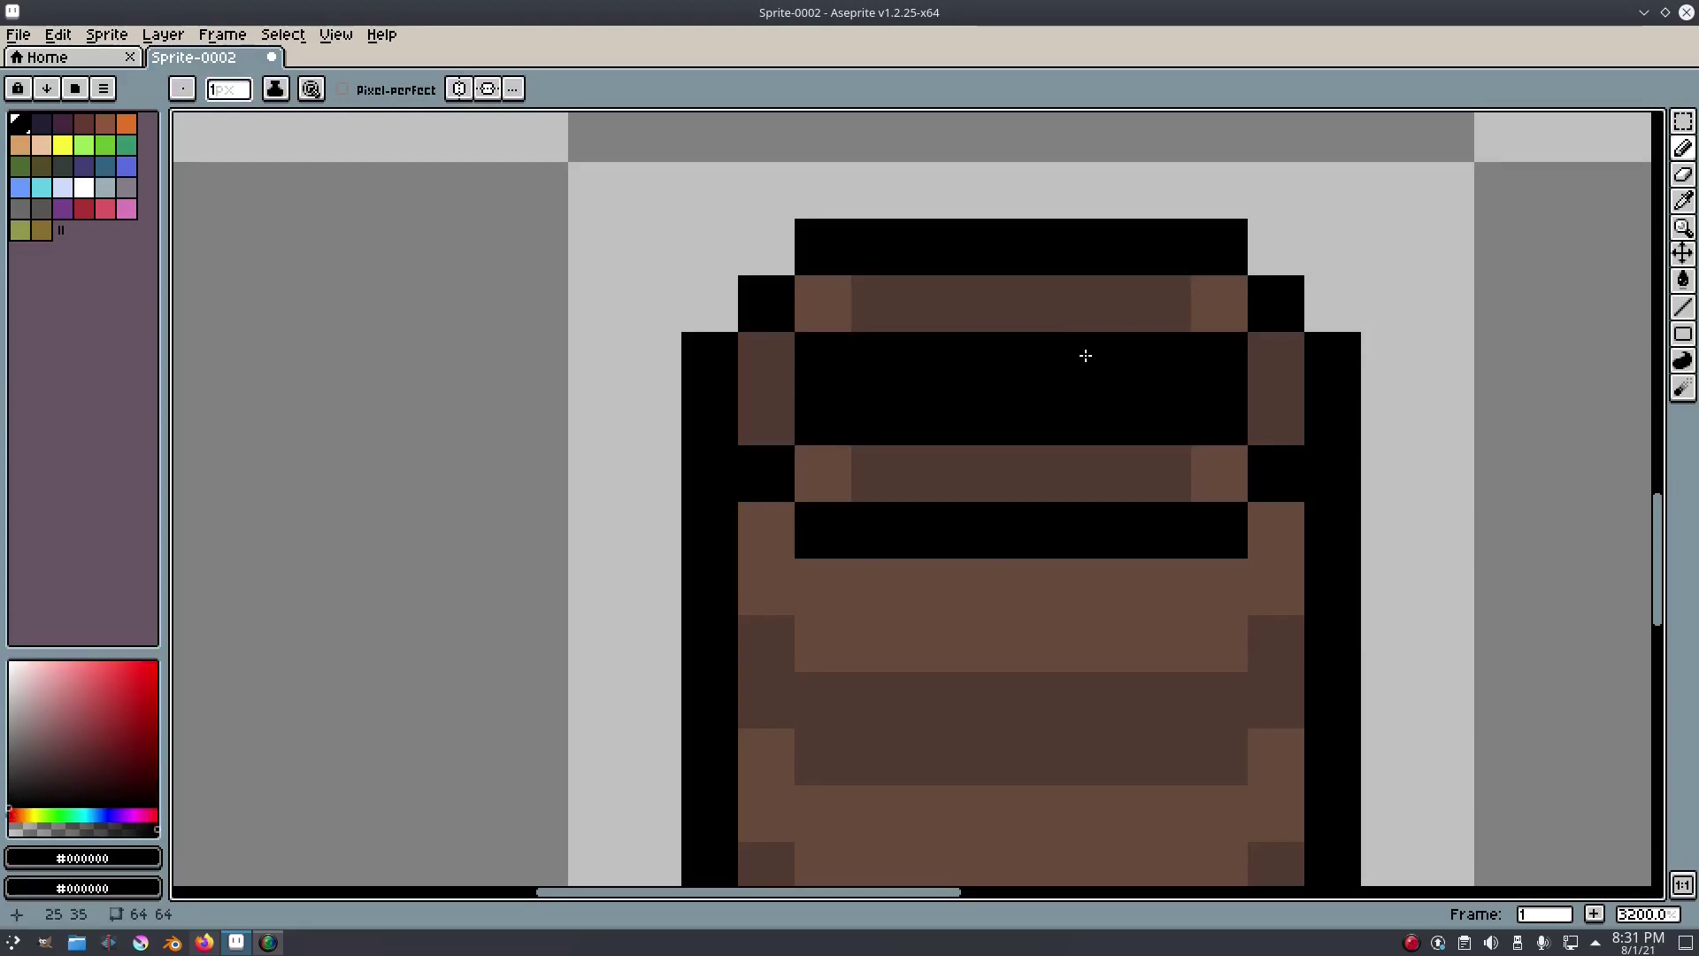
pyautogui.keyDown('alt'); pyautogui.click(1081, 306); pyautogui.keyUp('alt')
pyautogui.scroll(-8, 979, 376)
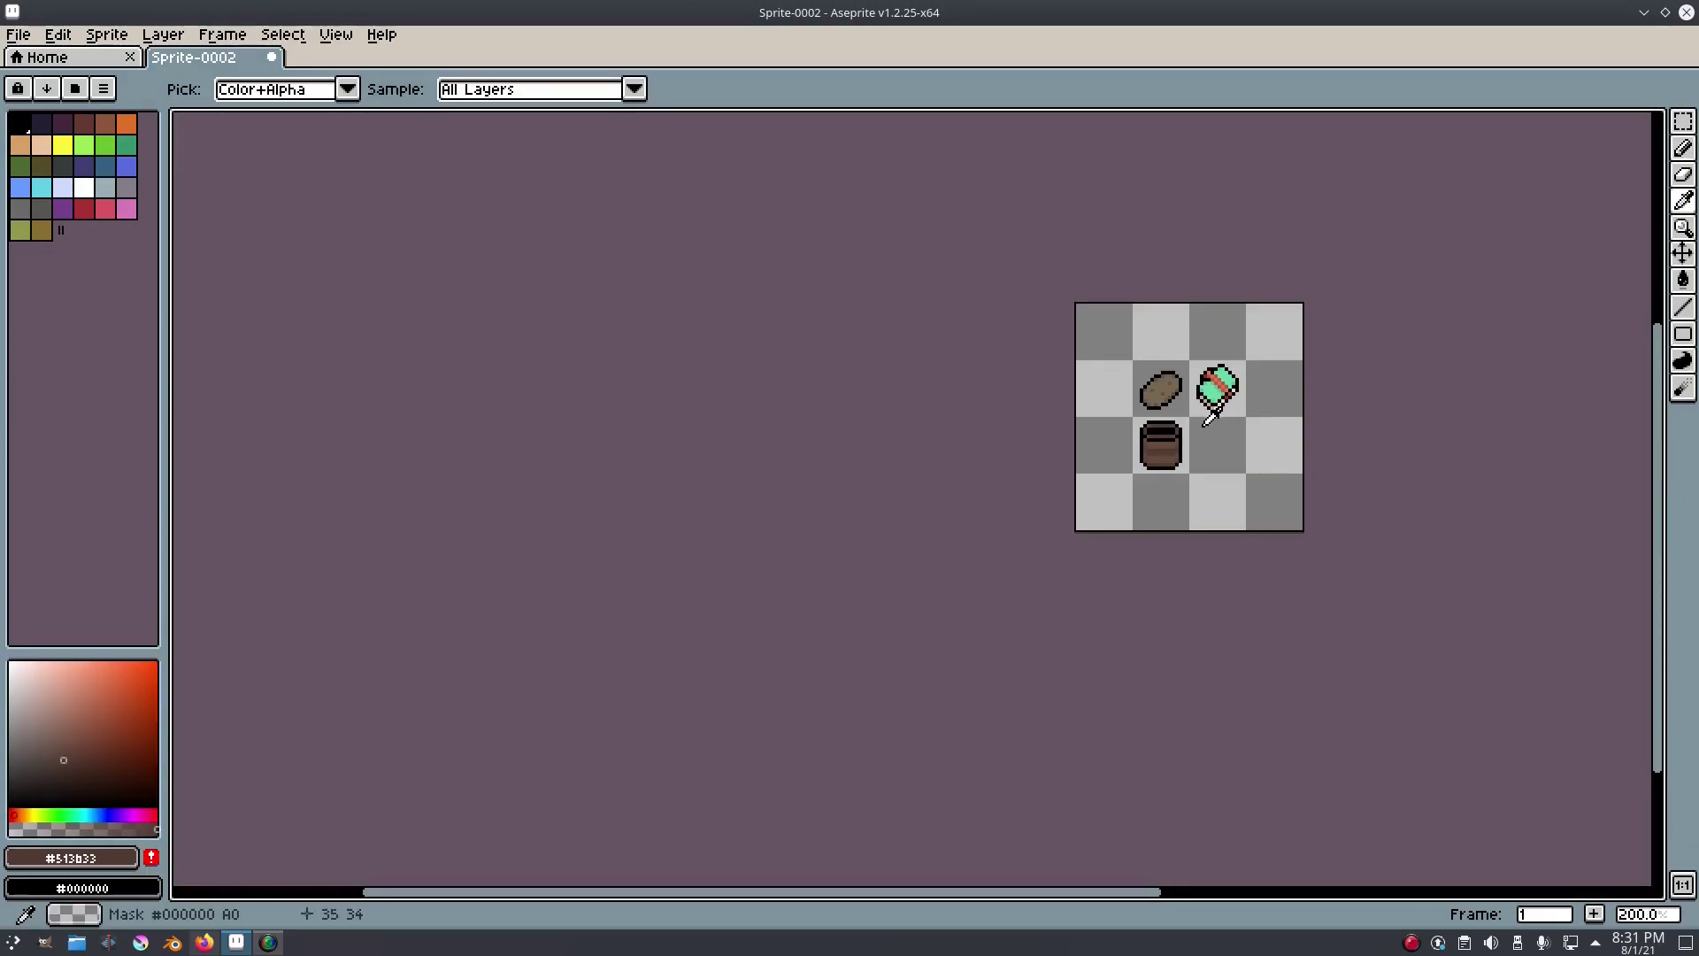
pyautogui.scroll(-1, 1209, 418)
pyautogui.scroll(10, 1182, 423)
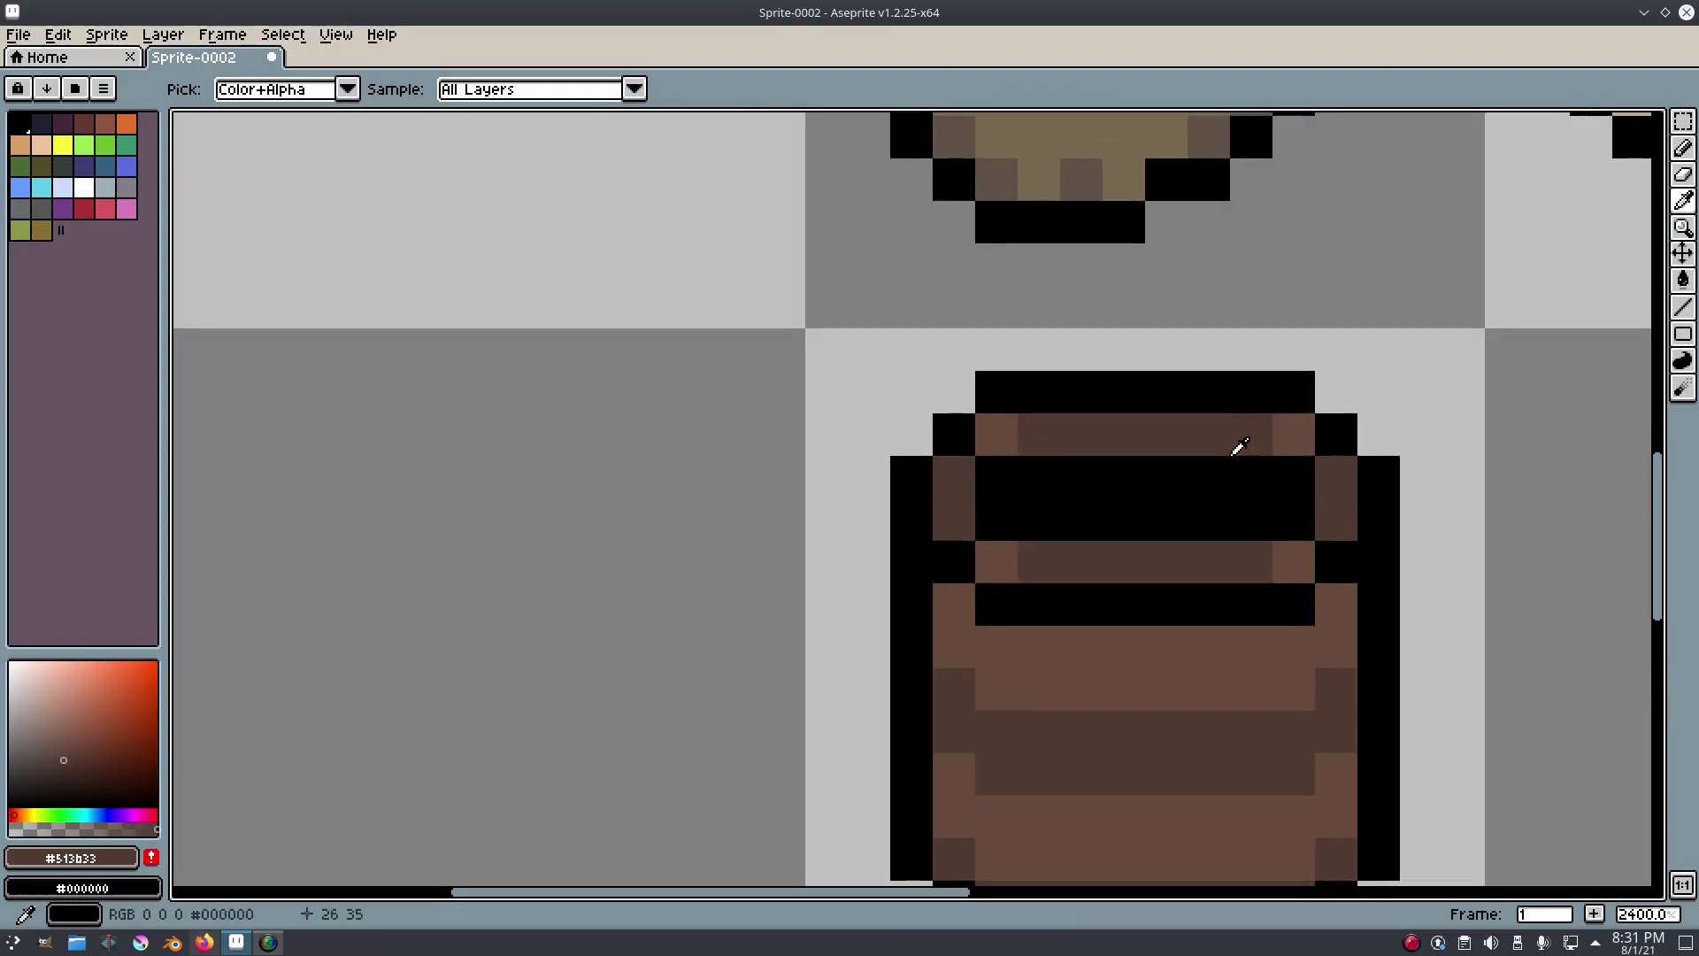
pyautogui.scroll(-5, 1233, 448)
pyautogui.scroll(1, 1026, 373)
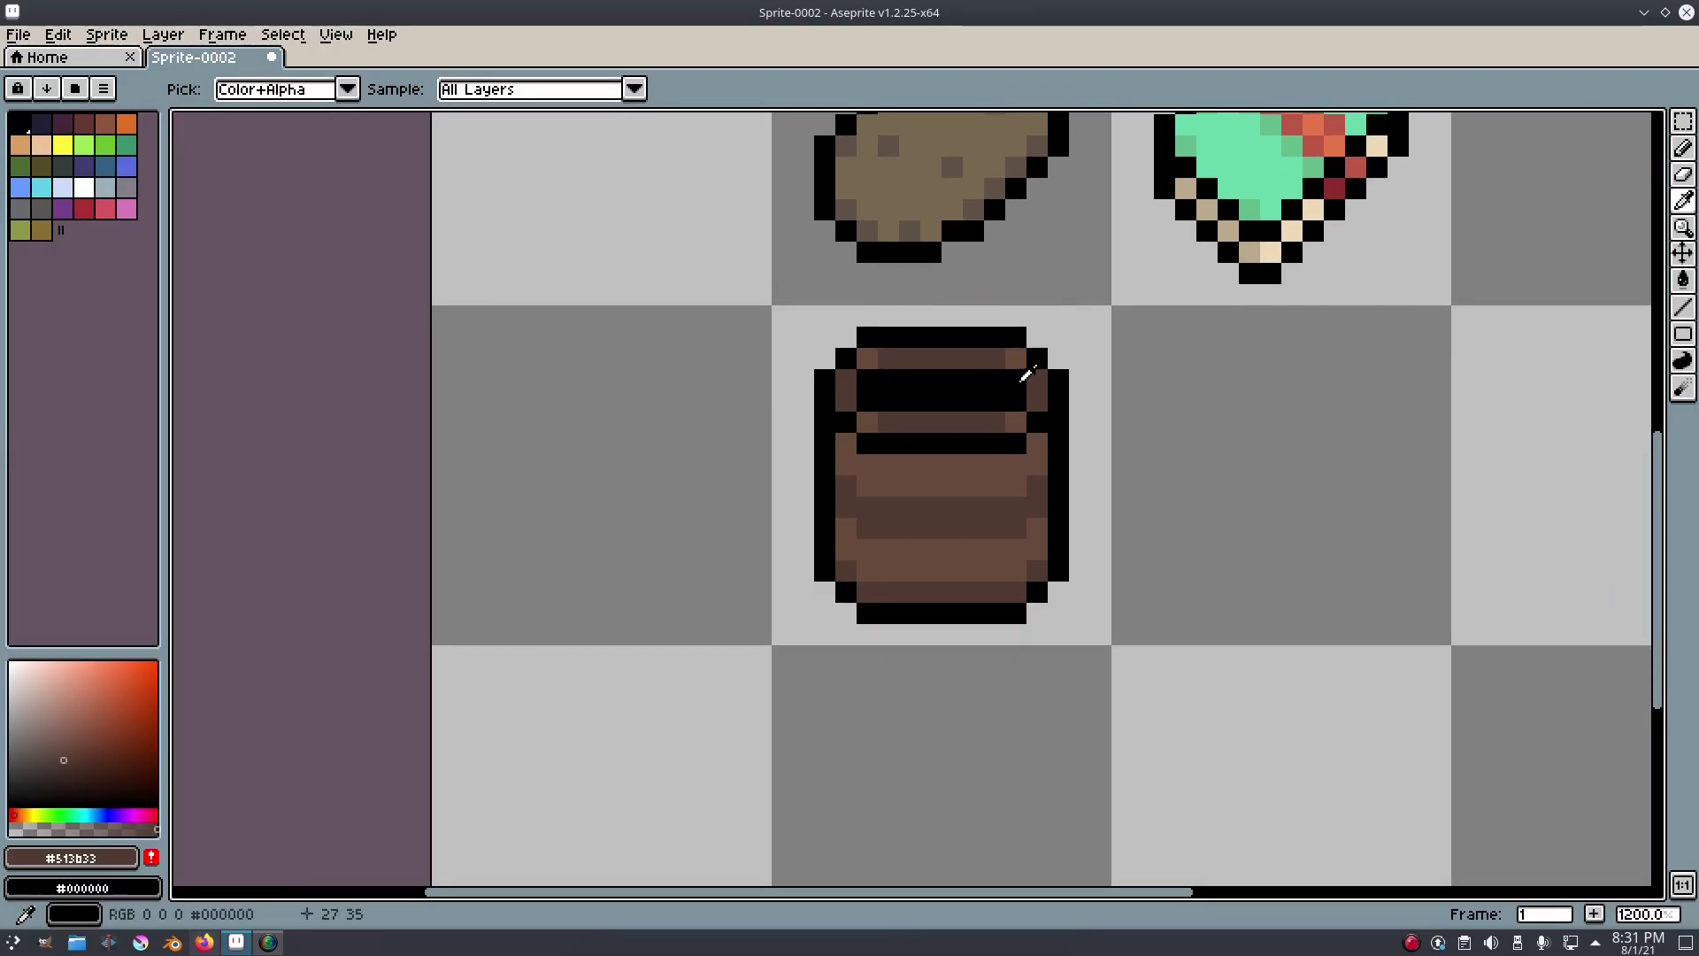
# Set the drawing colour to a light blue-grey with hue 203°, saturation 4 and brightness 69 for the Pencil tool.
pyautogui.moveTo(35, 747); pyautogui.dragTo(16, 704)
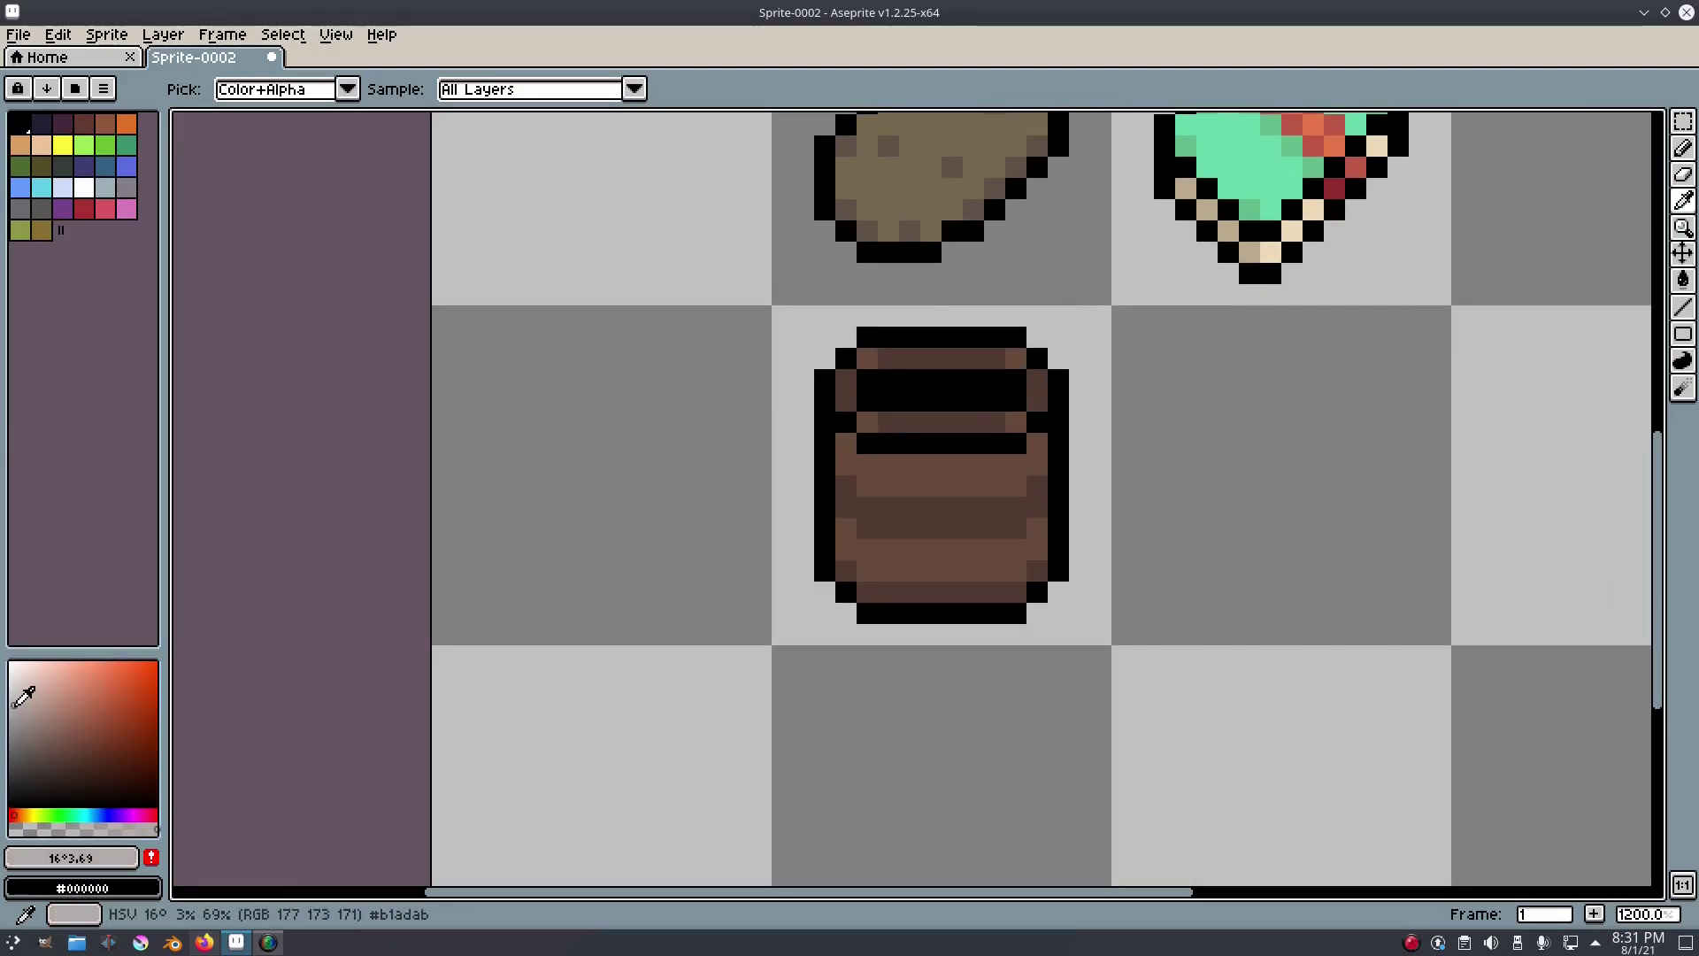
pyautogui.click(92, 814)
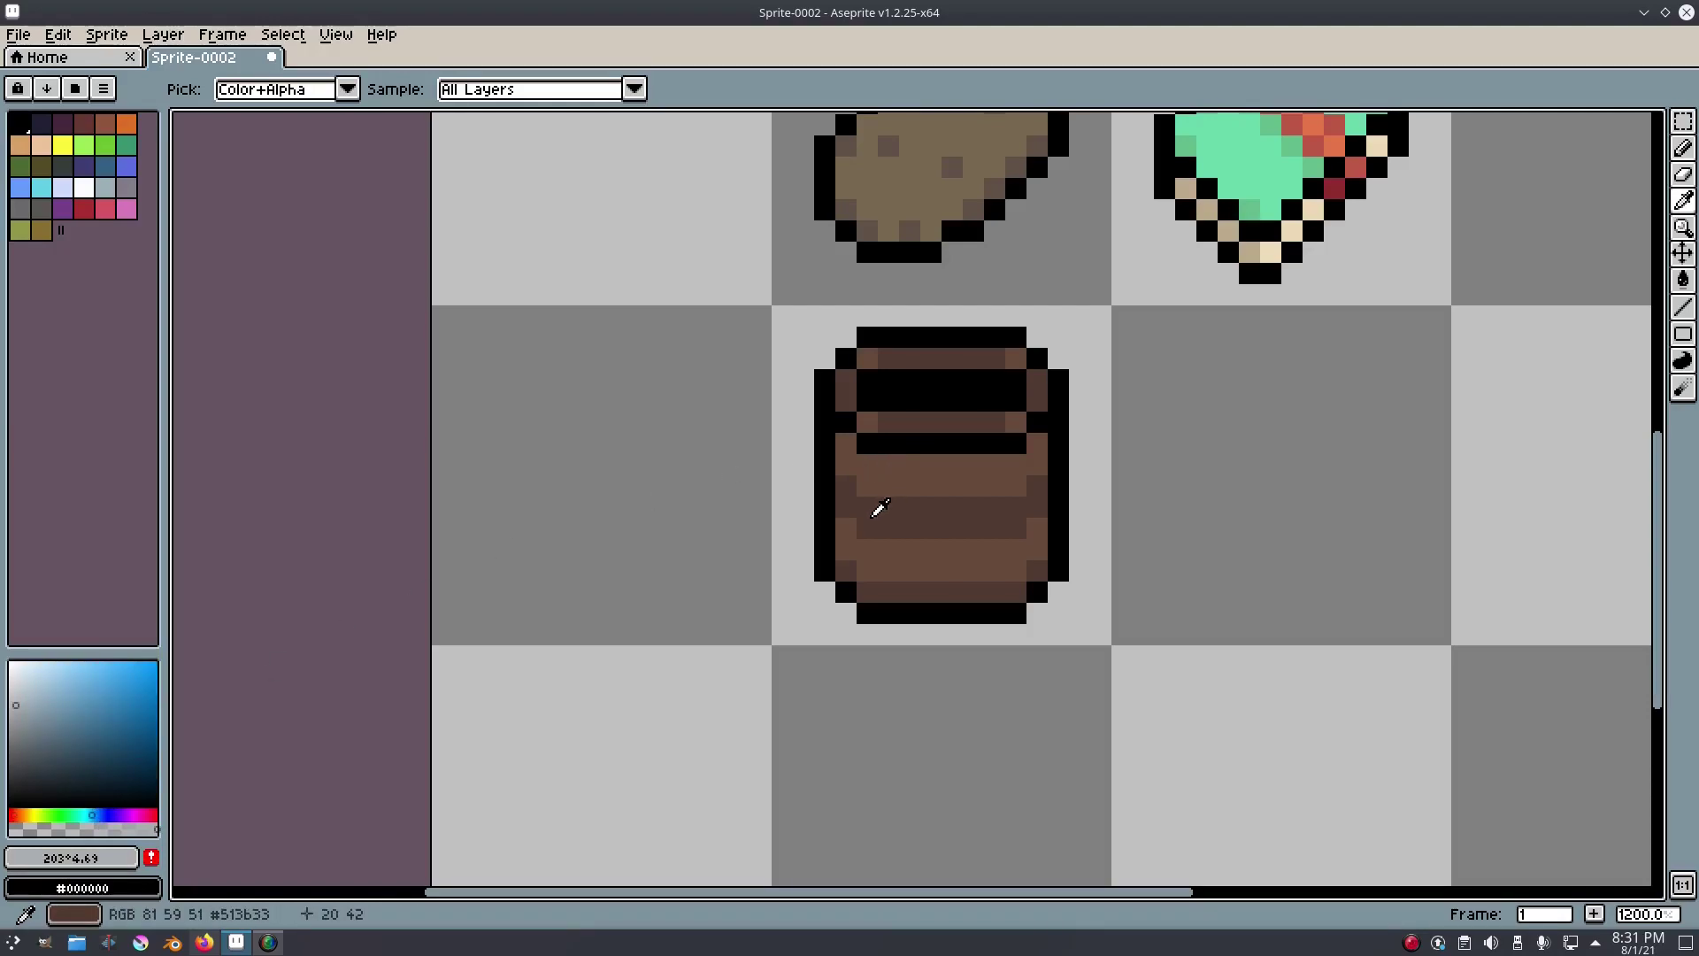
pyautogui.press('b')
# Try a single light grey hoop across the barrel's middle with its end pixels one row higher, and undo it.
pyautogui.scroll(1, 859, 485)
pyautogui.click(851, 476)
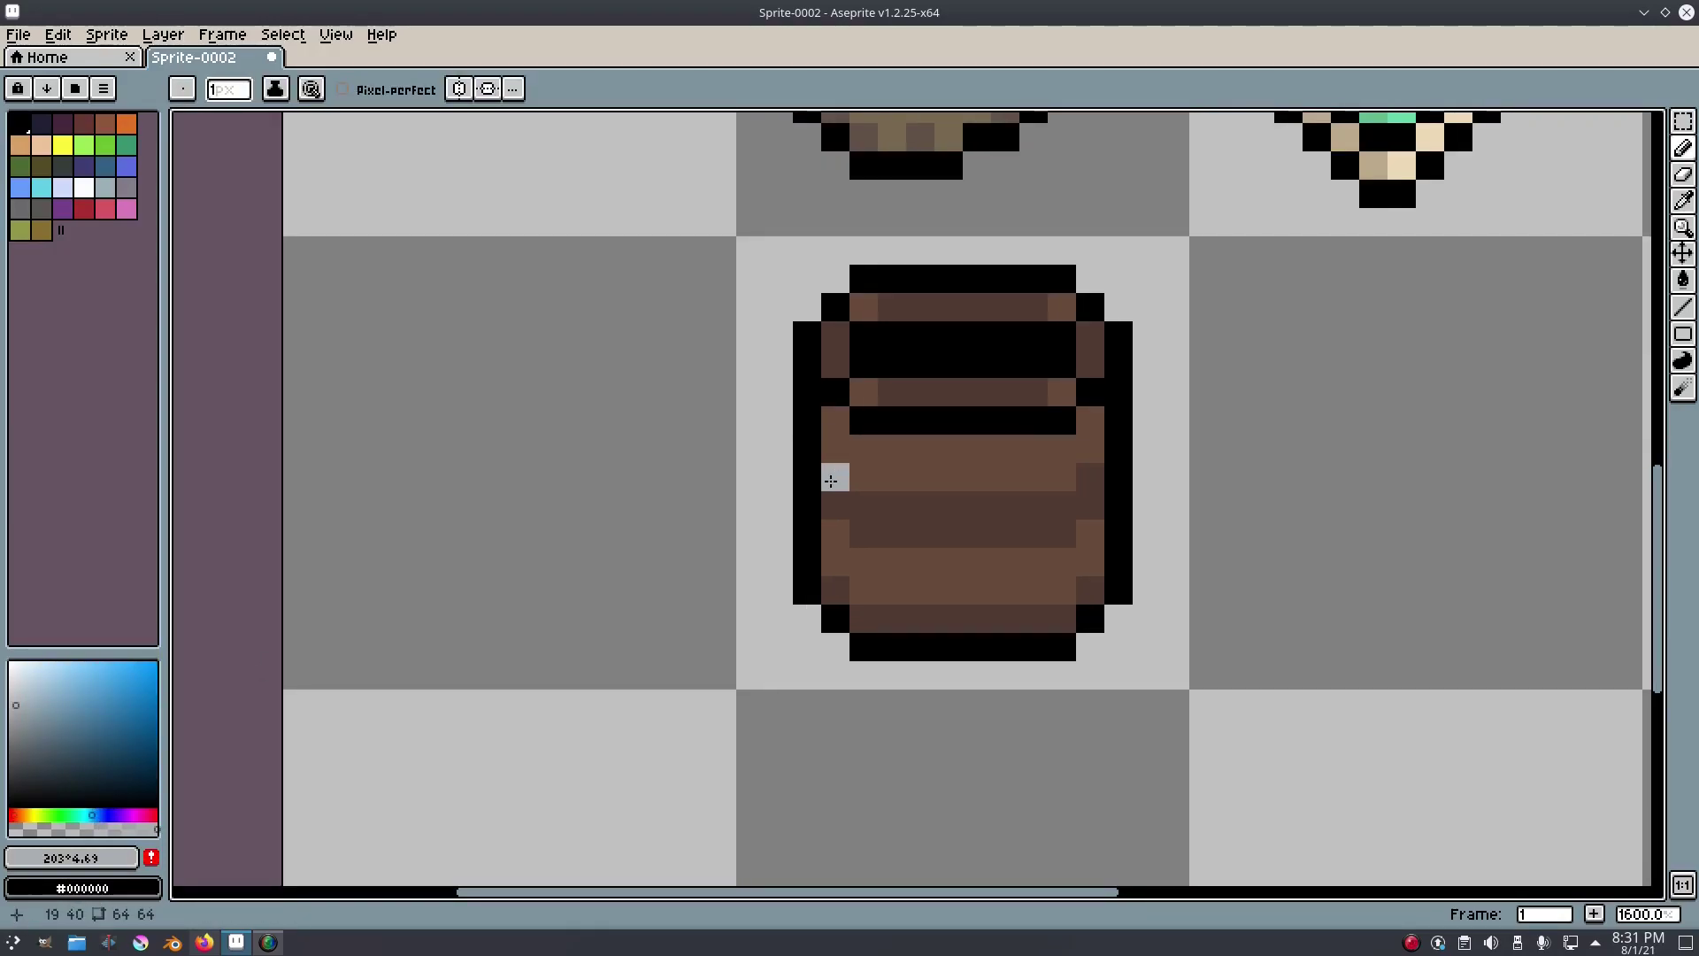
pyautogui.moveTo(842, 511); pyautogui.dragTo(1008, 502)
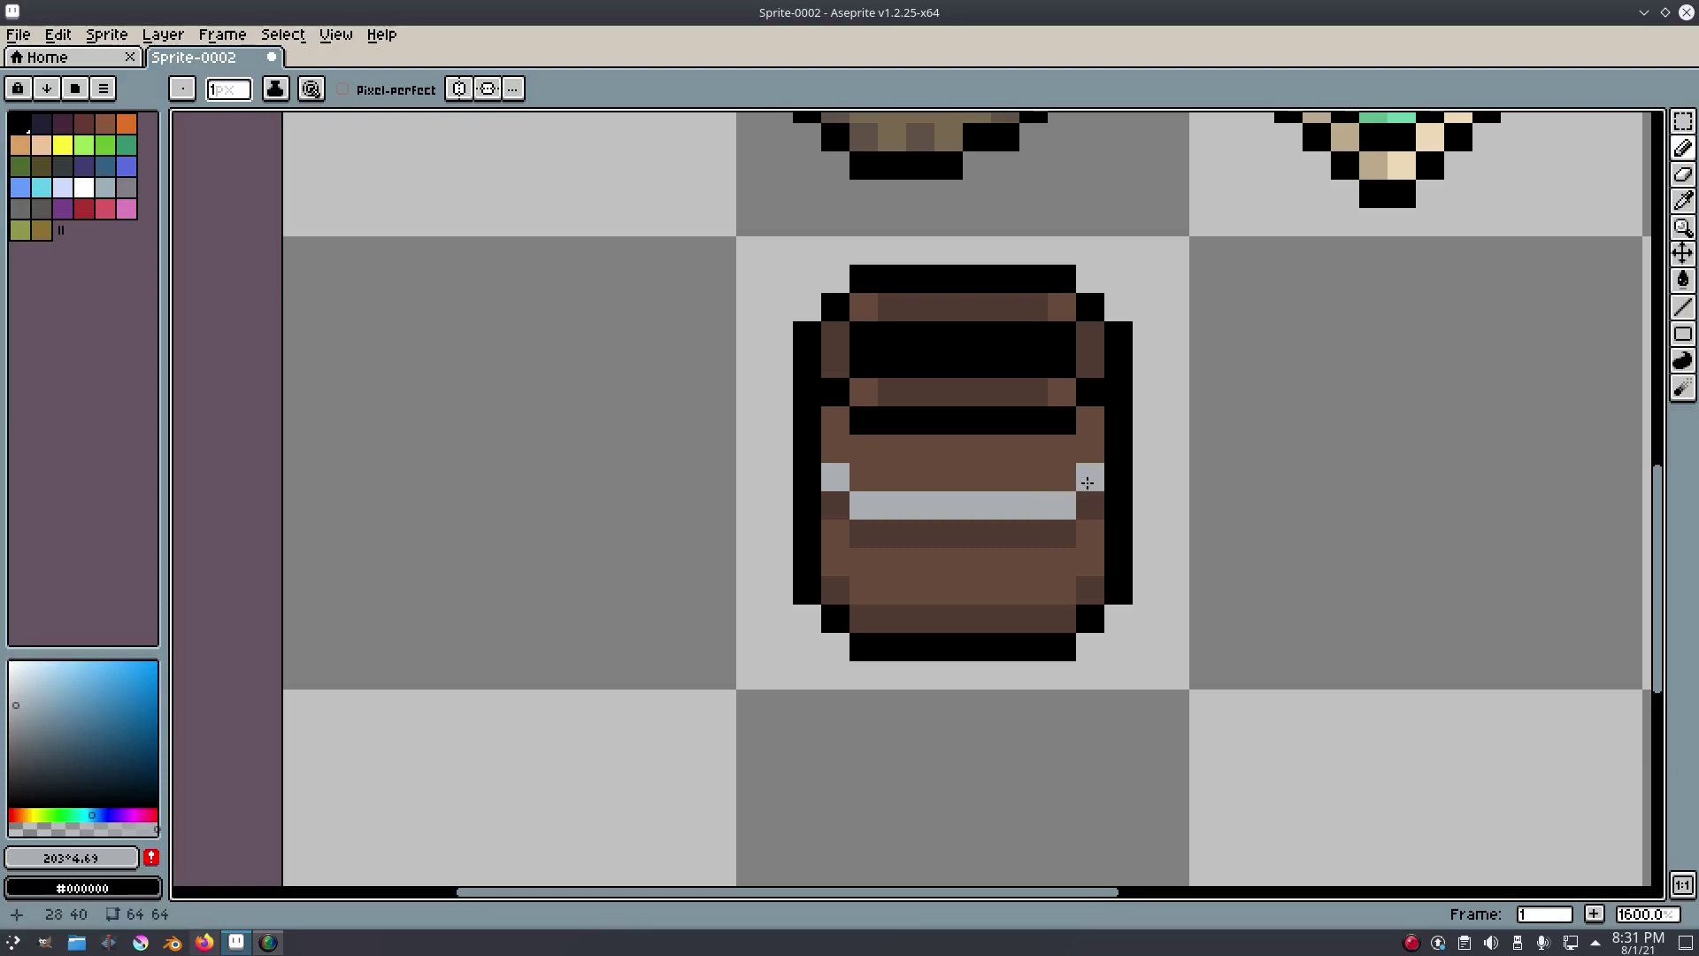
pyautogui.scroll(-5, 1128, 509)
pyautogui.scroll(3, 1202, 504)
pyautogui.hotkey('ctrl', 'z')
pyautogui.hotkey('ctrl', 'z')
pyautogui.hotkey('ctrl', 'z')
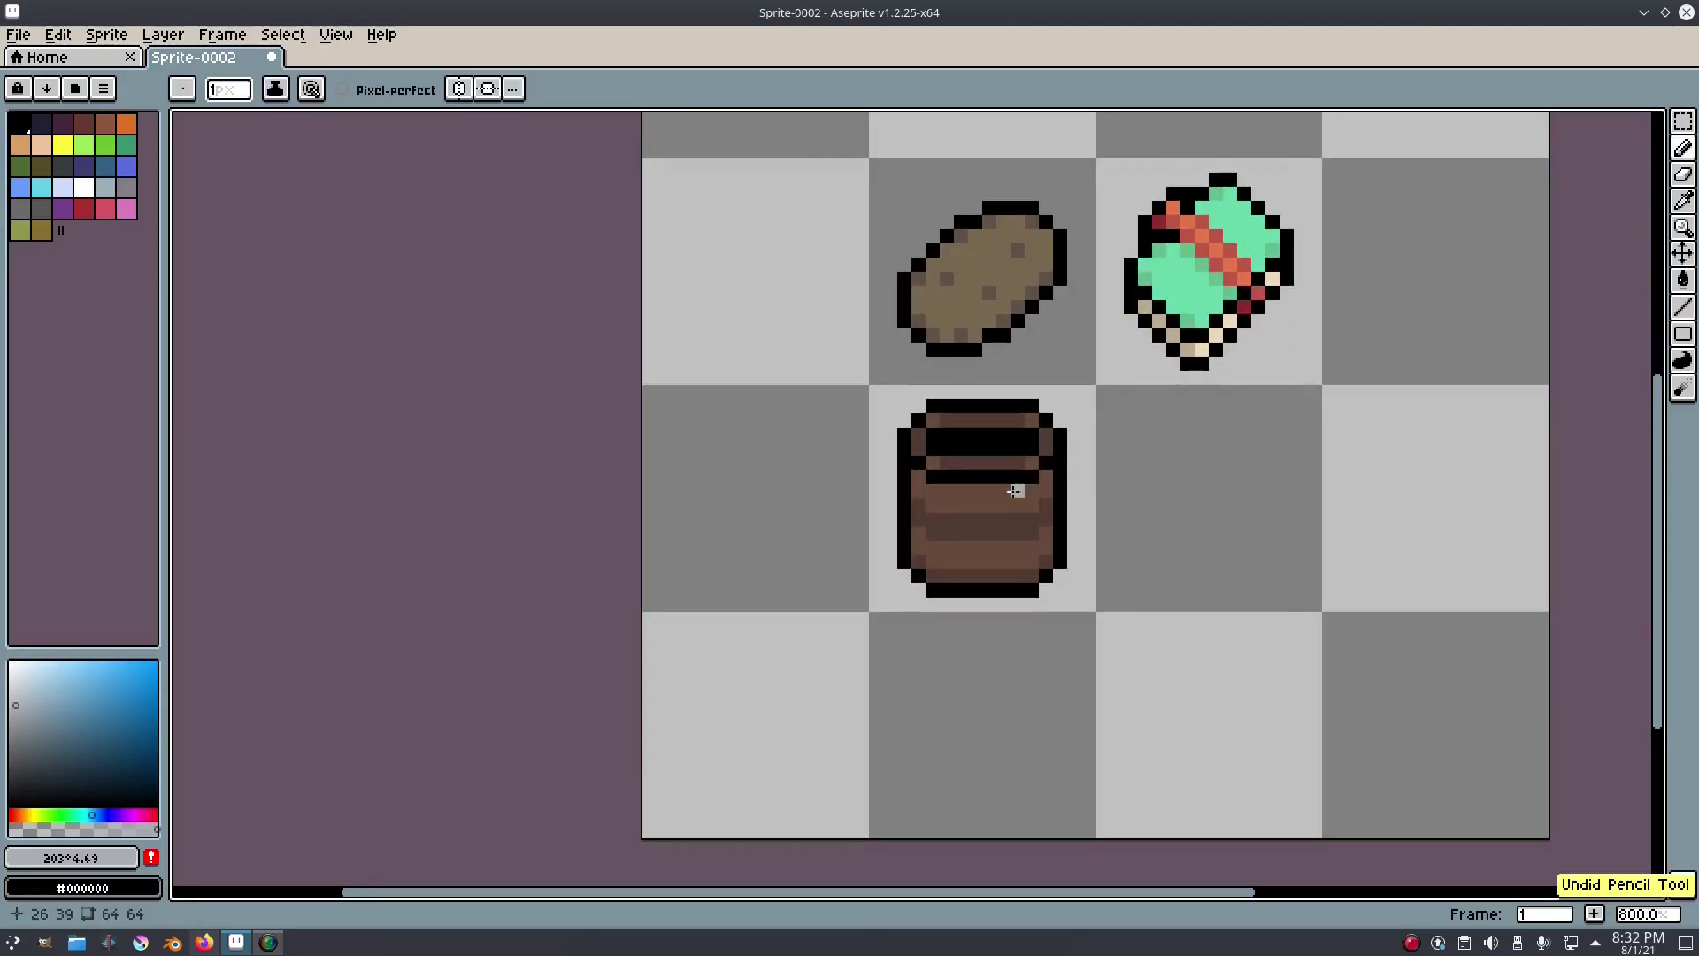
# Try two light grey hoops around the barrel's body, the second near its base, and undo them.
pyautogui.scroll(2, 1016, 491)
pyautogui.moveTo(885, 485); pyautogui.dragTo(896, 501)
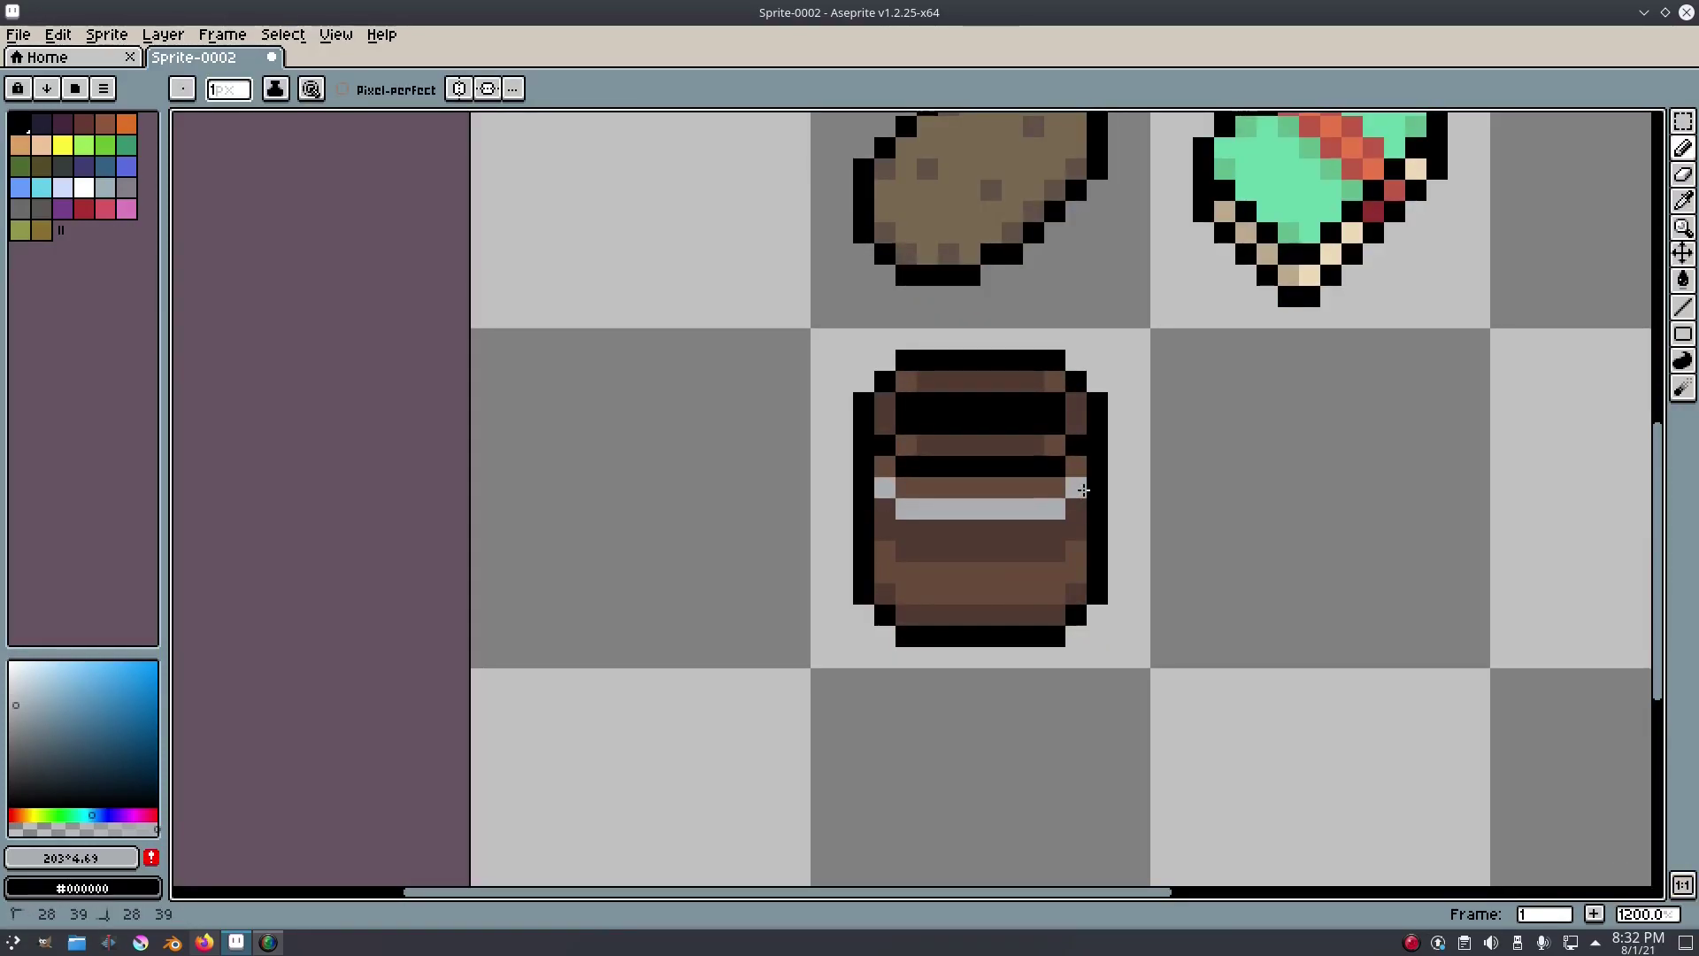
pyautogui.moveTo(906, 592); pyautogui.dragTo(1002, 592)
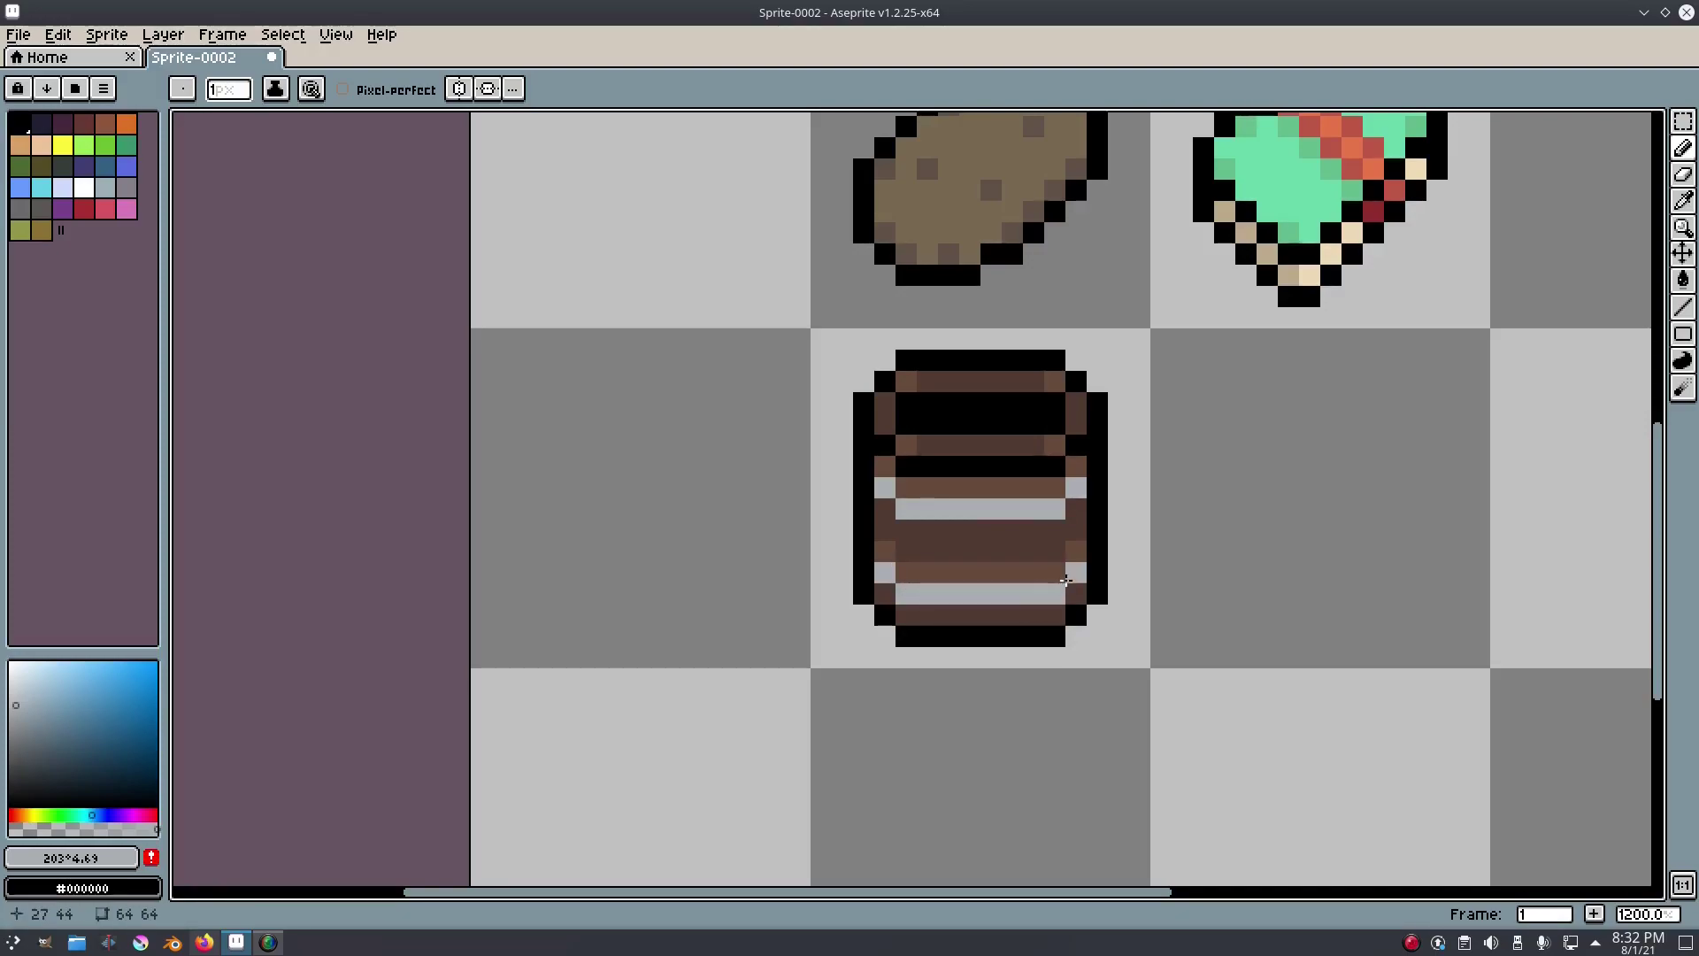
pyautogui.scroll(-8, 1066, 583)
pyautogui.scroll(11, 1123, 554)
pyautogui.press('ctrl')
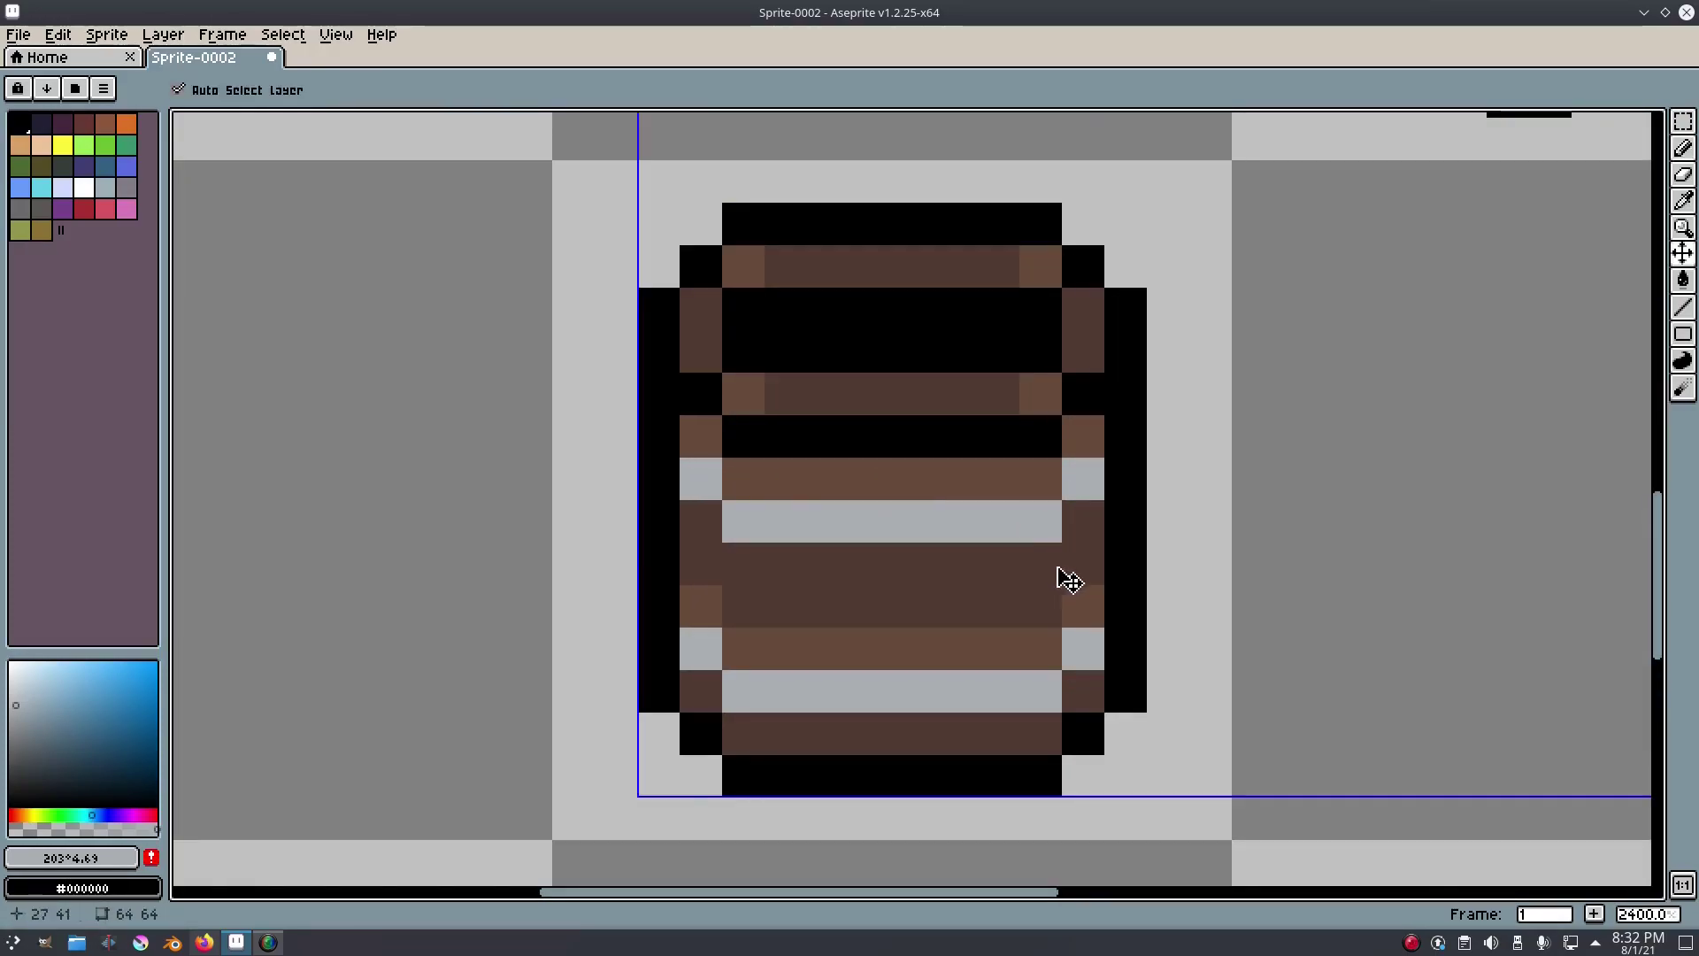
pyautogui.hotkey('ctrl', 'z')
pyautogui.hotkey('ctrl', 'z')
pyautogui.hotkey('ctrl', 'z')
pyautogui.hotkey('ctrl', 'z')
pyautogui.hotkey('ctrl', 'z')
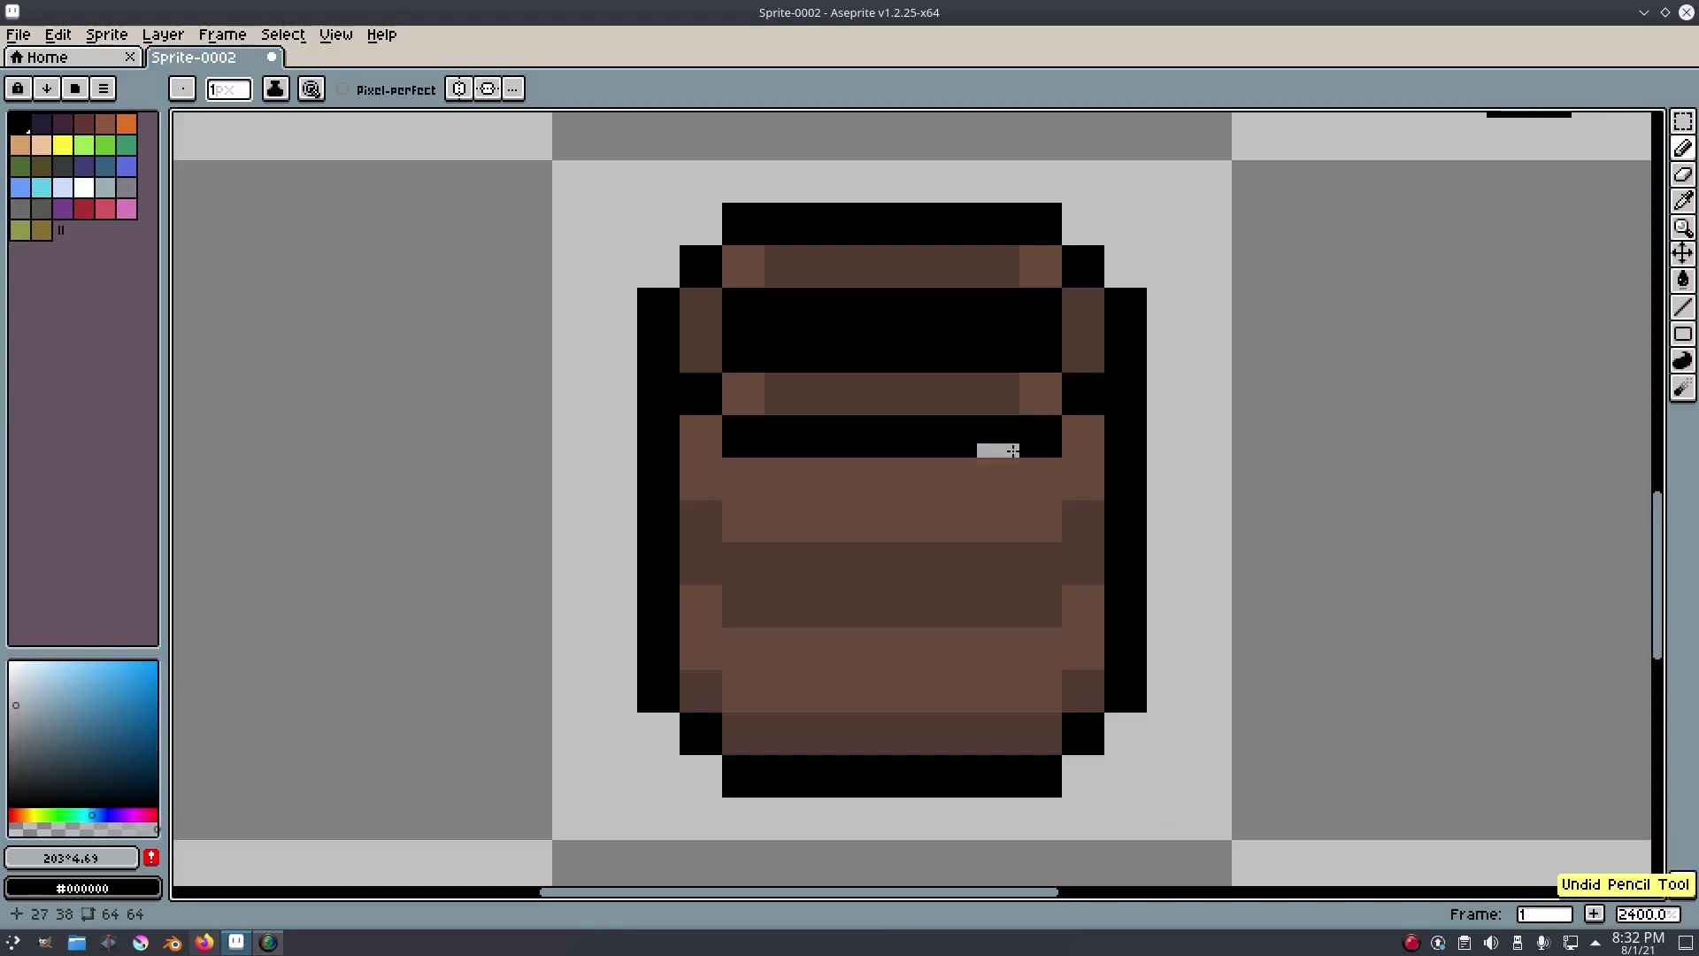
# Darken the blue-grey to brightness 58 and paint two hoops with raised end pixels, one directly below the rim outline and one four rows lower.
pyautogui.moveTo(21, 727); pyautogui.dragTo(27, 721)
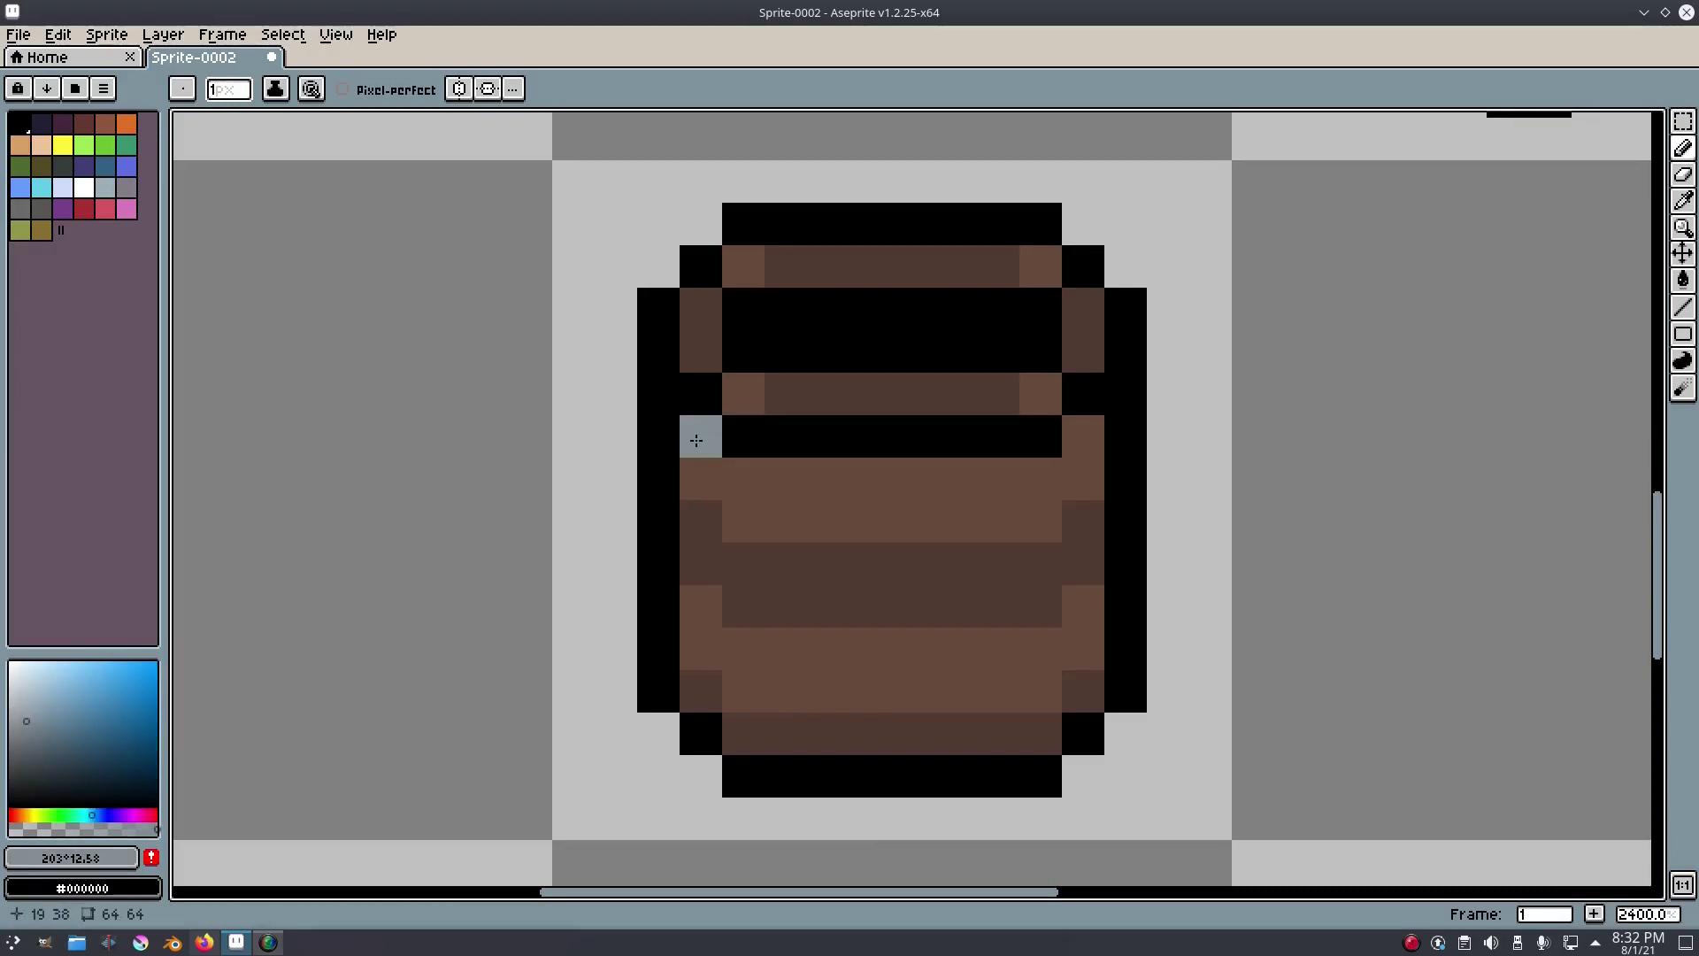
pyautogui.moveTo(700, 440); pyautogui.dragTo(1019, 472)
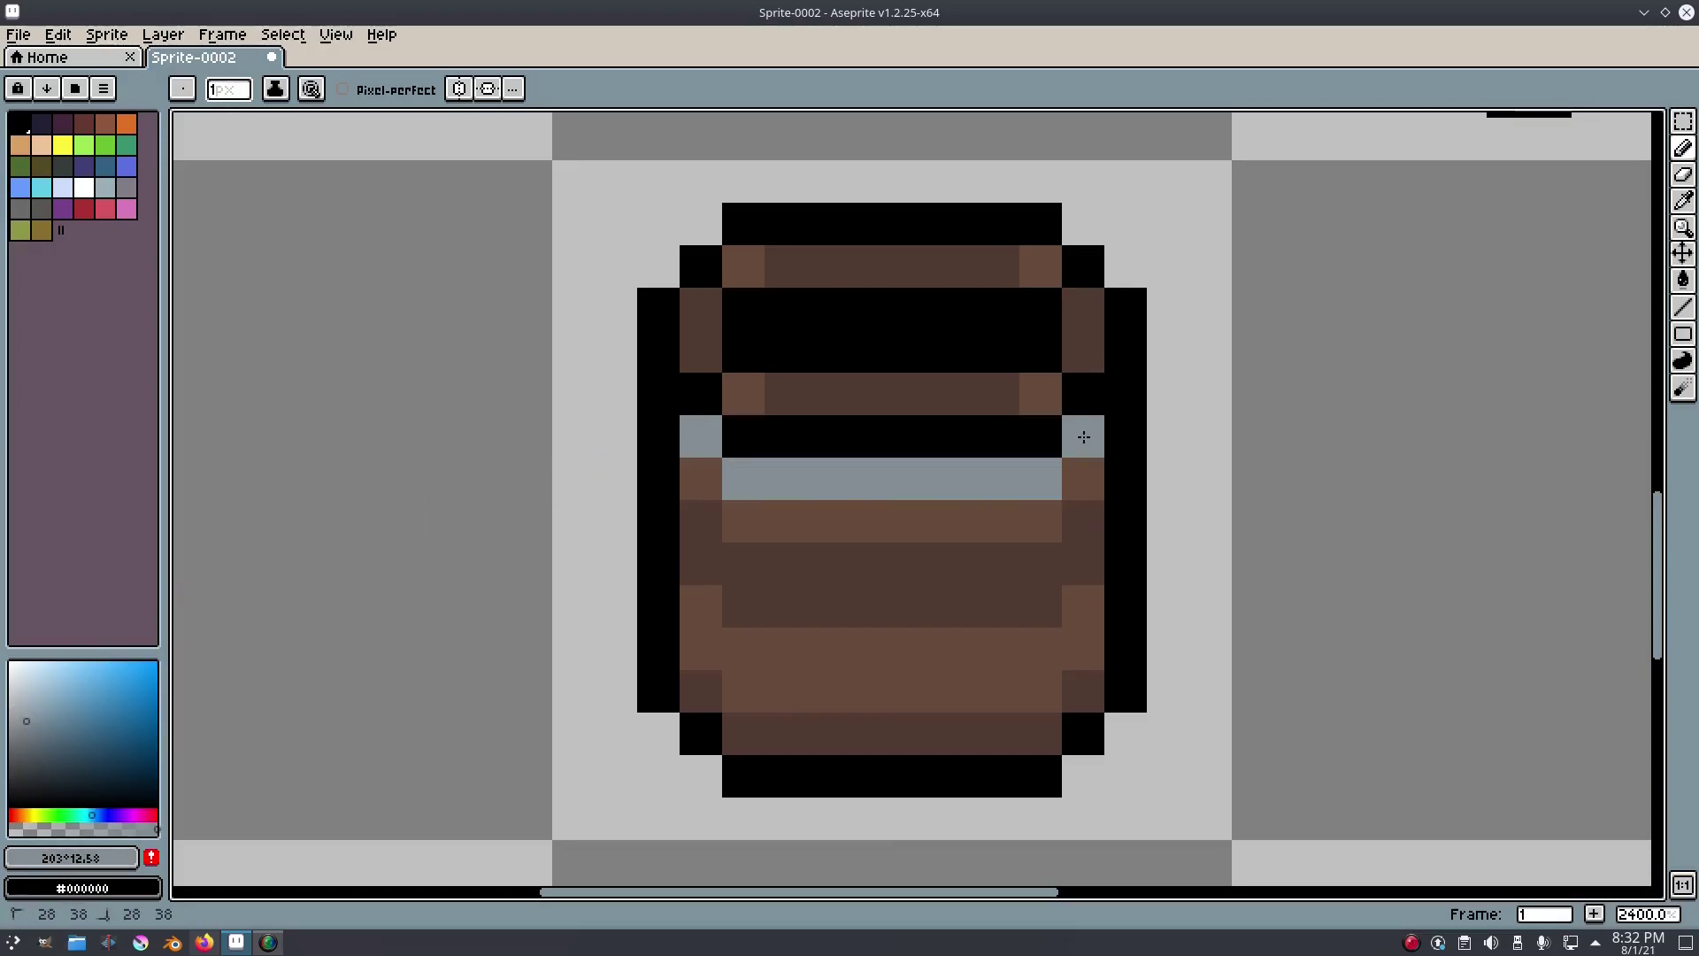
pyautogui.moveTo(1072, 623); pyautogui.dragTo(803, 647)
pyautogui.scroll(-10, 1045, 580)
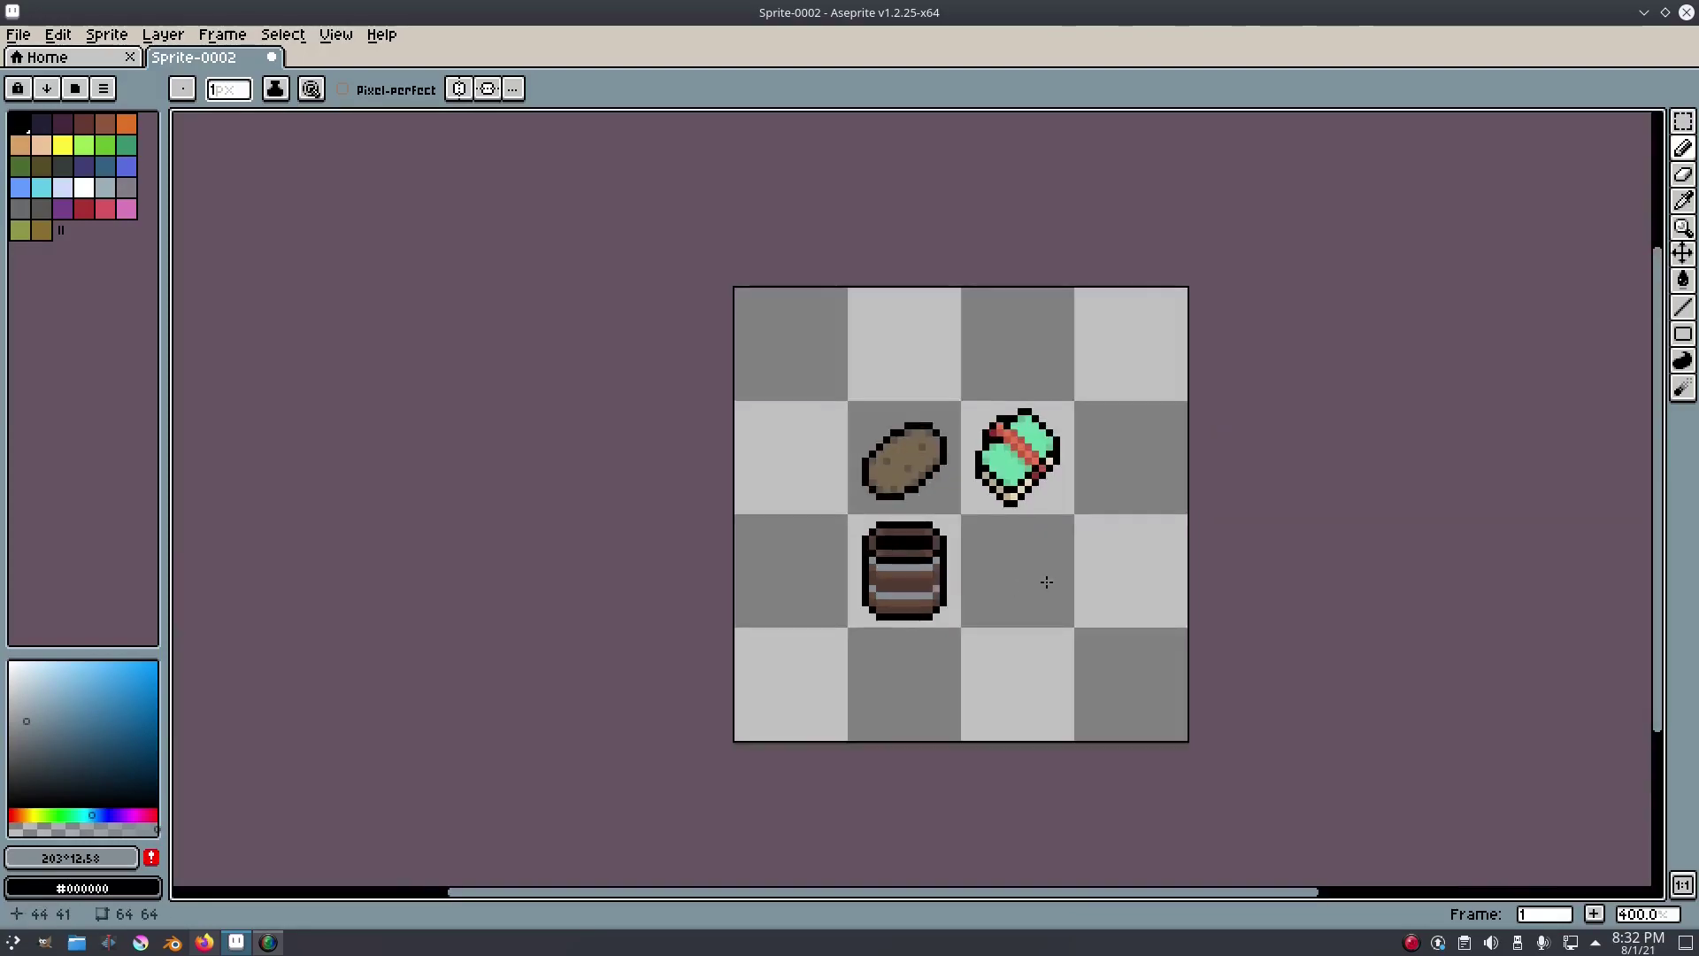
pyautogui.scroll(10, 1054, 578)
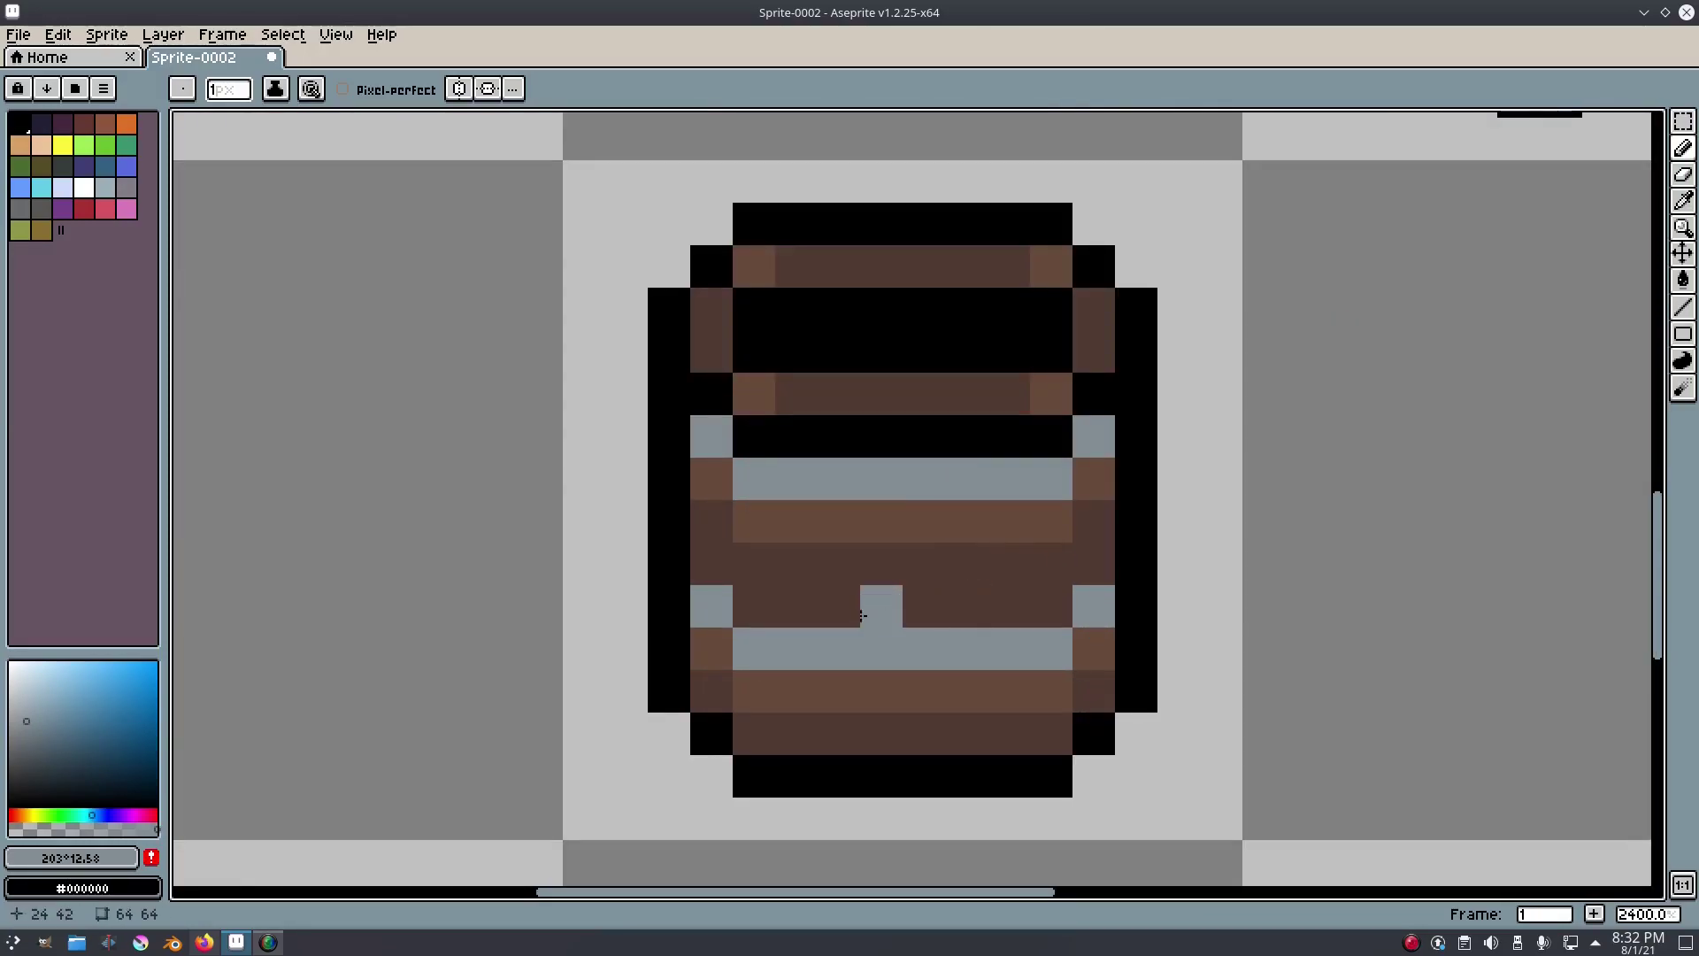
# Darken the grey to brightness 46 and shade both hoops' raised end pixels and the two pixels at each end of their rows.
pyautogui.click(27, 739)
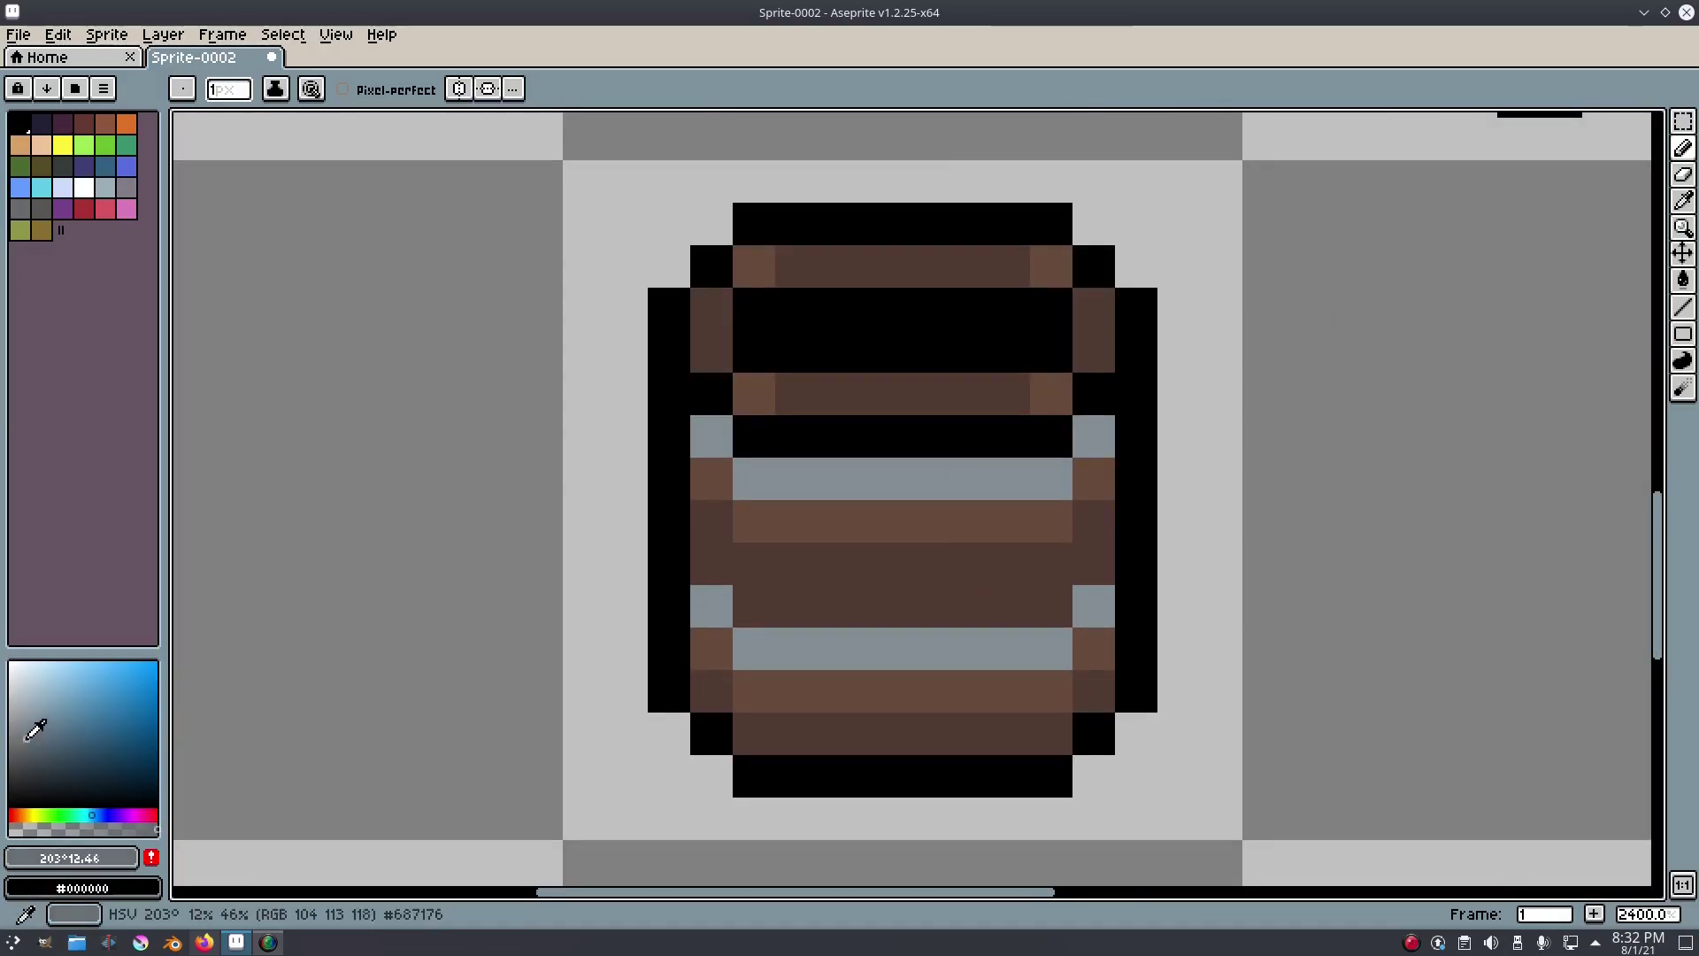
pyautogui.click(712, 605)
pyautogui.click(1094, 605)
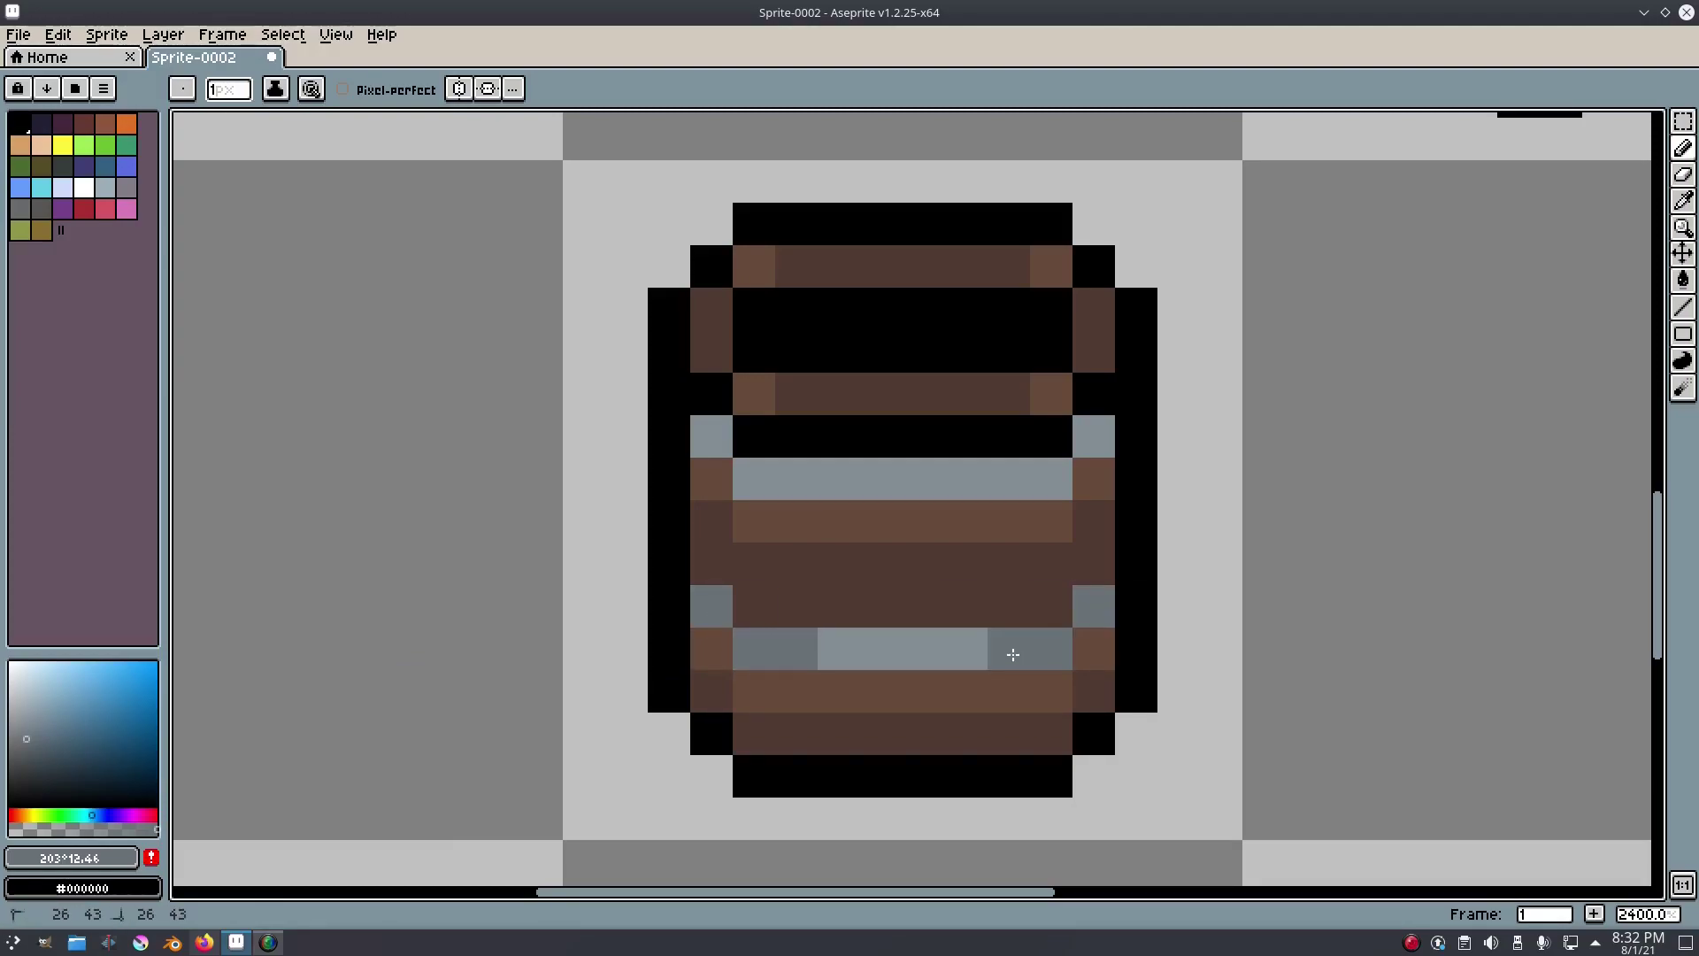
pyautogui.click(1013, 654)
pyautogui.click(1084, 442)
pyautogui.click(712, 436)
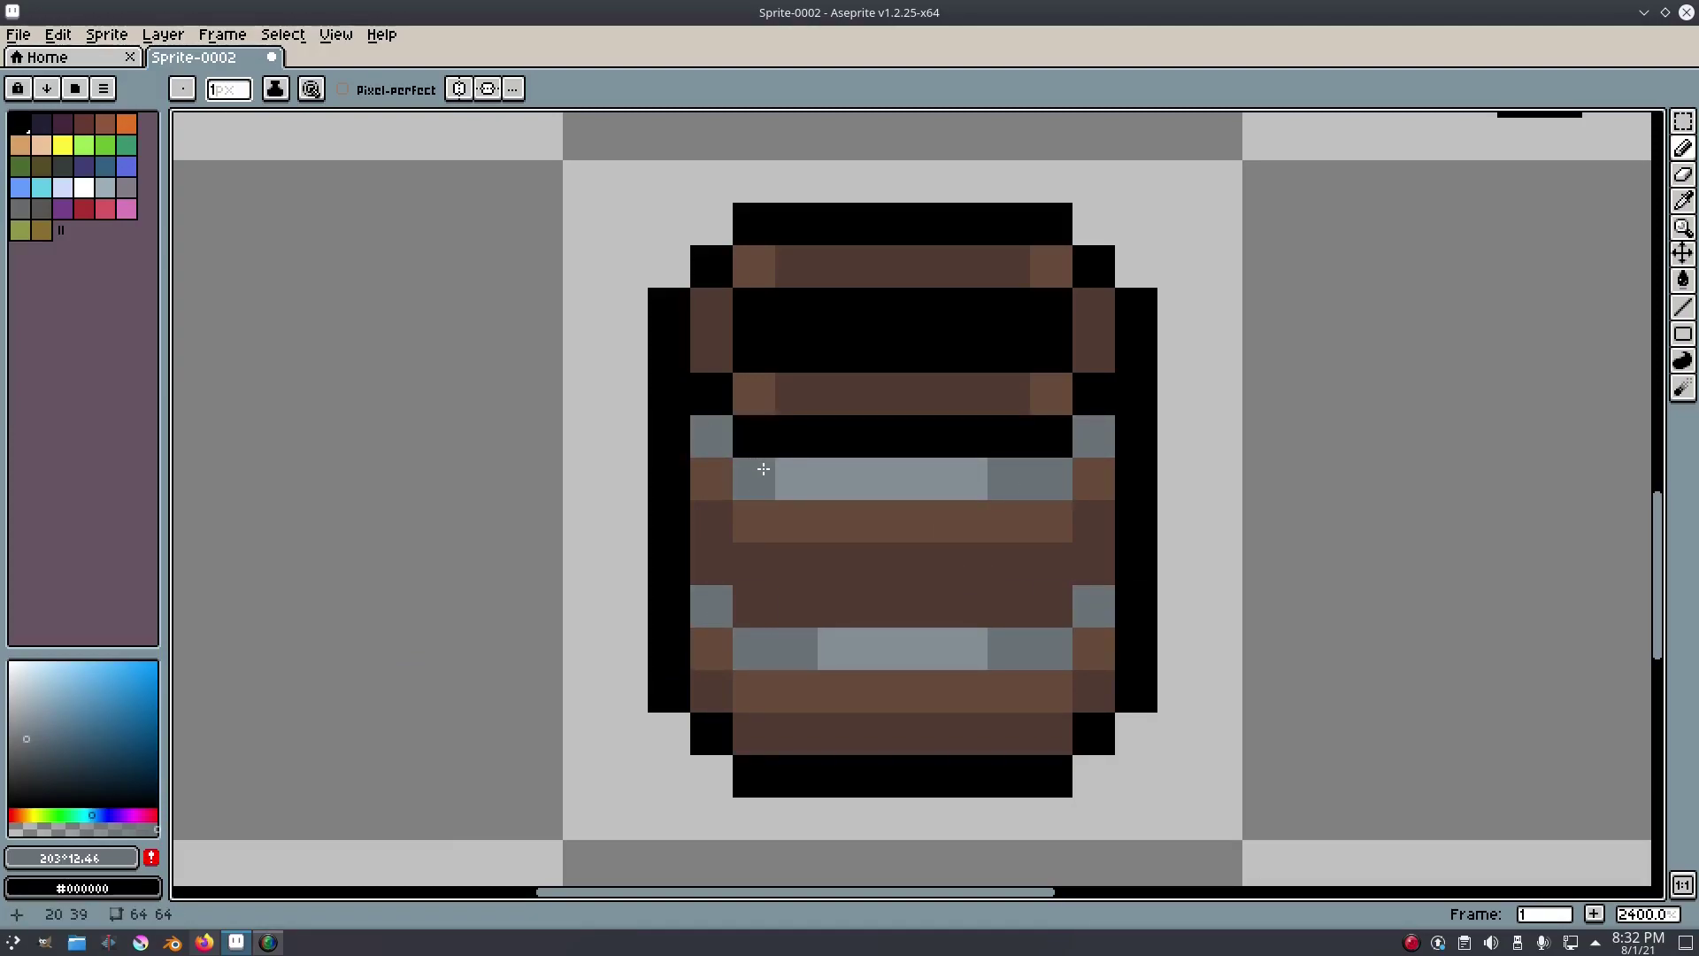
pyautogui.scroll(-8, 826, 482)
pyautogui.scroll(6, 921, 417)
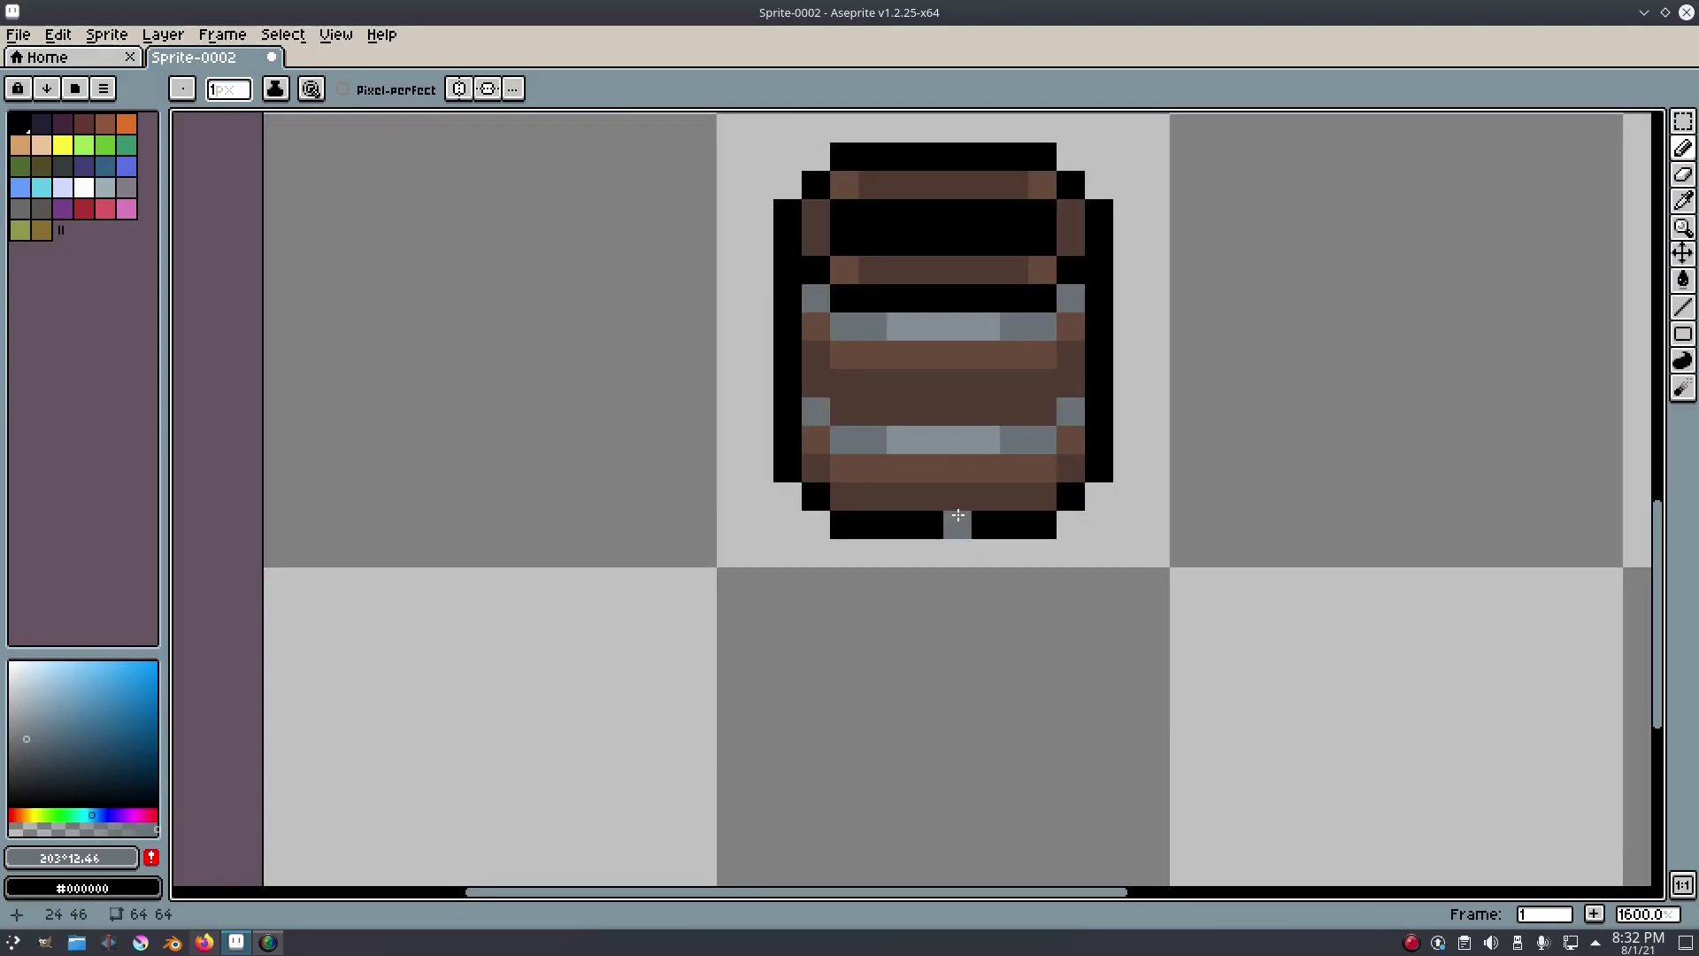
# Sample the hoops' mid grey #838e95 and repaint the outermost pixel at each end of both hoop rows.
pyautogui.press('i')
pyautogui.scroll(1, 922, 354)
pyautogui.click(918, 309)
pyautogui.press('b')
pyautogui.click(799, 314)
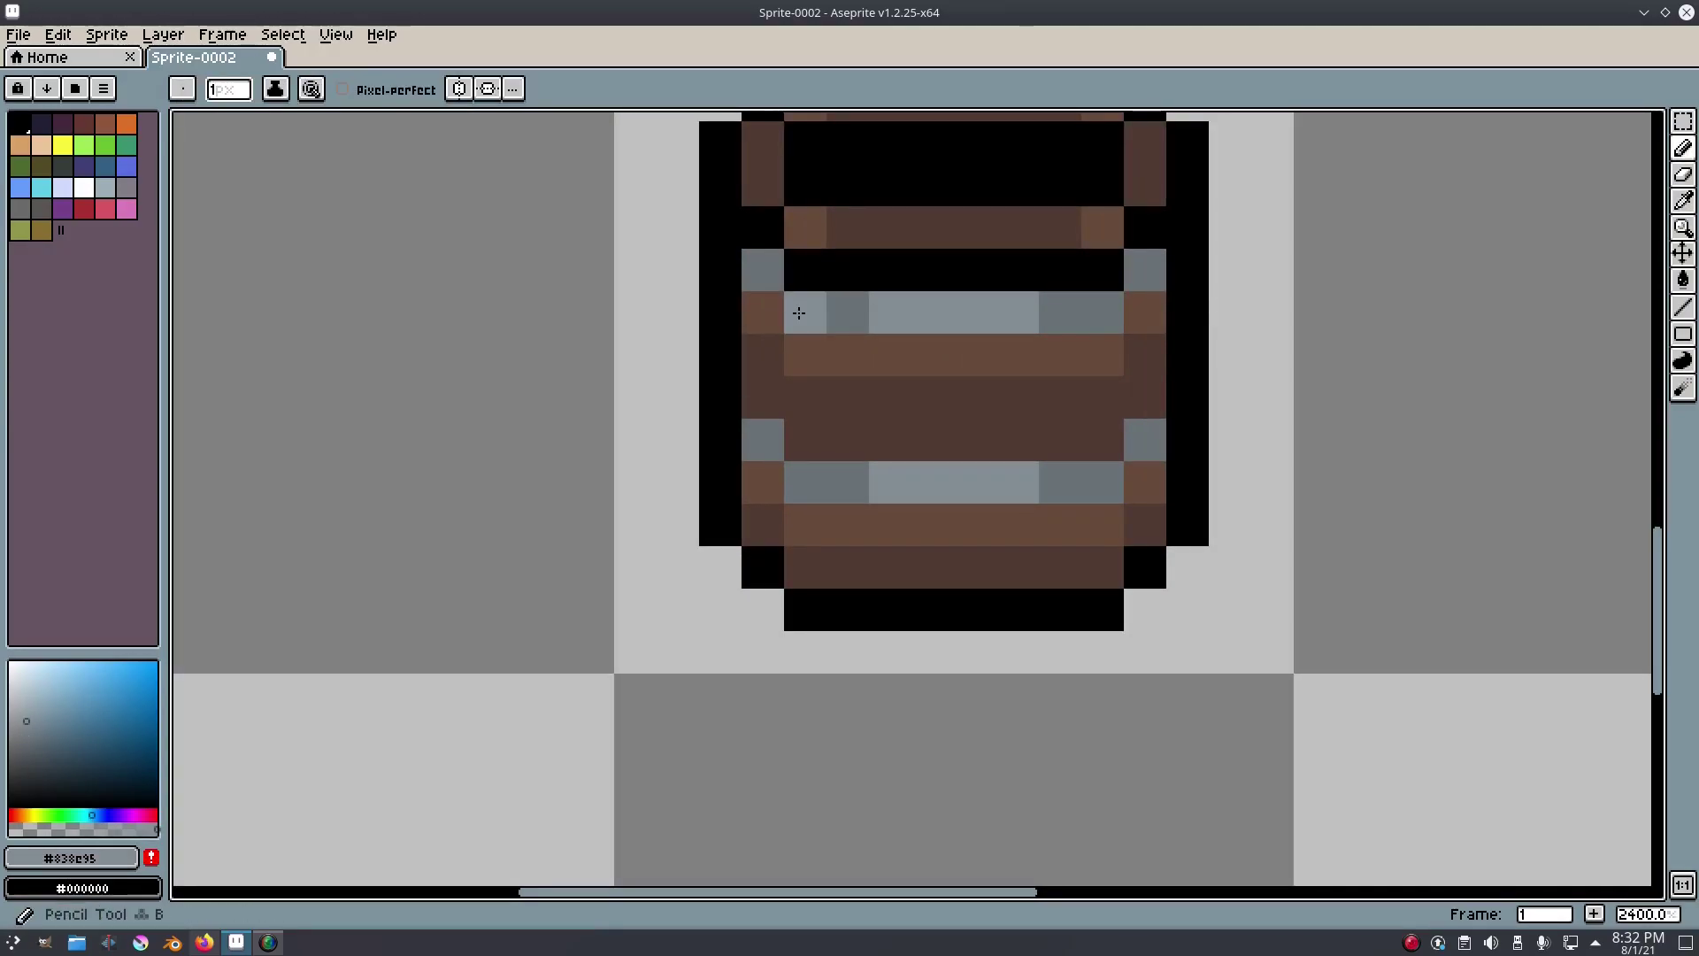
pyautogui.click(1102, 312)
pyautogui.click(1103, 483)
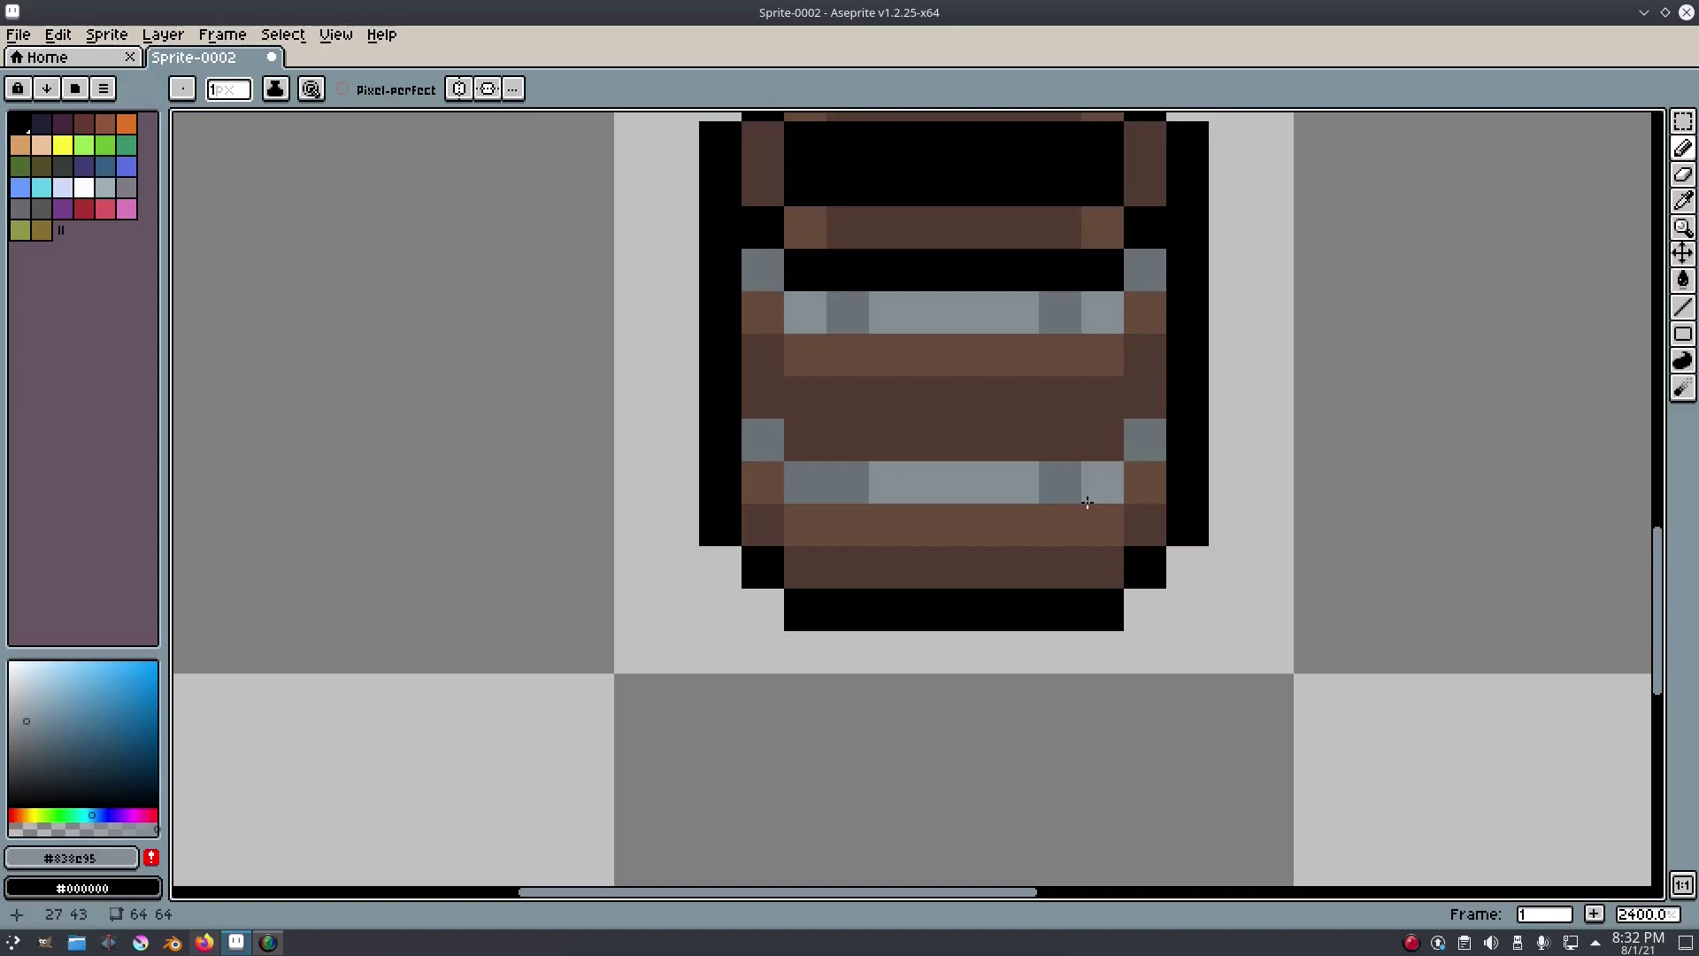
pyautogui.click(821, 478)
# Lighten the grey to brightness 73 and highlight the two centre pixels of both hoops.
pyautogui.press('i')
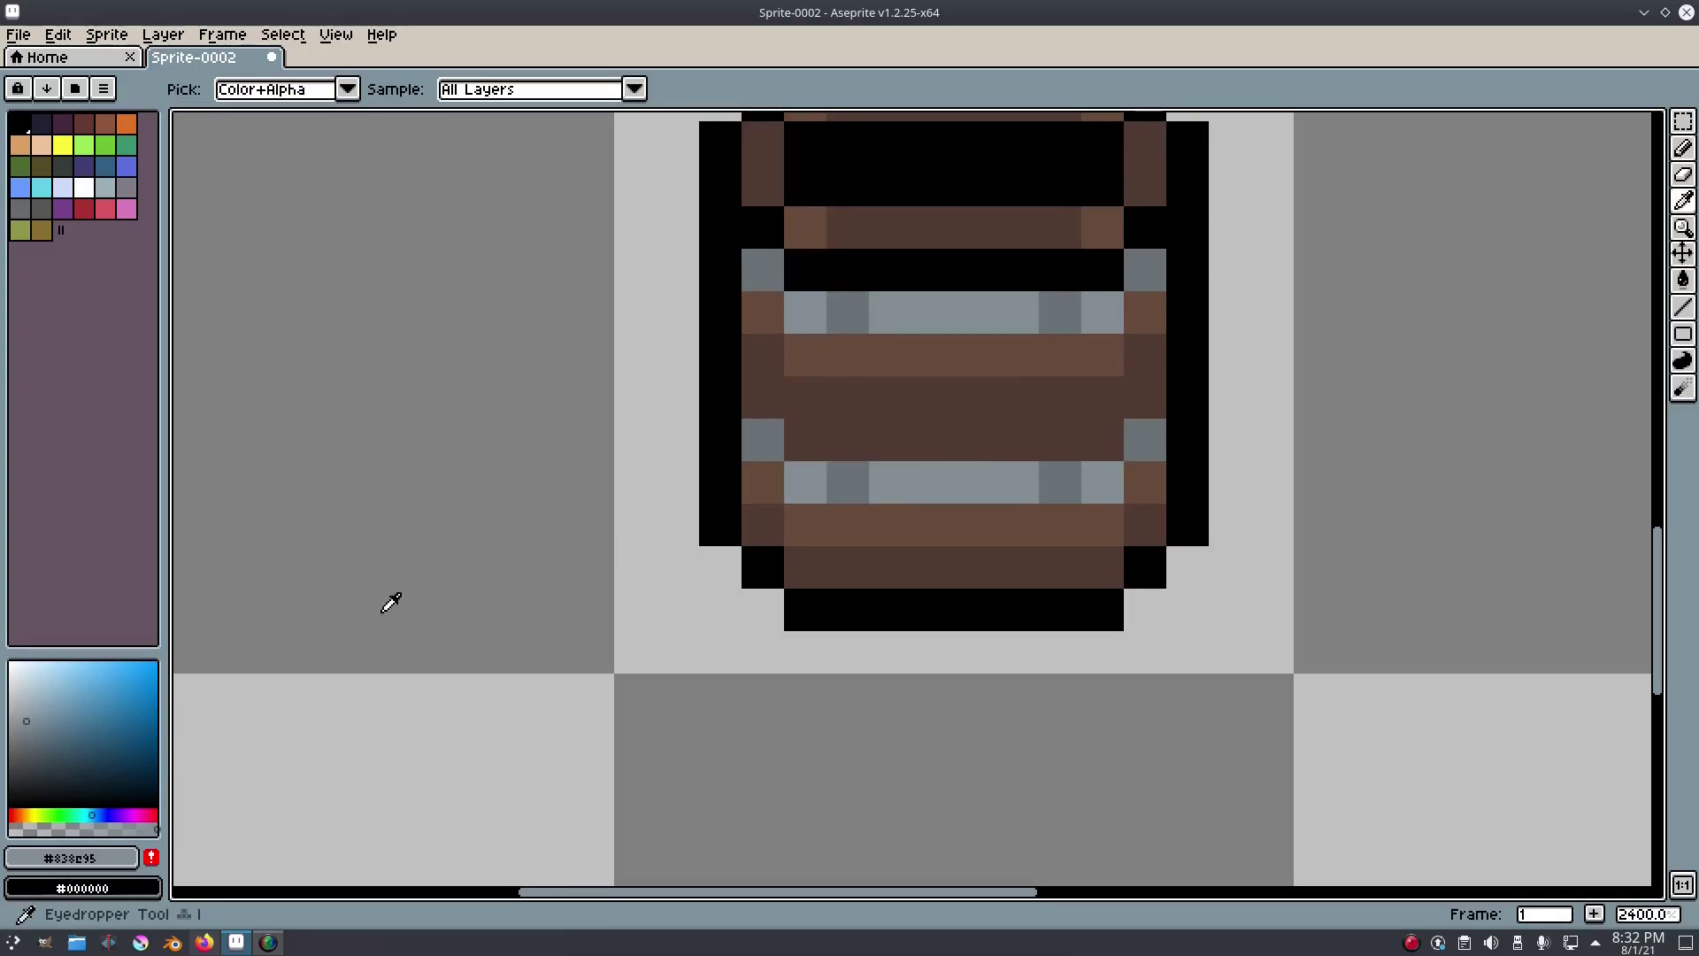
pyautogui.click(23, 700)
pyautogui.press('b')
pyautogui.click(971, 484)
pyautogui.click(940, 309)
pyautogui.click(978, 312)
pyautogui.scroll(-8, 1214, 362)
pyautogui.scroll(8, 1157, 349)
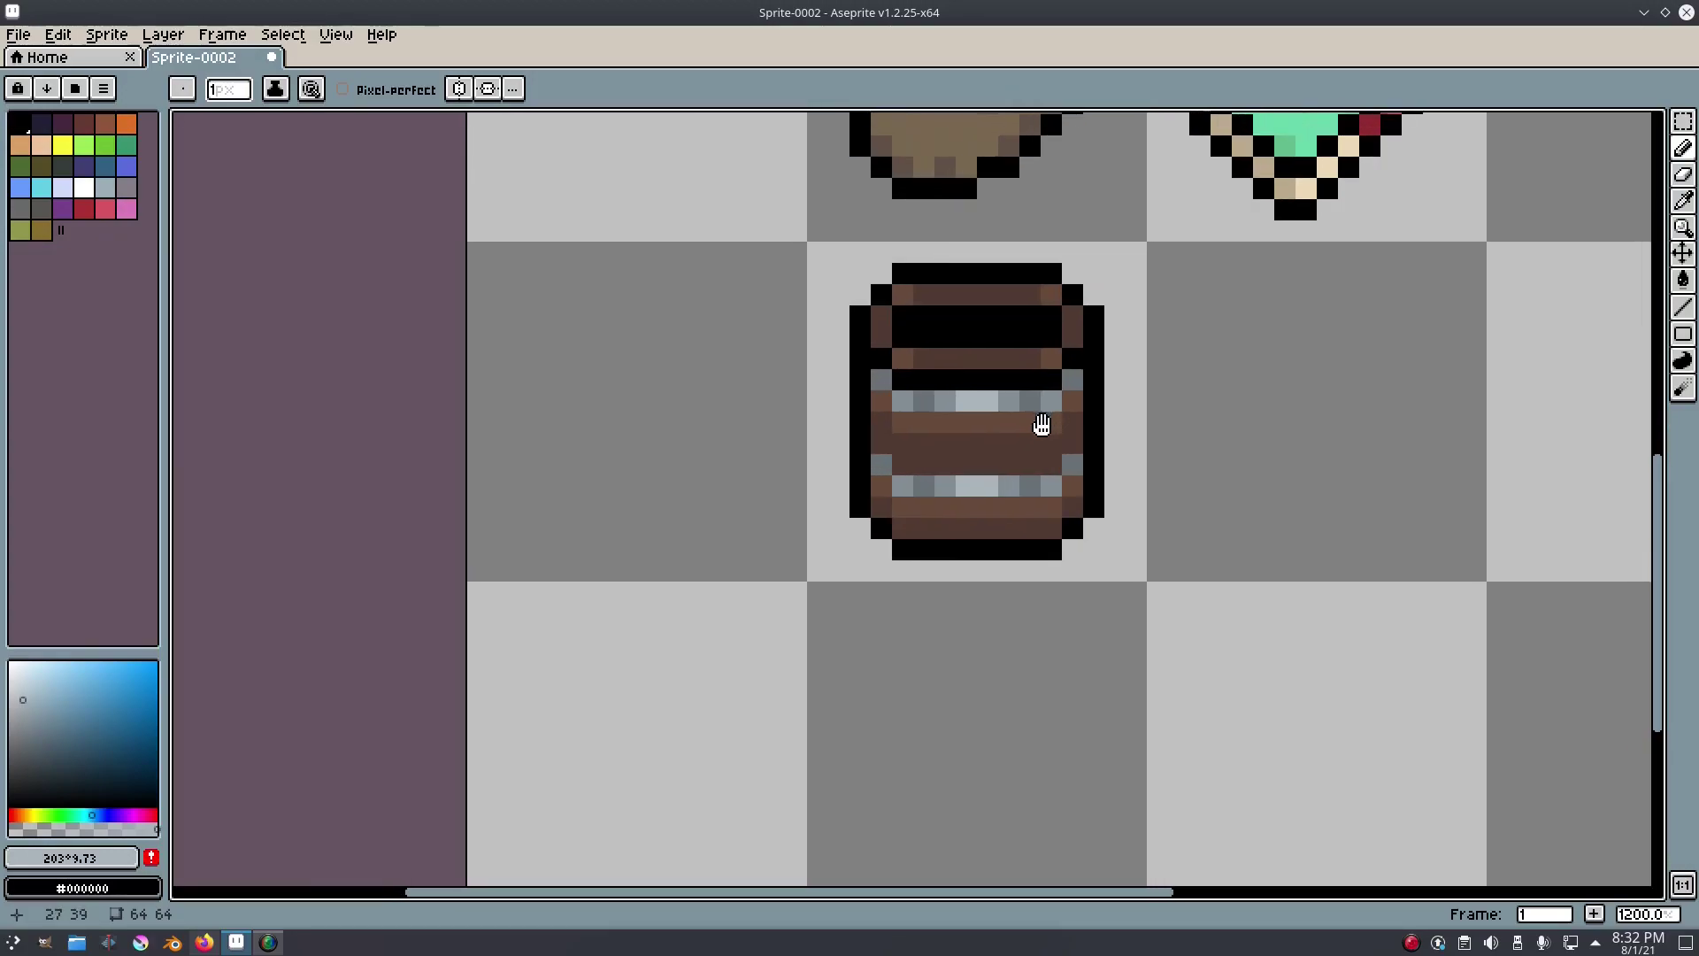
# Darken the sampled brown to brightness 24 and paint vertical shadows on the barrel's sides and under the hoops' dark grey pixels.
pyautogui.press('i')
pyautogui.click(827, 503)
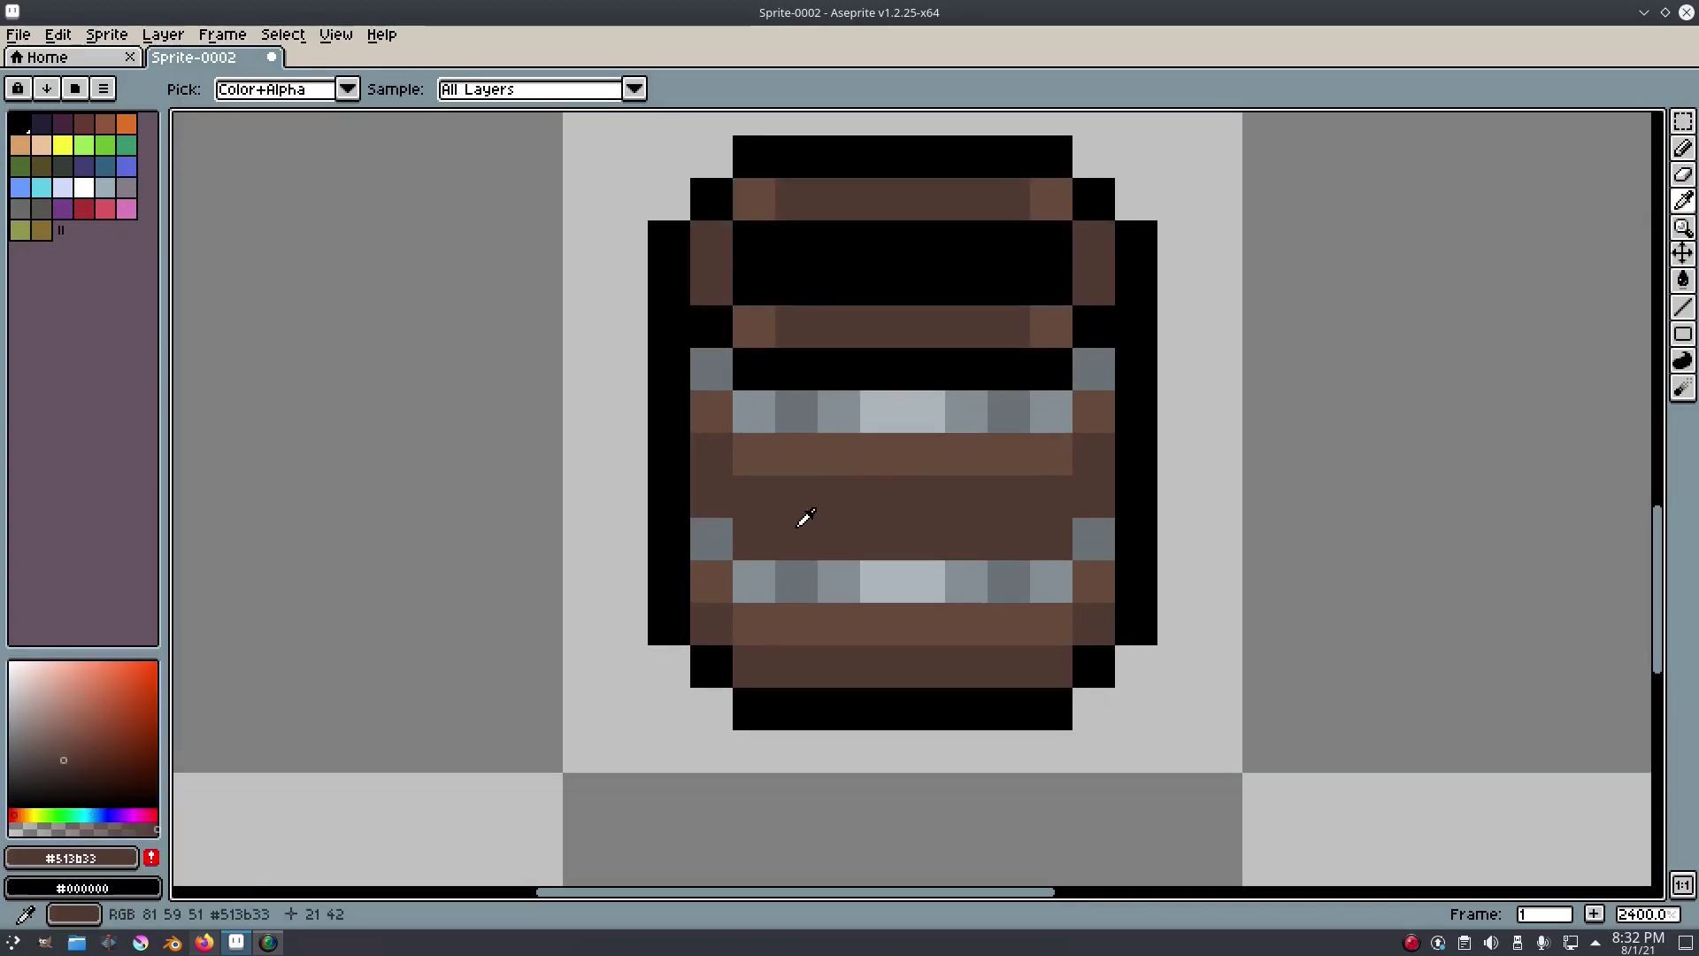
pyautogui.click(60, 770)
pyautogui.press('b')
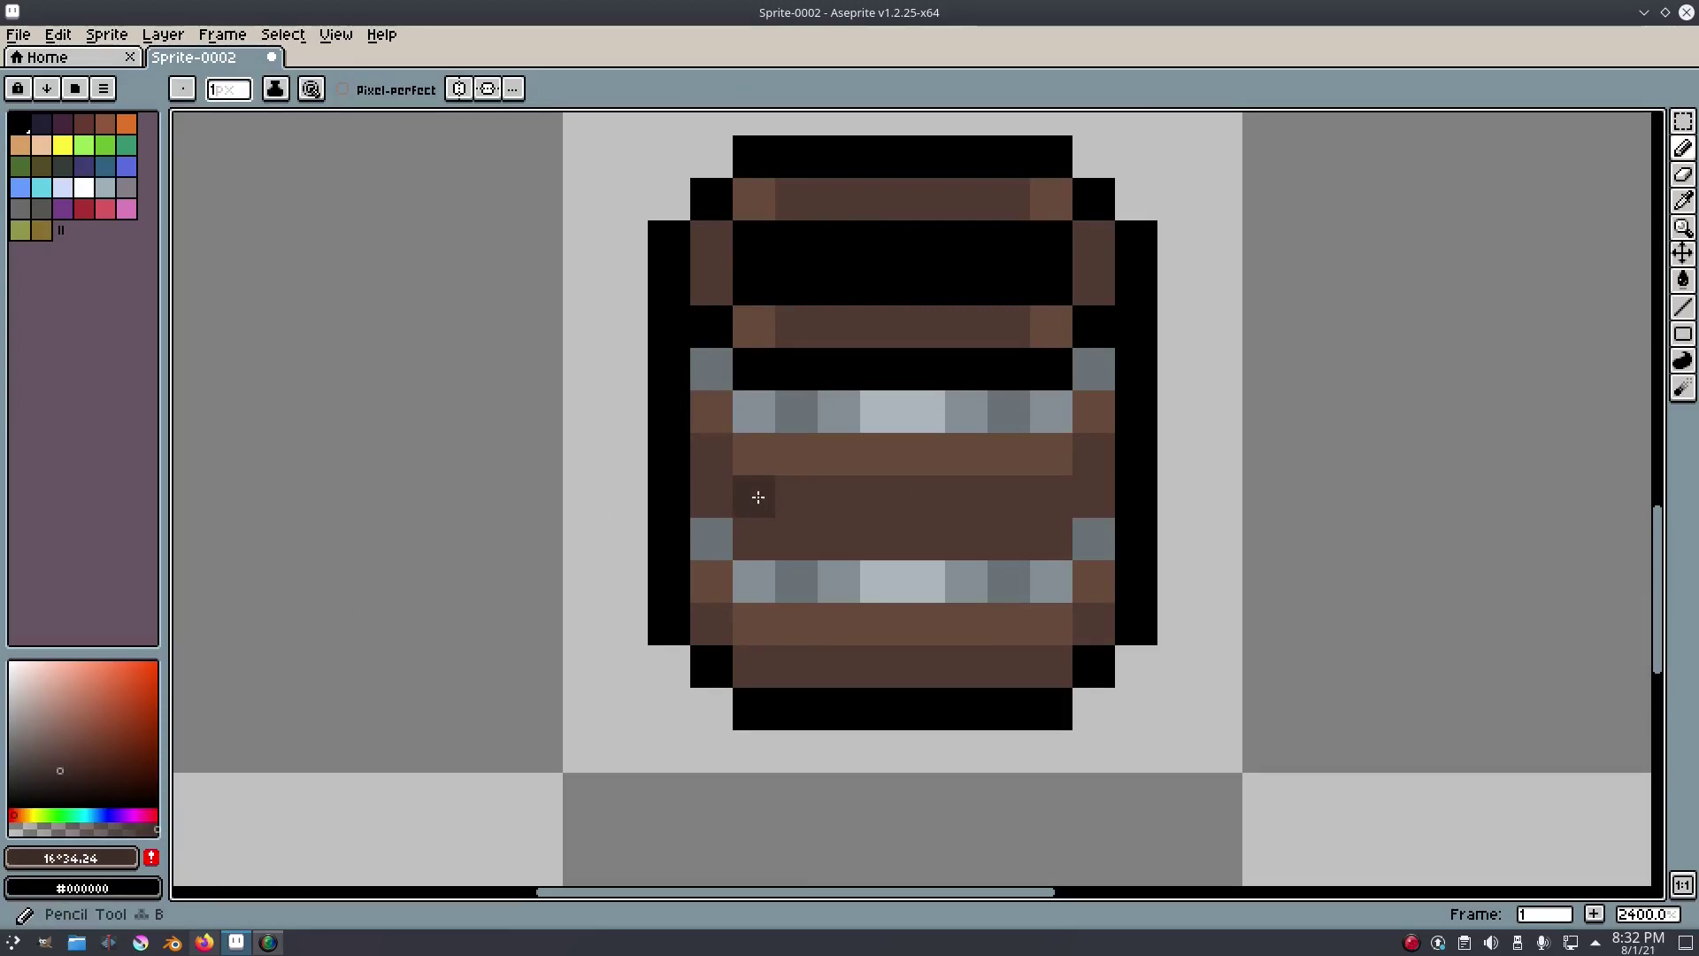
pyautogui.moveTo(1009, 497); pyautogui.dragTo(1008, 523)
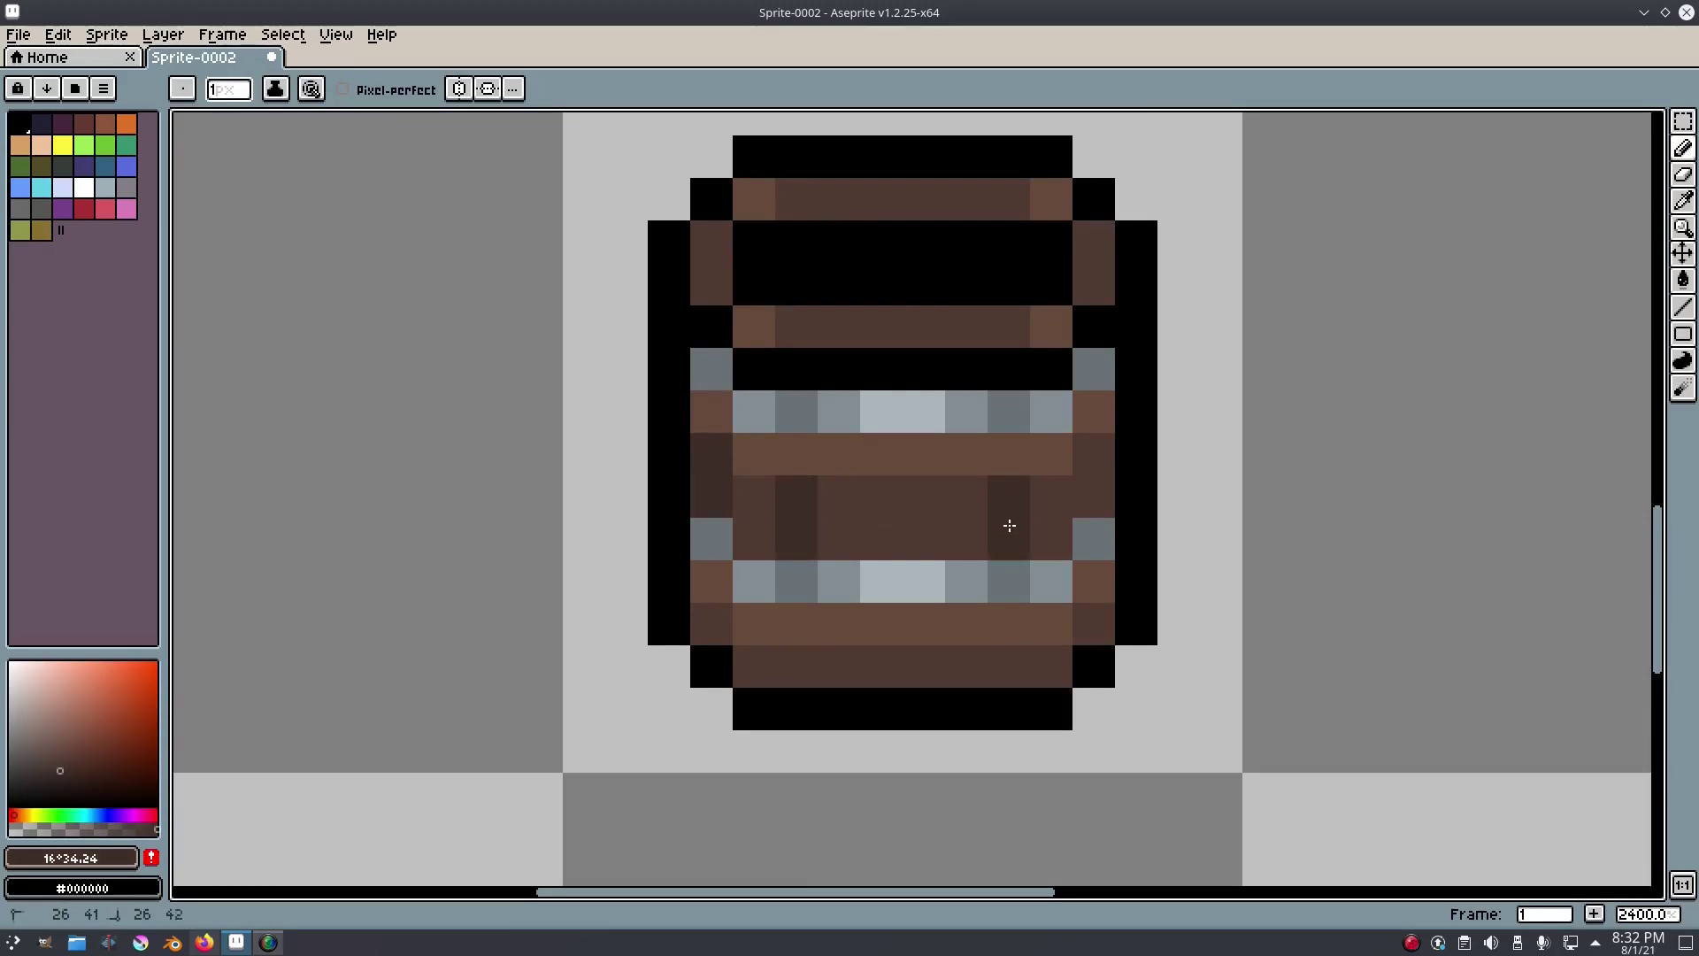
pyautogui.click(1023, 666)
pyautogui.click(1093, 627)
pyautogui.click(811, 668)
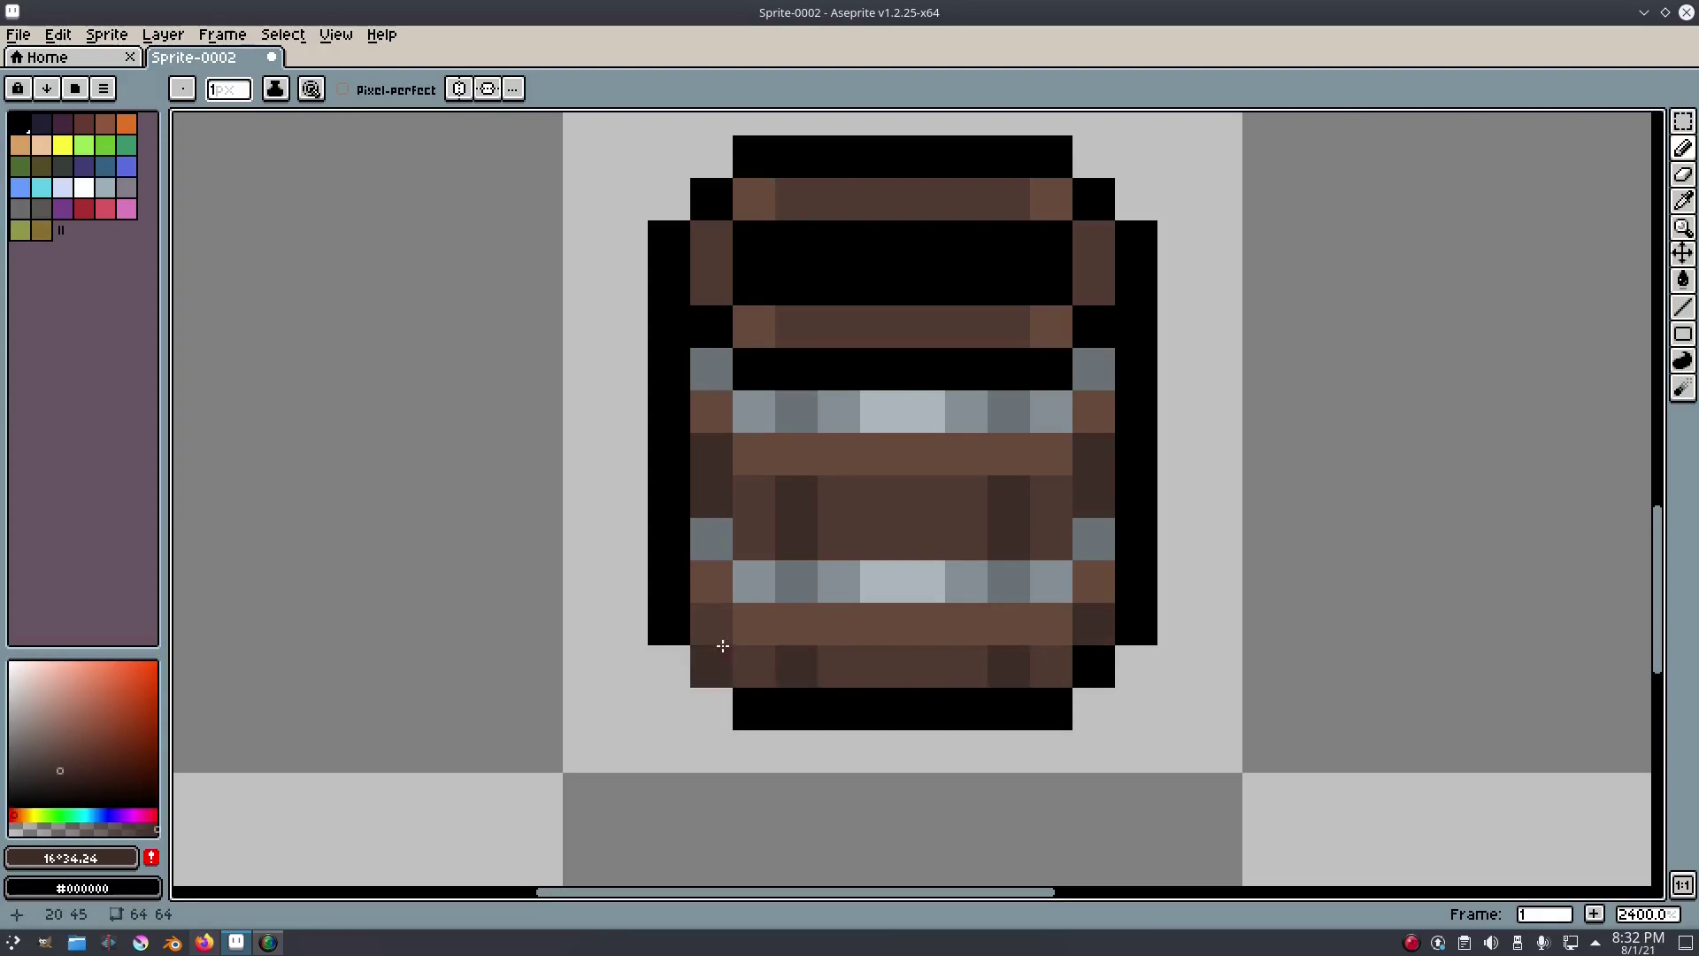
pyautogui.click(717, 627)
pyautogui.scroll(-5, 986, 466)
pyautogui.scroll(5, 1017, 467)
# Lighten the sampled brown to brightness 37 and highlight the two centre columns of the barrel's middle band and bottom row.
pyautogui.press('alt')
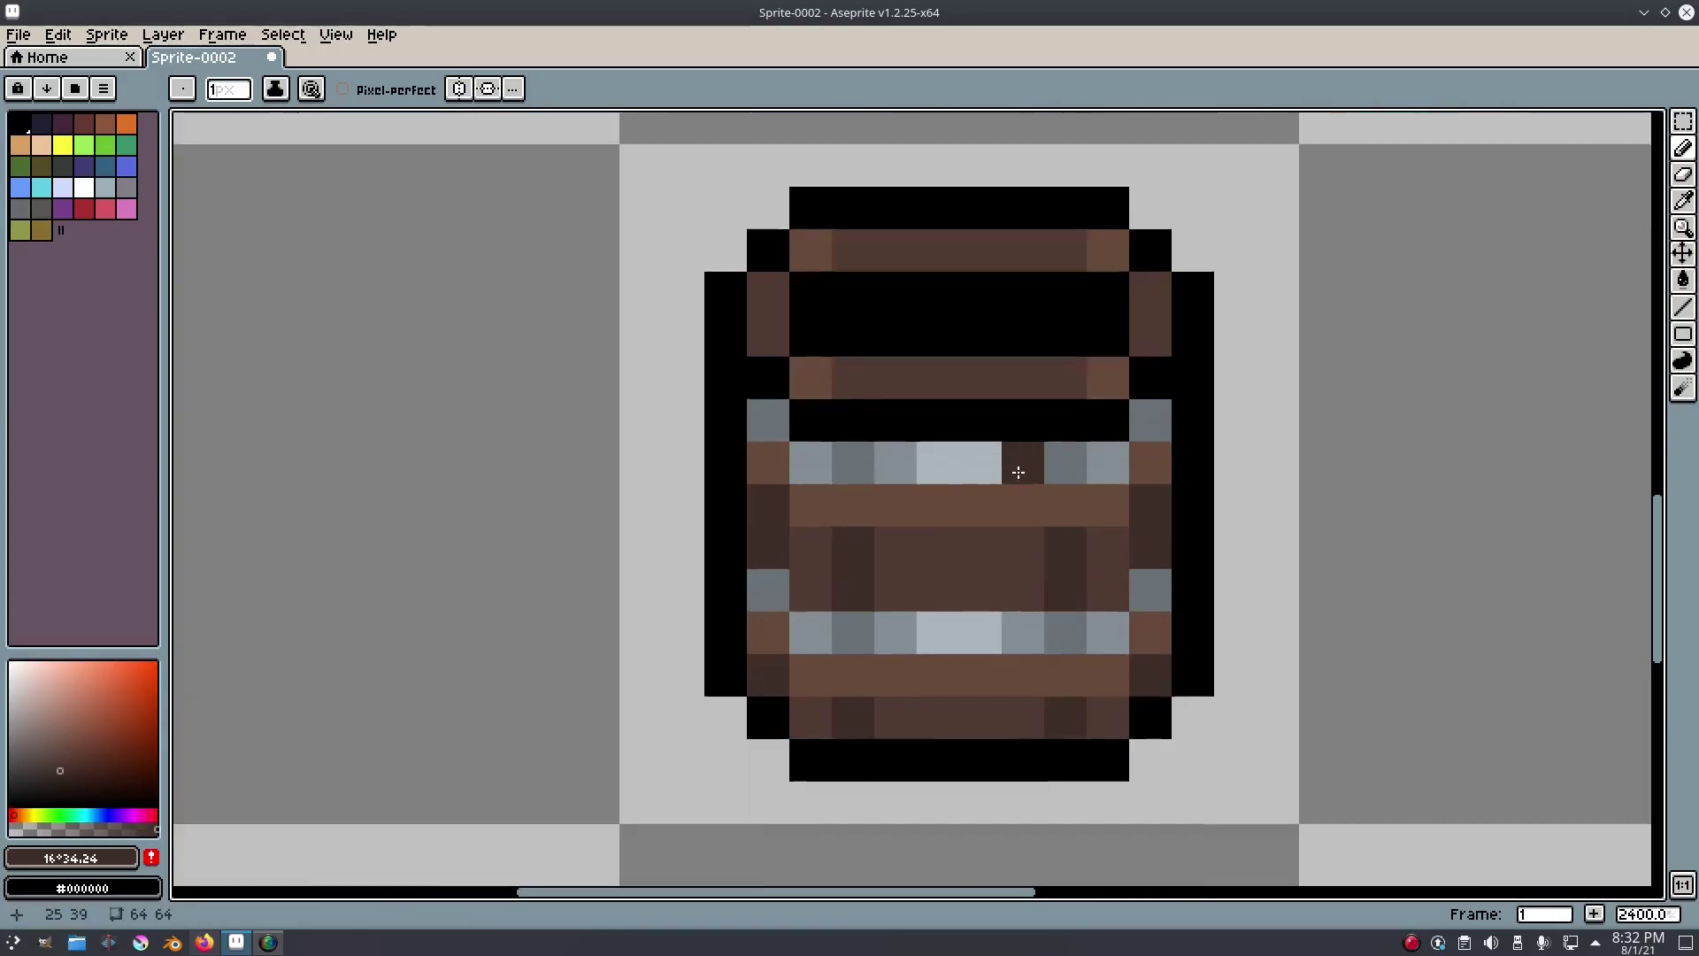
pyautogui.click(969, 562)
pyautogui.click(64, 752)
pyautogui.press('b')
pyautogui.moveTo(931, 550)
pyautogui.mouseDown()
pyautogui.moveTo(956, 586)
pyautogui.moveTo(979, 551)
pyautogui.mouseUp()
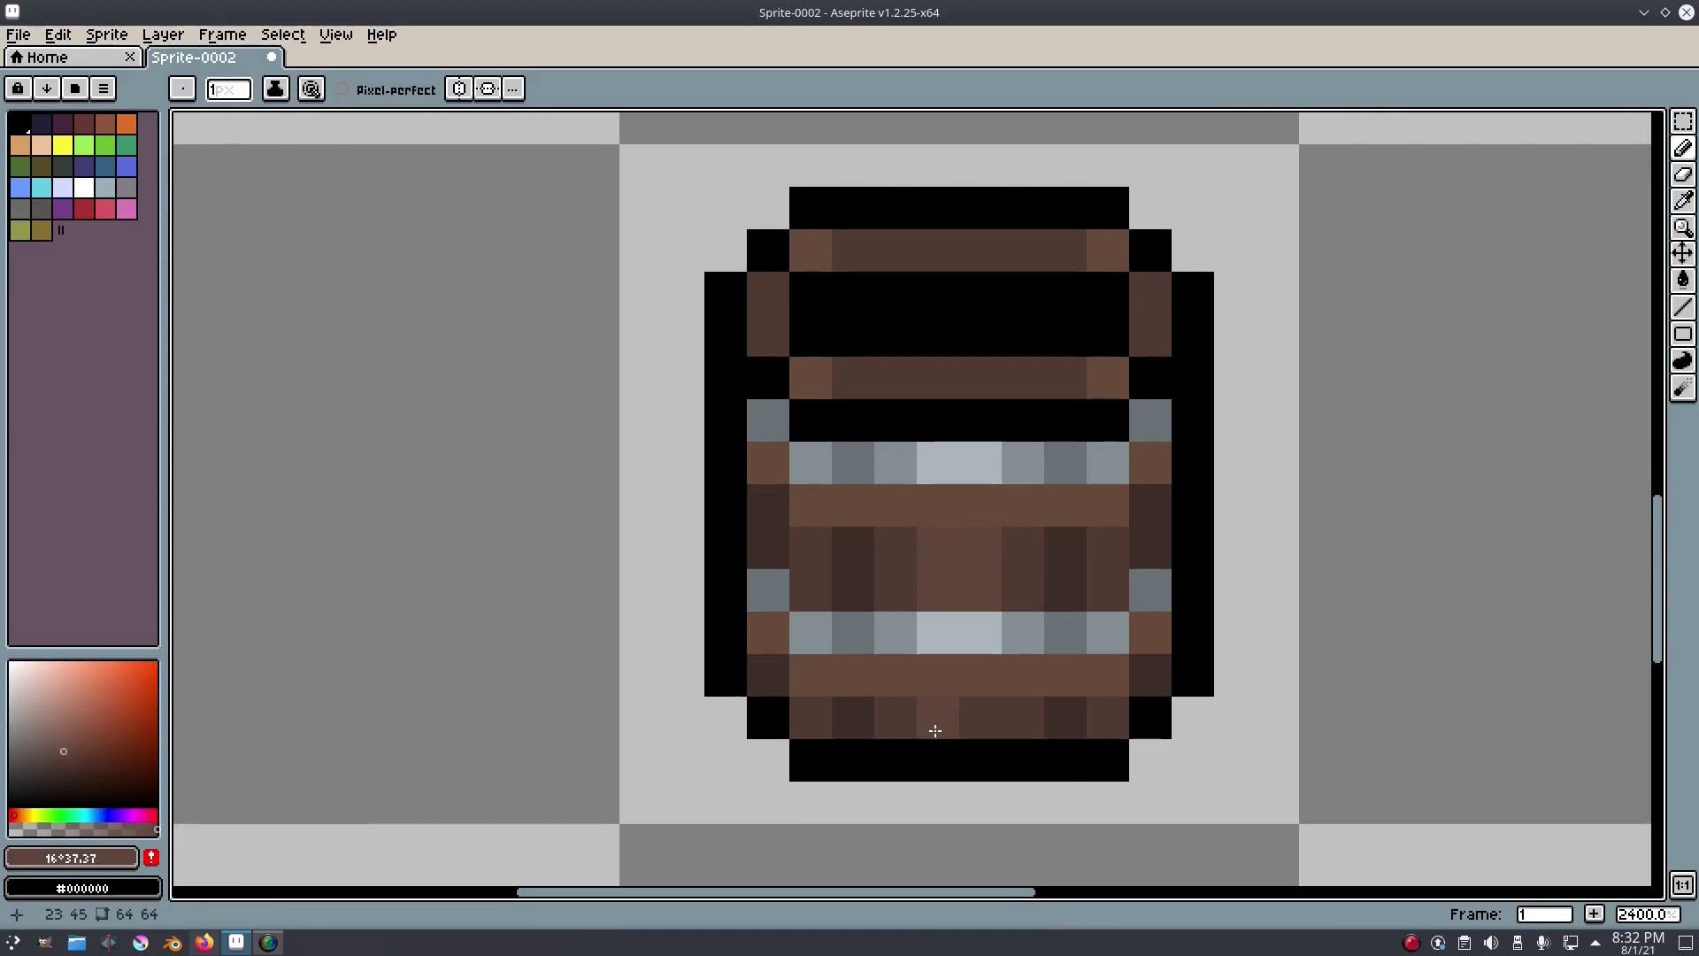
# Sample the highlight brown #60463c and paint the two centre pixels of the rim row below the barrel's opening.
pyautogui.press('i')
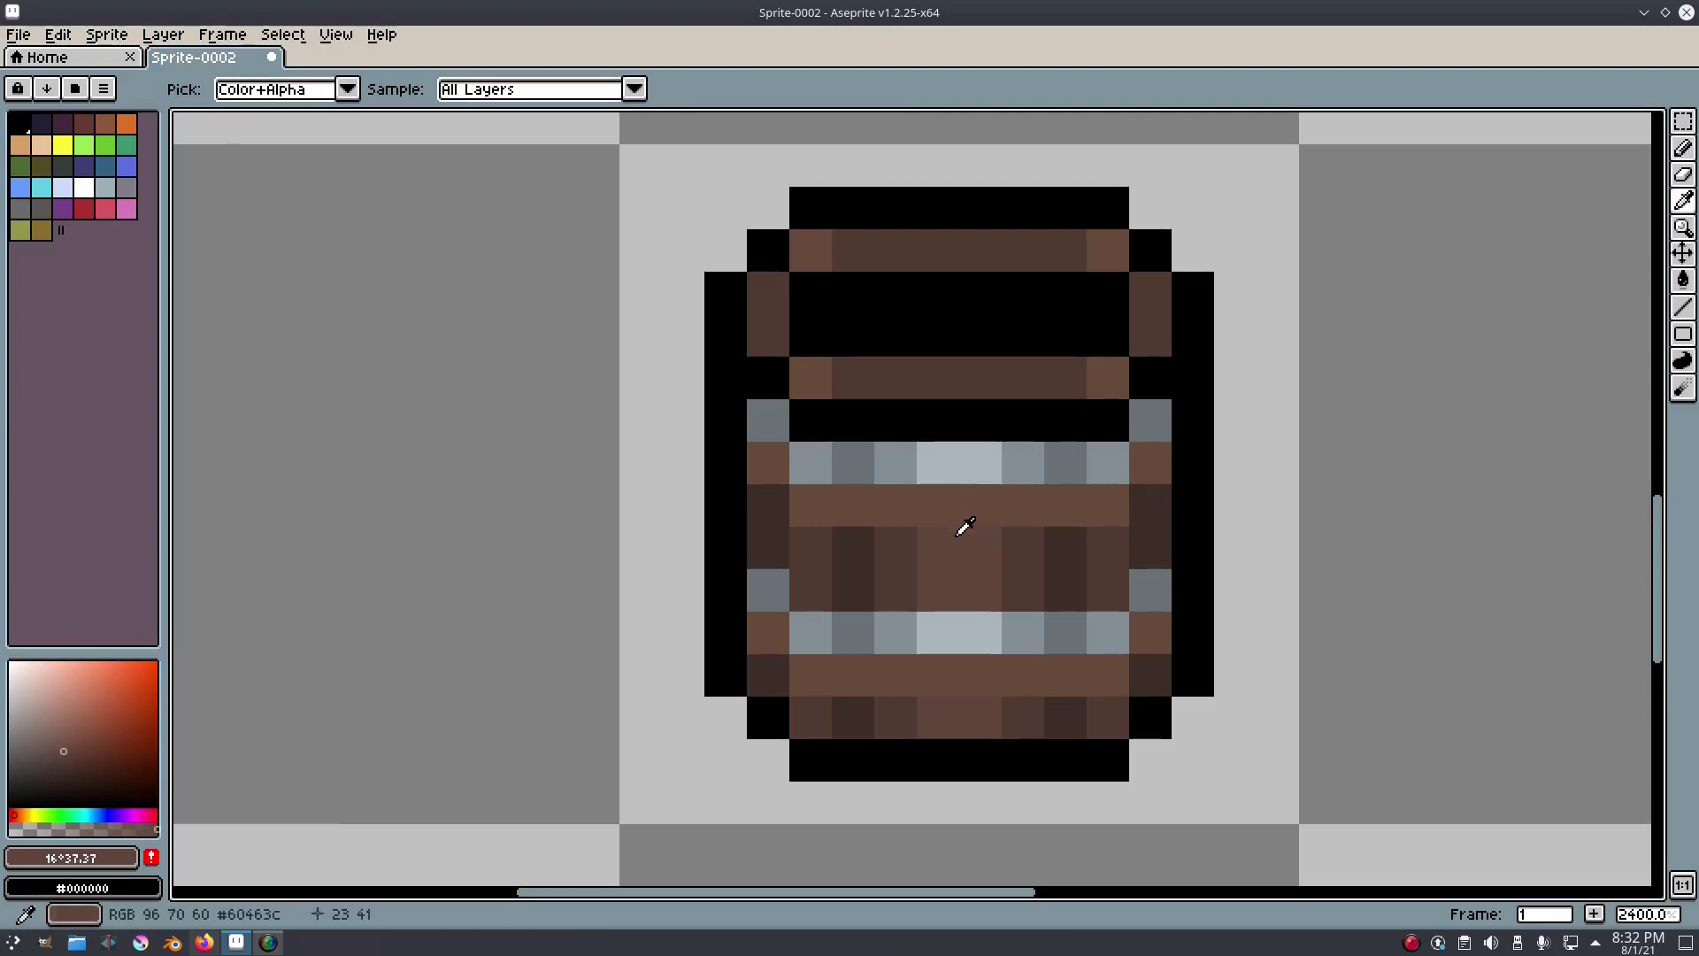
pyautogui.click(957, 554)
pyautogui.press('b')
pyautogui.click(937, 396)
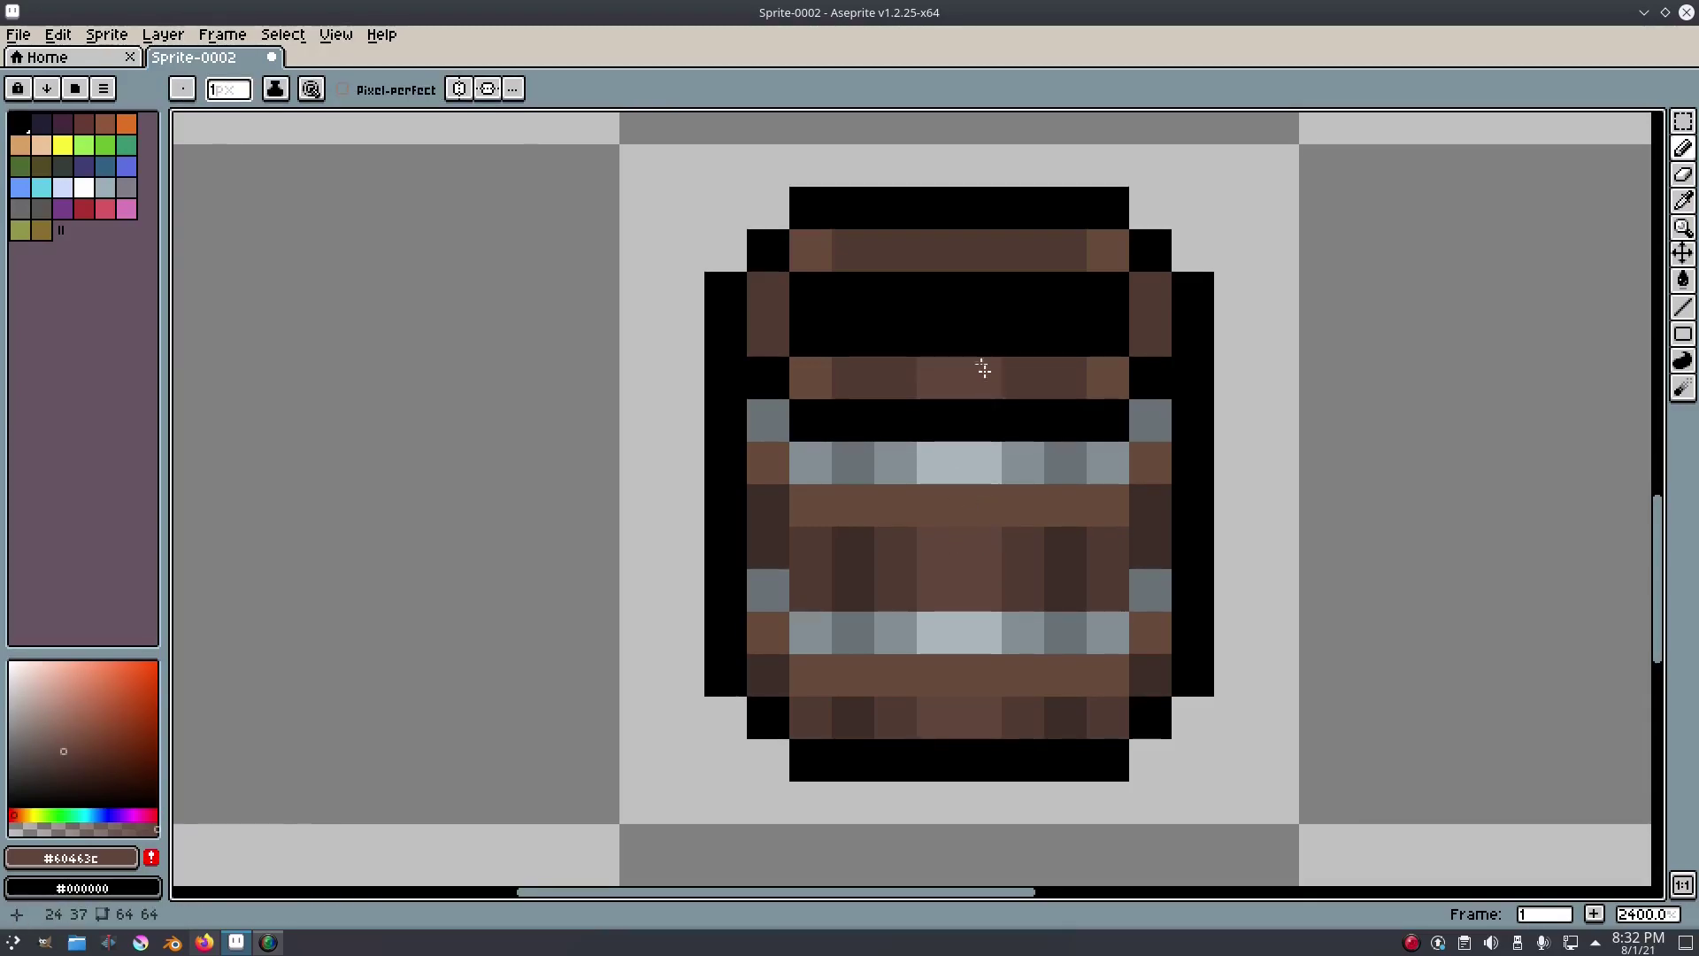
# Paint the four centre pixels of both barrel rim rows, above and below the opening, with the highlight brown #60463c.
pyautogui.click(896, 379)
pyautogui.click(896, 251)
pyautogui.click(1022, 250)
pyautogui.click(1022, 379)
pyautogui.click(938, 461)
pyautogui.hotkey('ctrl', 'z')
# Sample the band brown #674a3a, change it to HSV 13, 40, 34, and shade the dark columns and outer side pixels of both bands.
pyautogui.press('i')
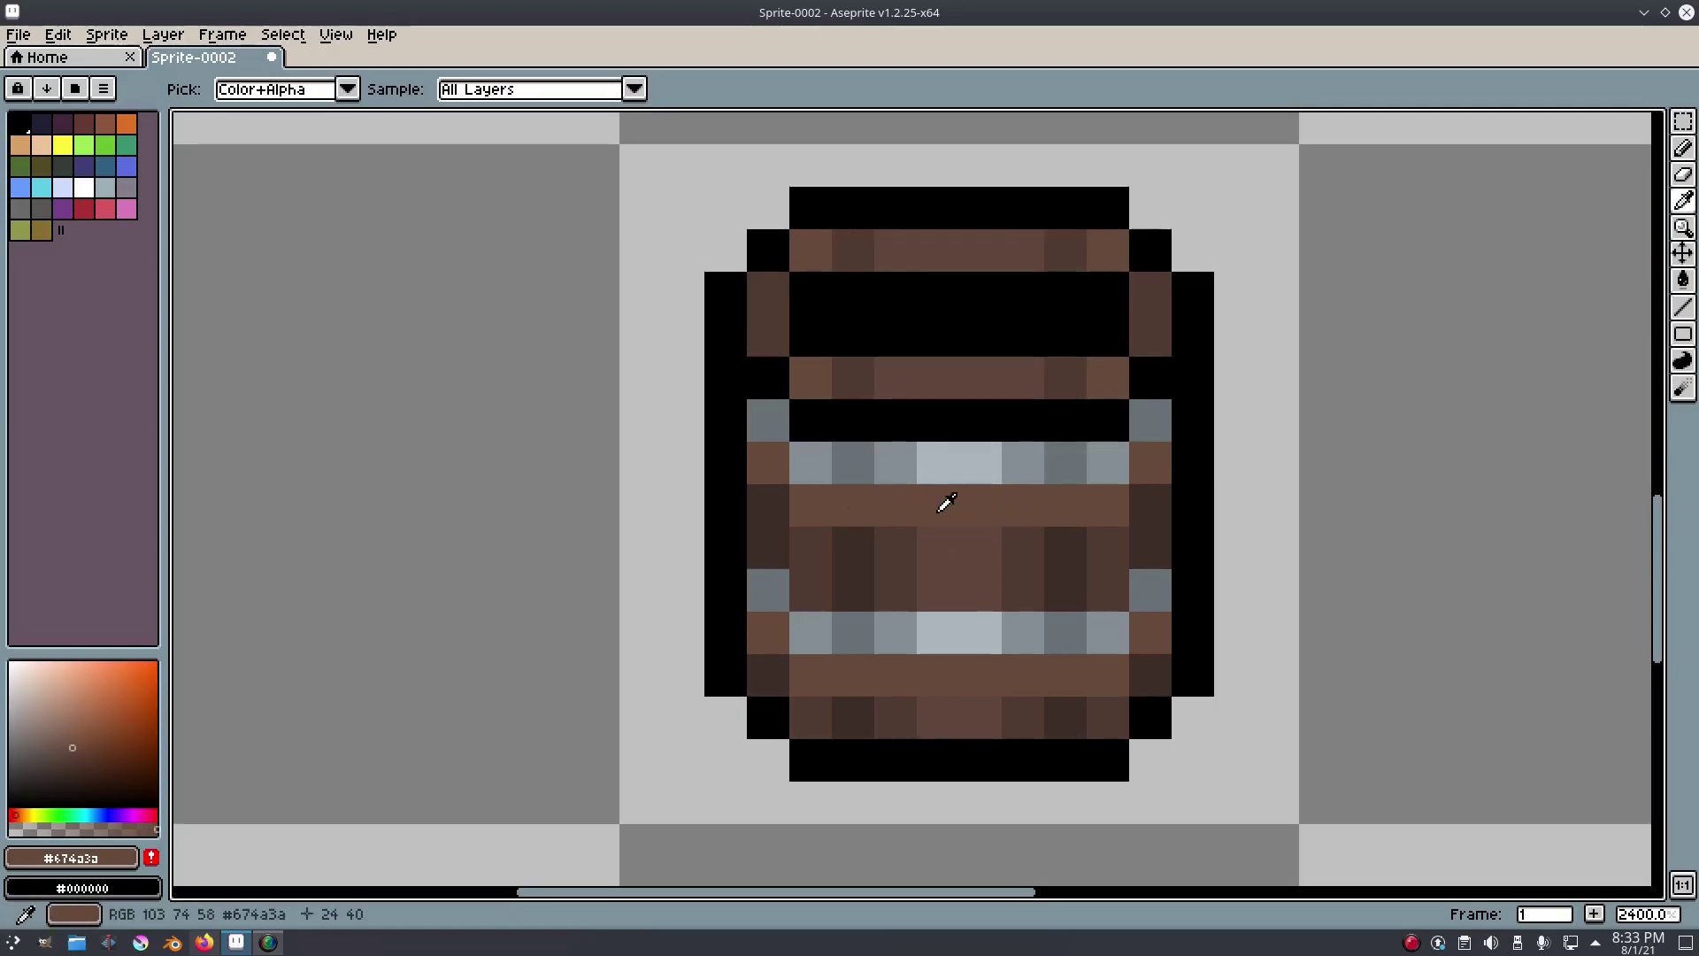
pyautogui.click(70, 757)
pyautogui.press('b')
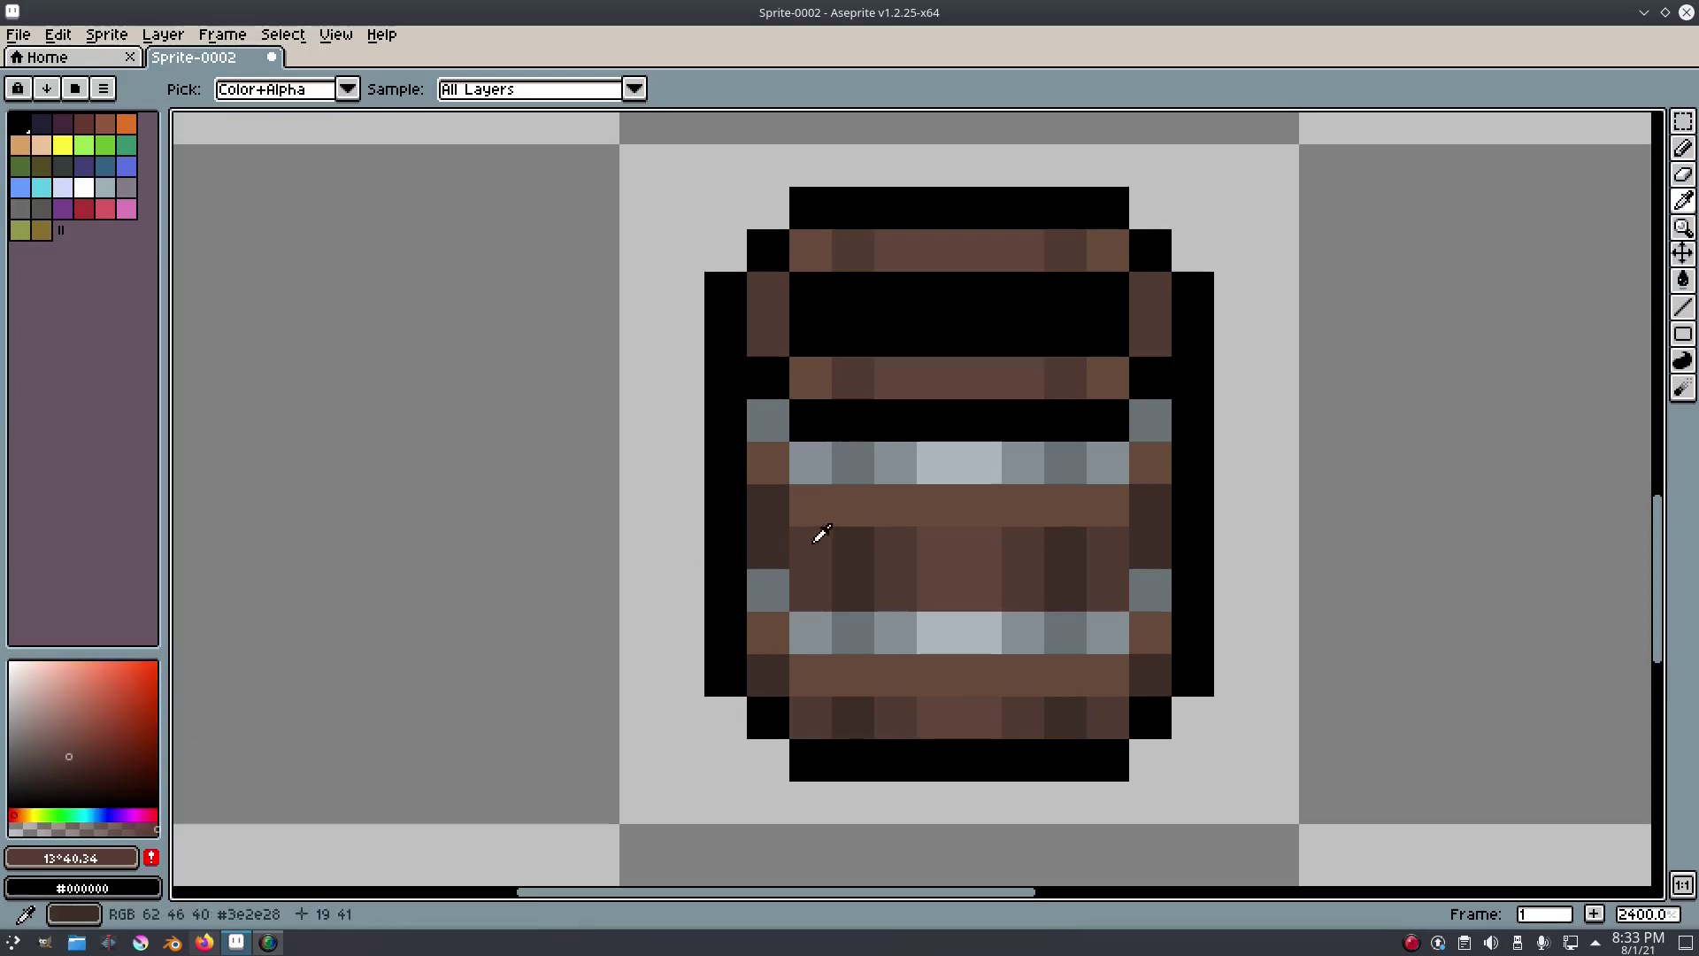
pyautogui.click(851, 507)
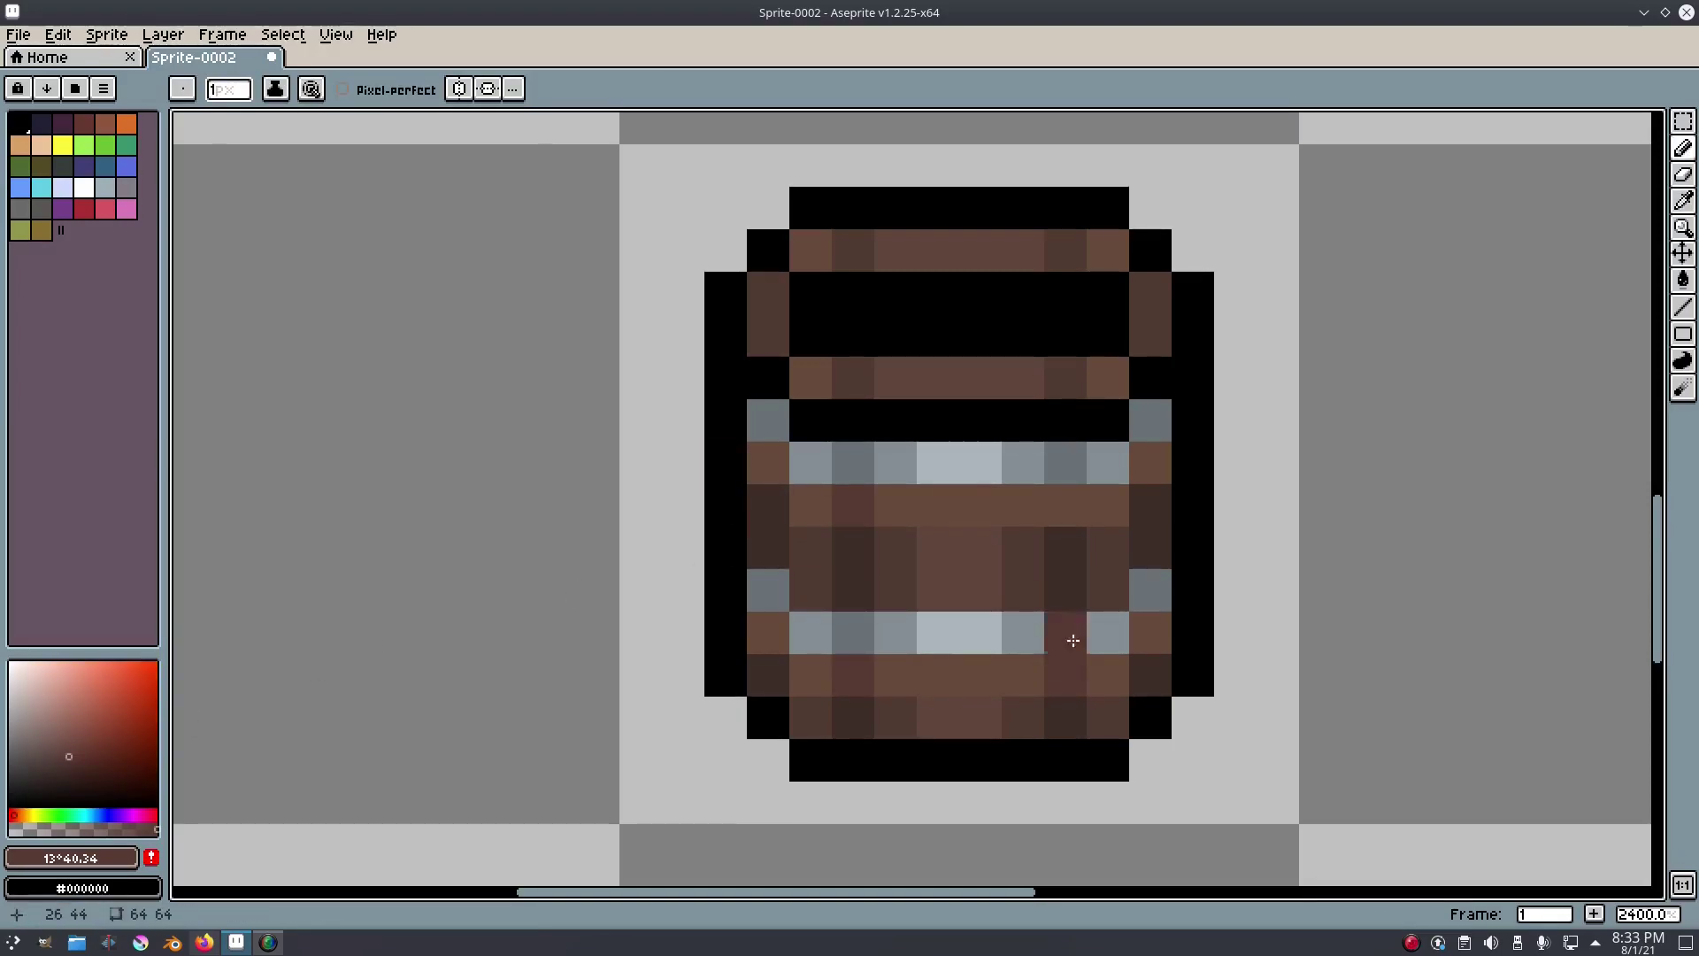
pyautogui.click(770, 463)
pyautogui.click(763, 646)
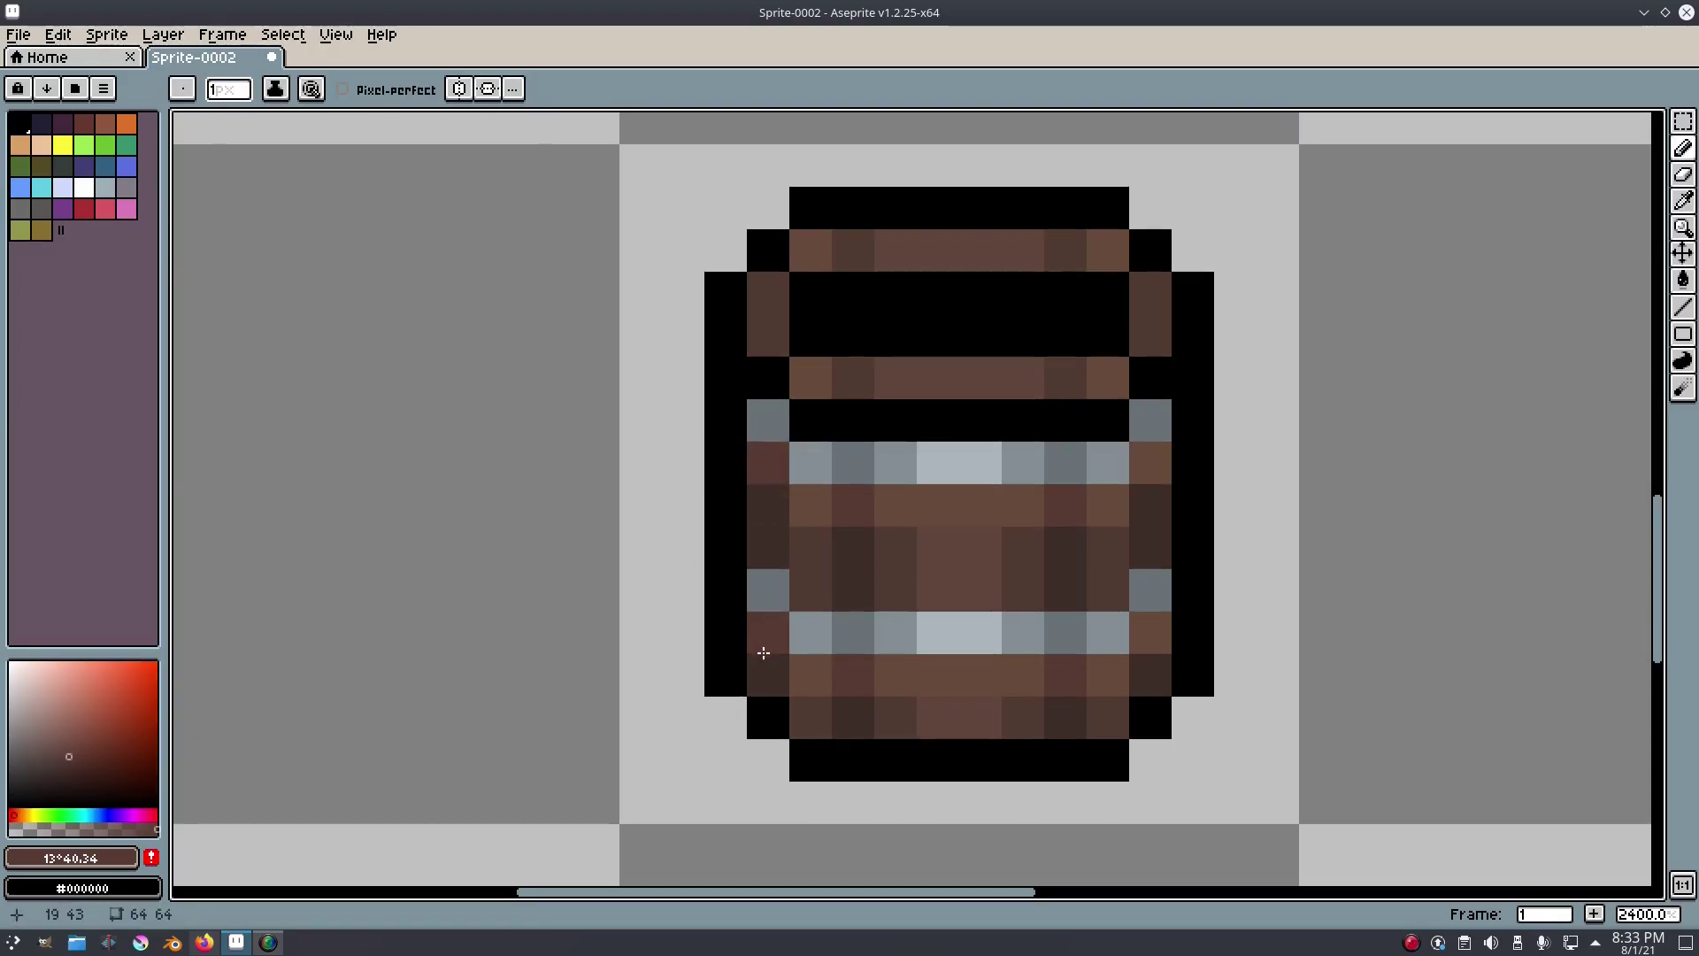
# Sample the band brown again, lighten it to HSV 21, 39, 46, and highlight the two centre pixels beneath both hoops.
pyautogui.press('i')
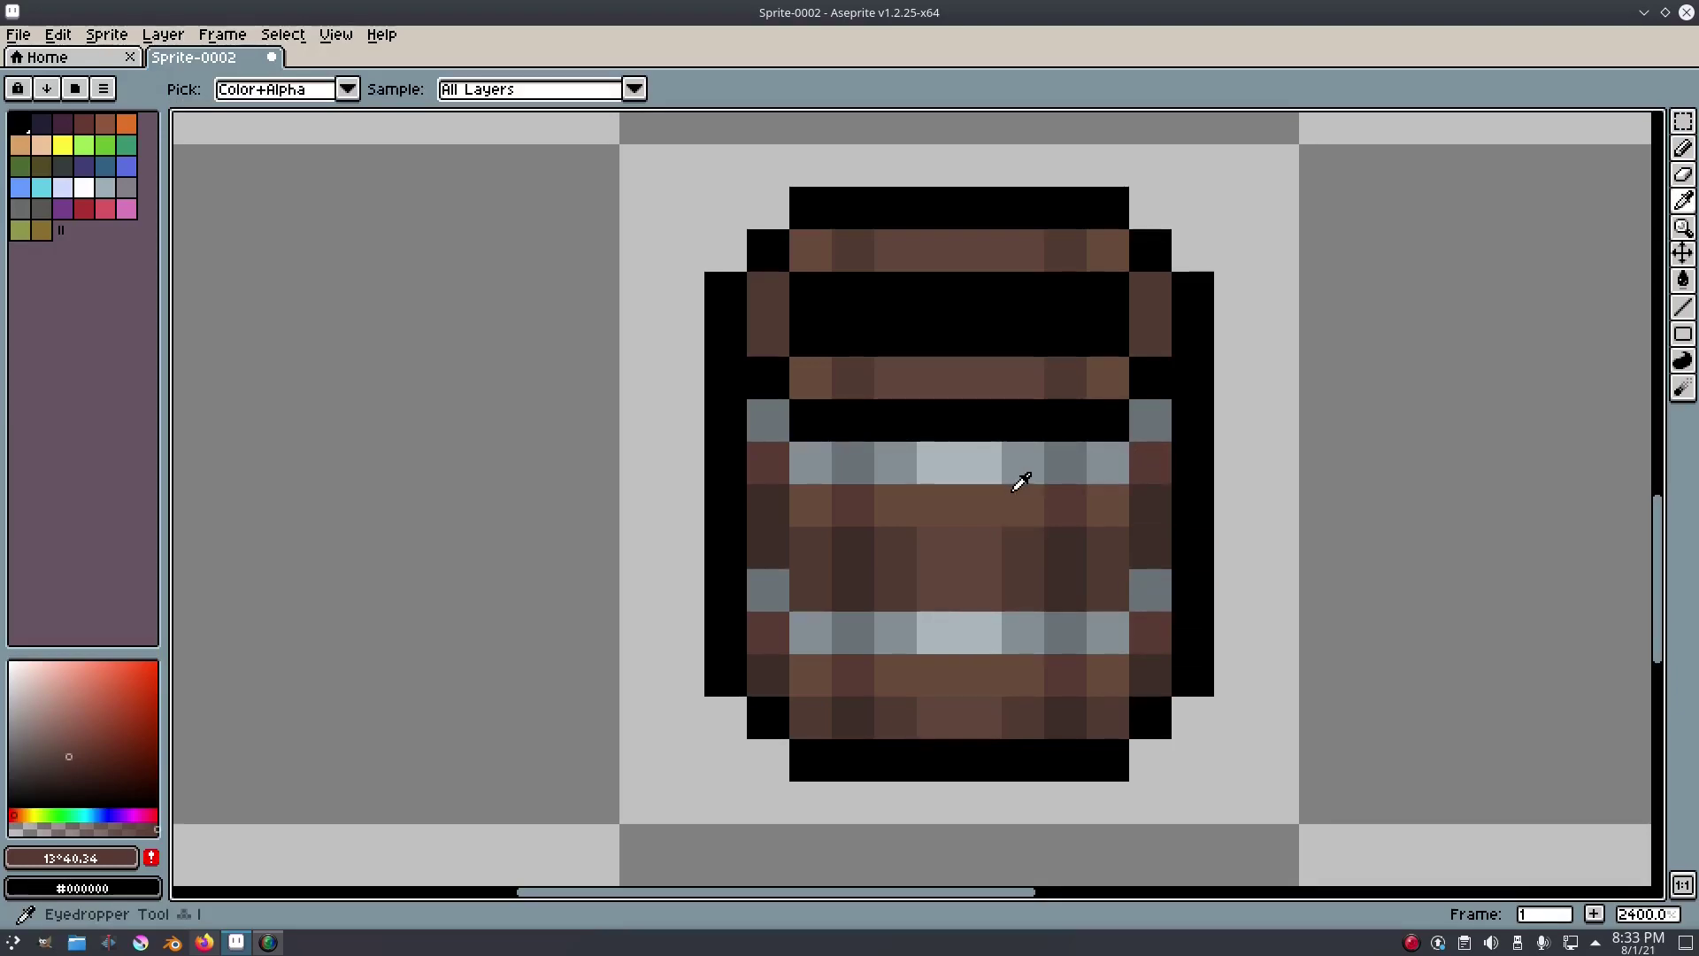
pyautogui.click(938, 498)
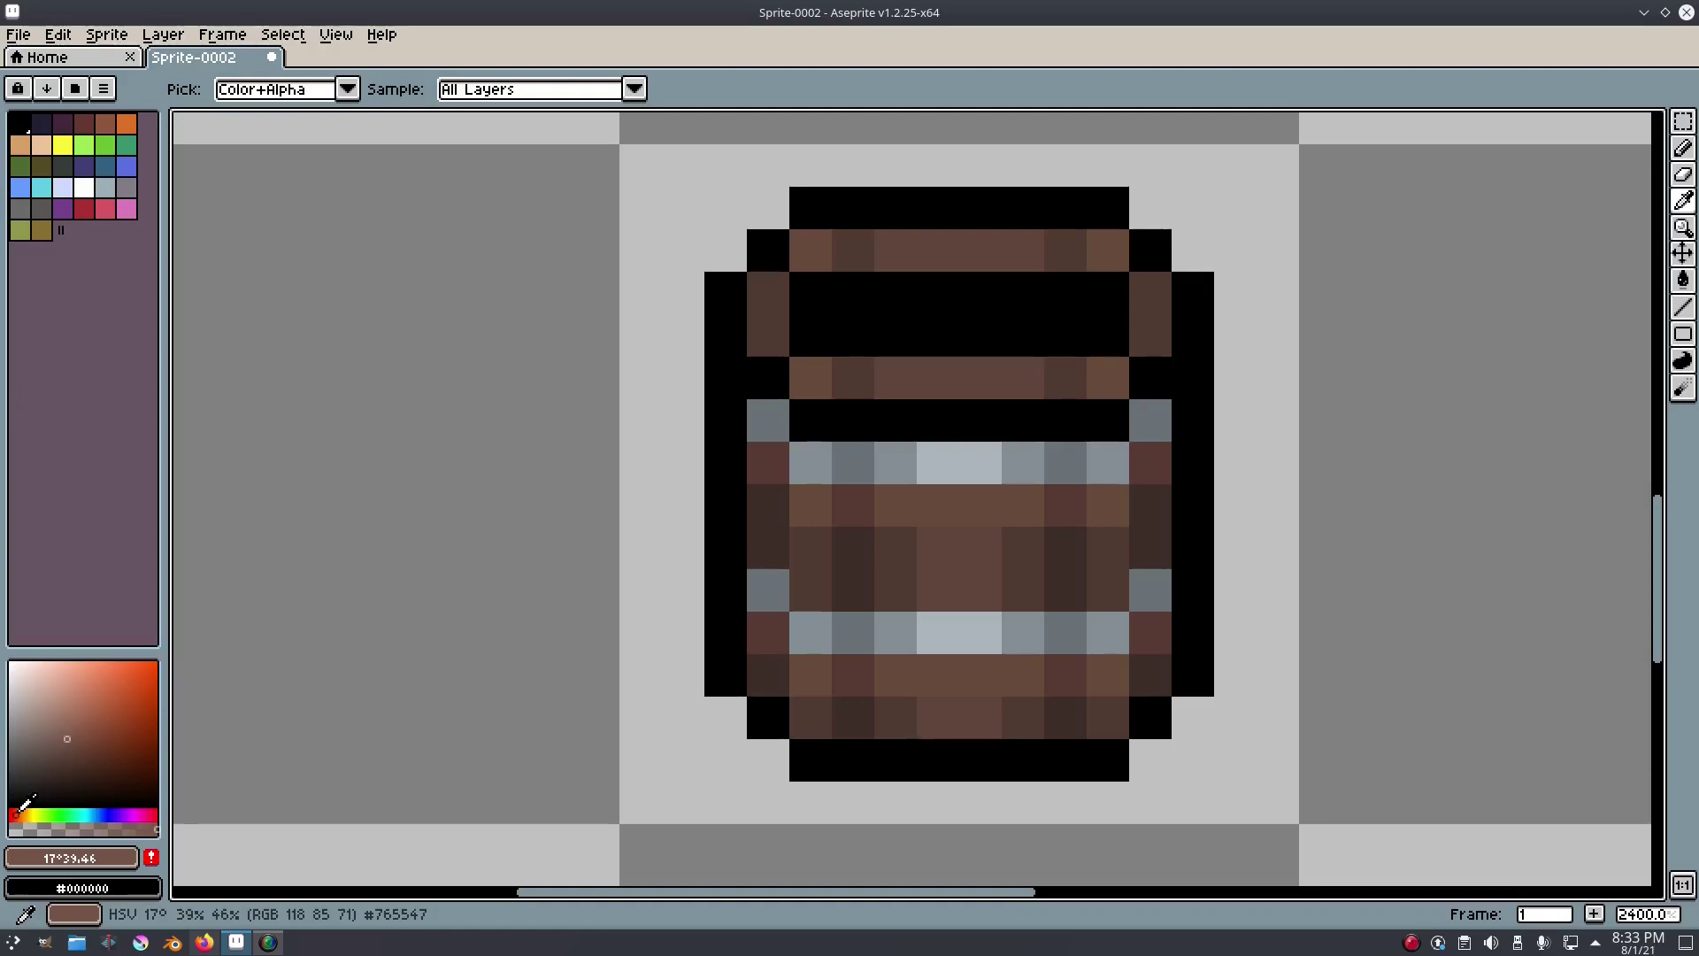
pyautogui.press('b')
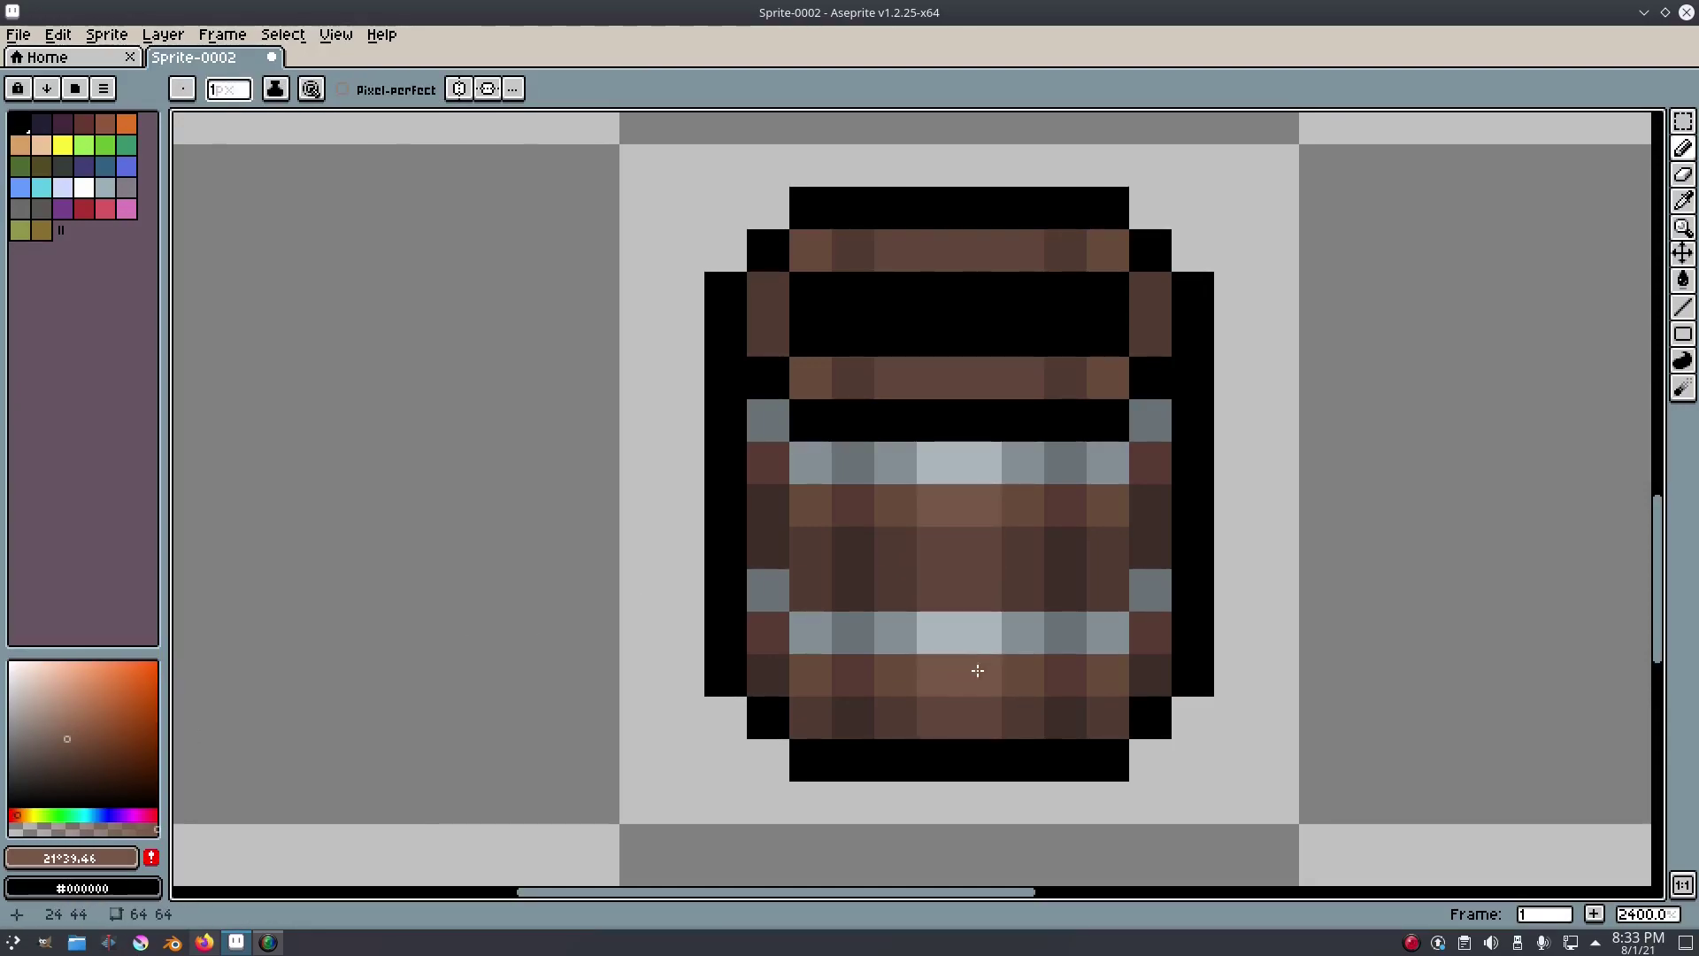
# Examine the finished barrel beside the oval and the mint-green block at actual size and close up.
pyautogui.scroll(-8, 1224, 612)
pyautogui.scroll(-1, 1225, 612)
pyautogui.scroll(-1, 1212, 667)
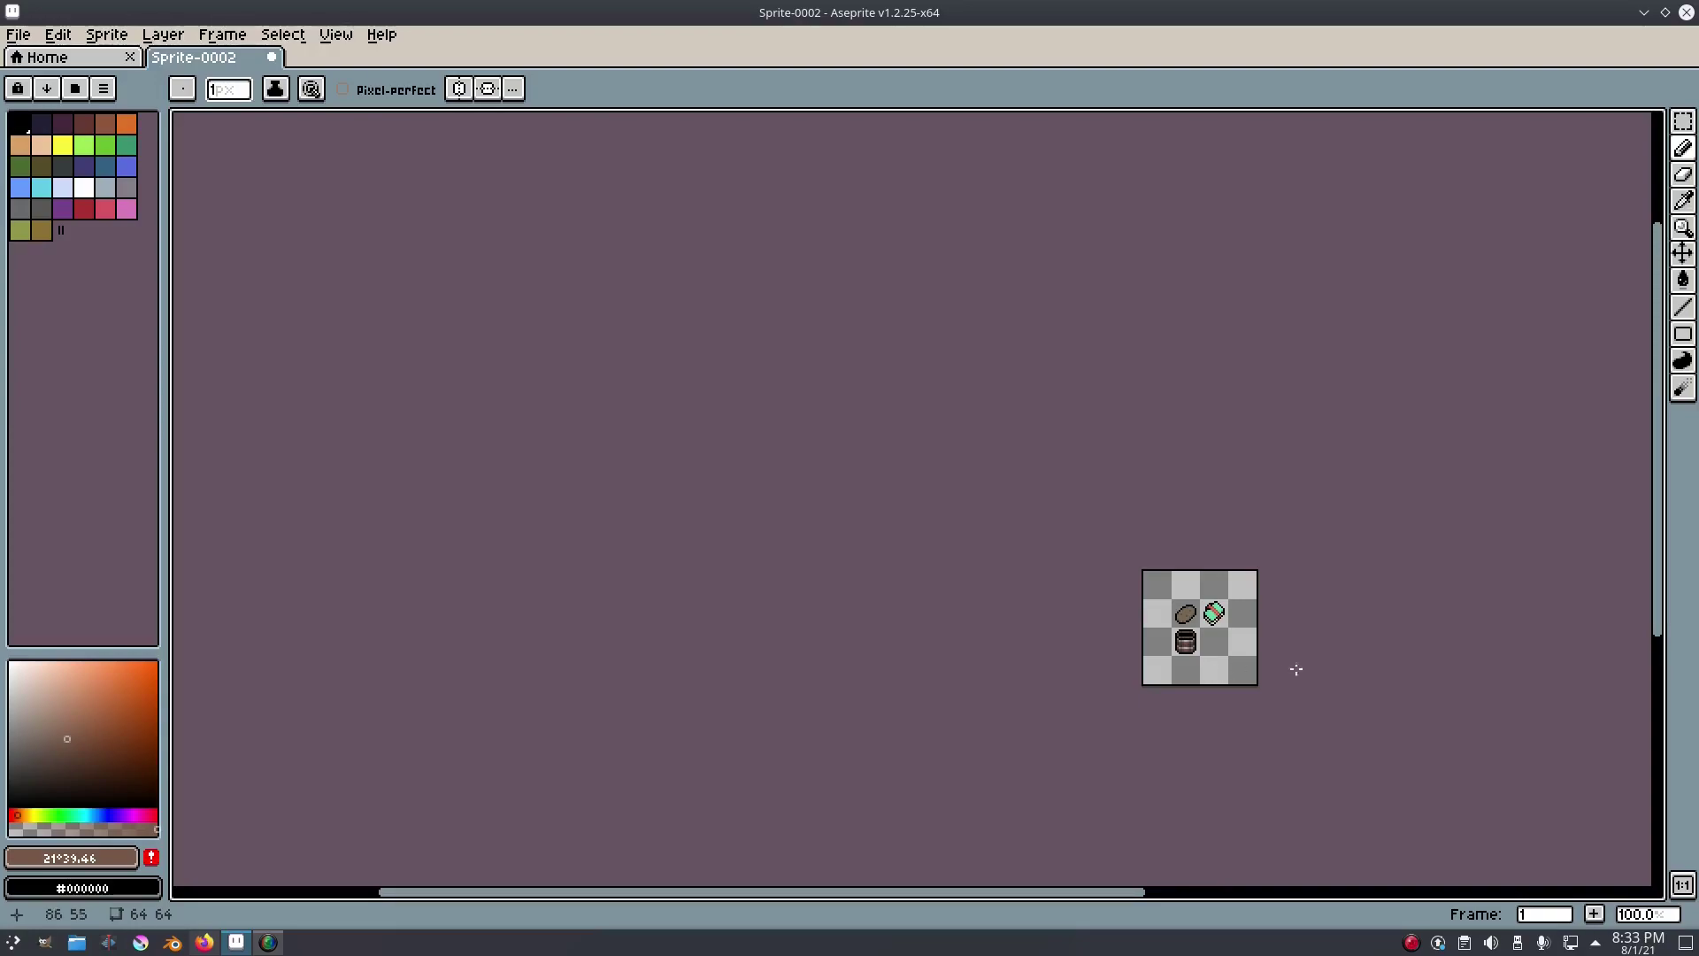
pyautogui.scroll(6, 1239, 668)
pyautogui.scroll(-1, 1024, 770)
pyautogui.scroll(3, 1034, 630)
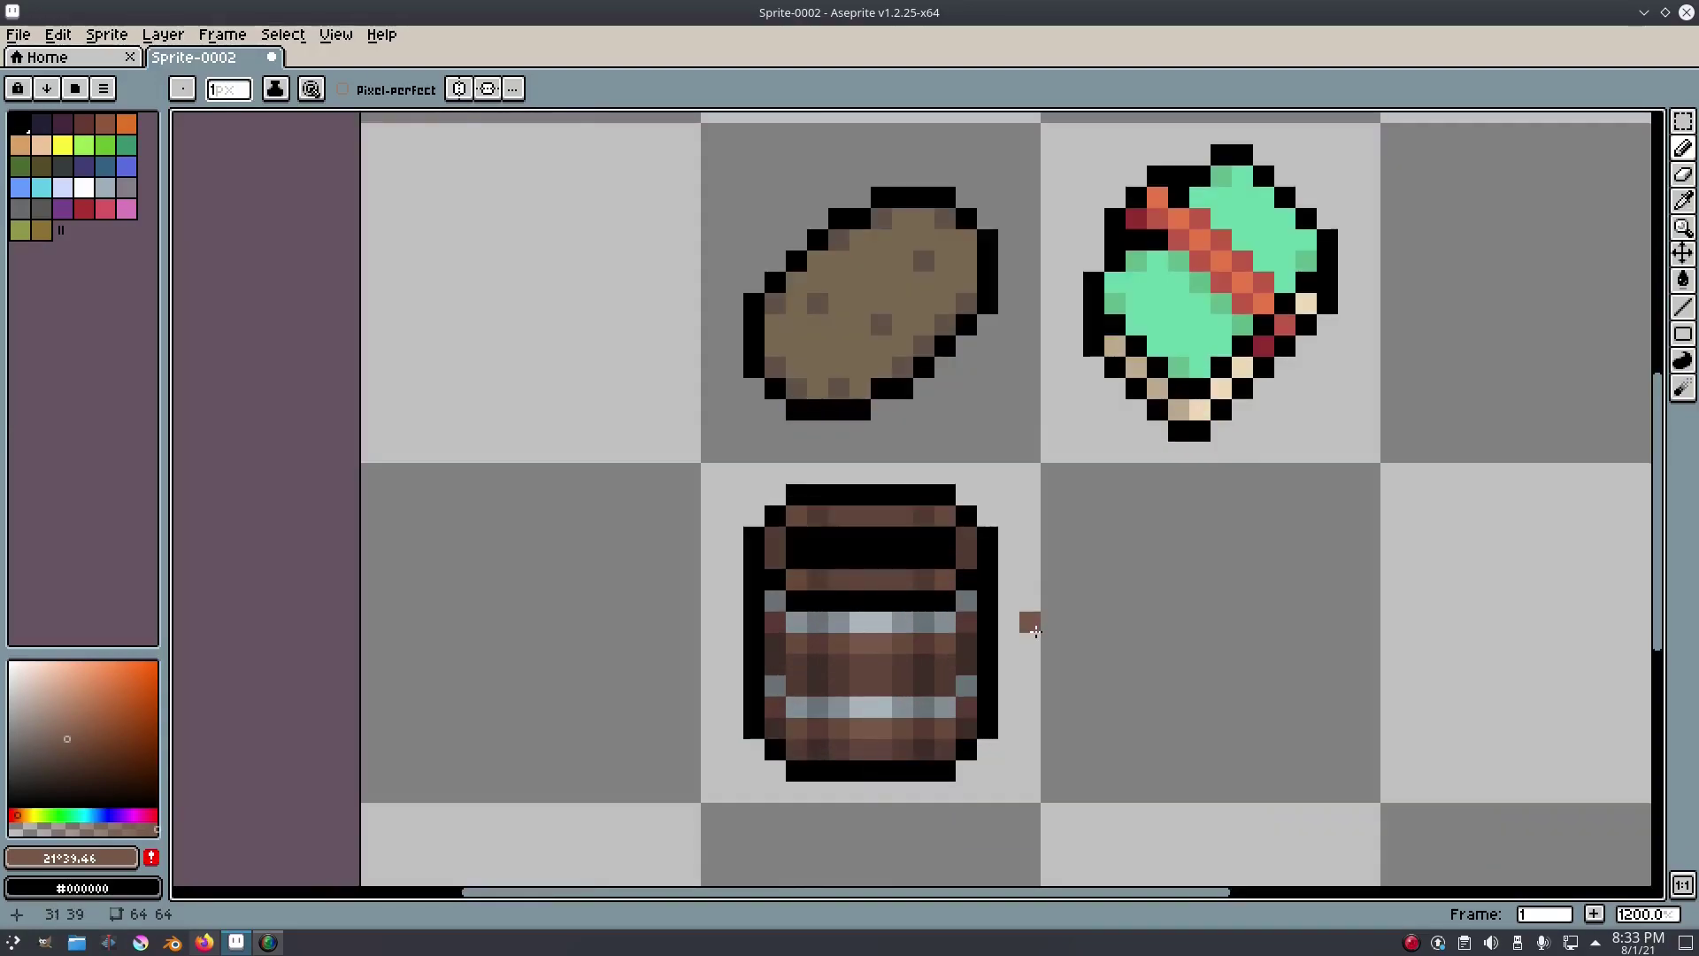
pyautogui.moveTo(1033, 630); pyautogui.dragTo(950, 653)
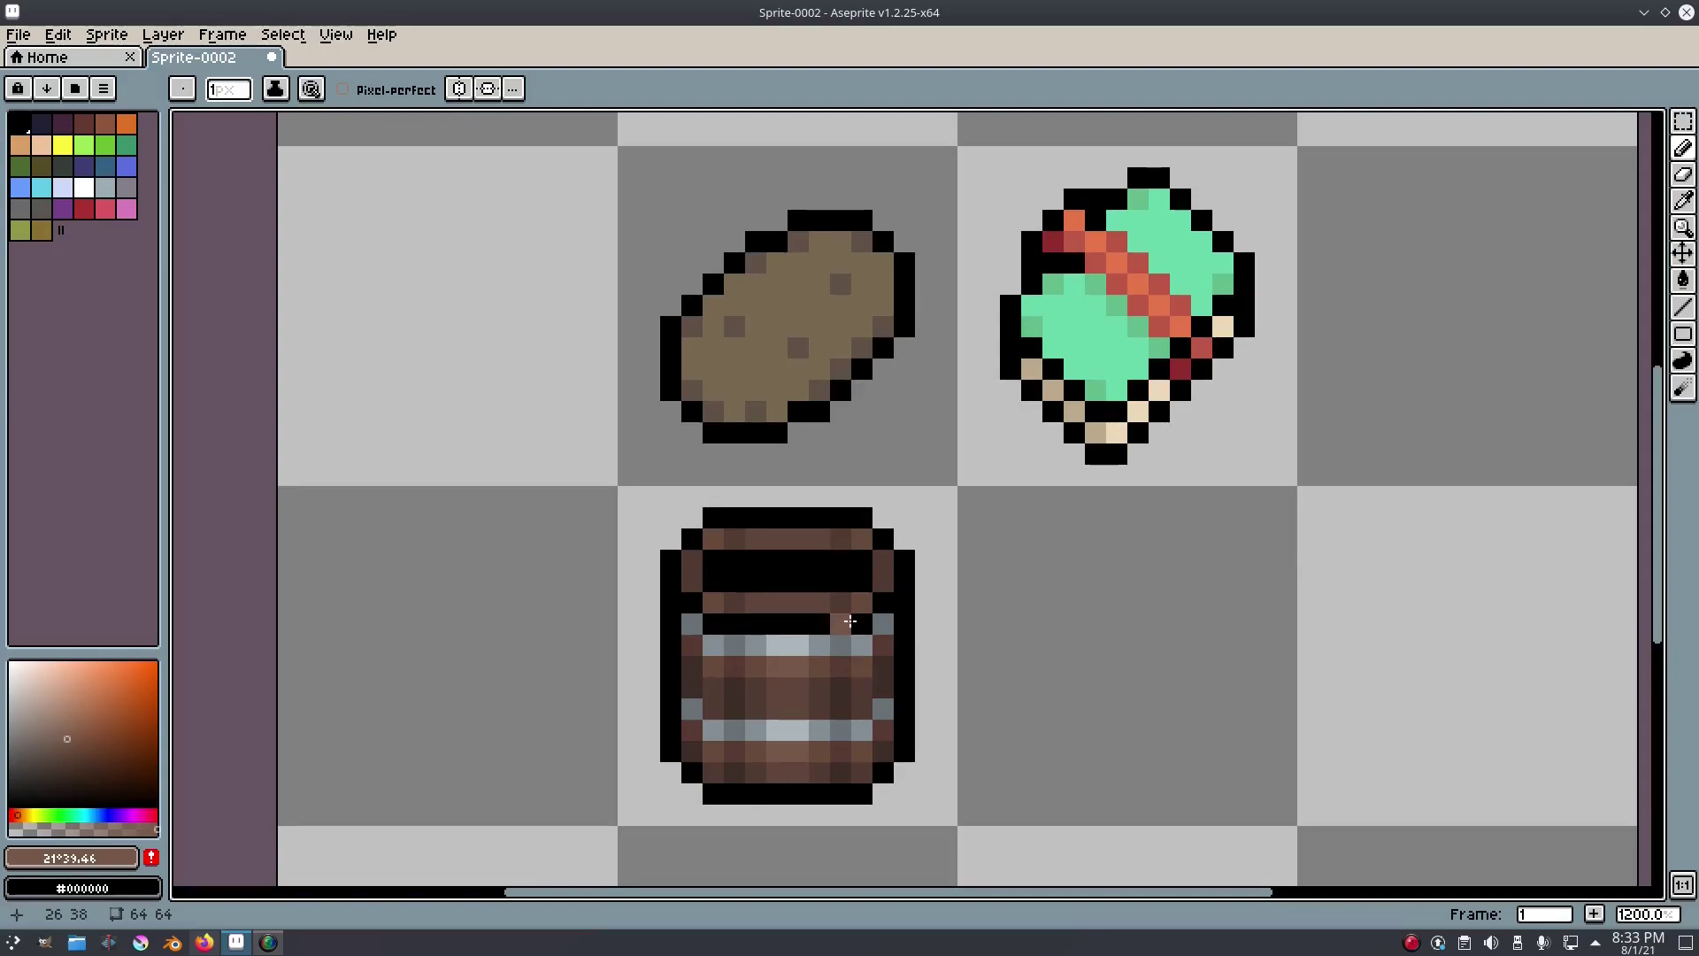
pyautogui.scroll(2, 801, 515)
# Add a new layer above Layer 1 and set its blend mode to Soft Light and opacity to 177.
pyautogui.press('Tab')
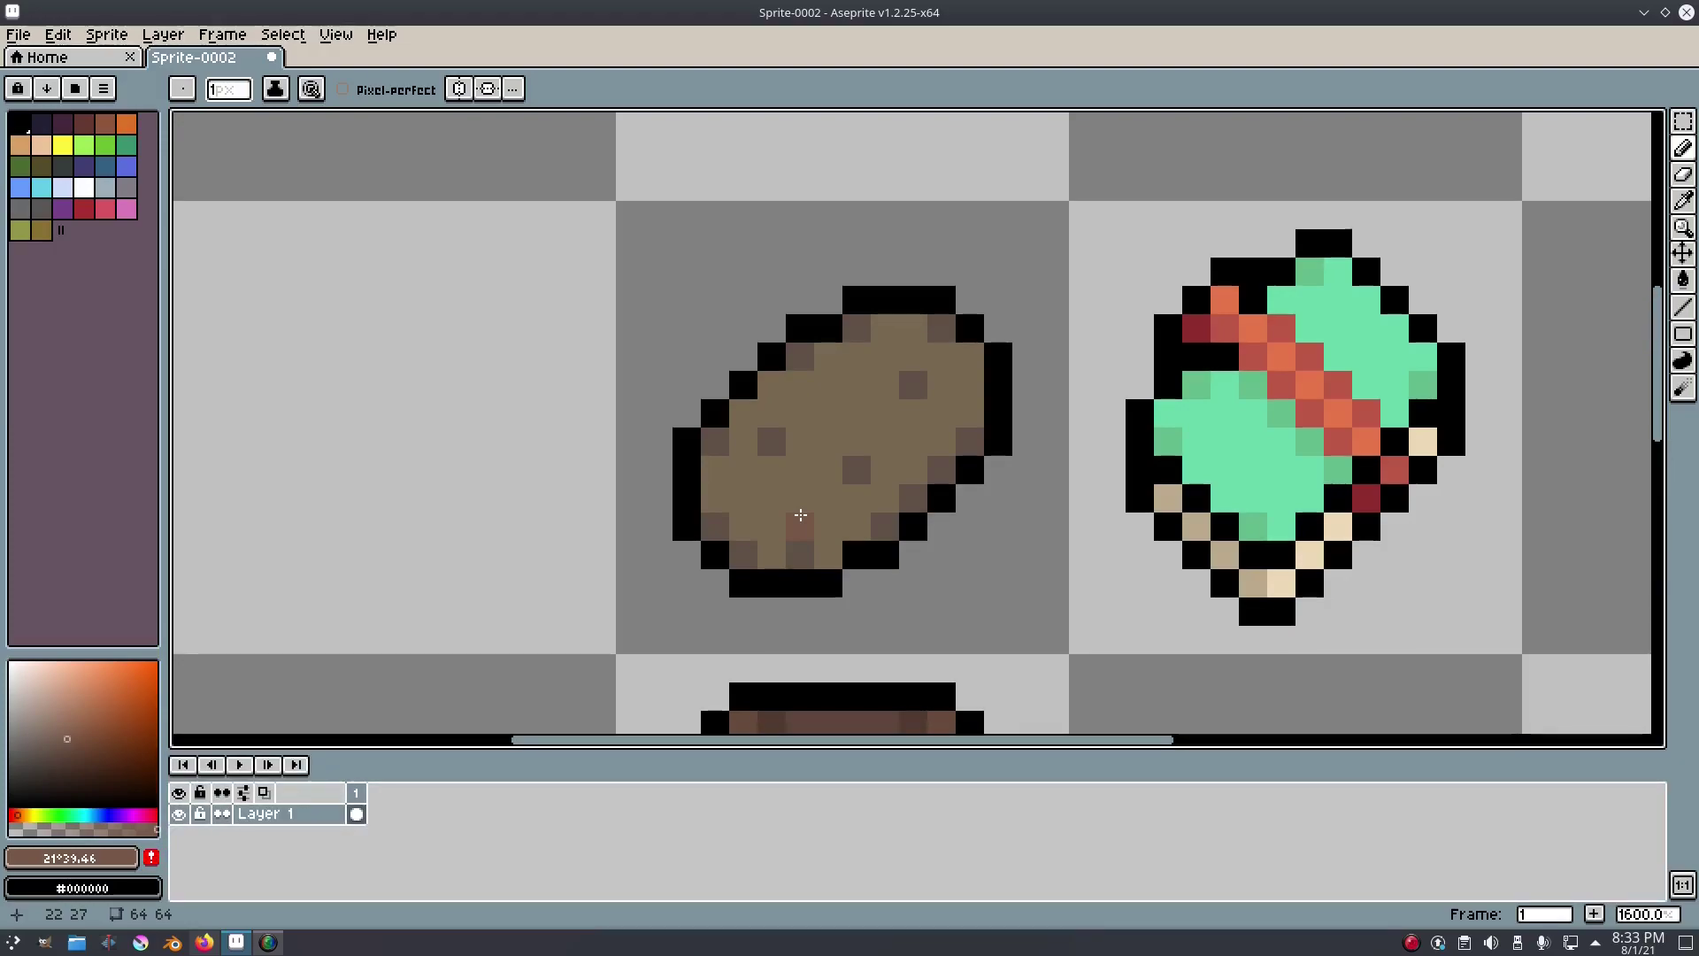
pyautogui.rightClick(280, 816)
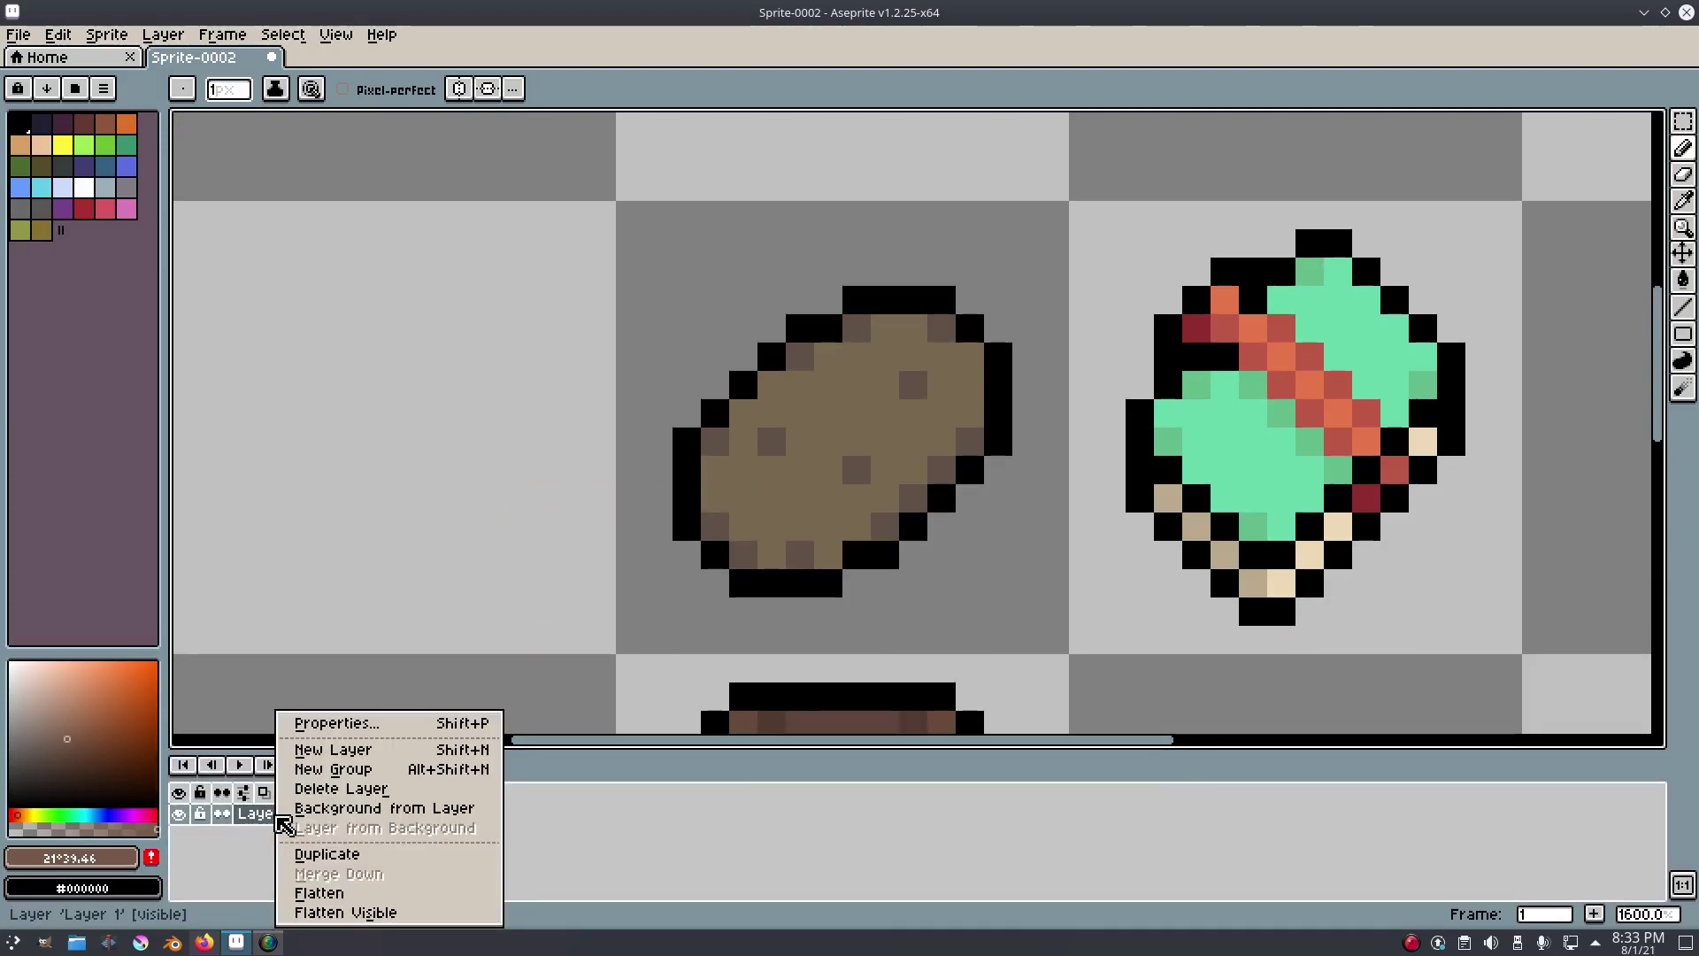
pyautogui.click(380, 750)
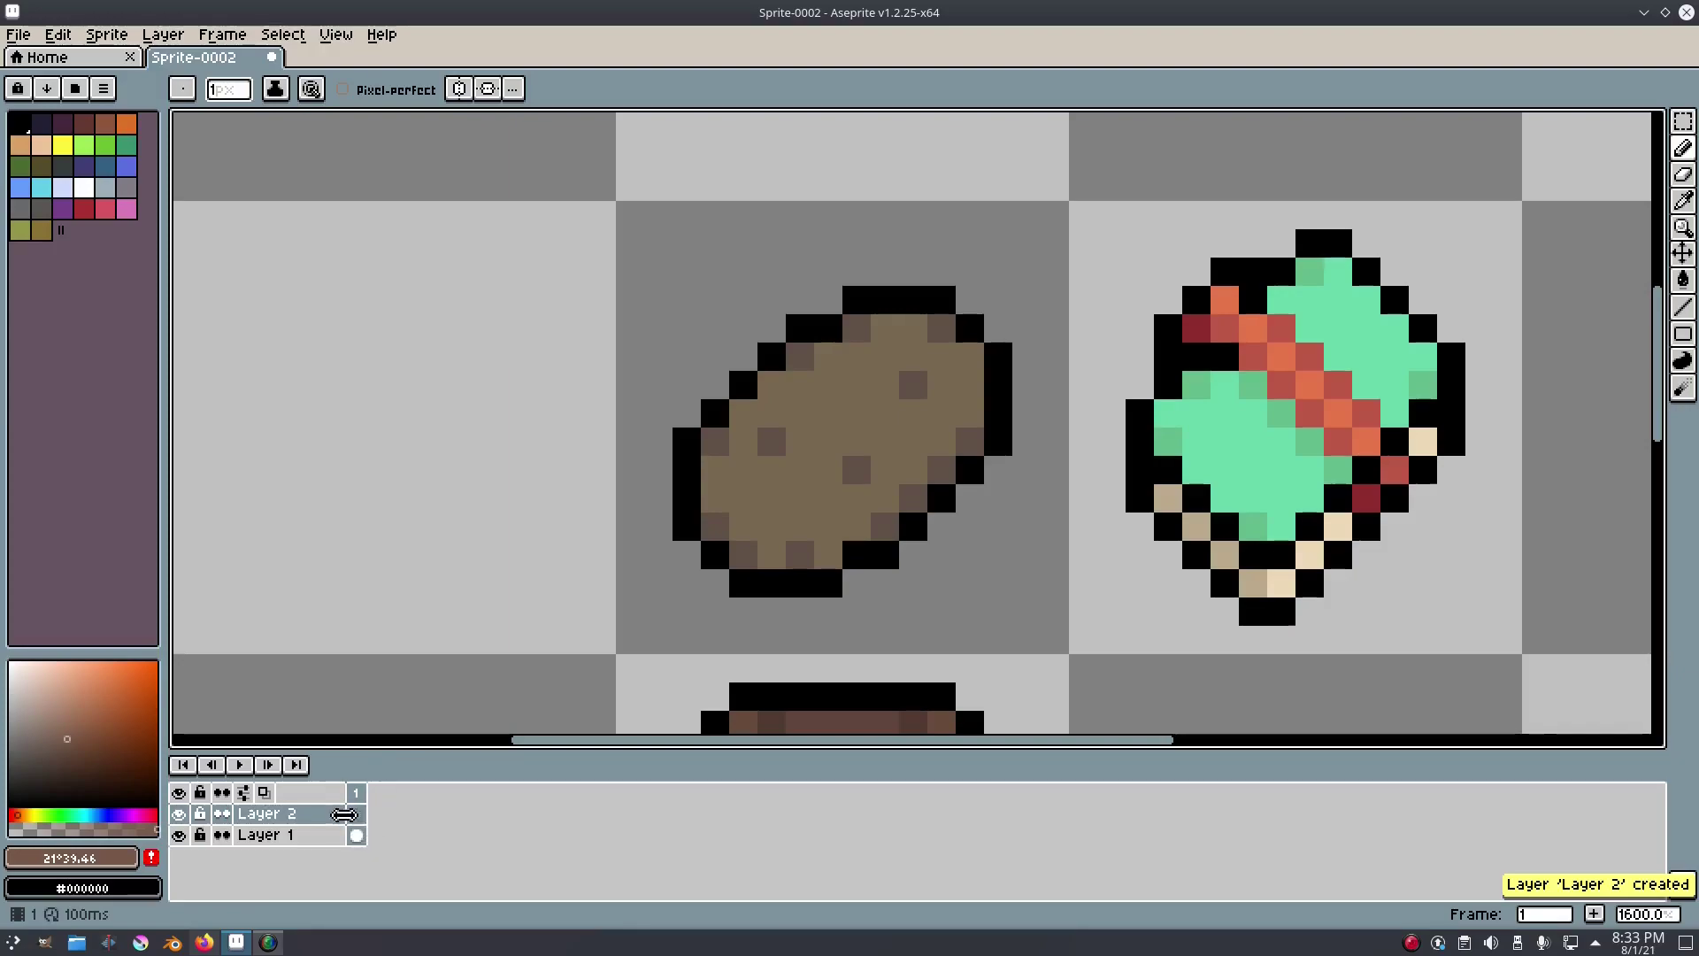
pyautogui.rightClick(343, 821)
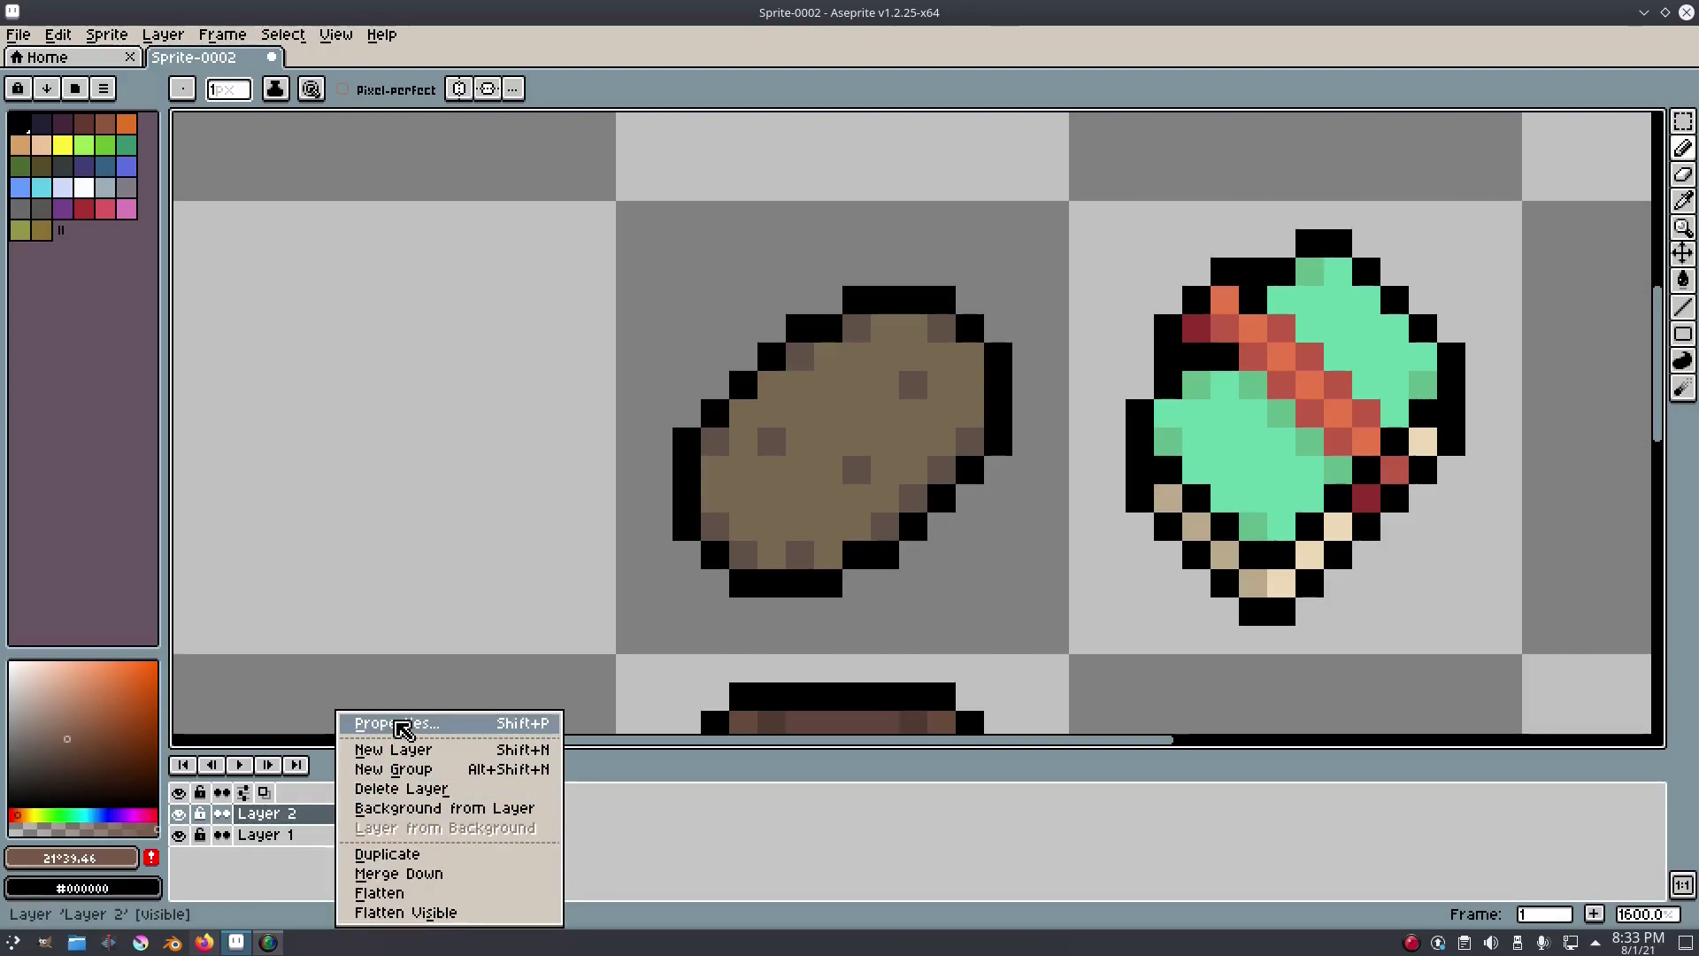
pyautogui.click(395, 723)
pyautogui.click(839, 496)
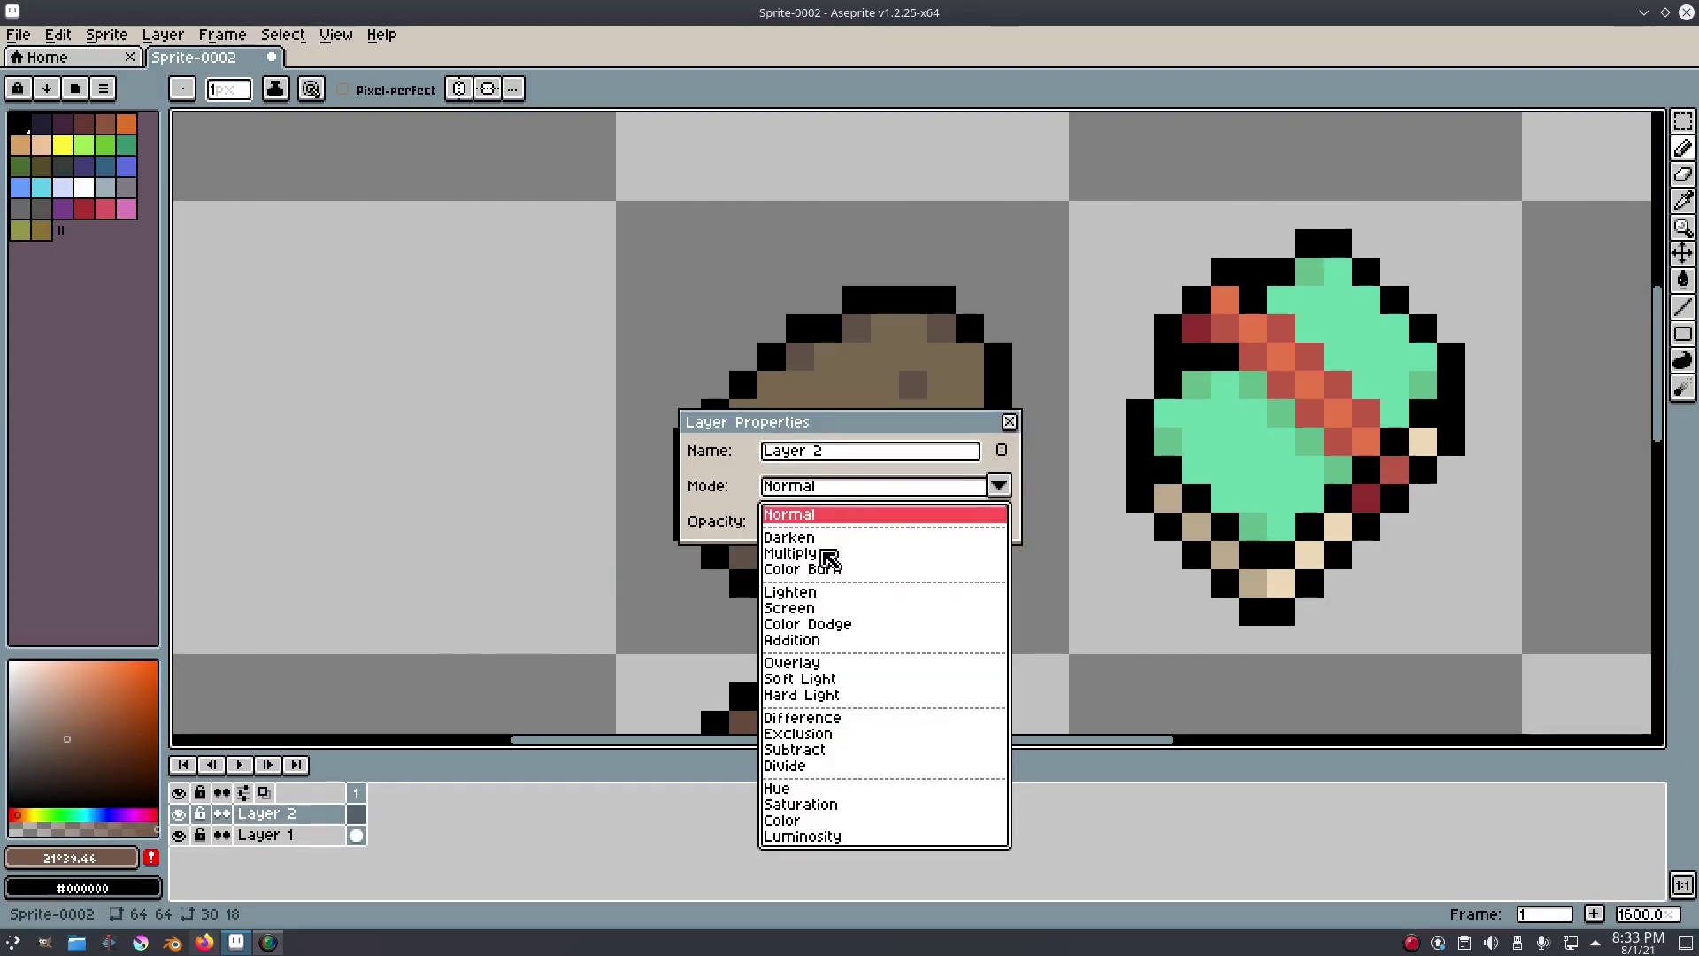
pyautogui.click(839, 680)
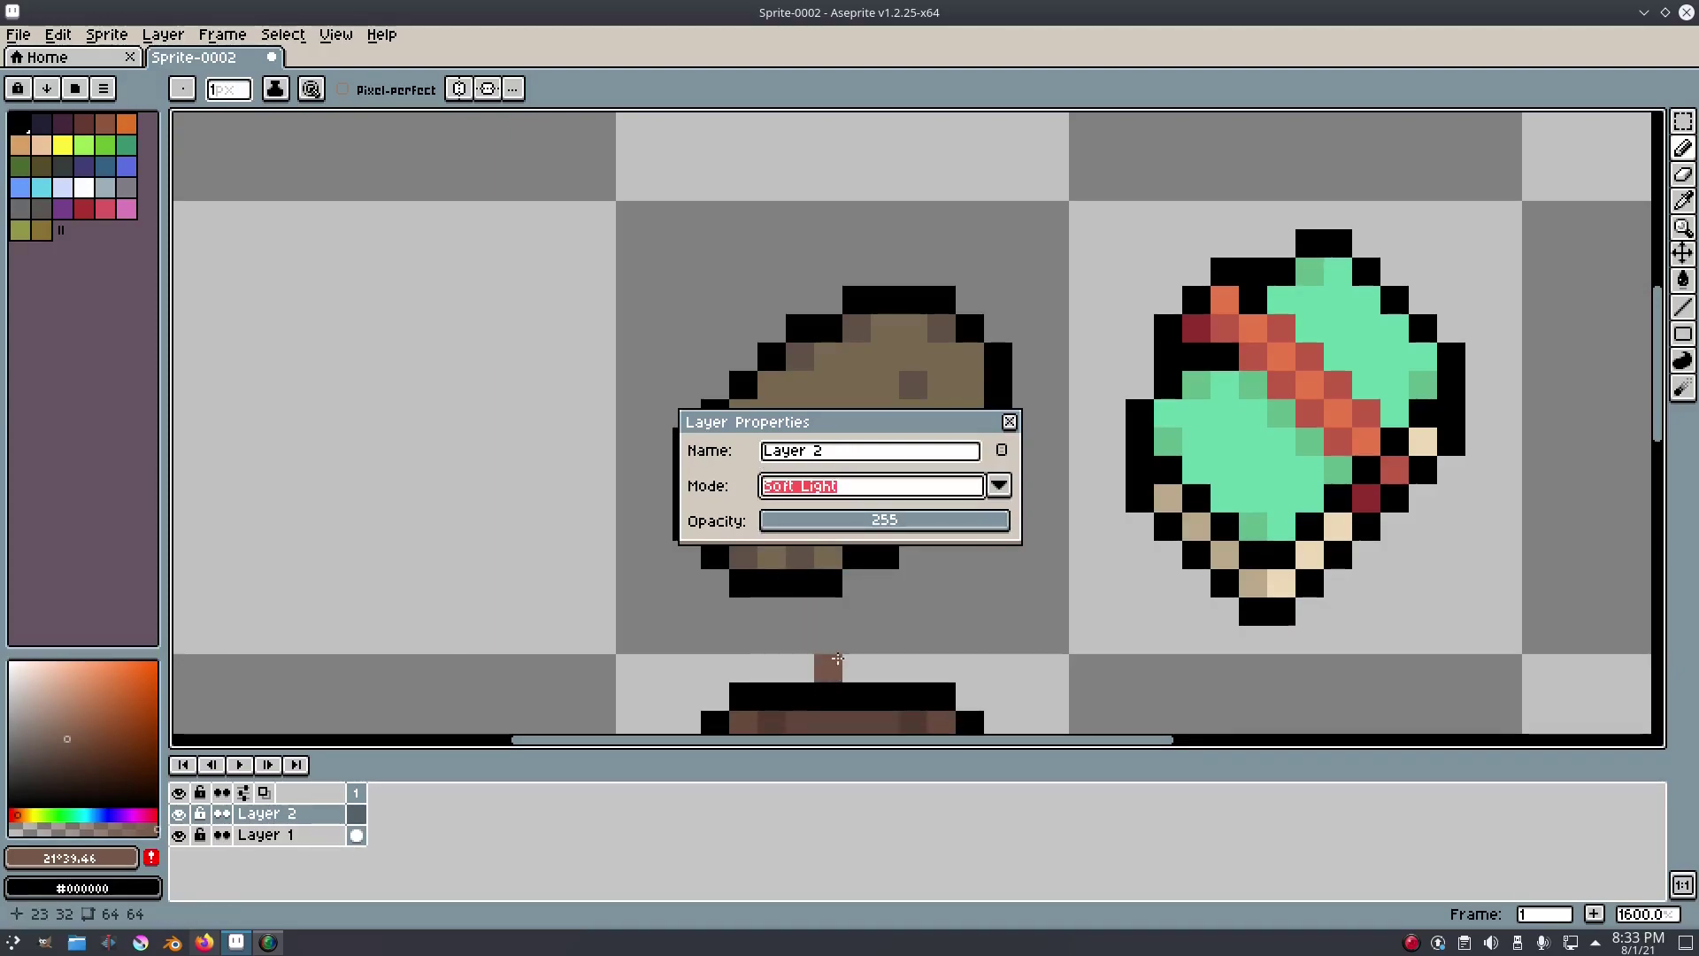
pyautogui.click(938, 529)
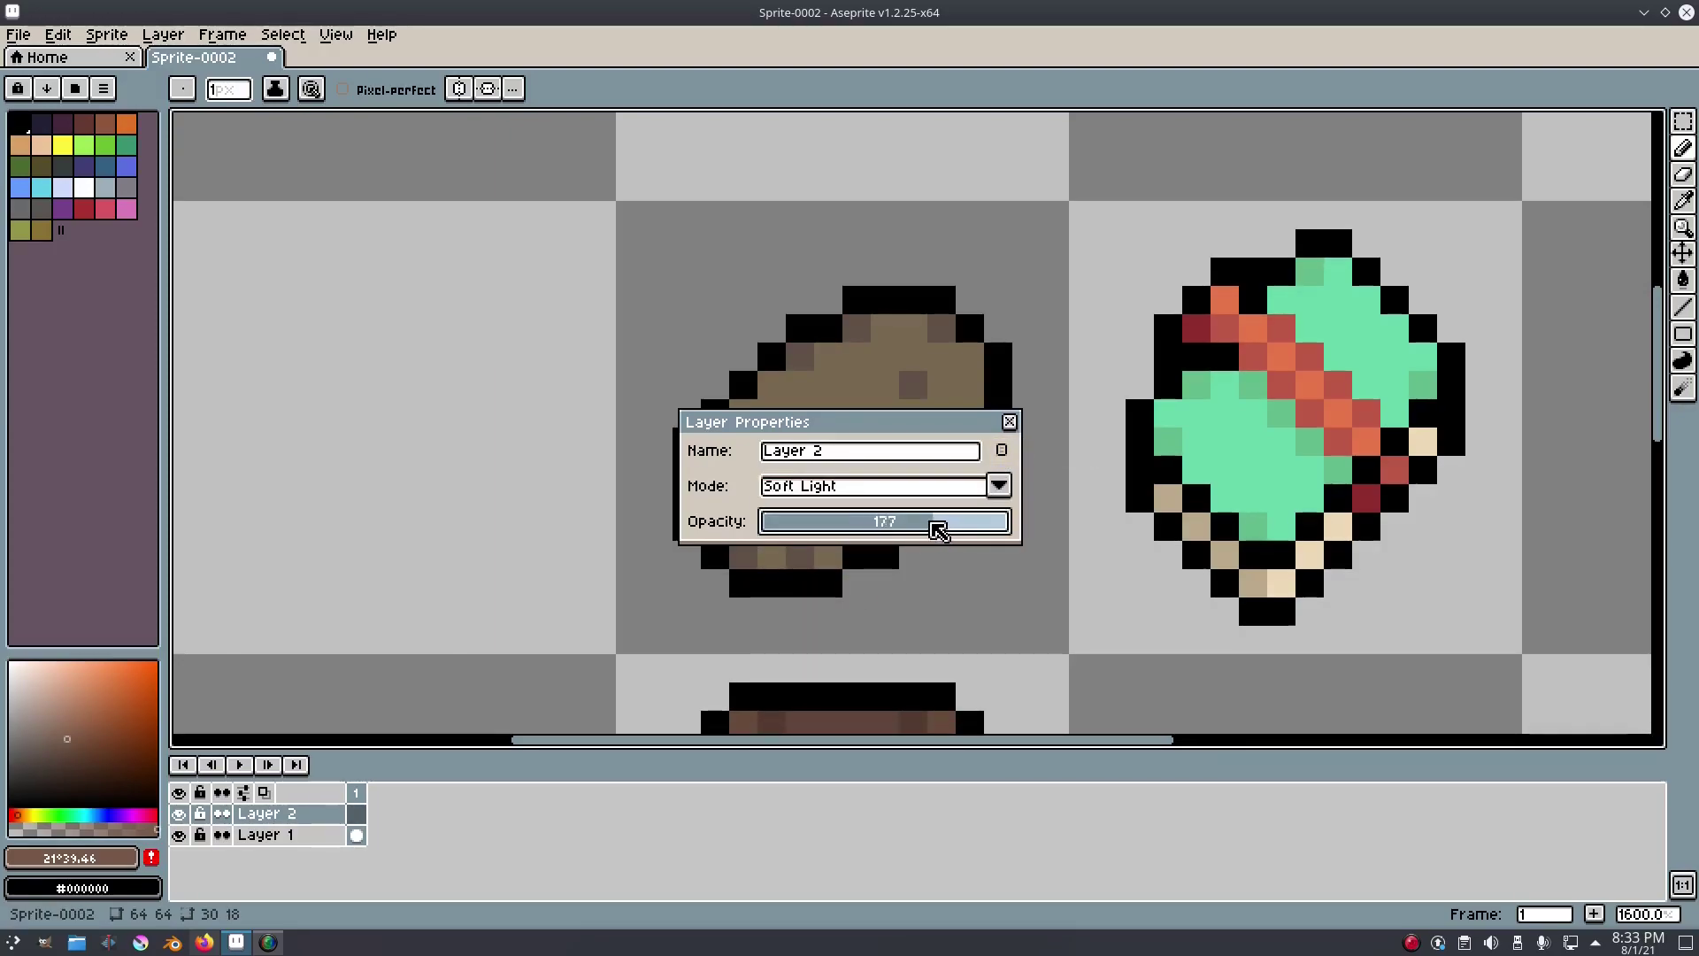
pyautogui.click(1009, 421)
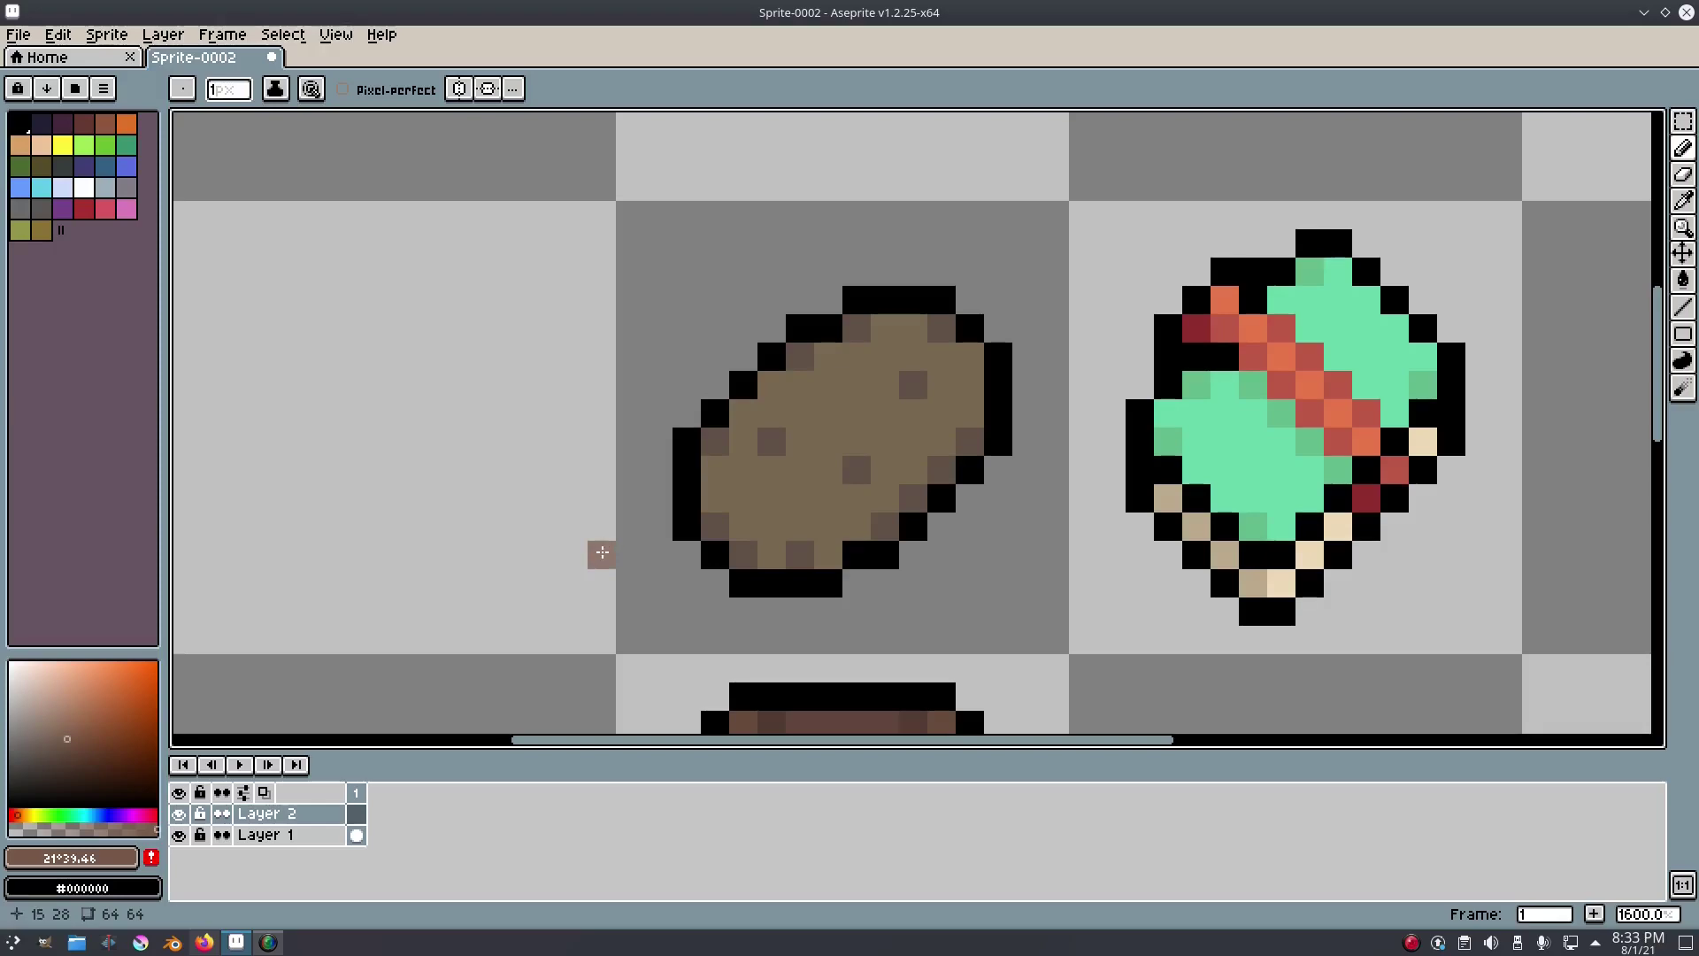
# Set a dark bluish grey of HSV 245, 27, 32 and shade the brown oval's lower and right edge.
pyautogui.click(37, 127)
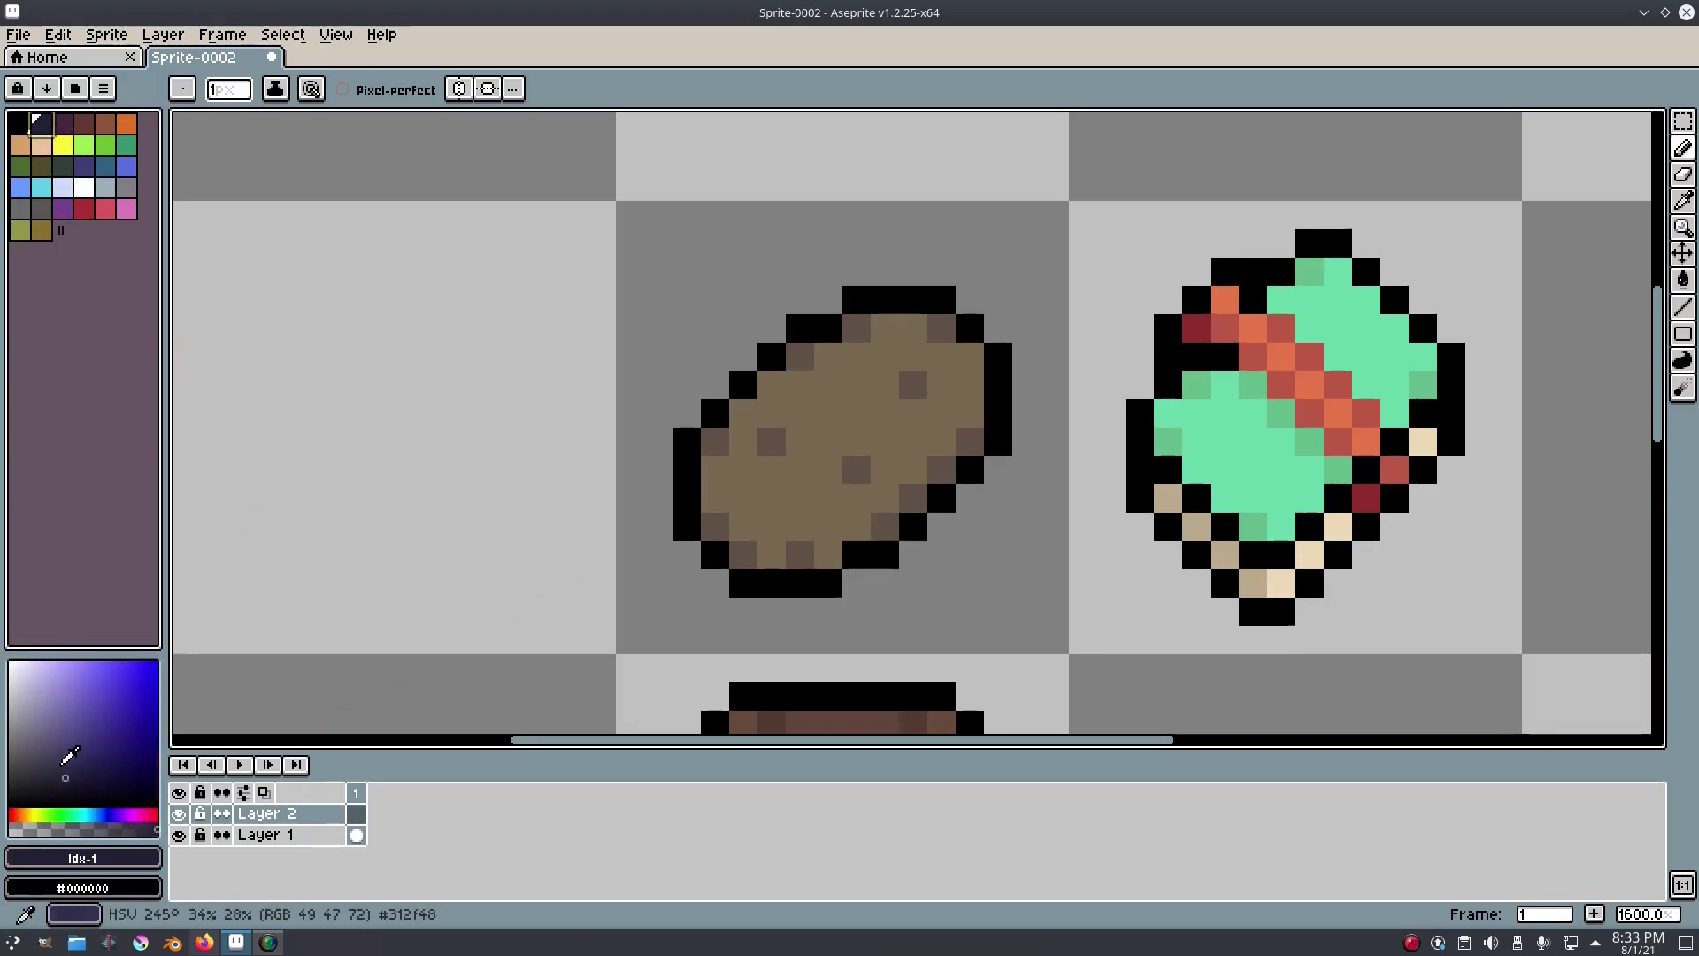
pyautogui.click(53, 765)
pyautogui.moveTo(971, 345)
pyautogui.mouseDown()
pyautogui.moveTo(882, 475)
pyautogui.moveTo(792, 533)
pyautogui.moveTo(708, 506)
pyautogui.mouseUp()
pyautogui.moveTo(792, 554)
pyautogui.mouseDown()
pyautogui.moveTo(906, 508)
pyautogui.moveTo(976, 439)
pyautogui.mouseUp()
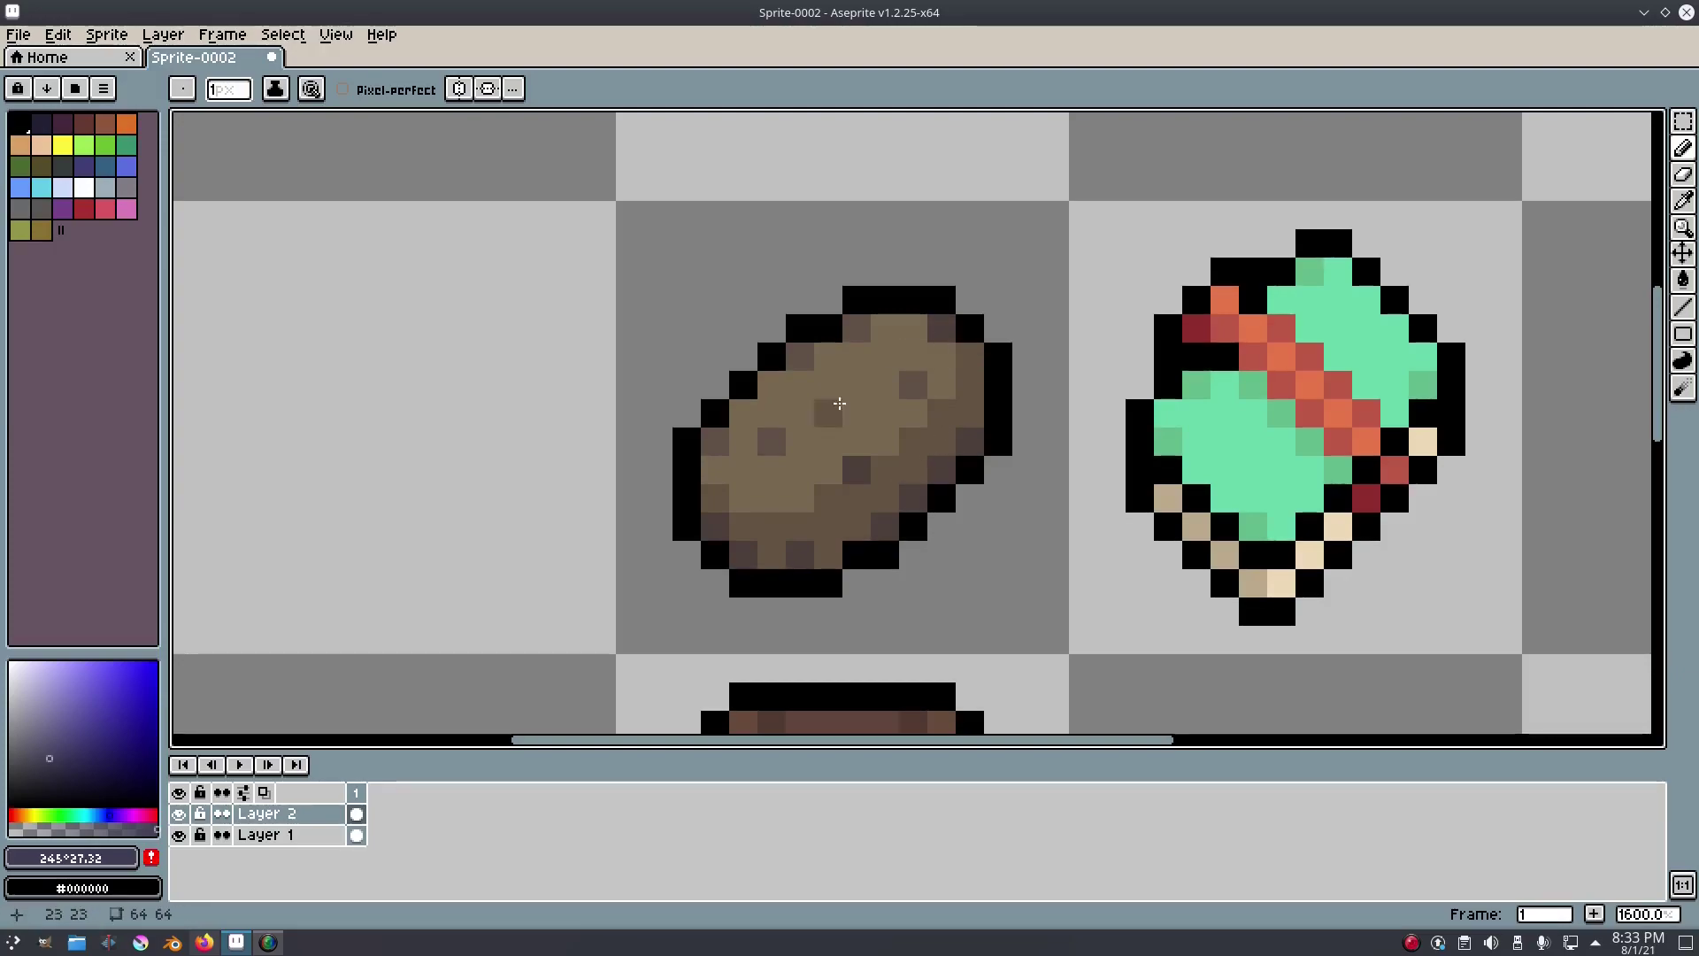
pyautogui.scroll(-6, 865, 443)
pyautogui.scroll(8, 672, 517)
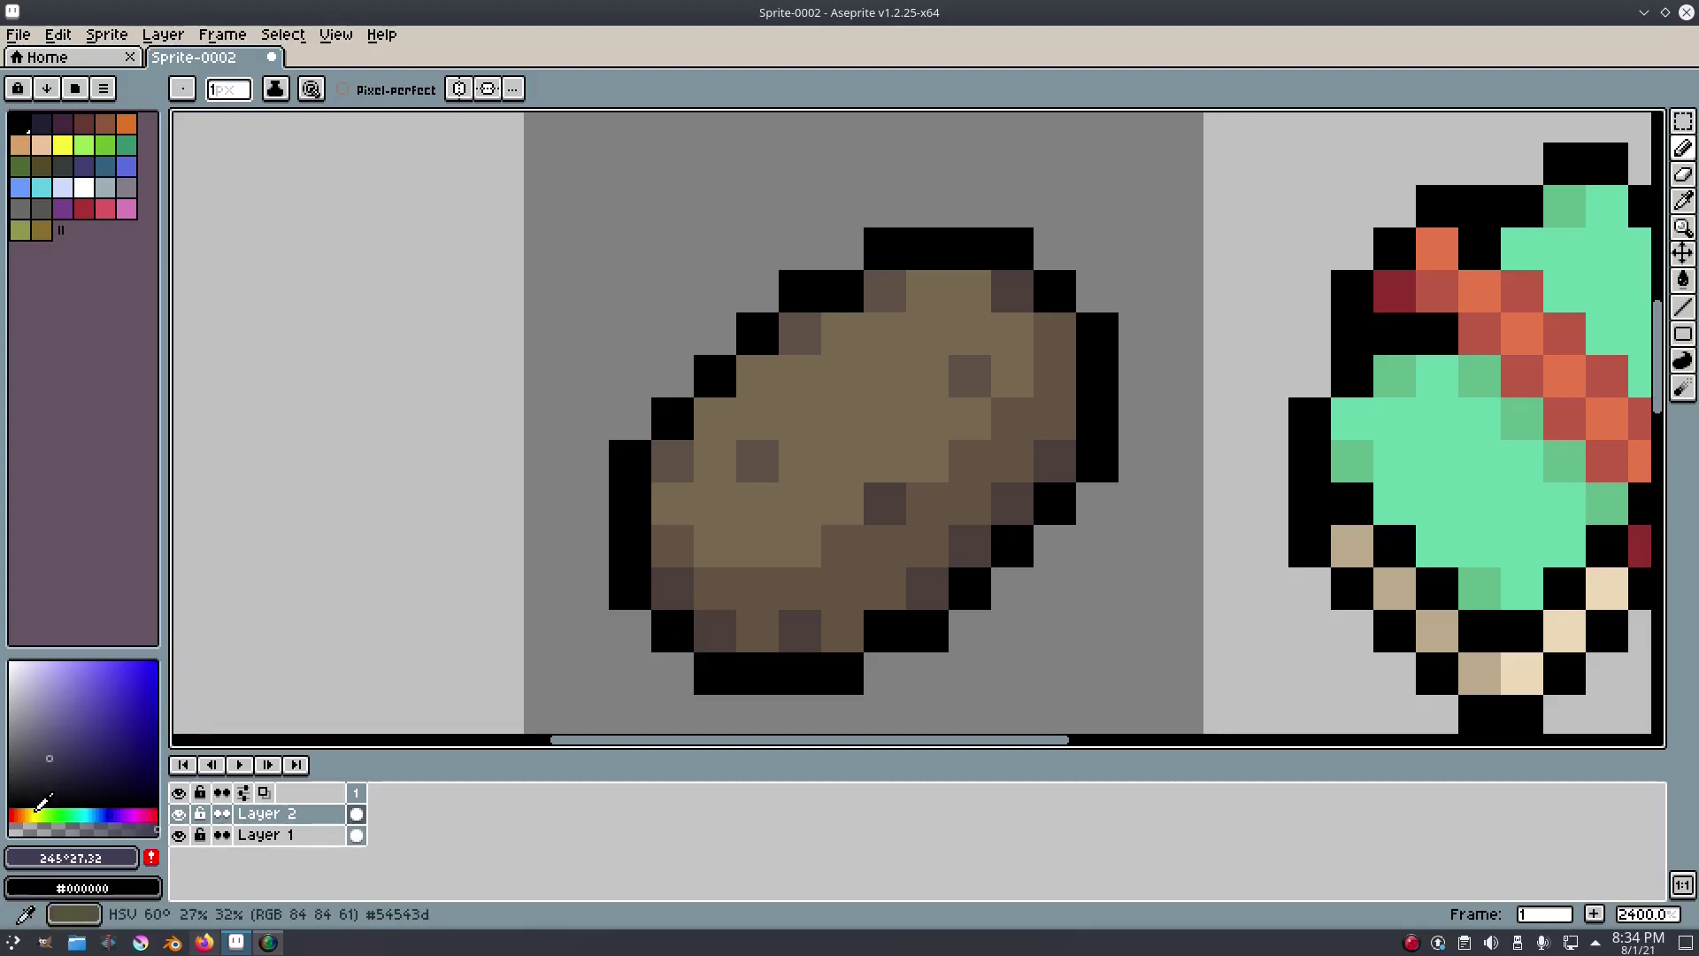
# Set a pale yellow of HSV 56, 18, 92 and paint a diagonal highlight across the oval's upper-left area.
pyautogui.click(31, 814)
pyautogui.click(35, 672)
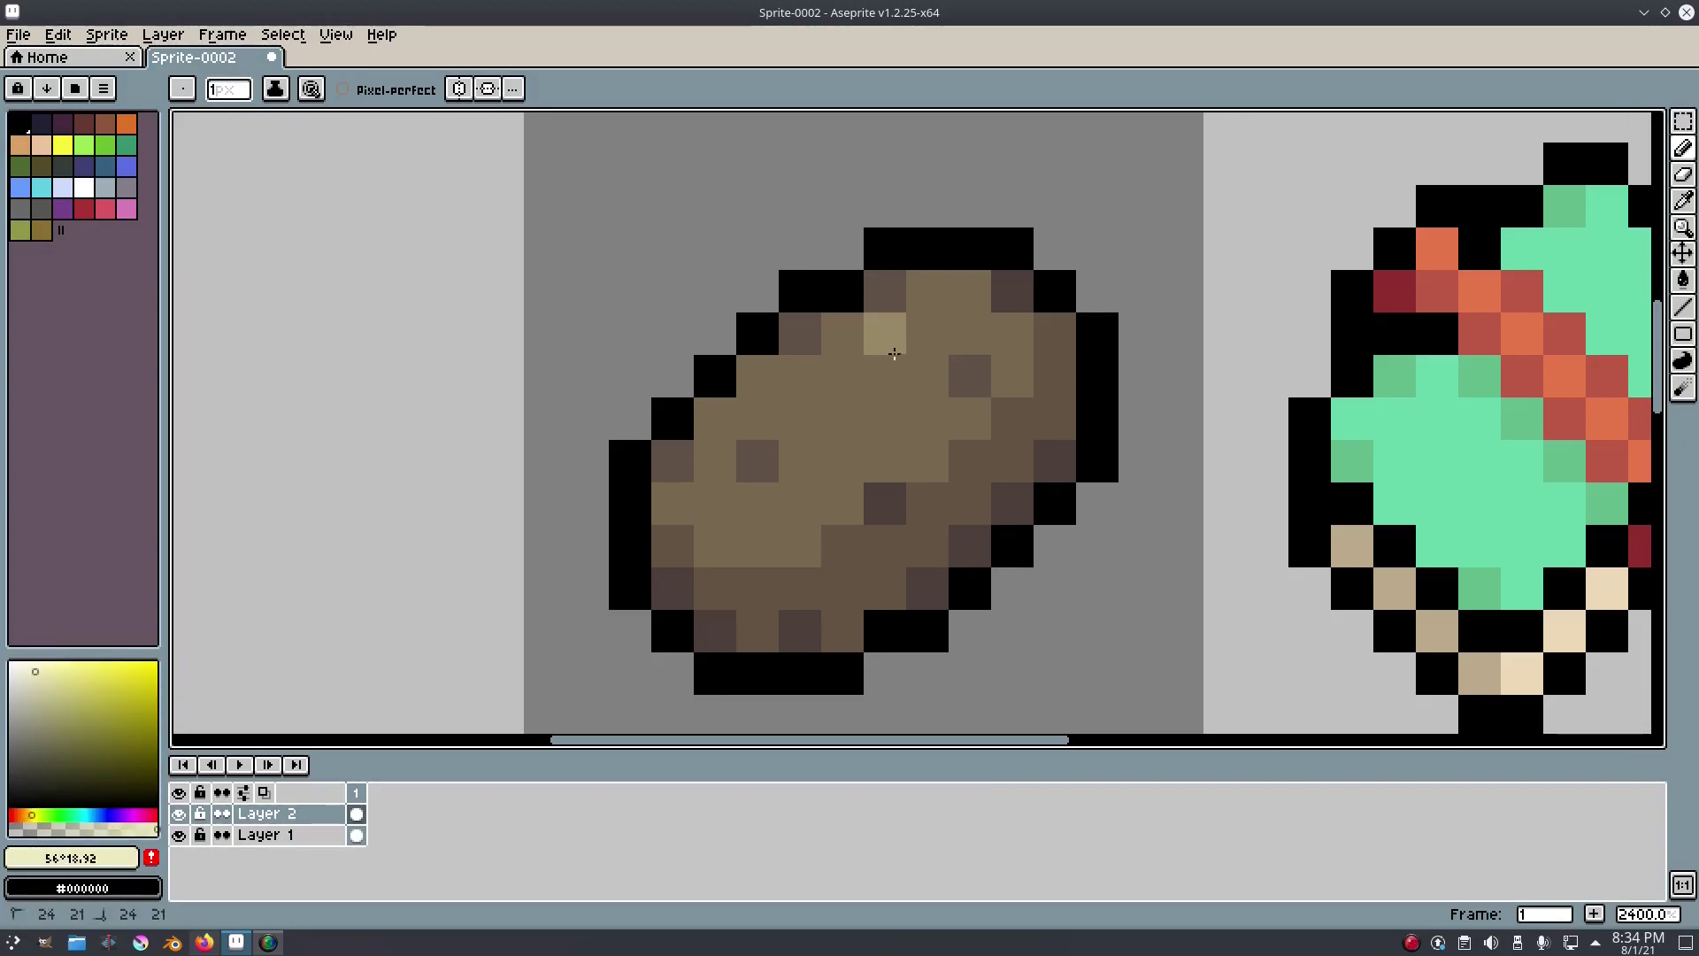
pyautogui.moveTo(900, 353); pyautogui.dragTo(891, 398)
pyautogui.moveTo(723, 475); pyautogui.dragTo(773, 482)
pyautogui.scroll(-5, 1013, 399)
pyautogui.scroll(2, 995, 384)
pyautogui.click(995, 384)
pyautogui.scroll(-5, 1114, 379)
pyautogui.scroll(7, 1137, 381)
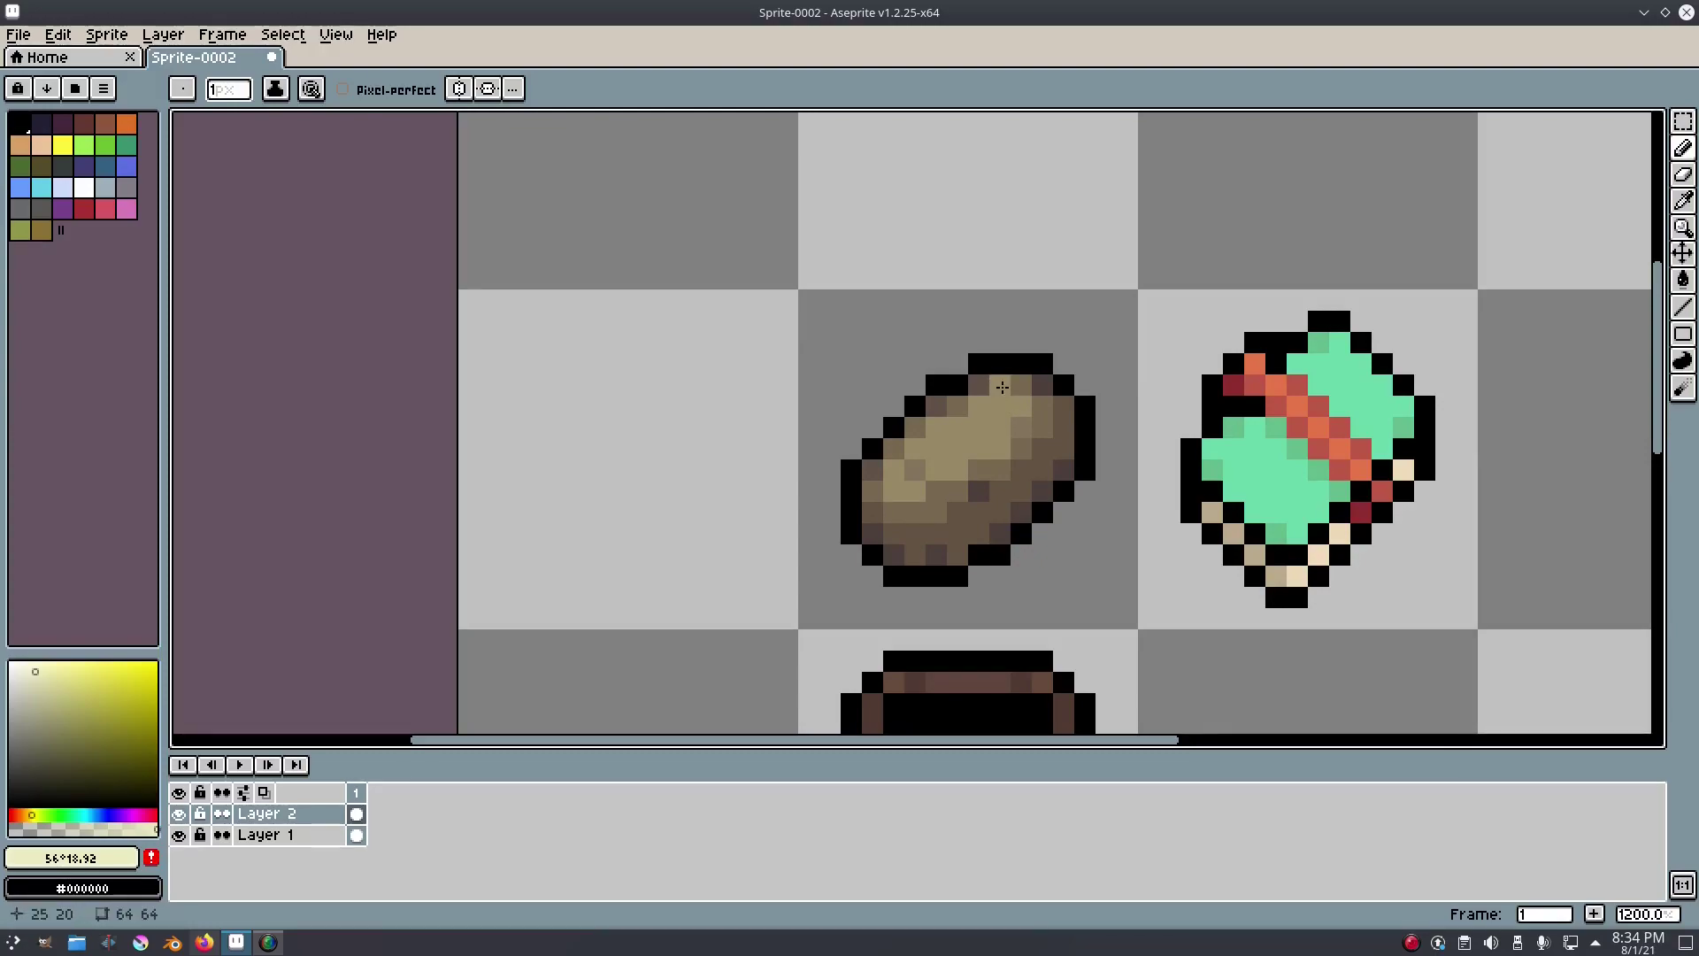
pyautogui.scroll(-4, 1002, 387)
pyautogui.scroll(5, 1163, 421)
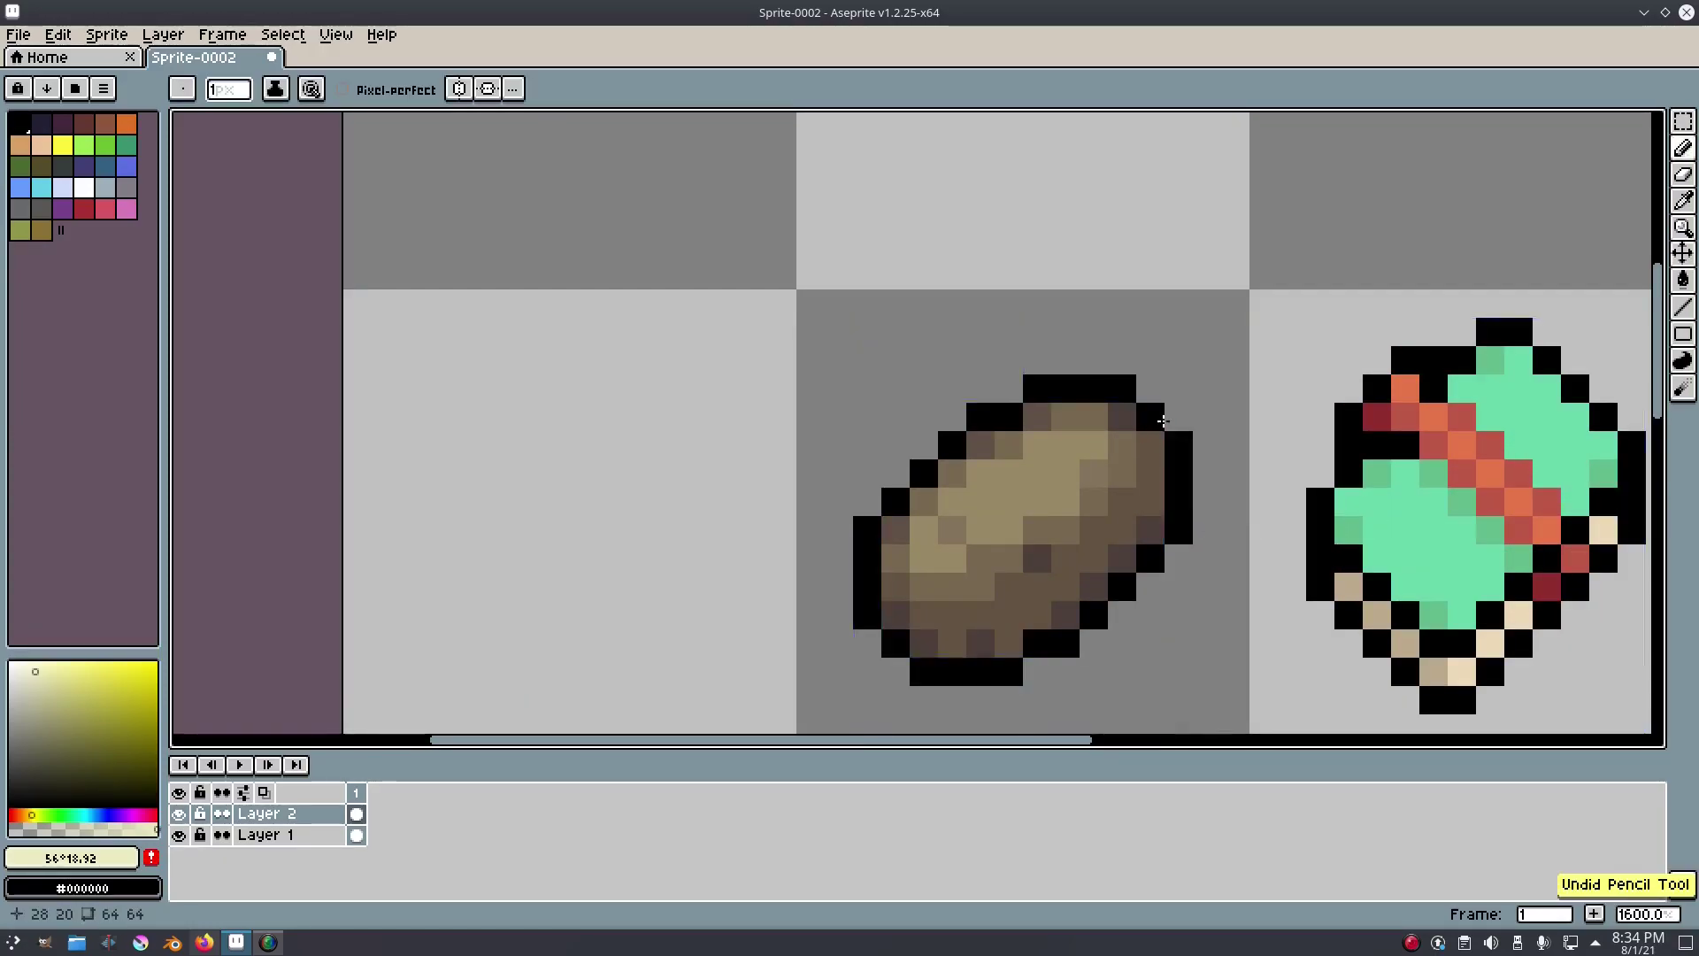
pyautogui.scroll(-4, 1163, 421)
pyautogui.scroll(5, 1045, 478)
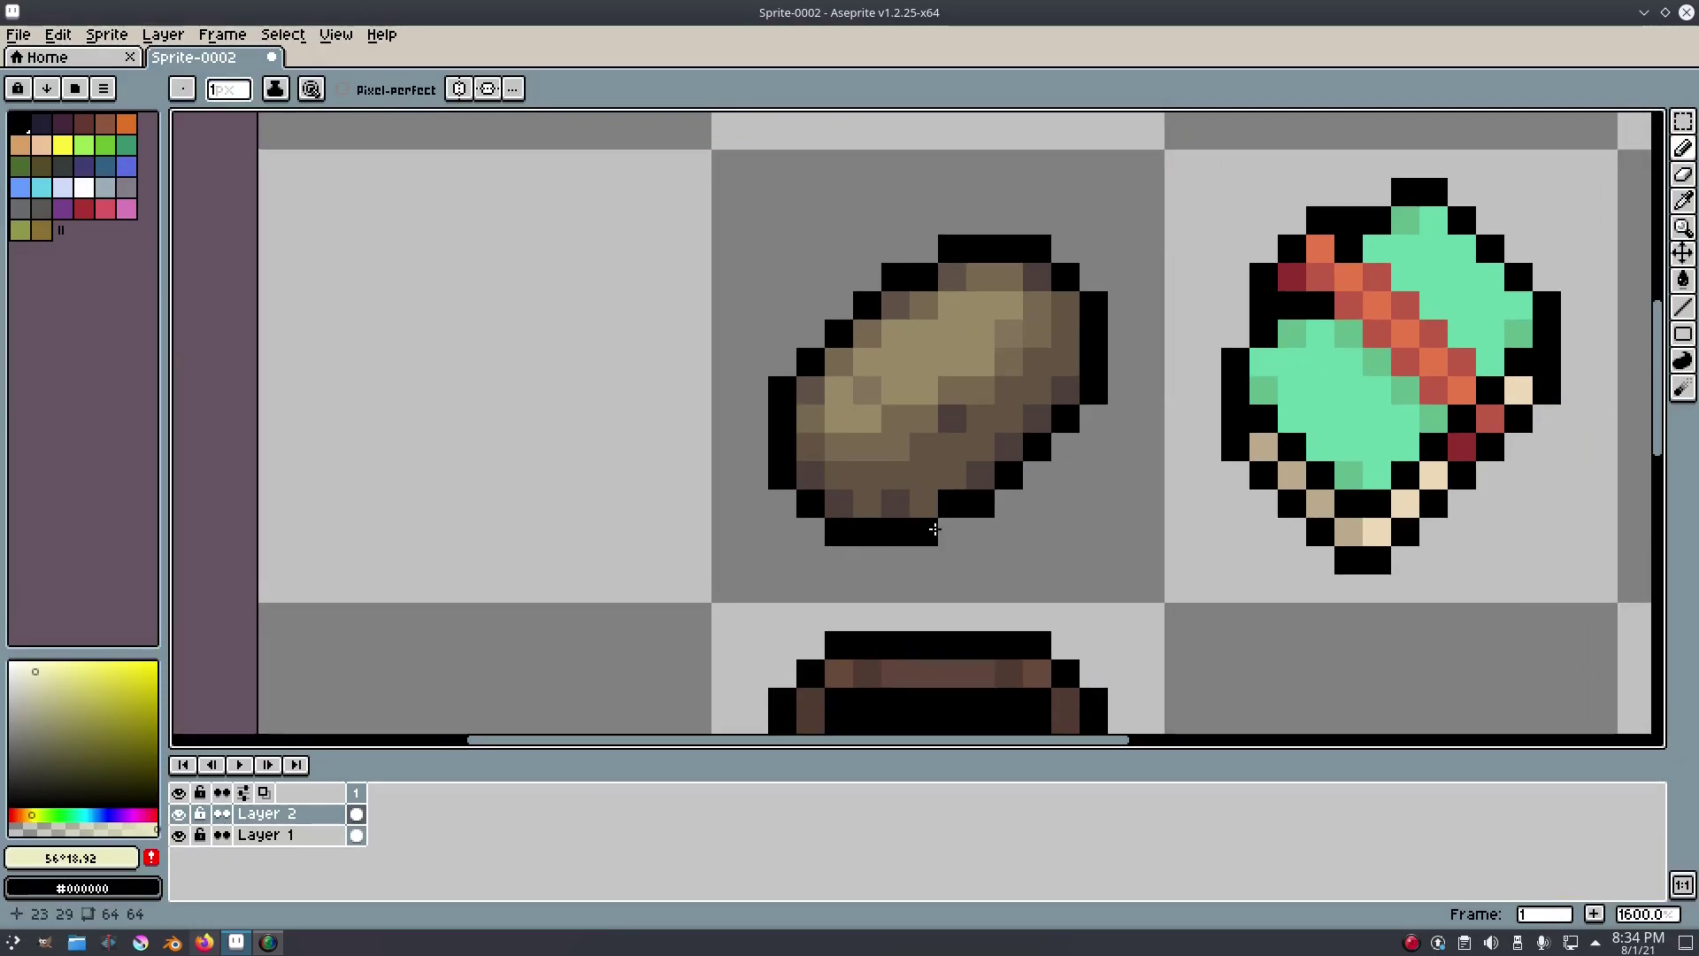
# Add another layer above Layer 2 and set its blend mode to Soft Light and opacity to 164.
pyautogui.rightClick(322, 814)
pyautogui.click(362, 745)
pyautogui.rightClick(320, 820)
pyautogui.click(354, 721)
pyautogui.click(899, 488)
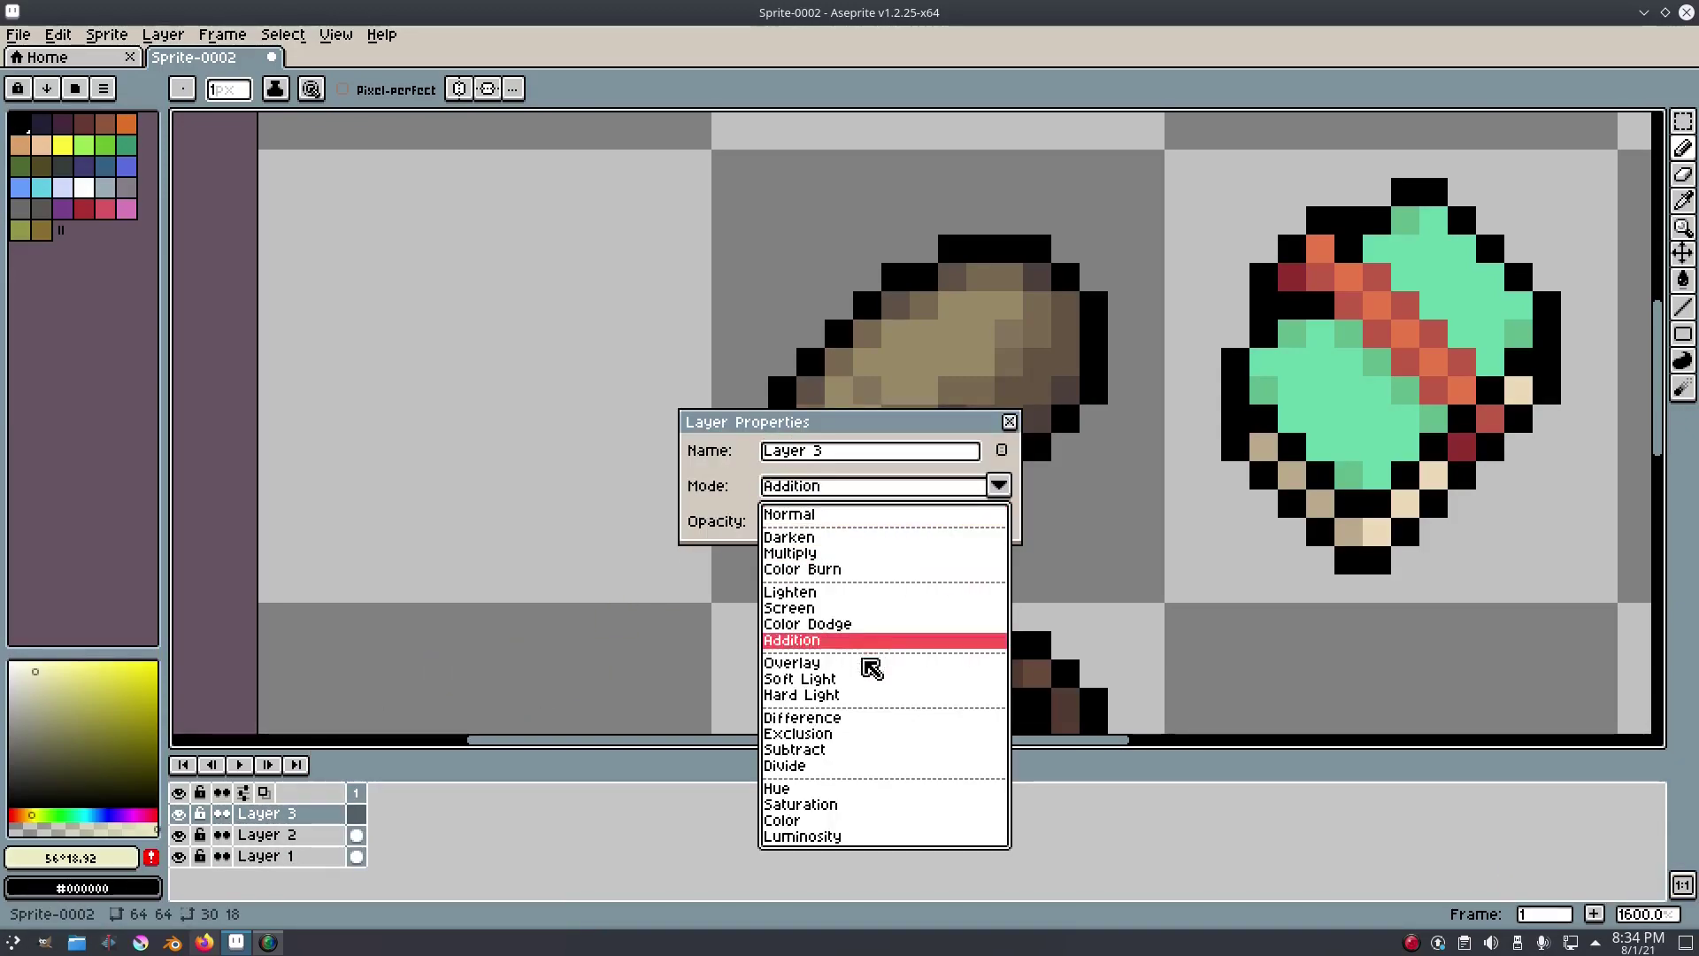
pyautogui.click(872, 680)
pyautogui.click(919, 521)
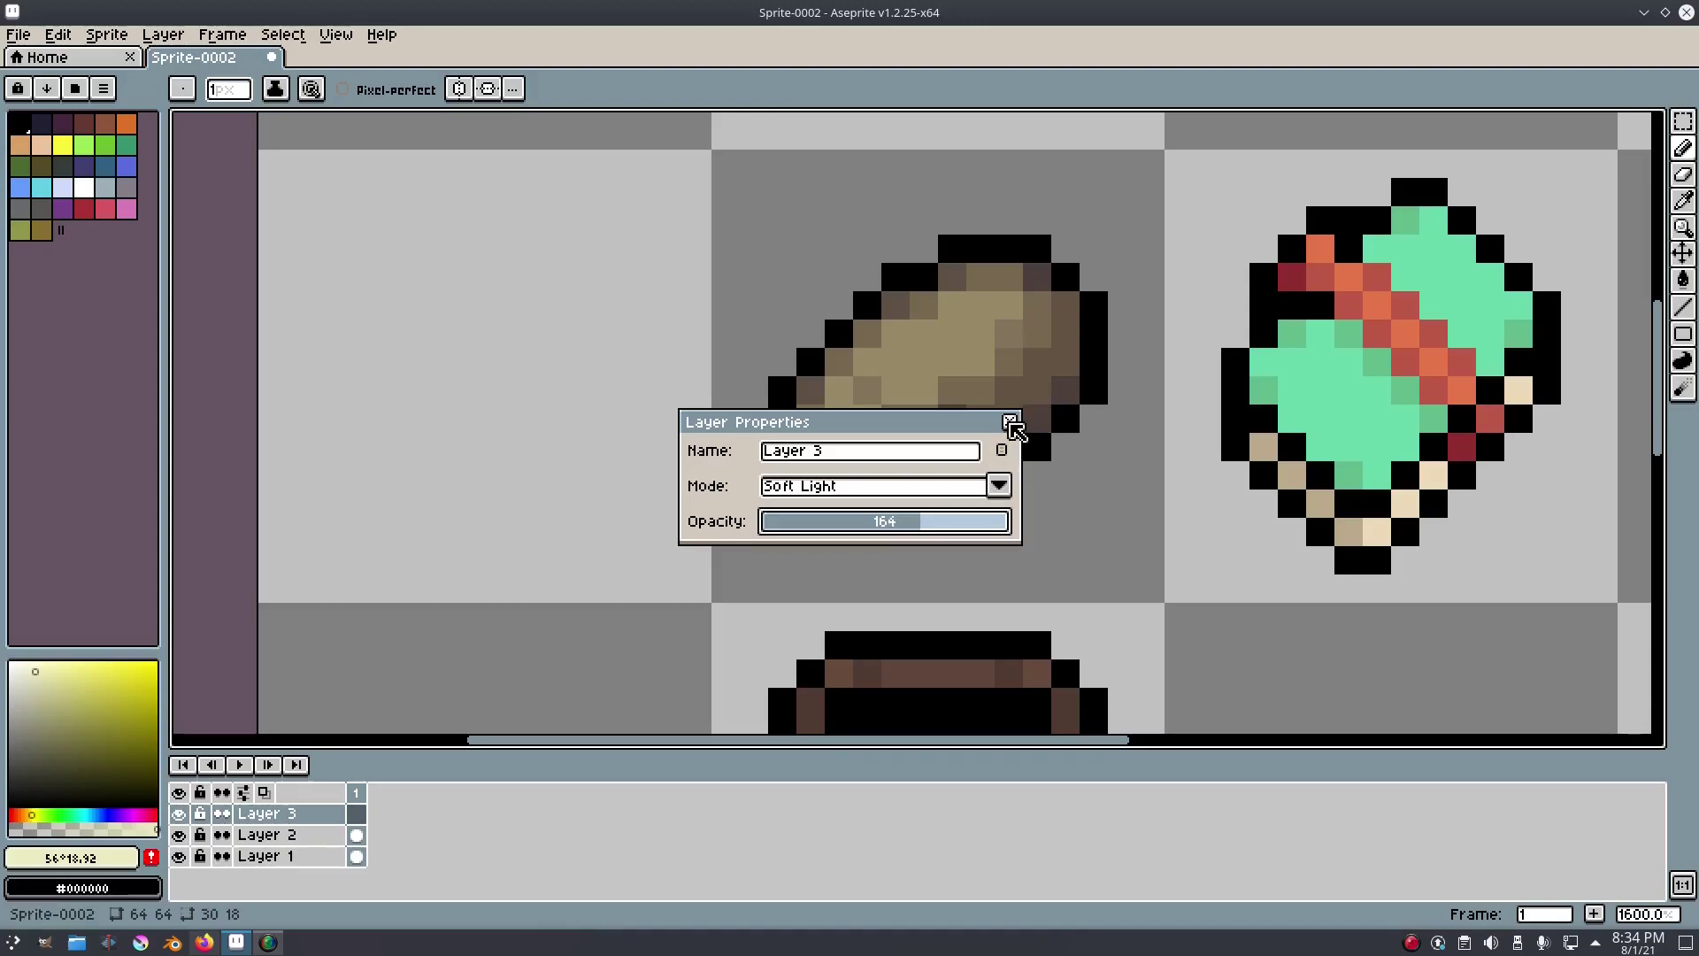
pyautogui.click(1010, 423)
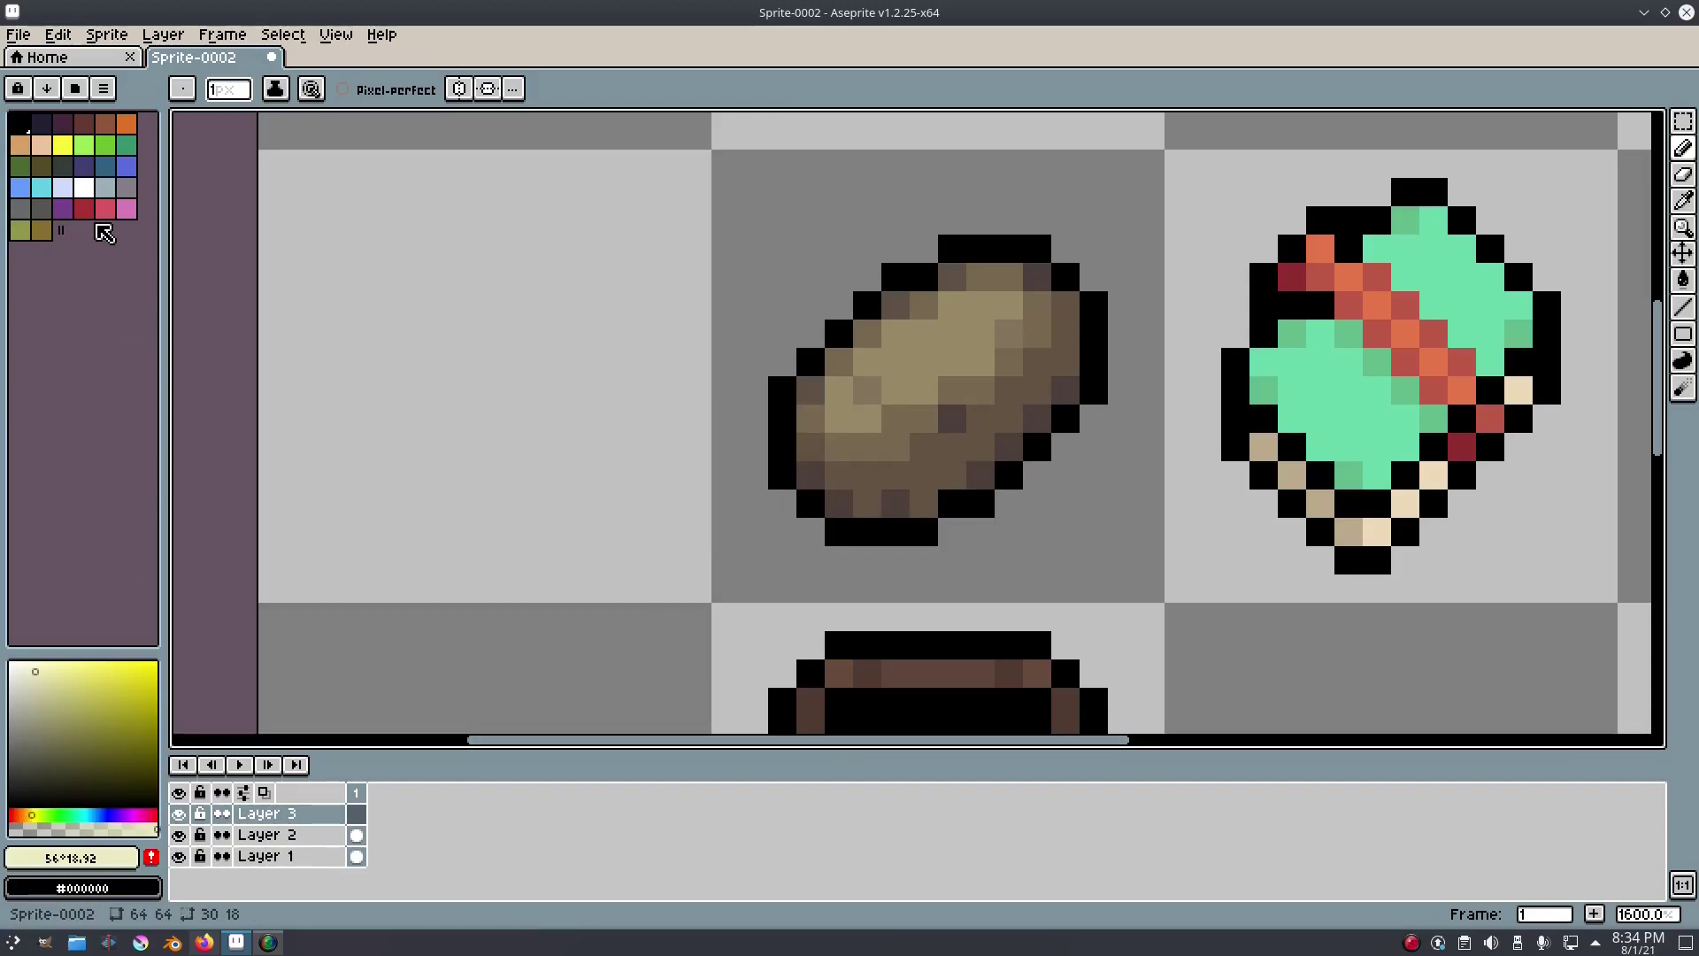
# Set a darker bluish grey of HSV 245, 24, 30 and deepen the shadow along the oval's outer lower and right edge.
pyautogui.click(40, 124)
pyautogui.click(44, 761)
pyautogui.moveTo(1046, 372)
pyautogui.mouseDown()
pyautogui.moveTo(1075, 337)
pyautogui.moveTo(1042, 409)
pyautogui.moveTo(903, 514)
pyautogui.mouseUp()
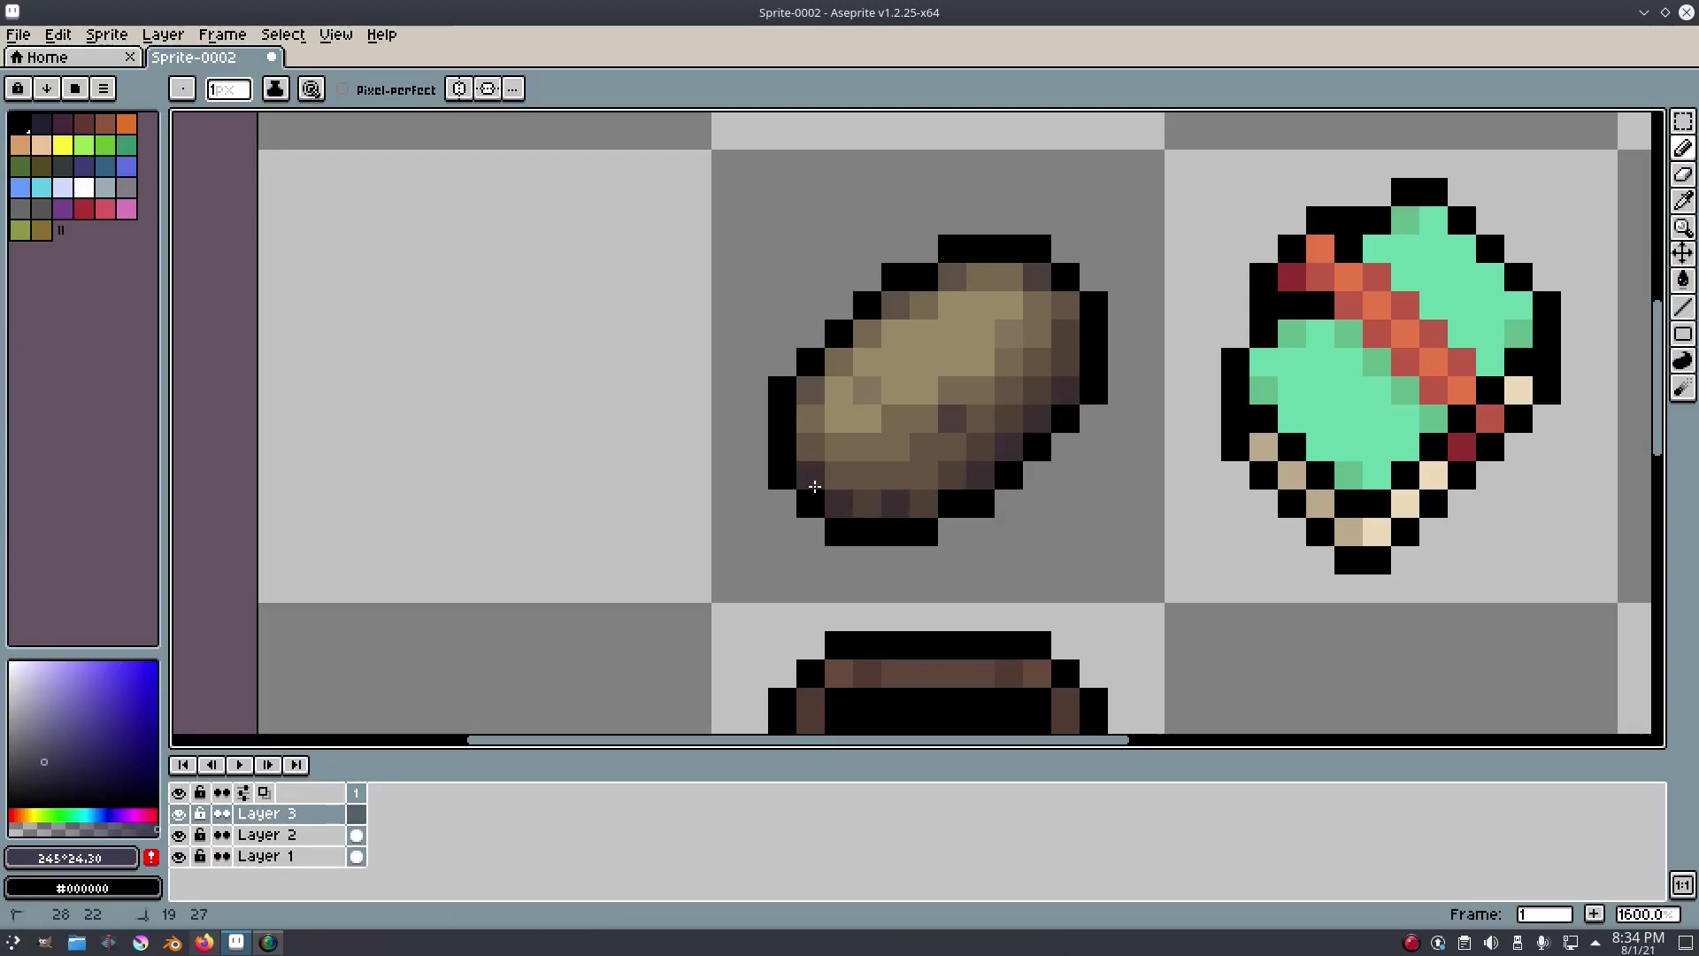
# Compare the oval's new shading with the barrel and the mint-green block at several zoom levels.
pyautogui.scroll(-5, 814, 486)
pyautogui.scroll(5, 1092, 520)
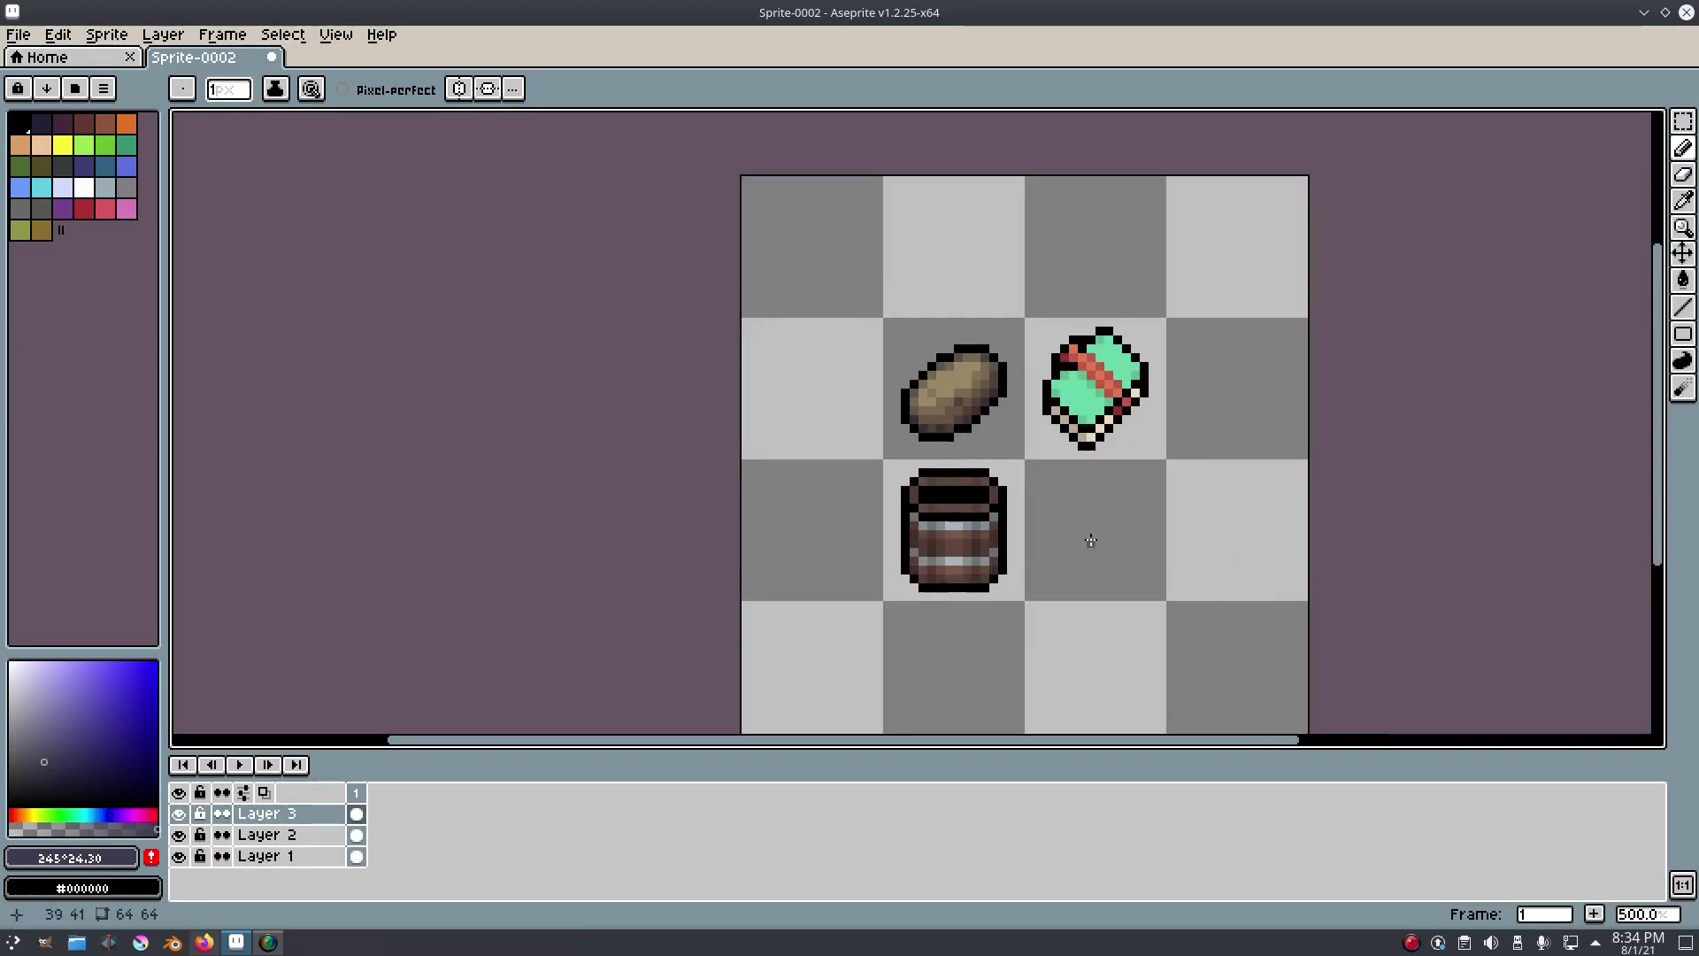
pyautogui.scroll(-2, 1022, 545)
pyautogui.scroll(-5, 1022, 544)
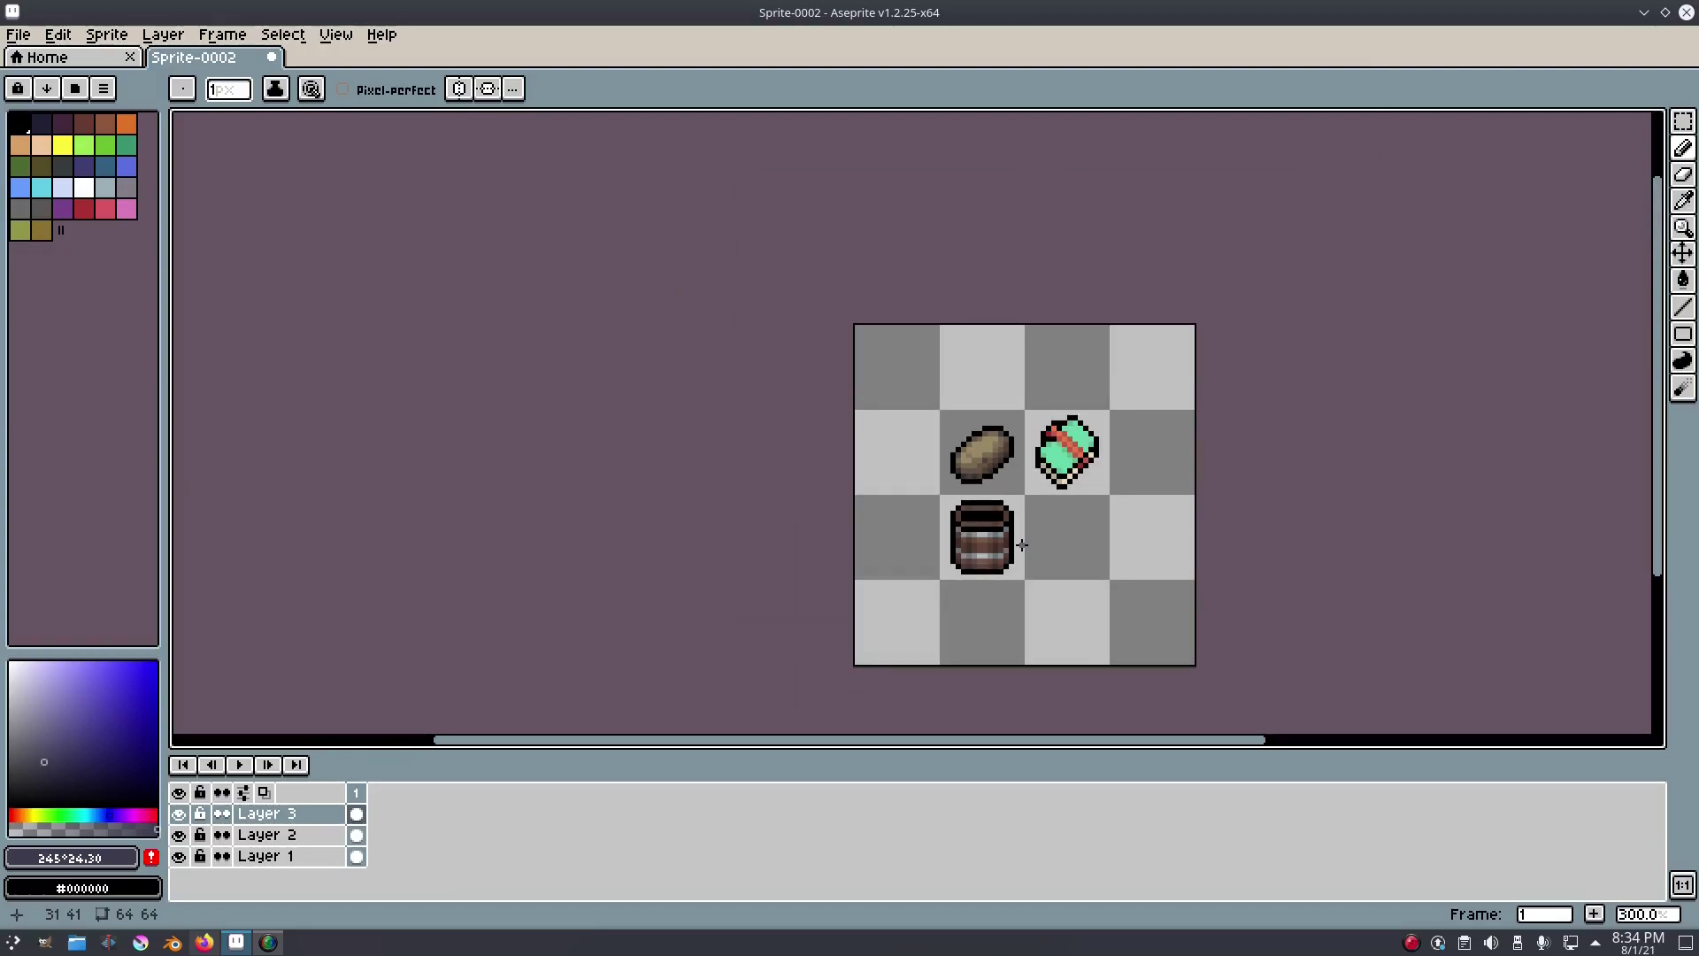
pyautogui.scroll(12, 1017, 542)
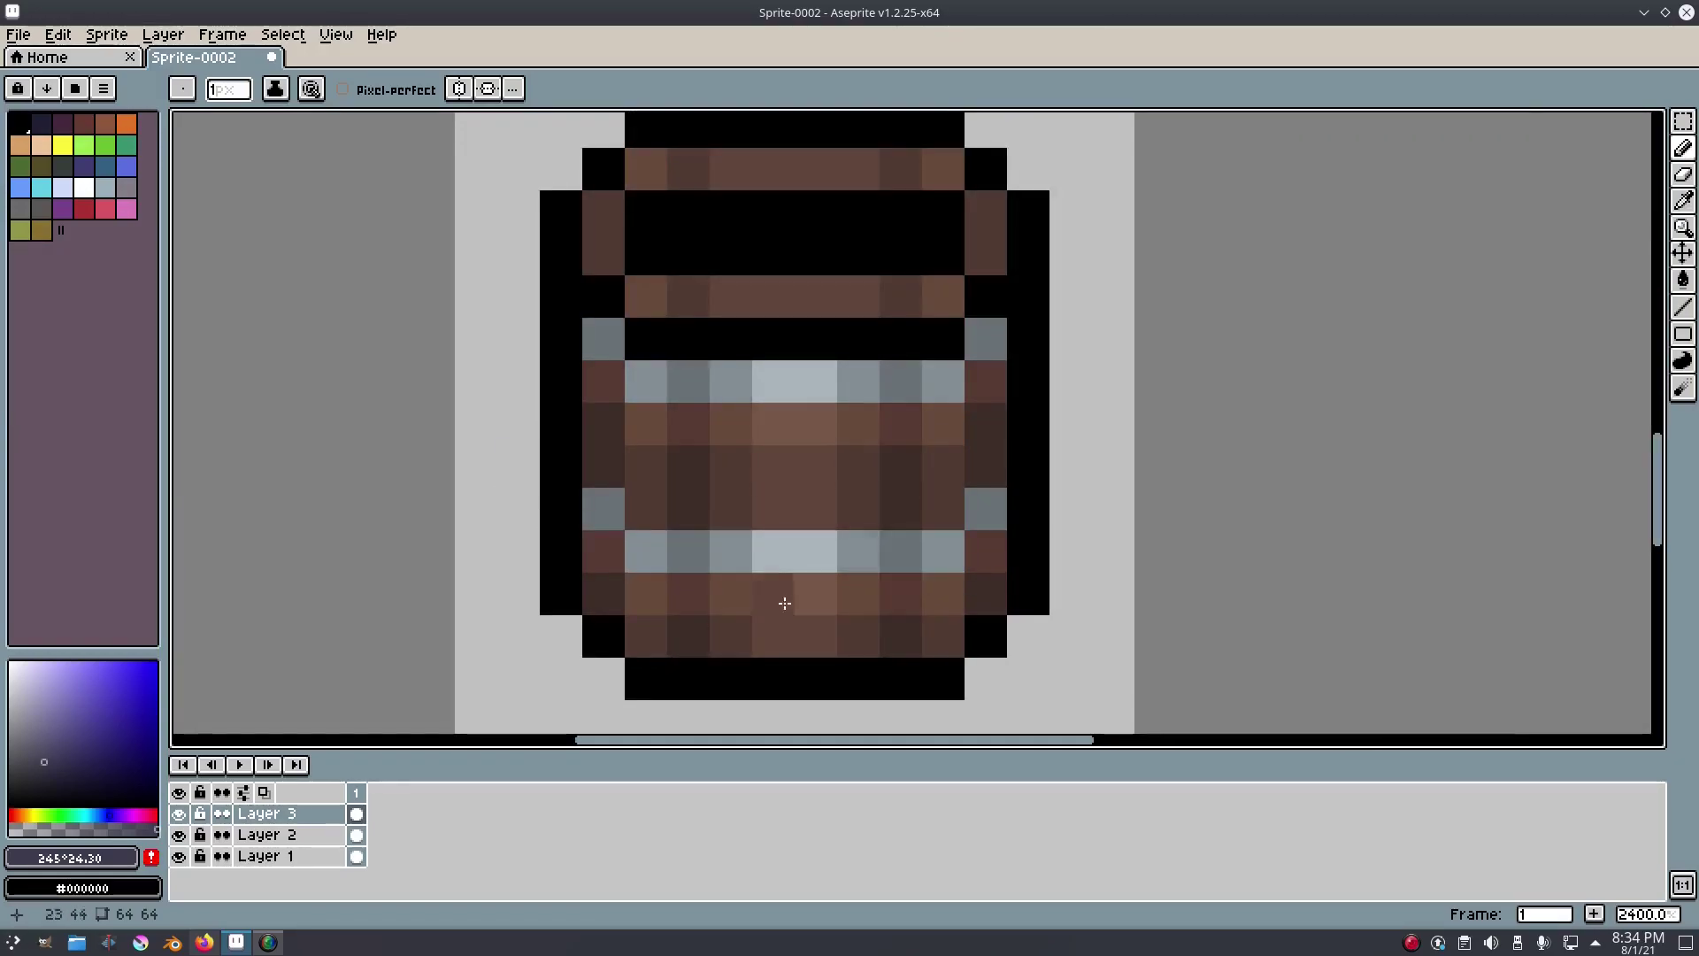
pyautogui.scroll(-2, 1029, 406)
pyautogui.moveTo(1027, 406); pyautogui.dragTo(1030, 713)
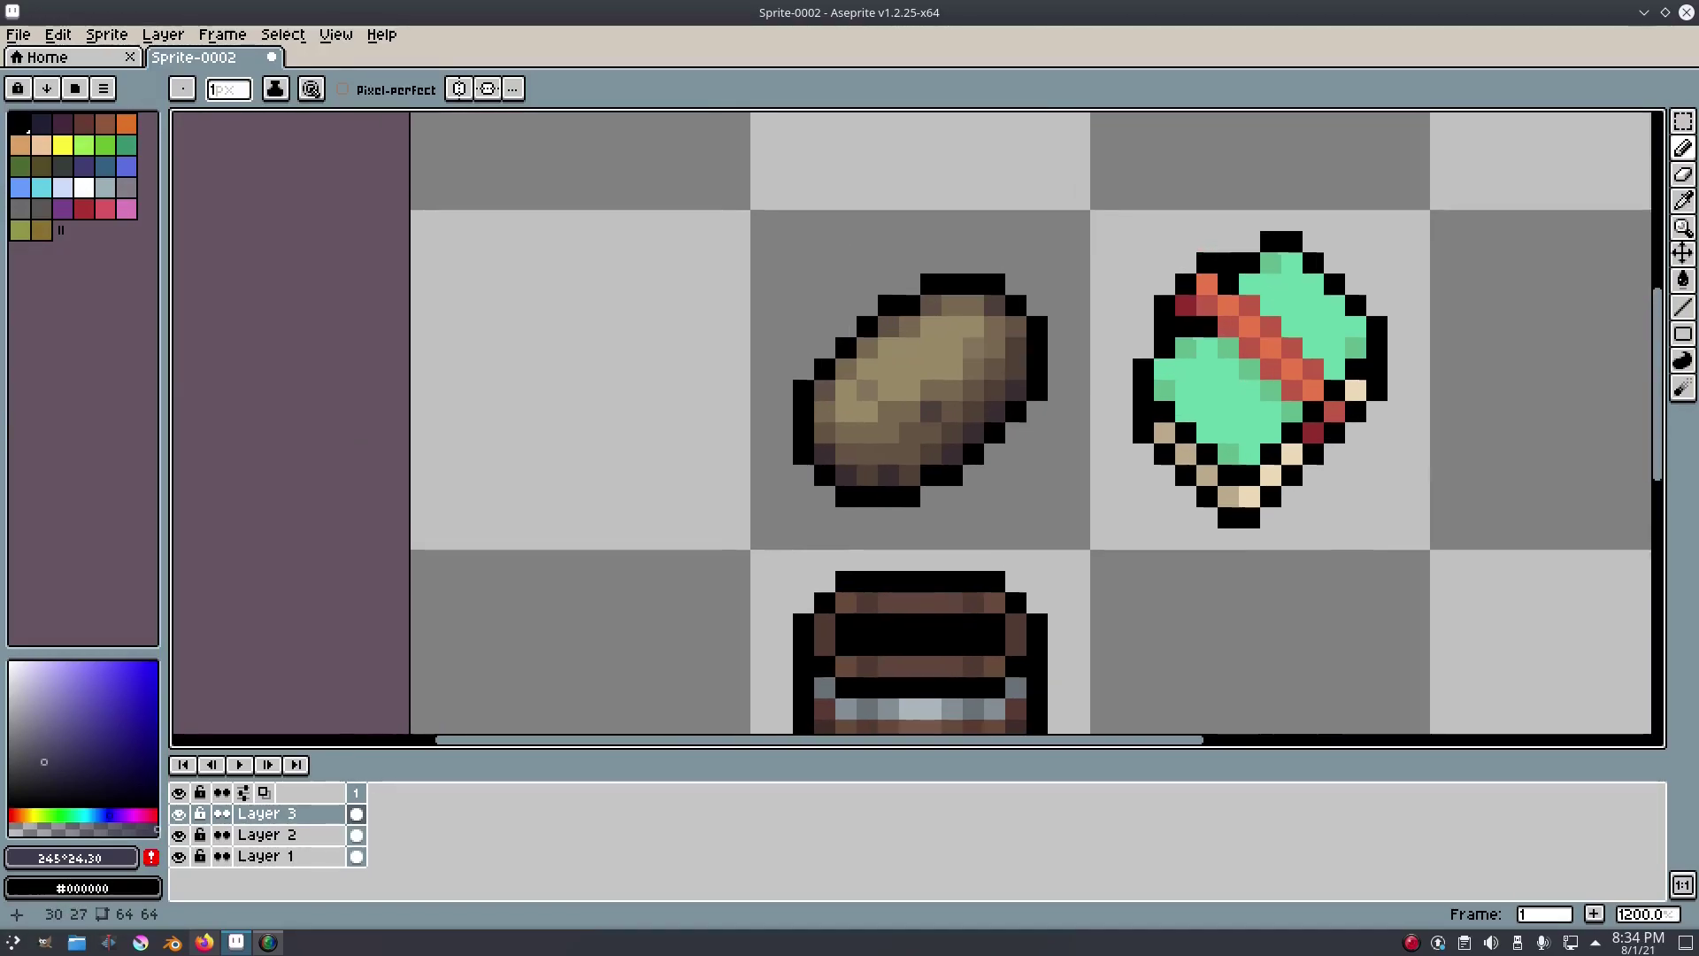
pyautogui.scroll(2, 924, 374)
# Sample the oval's highlight #998966, lighten it to HSV 41, 21, 89, and paint a brighter highlight in the centre of the lit area.
pyautogui.press('i')
pyautogui.click(910, 349)
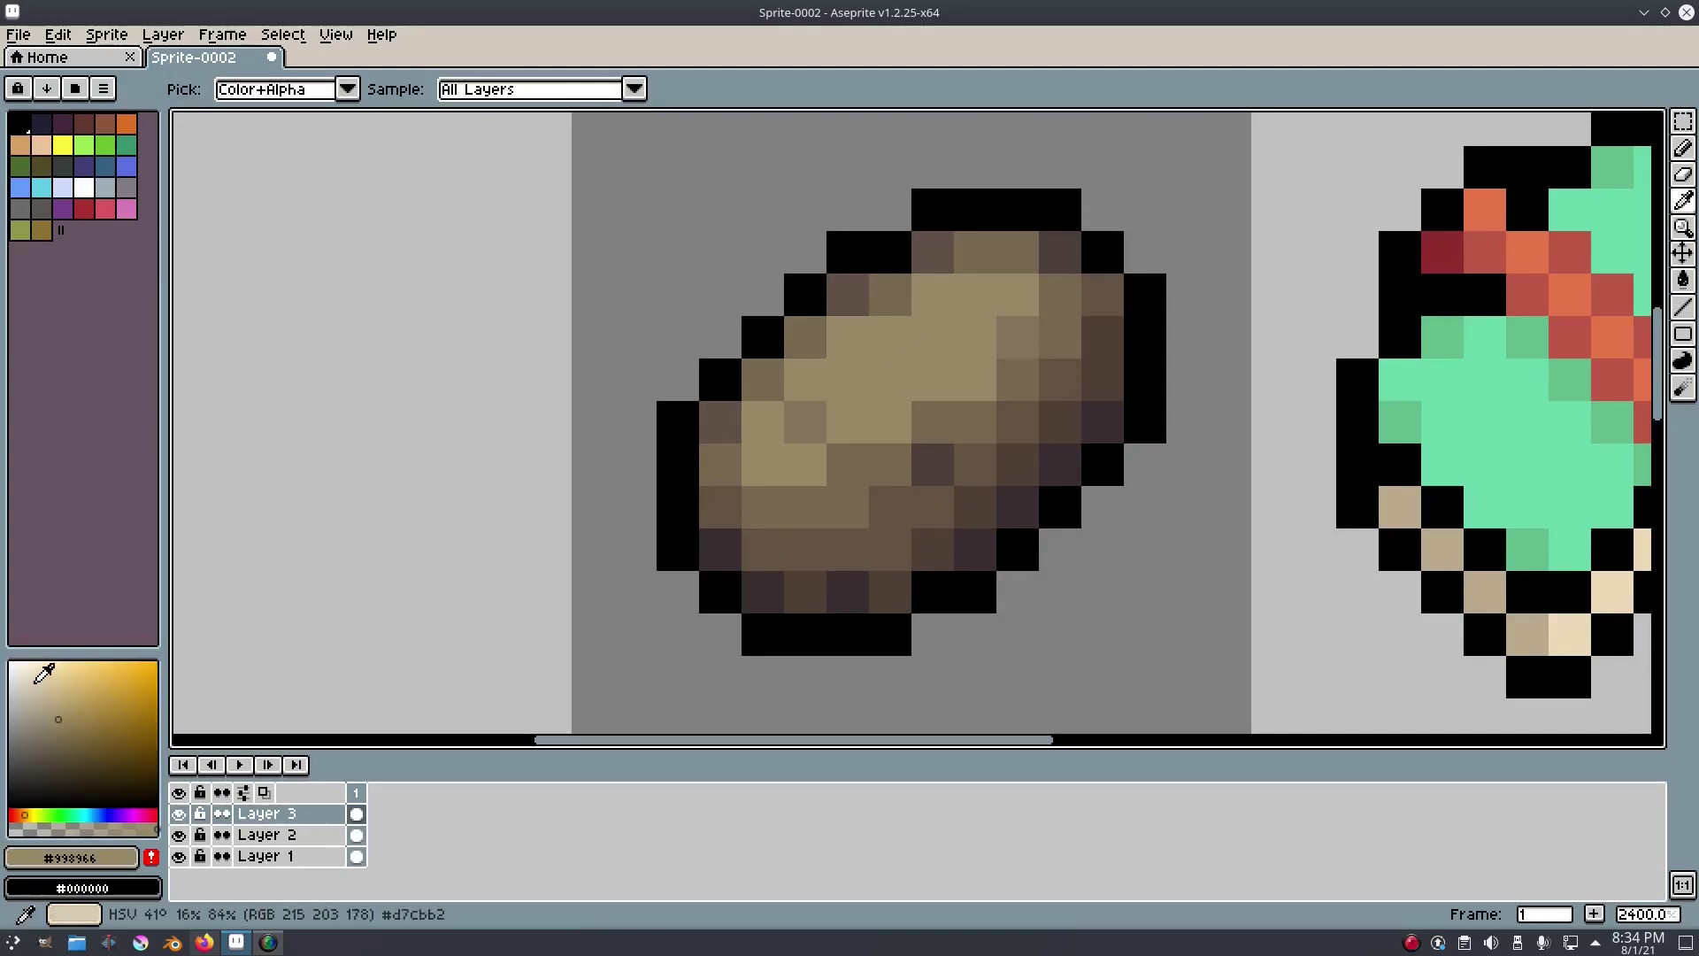
pyautogui.click(37, 677)
pyautogui.moveTo(35, 679); pyautogui.dragTo(39, 676)
pyautogui.press('b')
pyautogui.moveTo(931, 340); pyautogui.dragTo(816, 414)
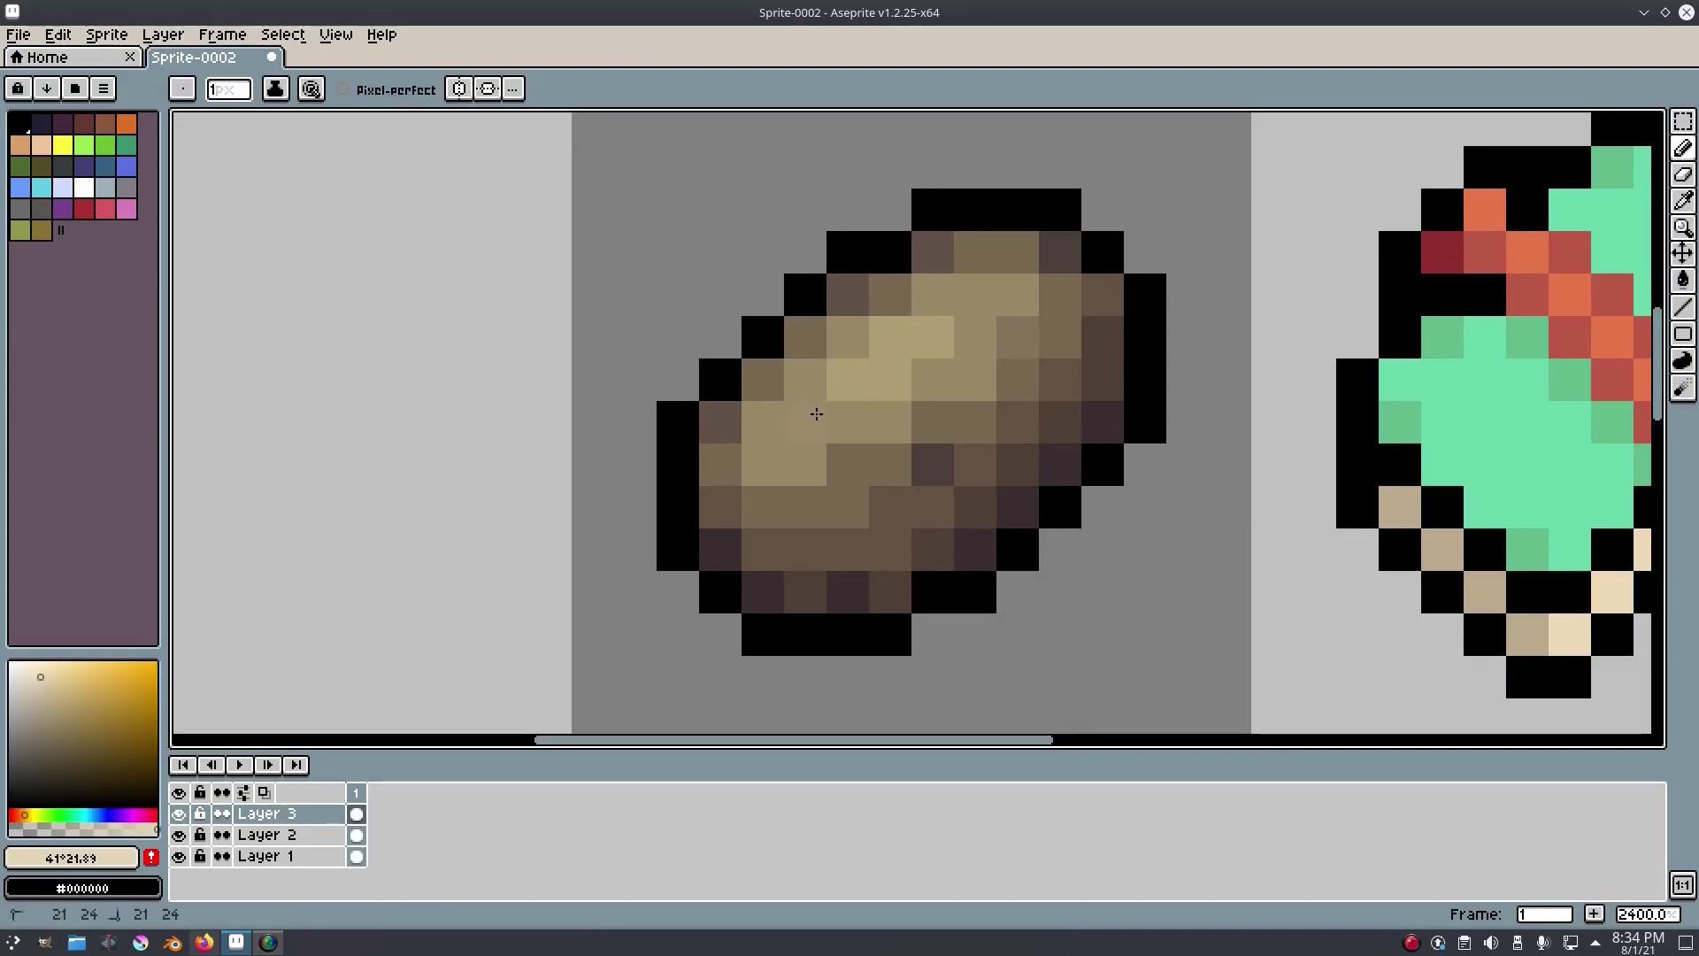
# Undo the last two pencil strokes on the brown oval's highlight.
pyautogui.hotkey('ctrl', 'z')
pyautogui.hotkey('ctrl', 'z')
pyautogui.scroll(-6, 885, 420)
pyautogui.scroll(-2, 1190, 382)
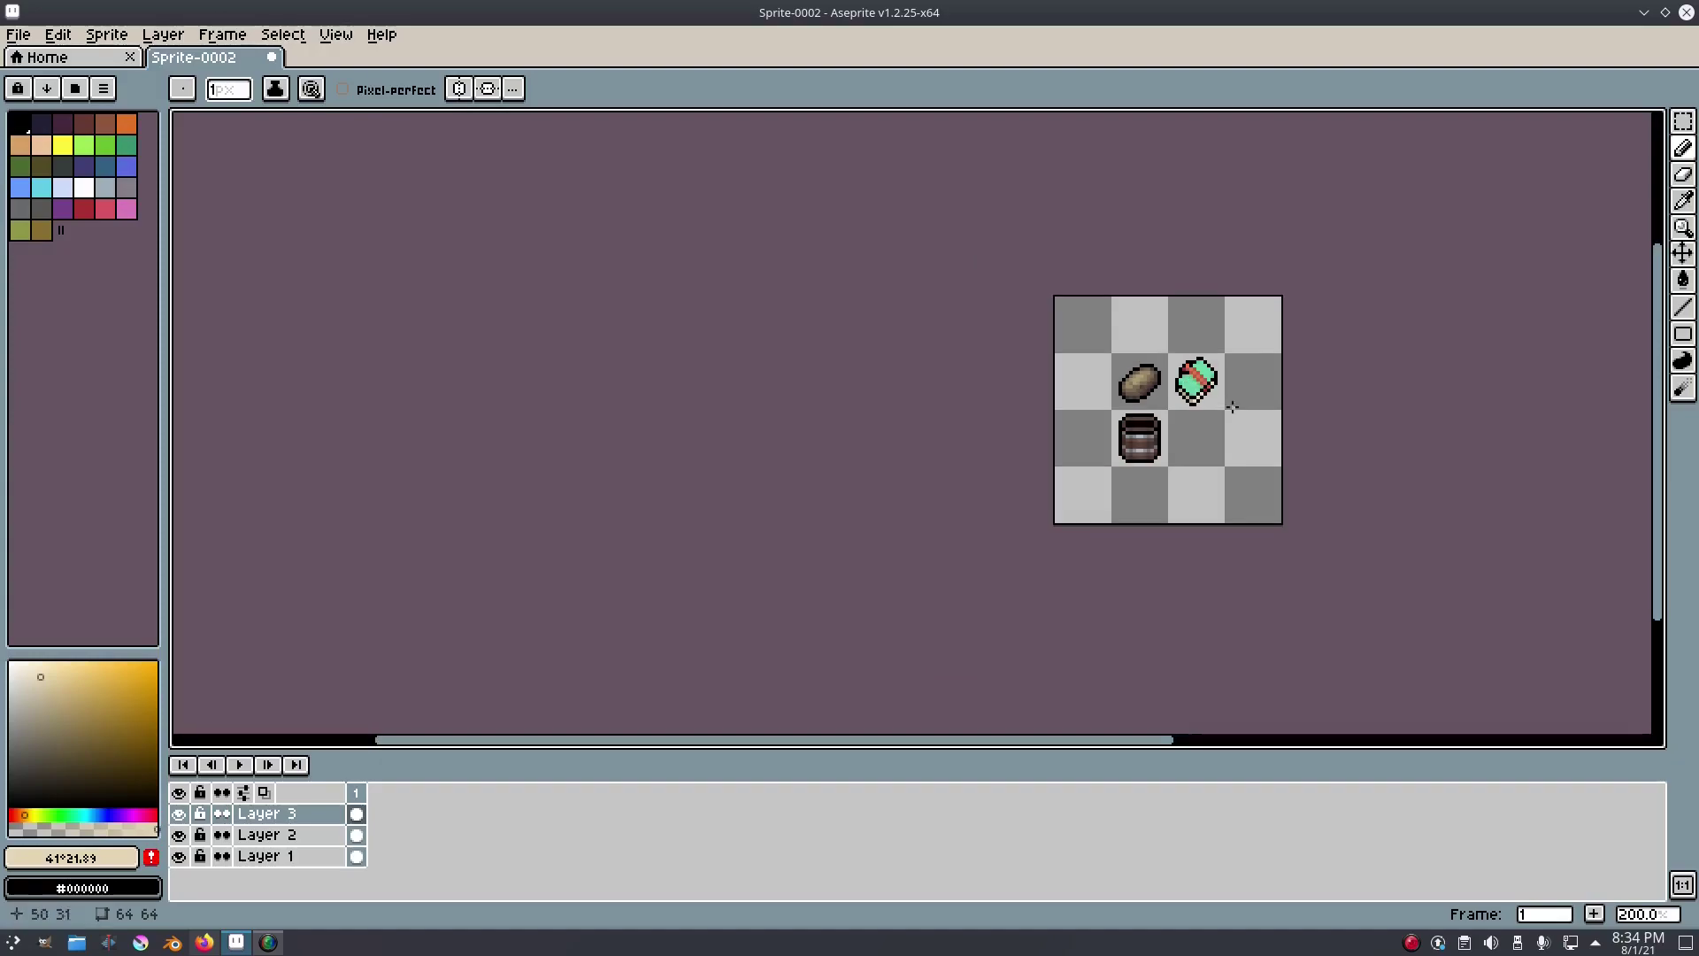
# Compare the shaded oval with the mint-green block and the barrel at several zoom levels.
pyautogui.scroll(2, 1272, 412)
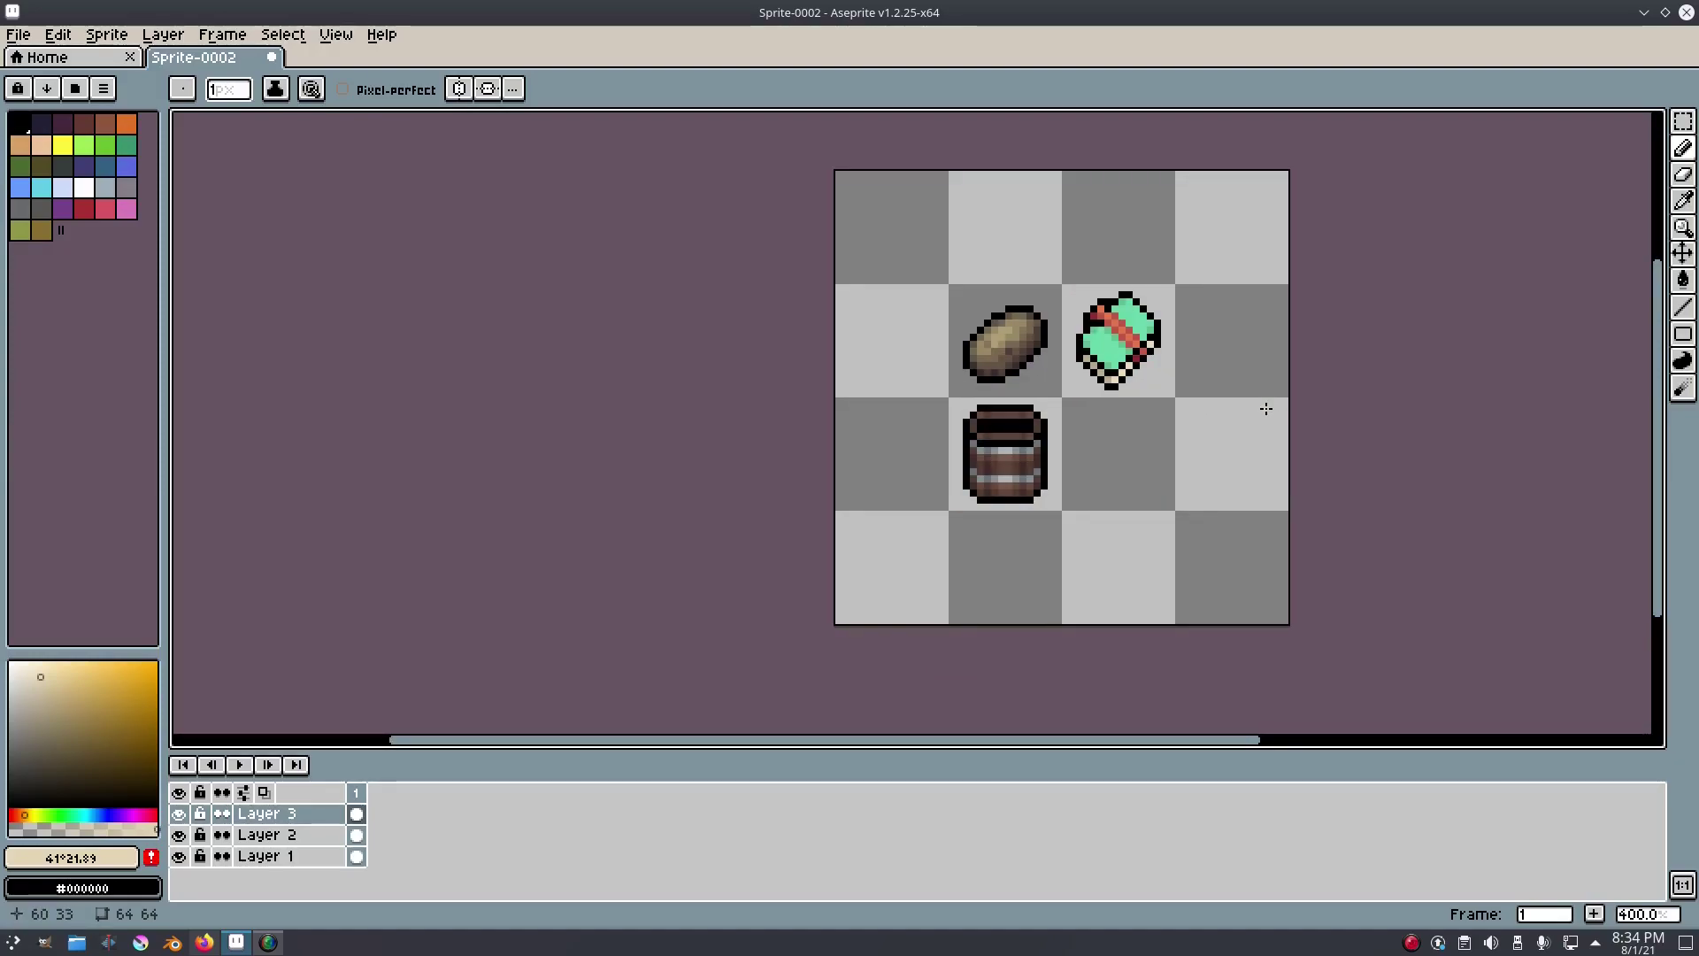
pyautogui.scroll(5, 1264, 408)
pyautogui.scroll(-6, 1254, 378)
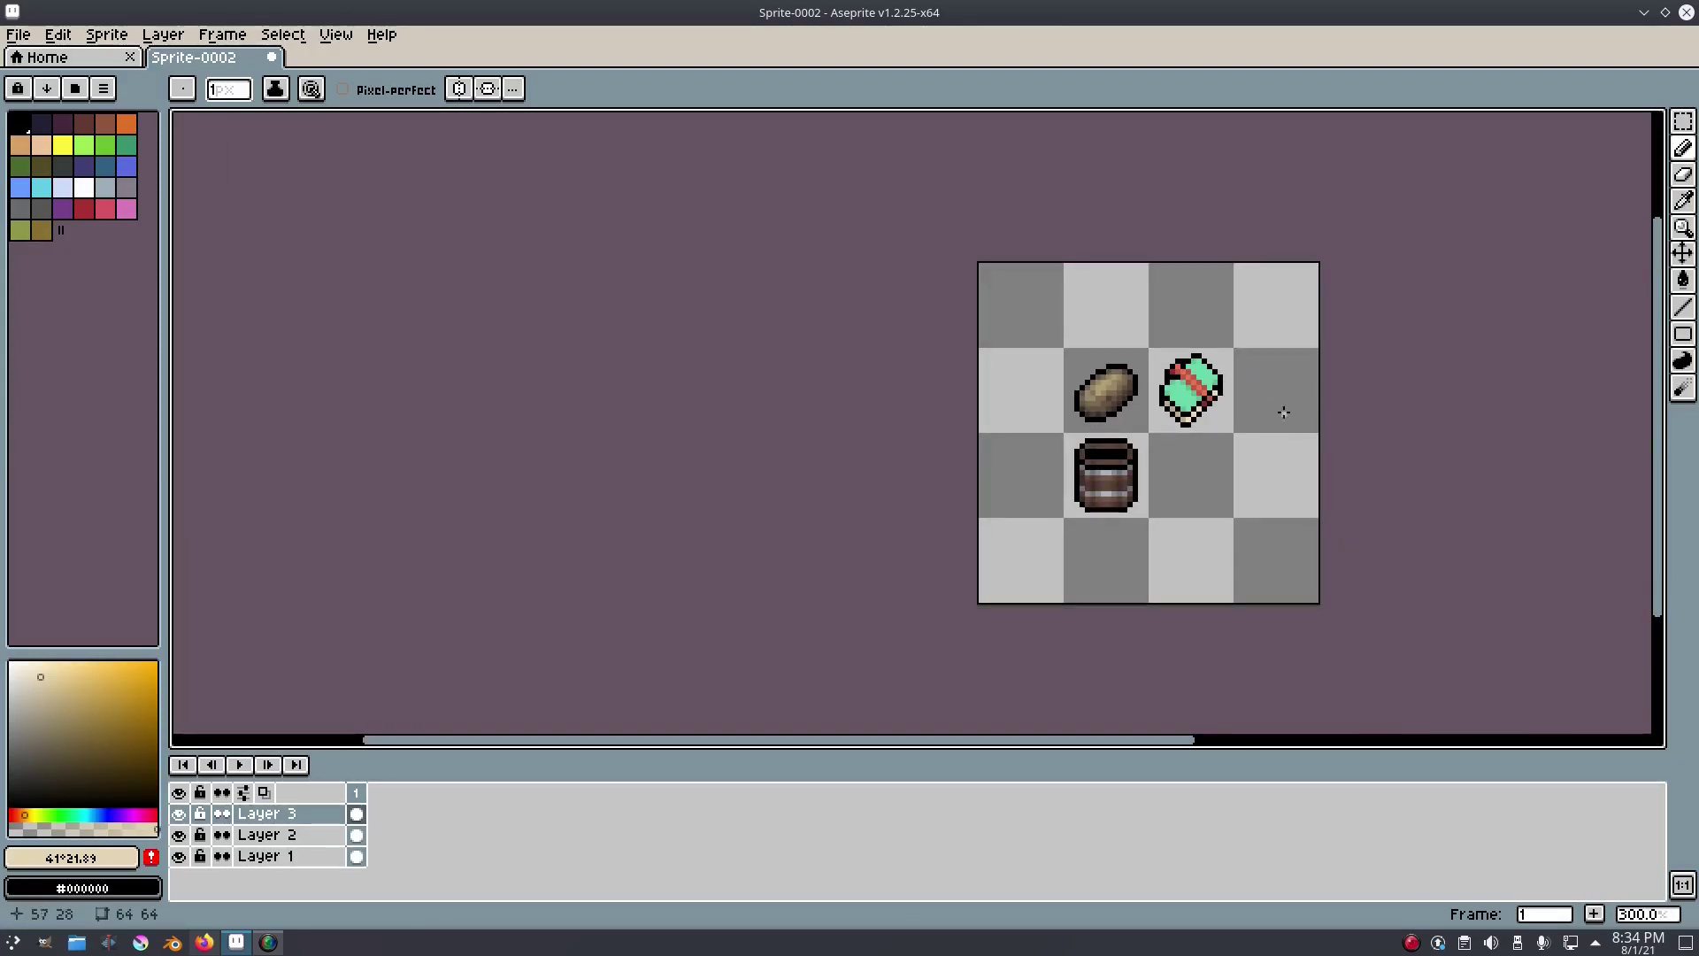
pyautogui.scroll(7, 1102, 381)
pyautogui.scroll(-7, 1166, 386)
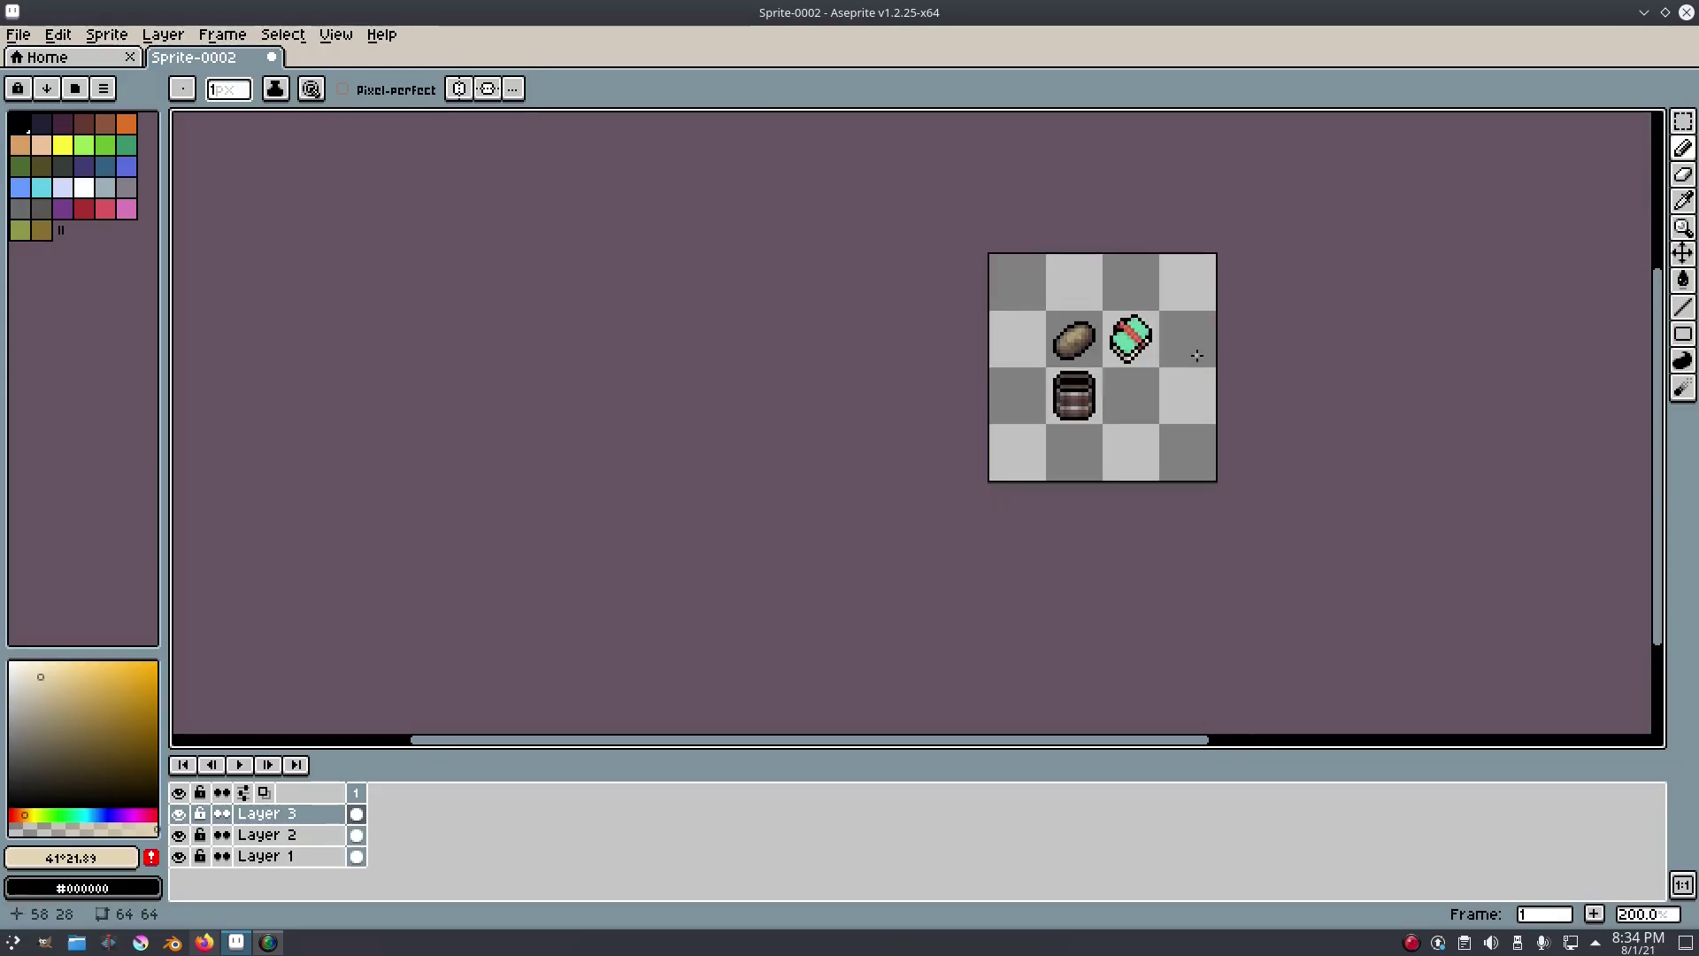
pyautogui.scroll(7, 1102, 322)
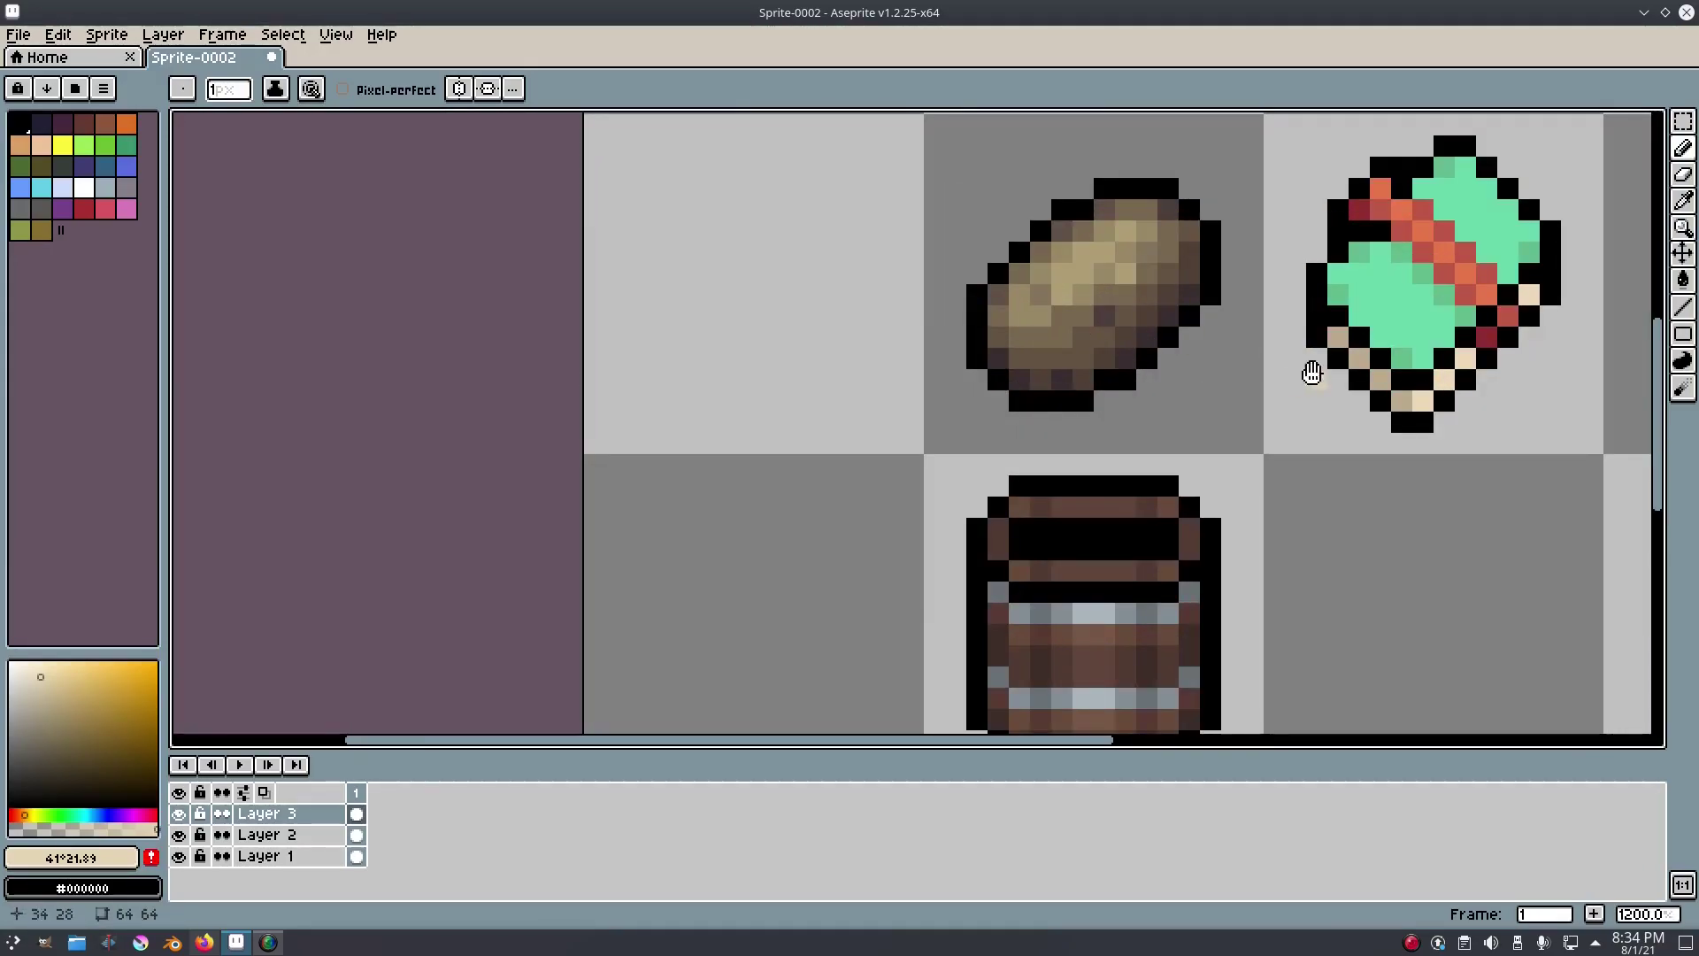
pyautogui.moveTo(1317, 374); pyautogui.dragTo(1062, 373)
pyautogui.scroll(-2, 1139, 398)
pyautogui.moveTo(1288, 425); pyautogui.dragTo(1085, 380)
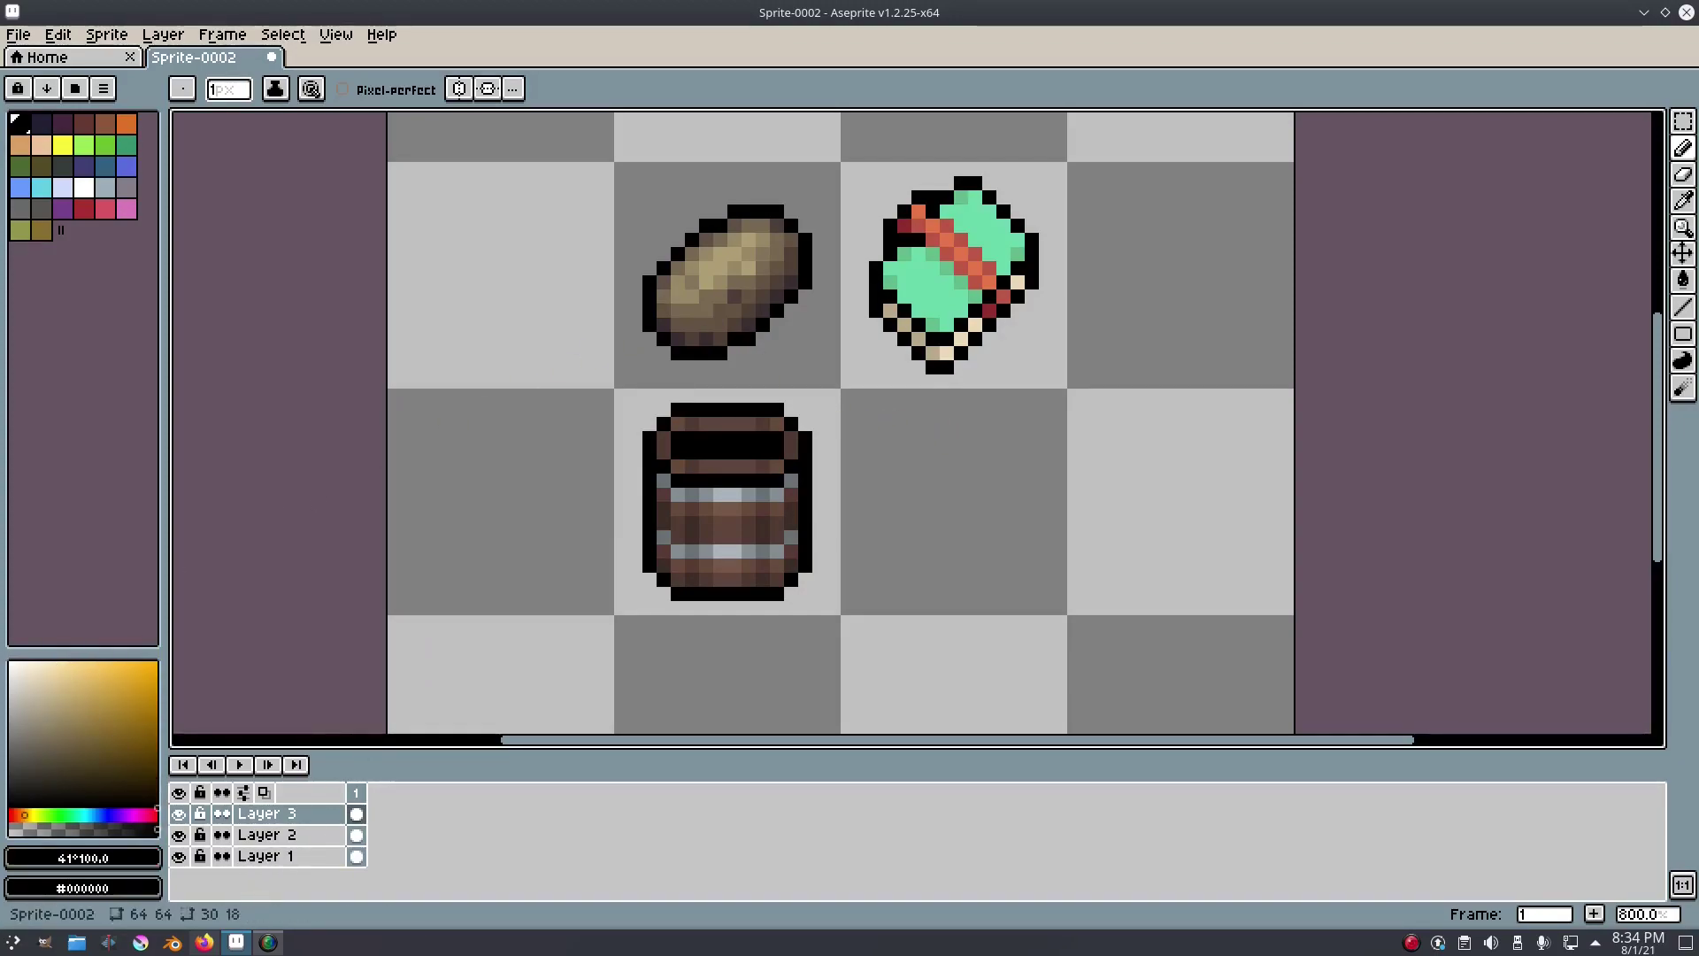
# On Layer 1, draw a vertical handle 2 pixels wide and 14 tall beside the barrel in dark brown, HSV 17, 28, 34.
pyautogui.scroll(3, 1000, 510)
pyautogui.click(317, 856)
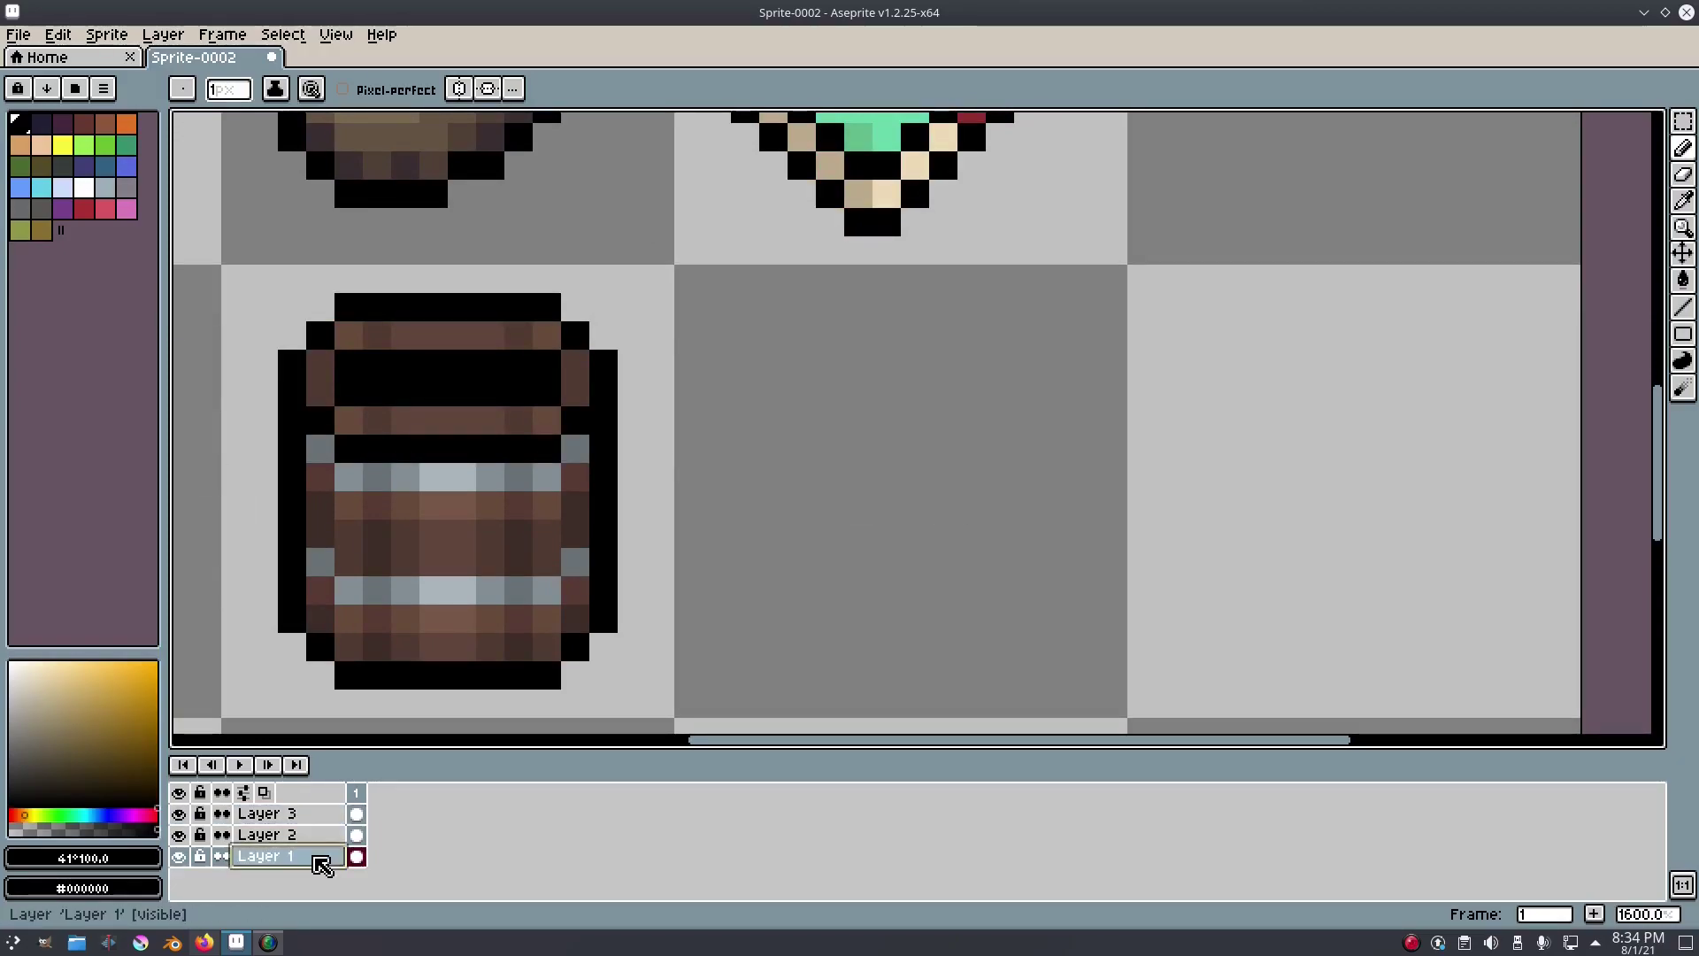
pyautogui.moveTo(900, 480)
pyautogui.mouseDown()
pyautogui.moveTo(937, 482)
pyautogui.moveTo(909, 472)
pyautogui.mouseUp()
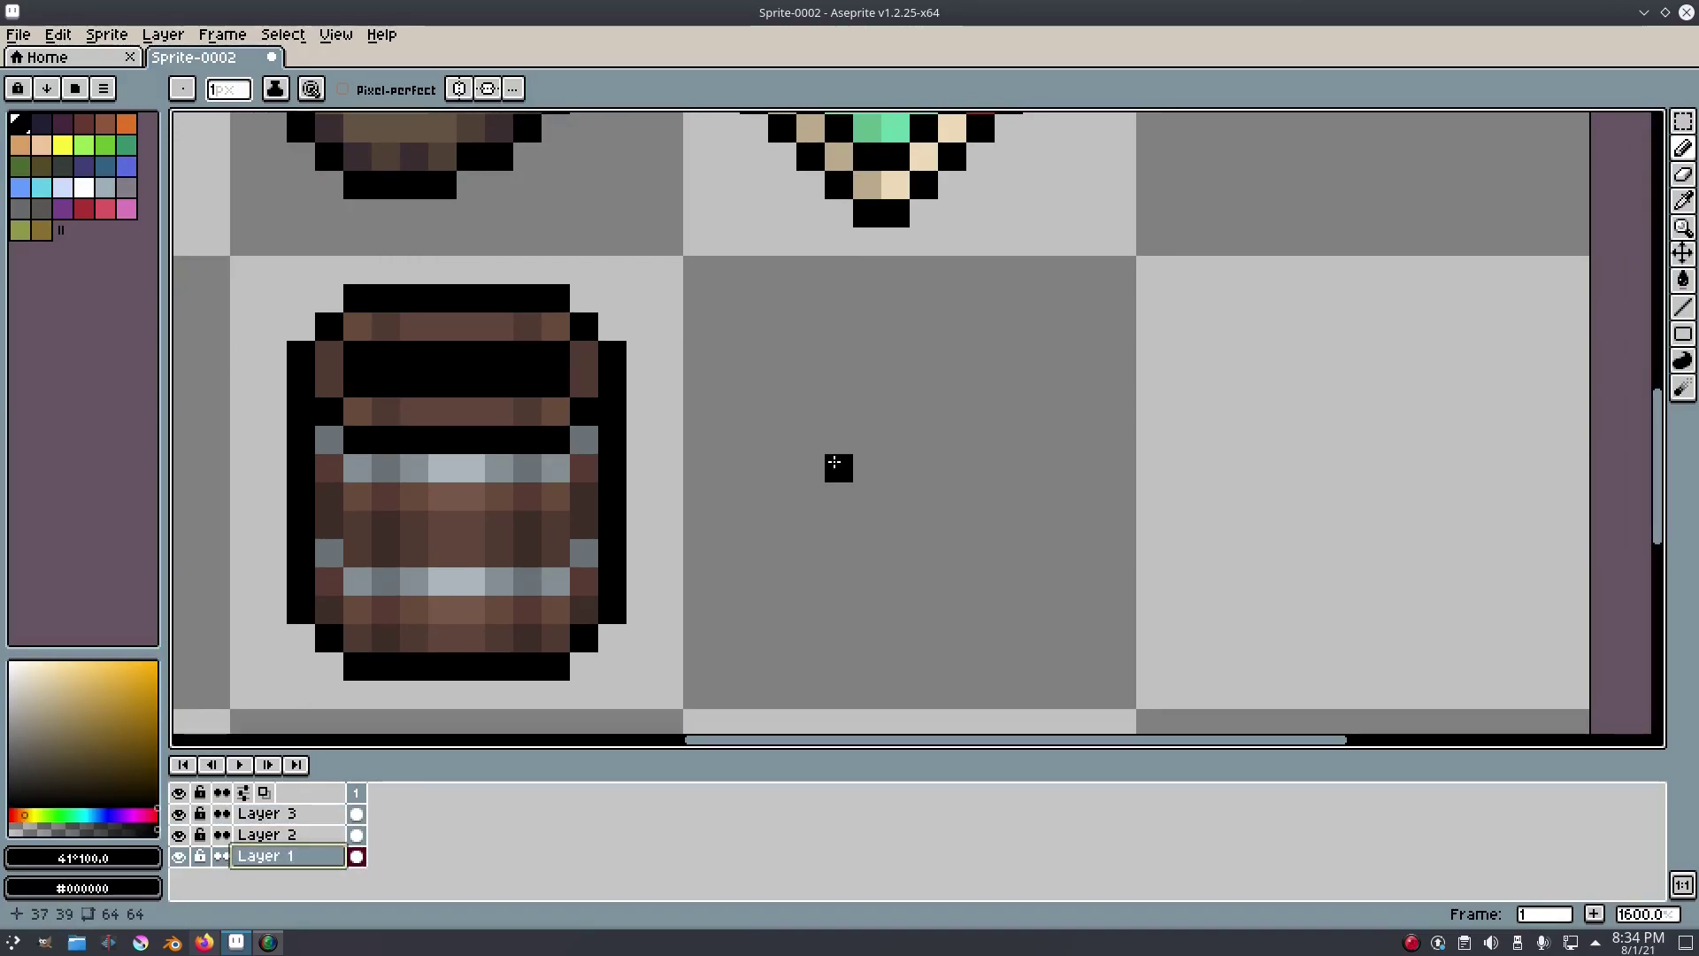
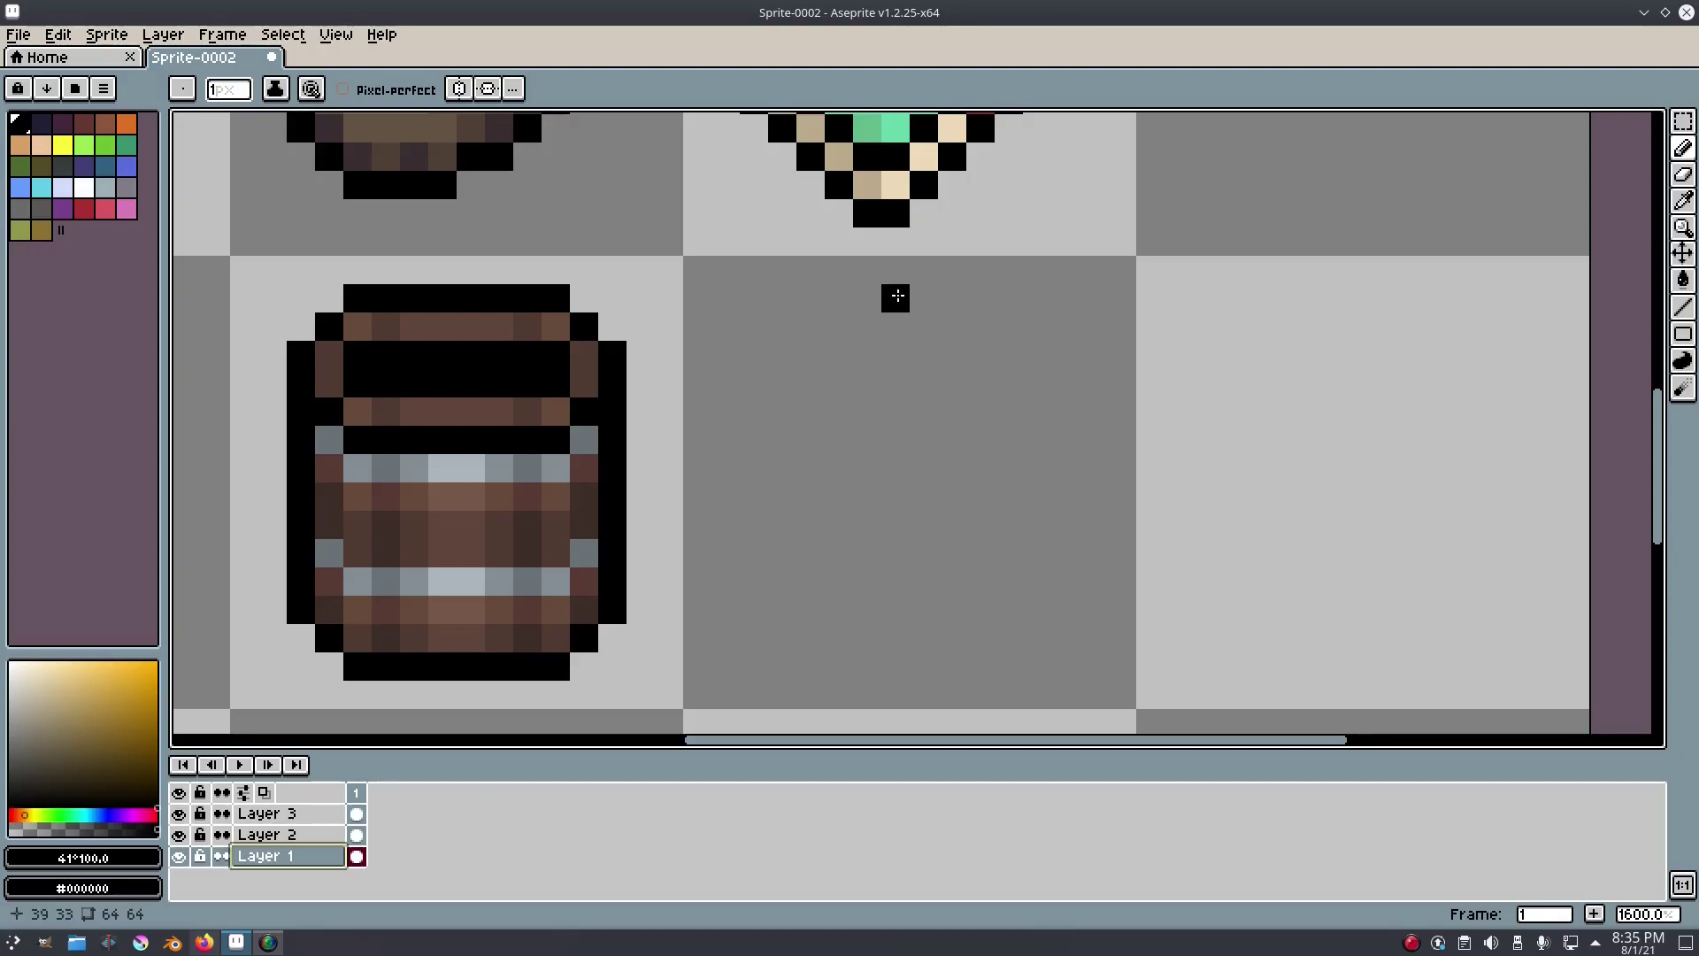
pyautogui.scroll(-1, 901, 300)
pyautogui.moveTo(908, 313); pyautogui.dragTo(902, 385)
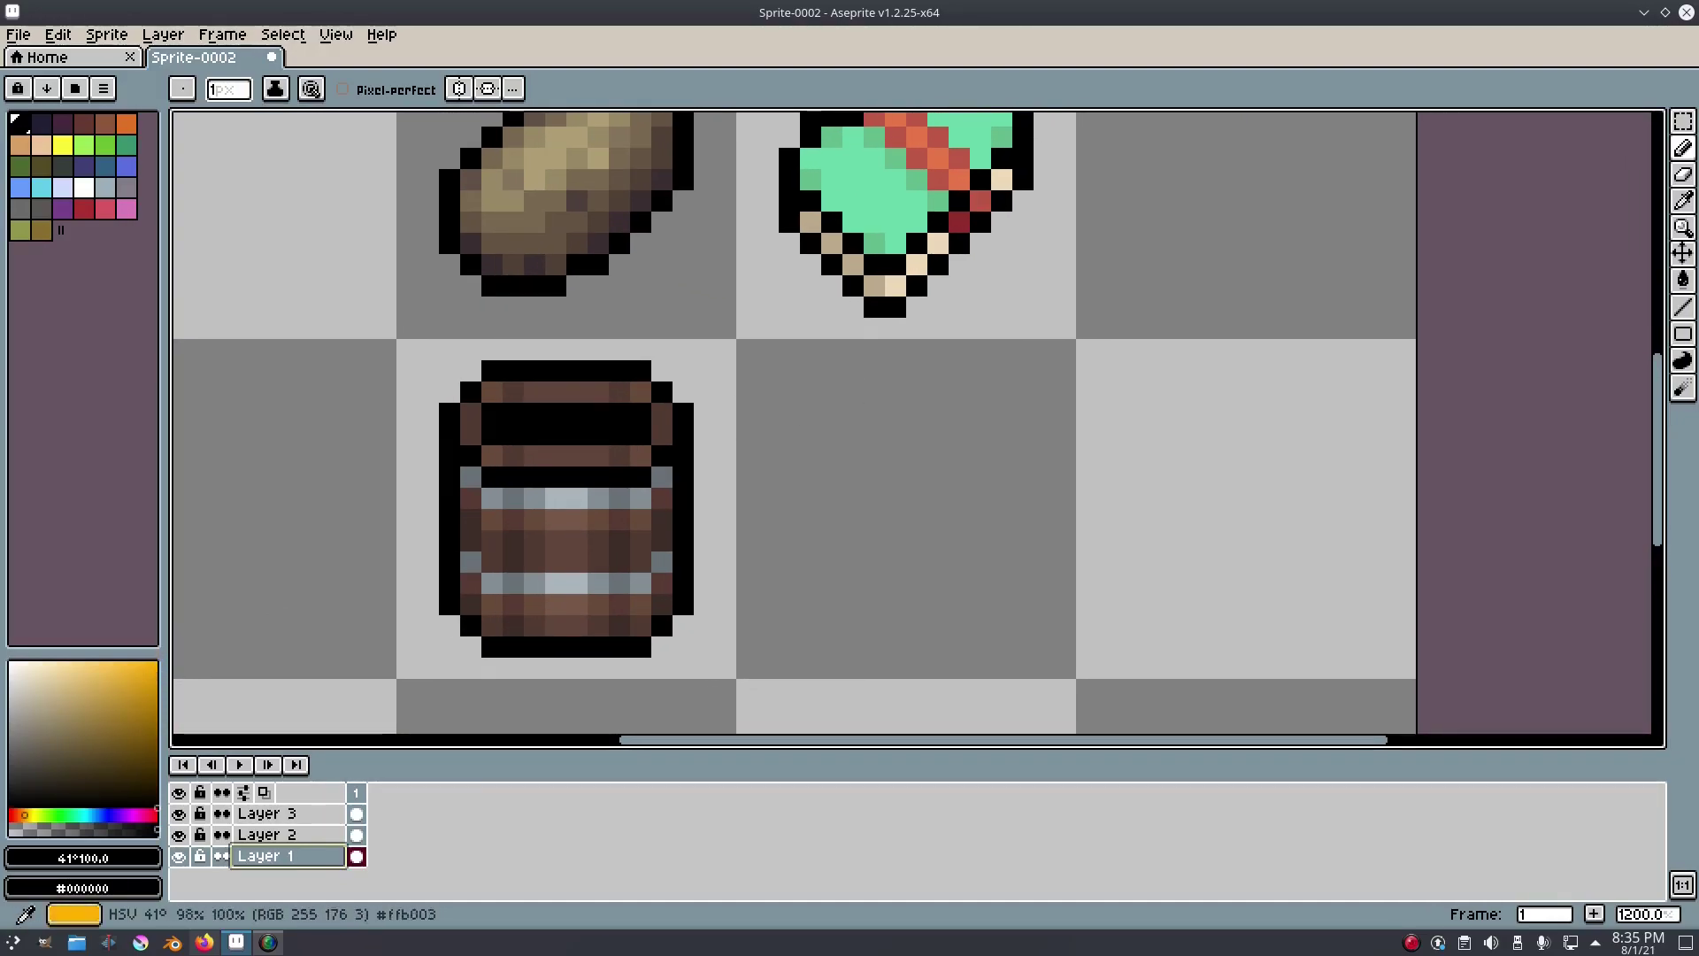
pyautogui.click(16, 813)
pyautogui.click(15, 815)
pyautogui.moveTo(73, 767)
pyautogui.mouseDown()
pyautogui.moveTo(34, 766)
pyautogui.moveTo(50, 757)
pyautogui.mouseUp()
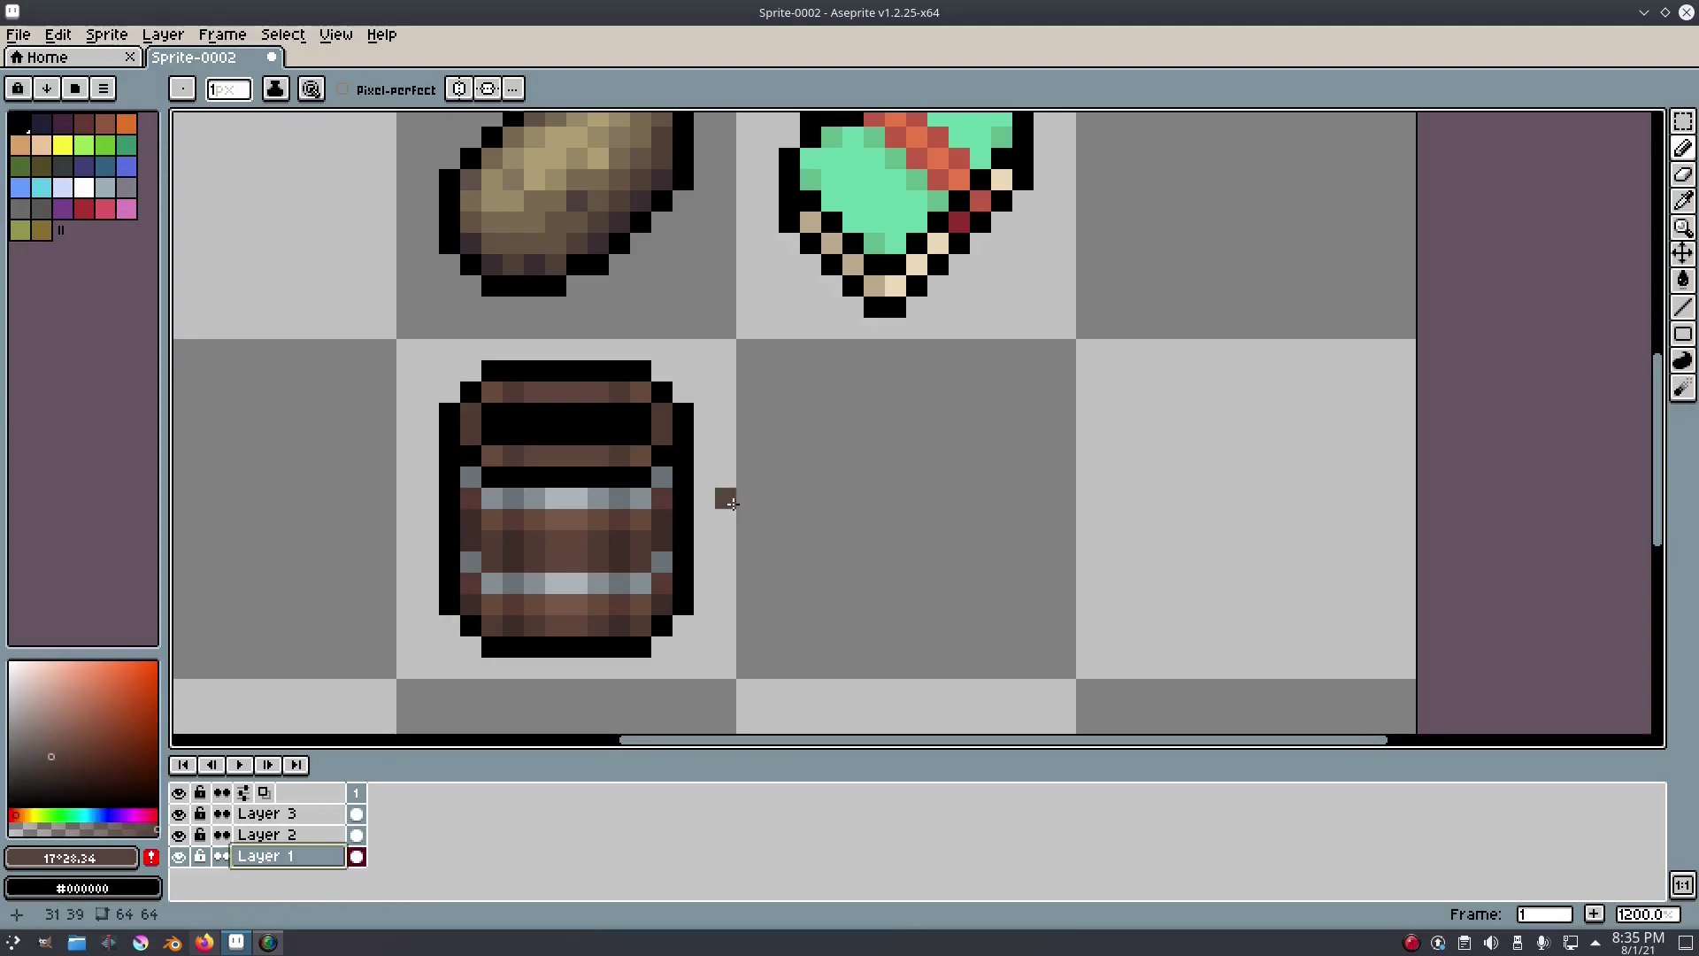
pyautogui.moveTo(899, 372)
pyautogui.mouseDown()
pyautogui.moveTo(893, 597)
pyautogui.moveTo(897, 639)
pyautogui.moveTo(916, 644)
pyautogui.moveTo(912, 377)
pyautogui.mouseUp()
pyautogui.scroll(-2, 912, 377)
pyautogui.scroll(2, 922, 438)
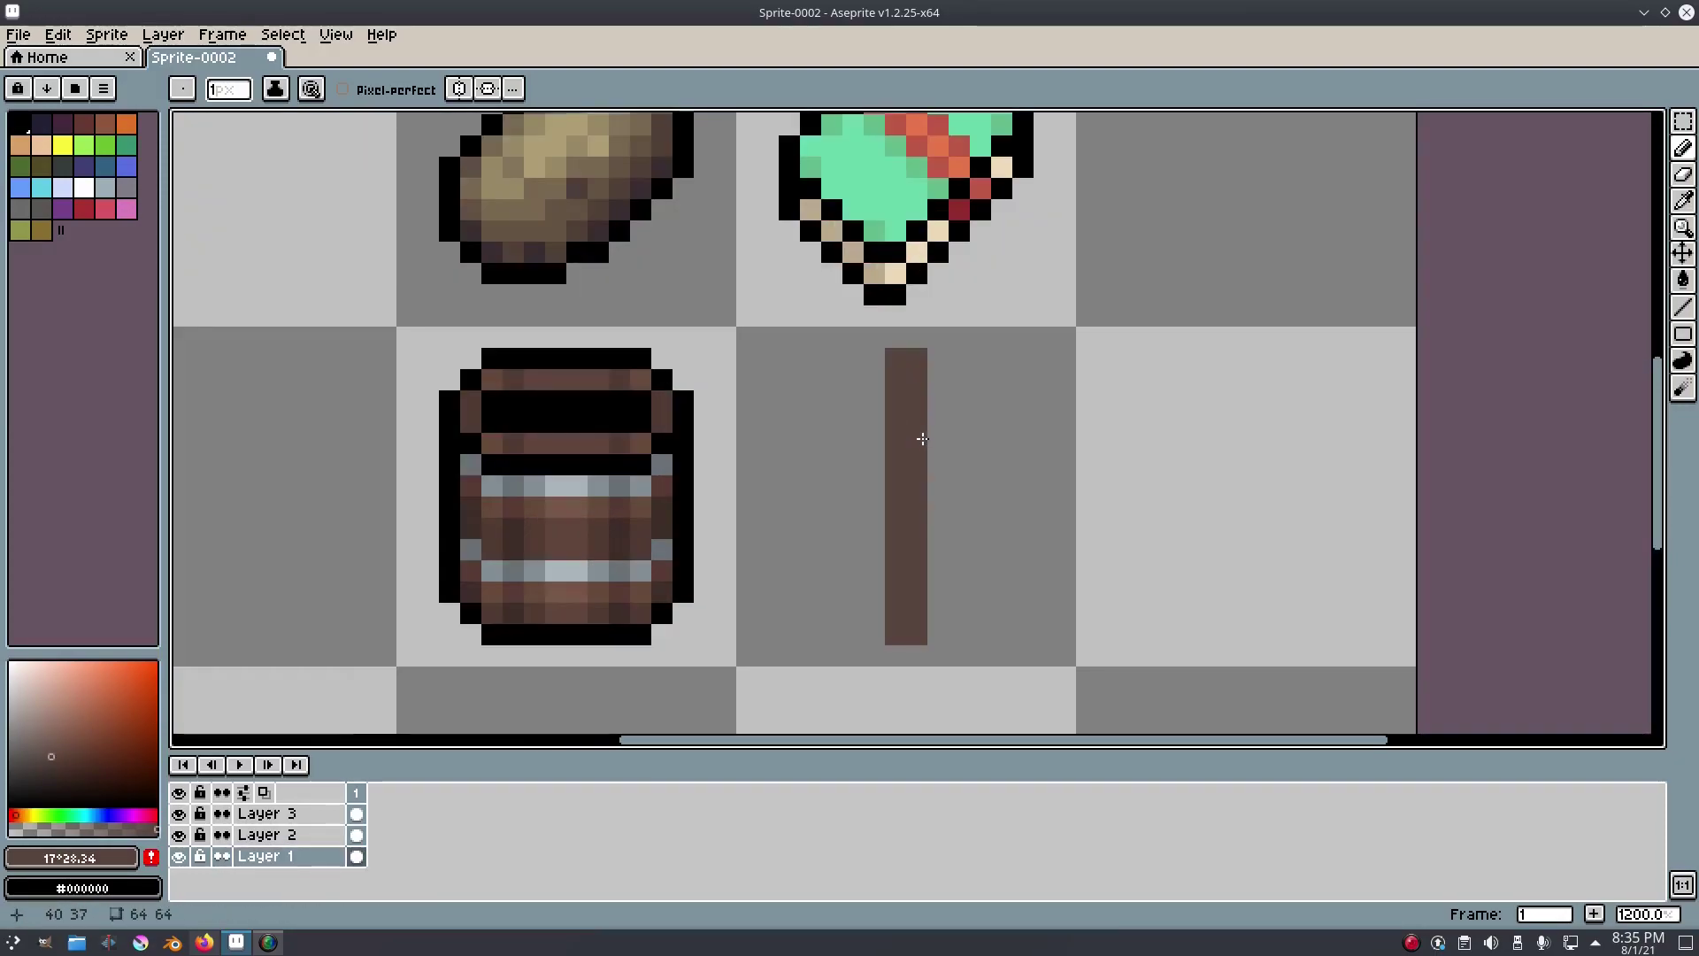
# Set a light bluish grey of HSV 199, 13, 68 and draw a curved pickaxe head across the handle near its upper end.
pyautogui.scroll(1, 870, 417)
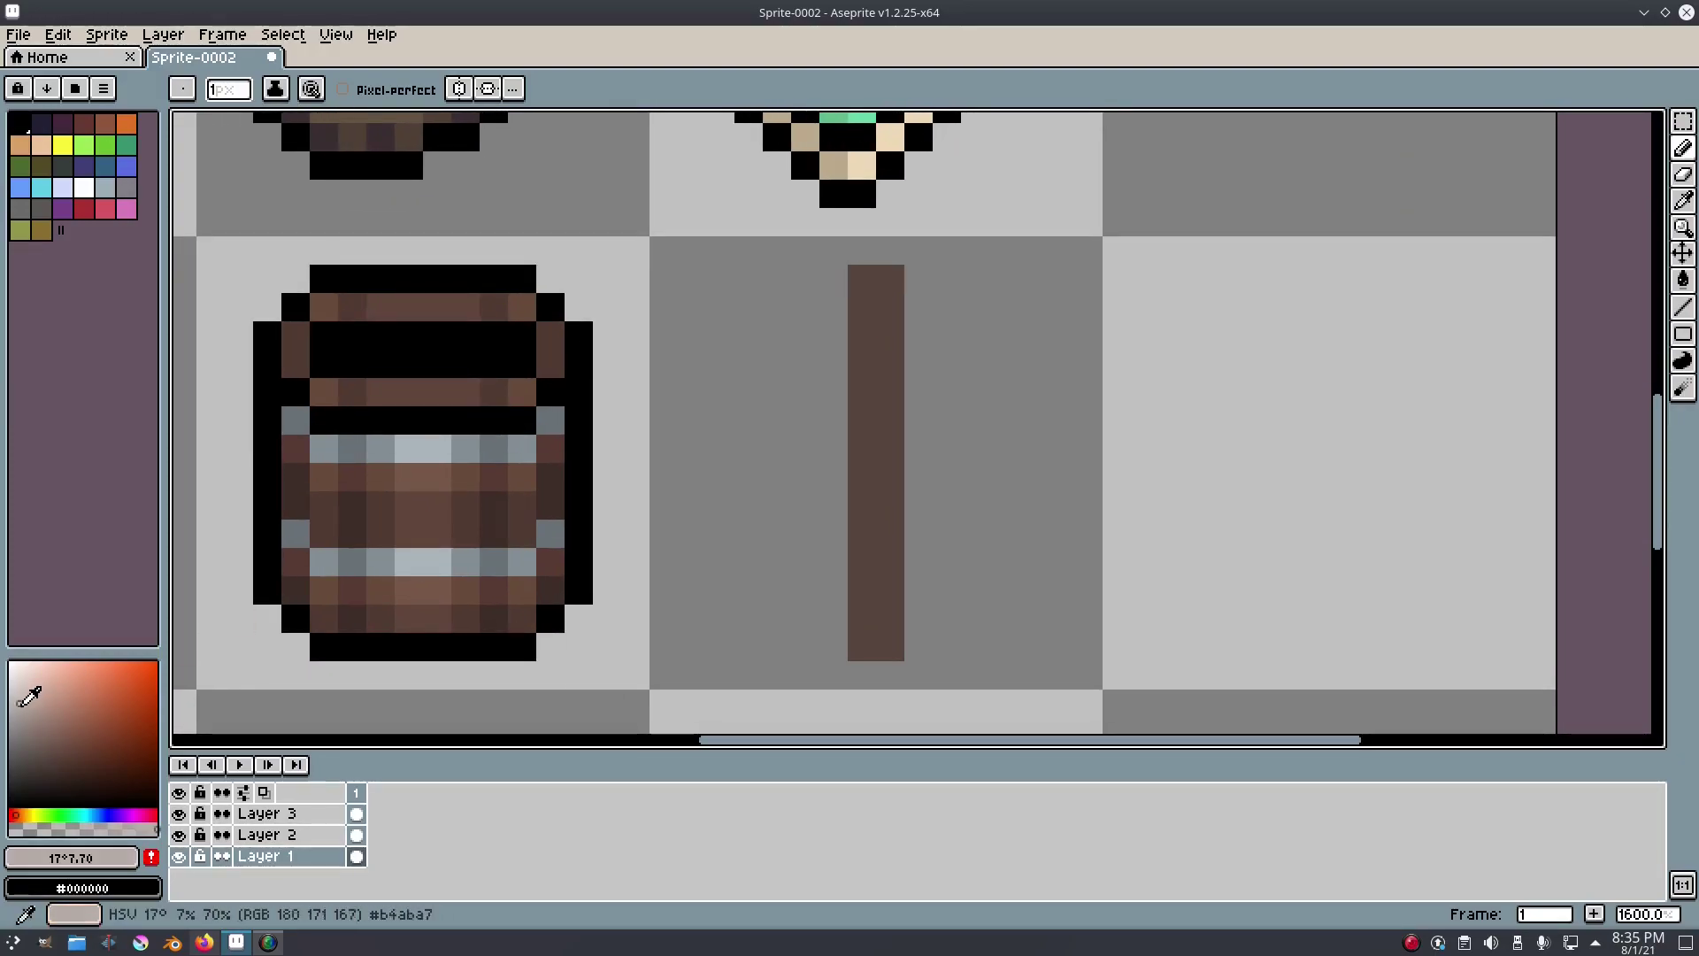
pyautogui.click(90, 814)
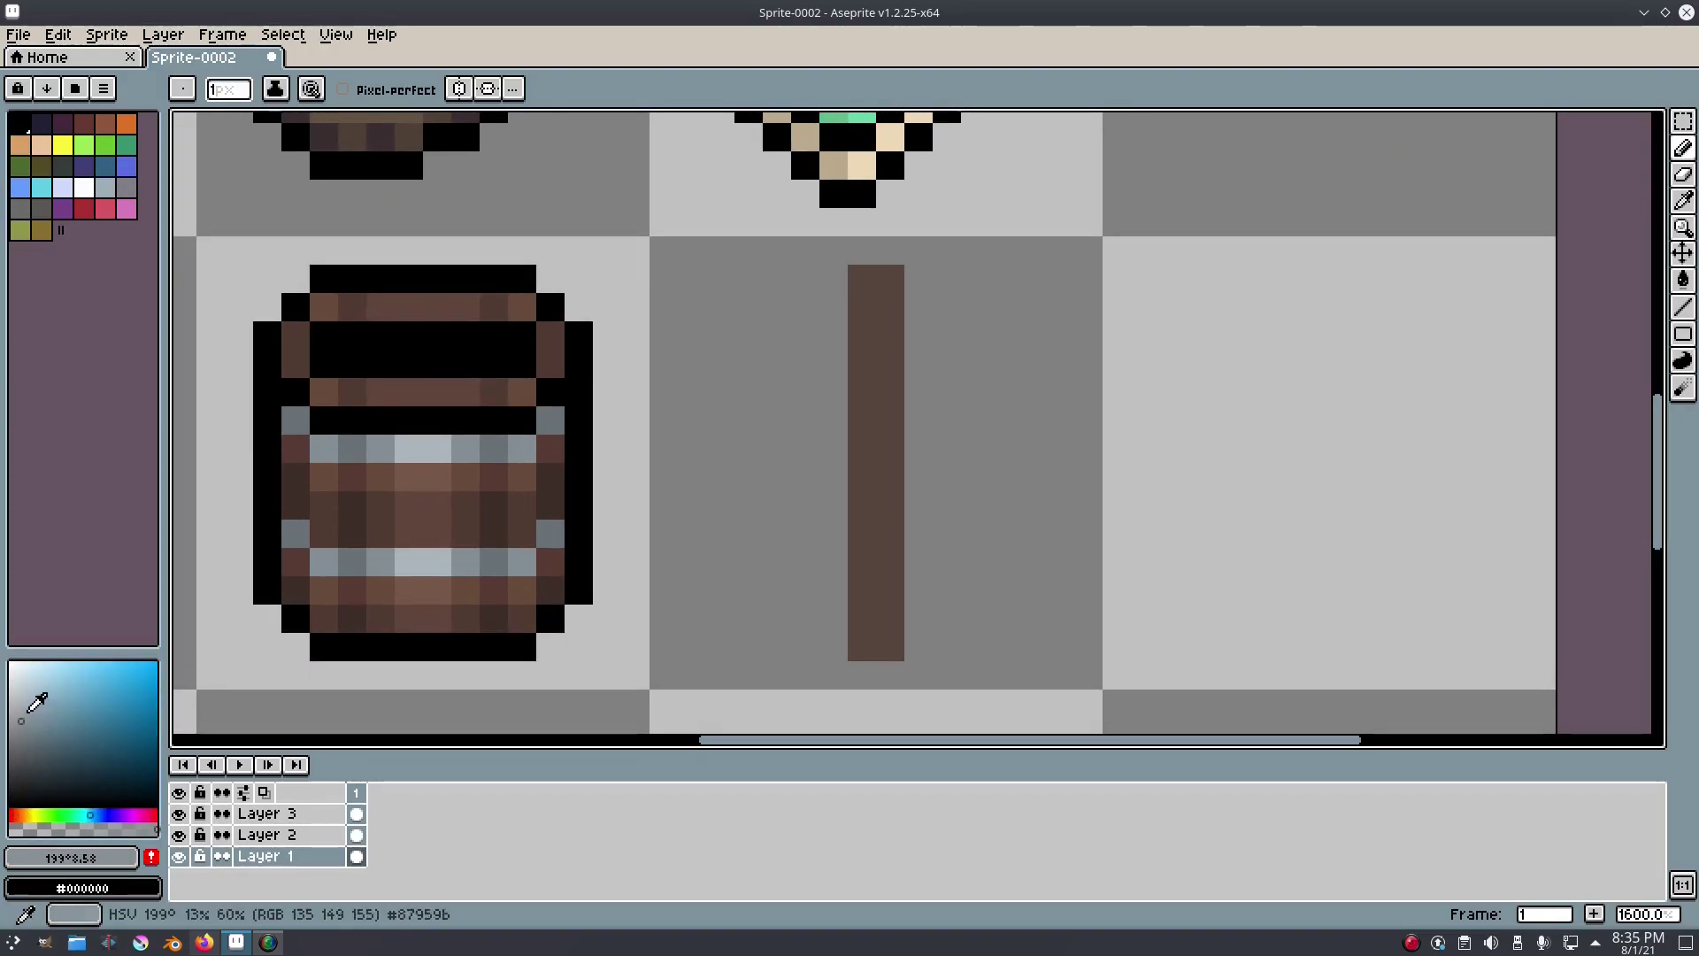
pyautogui.click(28, 708)
pyautogui.click(29, 707)
pyautogui.moveTo(863, 307); pyautogui.dragTo(897, 300)
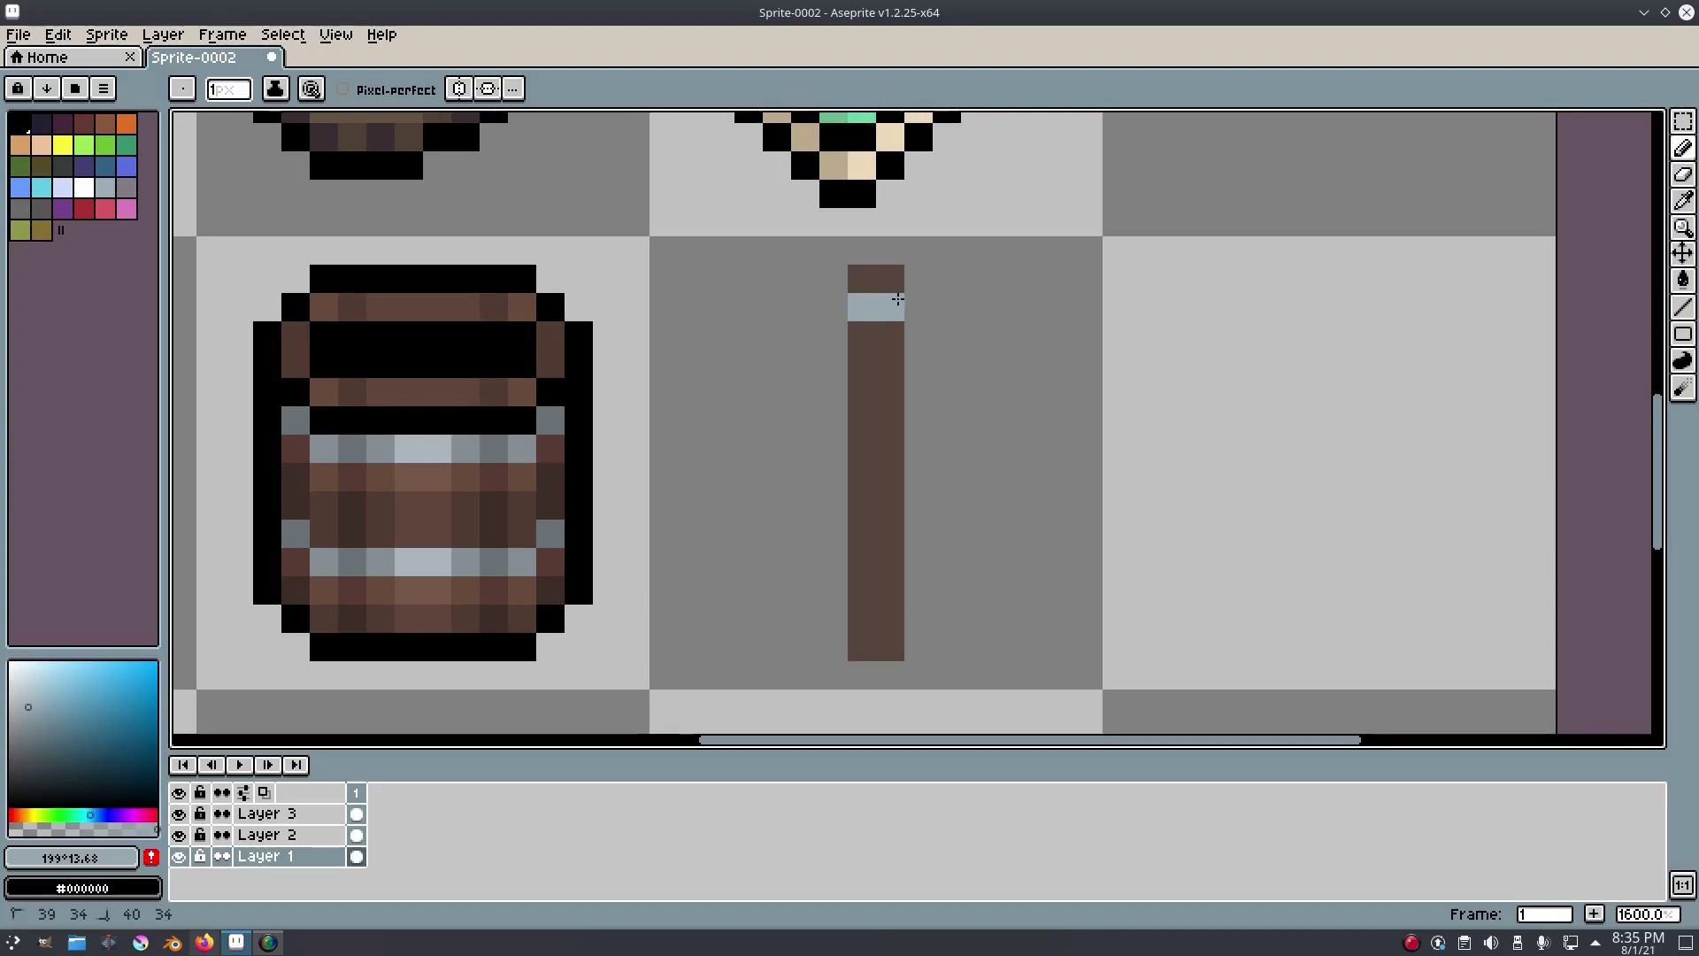
pyautogui.moveTo(989, 327)
pyautogui.mouseDown()
pyautogui.moveTo(1011, 342)
pyautogui.moveTo(754, 336)
pyautogui.moveTo(762, 314)
pyautogui.moveTo(857, 309)
pyautogui.mouseUp()
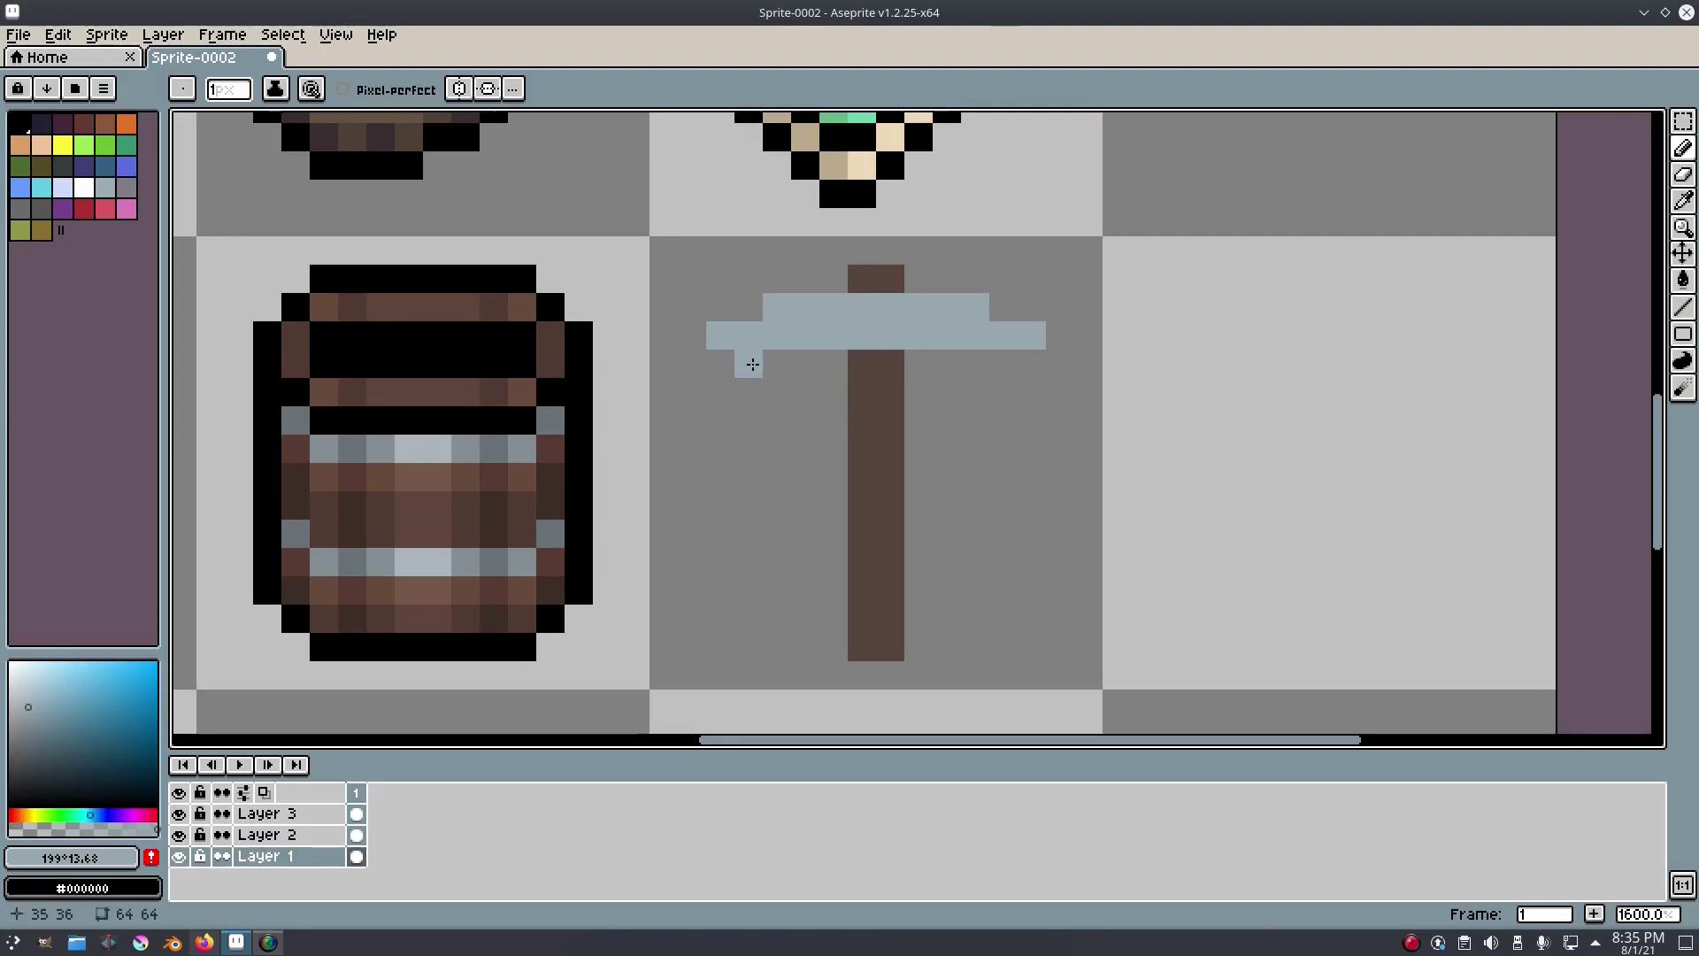
pyautogui.moveTo(1004, 364); pyautogui.dragTo(1032, 392)
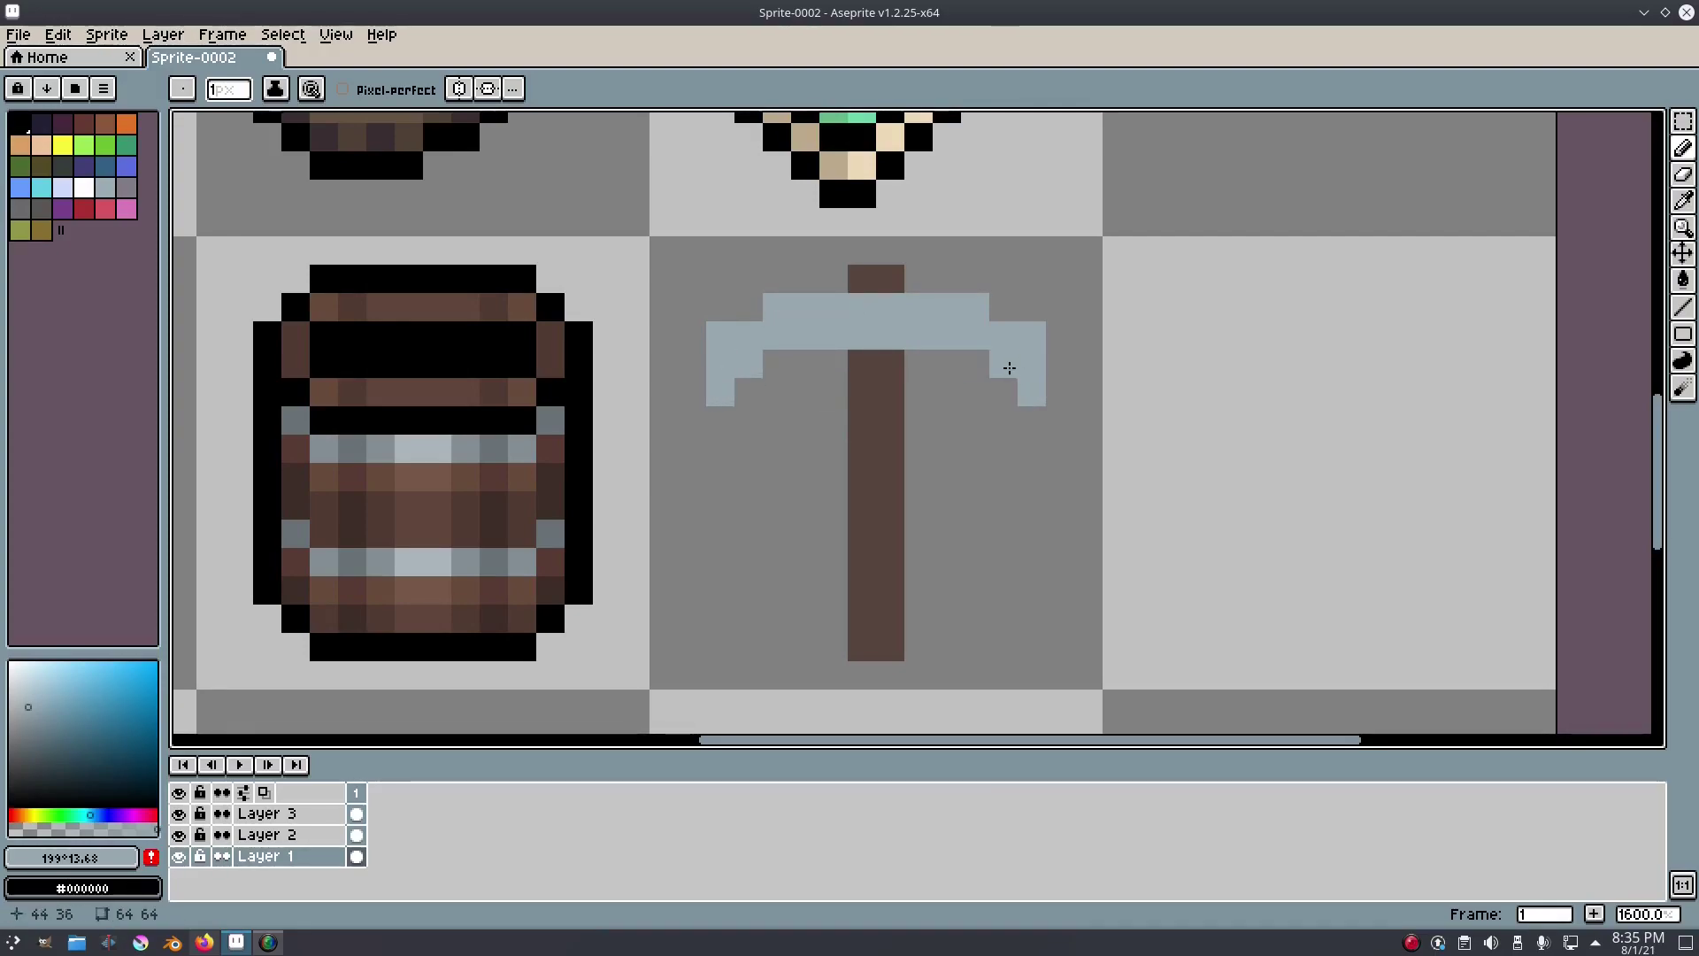
# Erase the outer corner pixels of the pickaxe head on both sides to round its arc.
pyautogui.press('e')
pyautogui.moveTo(744, 306); pyautogui.dragTo(719, 335)
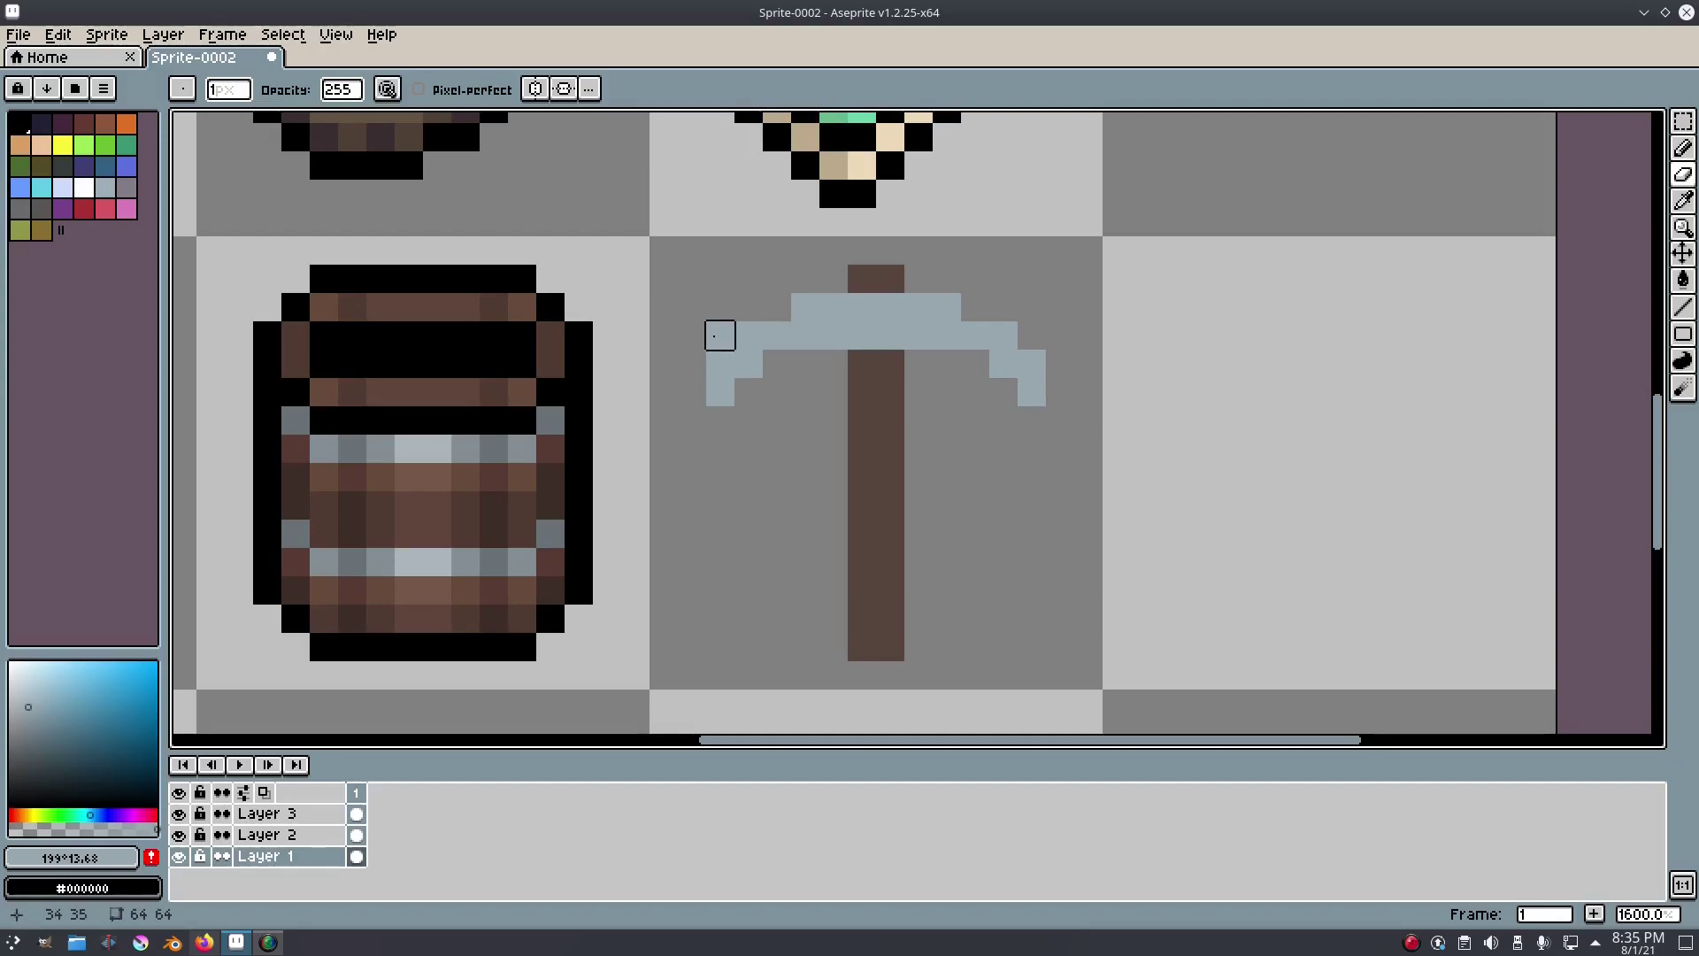
pyautogui.scroll(-5, 1032, 392)
pyautogui.scroll(5, 1127, 357)
pyautogui.scroll(-5, 1092, 380)
pyautogui.scroll(4, 1127, 360)
pyautogui.scroll(5, 1083, 358)
pyautogui.scroll(-5, 1074, 425)
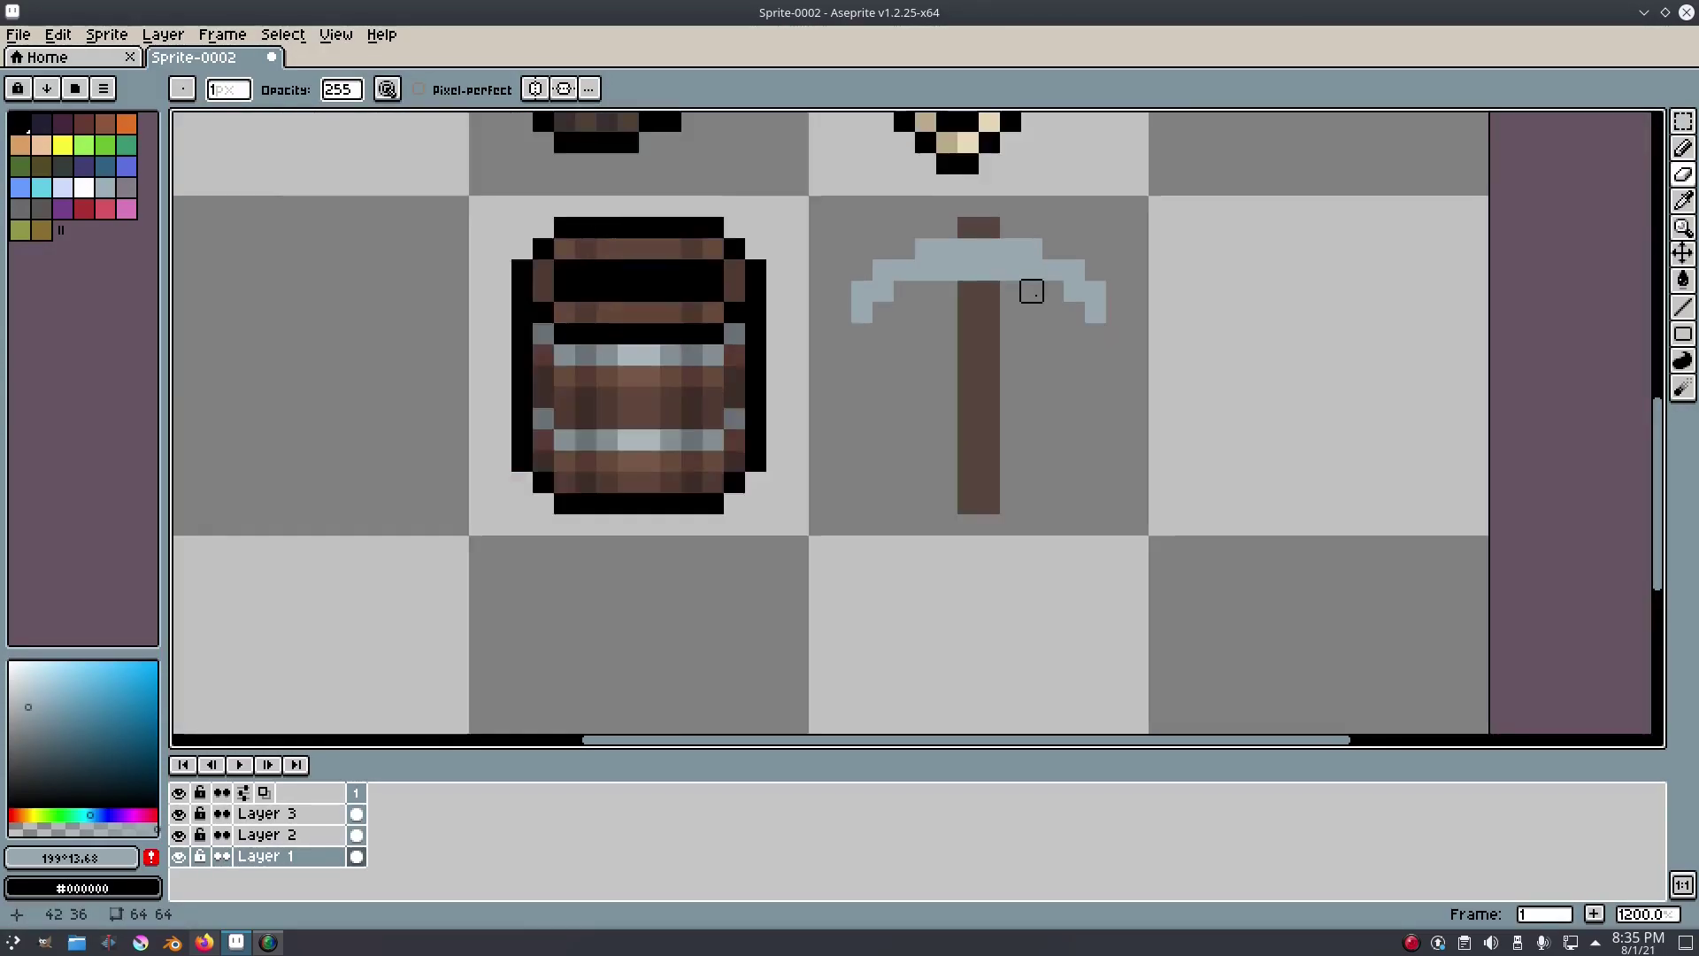
# Erase pixels along both sides of the pickaxe handle to turn it into a thin, crooked shaft, undoing excess erasing.
pyautogui.scroll(1, 1004, 296)
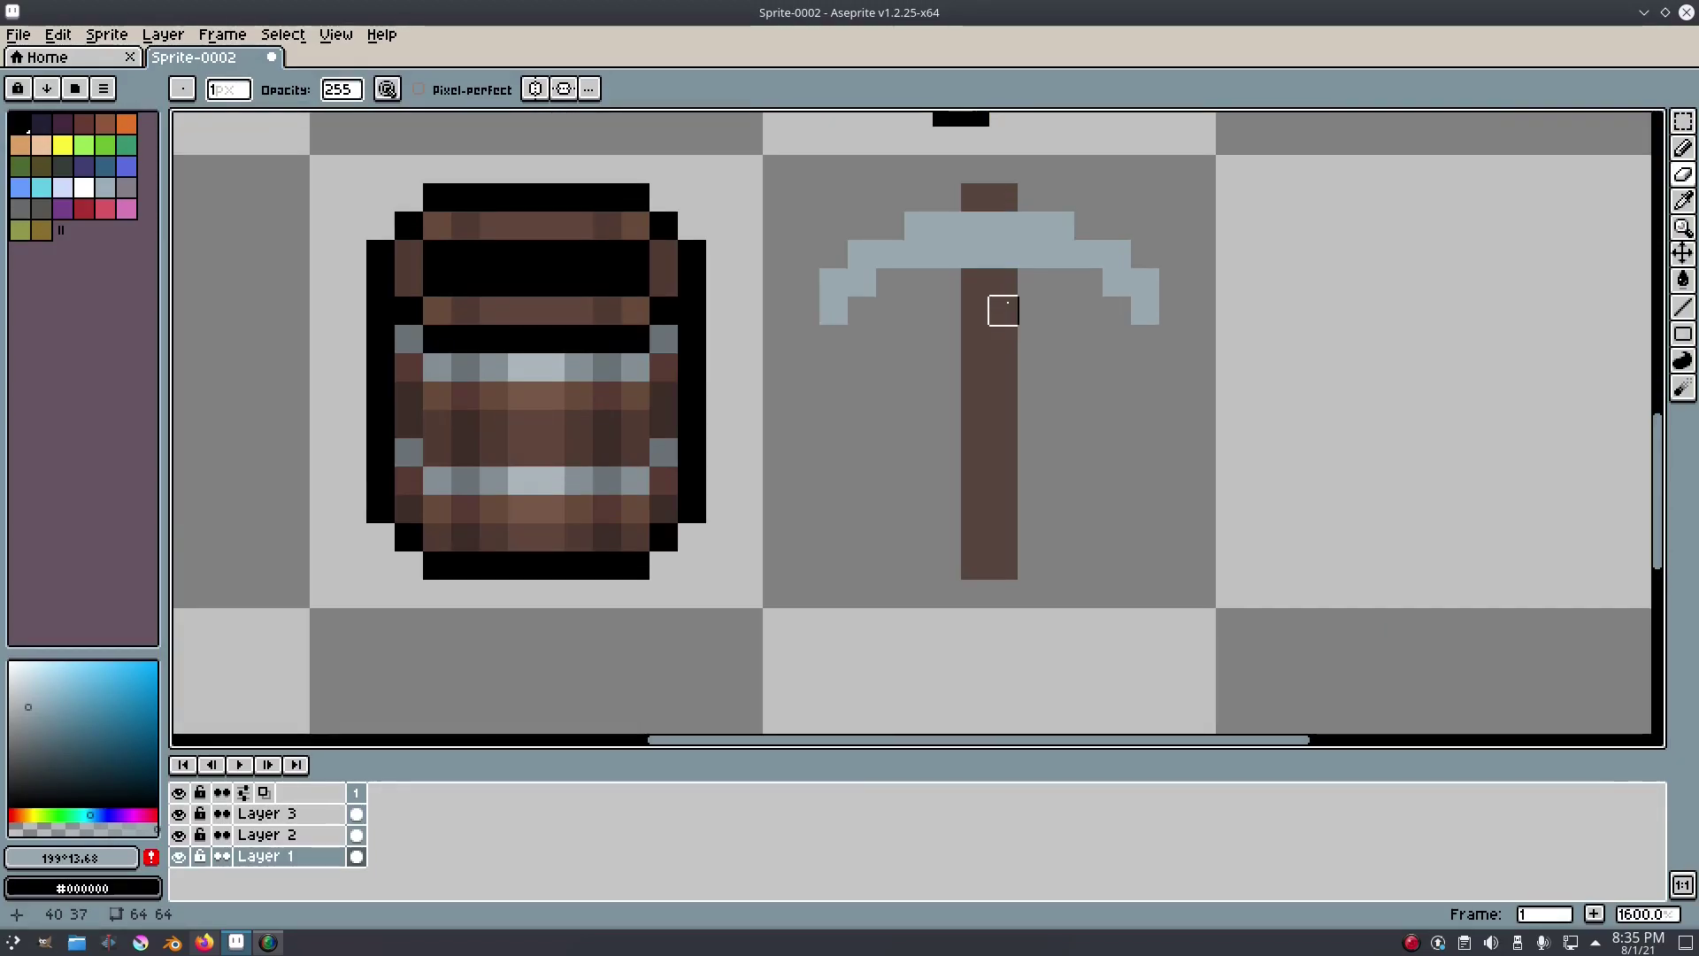
pyautogui.moveTo(1004, 311)
pyautogui.mouseDown()
pyautogui.moveTo(1002, 422)
pyautogui.moveTo(976, 450)
pyautogui.moveTo(974, 509)
pyautogui.moveTo(975, 482)
pyautogui.moveTo(1003, 509)
pyautogui.mouseUp()
pyautogui.scroll(-4, 1004, 509)
pyautogui.hotkey('ctrl', 'z')
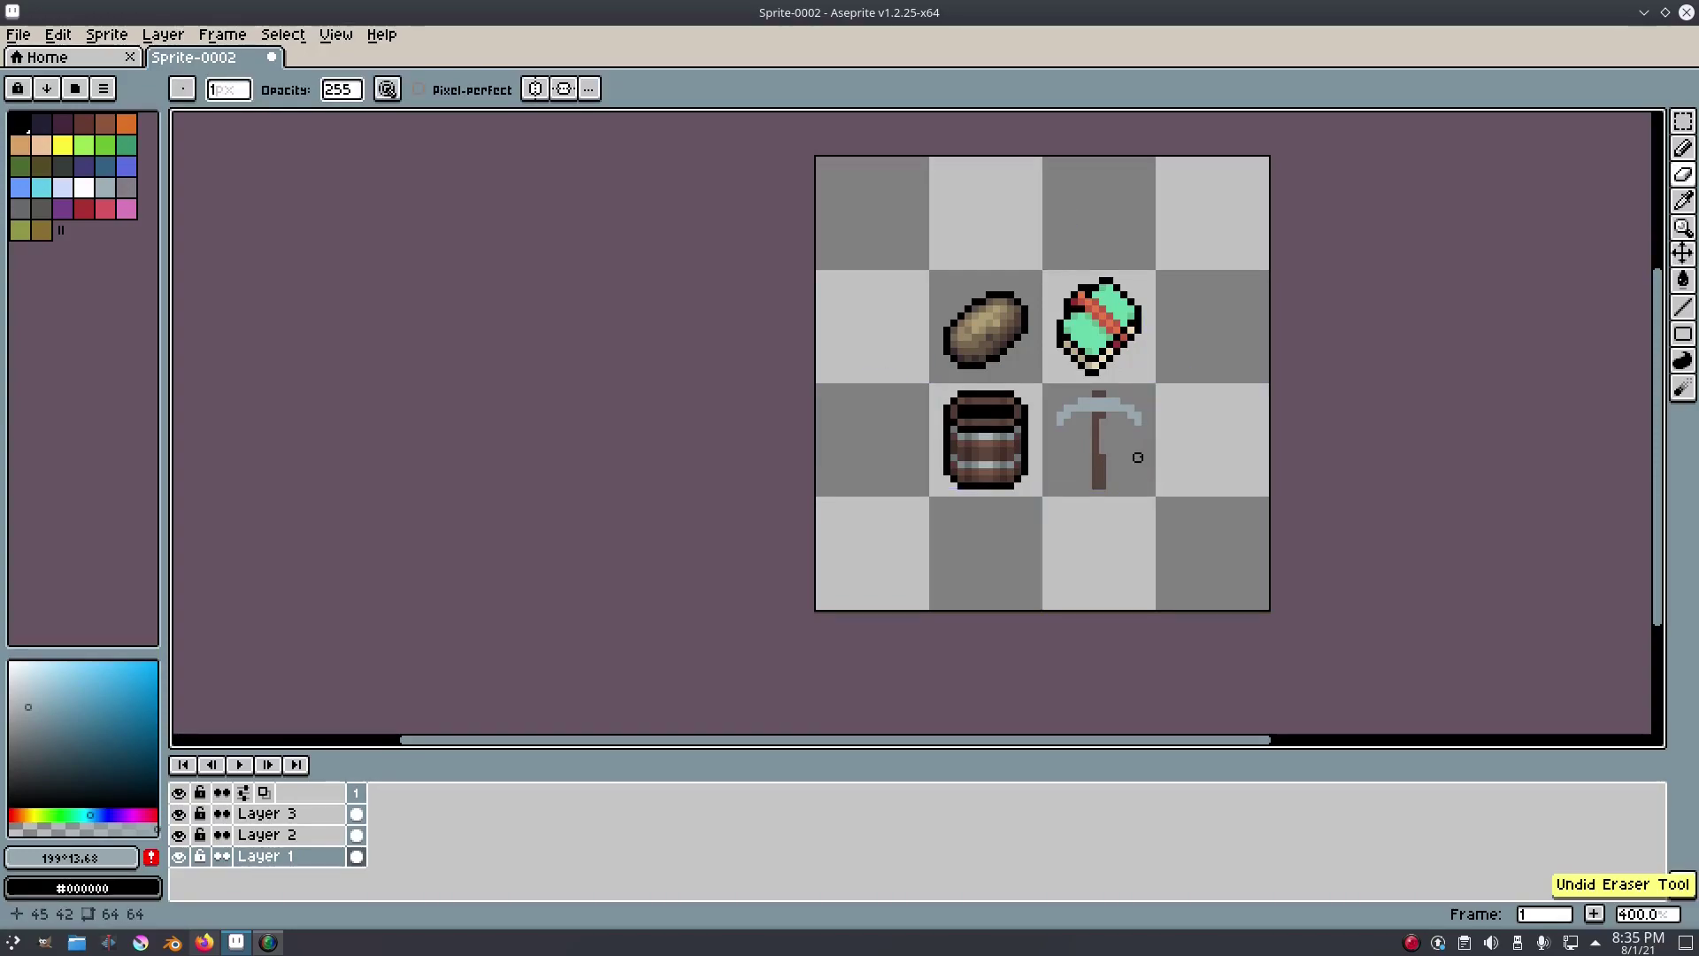
pyautogui.scroll(4, 1049, 469)
pyautogui.scroll(-7, 1067, 479)
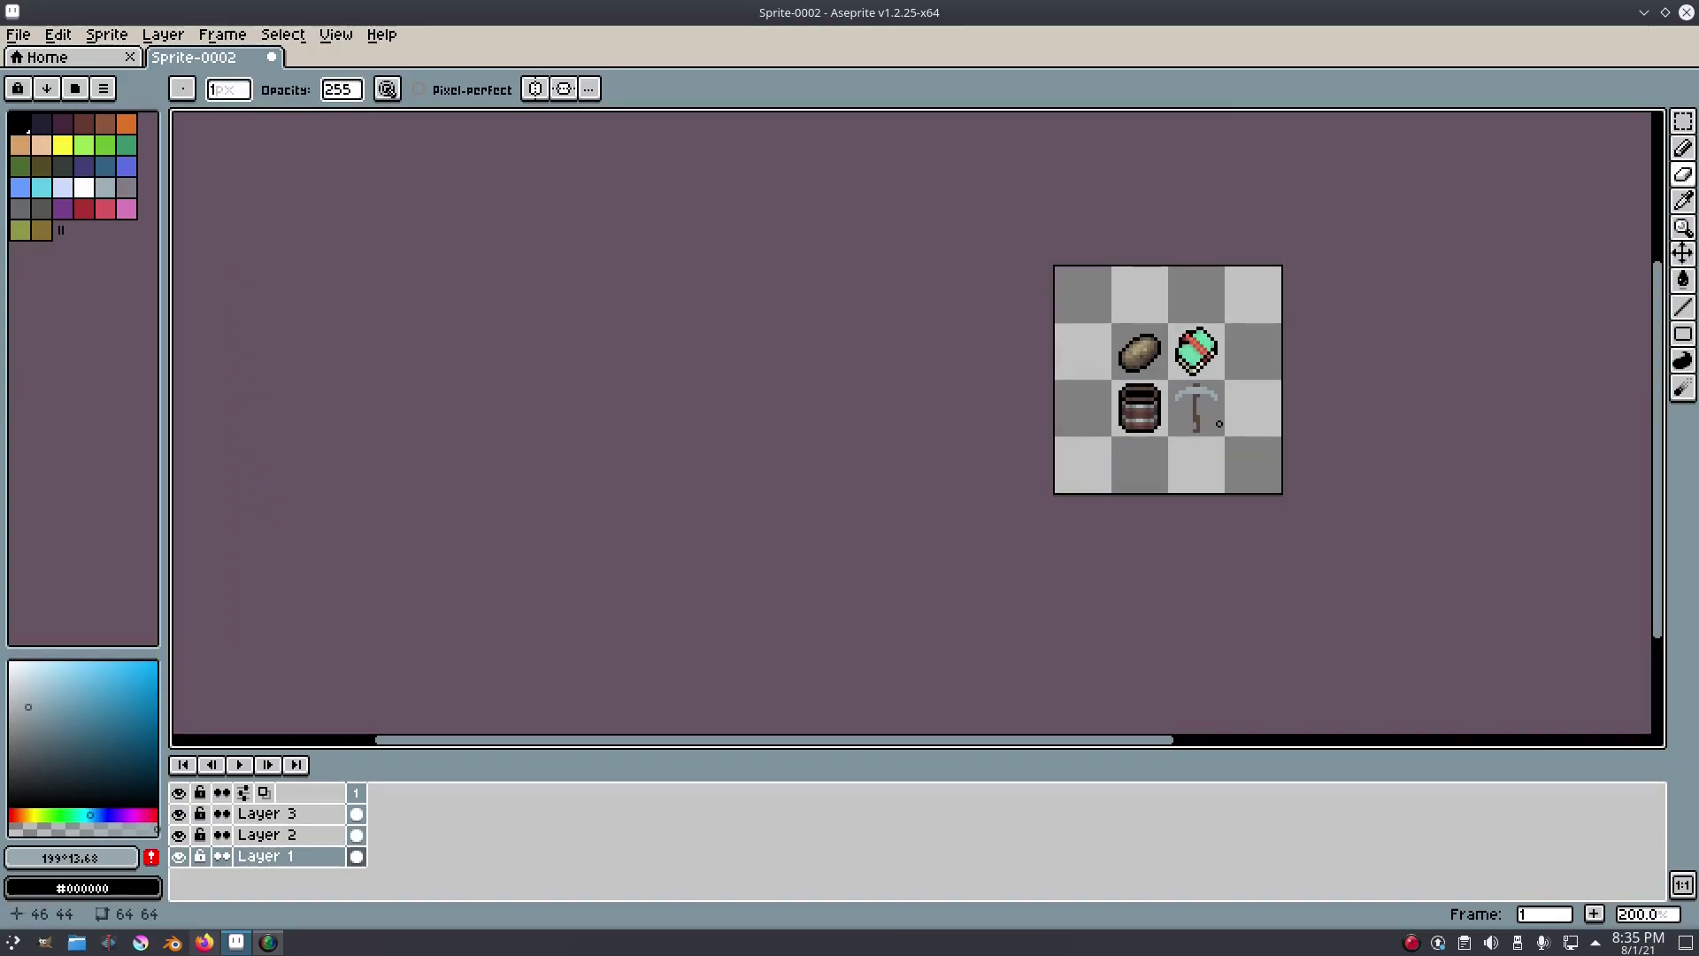
pyautogui.scroll(5, 1197, 389)
pyautogui.scroll(4, 1197, 390)
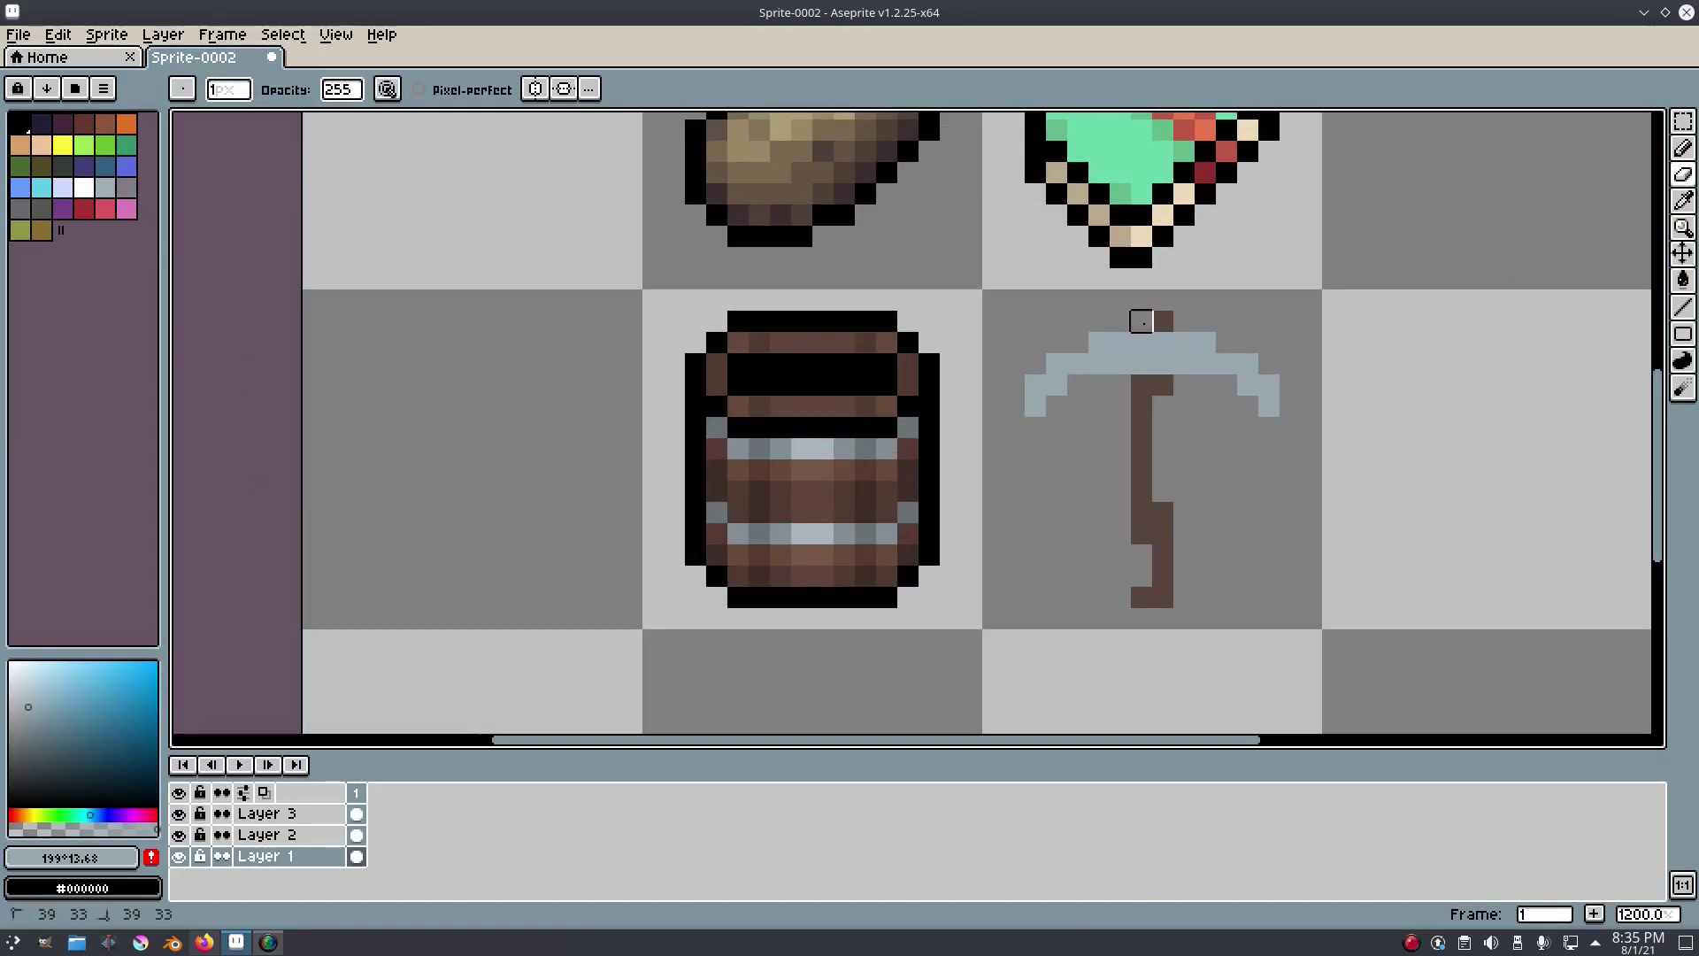
pyautogui.scroll(-4, 1258, 317)
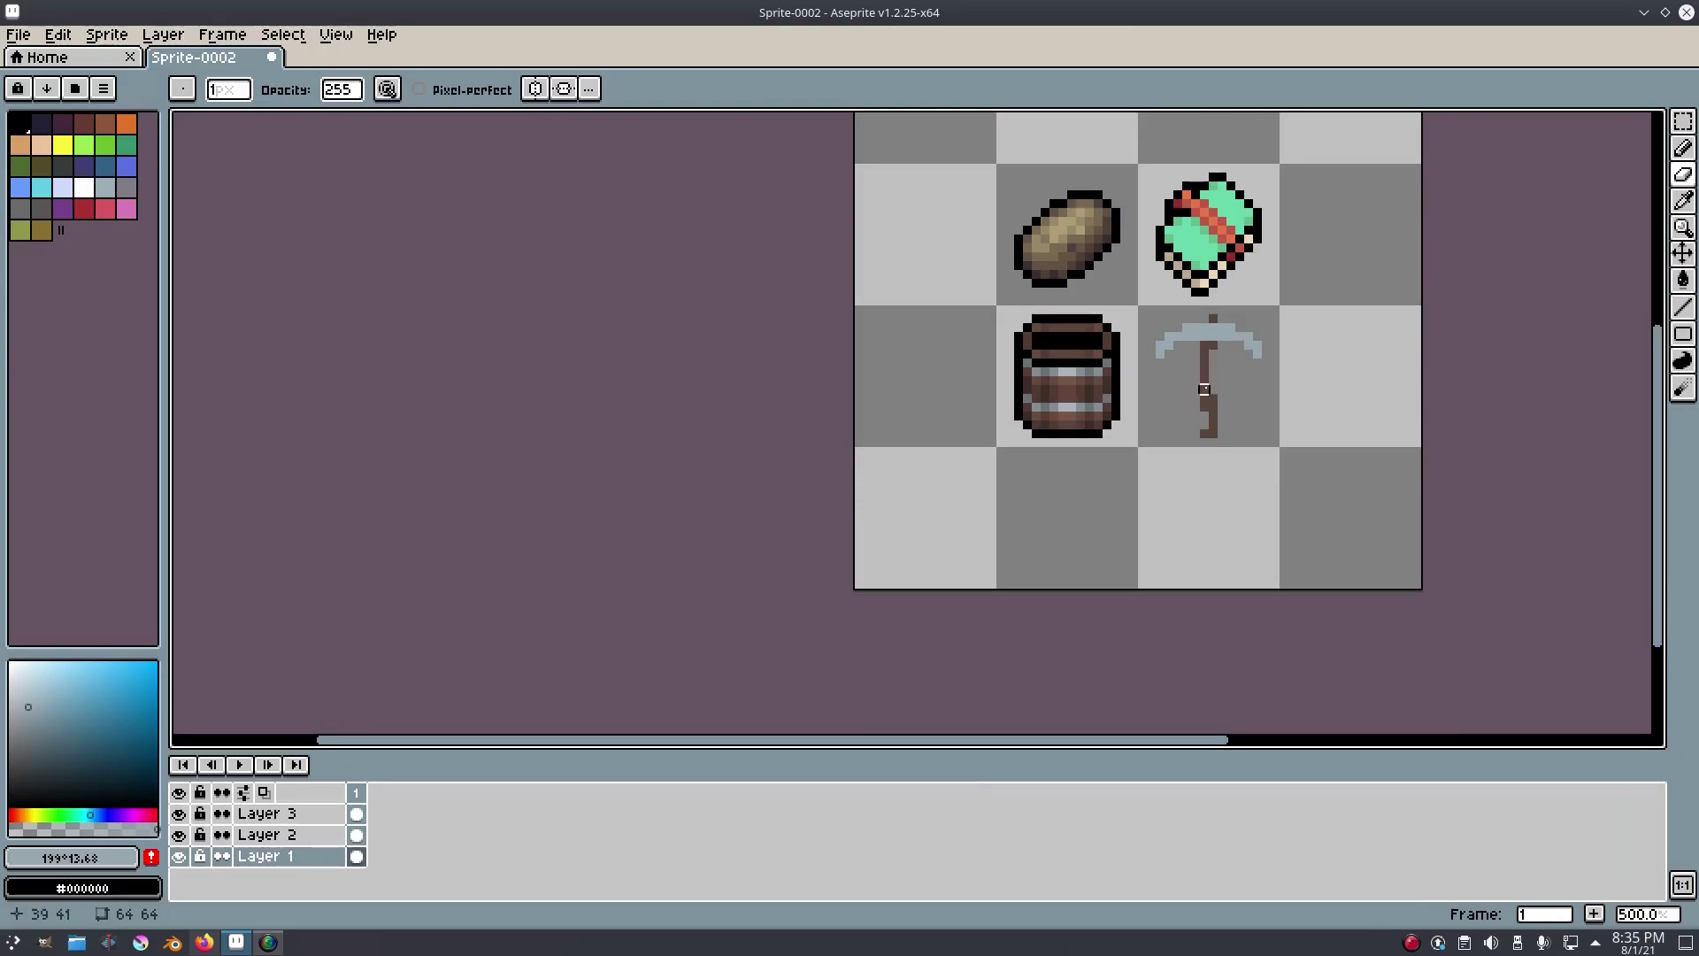
pyautogui.scroll(1, 1204, 398)
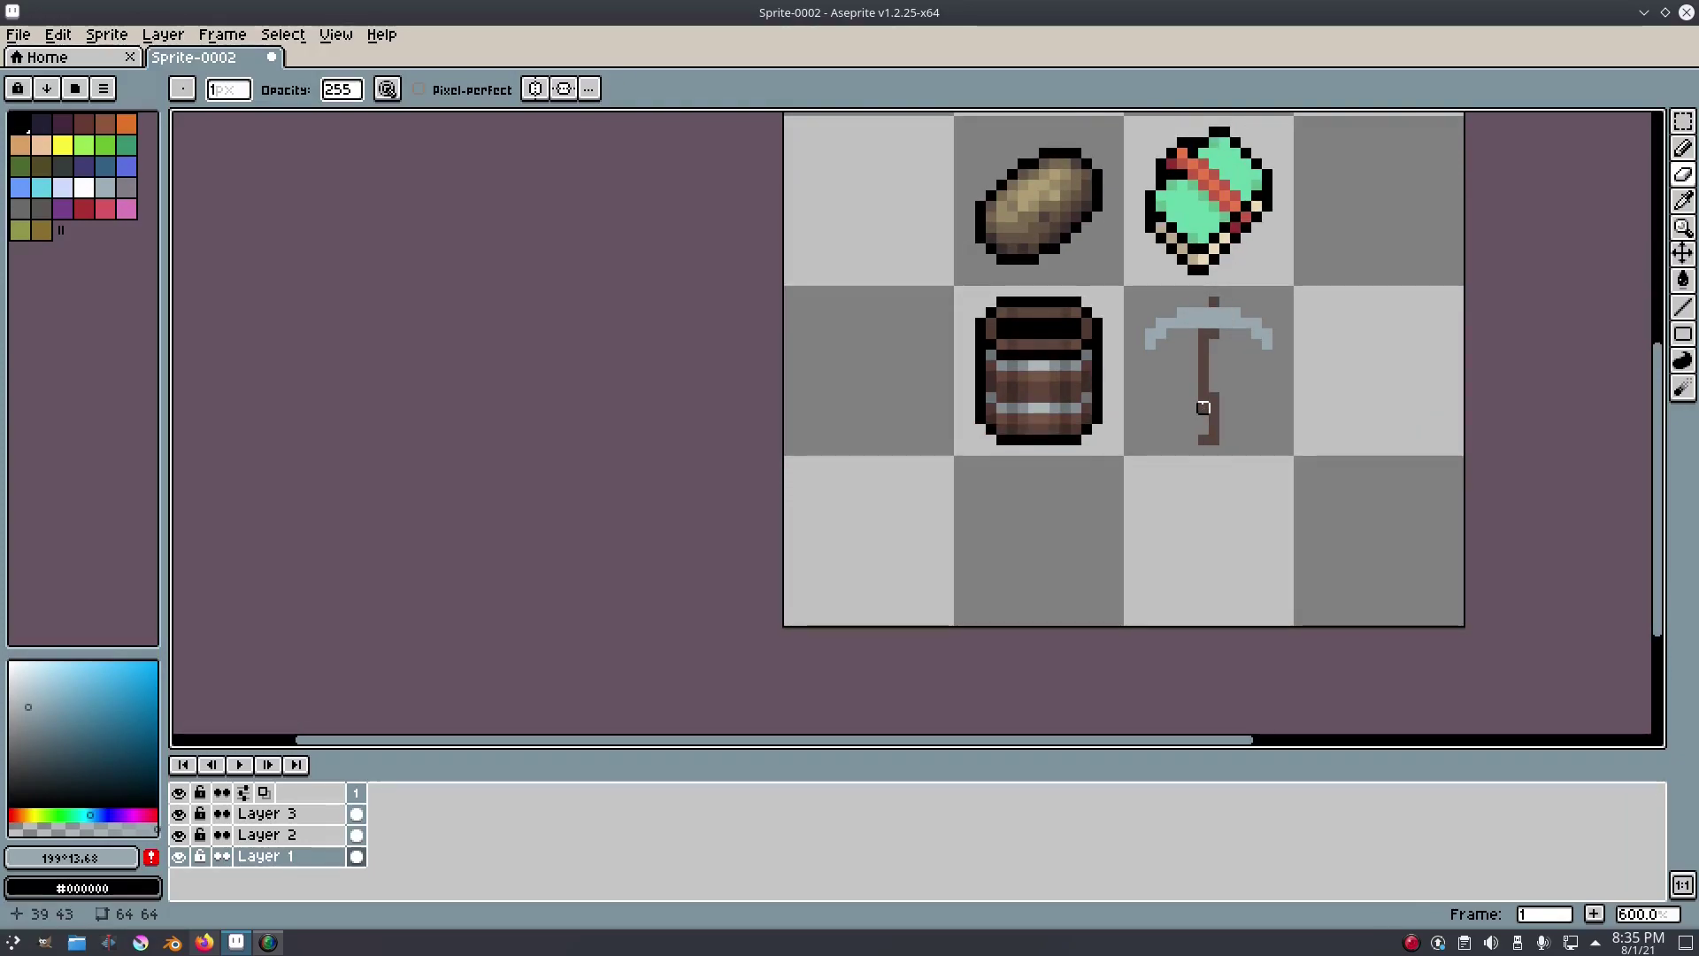
pyautogui.scroll(3, 1204, 407)
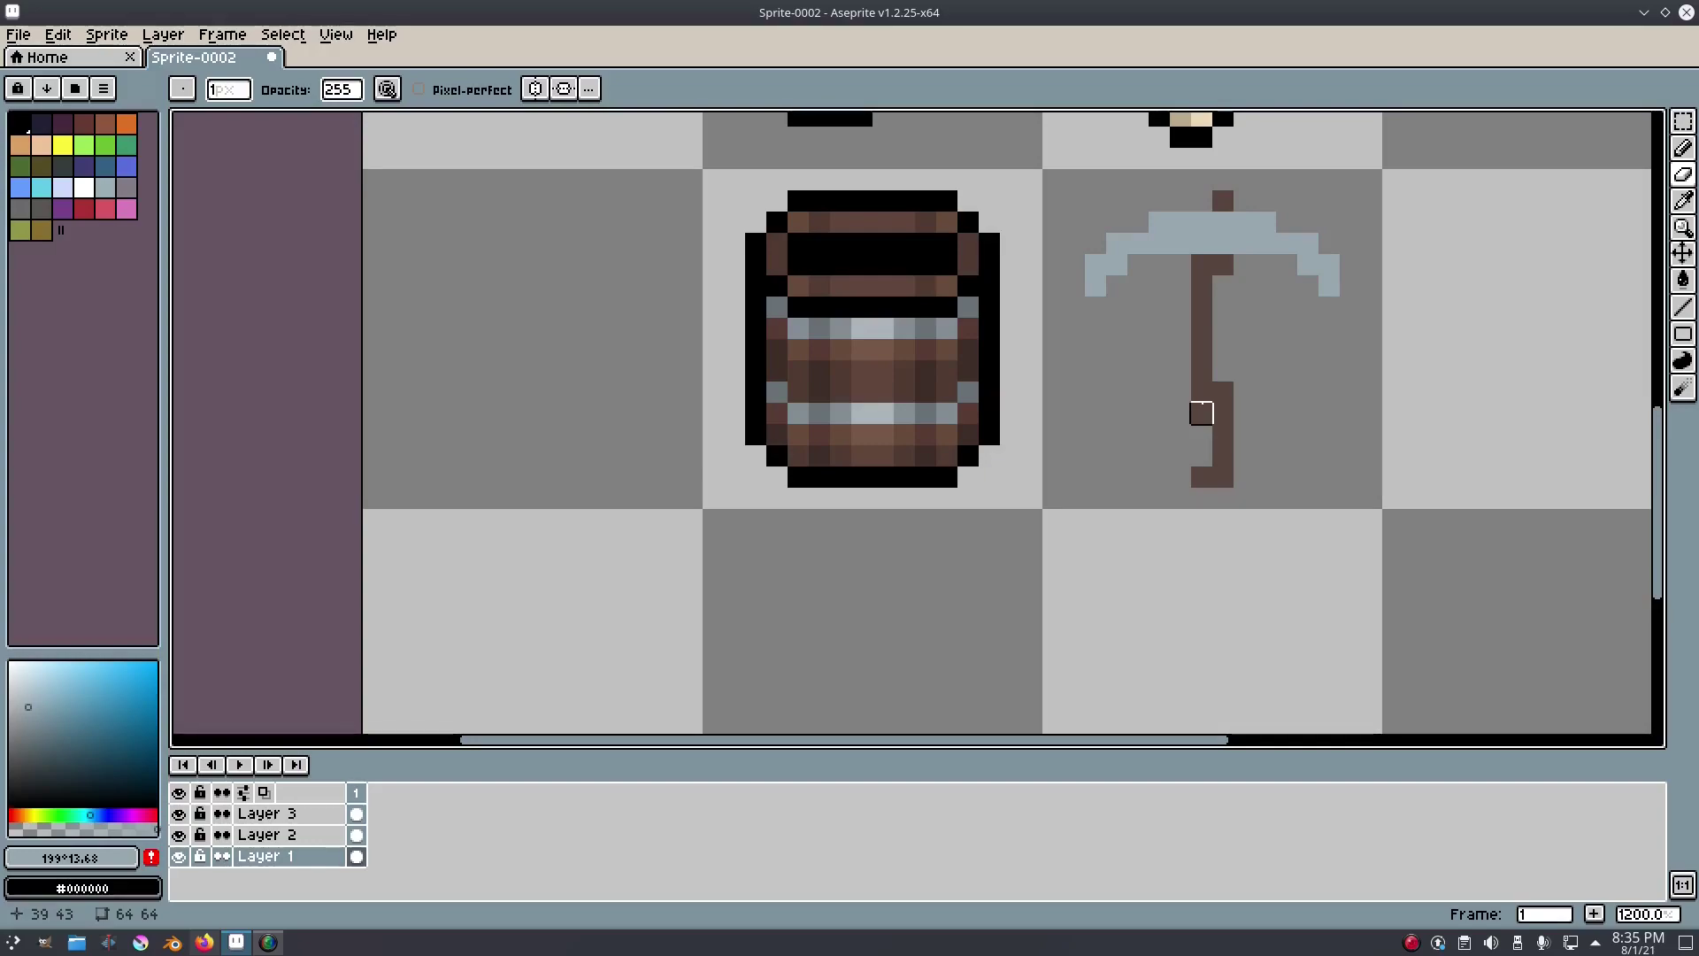
pyautogui.scroll(-1, 1201, 412)
pyautogui.scroll(2, 1016, 455)
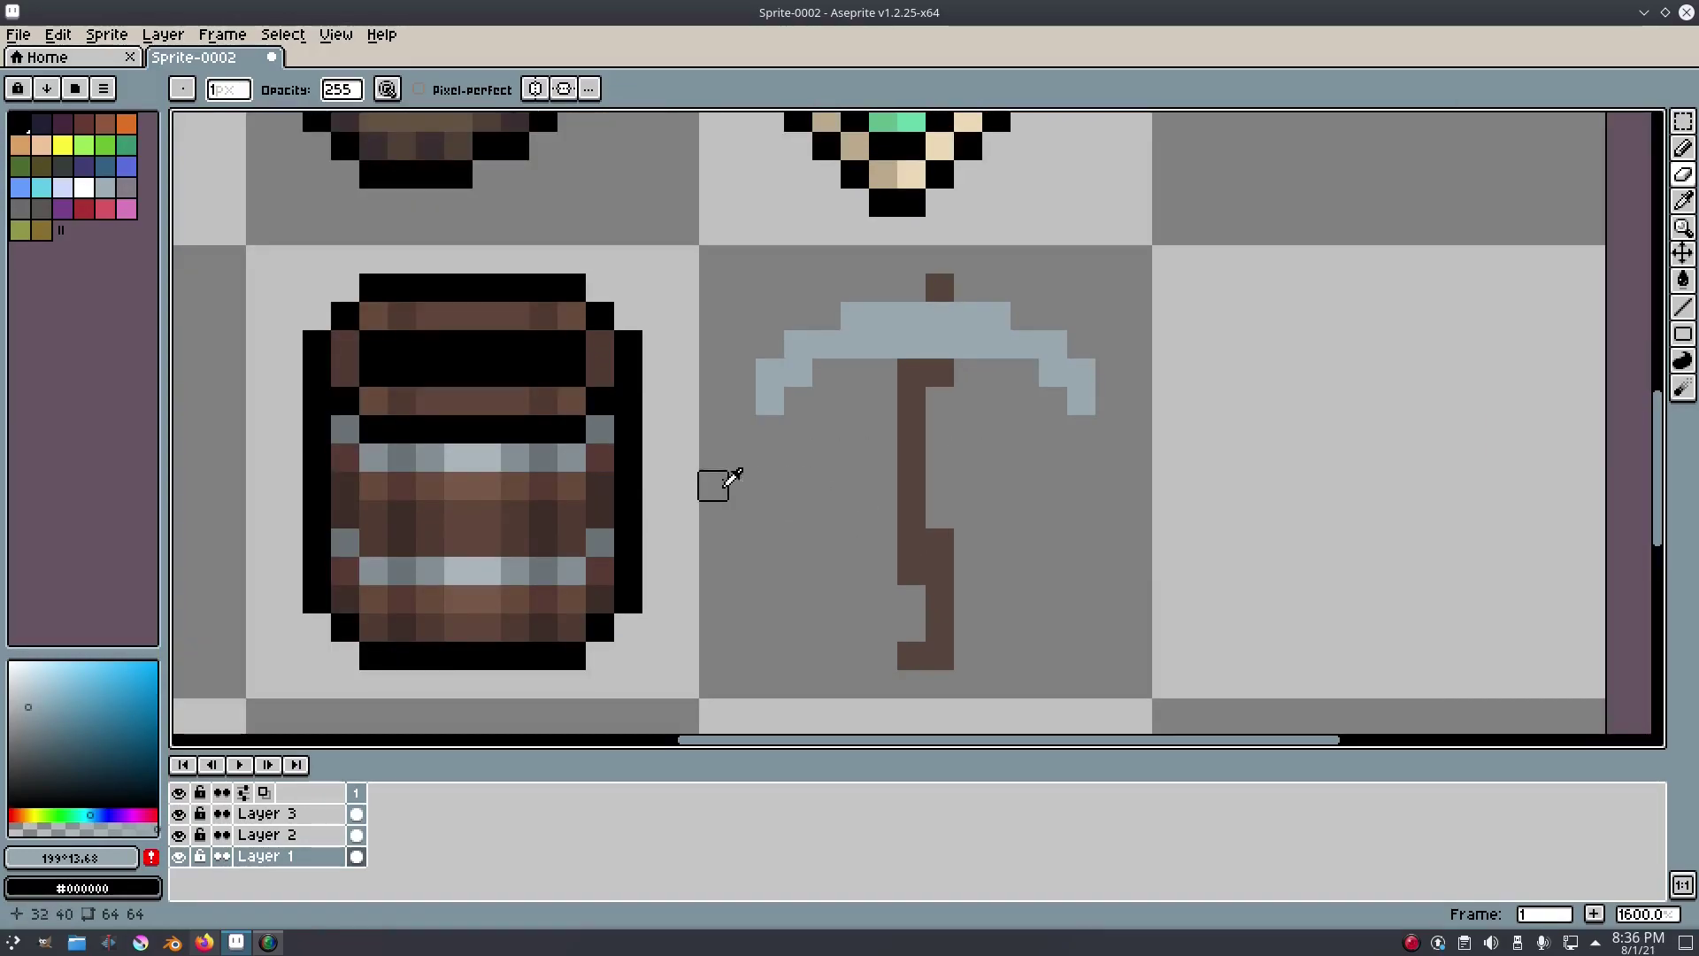
# Sample the handle's brown, darken it to HSV 8, 25, 23, and shade the lower part of the pickaxe handle.
pyautogui.press('i')
pyautogui.click(911, 557)
pyautogui.moveTo(50, 755); pyautogui.dragTo(46, 773)
pyautogui.click(13, 813)
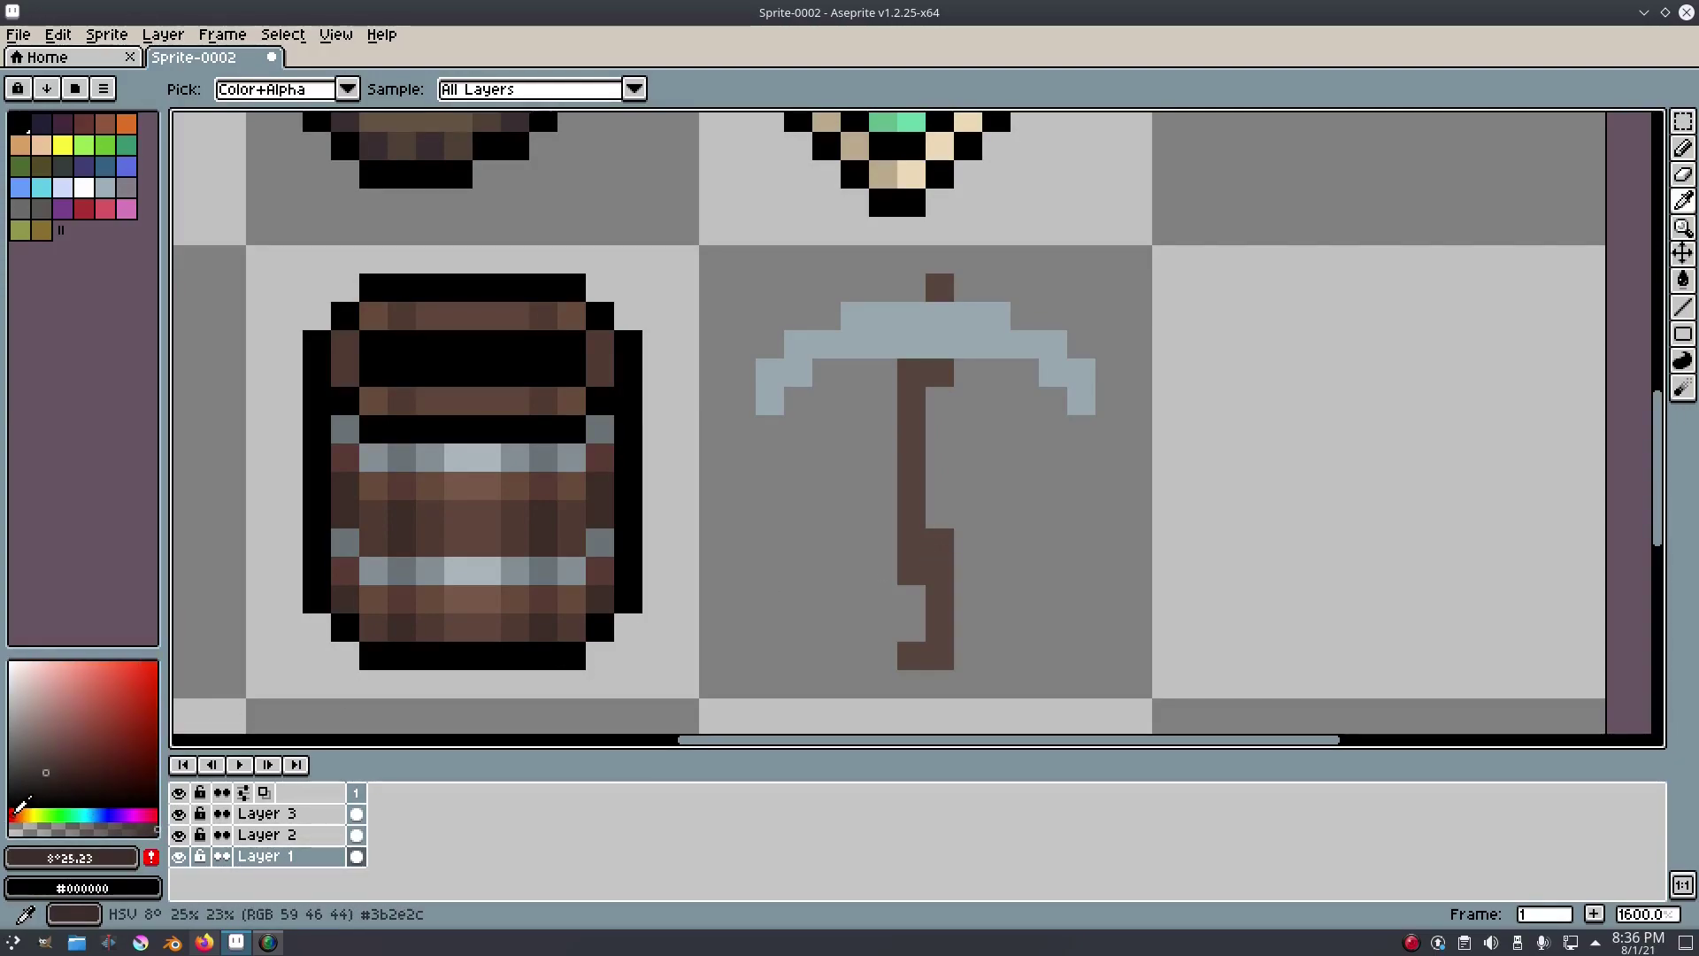
pyautogui.press('b')
pyautogui.moveTo(940, 544)
pyautogui.mouseDown()
pyautogui.moveTo(913, 579)
pyautogui.moveTo(921, 646)
pyautogui.moveTo(924, 514)
pyautogui.mouseUp()
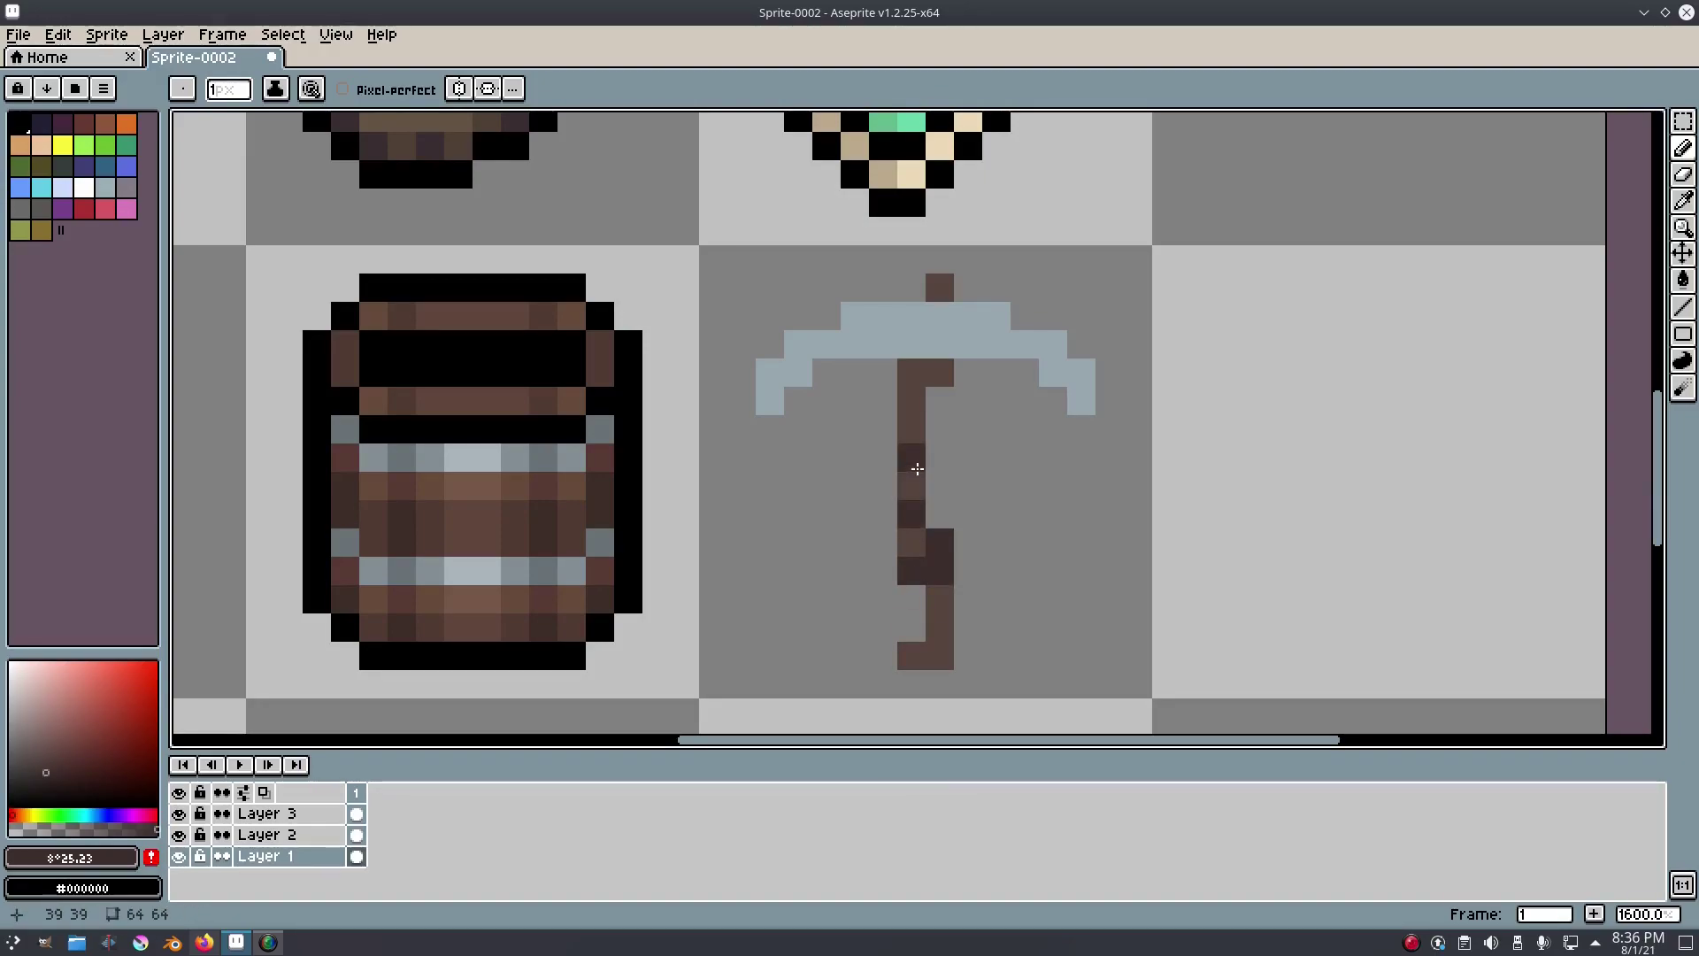
pyautogui.moveTo(936, 616)
pyautogui.mouseDown()
pyautogui.moveTo(938, 655)
pyautogui.moveTo(911, 655)
pyautogui.mouseUp()
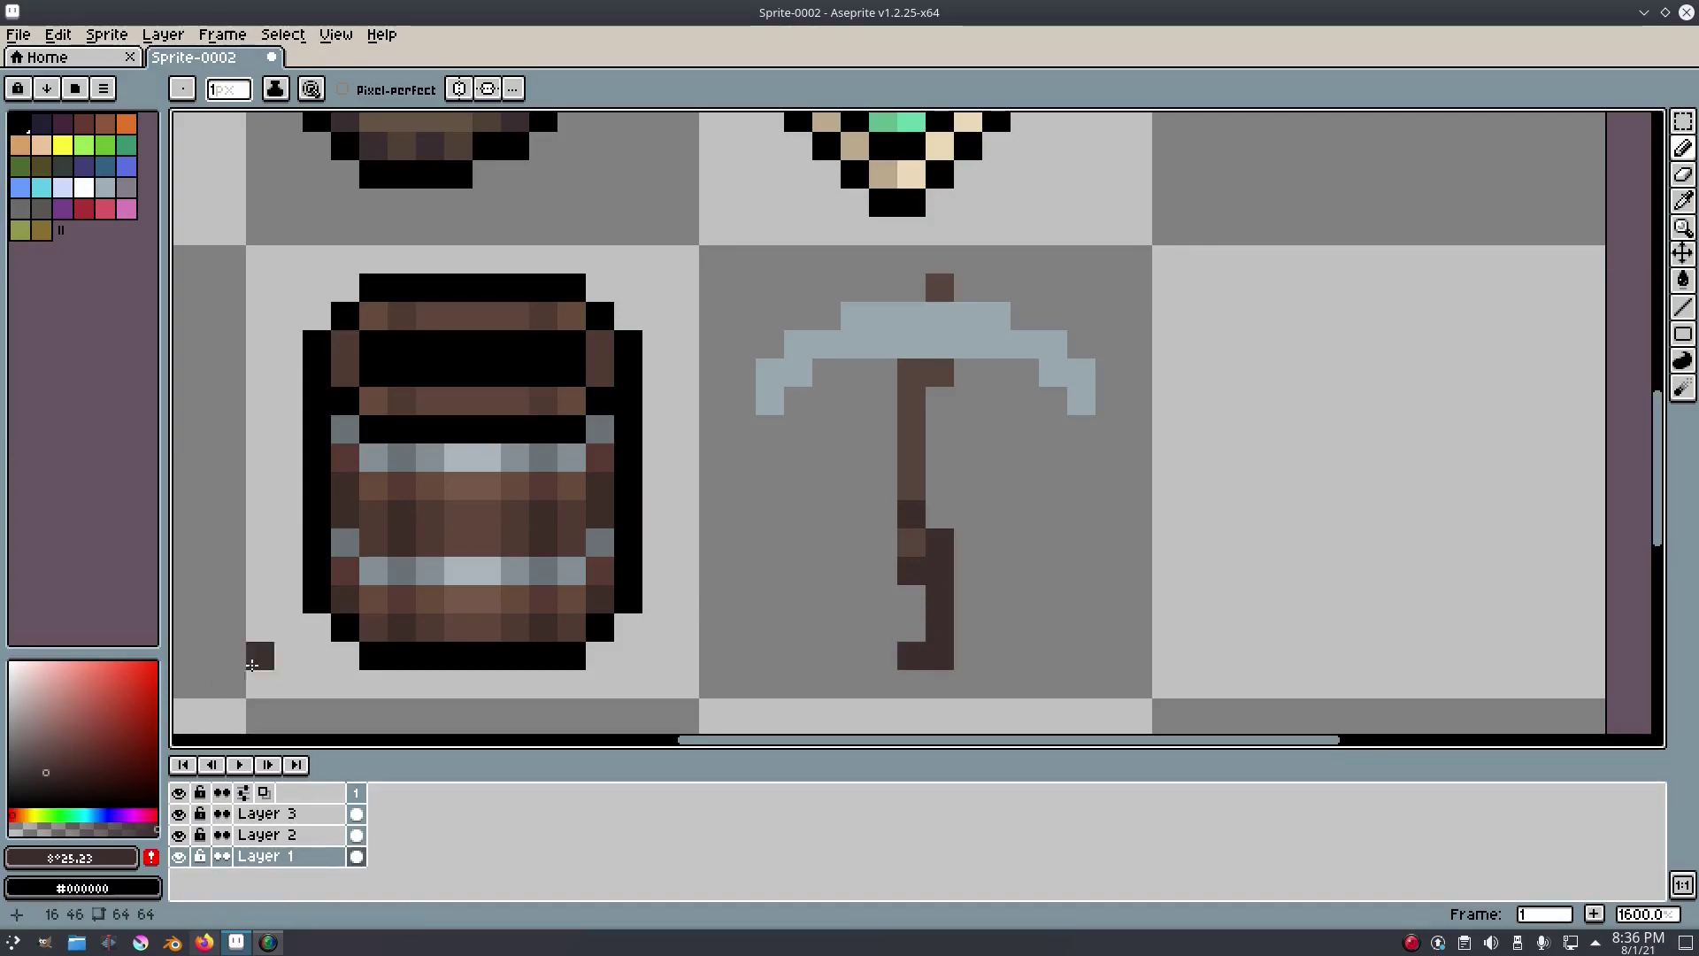
# Set a darker brown of HSV 8, 20, 17 and deepen the shadow at the bottom end of the pickaxe handle.
pyautogui.click(38, 782)
pyautogui.click(938, 626)
pyautogui.click(935, 656)
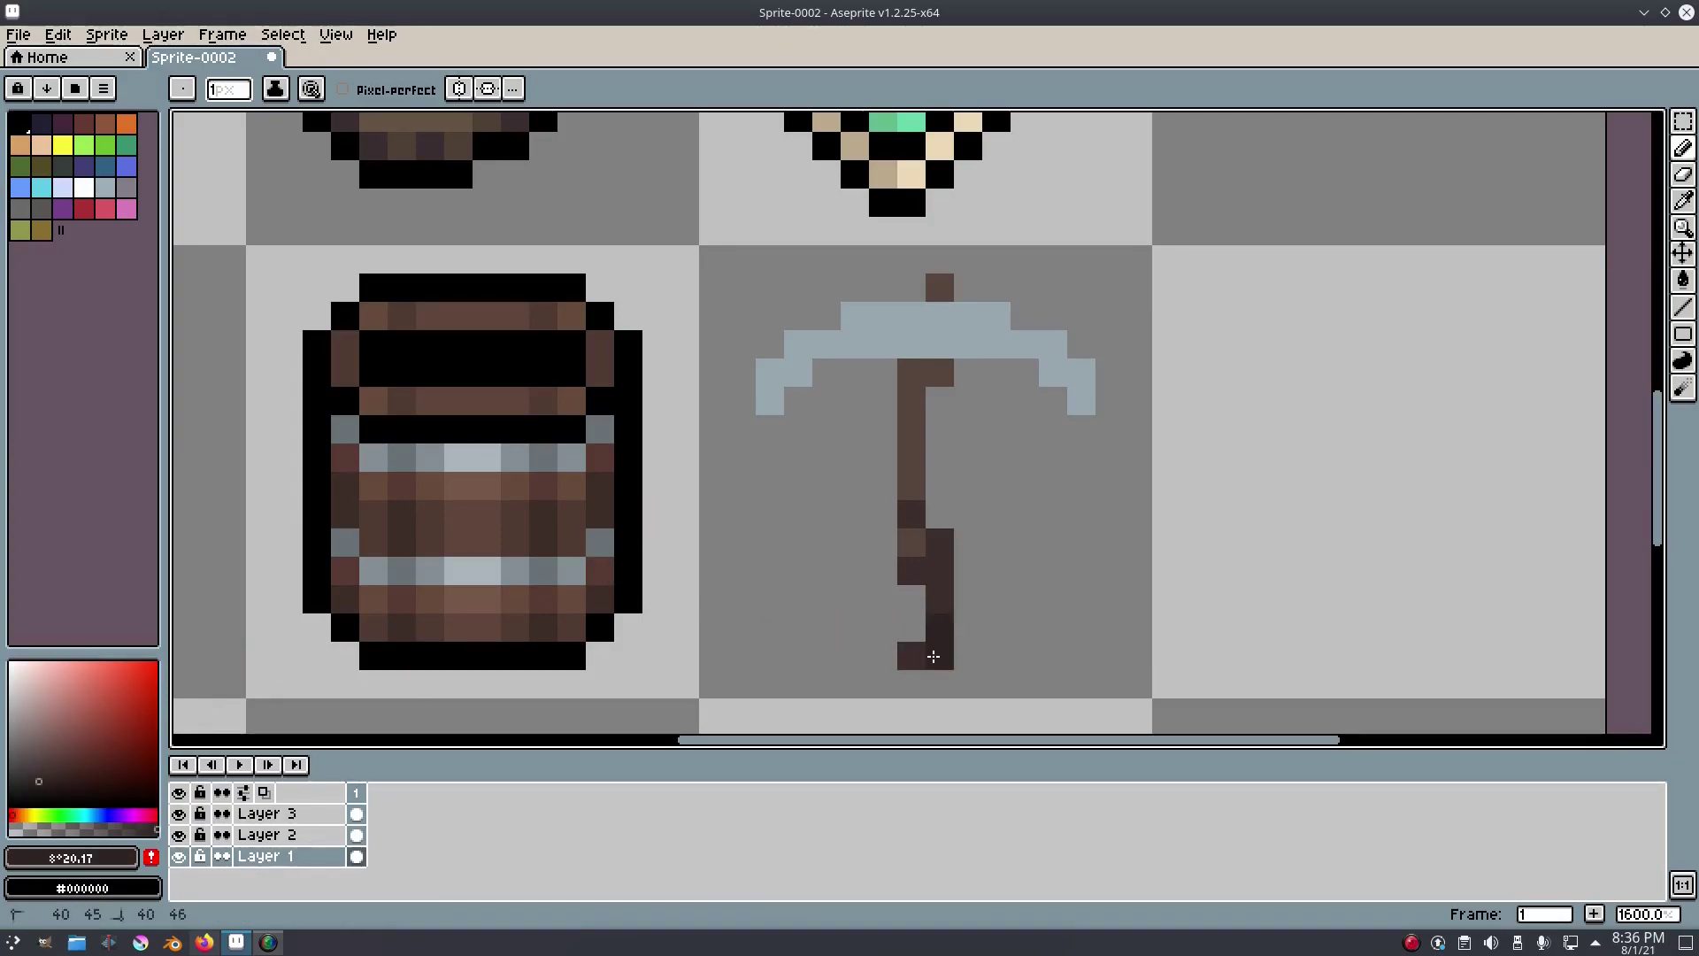
pyautogui.scroll(-4, 908, 660)
pyautogui.scroll(4, 1031, 531)
pyautogui.click(946, 502)
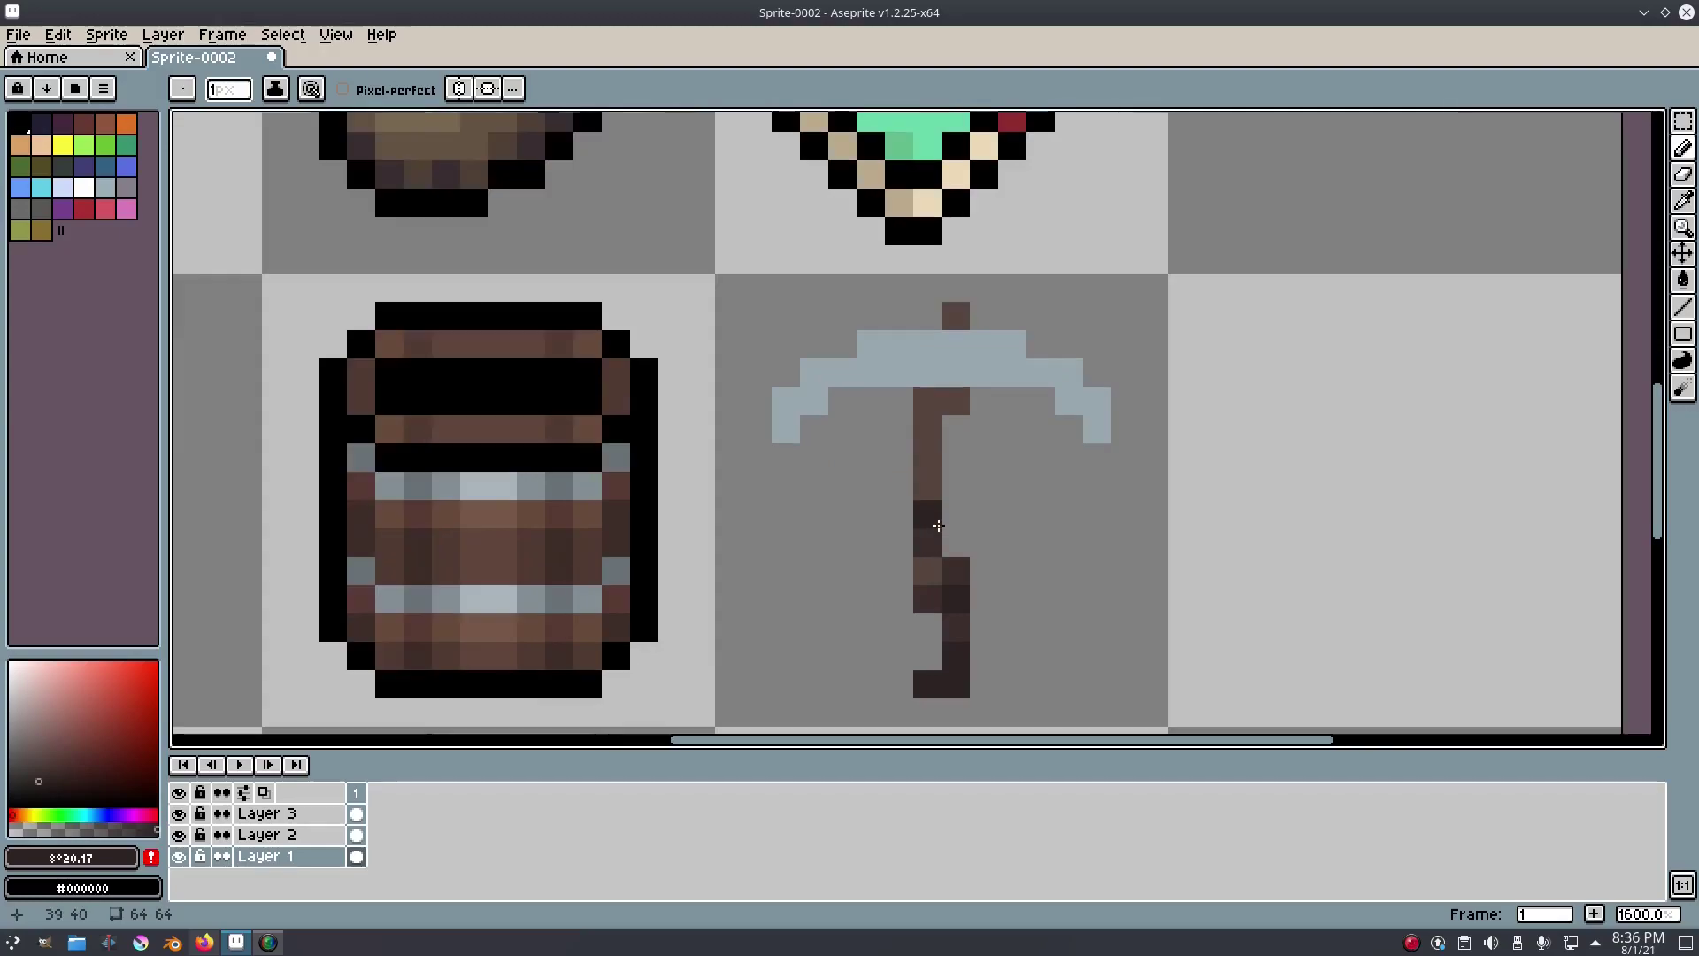
pyautogui.press('u')
# Sample the handle's brown, lighten it to HSV 21, 25, 43, and paint highlights on the shaft below the pickaxe head.
pyautogui.press('i')
pyautogui.click(926, 480)
pyautogui.click(46, 746)
pyautogui.click(46, 742)
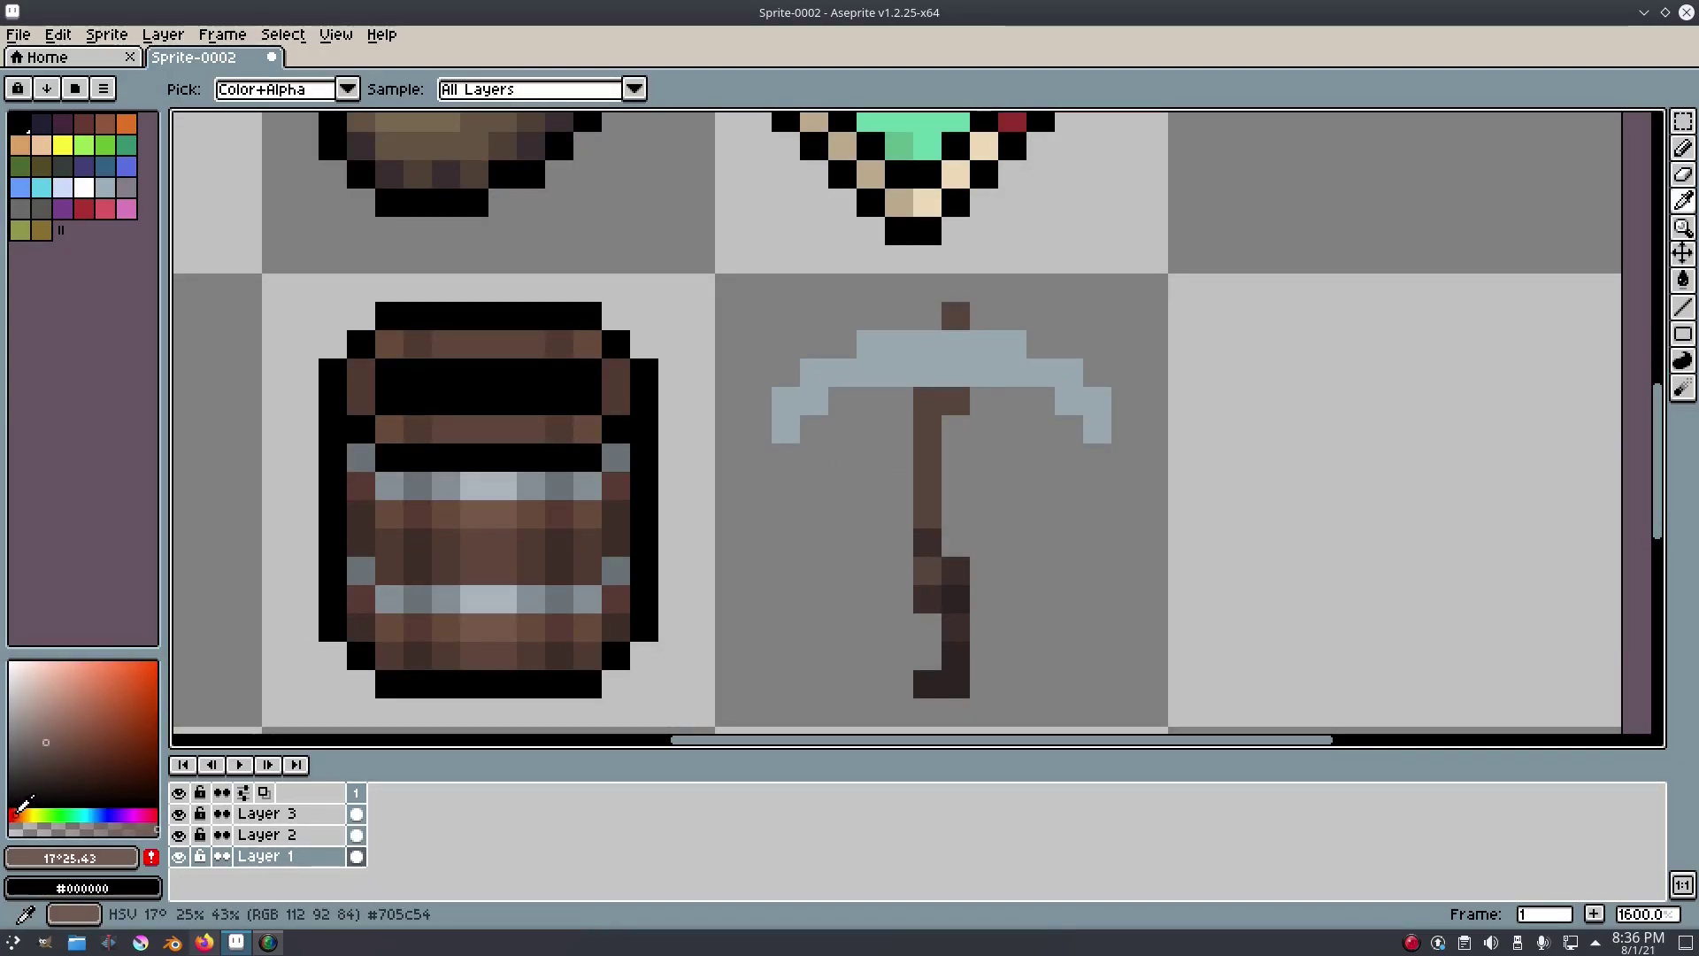
pyautogui.press('b')
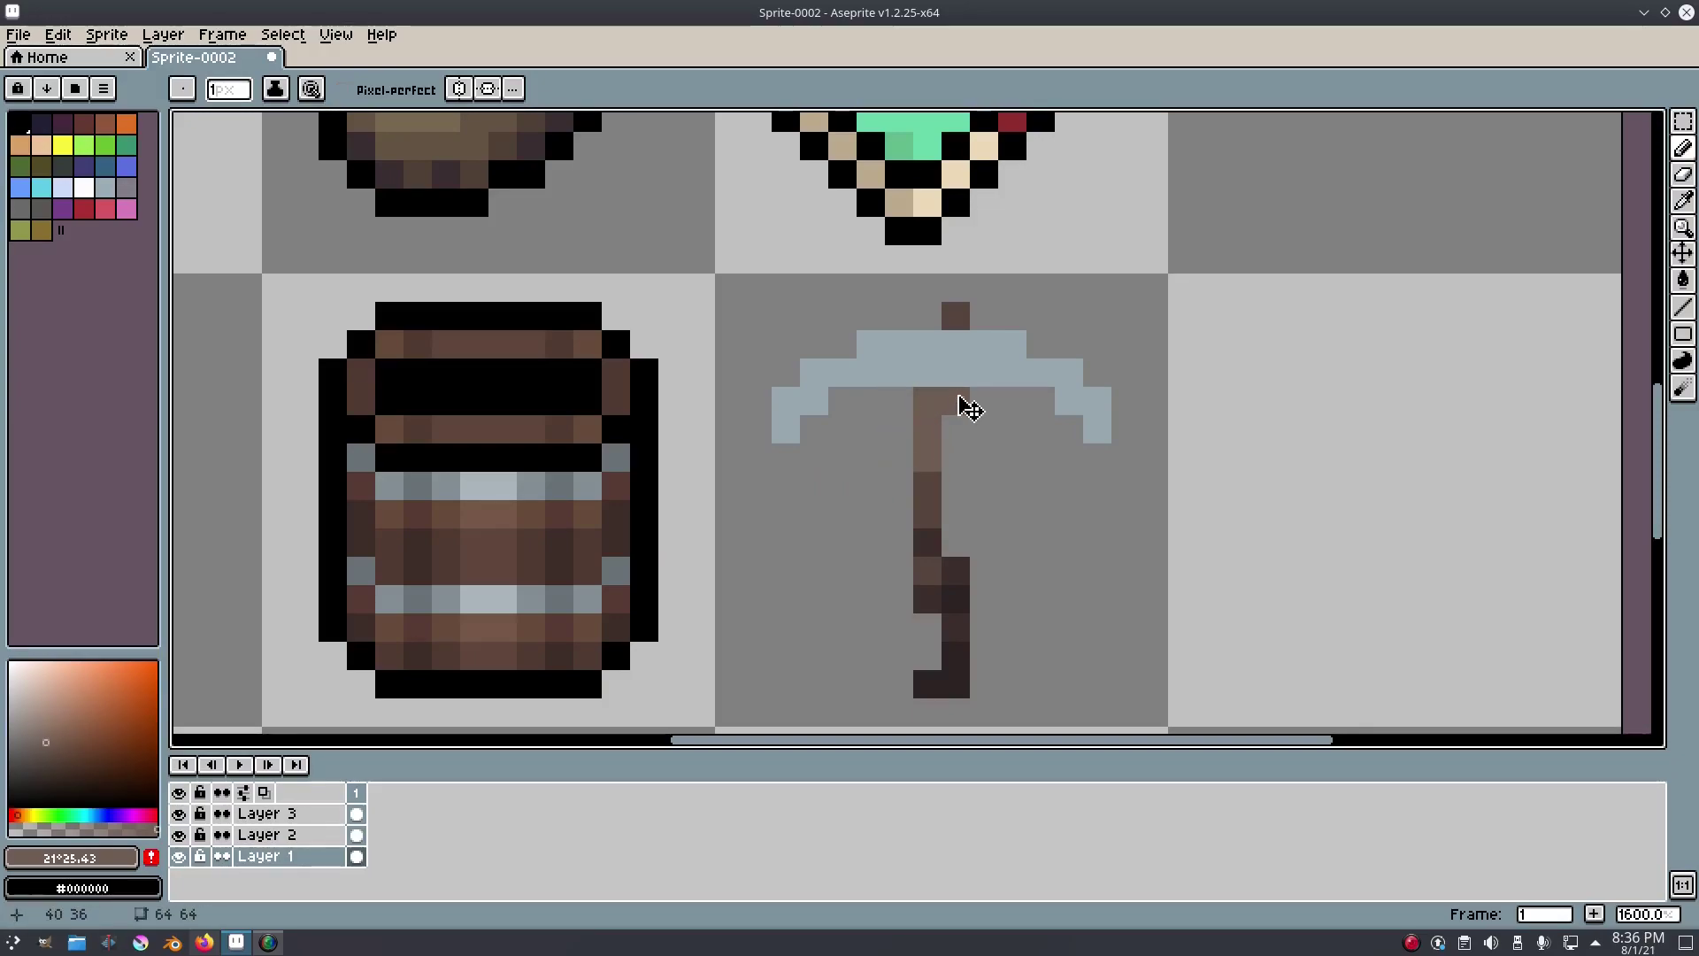
pyautogui.click(927, 485)
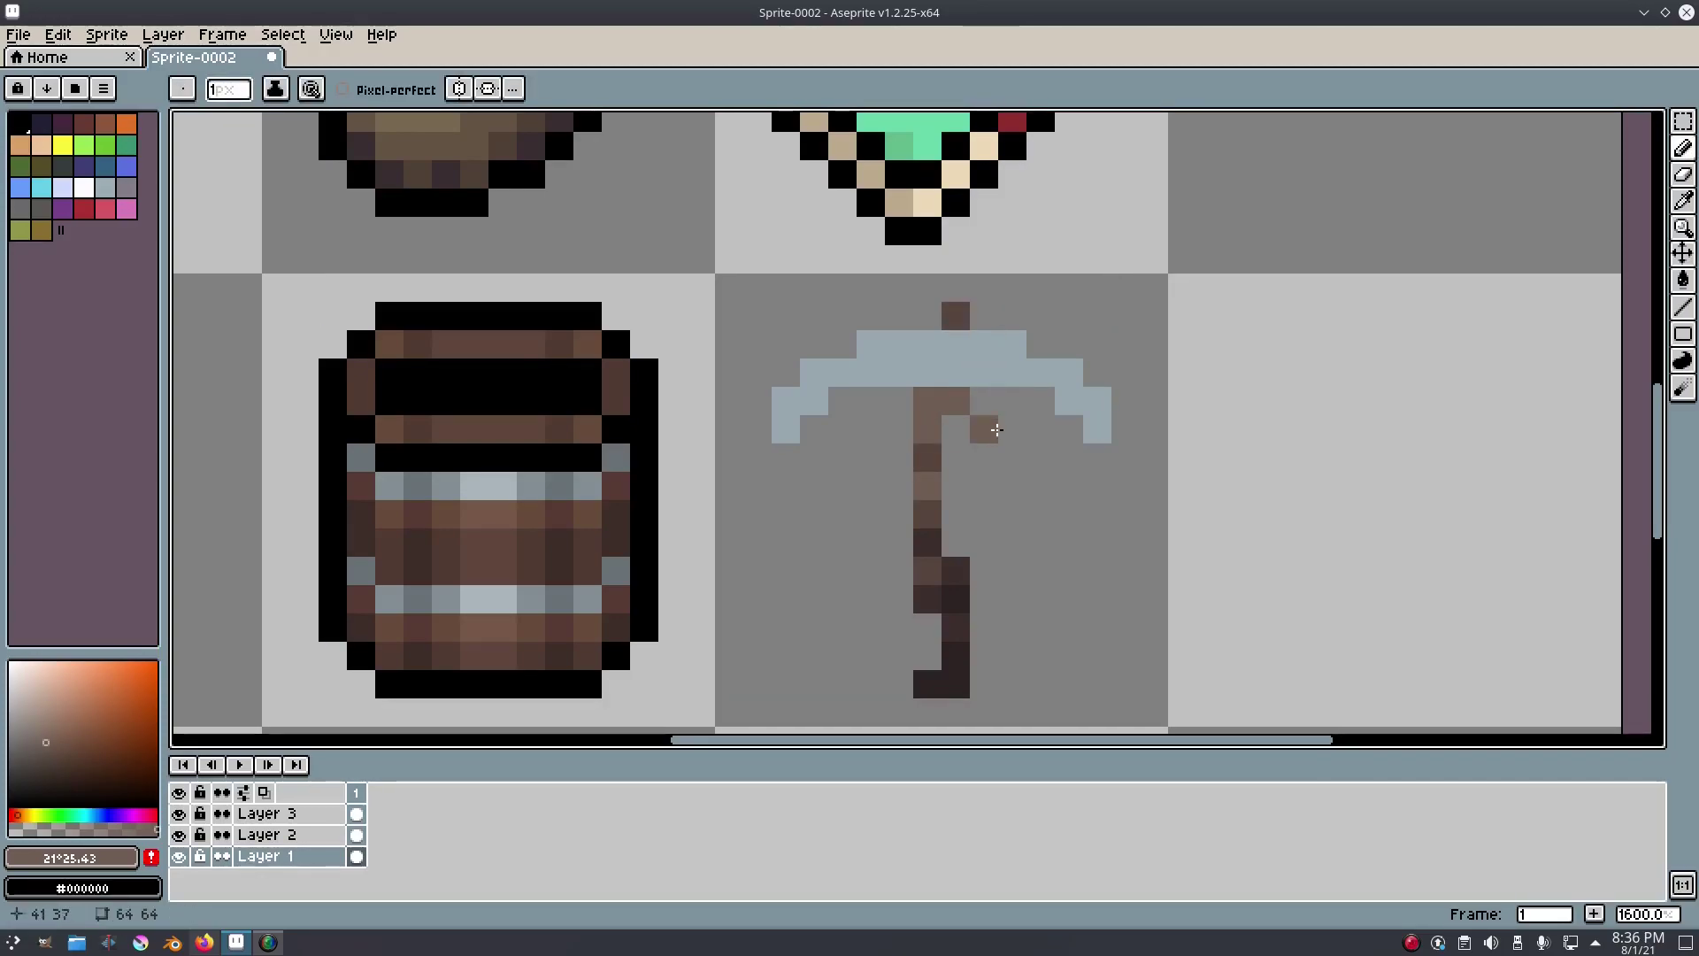
# Sample the pickaxe head's grey-blue, lighten it to HSV 198, 18, 85, and paint highlights along the head's upper edge.
pyautogui.scroll(-2, 989, 428)
pyautogui.scroll(2, 1000, 416)
pyautogui.press('i')
pyautogui.click(1000, 371)
pyautogui.moveTo(30, 703); pyautogui.dragTo(35, 682)
pyautogui.press('b')
pyautogui.click(871, 352)
pyautogui.click(958, 349)
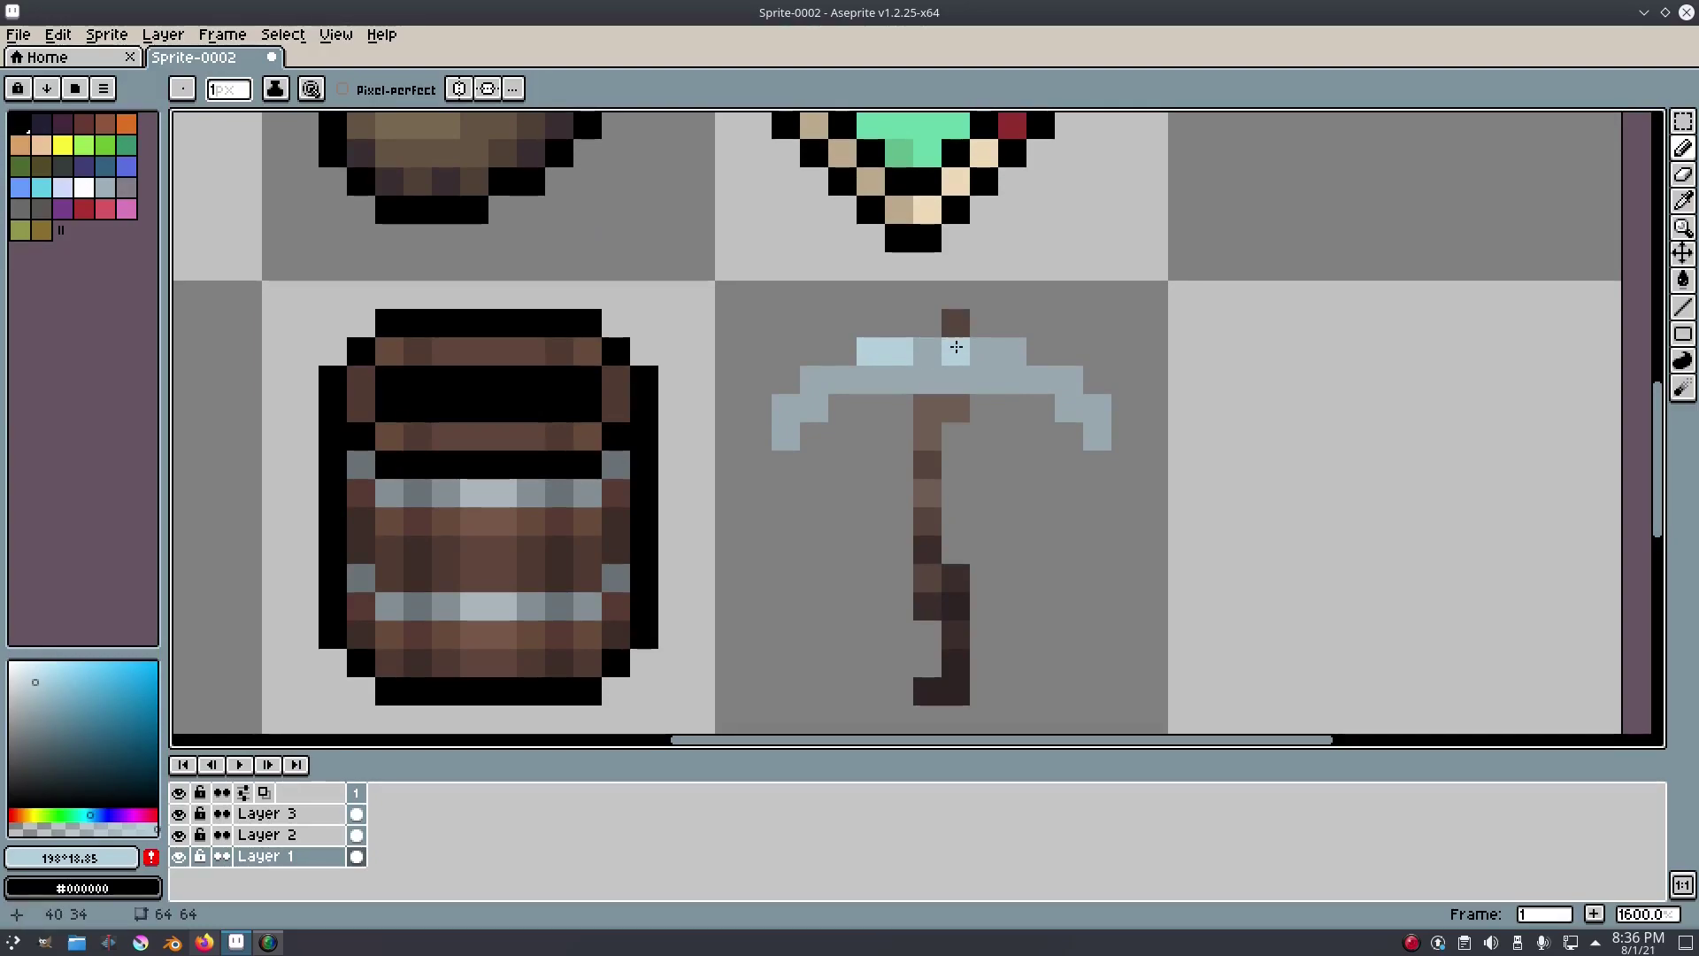
pyautogui.click(985, 352)
pyautogui.click(814, 380)
pyautogui.click(786, 408)
pyautogui.click(1013, 378)
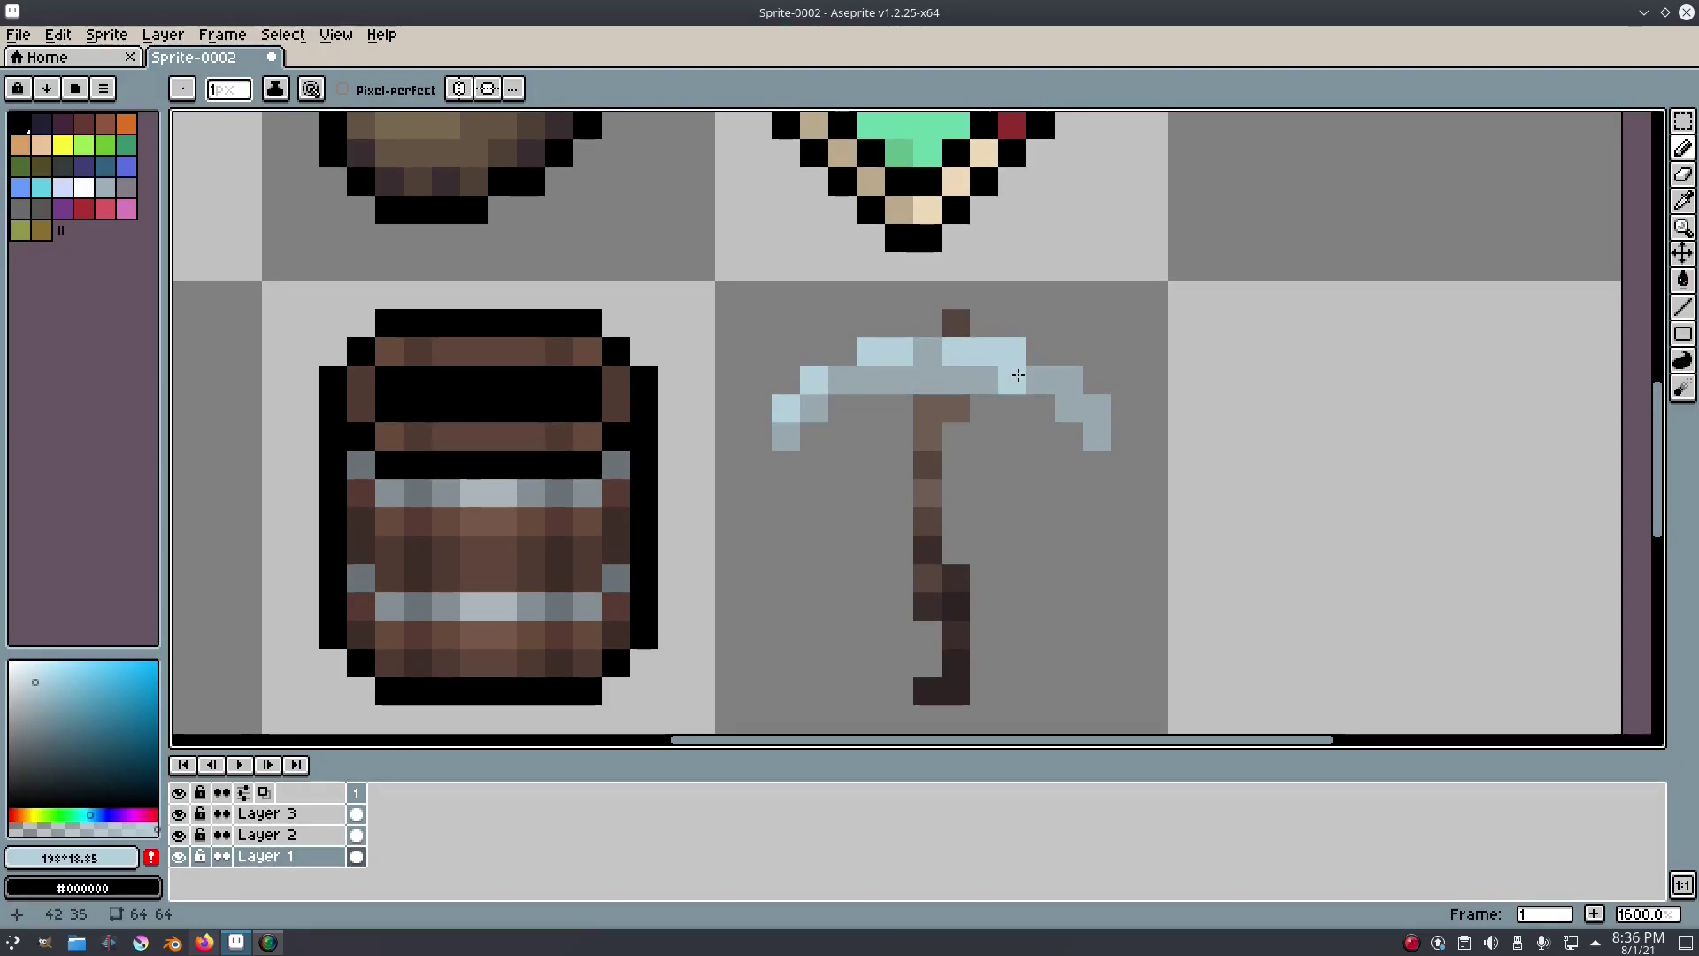
pyautogui.click(1096, 406)
pyautogui.scroll(-3, 1103, 434)
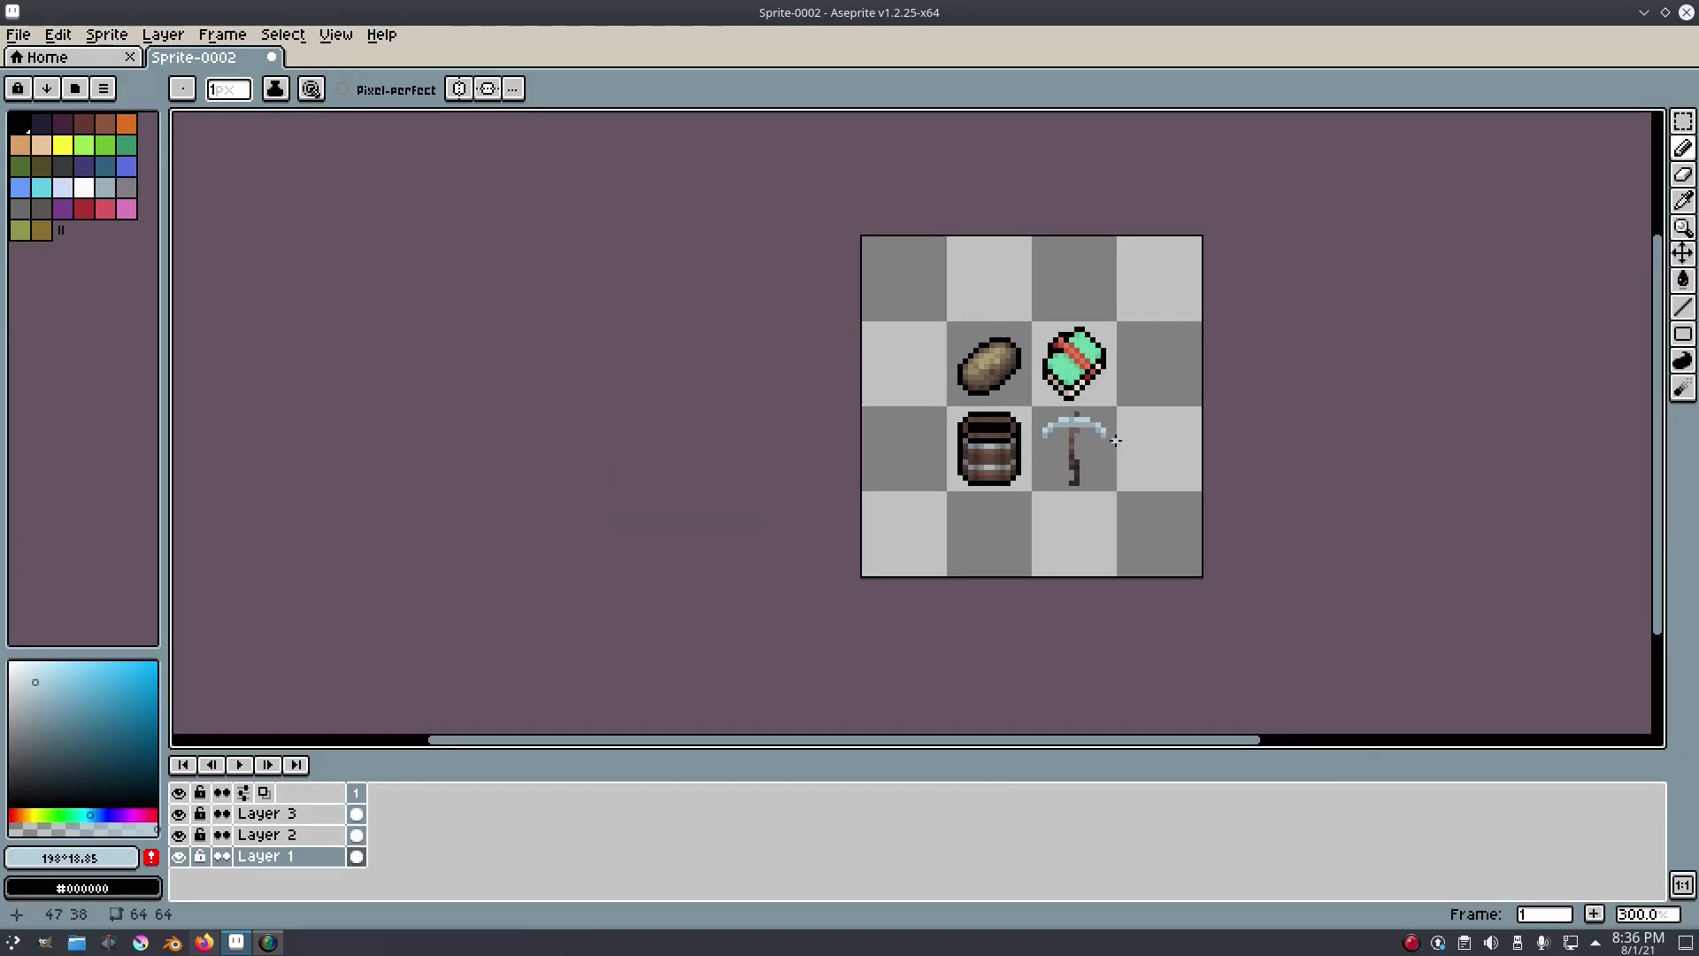
# Set a darker blue-grey of HSV 208, 20, 54 and shade the underside of the pickaxe head.
pyautogui.scroll(2, 1115, 440)
pyautogui.press('i')
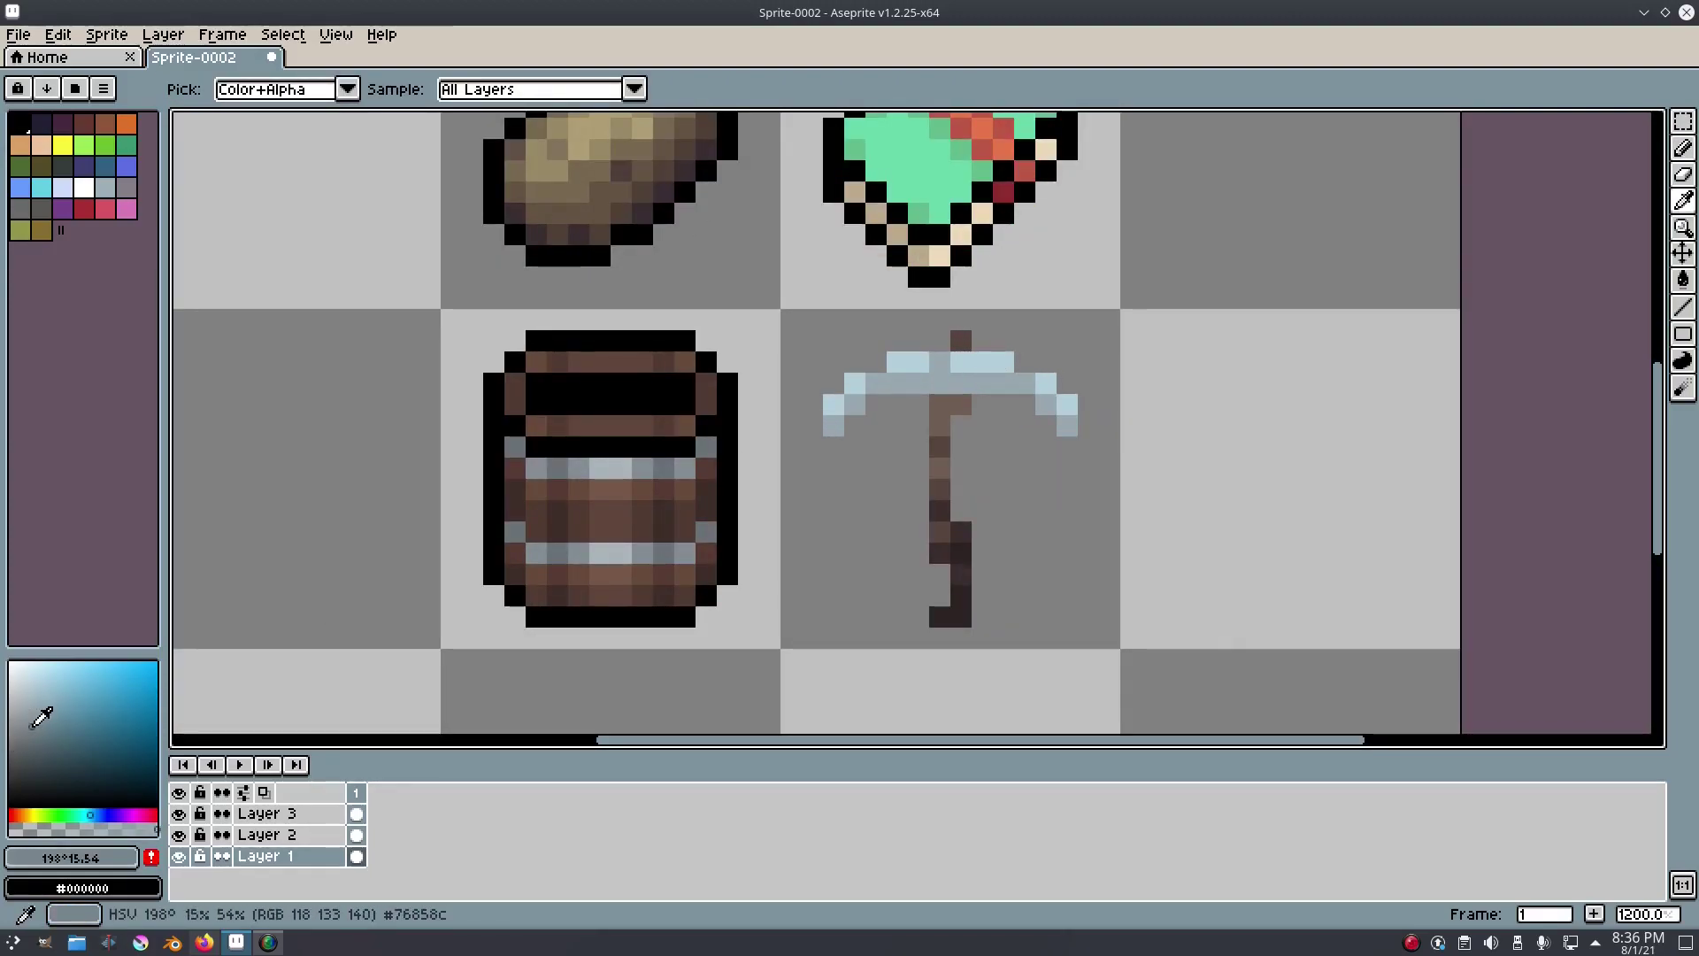
pyautogui.click(908, 383)
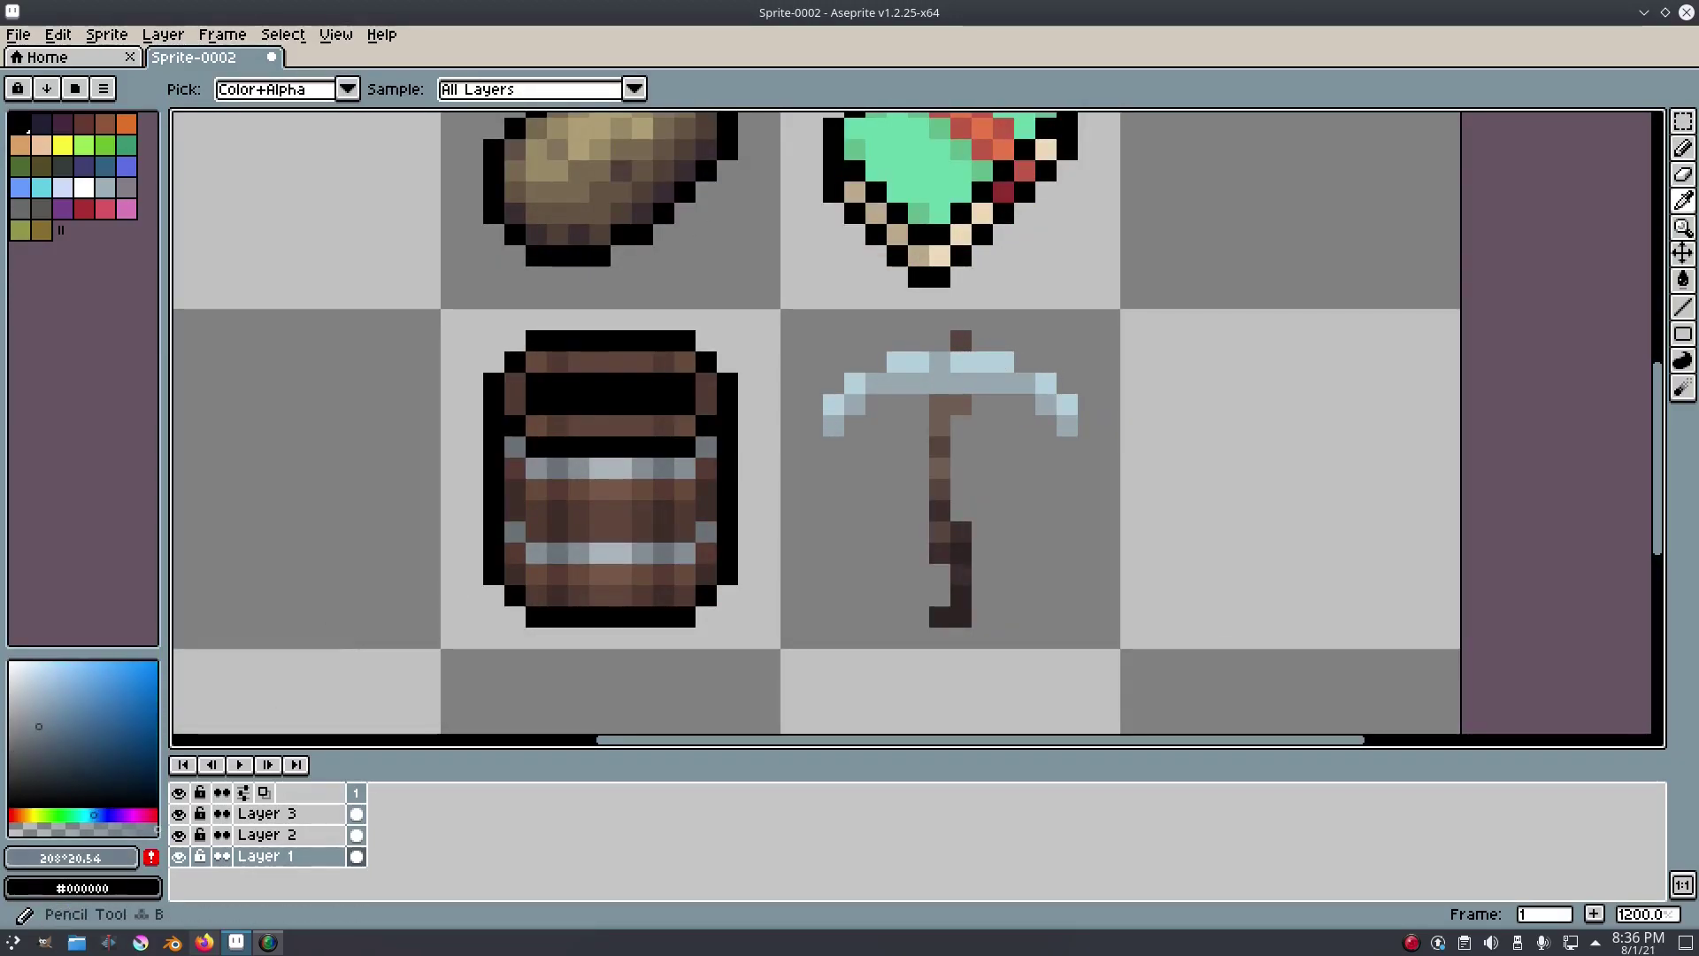
pyautogui.press('b')
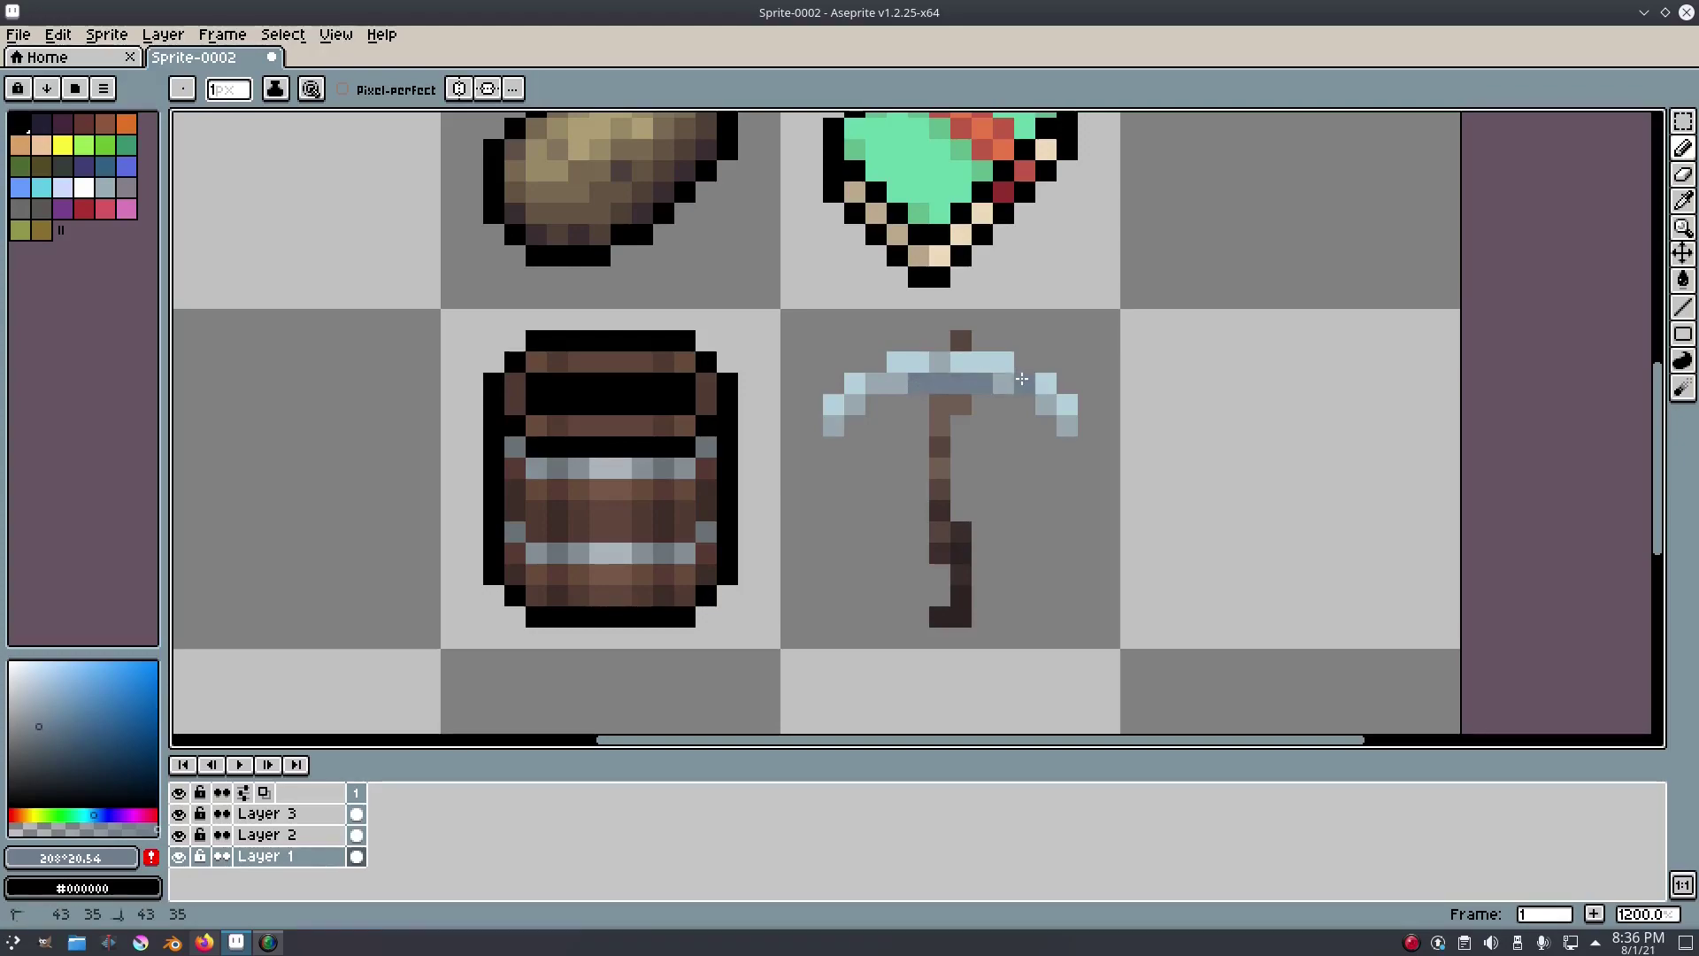
pyautogui.scroll(-3, 885, 383)
pyautogui.scroll(6, 1094, 407)
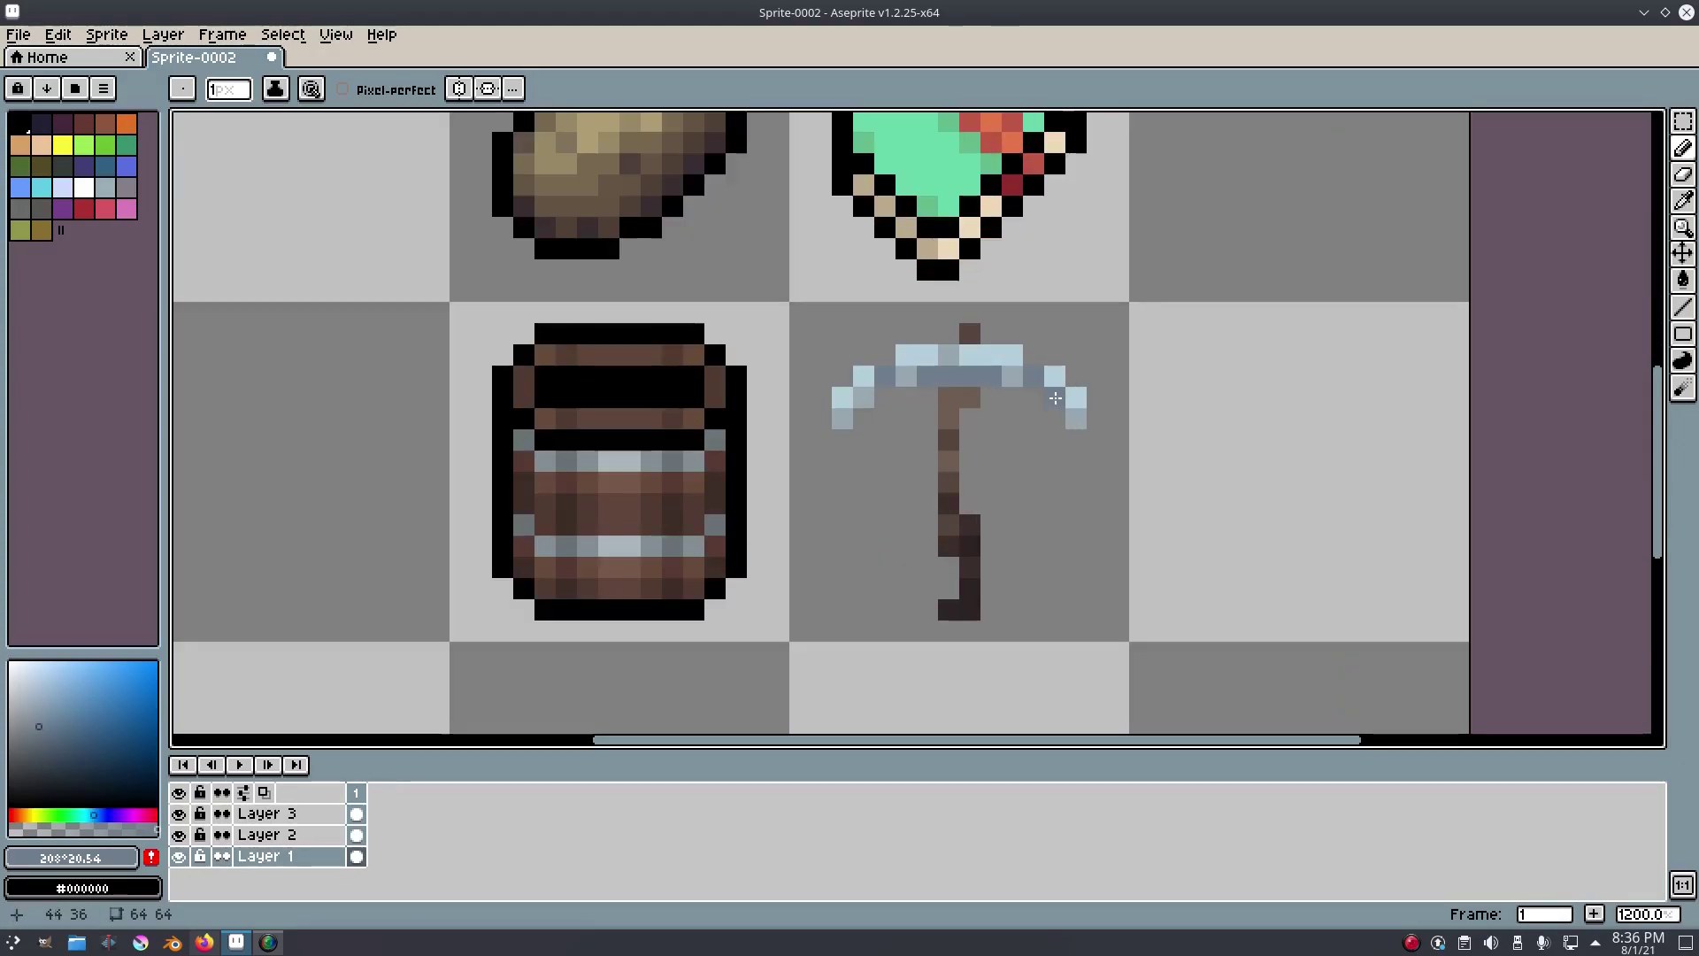
pyautogui.scroll(-4, 1128, 377)
pyautogui.scroll(1, 1127, 377)
pyautogui.scroll(-5, 1126, 377)
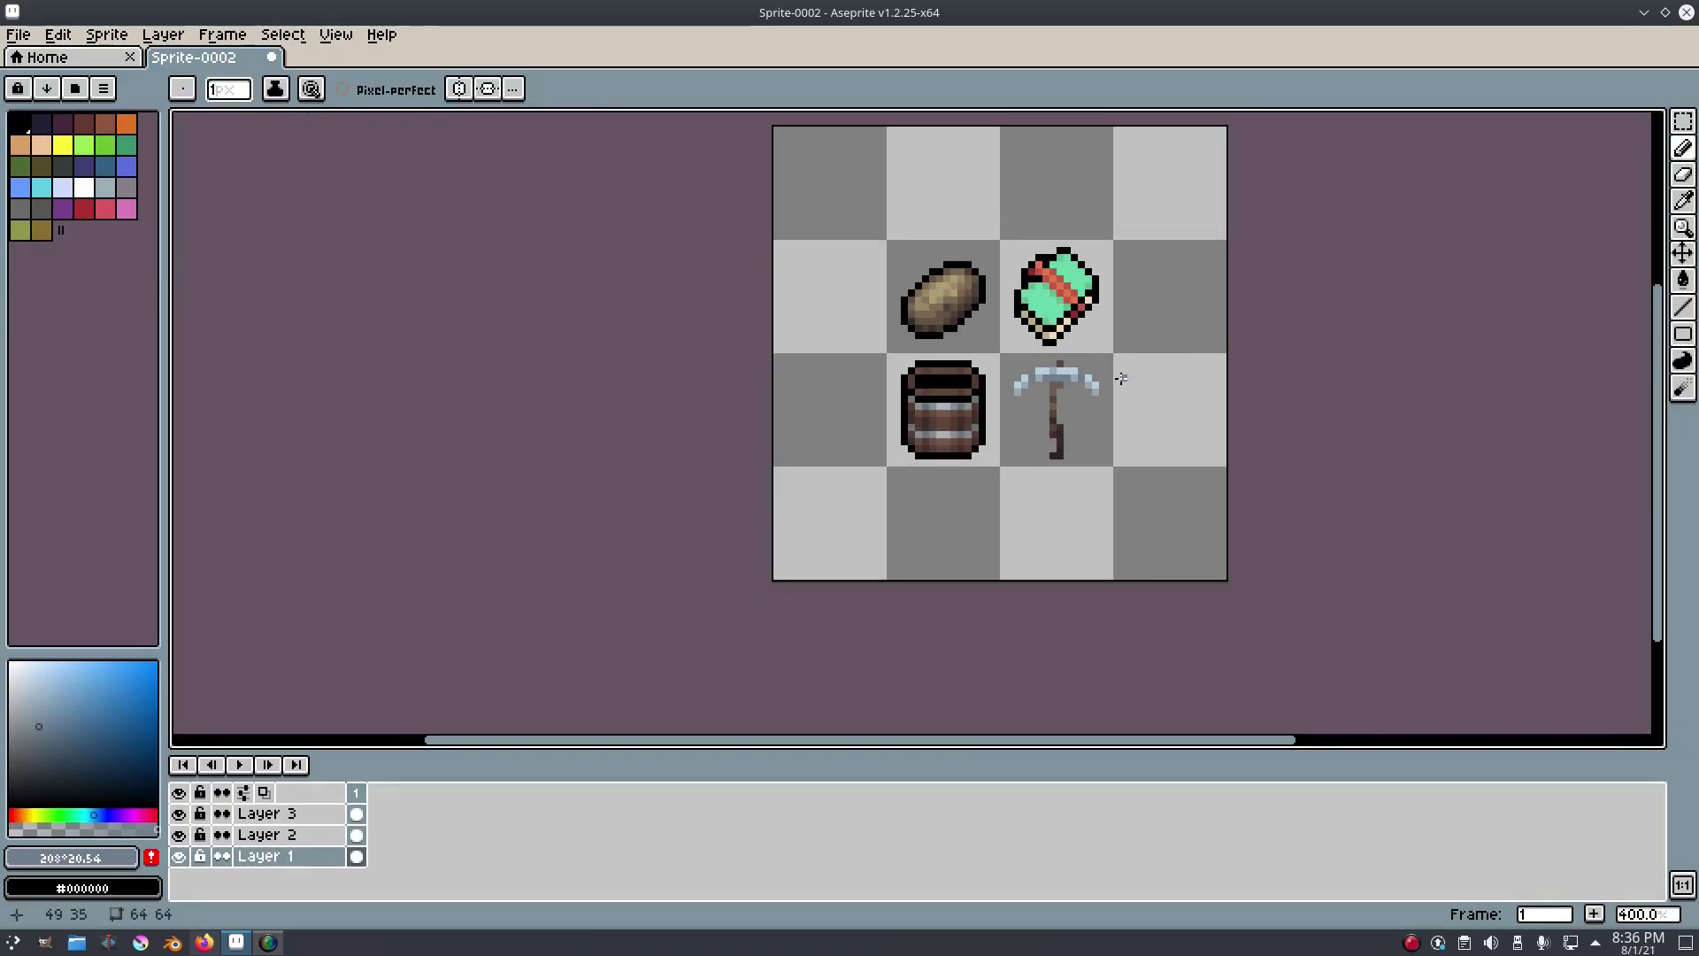
# Try dark outline pixels in HSV 208, 31, 20 beside the handle's top tip and where the handle meets the pickaxe head.
pyautogui.scroll(2, 1124, 377)
pyautogui.scroll(5, 1124, 378)
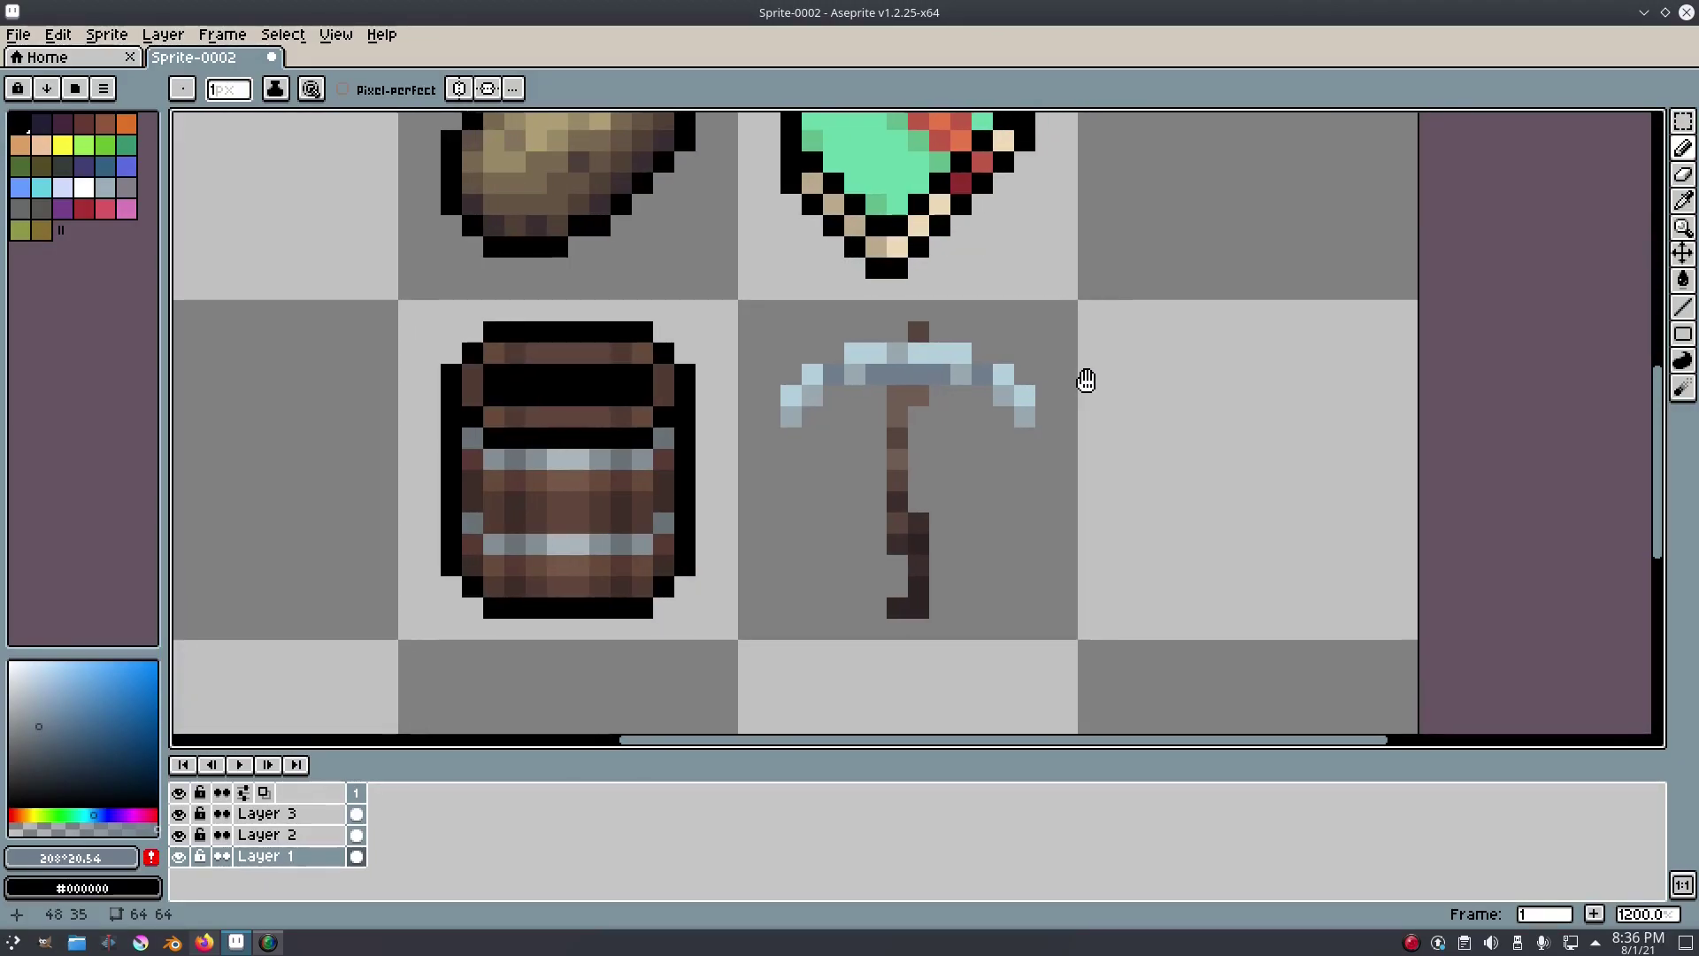
pyautogui.moveTo(1086, 380); pyautogui.dragTo(1075, 380)
pyautogui.press('i')
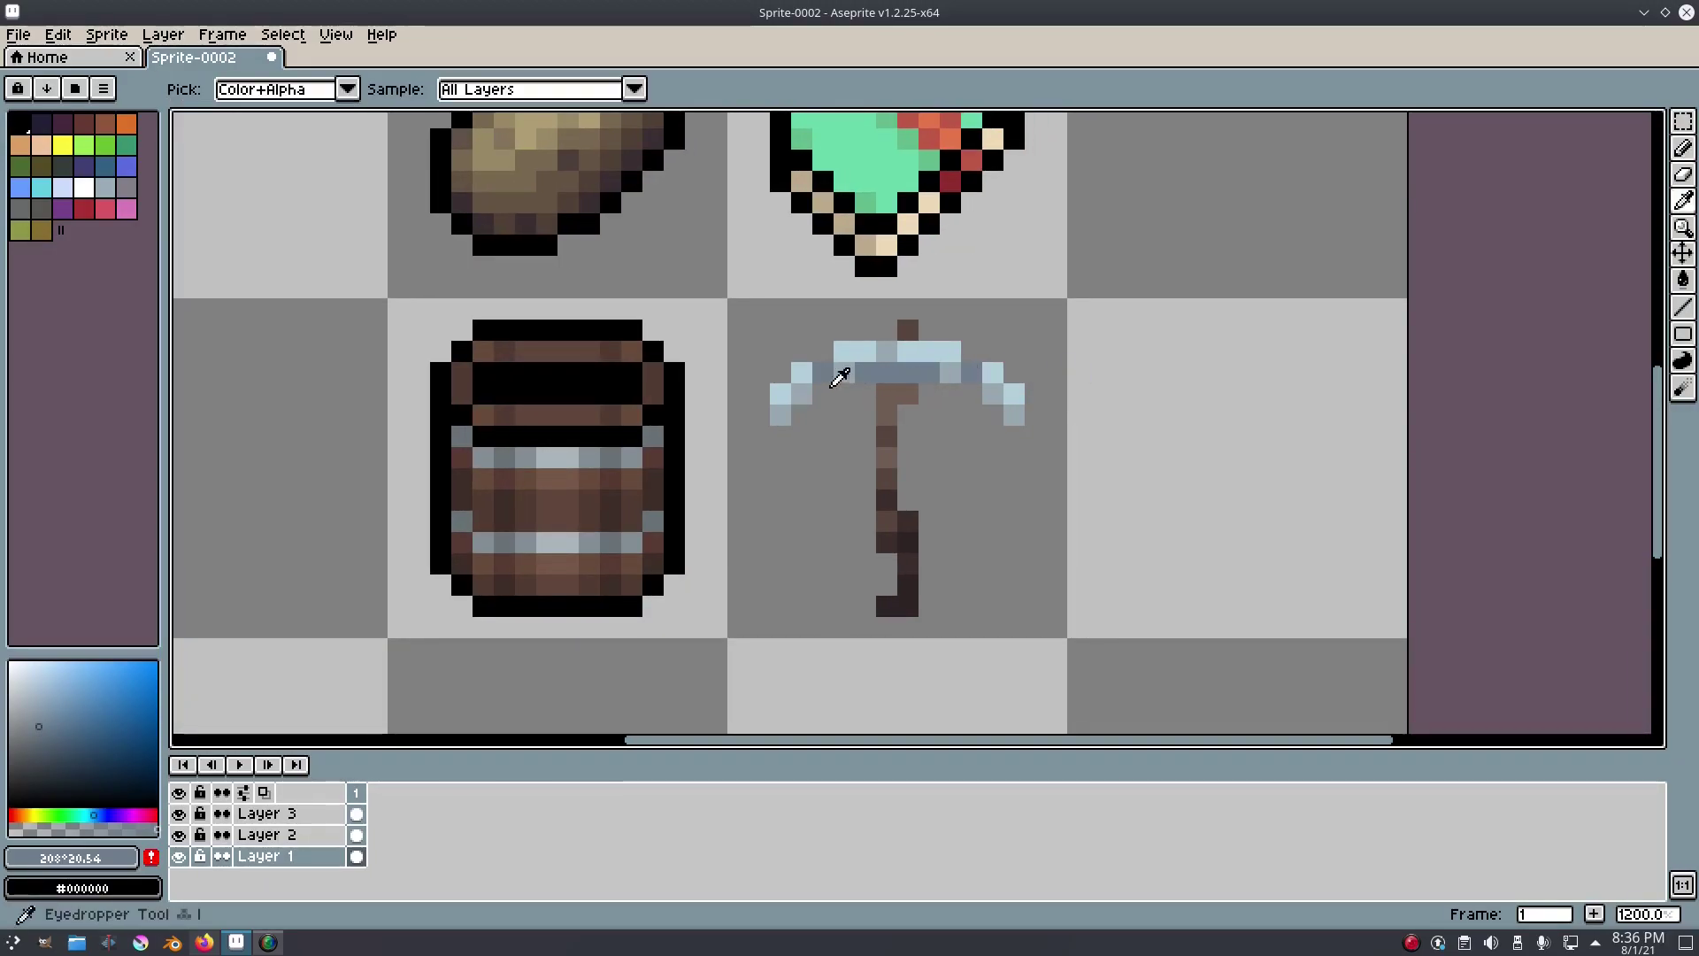
pyautogui.scroll(1, 910, 363)
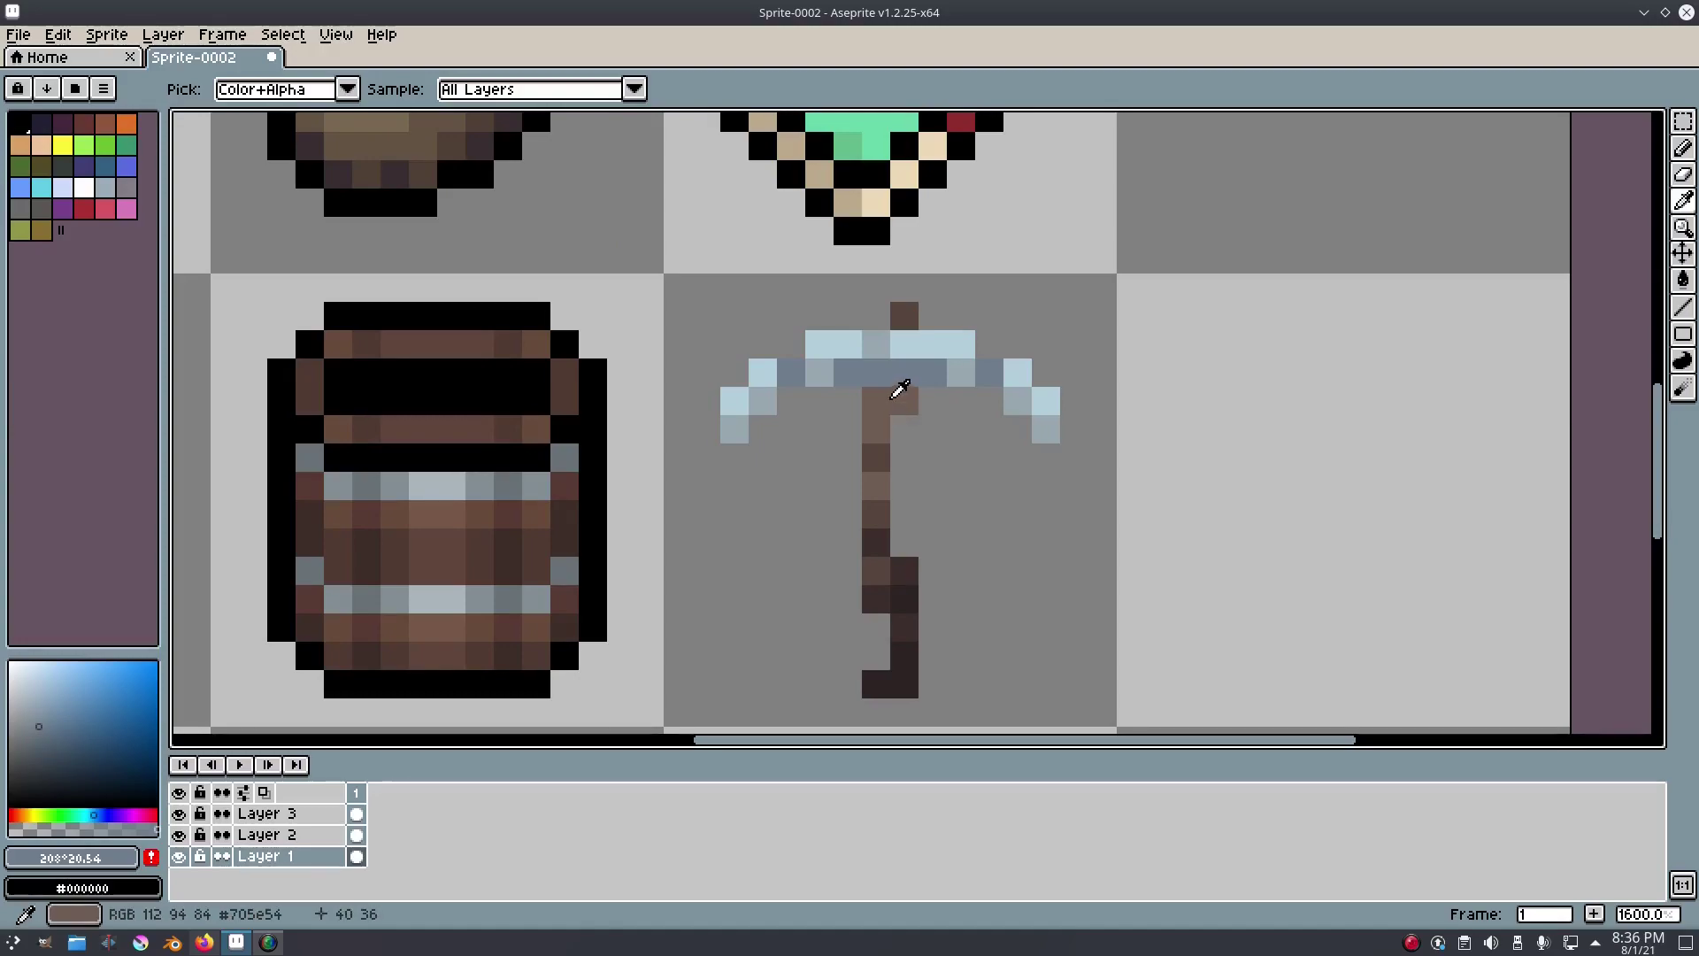
pyautogui.click(55, 779)
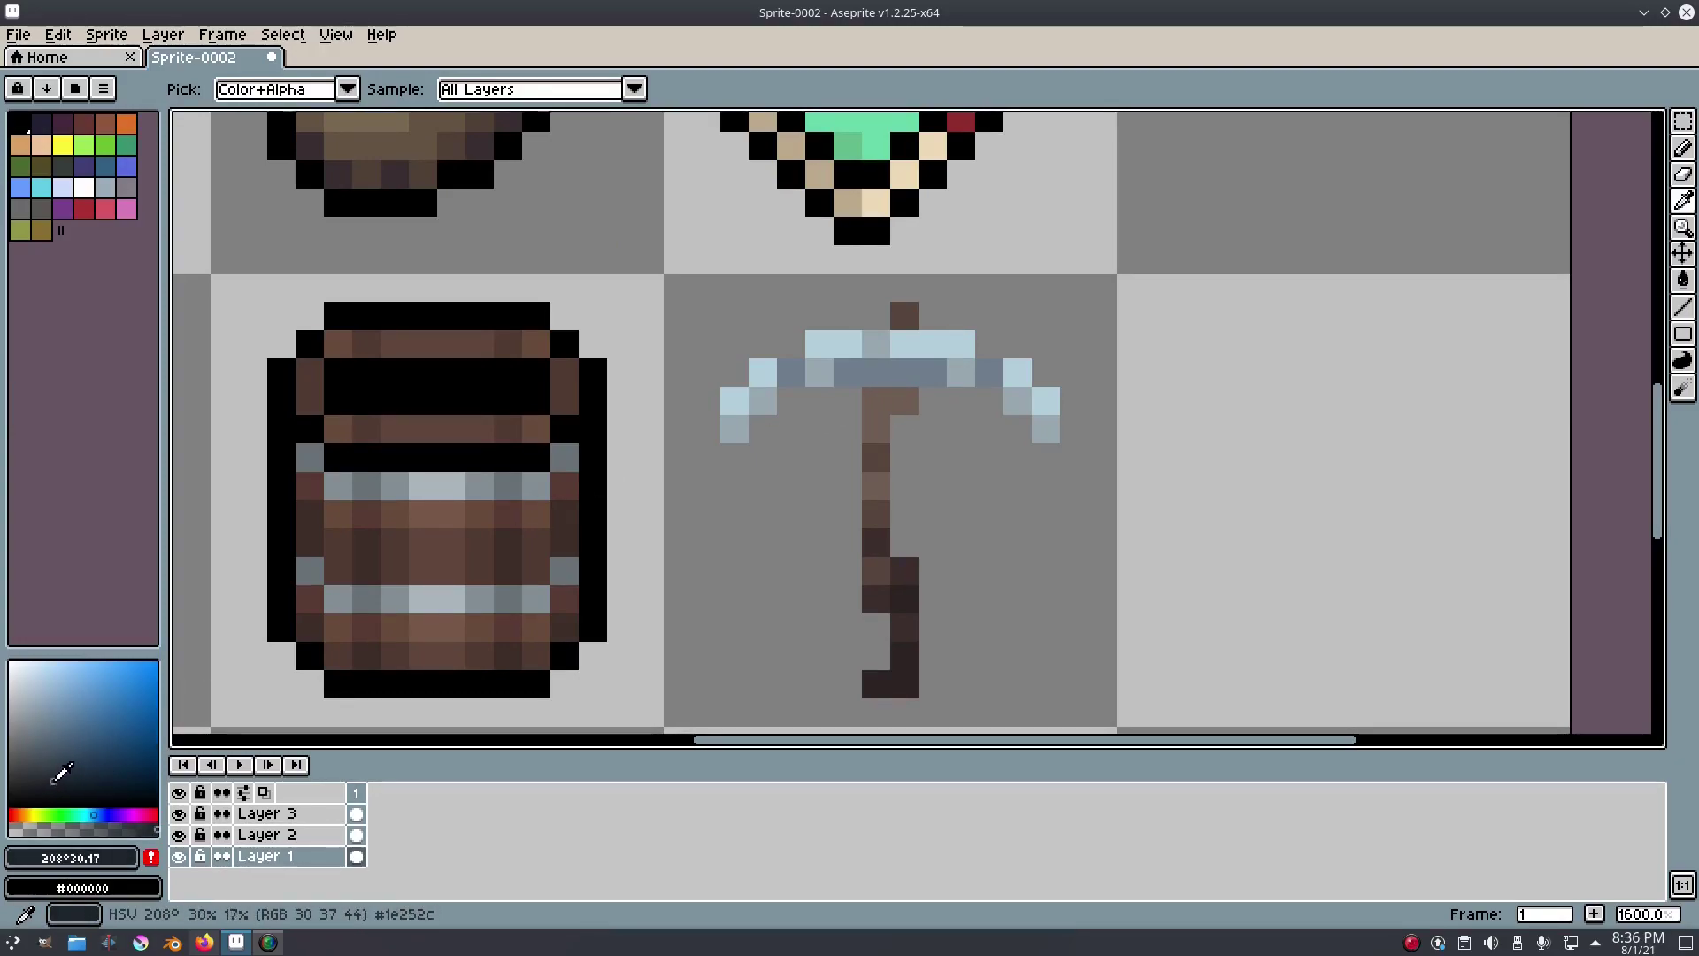
pyautogui.click(55, 776)
pyautogui.press('b')
pyautogui.click(848, 400)
pyautogui.click(933, 400)
pyautogui.click(933, 316)
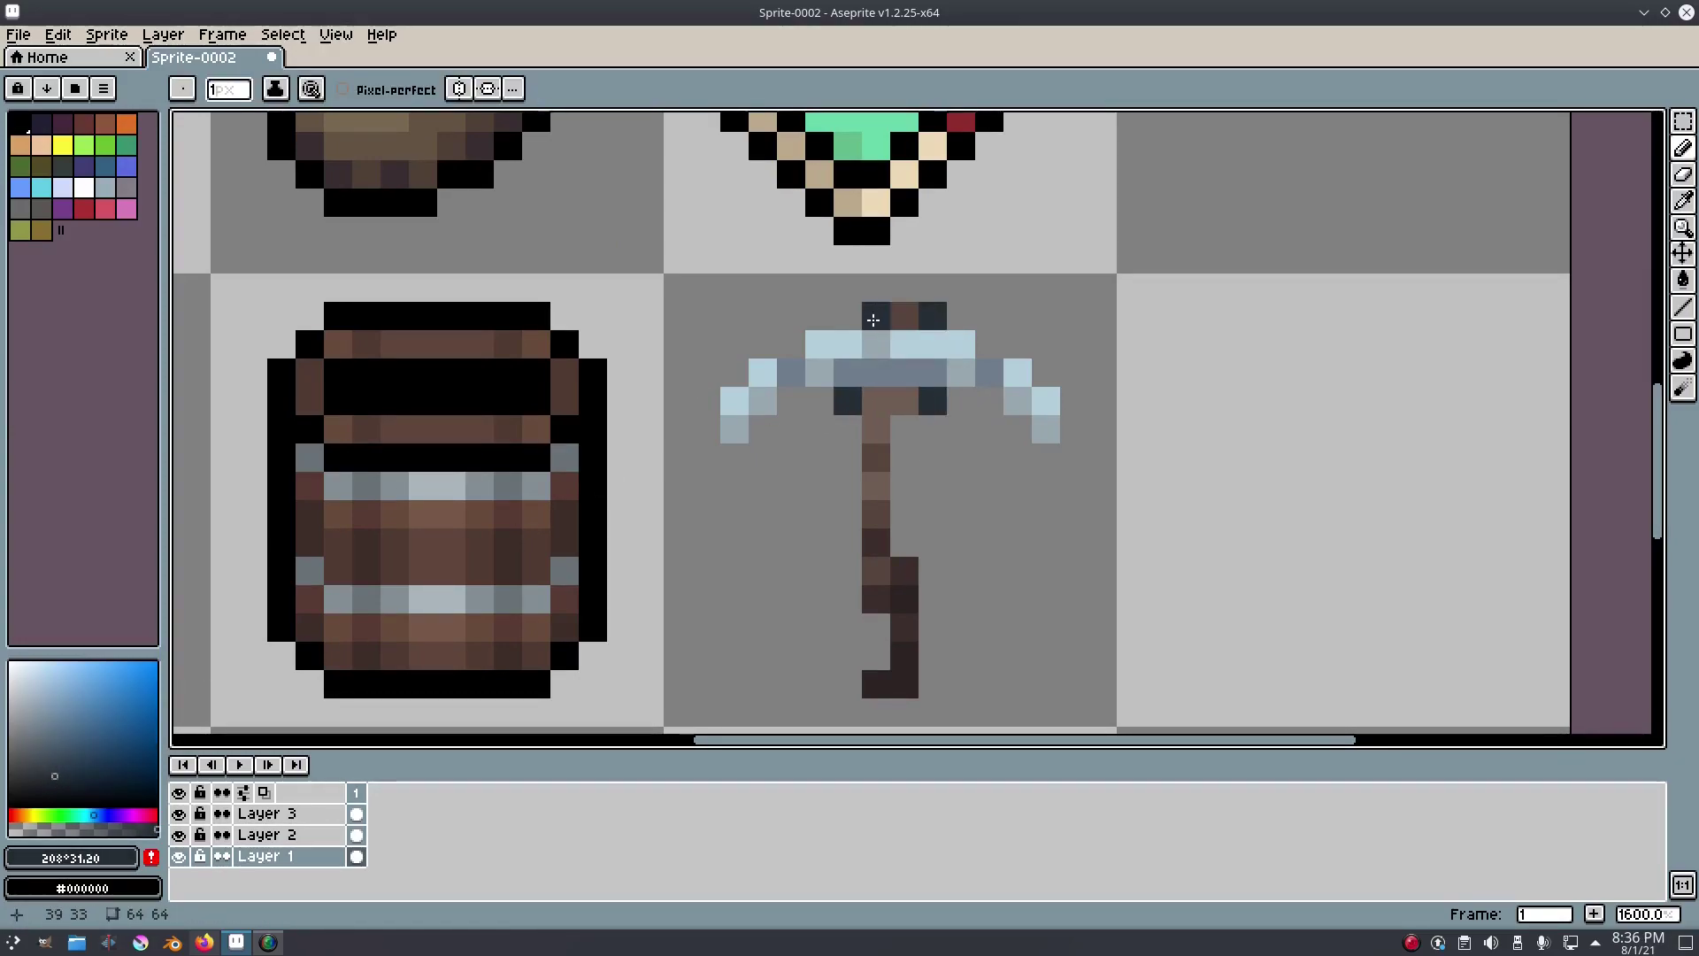
# Try extending the dark outline along the underside of the pickaxe head and down the right side of the handle.
pyautogui.click(961, 401)
pyautogui.scroll(-6, 961, 442)
pyautogui.scroll(5, 961, 443)
pyautogui.moveTo(942, 447); pyautogui.dragTo(942, 491)
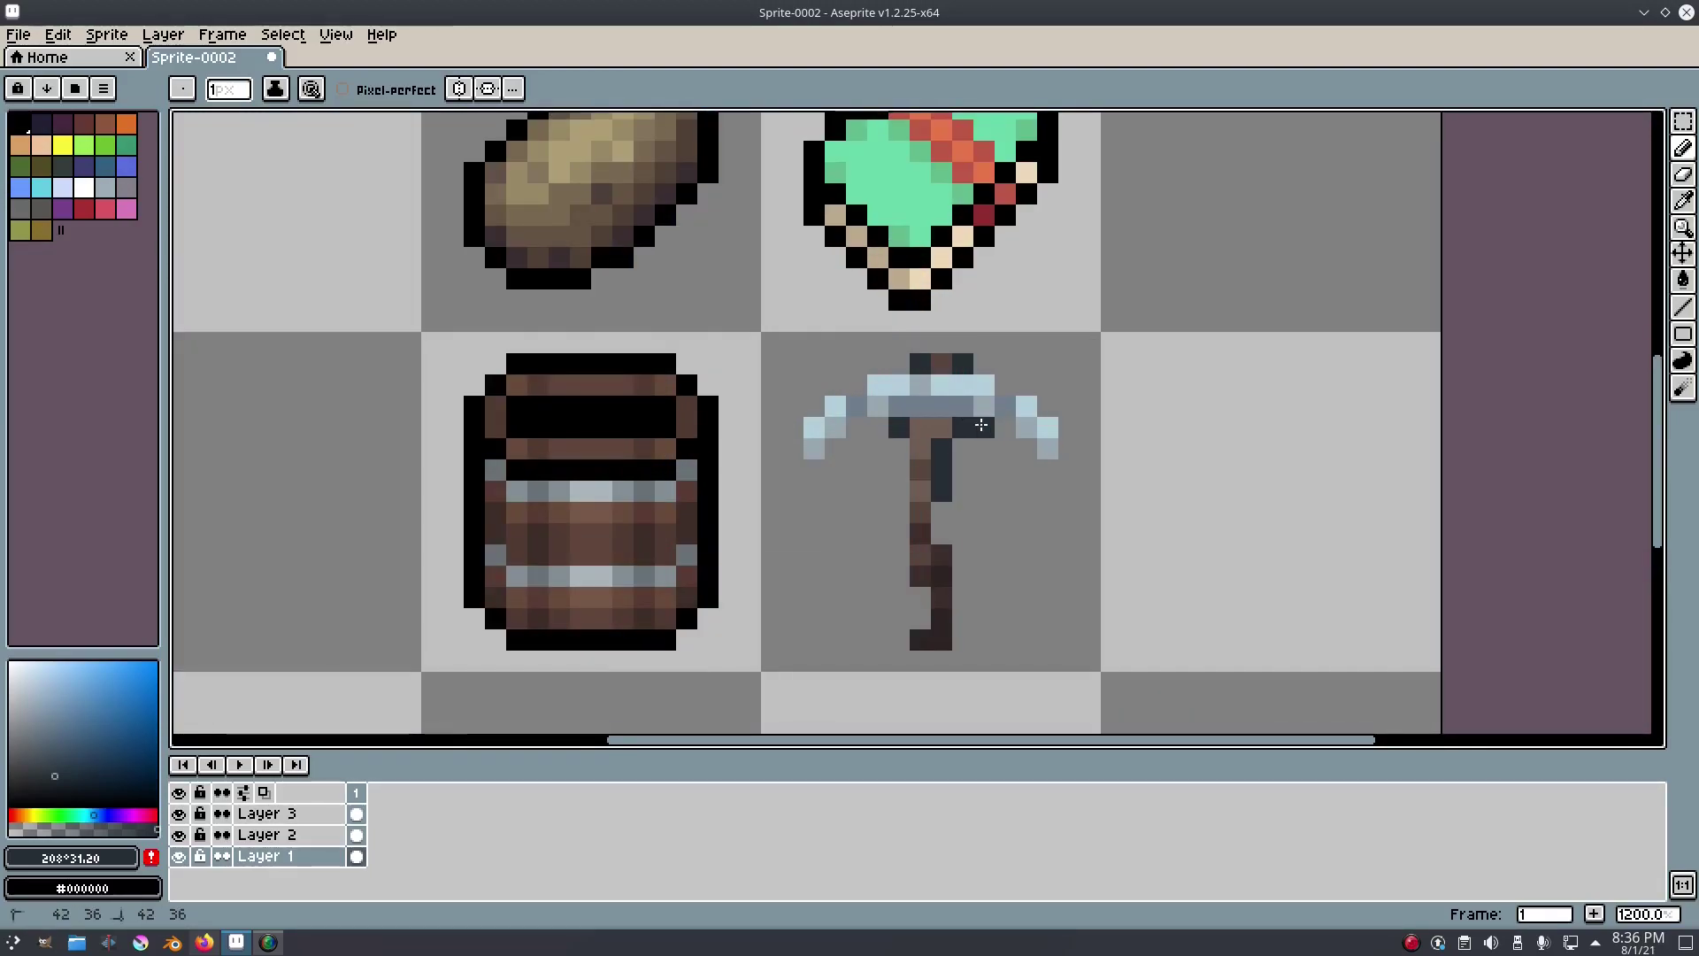
pyautogui.click(860, 408)
pyautogui.scroll(-9, 861, 380)
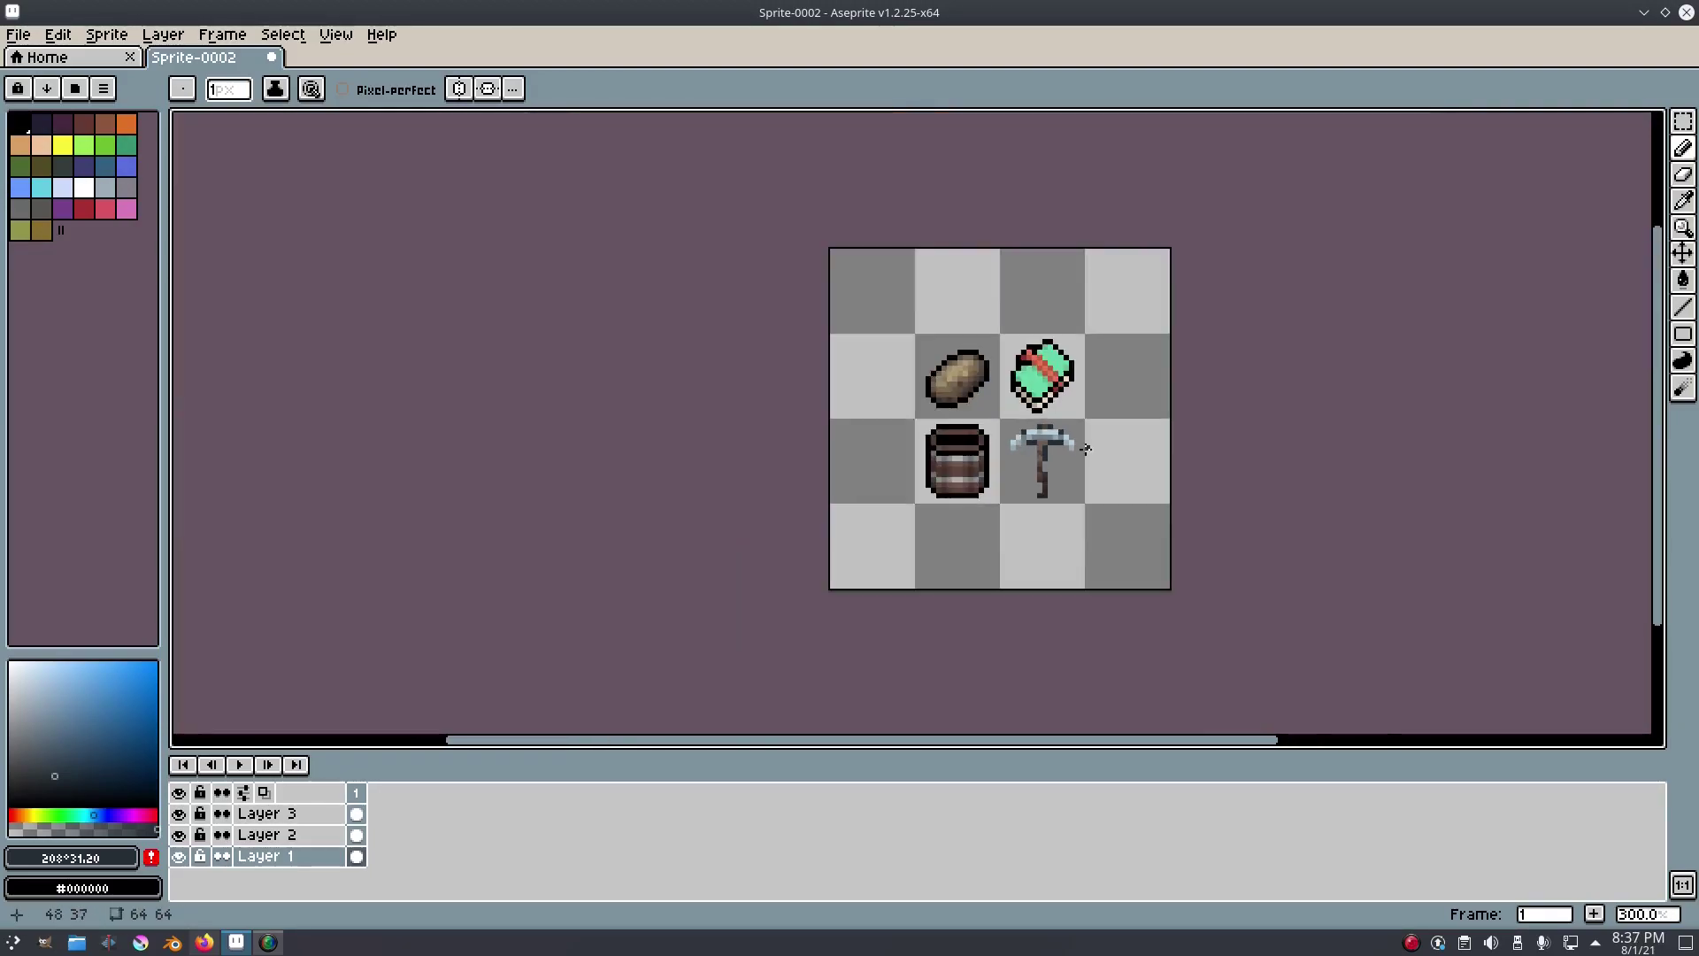
# Sample the outline color, change it to HSV 208, 15, 24, and try outlining the head's upper corners and the handle further.
pyautogui.scroll(10, 1090, 440)
pyautogui.press('i')
pyautogui.click(1009, 464)
pyautogui.click(32, 770)
pyautogui.press('b')
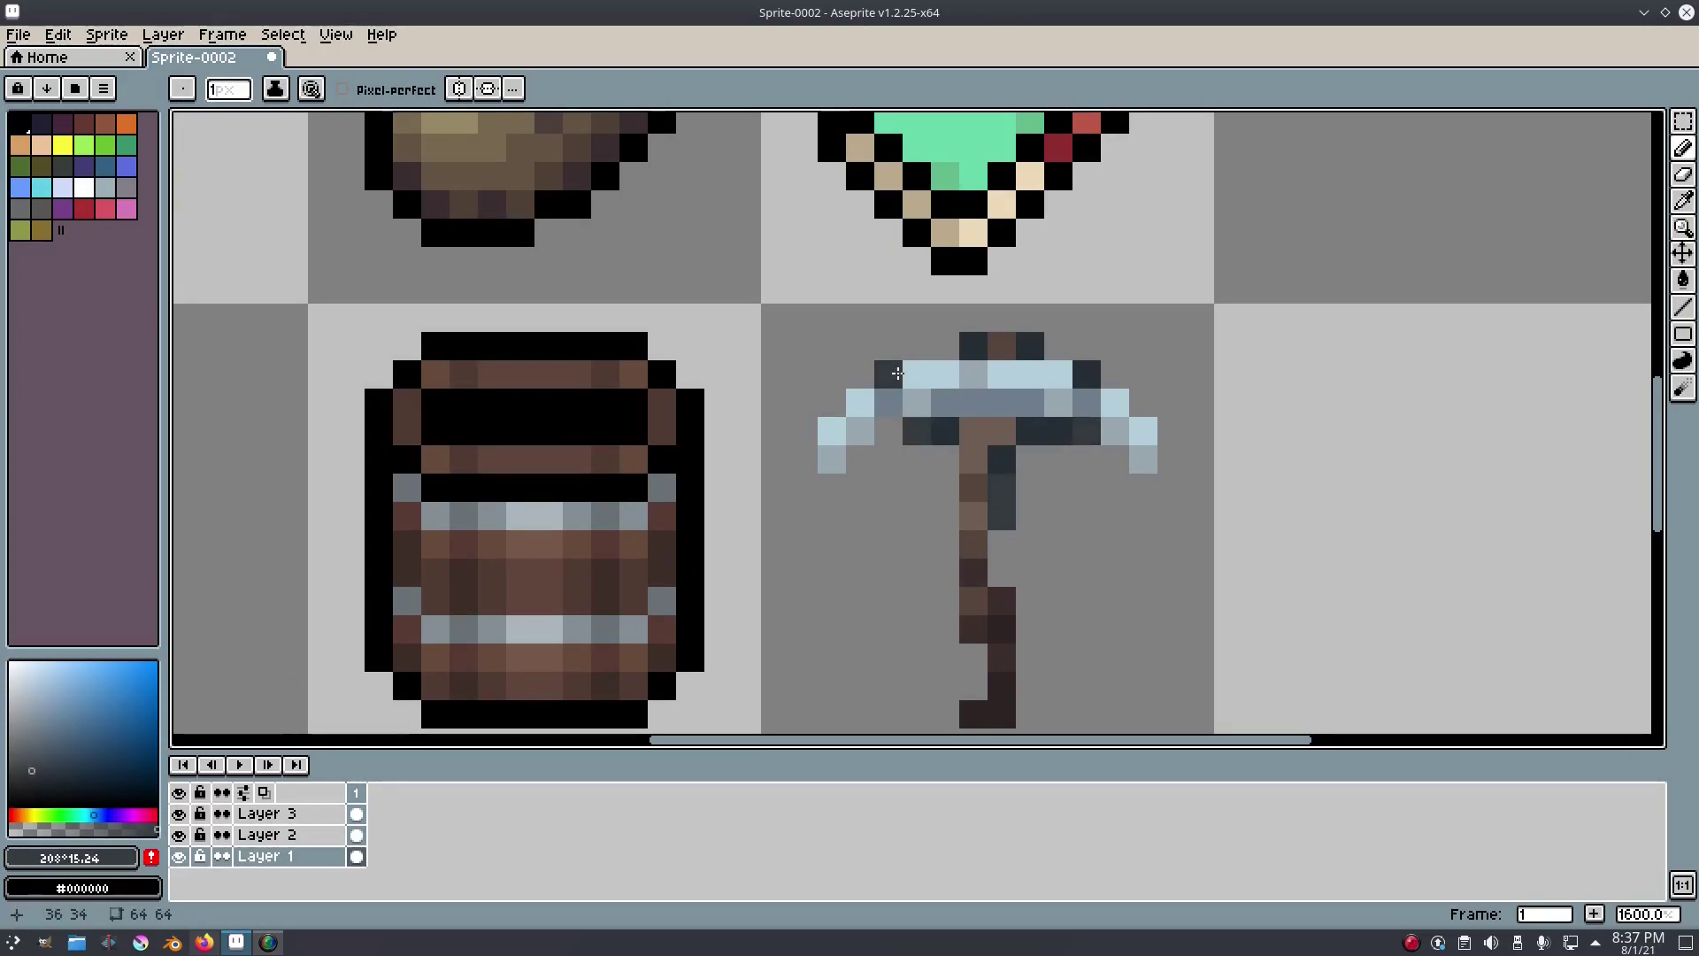
pyautogui.scroll(-3, 975, 344)
pyautogui.scroll(2, 1068, 466)
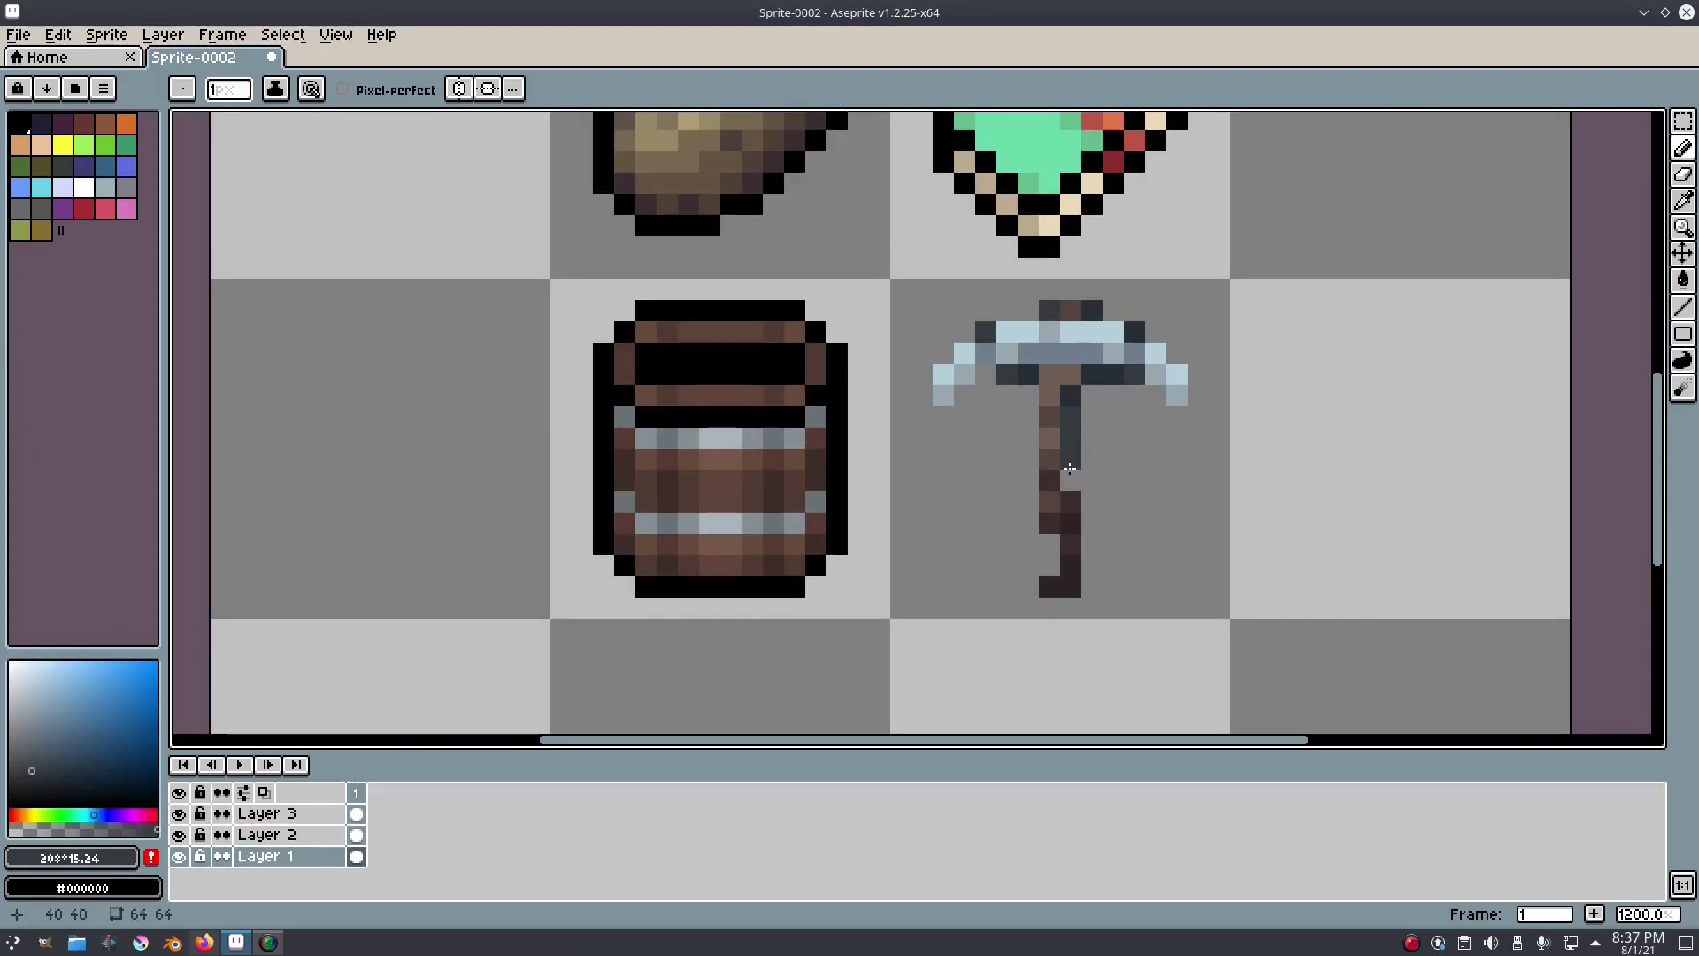
pyautogui.scroll(-3, 1028, 408)
pyautogui.scroll(1, 1124, 436)
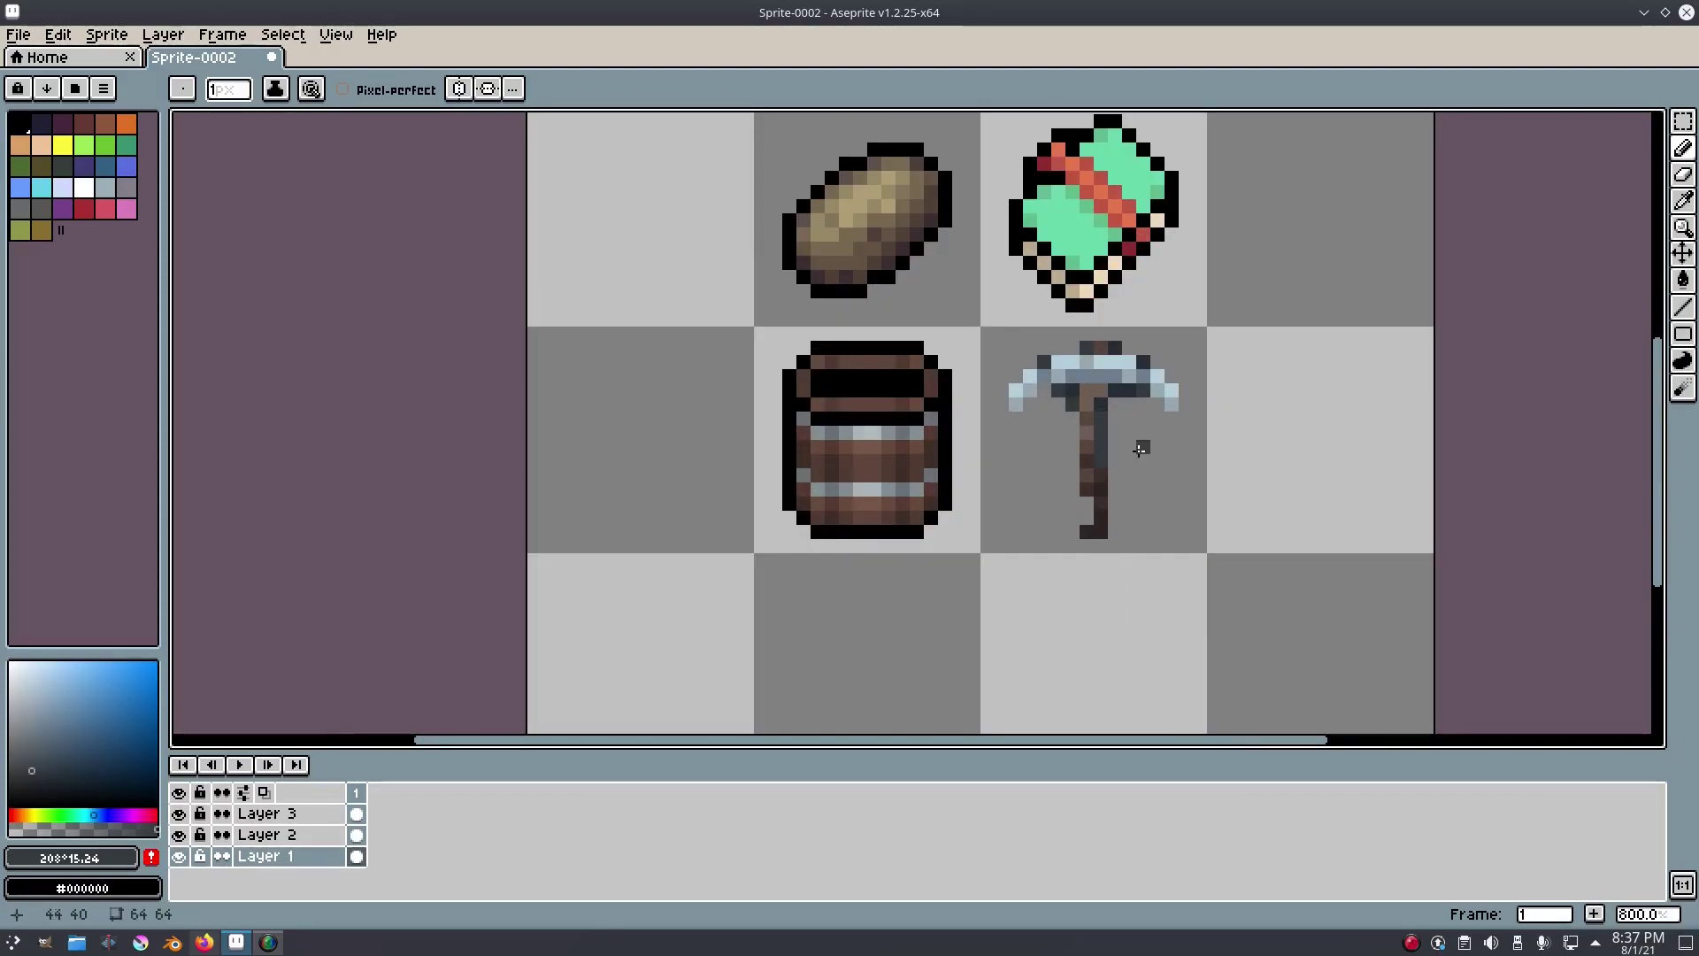
pyautogui.scroll(-5, 1141, 449)
pyautogui.scroll(5, 1223, 445)
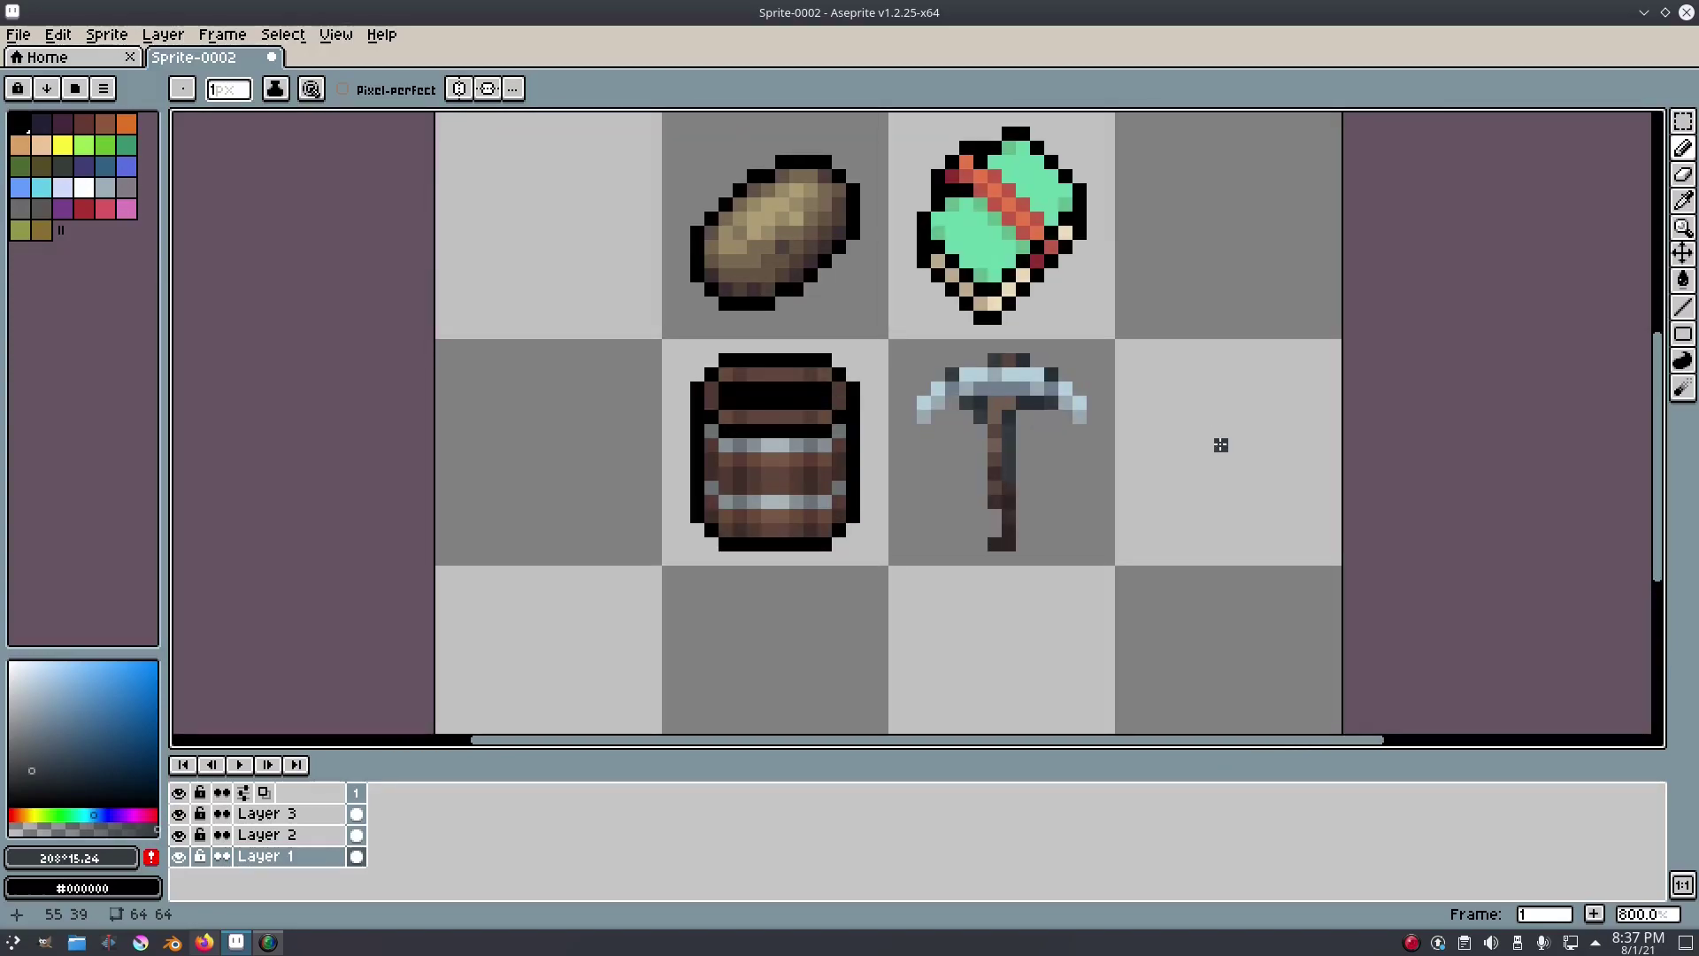
# Undo all the dark outline pixels around the pickaxe head and handle.
pyautogui.hotkey('ctrl', 'z')
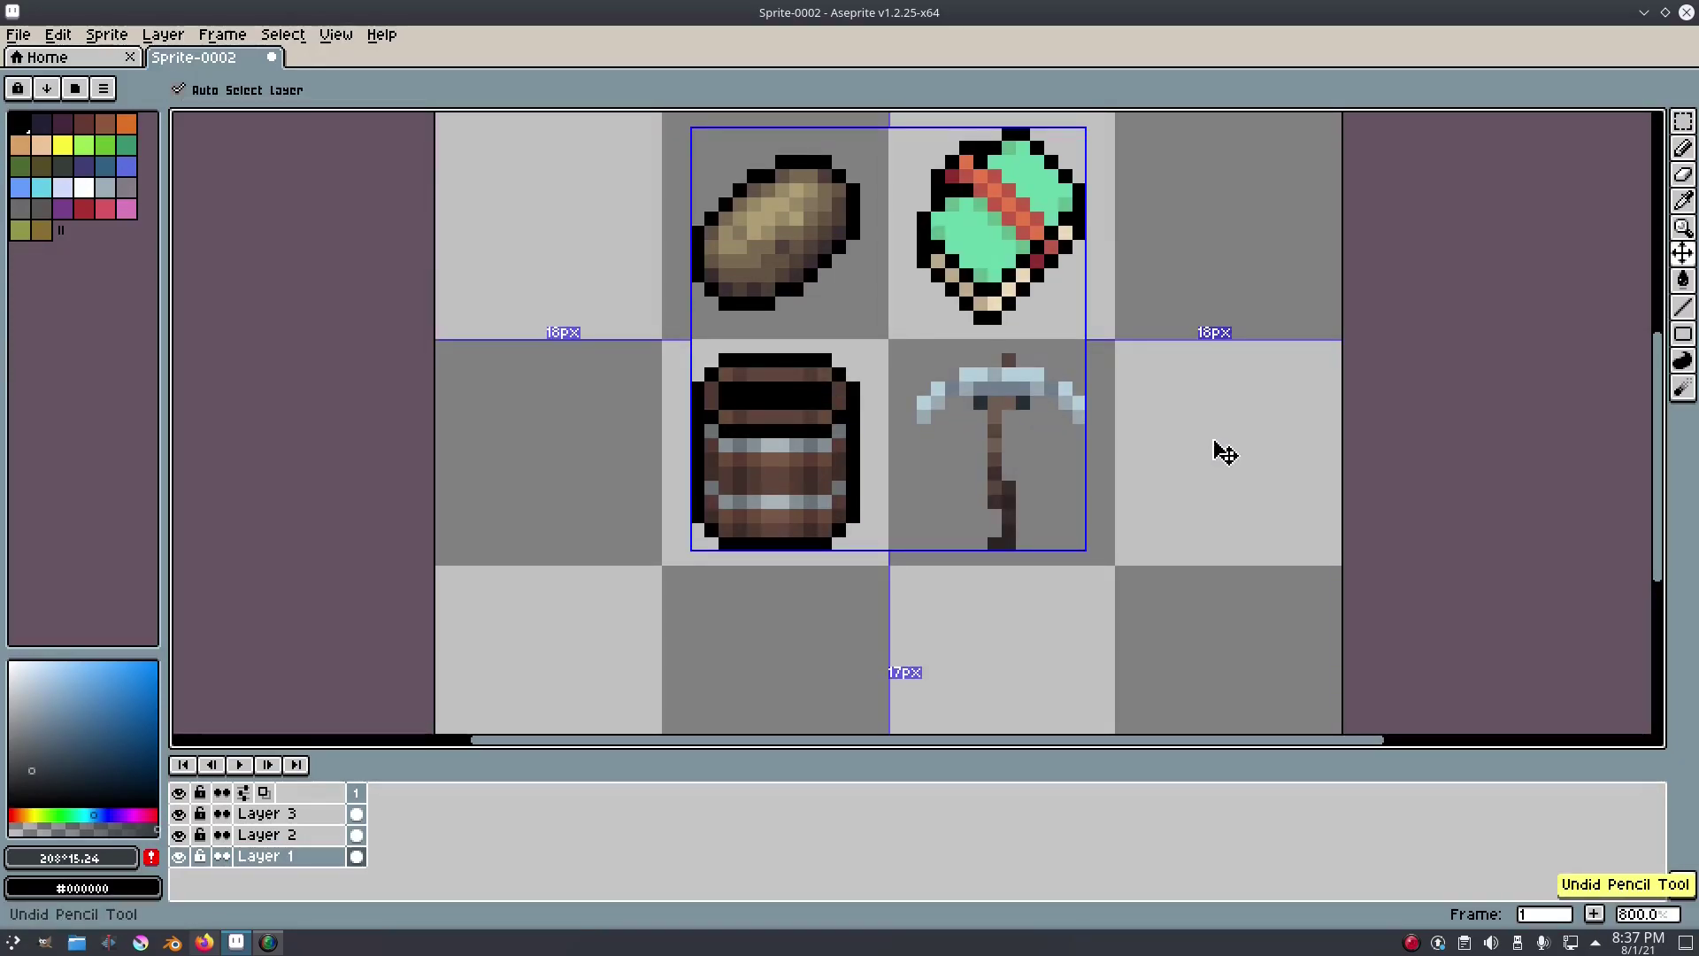
pyautogui.scroll(-4, 1225, 453)
pyautogui.moveTo(1207, 440); pyautogui.dragTo(1136, 458)
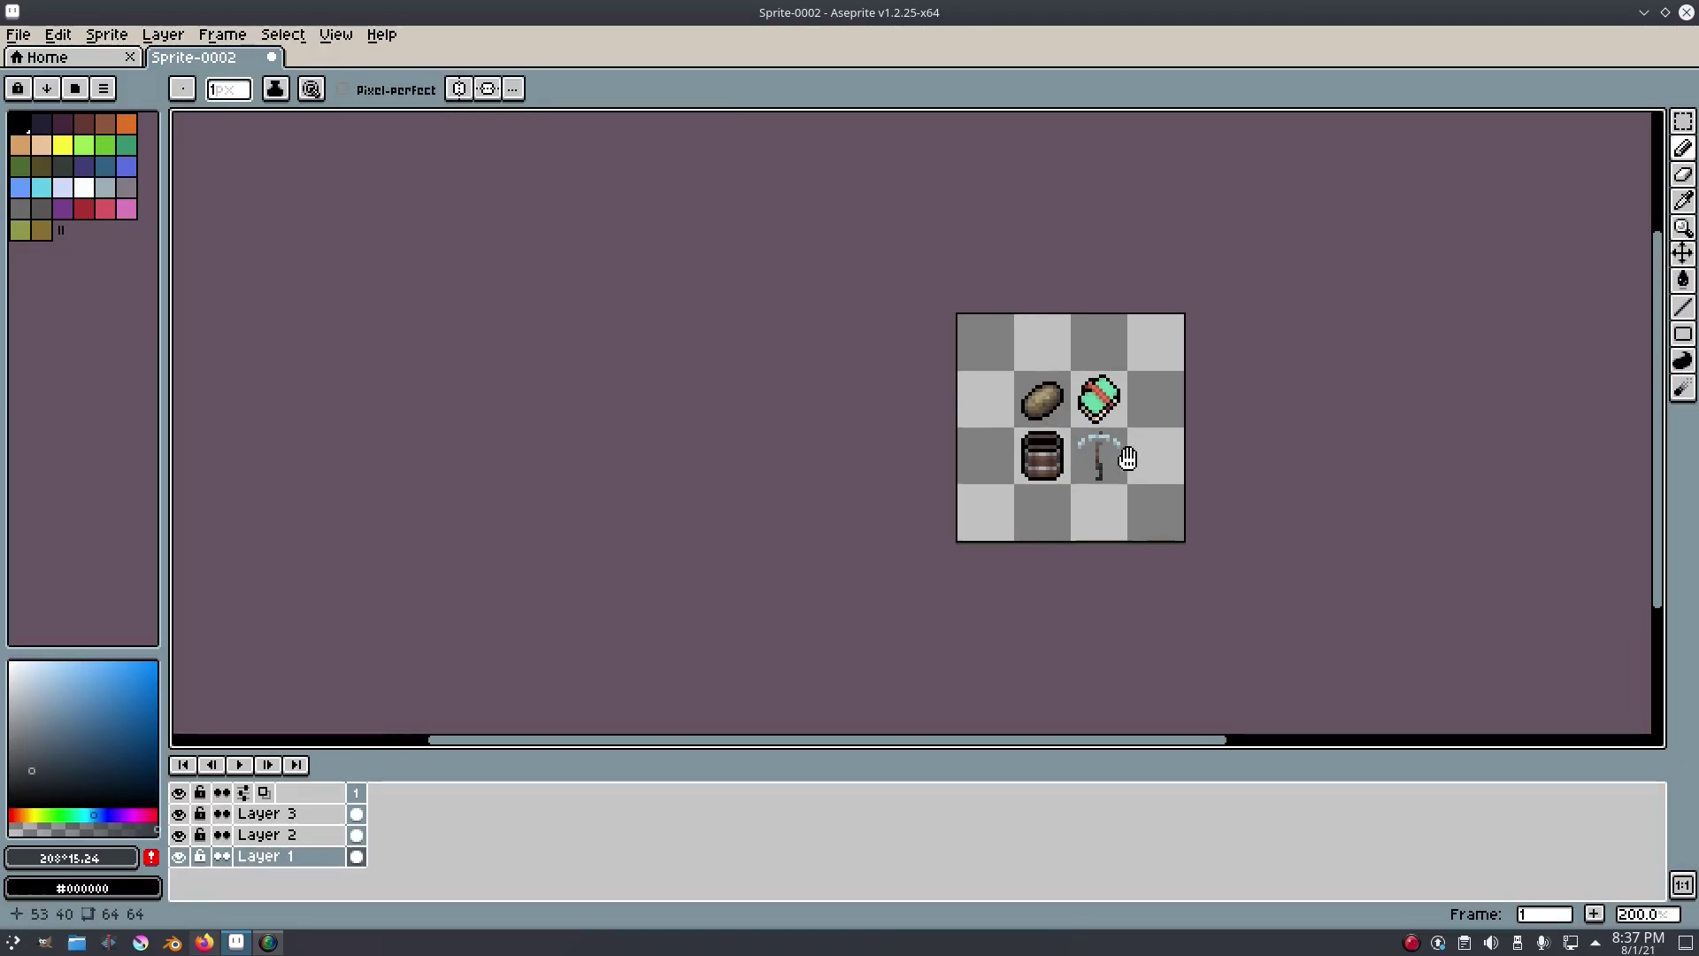
pyautogui.scroll(4, 1115, 389)
pyautogui.moveTo(1181, 401); pyautogui.dragTo(1183, 400)
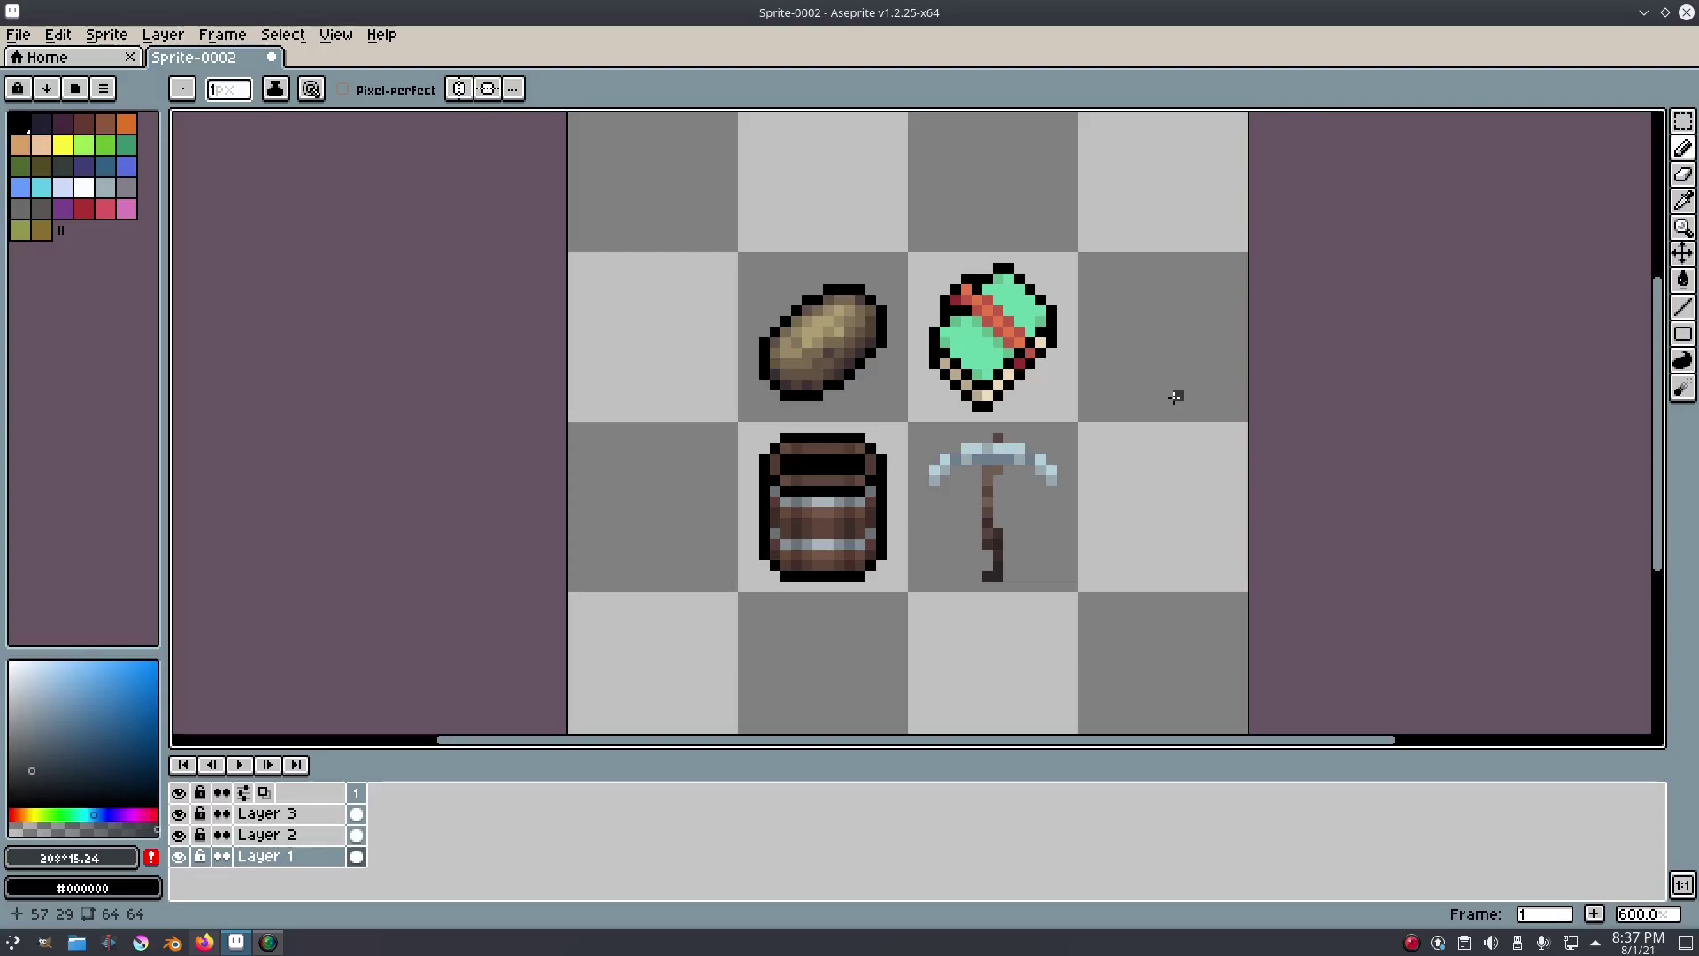
pyautogui.moveTo(1169, 395); pyautogui.dragTo(1115, 450)
pyautogui.press('Tab')
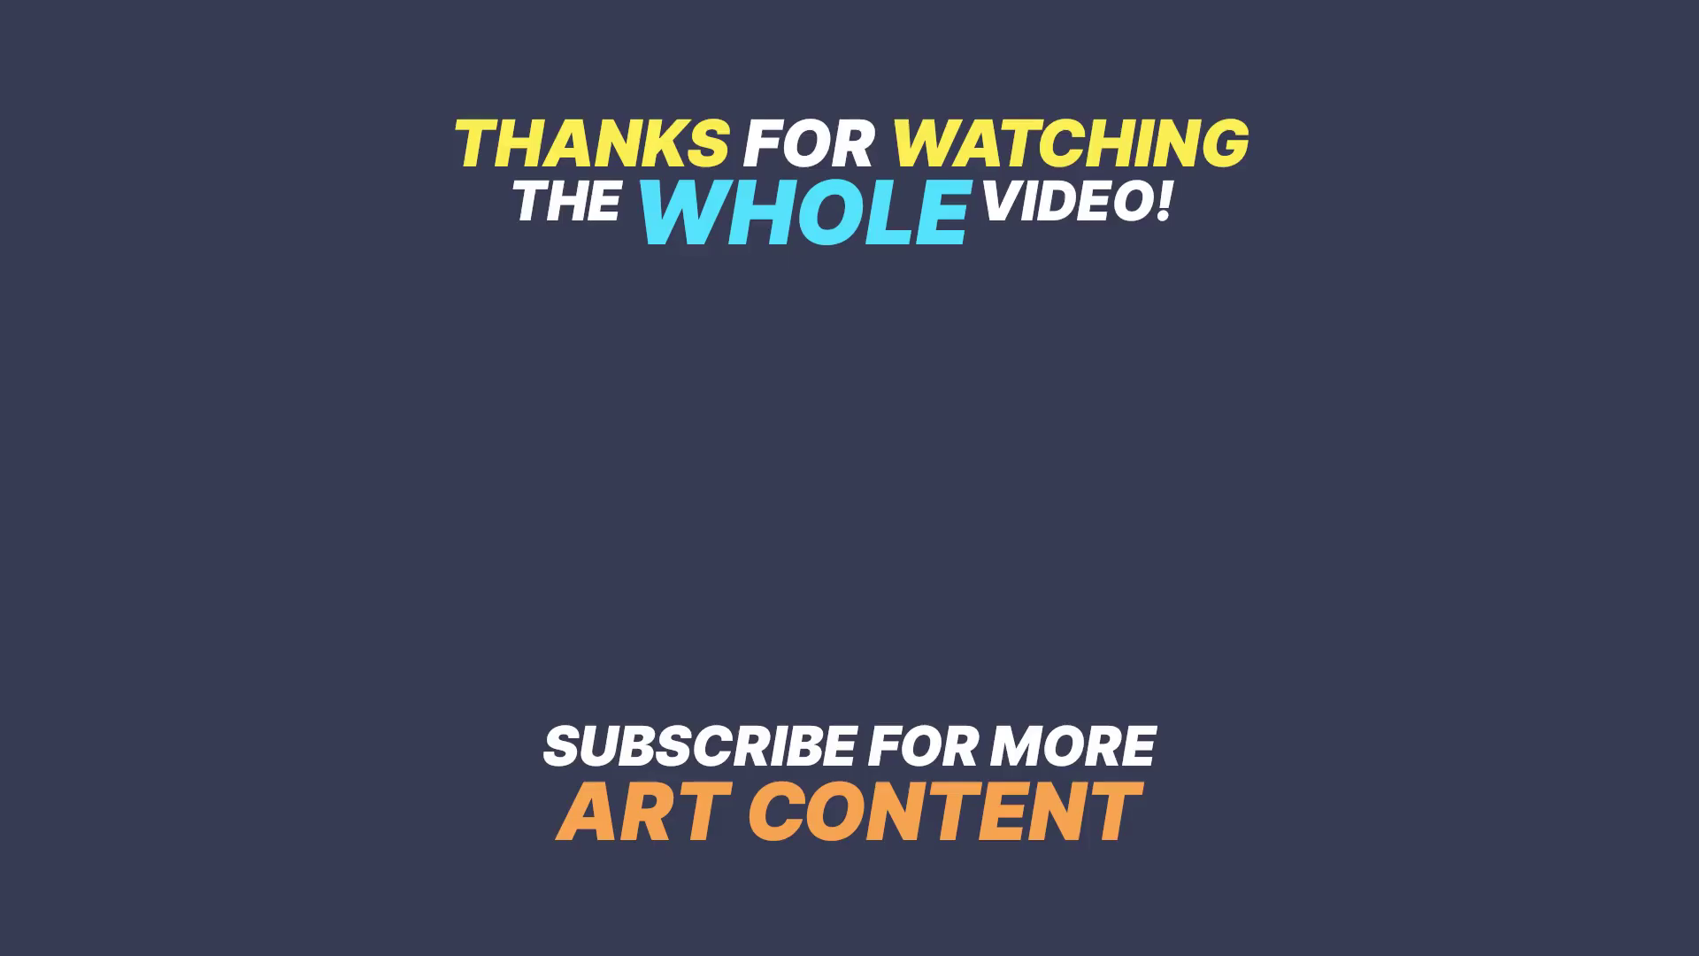